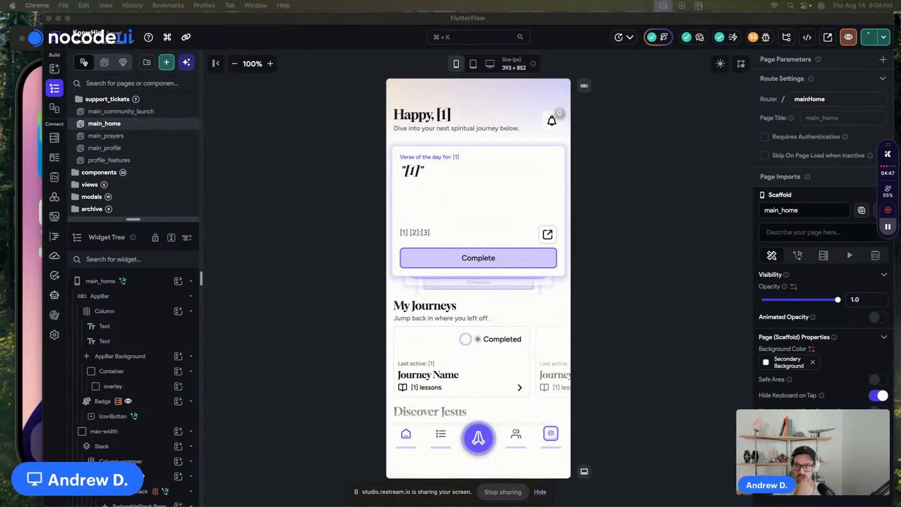
View the main_community_launch and main_home pages, and open the main_prayers page.
{"action": "left_click", "coordinate": [708, 259]}
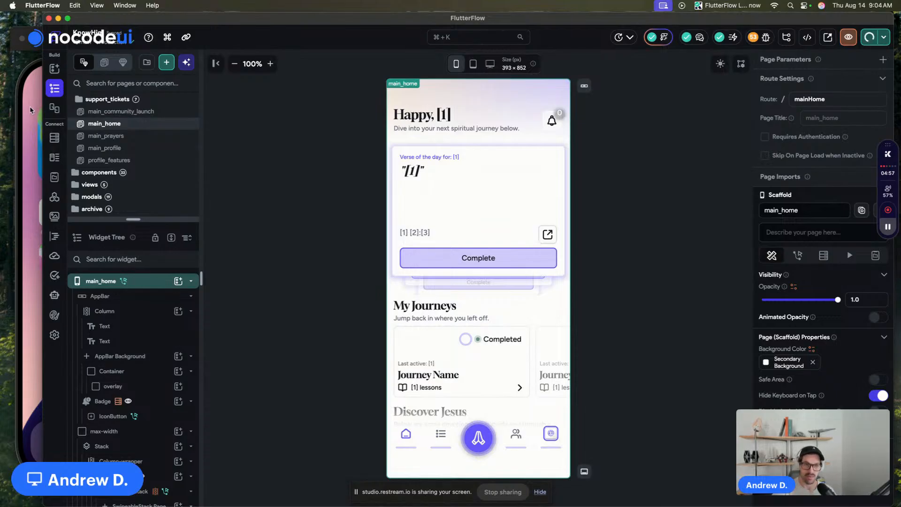
{"action": "left_click", "coordinate": [150, 112]}
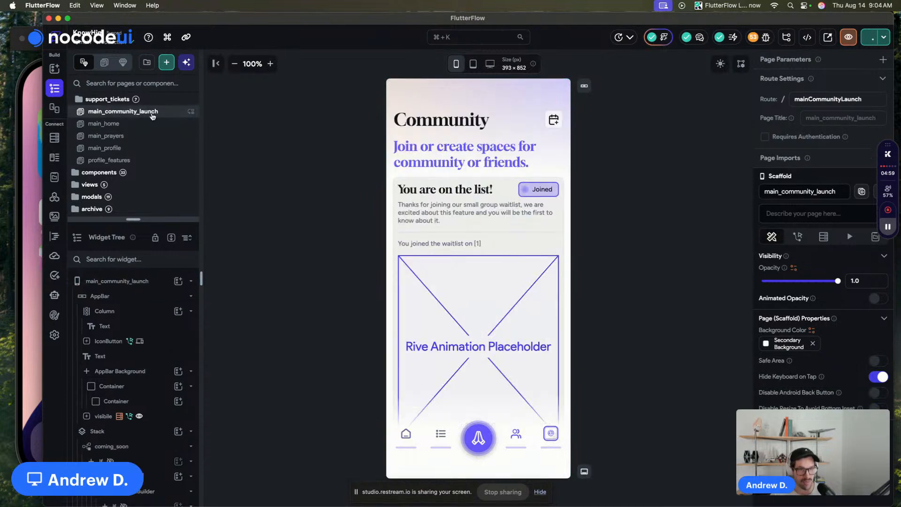
{"action": "left_click", "coordinate": [132, 124]}
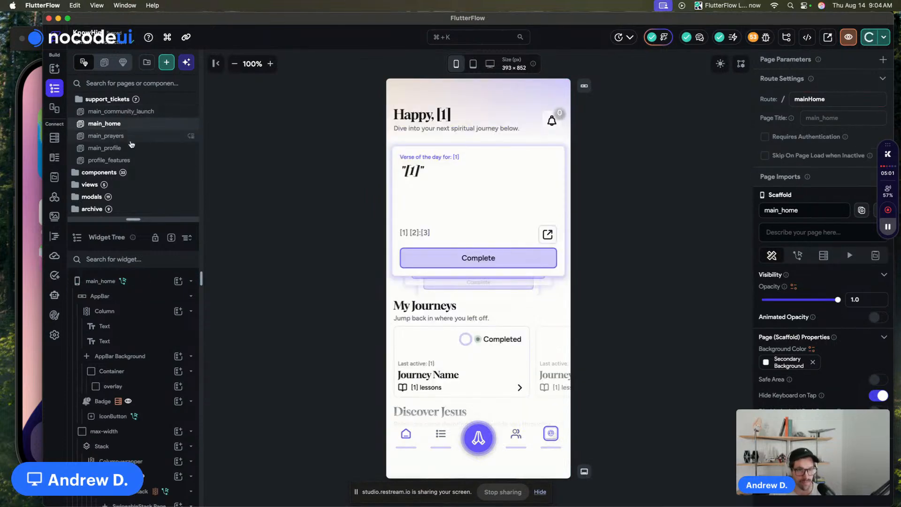
{"action": "left_click", "coordinate": [132, 137]}
{"action": "scroll", "coordinate": [131, 141], "scroll_direction": "down", "scroll_amount": 2}
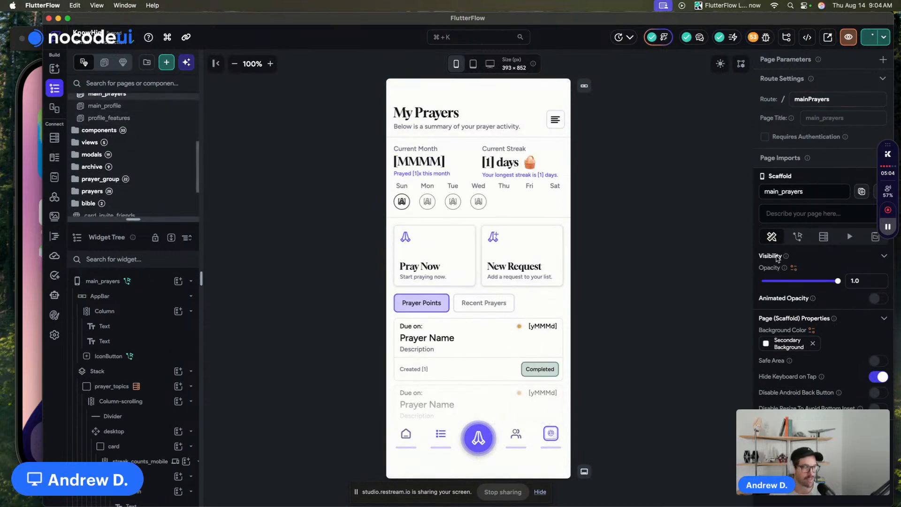
Inspect the pending and close icons in the Sunday streak stack of the My Prayers page.
{"action": "left_click", "coordinate": [401, 201]}
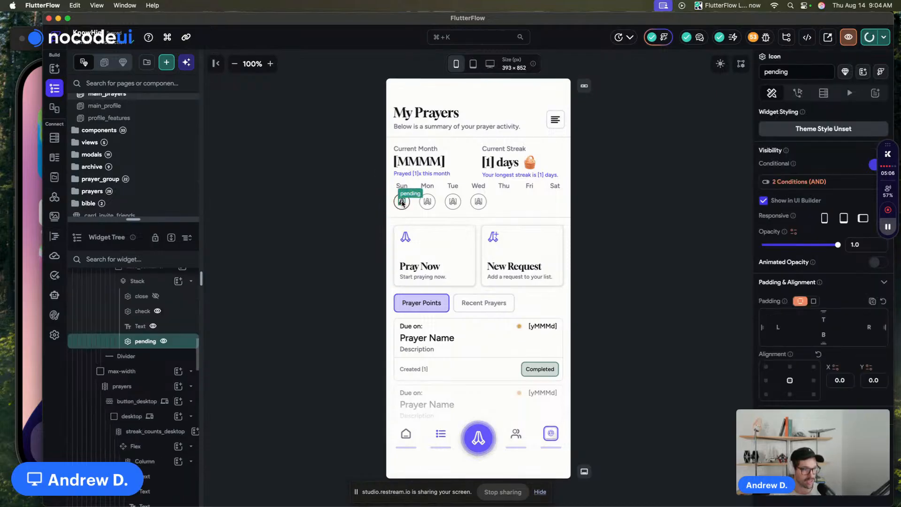
{"action": "left_click", "coordinate": [142, 296]}
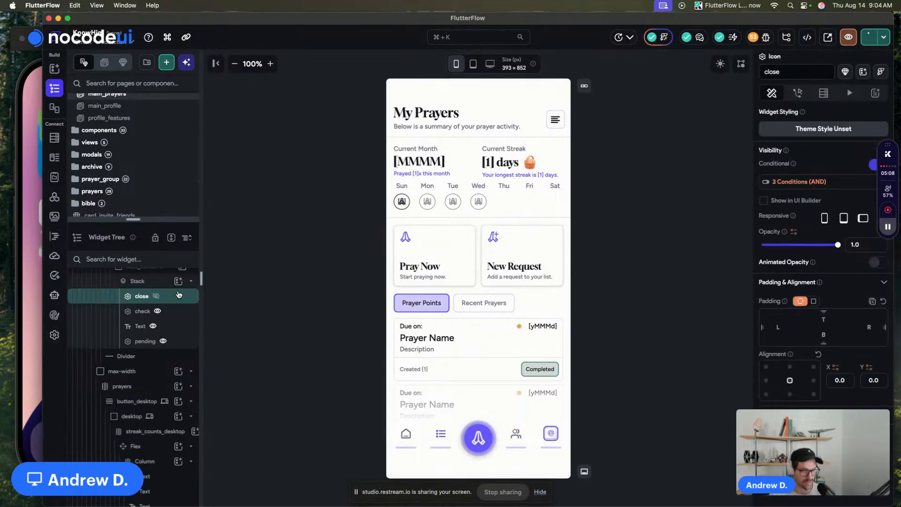
{"action": "left_click", "coordinate": [679, 185]}
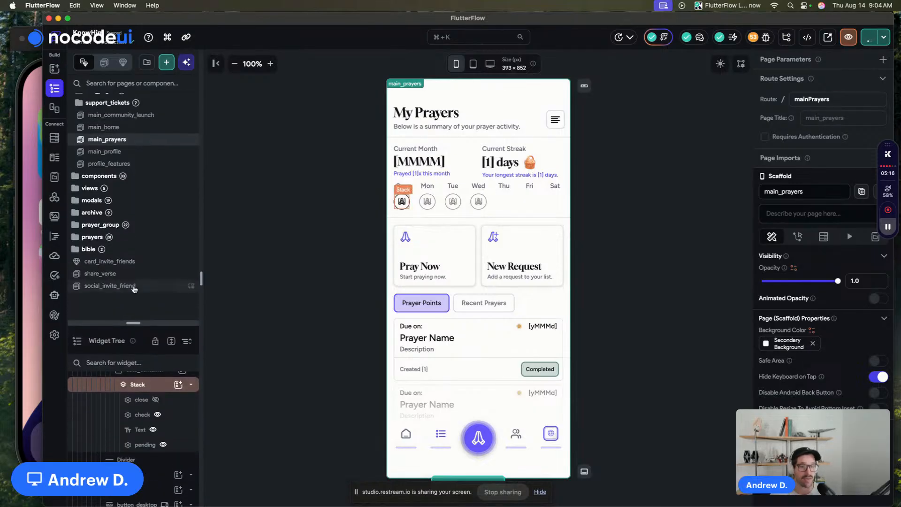
View the share_verse page, and preview all page-load animations on social_invite_friend from its Blur widget.
{"action": "left_click", "coordinate": [133, 276]}
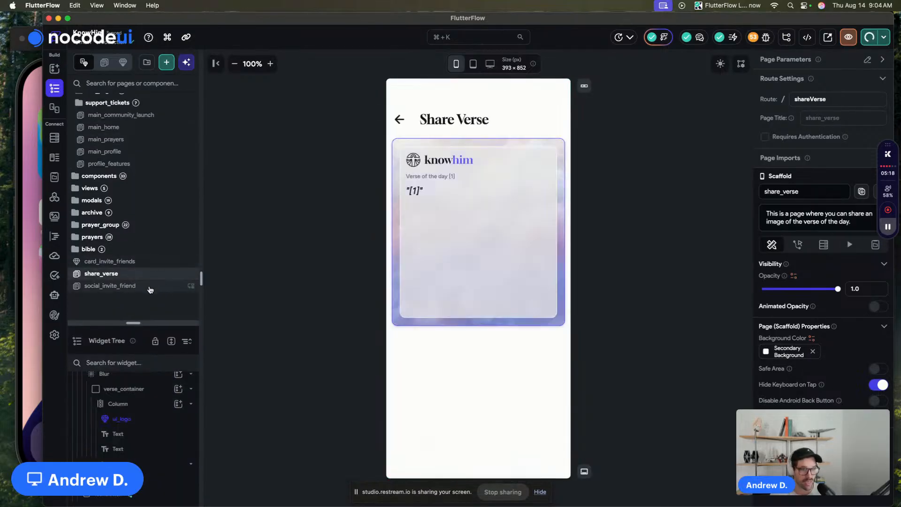
{"action": "left_click", "coordinate": [151, 287]}
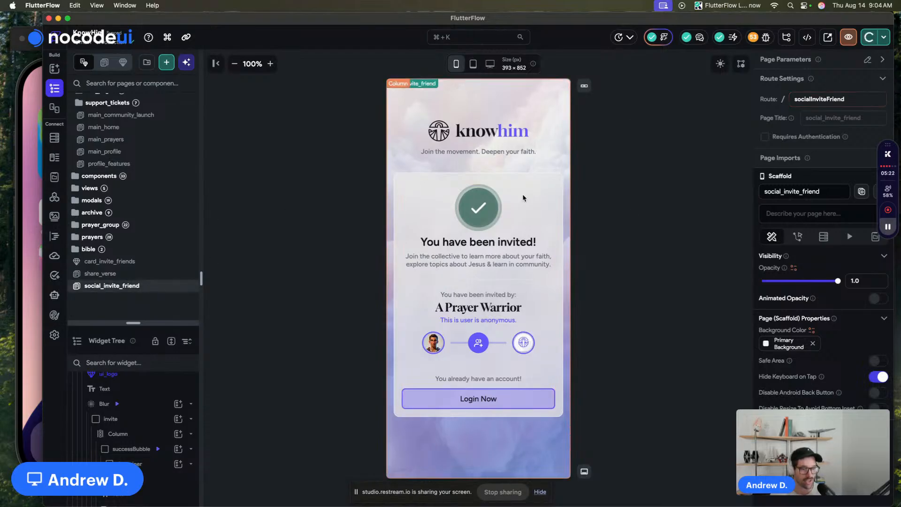
{"action": "left_click", "coordinate": [142, 406]}
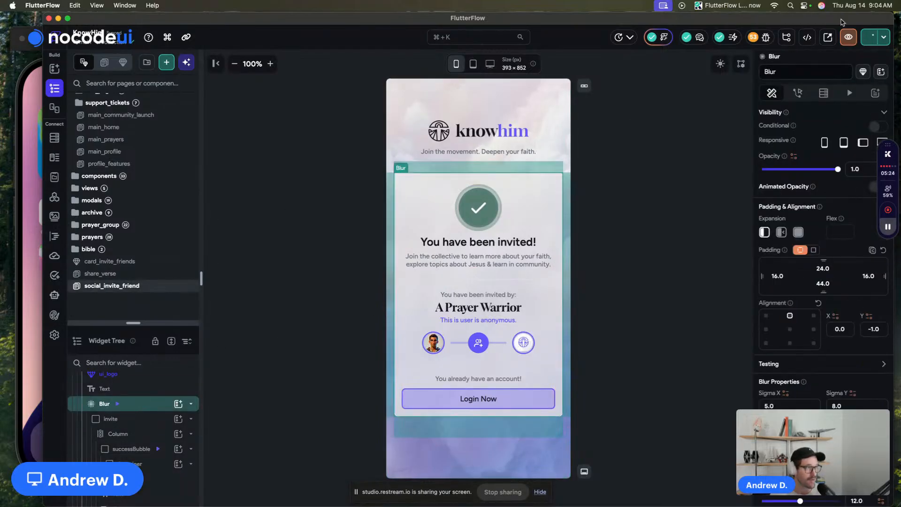
{"action": "left_click", "coordinate": [850, 93]}
{"action": "left_click", "coordinate": [805, 147]}
{"action": "left_click", "coordinate": [852, 146]}
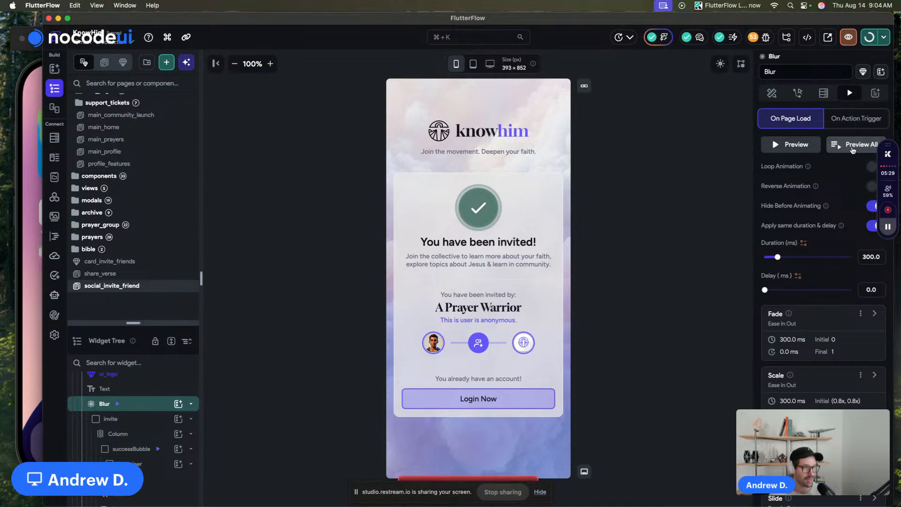
{"action": "key", "text": "Escape"}
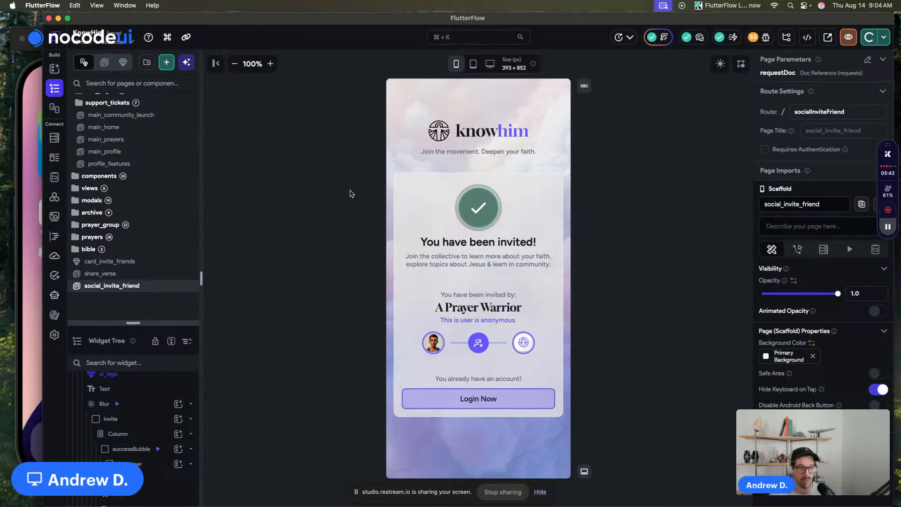
Inspect the Login Now button and its parent does_user_exist conditional builder in an enlarged widget tree.
{"action": "left_click", "coordinate": [462, 399]}
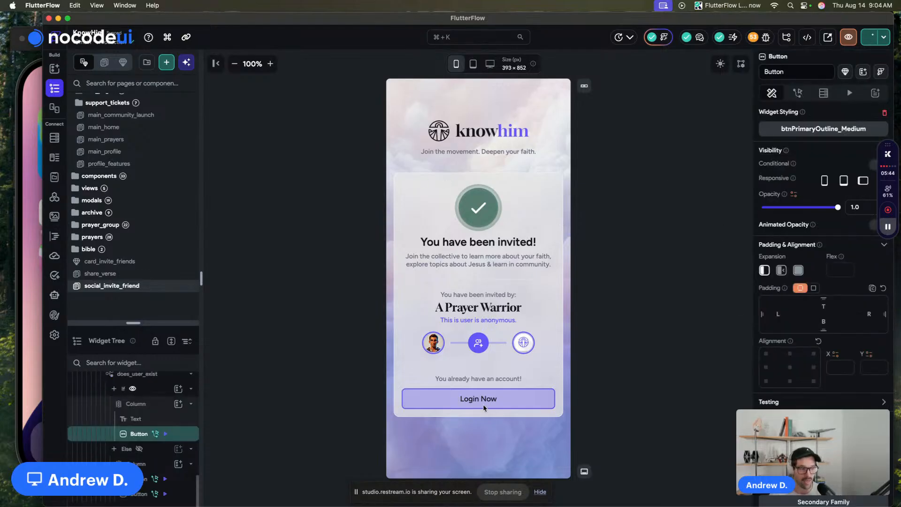
{"action": "left_click_drag", "start_coordinate": [135, 323], "coordinate": [134, 157]}
{"action": "left_click", "coordinate": [164, 374]}
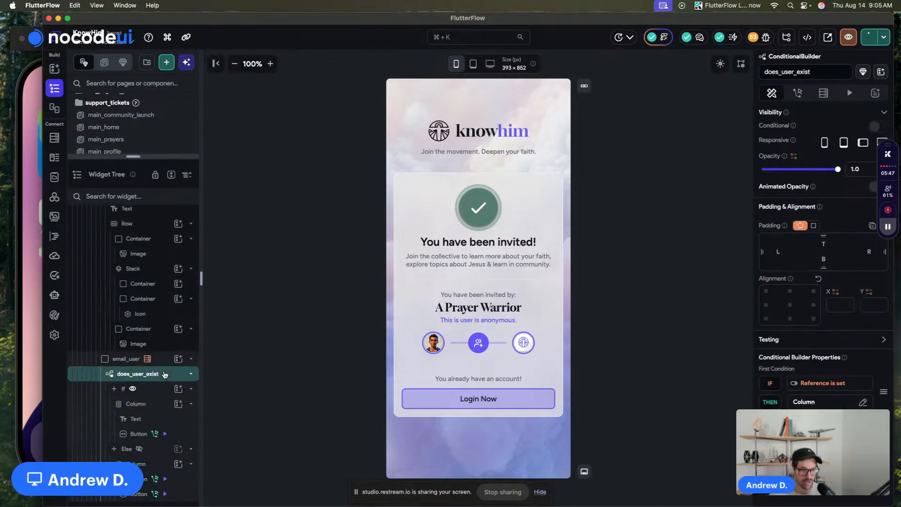
{"action": "scroll", "coordinate": [160, 389], "scroll_direction": "up", "scroll_amount": 5}
Enable Single Time Query on the email_user container's users collection query and confirm the change.
{"action": "left_click", "coordinate": [160, 480]}
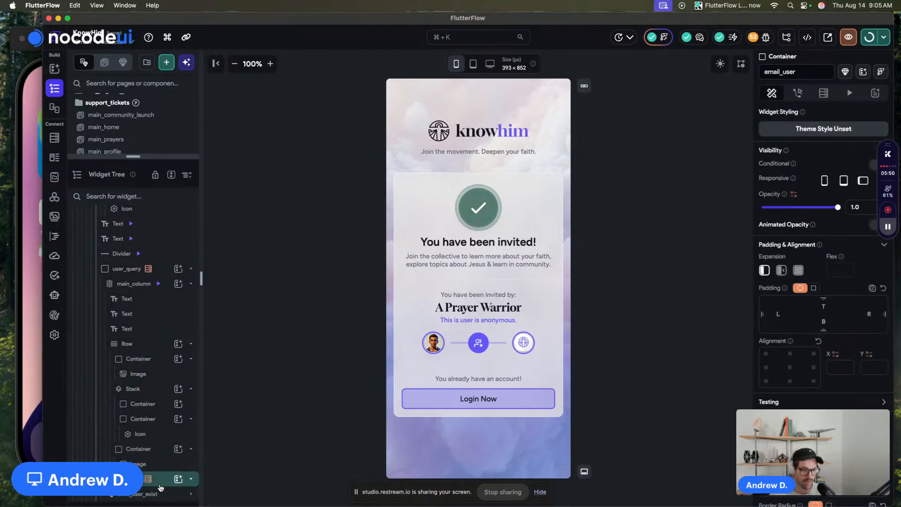
{"action": "left_click", "coordinate": [824, 93]}
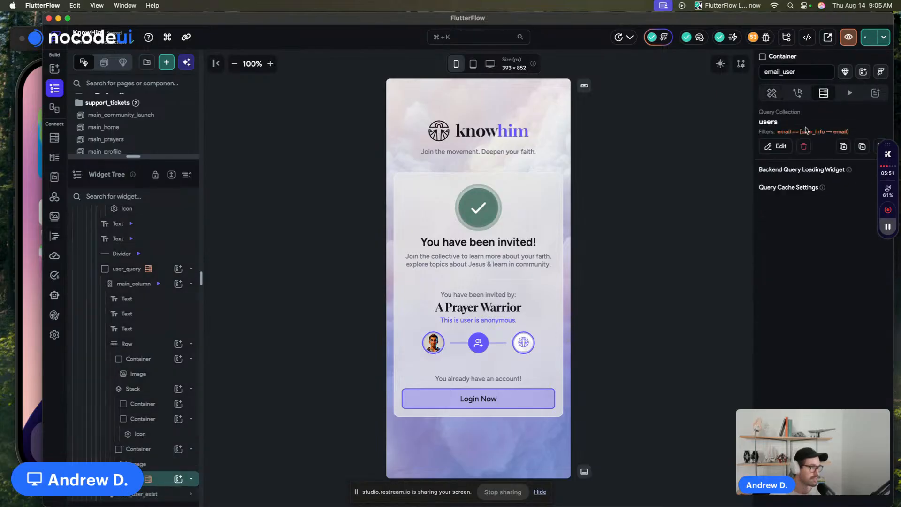
{"action": "left_click", "coordinate": [779, 146]}
{"action": "scroll", "coordinate": [645, 247], "scroll_direction": "down", "scroll_amount": 3}
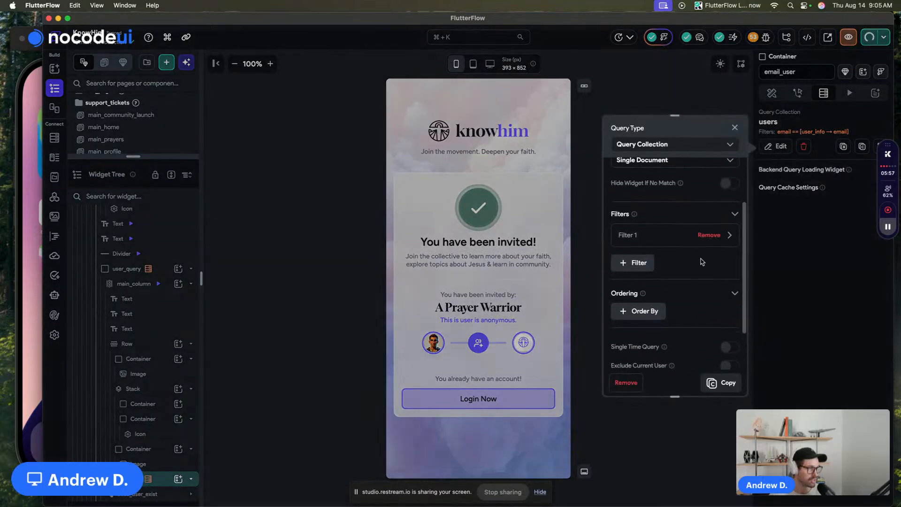
{"action": "scroll", "coordinate": [723, 263], "scroll_direction": "down", "scroll_amount": 3}
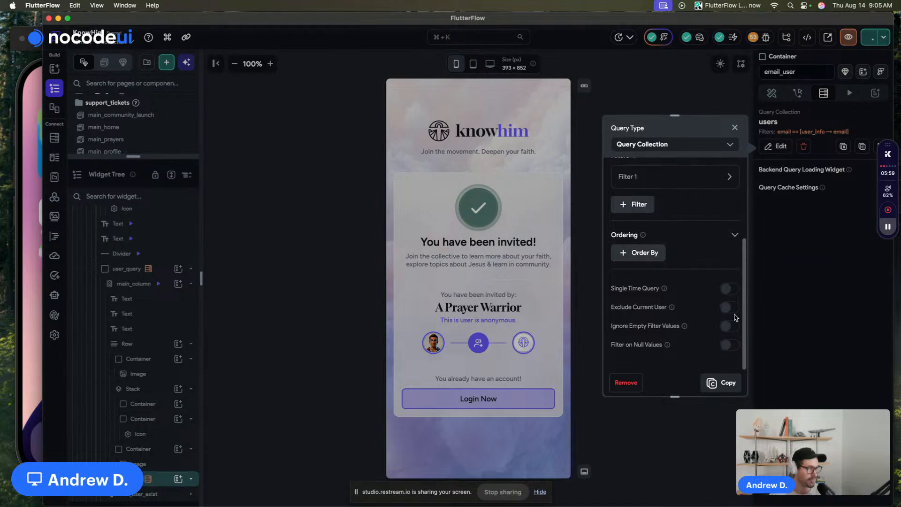
{"action": "left_click", "coordinate": [730, 288]}
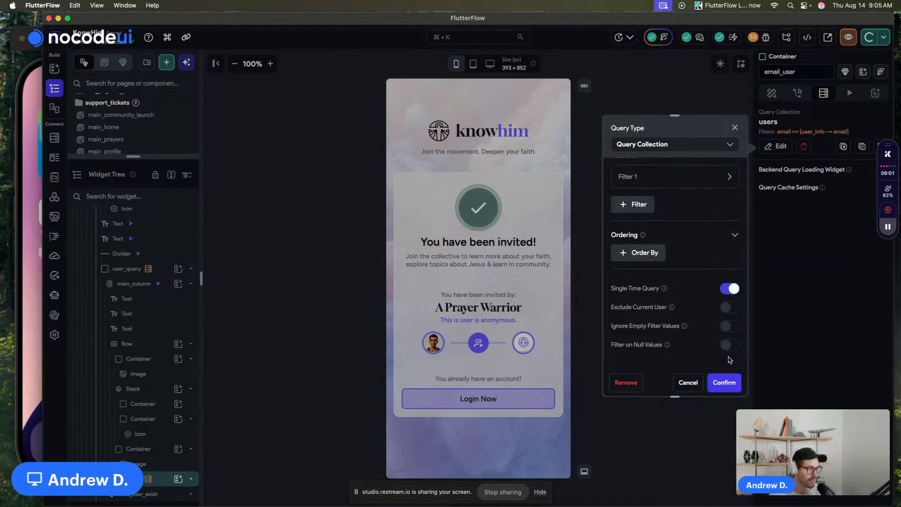
{"action": "left_click", "coordinate": [724, 382]}
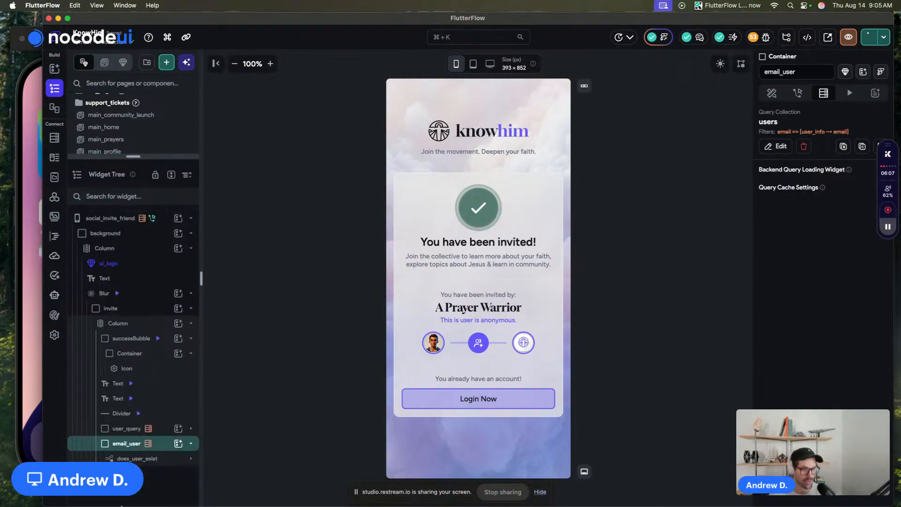
Make the Else column of the does_user_exist conditional builder the branch shown in the UI builder.
{"action": "left_click", "coordinate": [137, 458]}
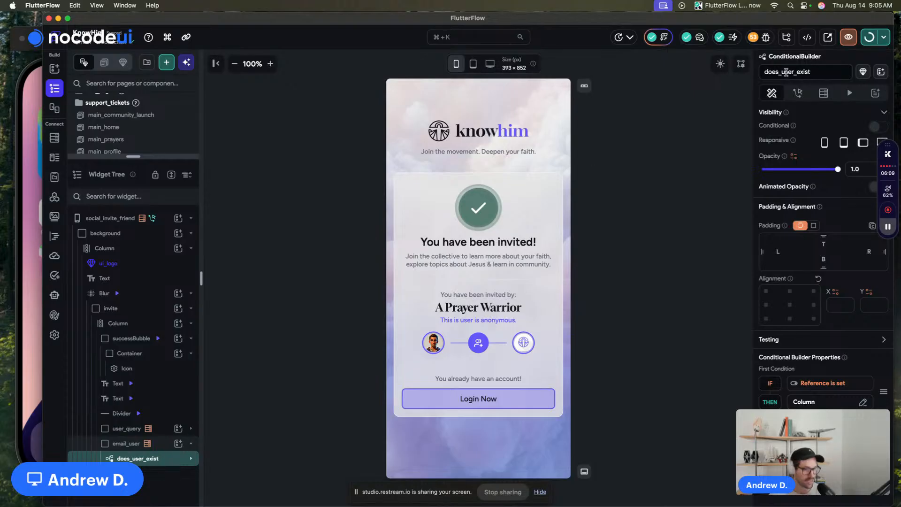
{"action": "left_click", "coordinate": [824, 93]}
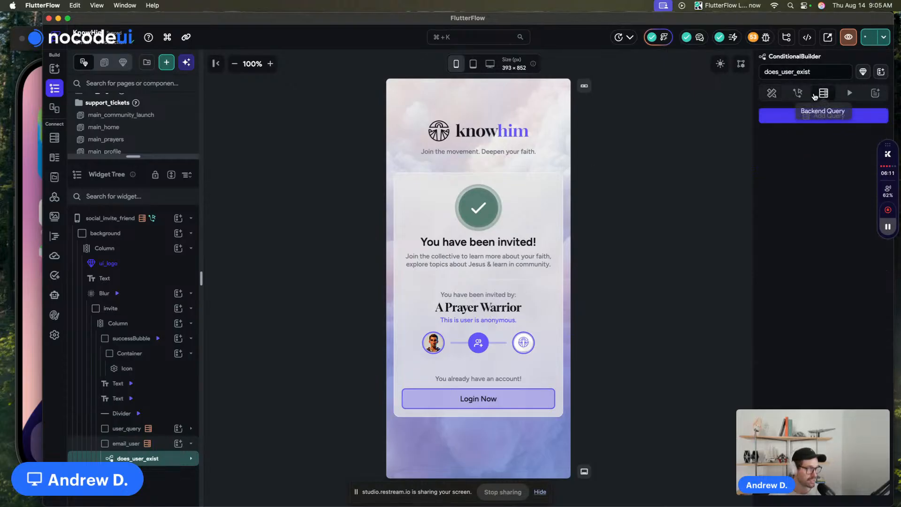
{"action": "left_click", "coordinate": [772, 93]}
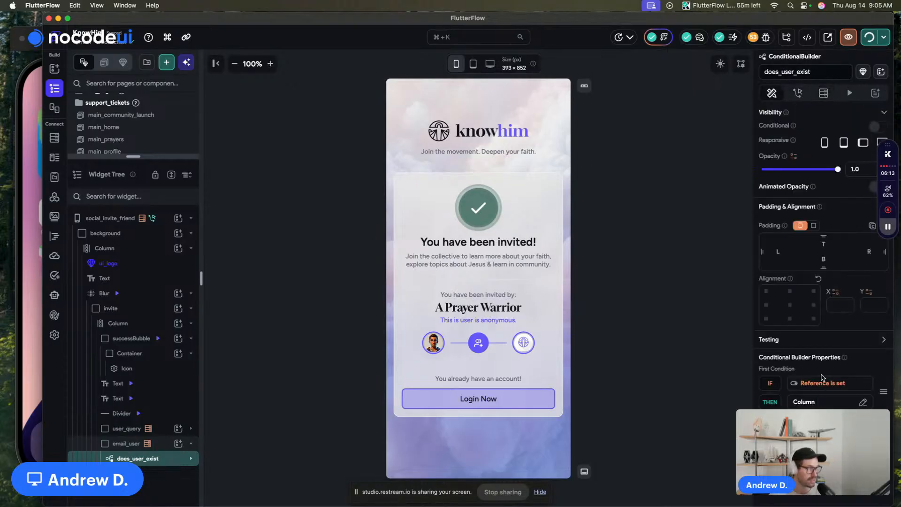
{"action": "scroll", "coordinate": [821, 380], "scroll_direction": "down", "scroll_amount": 3}
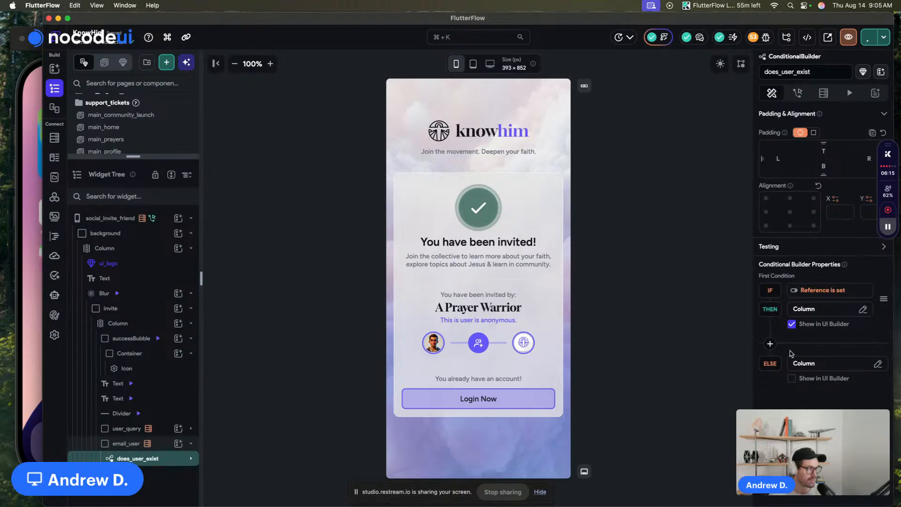
{"action": "left_click", "coordinate": [792, 379]}
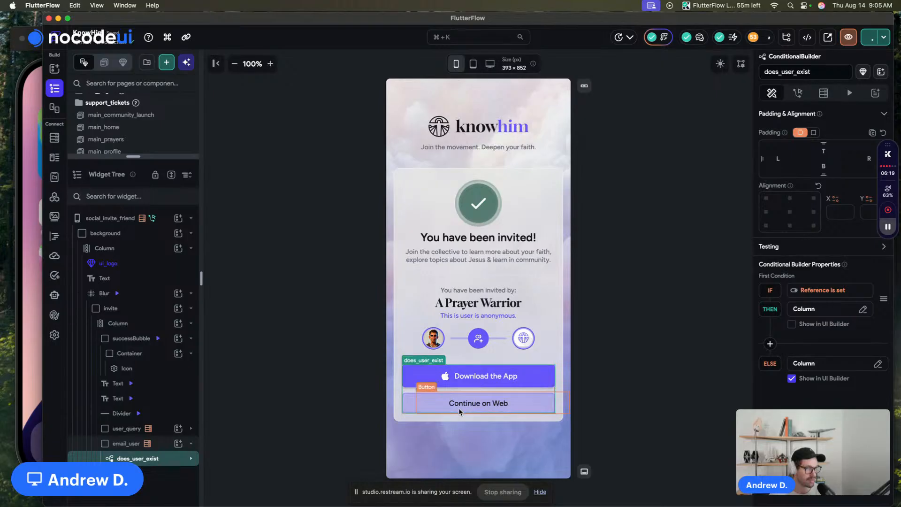
Replay all page-load animations of the invite page from the Blur widget with the Else branch displayed.
{"action": "left_click", "coordinate": [357, 209]}
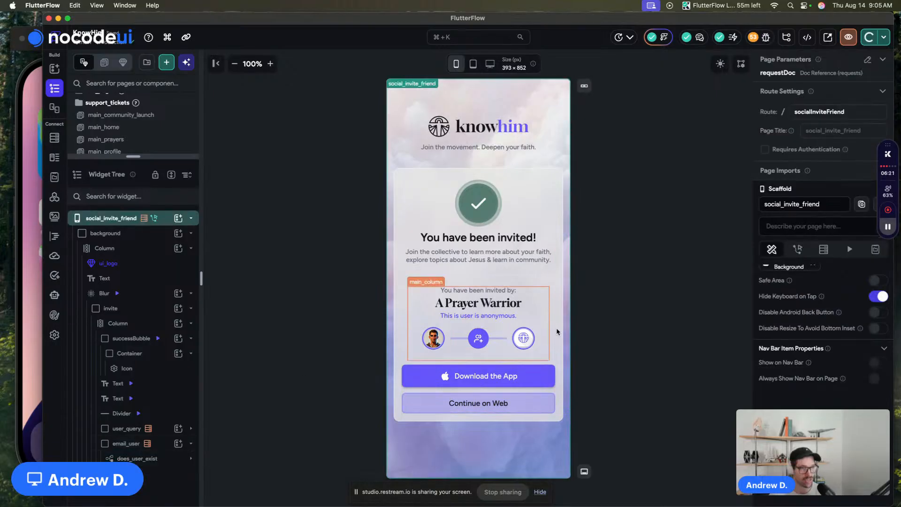
{"action": "left_click", "coordinate": [149, 297]}
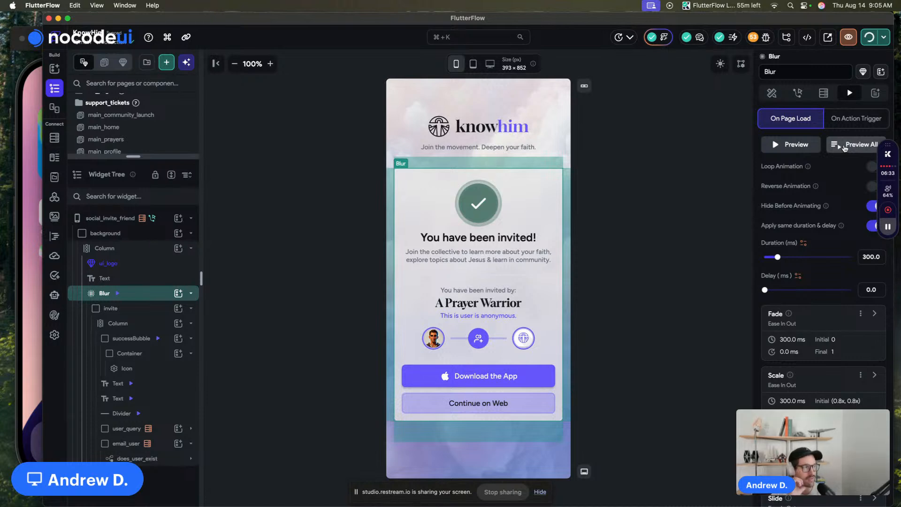
{"action": "left_click", "coordinate": [850, 146]}
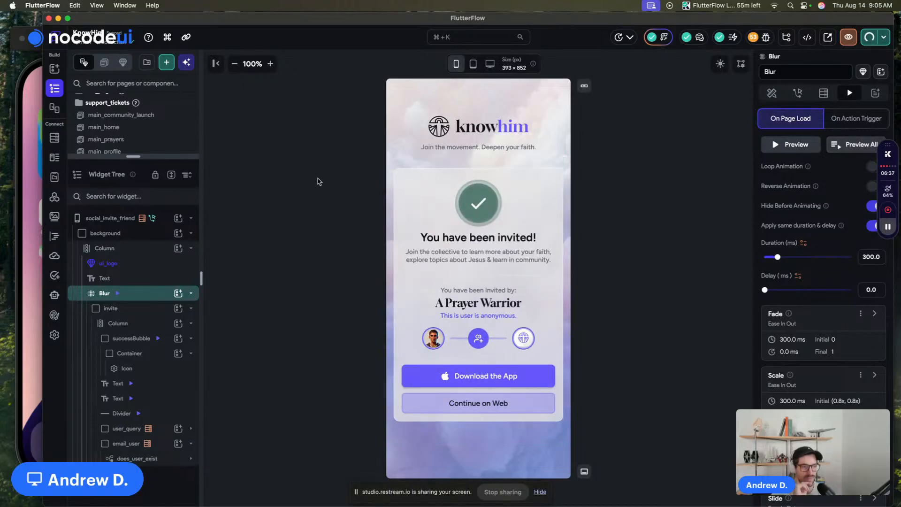
Enlarge the page list and return to the main_home page.
{"action": "left_click_drag", "start_coordinate": [126, 155], "coordinate": [143, 258]}
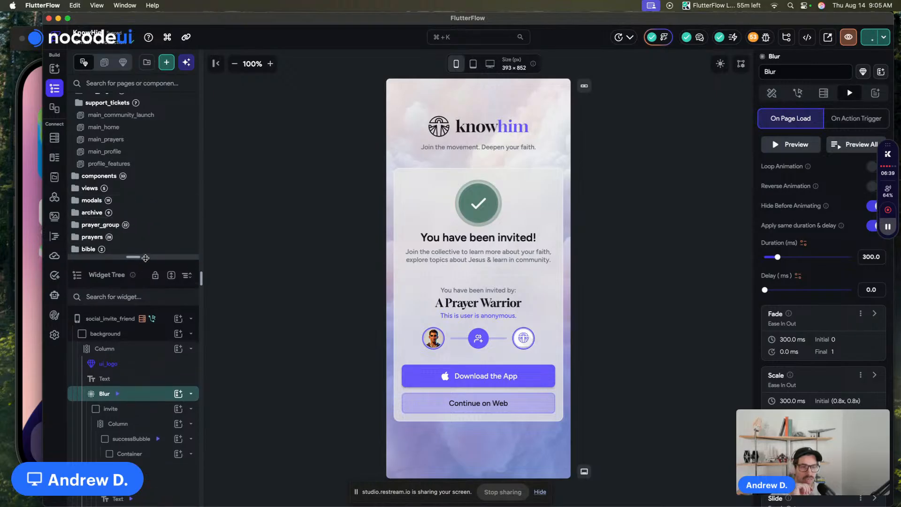
{"action": "scroll", "coordinate": [141, 173], "scroll_direction": "down", "scroll_amount": 2}
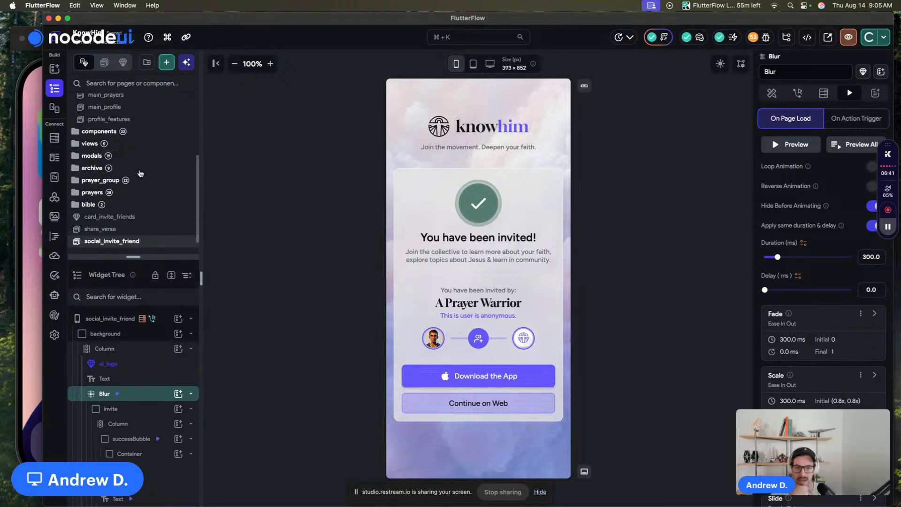
{"action": "scroll", "coordinate": [136, 173], "scroll_direction": "up", "scroll_amount": 5}
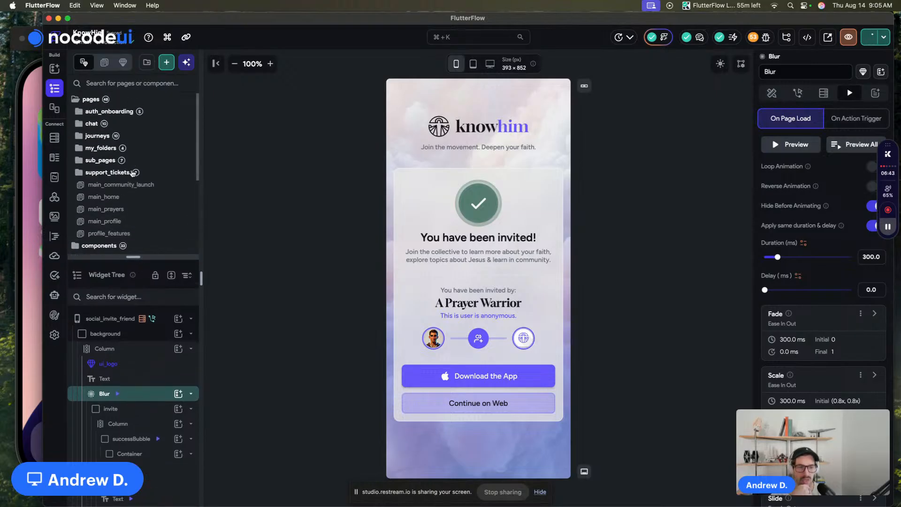
{"action": "left_click", "coordinate": [125, 199]}
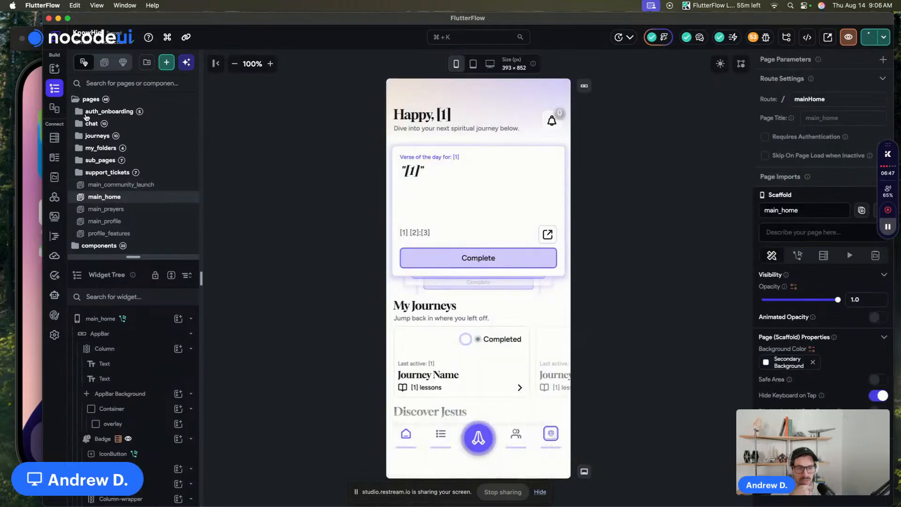
Expand the prayers folder and open the prayer_active_list page.
{"action": "scroll", "coordinate": [82, 103], "scroll_direction": "down", "scroll_amount": 5}
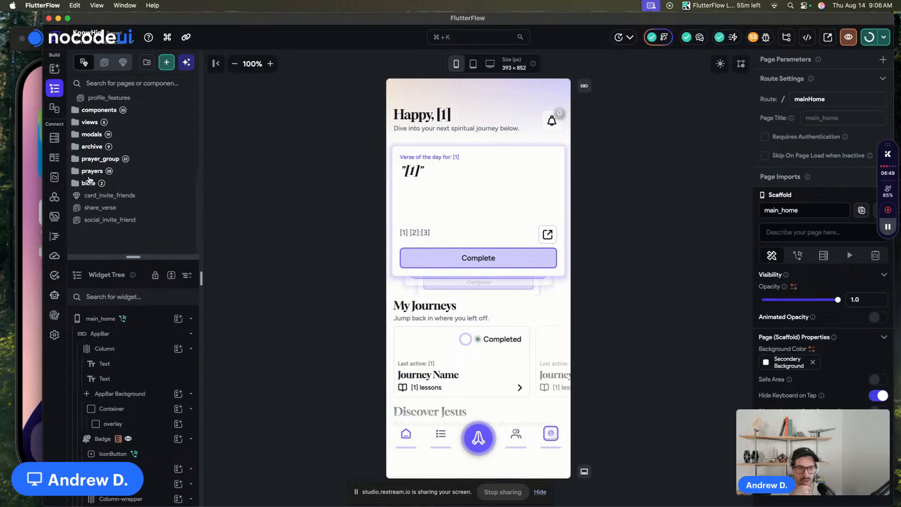
{"action": "left_click", "coordinate": [89, 171]}
{"action": "scroll", "coordinate": [141, 188], "scroll_direction": "down", "scroll_amount": 2}
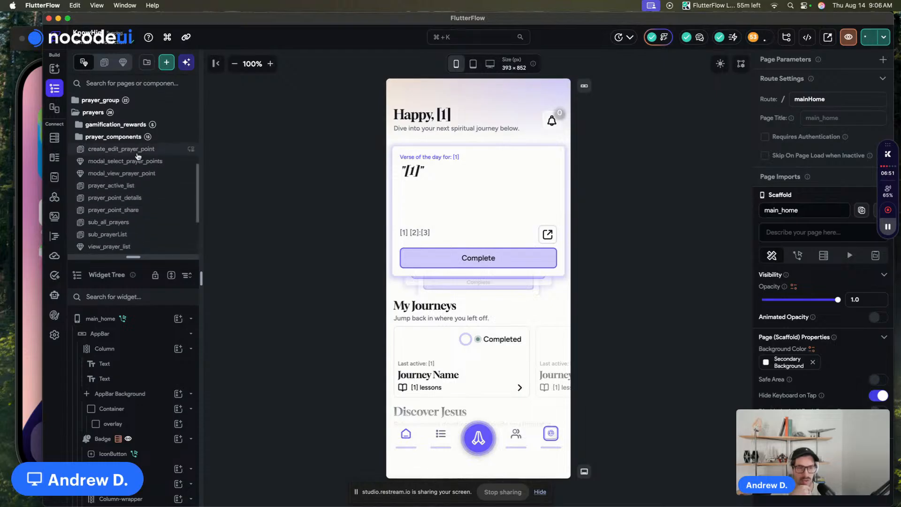
{"action": "left_click", "coordinate": [145, 186]}
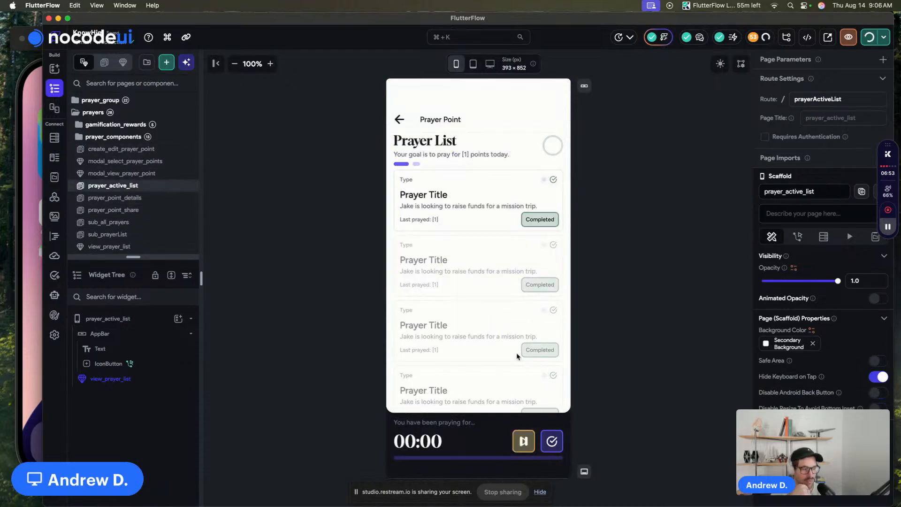
Open the view_prayer_list component from the prayer_active_list page for editing.
{"action": "left_click", "coordinate": [301, 151]}
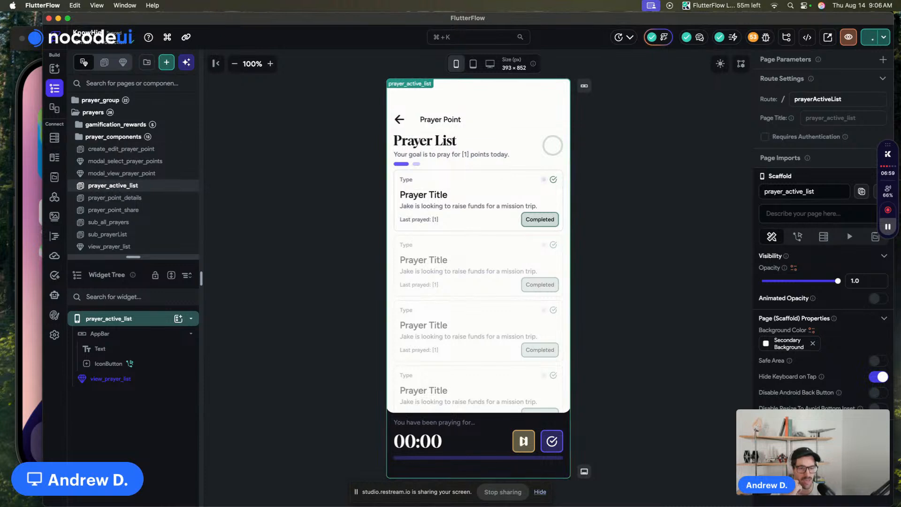
{"action": "left_click", "coordinate": [140, 378]}
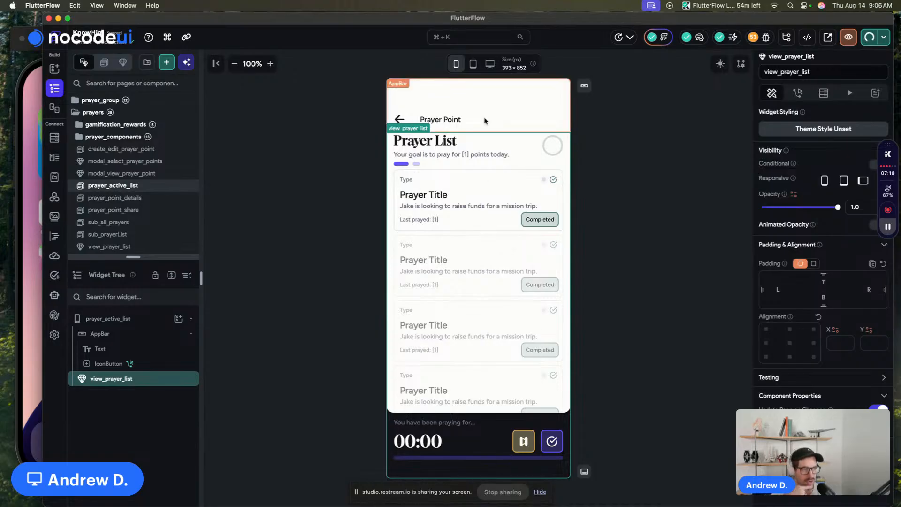
{"action": "double_click", "coordinate": [482, 233]}
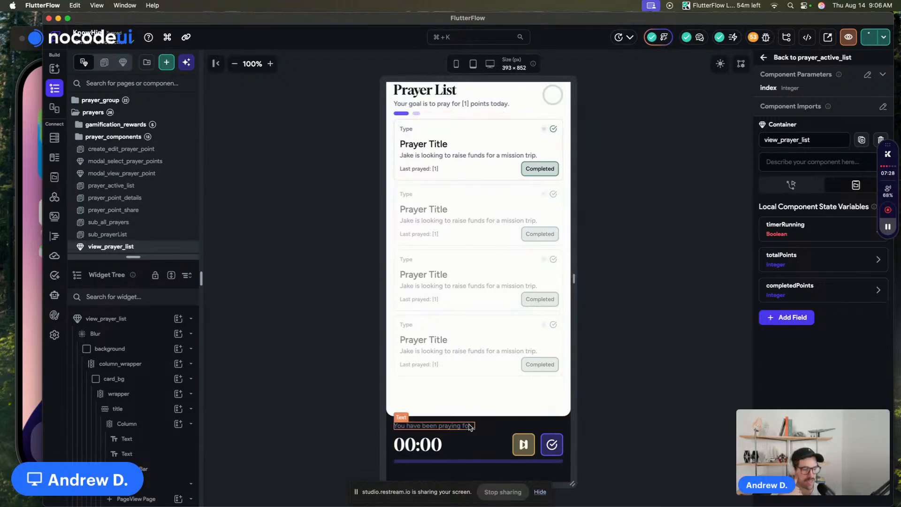
Inspect the bottom-timer container's layout properties and its animation settings.
{"action": "left_click", "coordinate": [386, 430]}
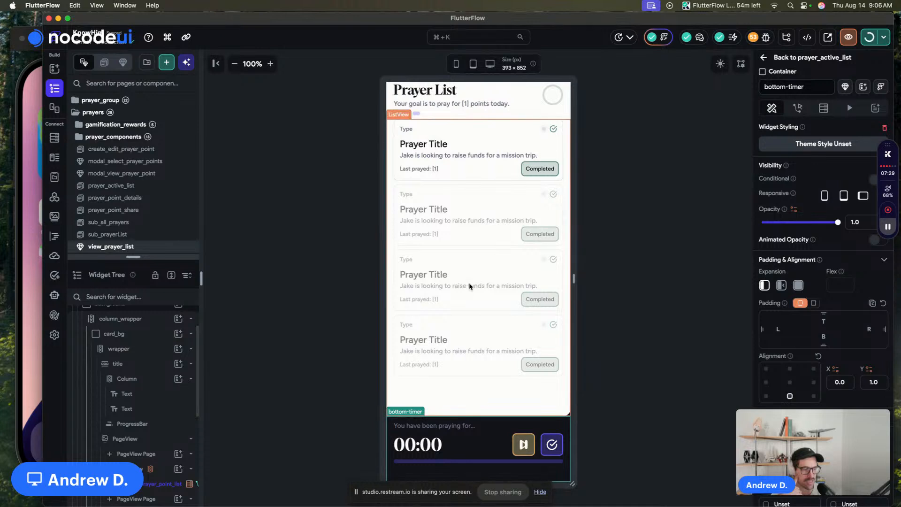
{"action": "left_click", "coordinate": [234, 63]}
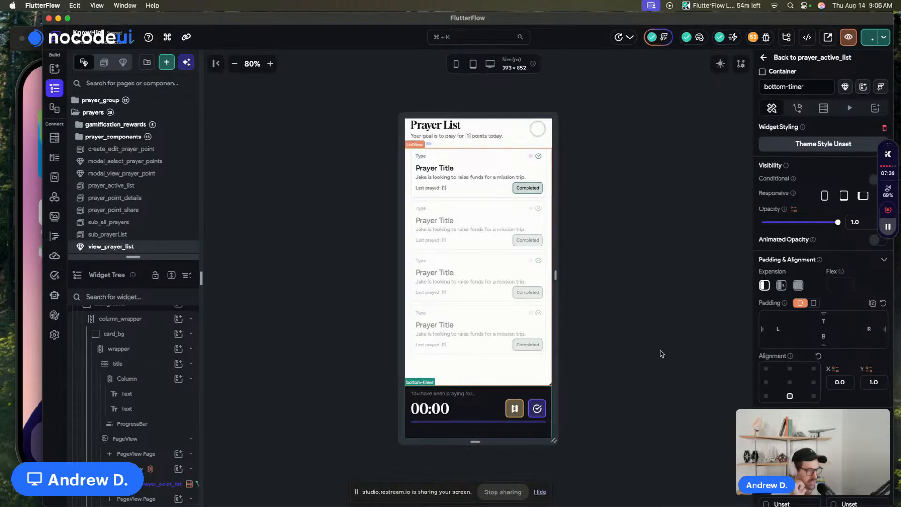
{"action": "scroll", "coordinate": [844, 366], "scroll_direction": "down", "scroll_amount": 5}
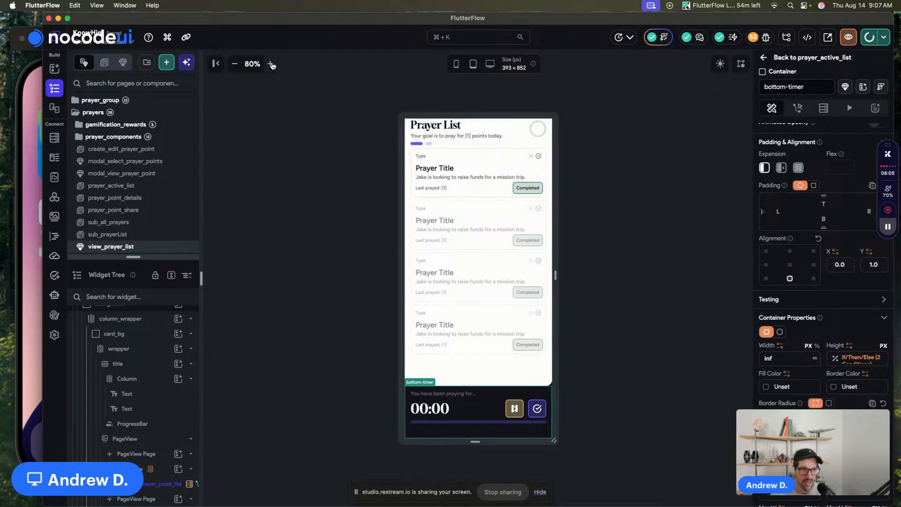
{"action": "left_click", "coordinate": [270, 65]}
{"action": "left_click", "coordinate": [270, 64]}
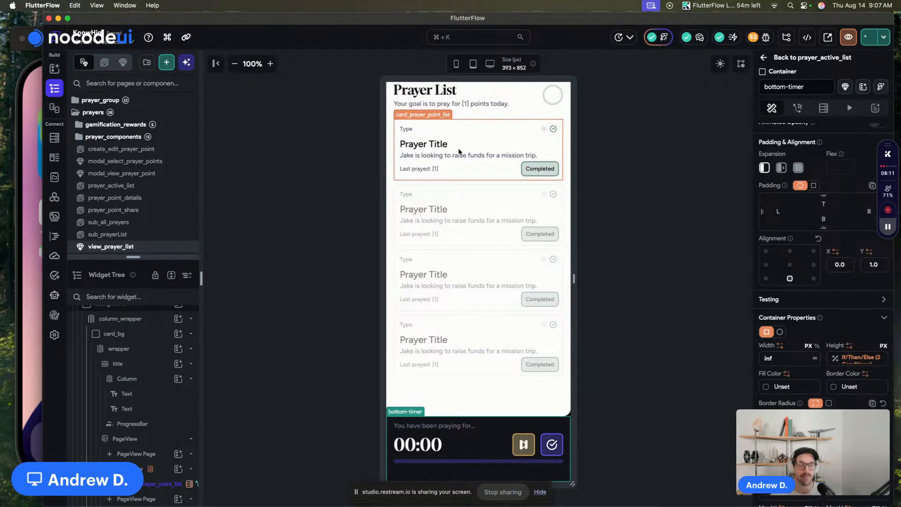
{"action": "left_click", "coordinate": [849, 108]}
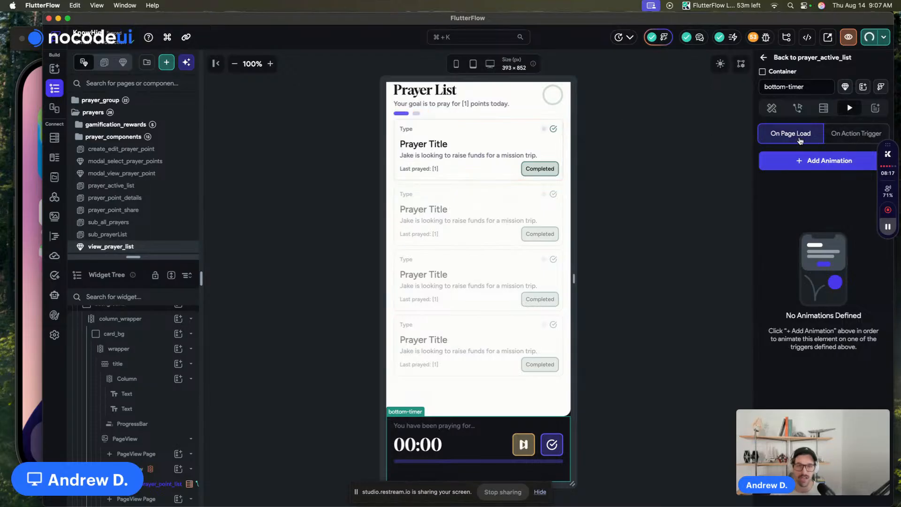
Add an on-page-load Fade animation to the first card_prayer_point_list card in the prayer list.
{"action": "left_click", "coordinate": [490, 152]}
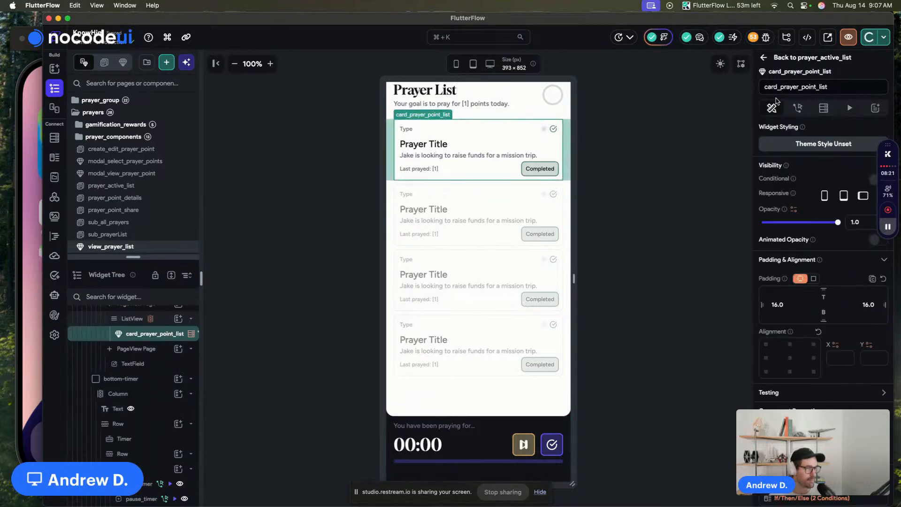
{"action": "left_click", "coordinate": [850, 110]}
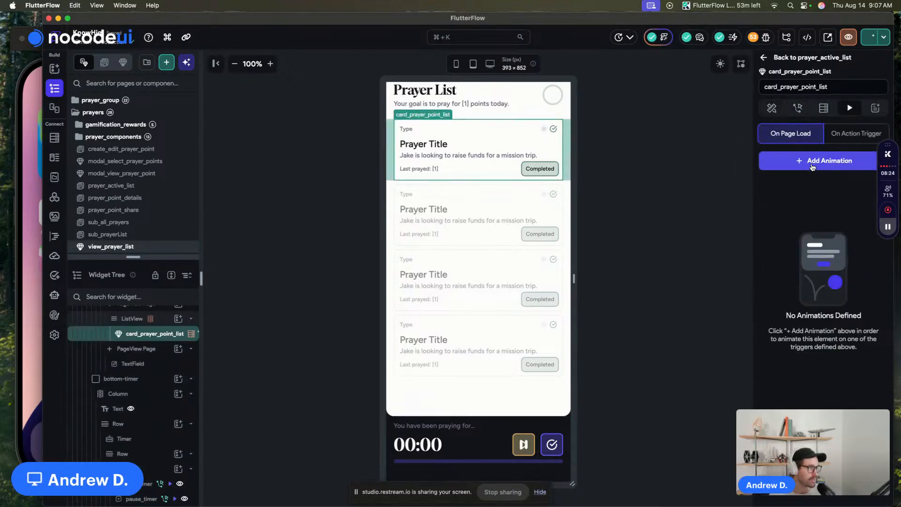
{"action": "left_click", "coordinate": [815, 162]}
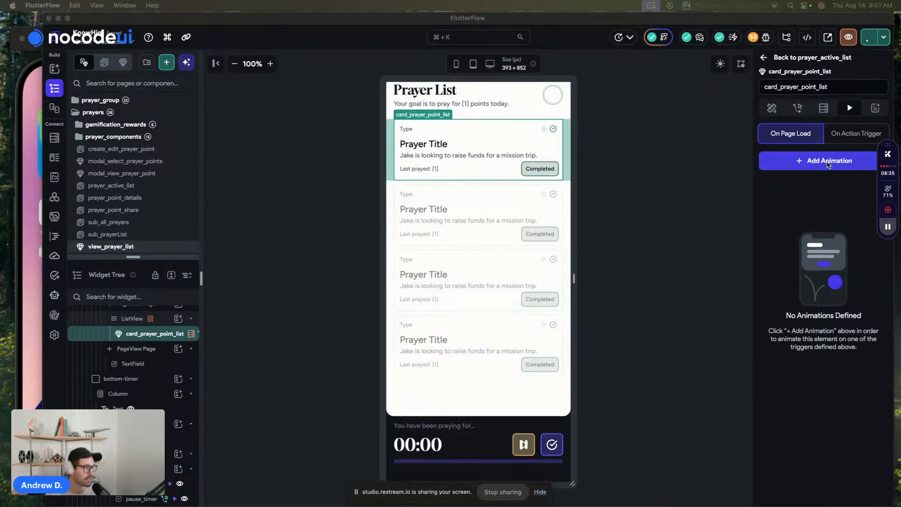
{"action": "left_click_drag", "start_coordinate": [777, 21], "coordinate": [775, 21]}
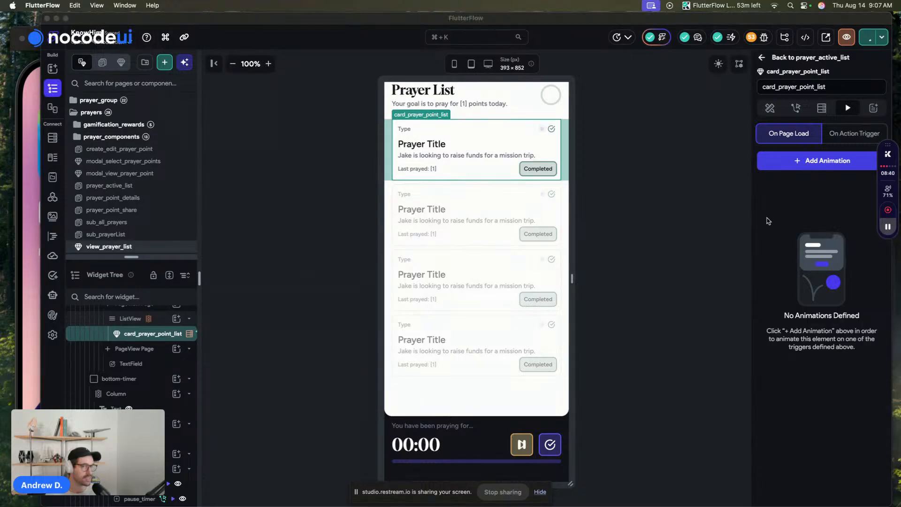
{"action": "left_click_drag", "start_coordinate": [894, 148], "coordinate": [32, 320]}
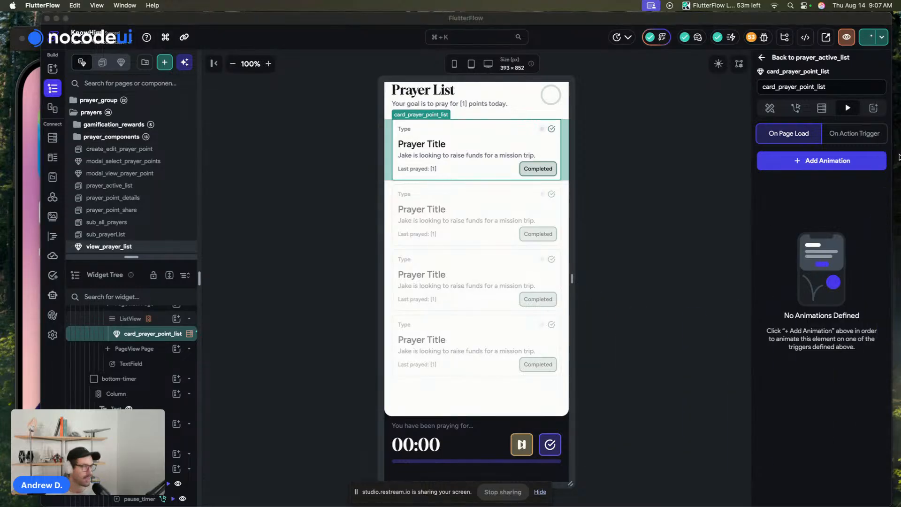
{"action": "left_click", "coordinate": [803, 162]}
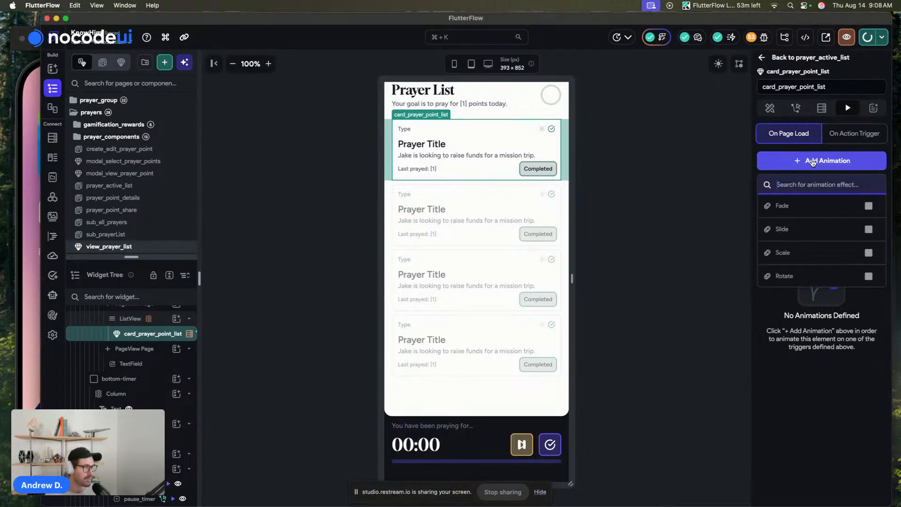
{"action": "left_click", "coordinate": [809, 206]}
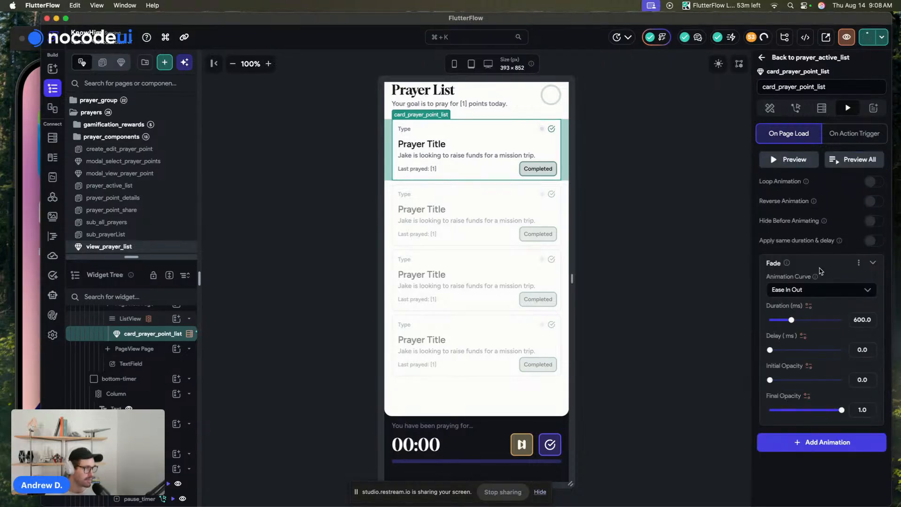
Enable hiding before animating and a shared duration and delay for the card's animation, with a duration of 300 ms.
{"action": "left_click", "coordinate": [880, 223]}
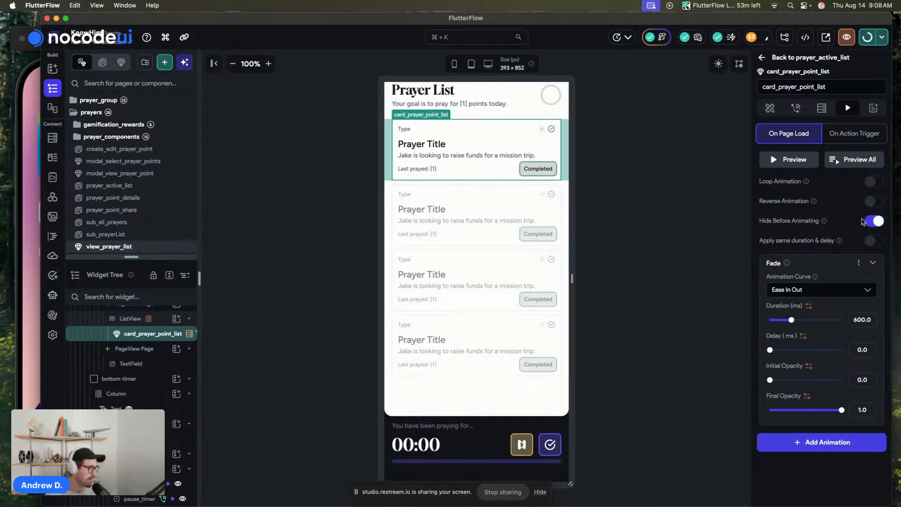
{"action": "left_click", "coordinate": [875, 242]}
{"action": "scroll", "coordinate": [874, 239], "scroll_direction": "down", "scroll_amount": 2}
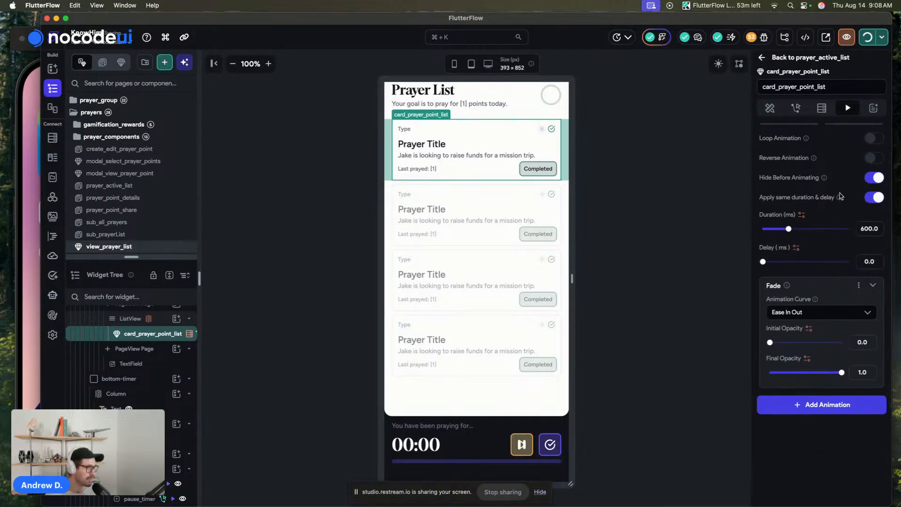
{"action": "scroll", "coordinate": [849, 197], "scroll_direction": "down", "scroll_amount": 2}
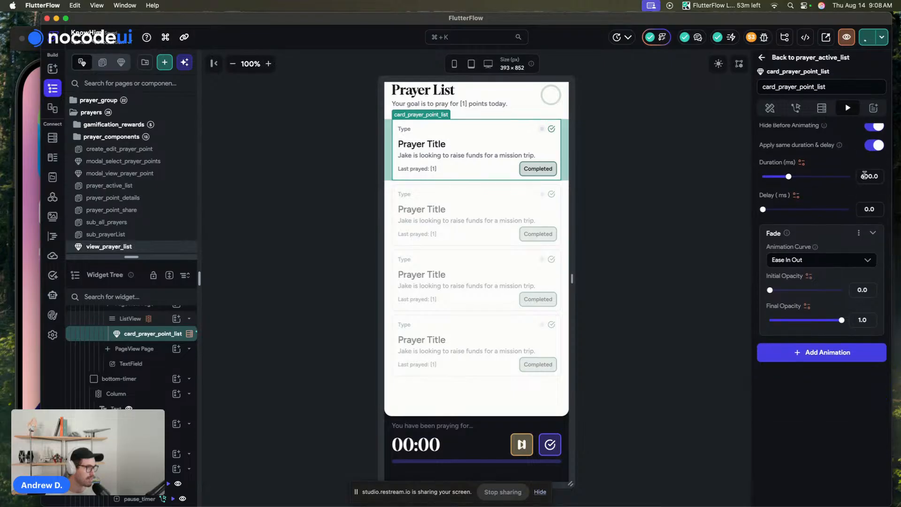
{"action": "type", "text": "3"}
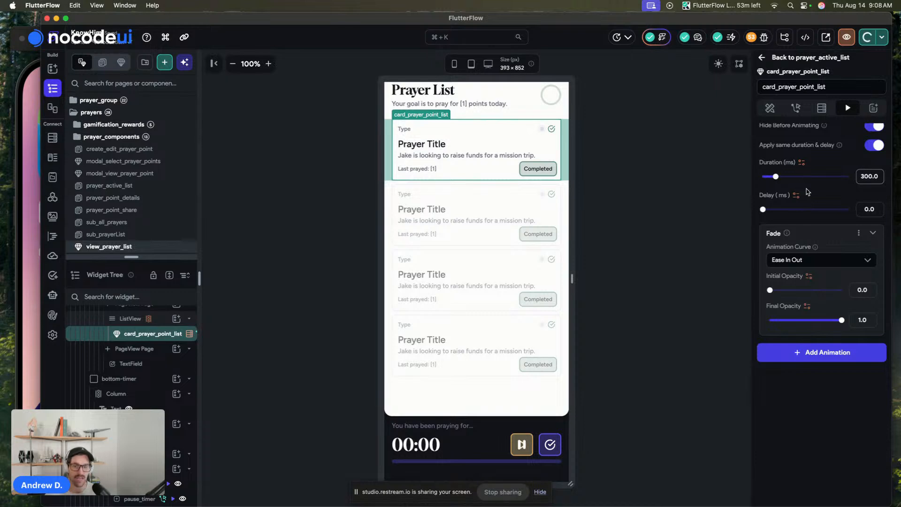
Add a Slide effect to the card's page-load animation with a vertical initial position of 12.
{"action": "scroll", "coordinate": [811, 200], "scroll_direction": "down", "scroll_amount": 4}
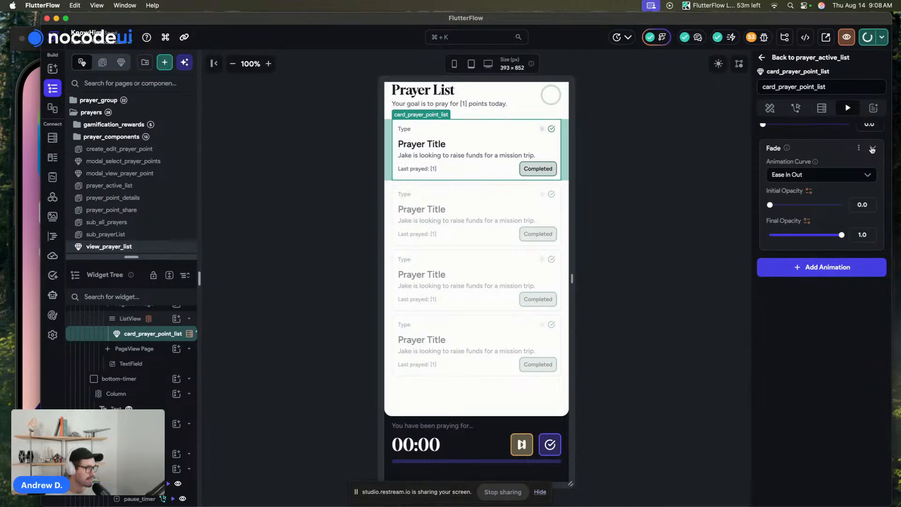
{"action": "left_click", "coordinate": [871, 149]}
{"action": "left_click", "coordinate": [827, 263]}
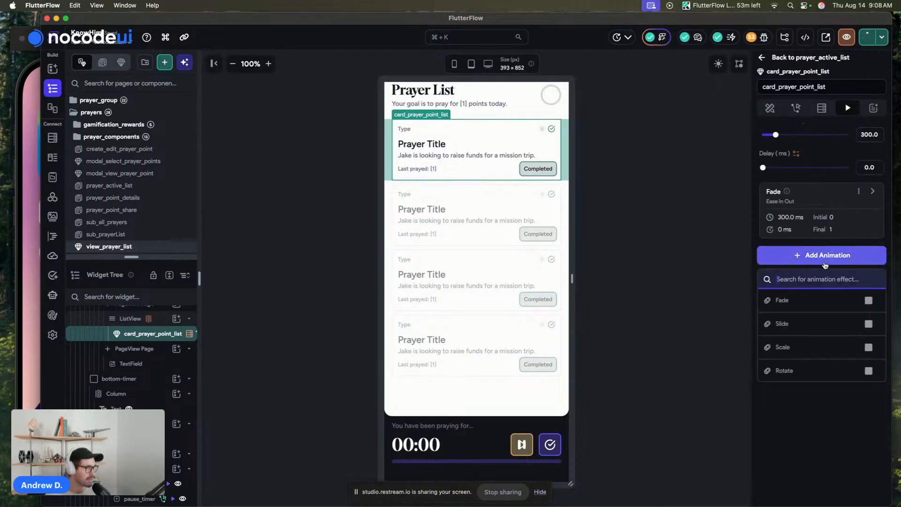
{"action": "left_click", "coordinate": [798, 328]}
{"action": "scroll", "coordinate": [798, 323], "scroll_direction": "down", "scroll_amount": 1}
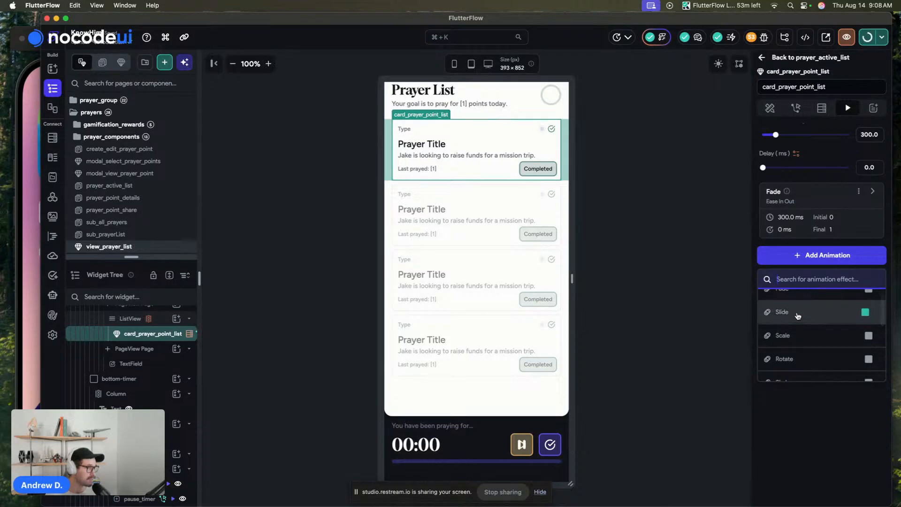
{"action": "left_click", "coordinate": [798, 315]}
{"action": "left_click", "coordinate": [859, 392]}
{"action": "type", "text": "20.0"}
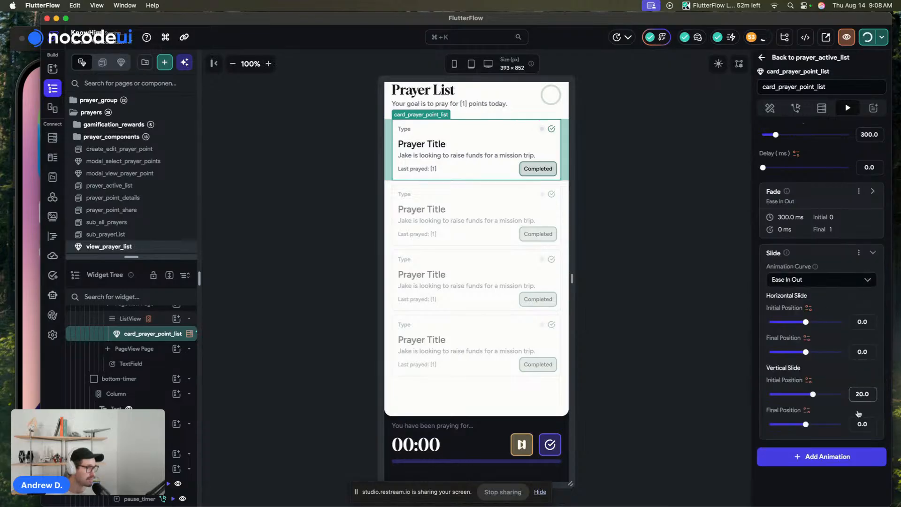
{"action": "double_click", "coordinate": [868, 395]}
{"action": "type", "text": "12"}
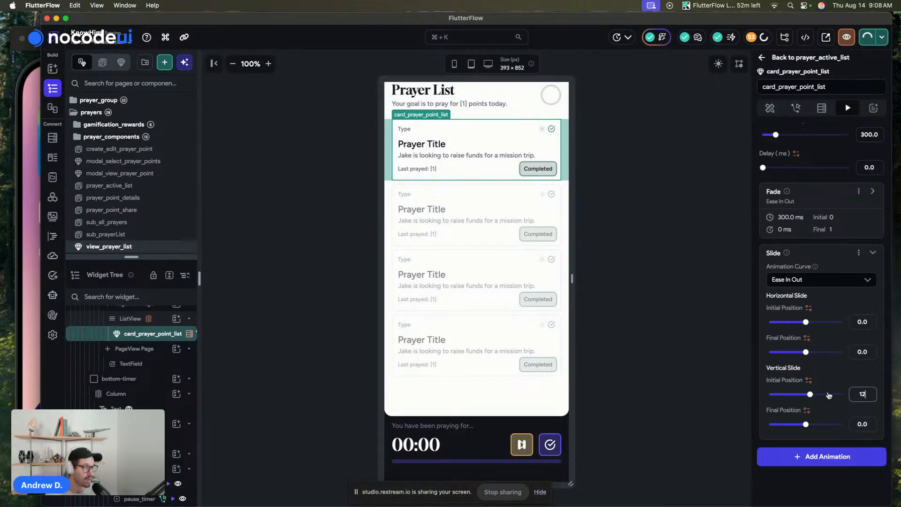
{"action": "left_click", "coordinate": [873, 254]}
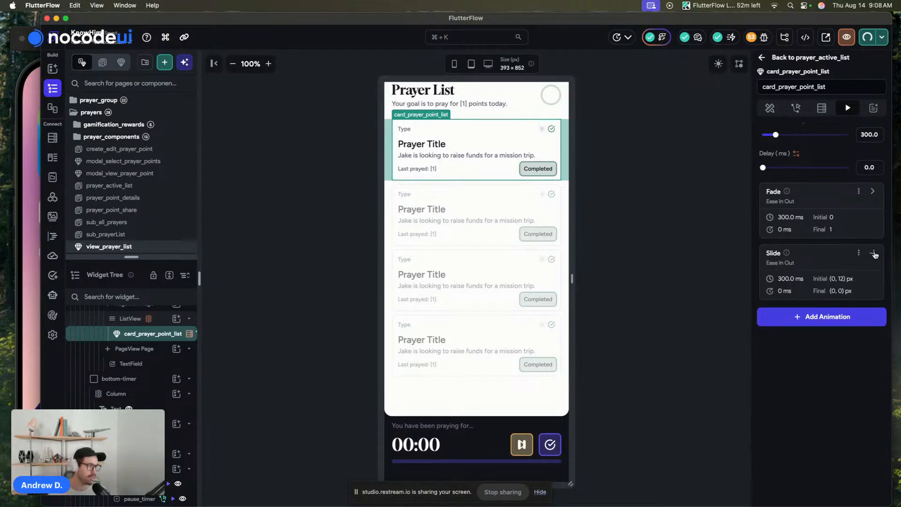
Add a Tilt effect to the card with horizontal final tilt 0 and vertical initial tilt 30 degrees.
{"action": "left_click", "coordinate": [830, 316]}
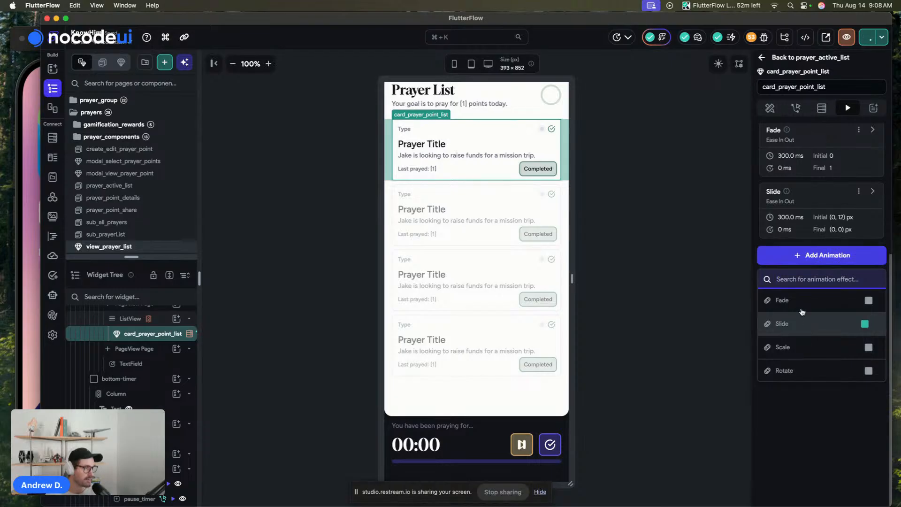
{"action": "type", "text": "til"}
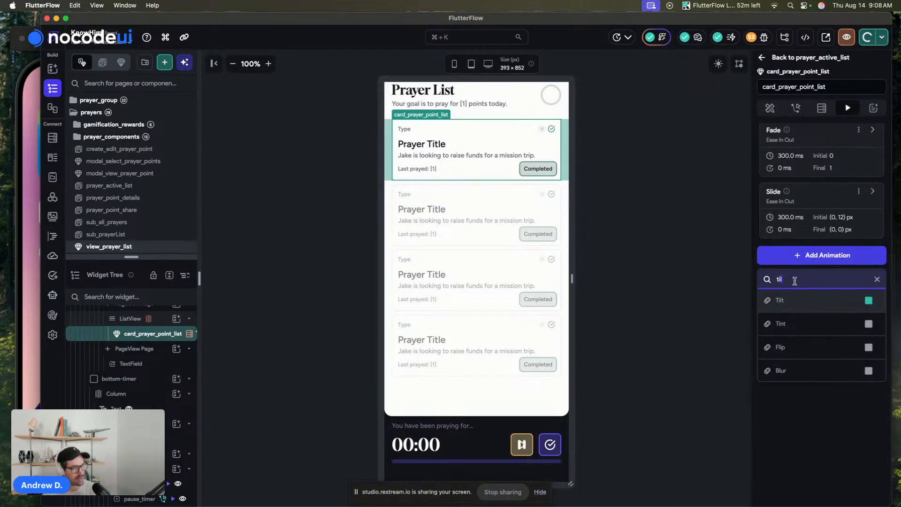
{"action": "left_click", "coordinate": [790, 299]}
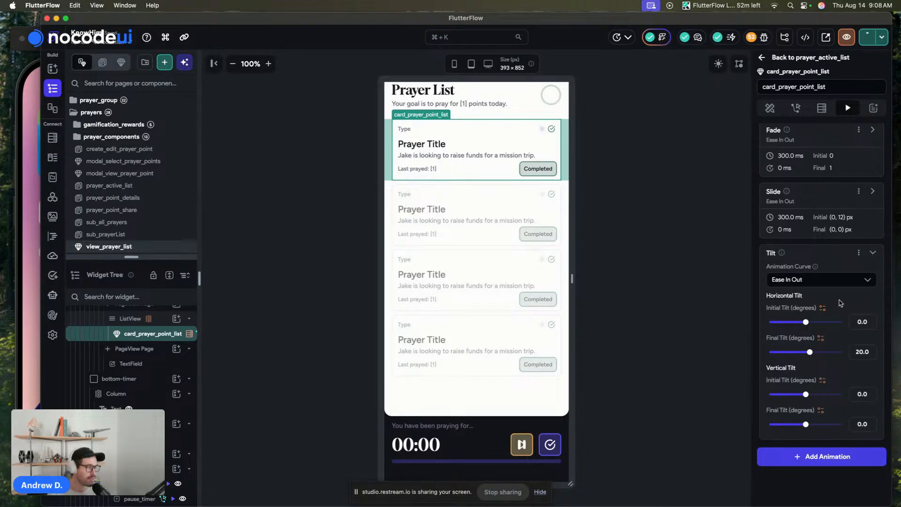
{"action": "scroll", "coordinate": [839, 303], "scroll_direction": "down", "scroll_amount": 1}
{"action": "left_click", "coordinate": [860, 343]}
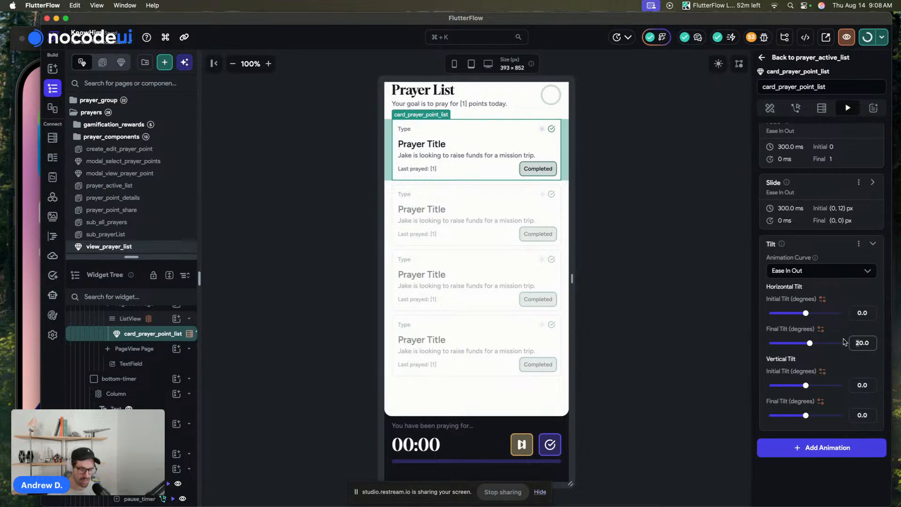
{"action": "key", "text": "BackSpace"}
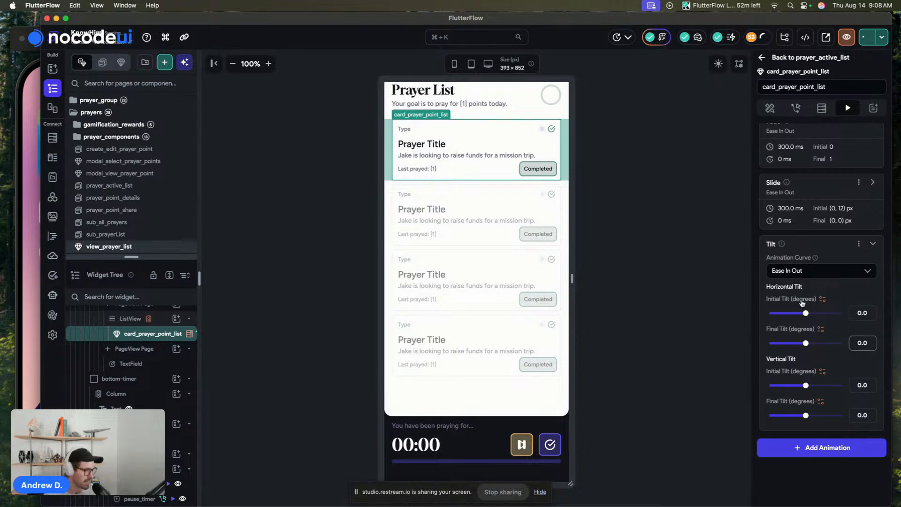
{"action": "left_click", "coordinate": [857, 386]}
{"action": "type", "text": "3"}
Preview the card's combined page-load animation and review its timing and effect settings.
{"action": "scroll", "coordinate": [831, 338], "scroll_direction": "up", "scroll_amount": 5}
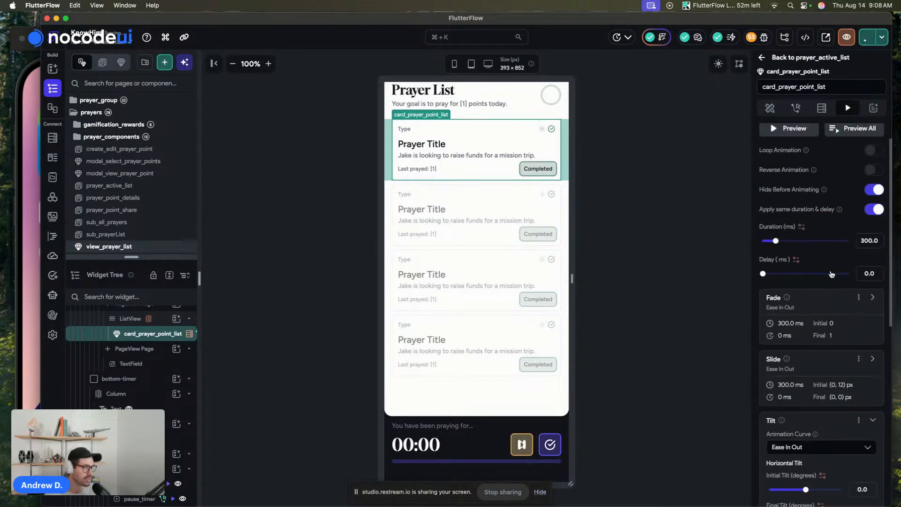
{"action": "left_click", "coordinate": [783, 154]}
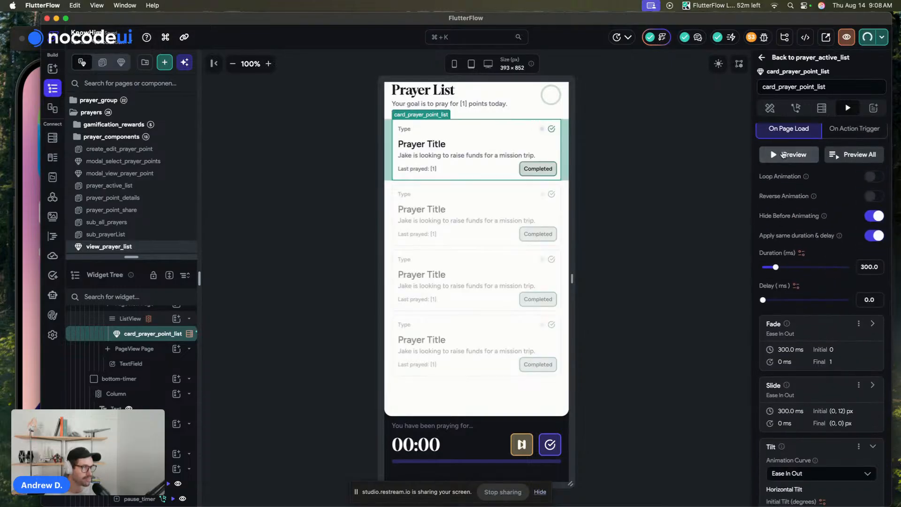
{"action": "left_click", "coordinate": [782, 154]}
{"action": "left_click", "coordinate": [783, 154]}
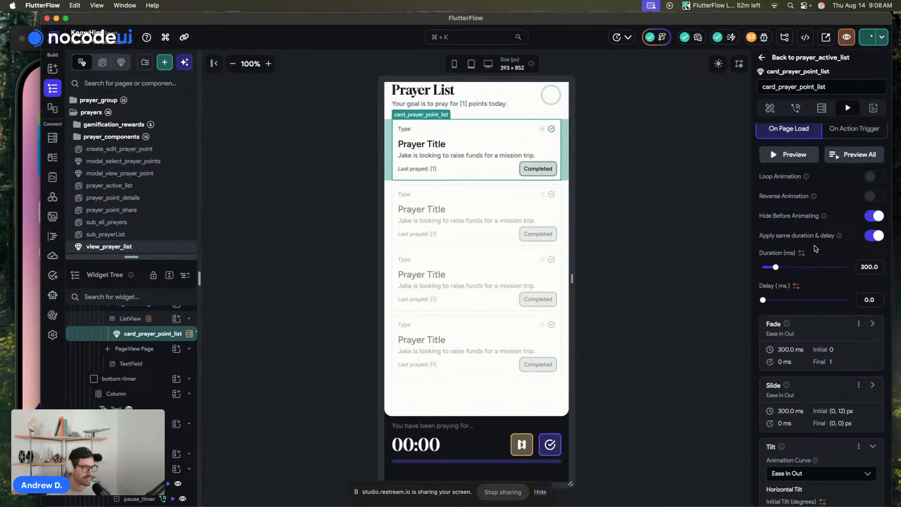
{"action": "scroll", "coordinate": [871, 349], "scroll_direction": "down", "scroll_amount": 4}
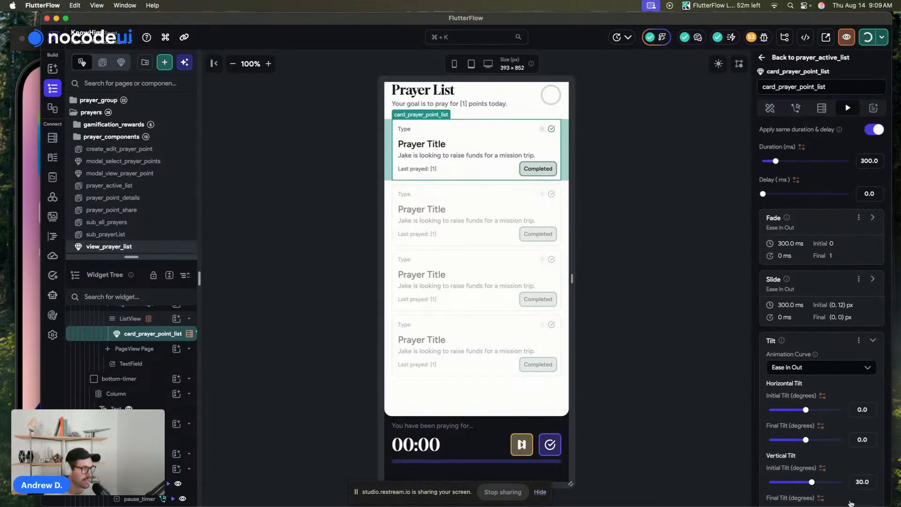
{"action": "scroll", "coordinate": [846, 289], "scroll_direction": "up", "scroll_amount": 4}
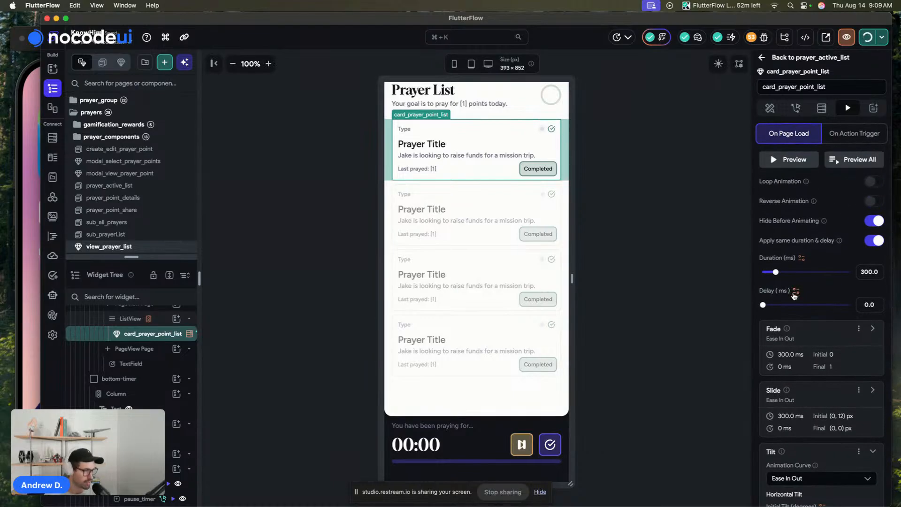
Bind the card animation's delay to an inline function and add an integer argument named index.
{"action": "left_click", "coordinate": [796, 292]}
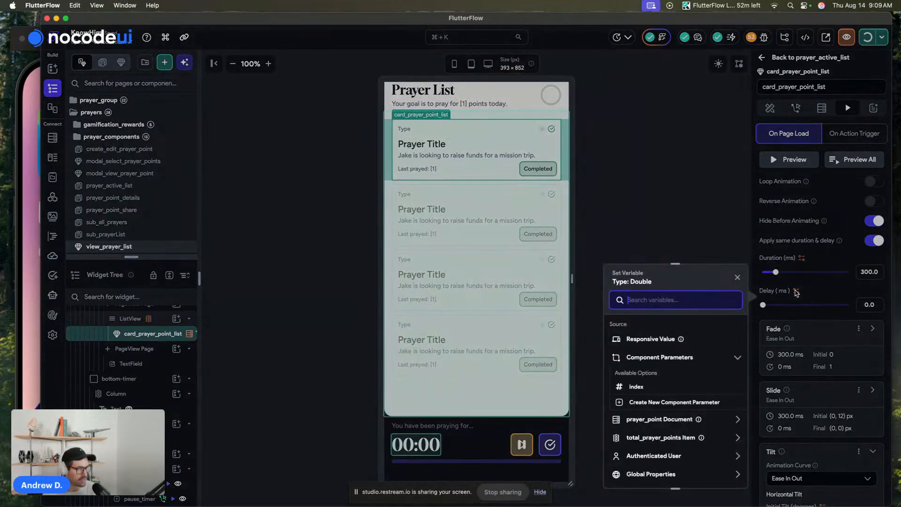
{"action": "type", "text": "function"}
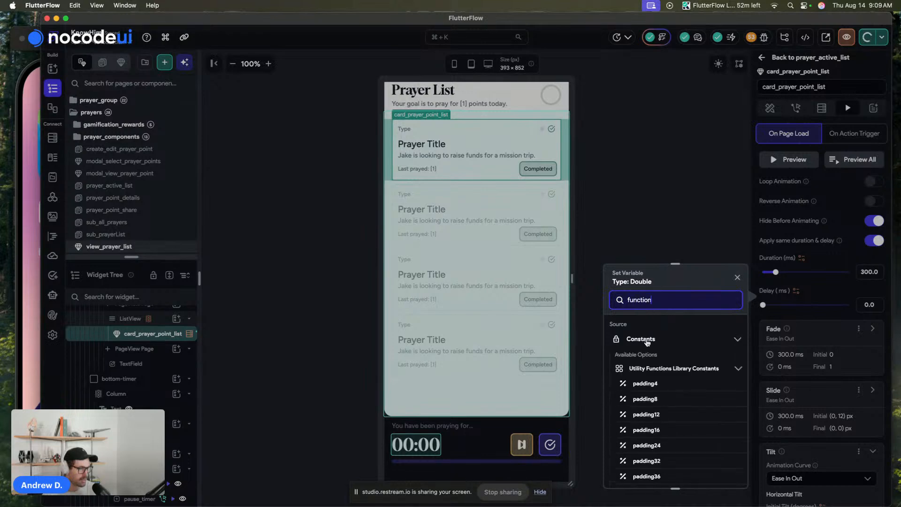
{"action": "left_click", "coordinate": [654, 341]}
{"action": "left_click", "coordinate": [654, 358]}
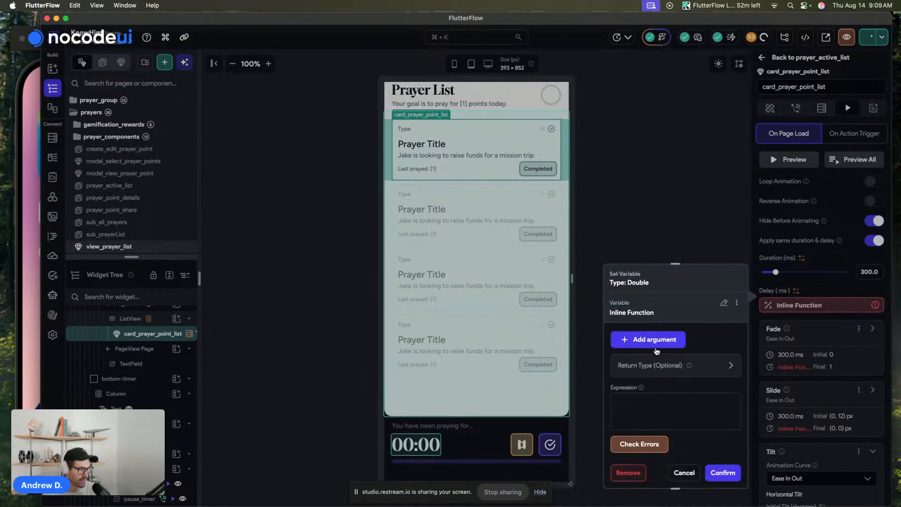
{"action": "left_click", "coordinate": [650, 339]}
{"action": "double_click", "coordinate": [630, 374]}
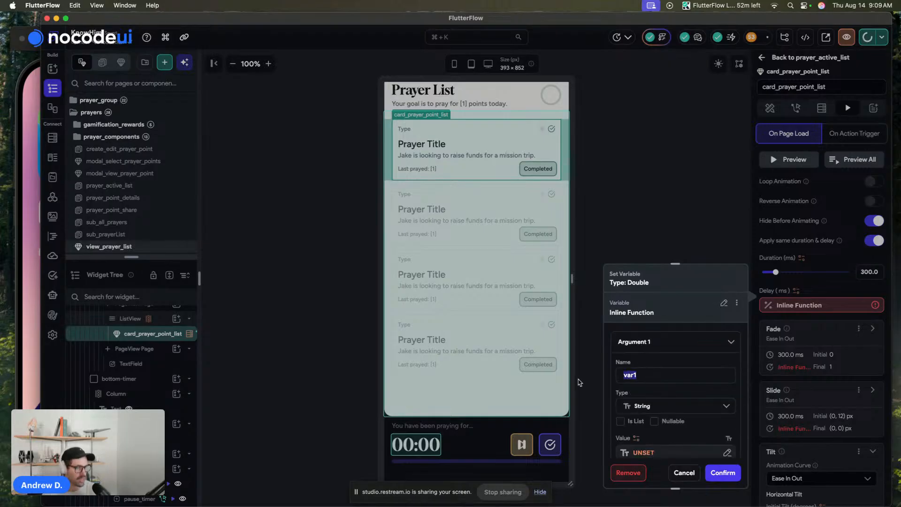
{"action": "type", "text": "inded"}
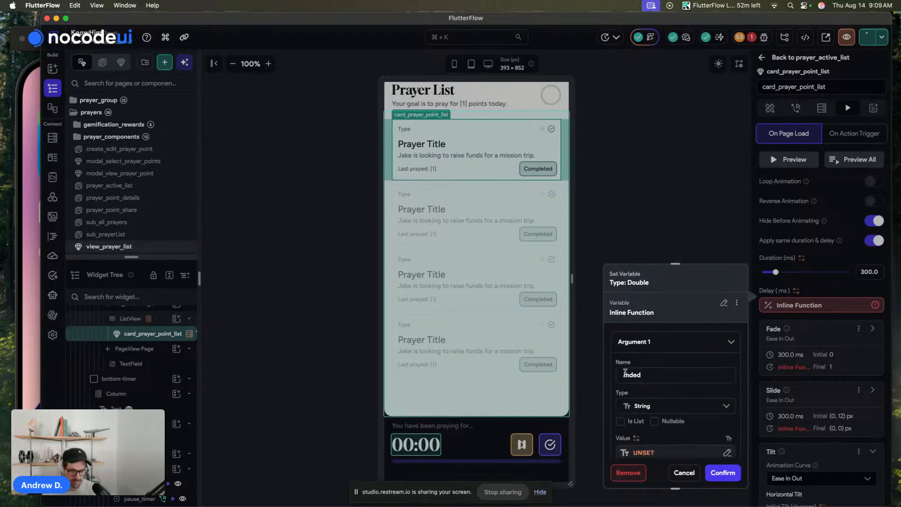
{"action": "scroll", "coordinate": [667, 374], "scroll_direction": "down", "scroll_amount": 3}
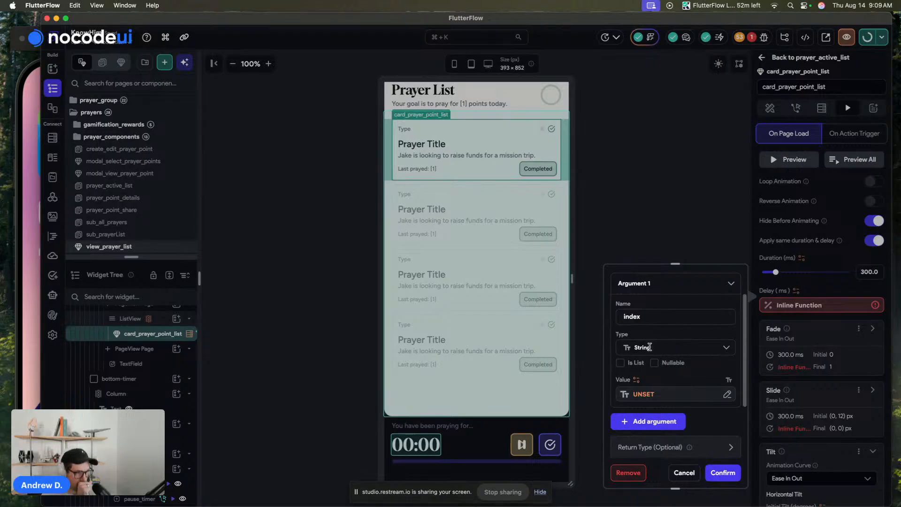
{"action": "left_click", "coordinate": [649, 347]}
{"action": "left_click", "coordinate": [651, 370]}
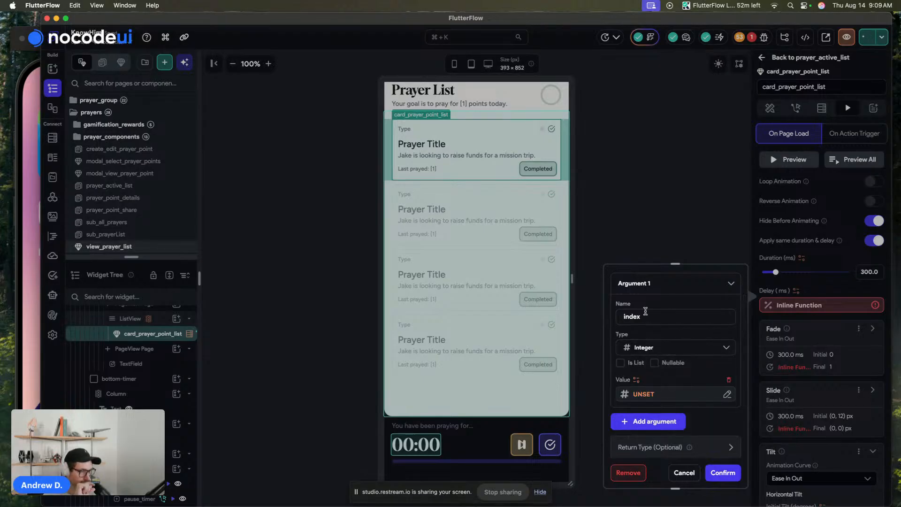
Set the index argument's value to the total_prayer_points item's Index in List, with a default value of 0.
{"action": "left_click", "coordinate": [644, 394]}
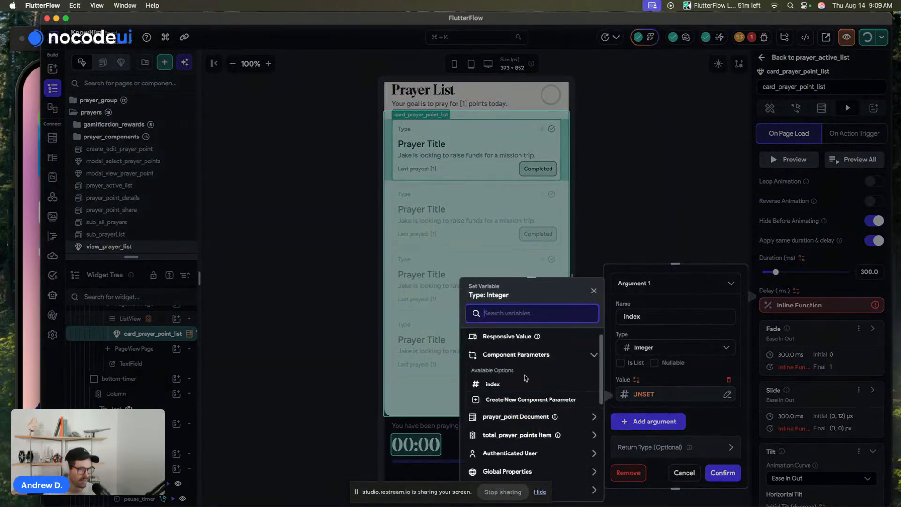
{"action": "scroll", "coordinate": [520, 399], "scroll_direction": "down", "scroll_amount": 1}
{"action": "left_click", "coordinate": [498, 426]}
{"action": "left_click", "coordinate": [505, 360]}
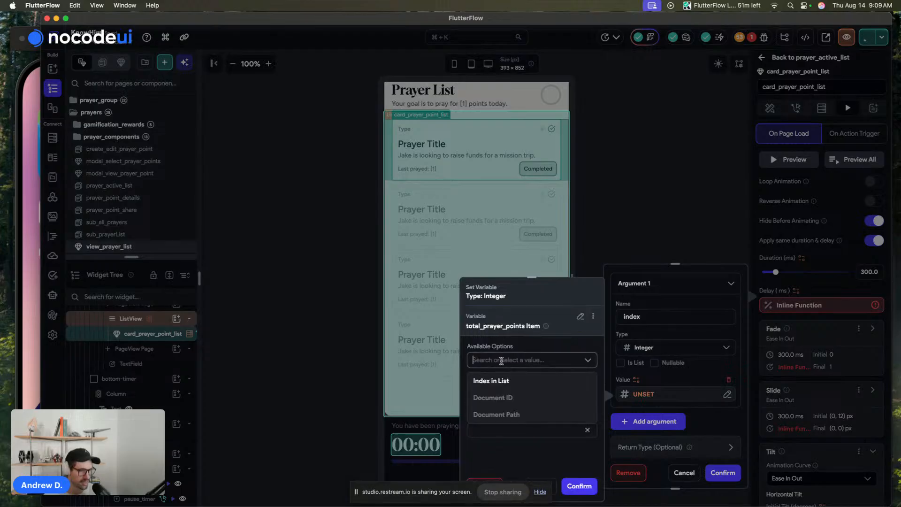
{"action": "left_click", "coordinate": [498, 380]}
{"action": "left_click", "coordinate": [507, 404]}
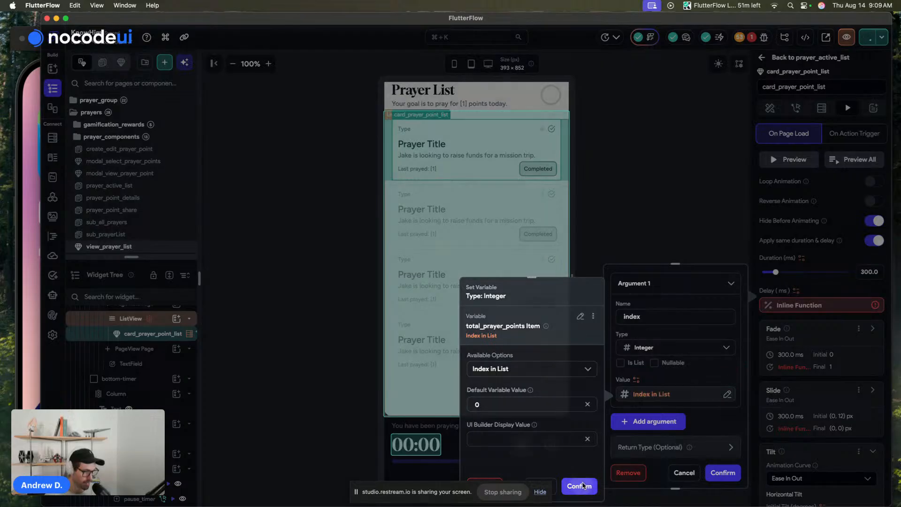
{"action": "left_click", "coordinate": [580, 486]}
Write the delay function's expression as index*50 and check it for errors.
{"action": "left_click", "coordinate": [644, 285]}
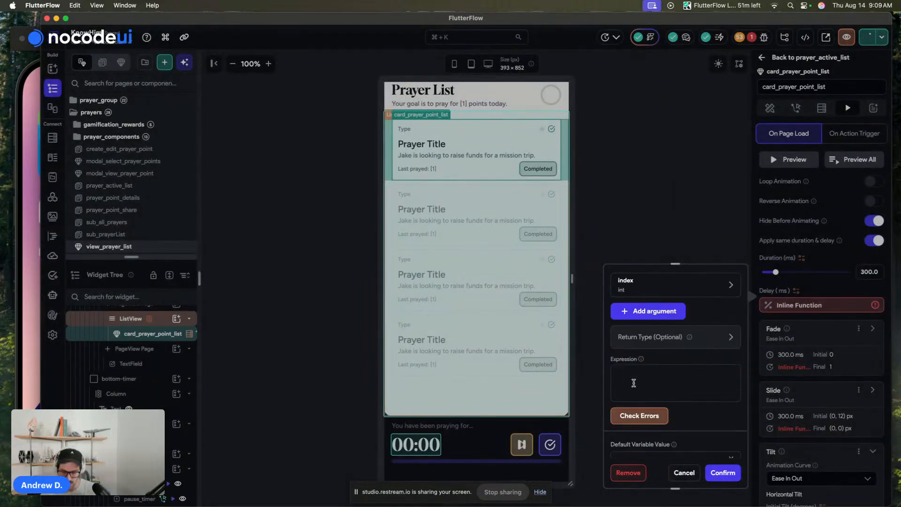
{"action": "type", "text": "index*50"}
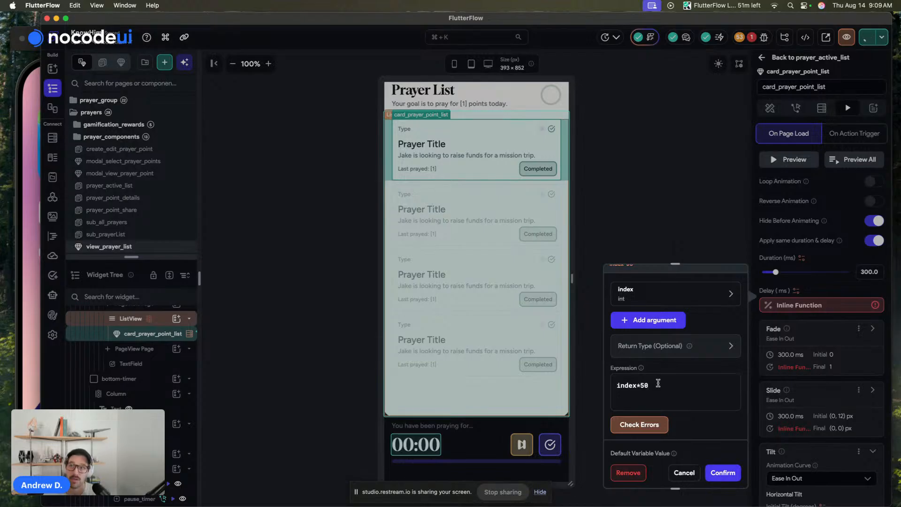
{"action": "left_click", "coordinate": [639, 424]}
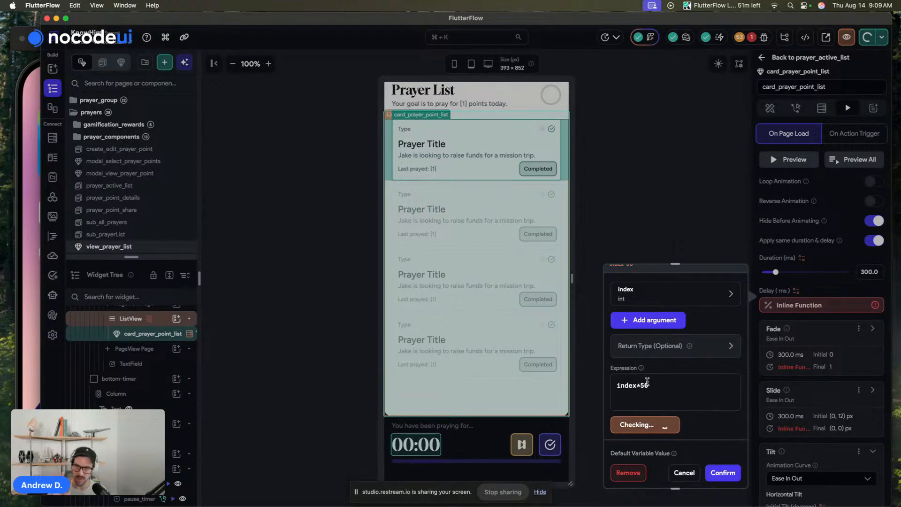
Enter the delay function's default variable value and a UI builder display value of 50, and confirm the function.
{"action": "scroll", "coordinate": [650, 383], "scroll_direction": "down", "scroll_amount": 3}
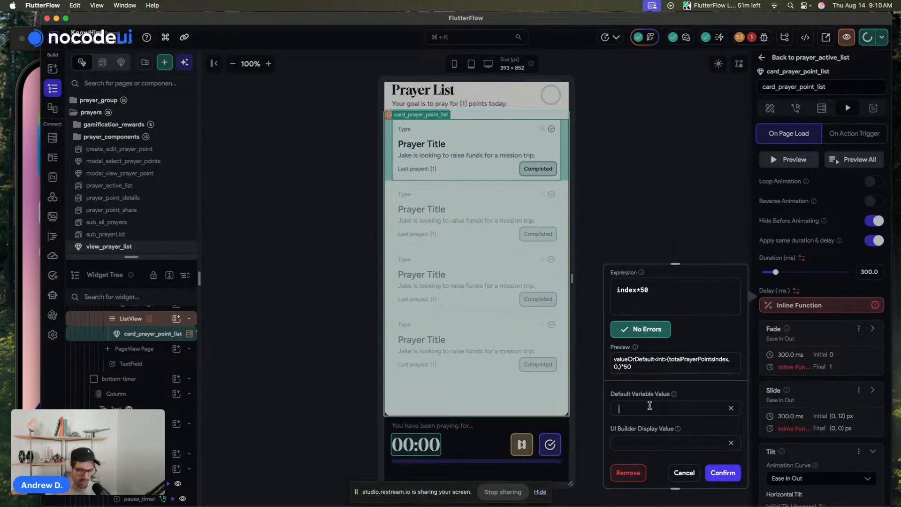
{"action": "type", "text": "00"}
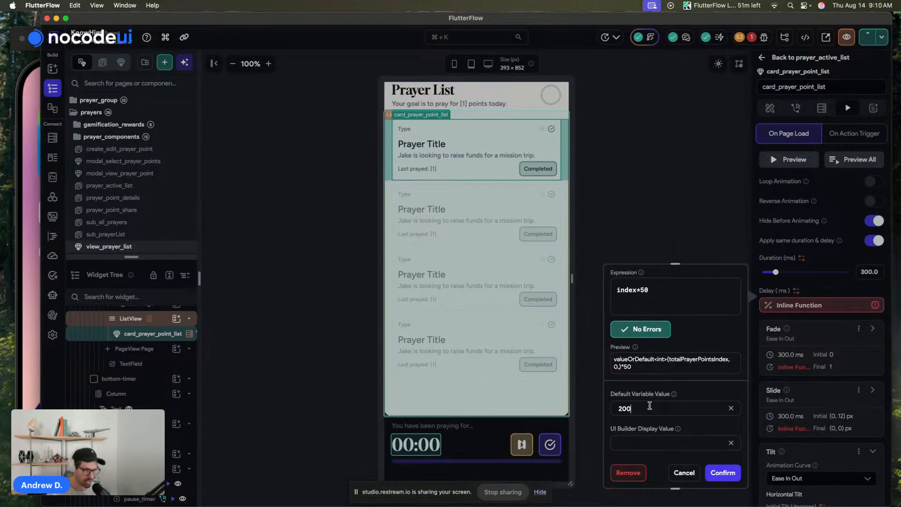
{"action": "left_click", "coordinate": [723, 473]}
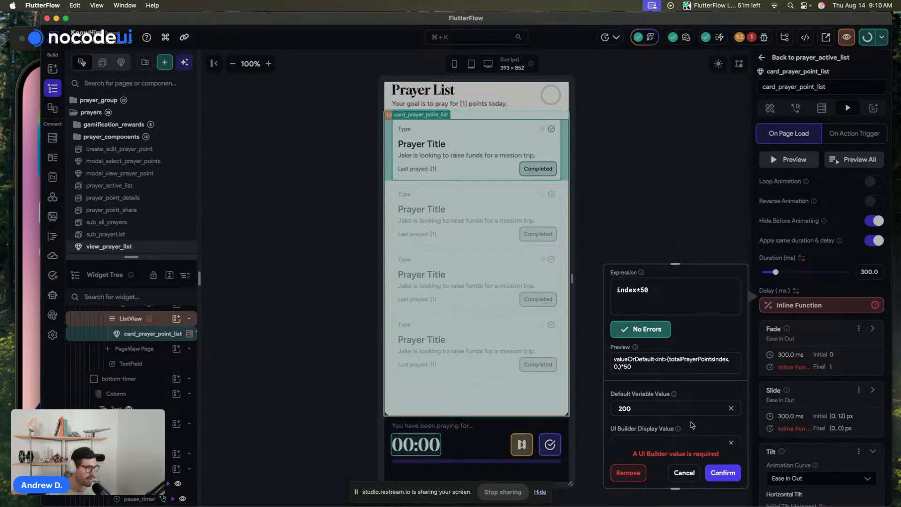
{"action": "left_click", "coordinate": [649, 443]}
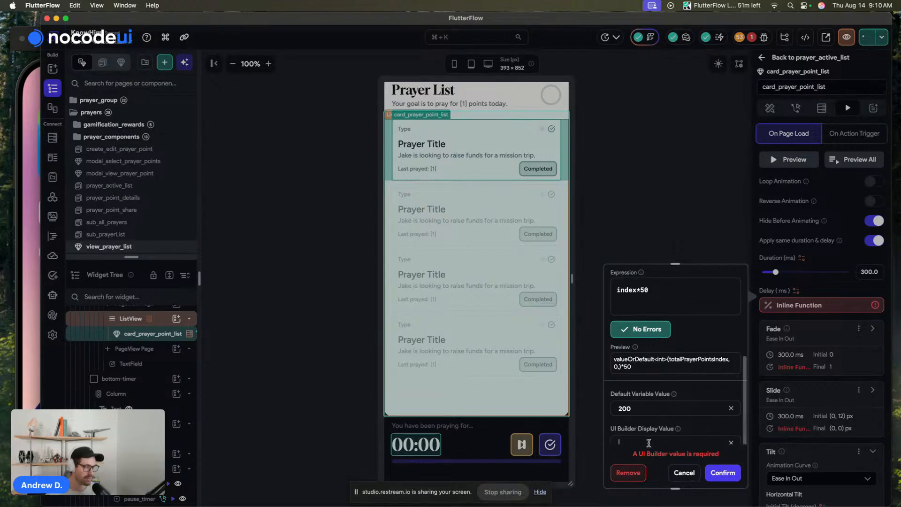
{"action": "type", "text": "2"}
{"action": "key", "text": "BackSpace"}
{"action": "key", "text": "BackSpace"}
{"action": "key", "text": "BackSpace"}
{"action": "type", "text": "50"}
{"action": "key", "text": "shift+Tab"}
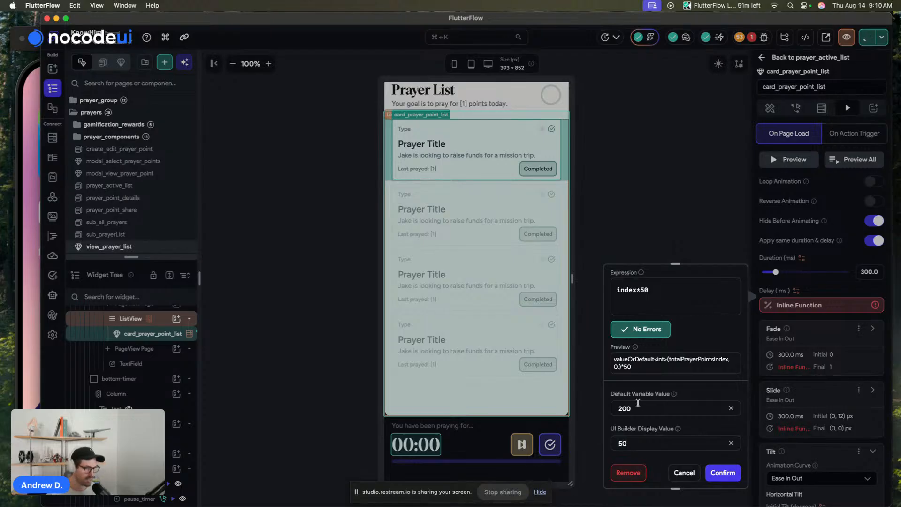
{"action": "type", "text": "5"}
{"action": "left_click", "coordinate": [723, 473]}
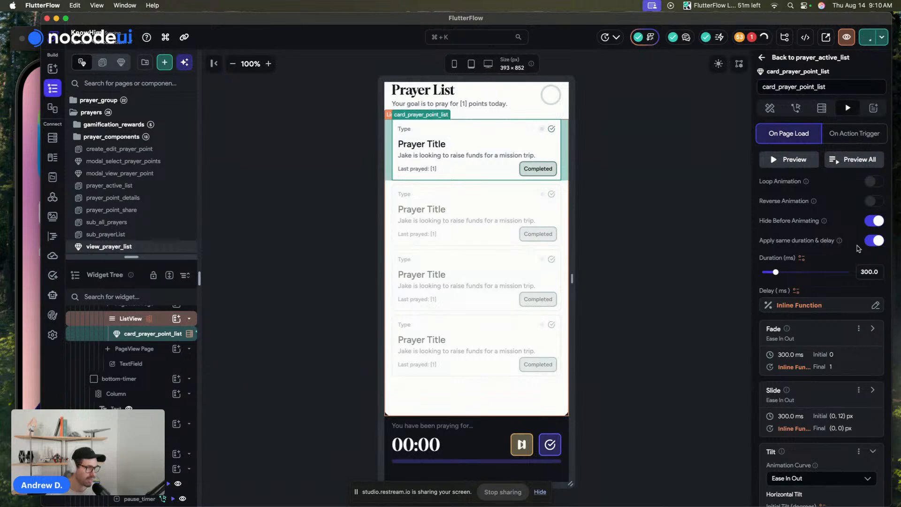
Collapse the Tilt effect's settings, preview the card's page-load animation with the index-based delay, and deselect the card.
{"action": "scroll", "coordinate": [857, 249], "scroll_direction": "down", "scroll_amount": 6}
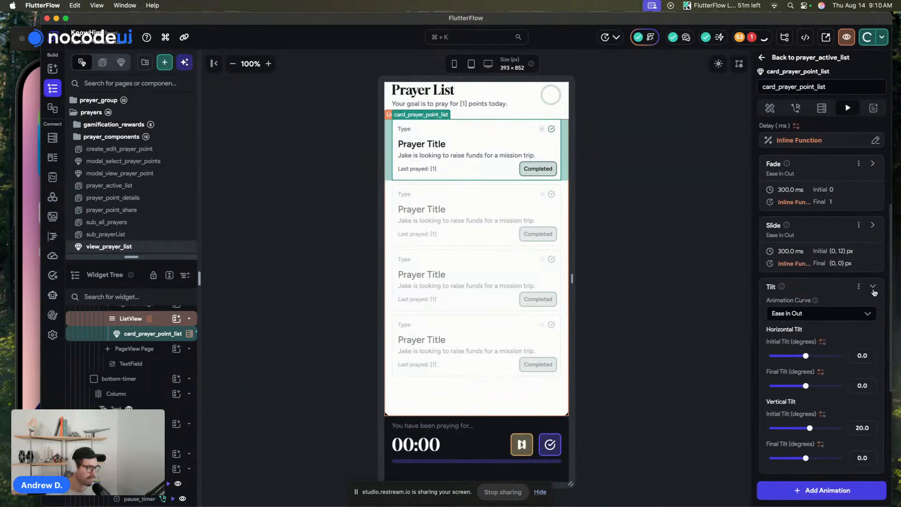
{"action": "left_click", "coordinate": [873, 287]}
{"action": "scroll", "coordinate": [845, 234], "scroll_direction": "up", "scroll_amount": 5}
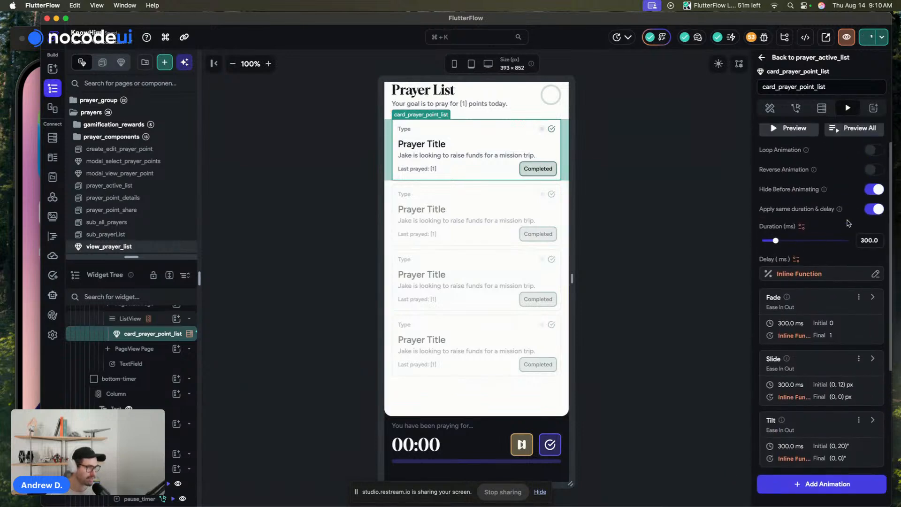
{"action": "scroll", "coordinate": [840, 211], "scroll_direction": "up", "scroll_amount": 2}
{"action": "left_click", "coordinate": [796, 160]}
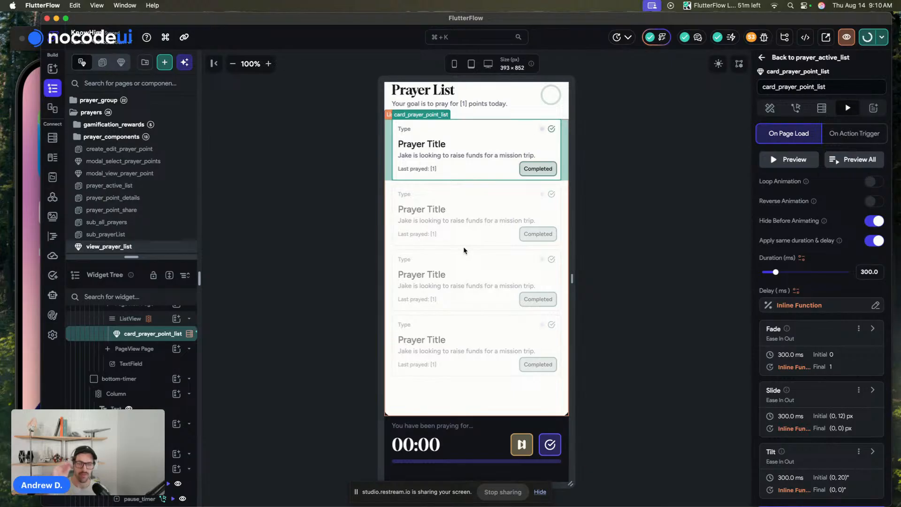
{"action": "left_click", "coordinate": [317, 238]}
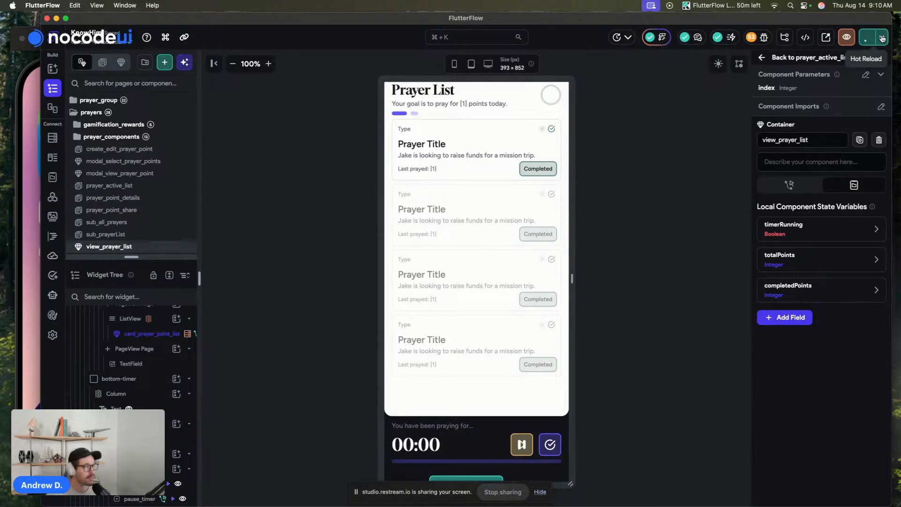
Check the local run's status, the iPhone simulator and the iPhone 16 Pro device logs for the running app.
{"action": "left_click", "coordinate": [881, 38]}
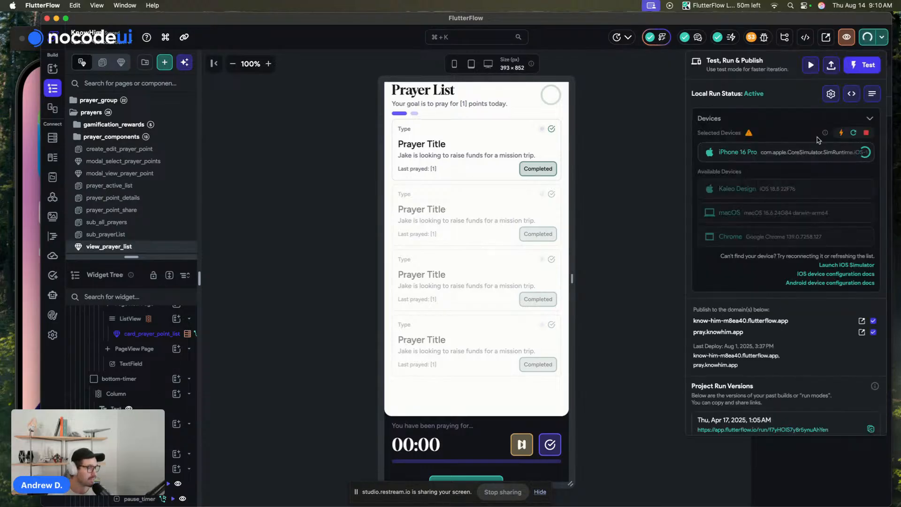
{"action": "scroll", "coordinate": [771, 235], "scroll_direction": "down", "scroll_amount": 2}
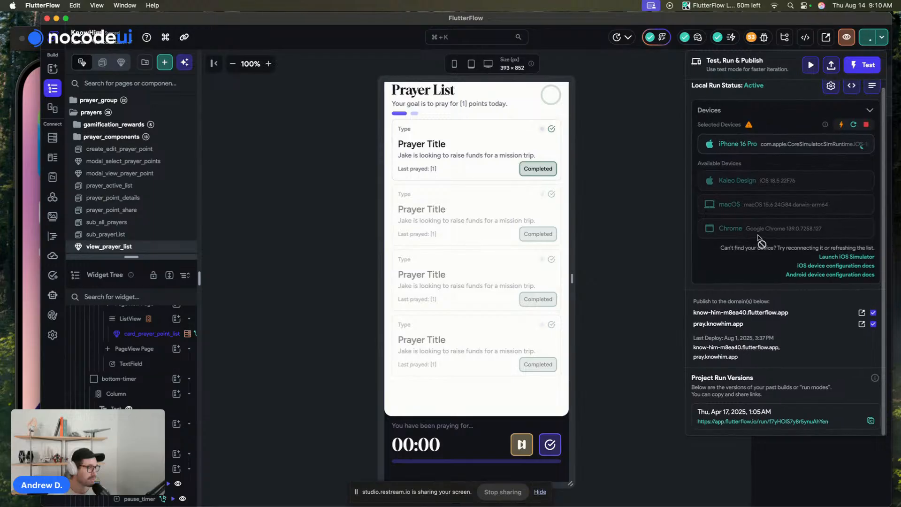
{"action": "left_click", "coordinate": [369, 161]}
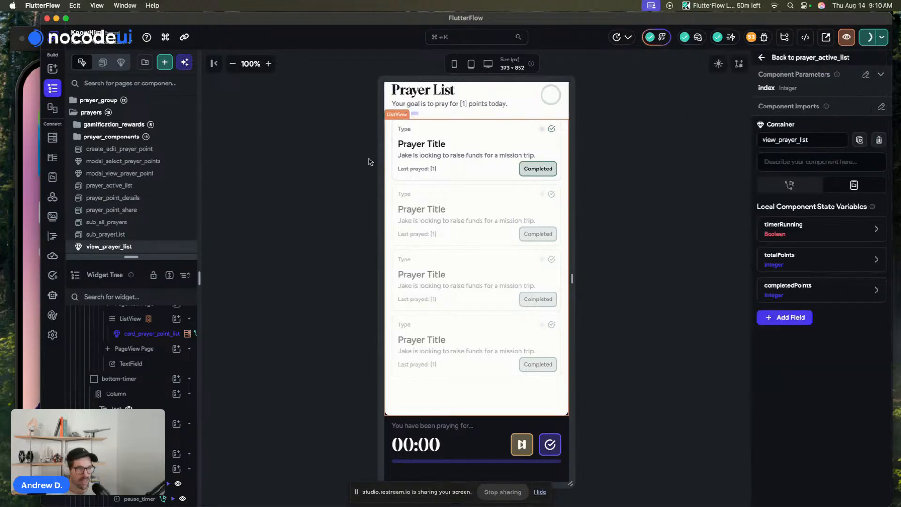
{"action": "left_click", "coordinate": [26, 165]}
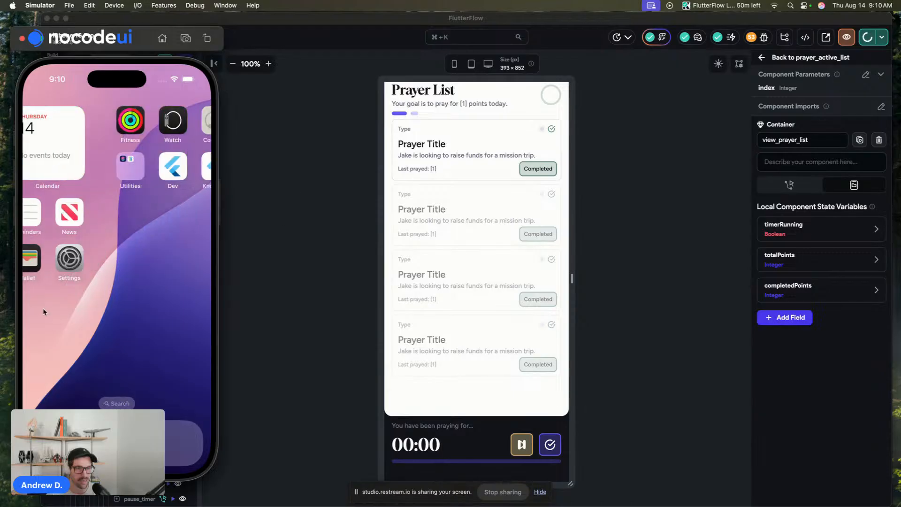
{"action": "left_click", "coordinate": [313, 282]}
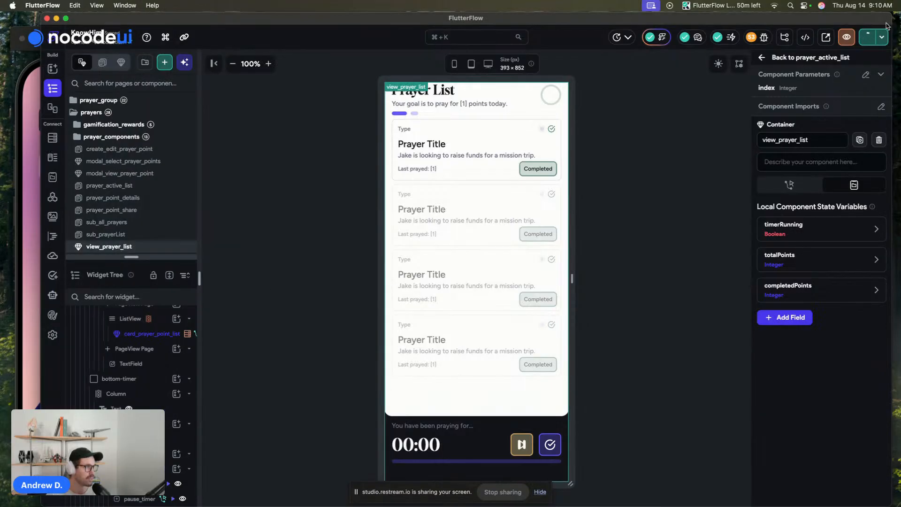
{"action": "left_click", "coordinate": [882, 38]}
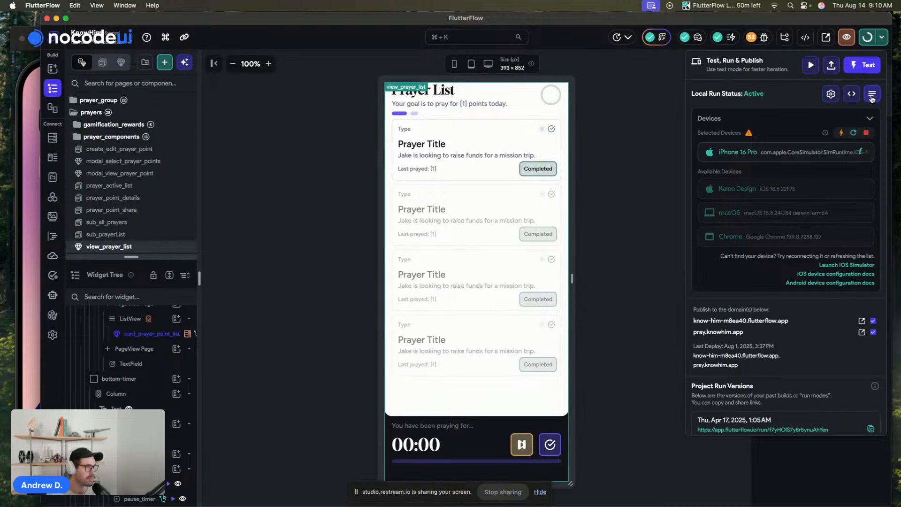
{"action": "left_click", "coordinate": [871, 95]}
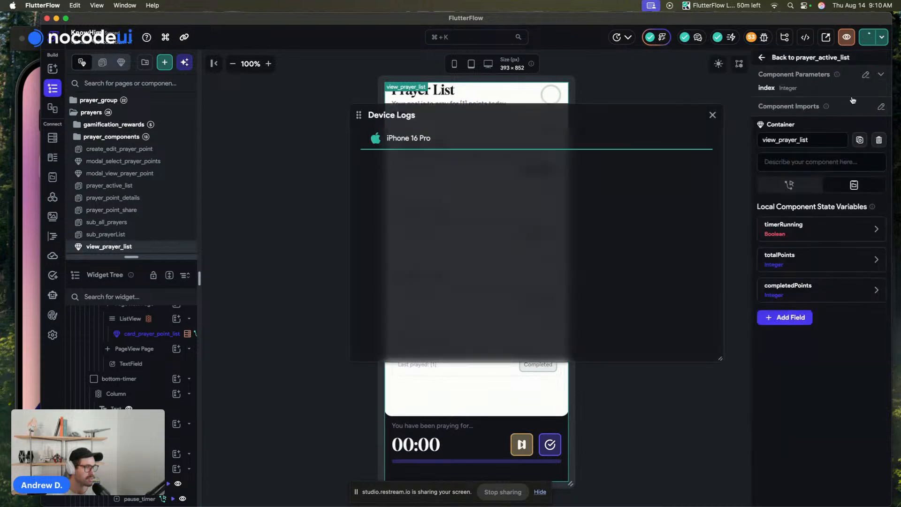
{"action": "left_click", "coordinate": [712, 115]}
Stop the local run on iPhone 16 Pro and start a new test session on the same device.
{"action": "left_click", "coordinate": [883, 40]}
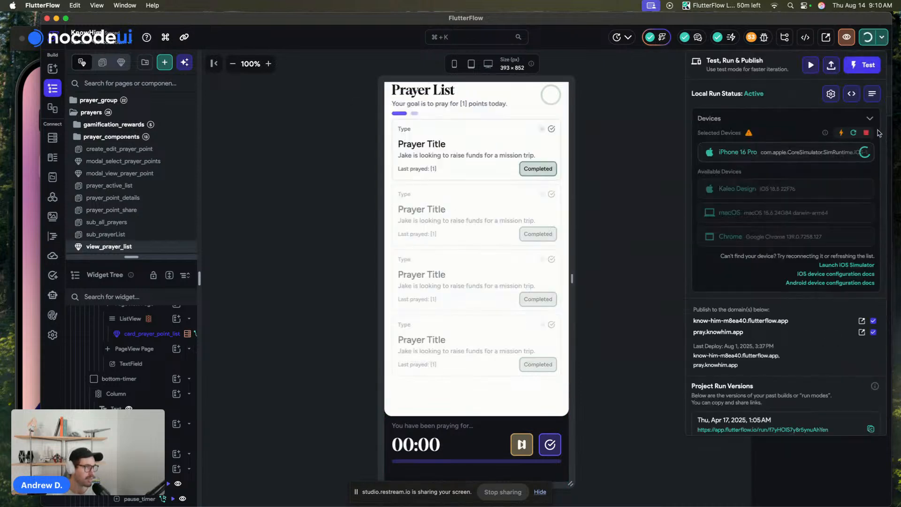
{"action": "left_click", "coordinate": [863, 133]}
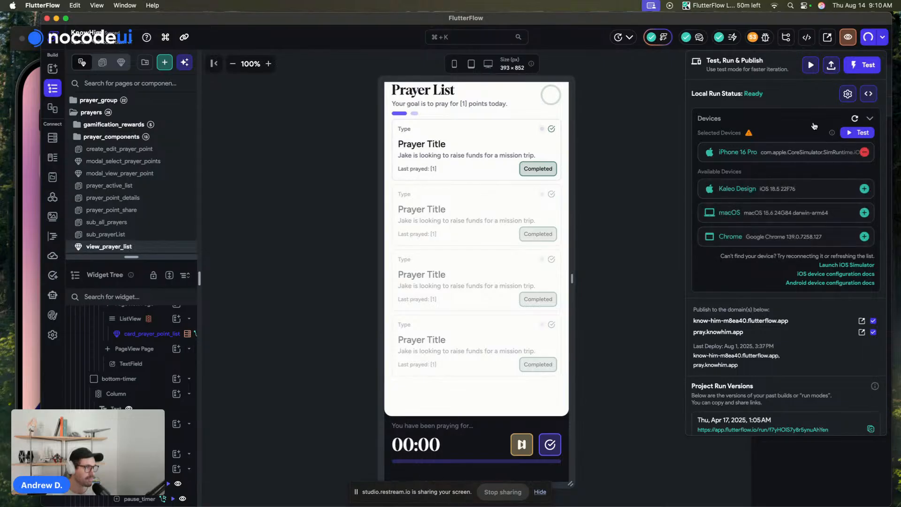
{"action": "left_click", "coordinate": [860, 133]}
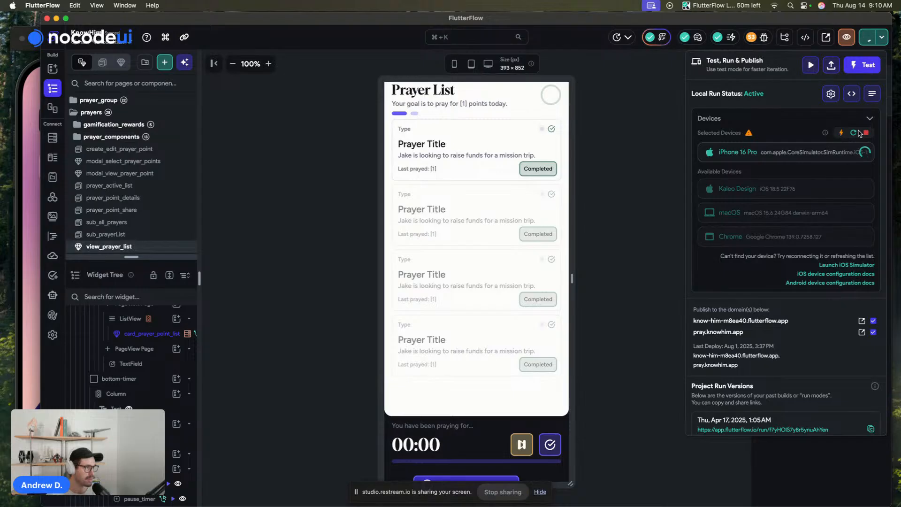
{"action": "left_click", "coordinate": [604, 178]}
{"action": "left_click_drag", "start_coordinate": [516, 492], "coordinate": [15, 407]}
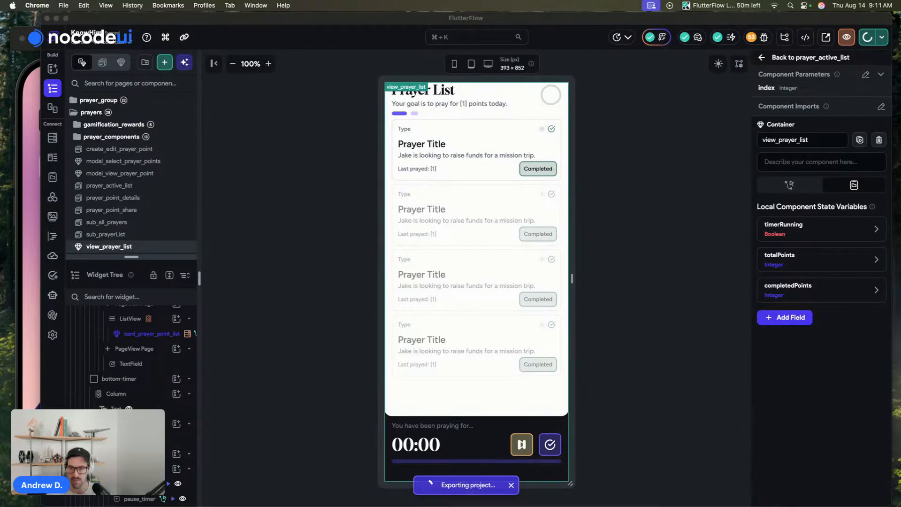
{"action": "left_click", "coordinate": [263, 345]}
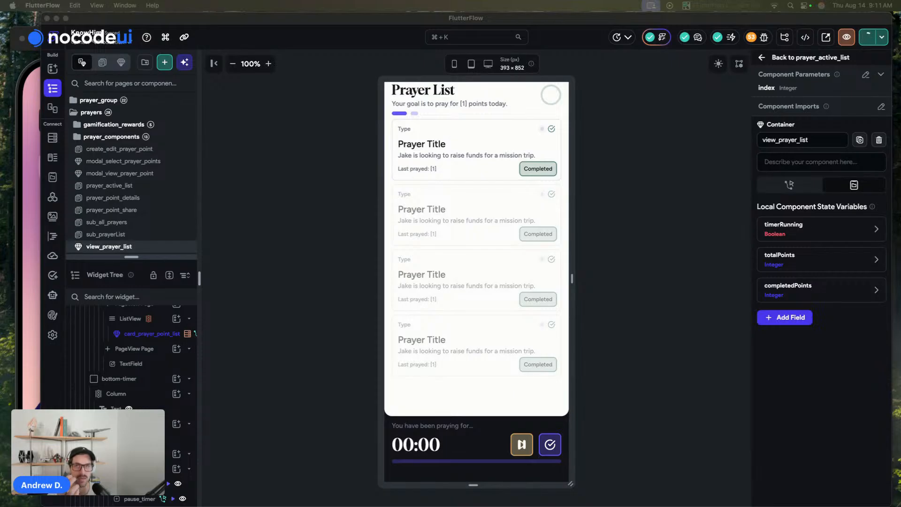
{"action": "left_click", "coordinate": [297, 380]}
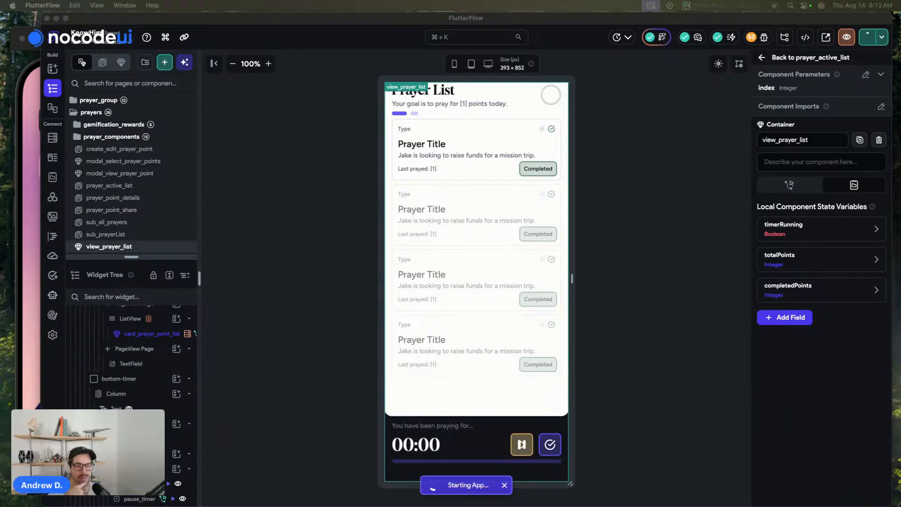
{"action": "left_click", "coordinate": [262, 243]}
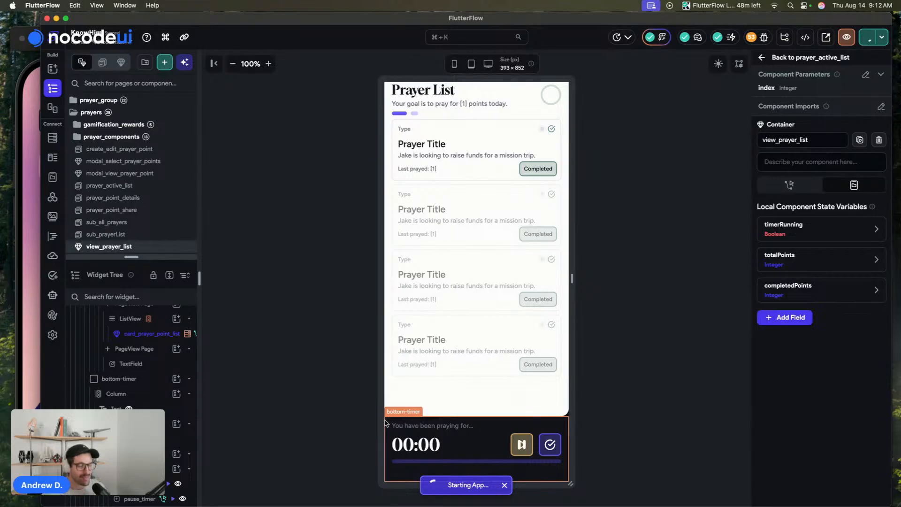
Check the bottom-timer container's styling properties and its page-load animation settings.
{"action": "left_click", "coordinate": [406, 421]}
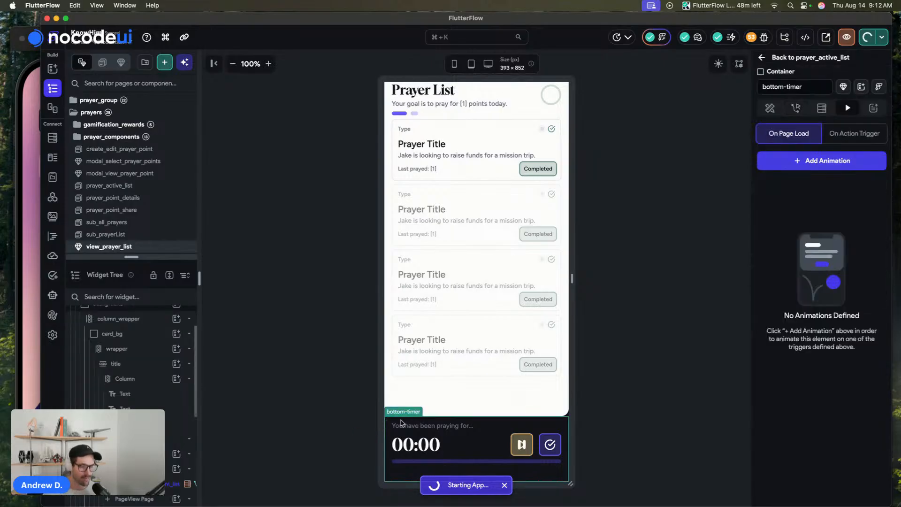
{"action": "left_click", "coordinate": [770, 108]}
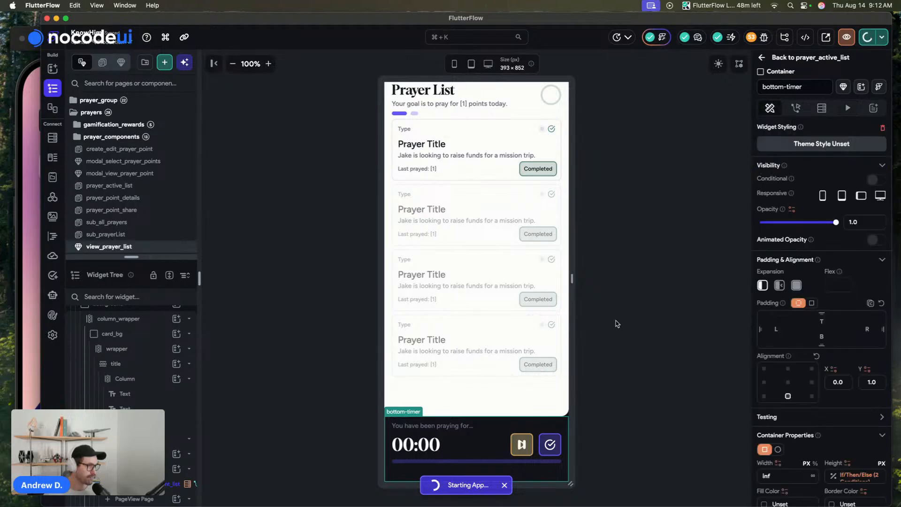
{"action": "scroll", "coordinate": [811, 211], "scroll_direction": "down", "scroll_amount": 3}
{"action": "left_click", "coordinate": [848, 108]}
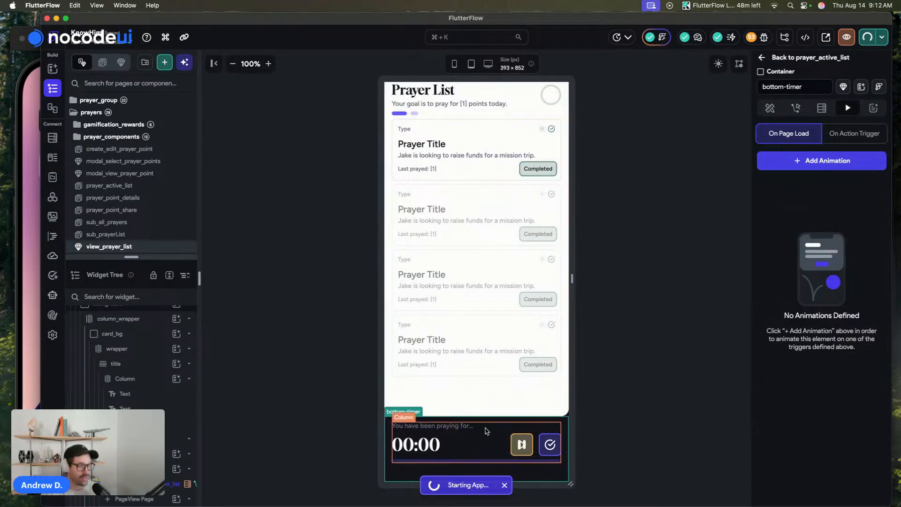
Review the If/Then/Else conditional value on bottom-timer's height and close it without changes.
{"action": "left_click", "coordinate": [769, 109]}
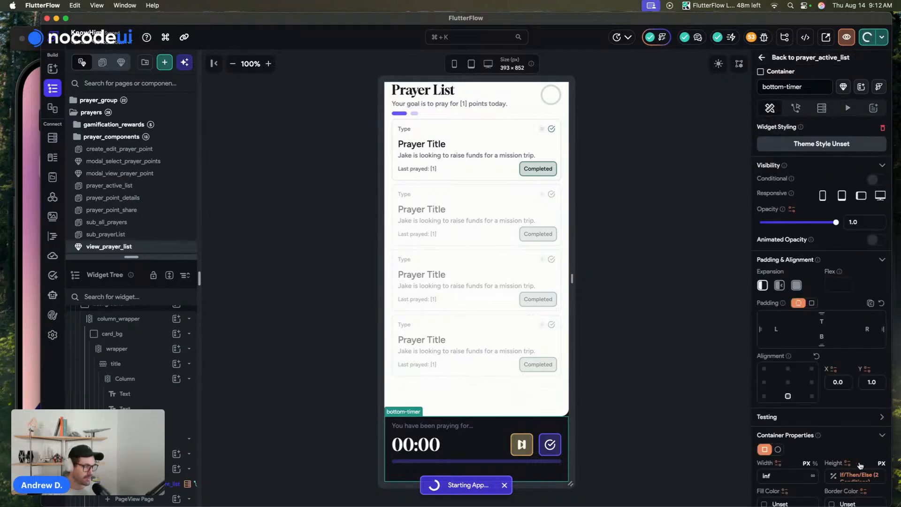
{"action": "scroll", "coordinate": [857, 422], "scroll_direction": "down", "scroll_amount": 4}
{"action": "left_click", "coordinate": [849, 300]}
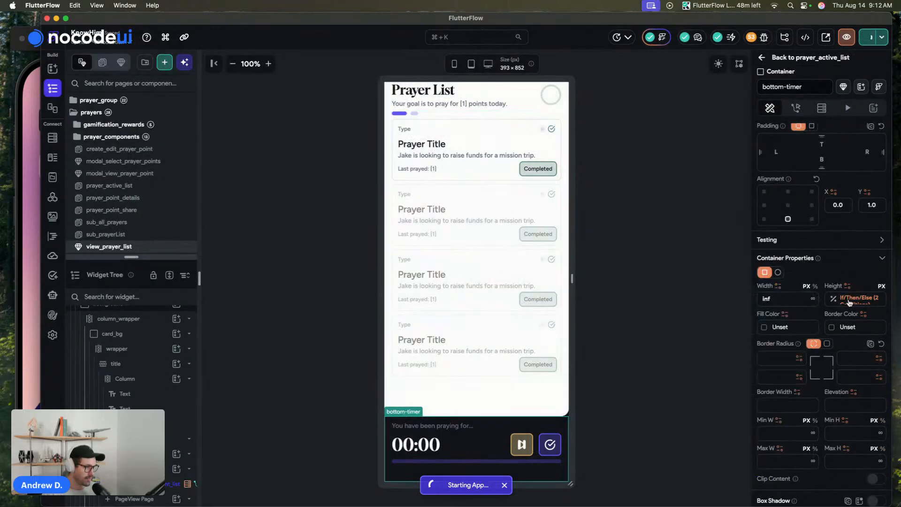
{"action": "scroll", "coordinate": [747, 385], "scroll_direction": "down", "scroll_amount": 1}
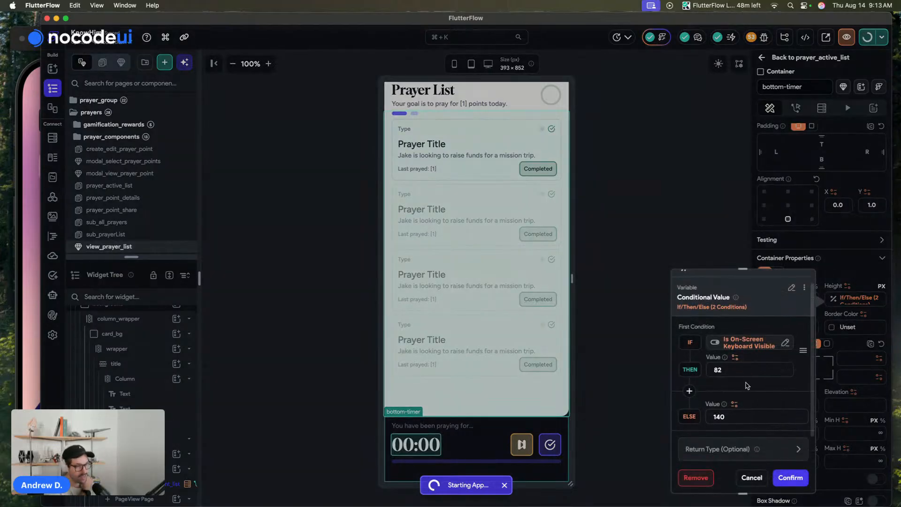
{"action": "scroll", "coordinate": [746, 385], "scroll_direction": "down", "scroll_amount": 1}
{"action": "left_click", "coordinate": [751, 477]}
Add a Boolean component state variable named loading to view_prayer_list.
{"action": "left_click", "coordinate": [632, 213]}
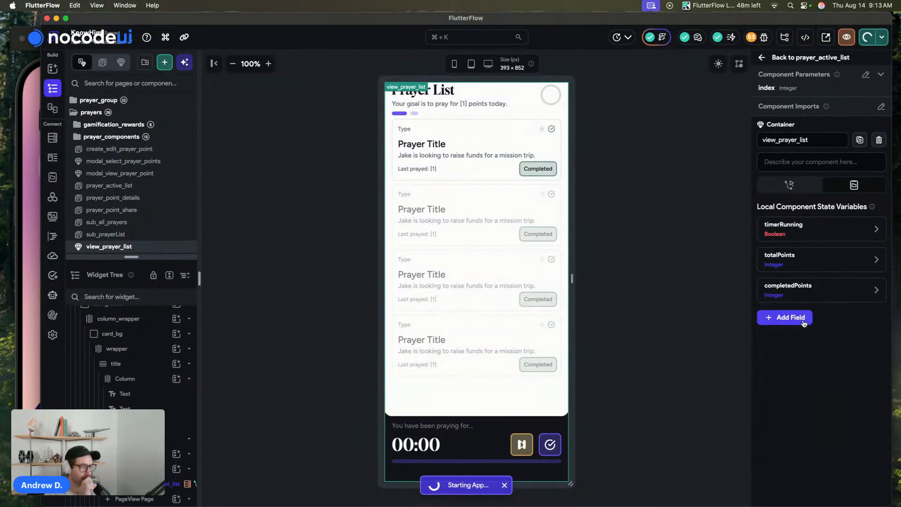
{"action": "left_click", "coordinate": [787, 322]}
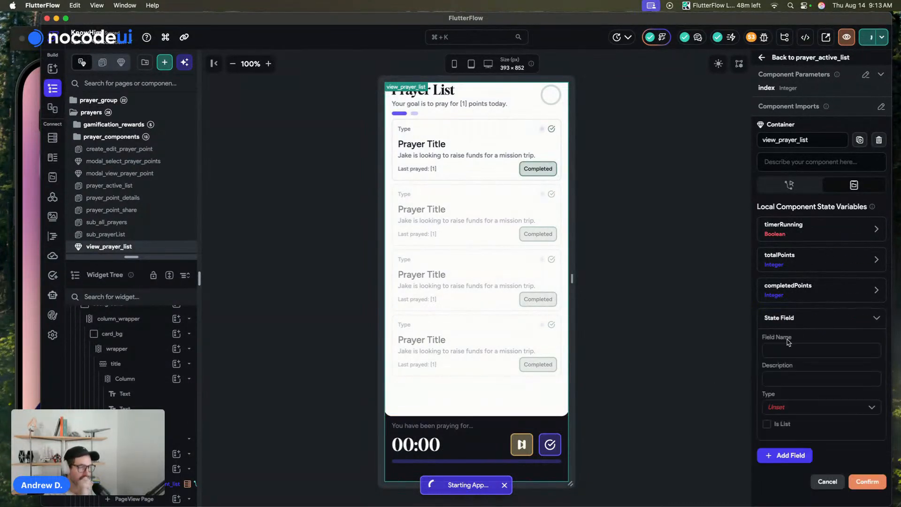
{"action": "type", "text": "loading"}
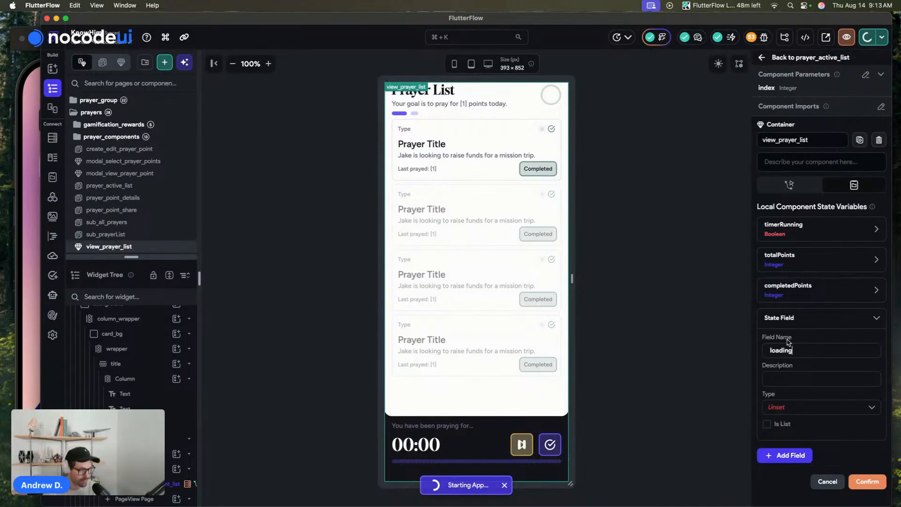
{"action": "left_click", "coordinate": [776, 408]}
{"action": "scroll", "coordinate": [779, 390], "scroll_direction": "down", "scroll_amount": 5}
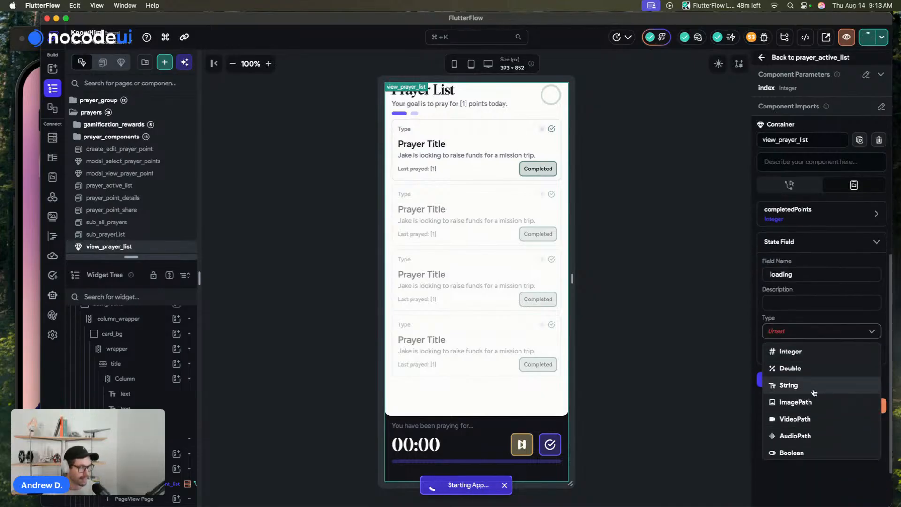
{"action": "scroll", "coordinate": [797, 375], "scroll_direction": "up", "scroll_amount": 3}
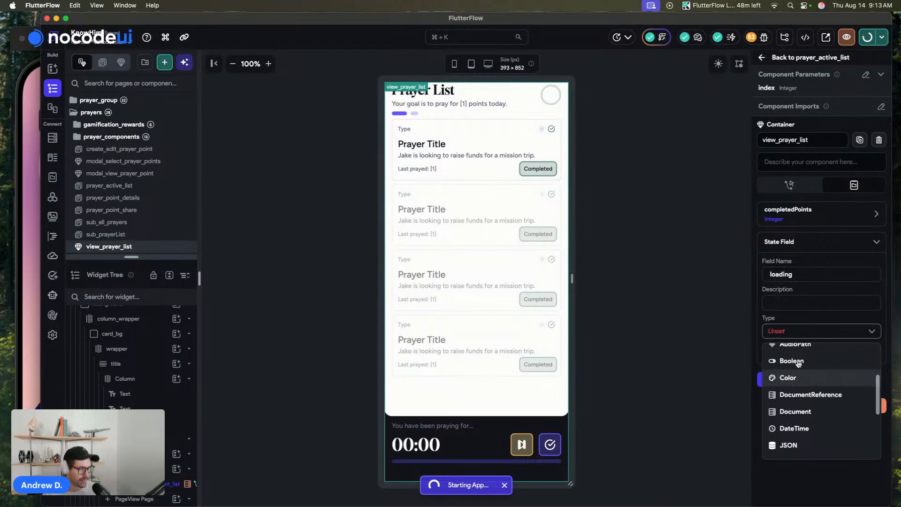
{"action": "left_click", "coordinate": [798, 375]}
{"action": "left_click", "coordinate": [769, 376]}
{"action": "left_click", "coordinate": [779, 243]}
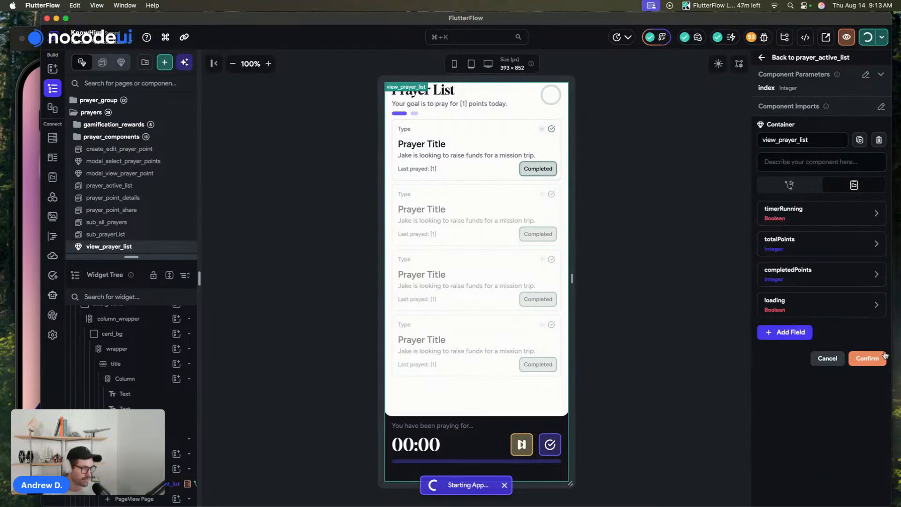
{"action": "left_click", "coordinate": [867, 358]}
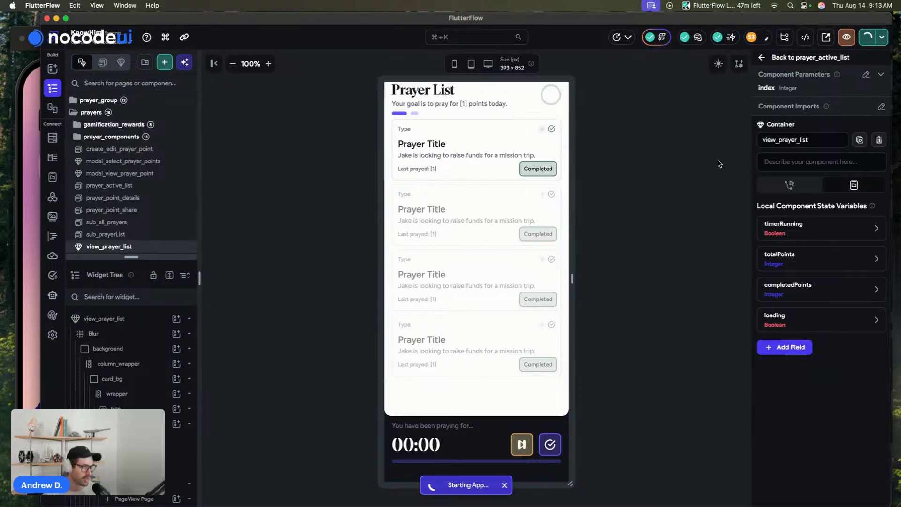
Add an Update Component State action to view_prayer_list's On Initialization trigger.
{"action": "left_click", "coordinate": [789, 185]}
{"action": "left_click", "coordinate": [806, 270]}
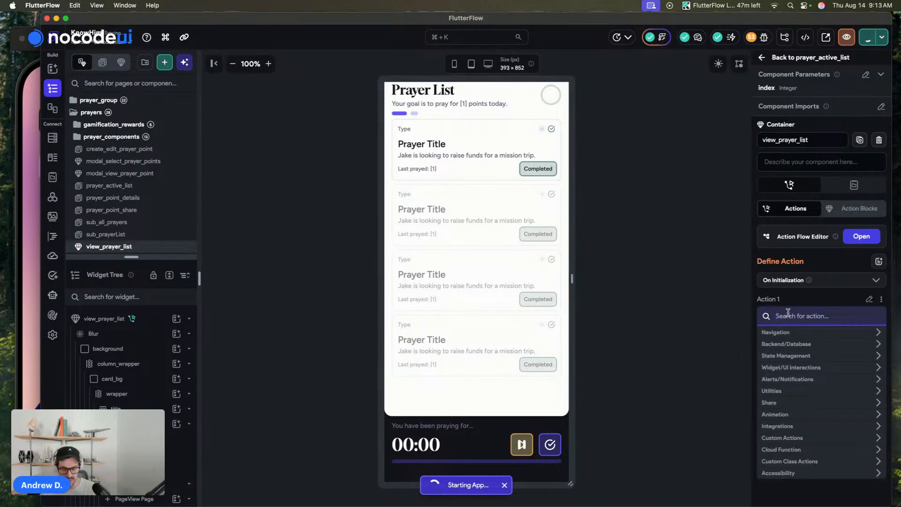
{"action": "type", "text": "update"}
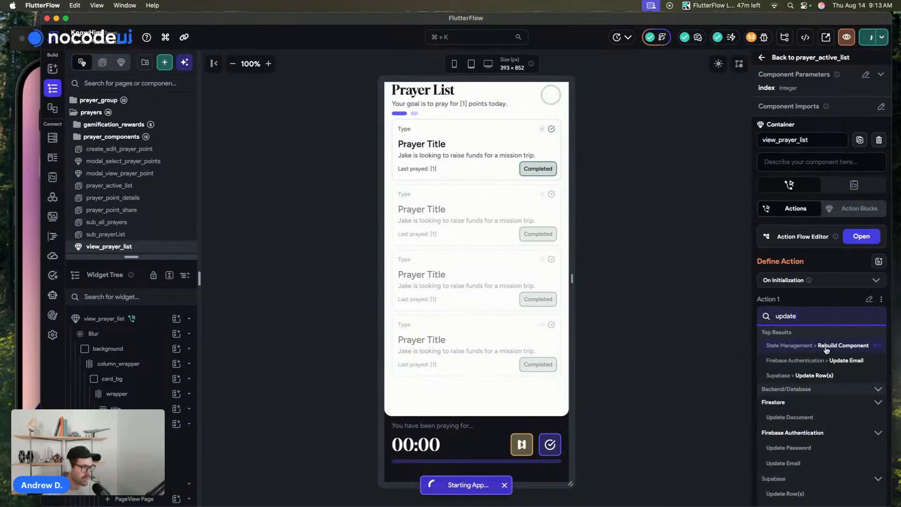
{"action": "left_click", "coordinate": [826, 348]}
{"action": "left_click", "coordinate": [806, 317]}
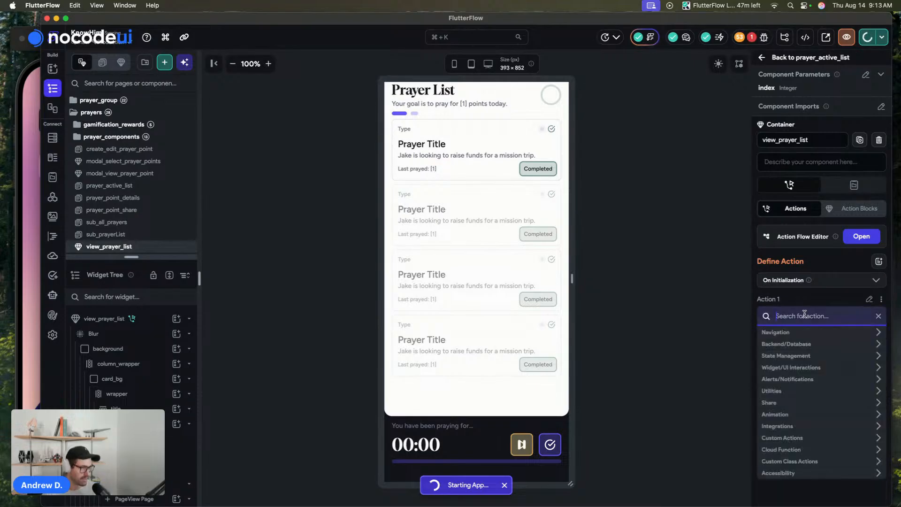
{"action": "type", "text": "update component"}
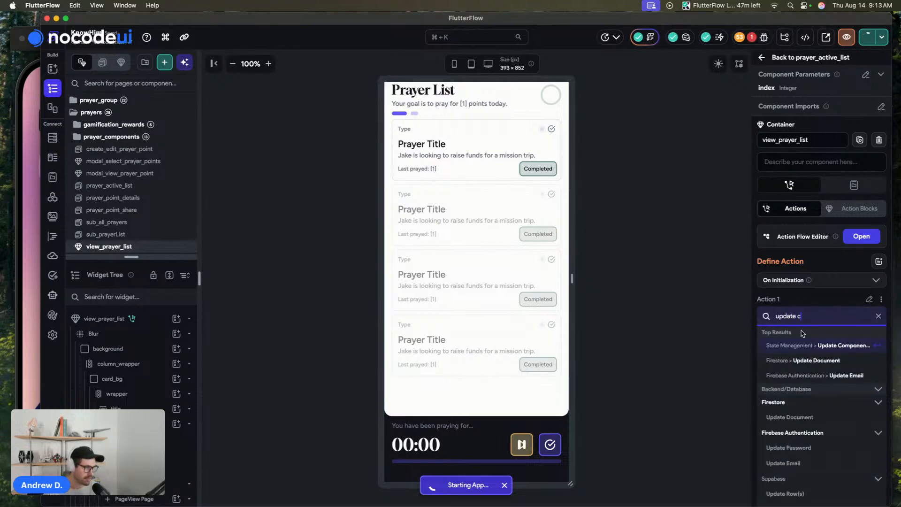
{"action": "left_click", "coordinate": [808, 346]}
Add the loading field to the initialization action with Set Value as its update type and True as its value.
{"action": "left_click", "coordinate": [811, 354]}
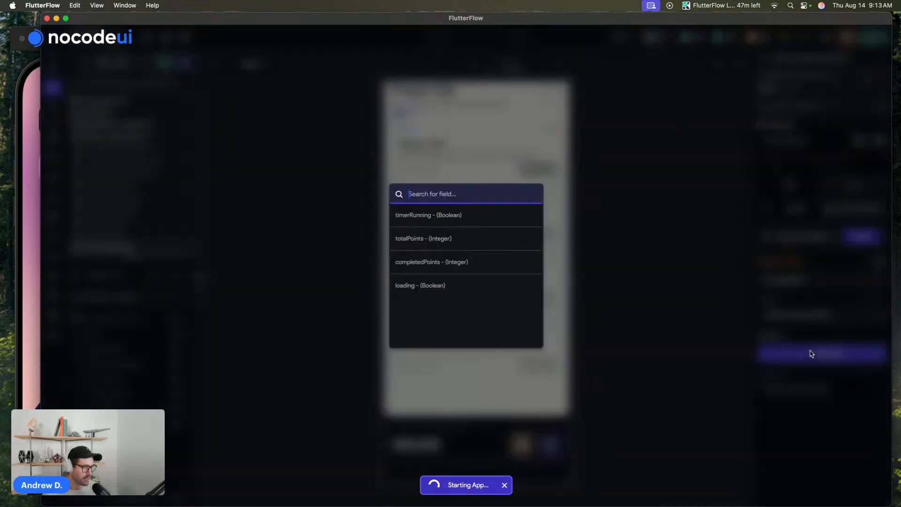
{"action": "left_click", "coordinate": [407, 285]}
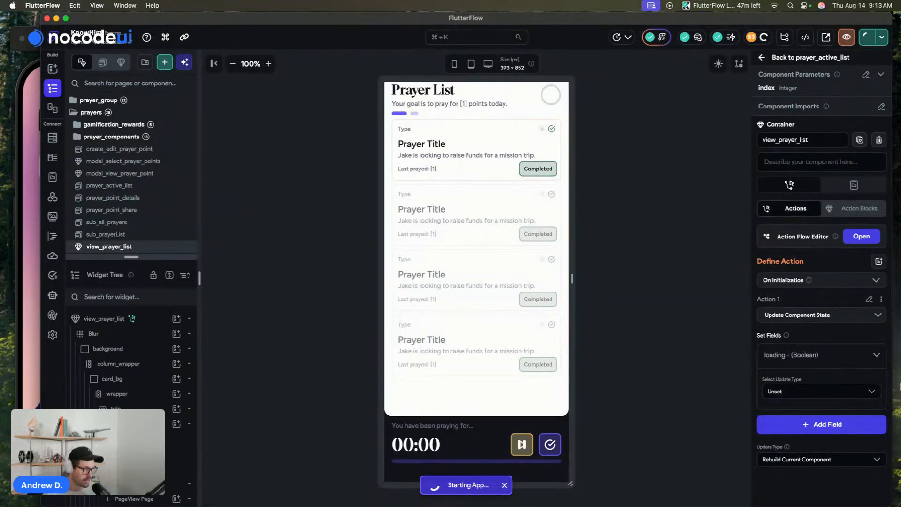
{"action": "left_click", "coordinate": [825, 393]}
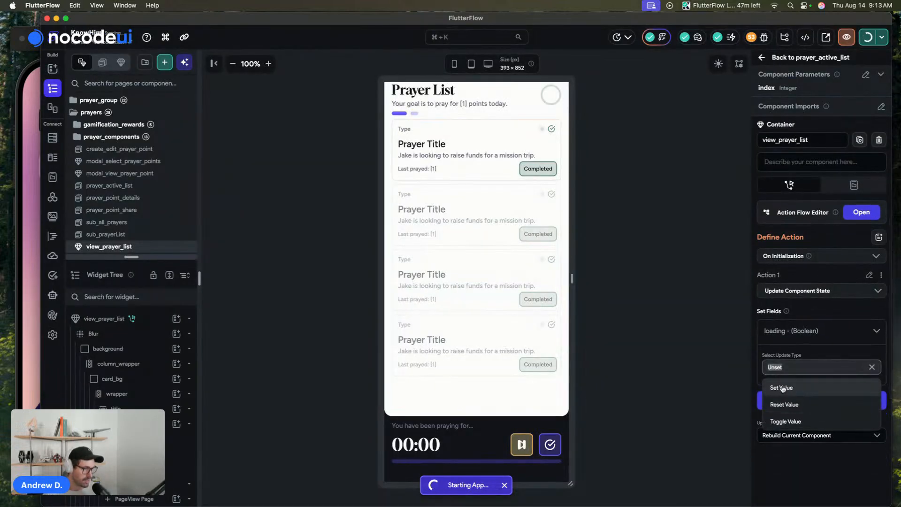
{"action": "left_click", "coordinate": [788, 387]}
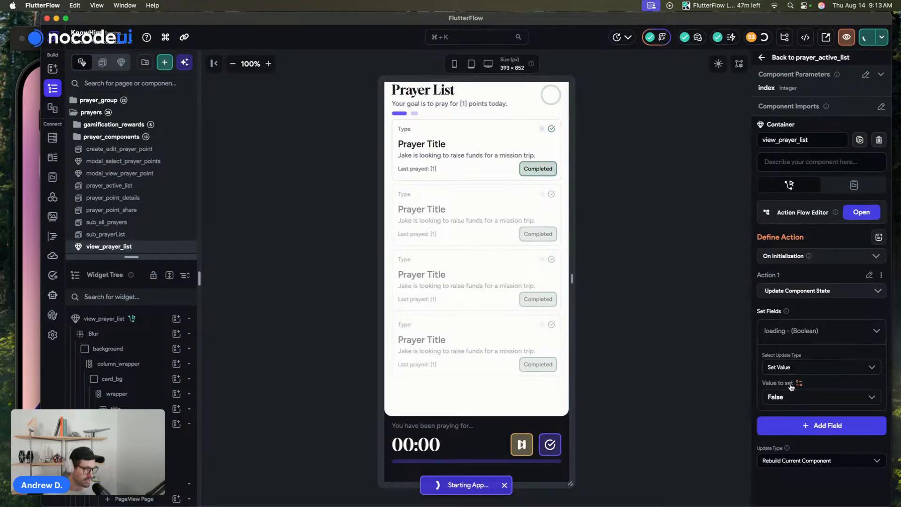
{"action": "left_click", "coordinate": [799, 383]}
{"action": "left_click", "coordinate": [833, 391]}
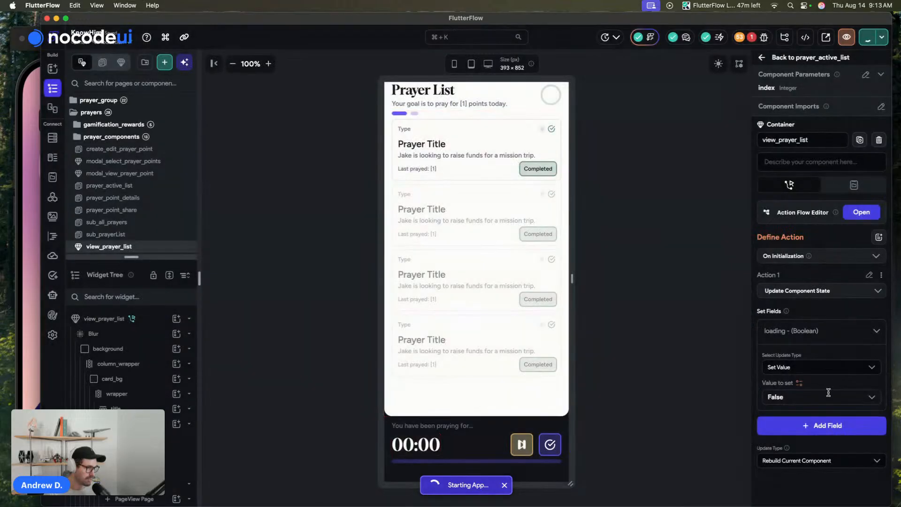
{"action": "left_click", "coordinate": [864, 398]}
{"action": "left_click", "coordinate": [785, 417]}
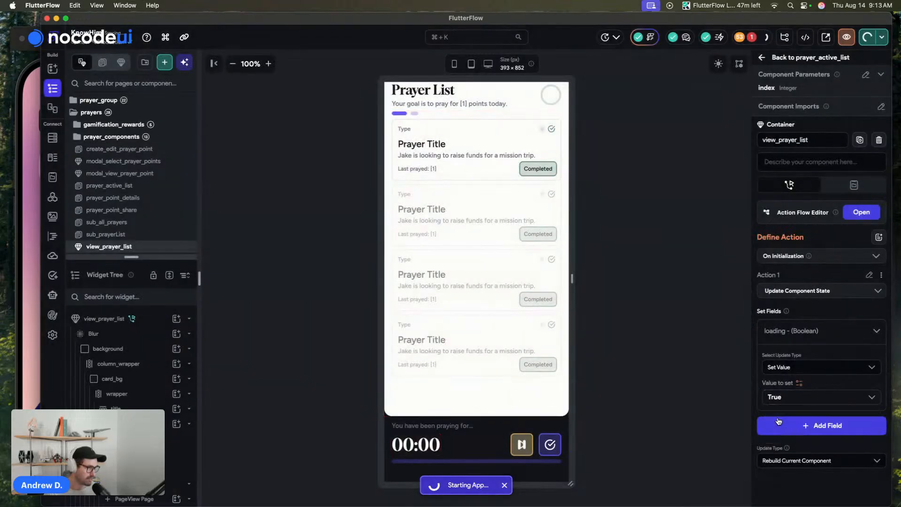
{"action": "left_click", "coordinate": [800, 331]}
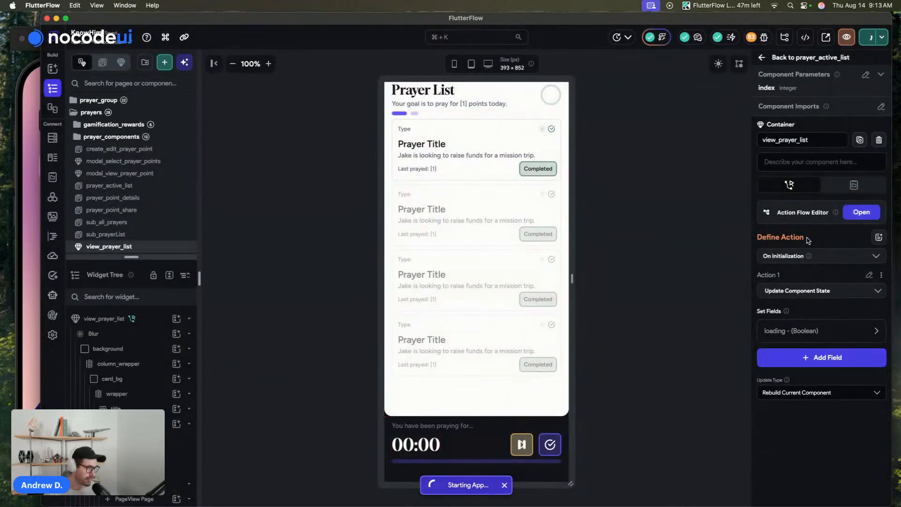
Enable Implicit Animated on the bottom-timer container with an Ease In Out curve and a 300 ms duration.
{"action": "left_click", "coordinate": [392, 422]}
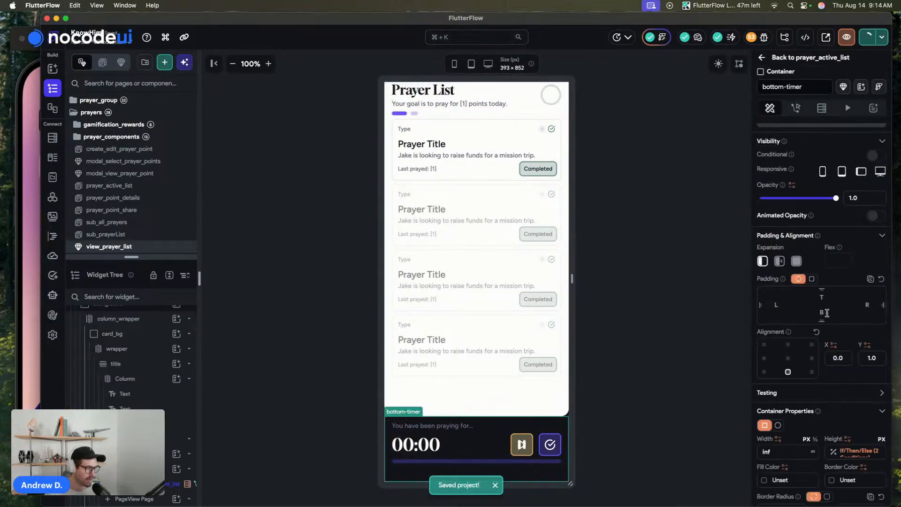
{"action": "left_click", "coordinate": [855, 457]}
{"action": "left_click", "coordinate": [855, 457]}
{"action": "scroll", "coordinate": [855, 413], "scroll_direction": "down", "scroll_amount": 6}
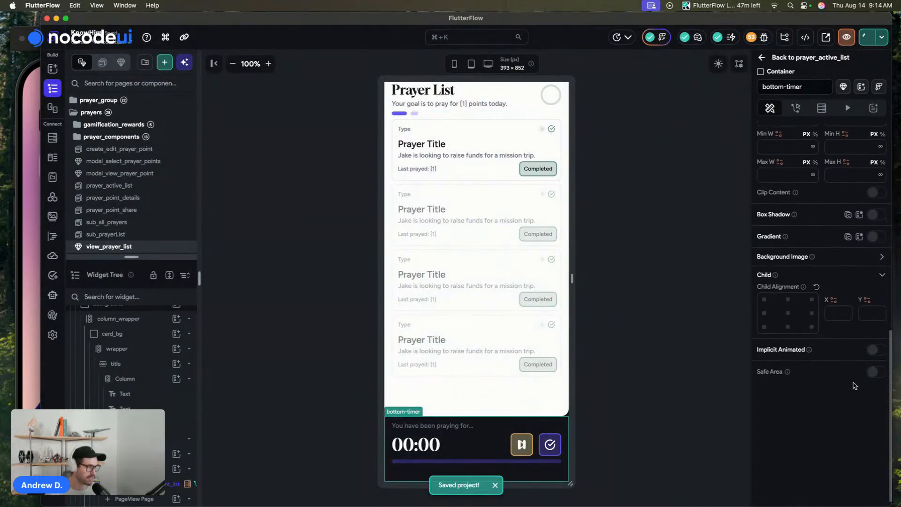
{"action": "left_click", "coordinate": [874, 349]}
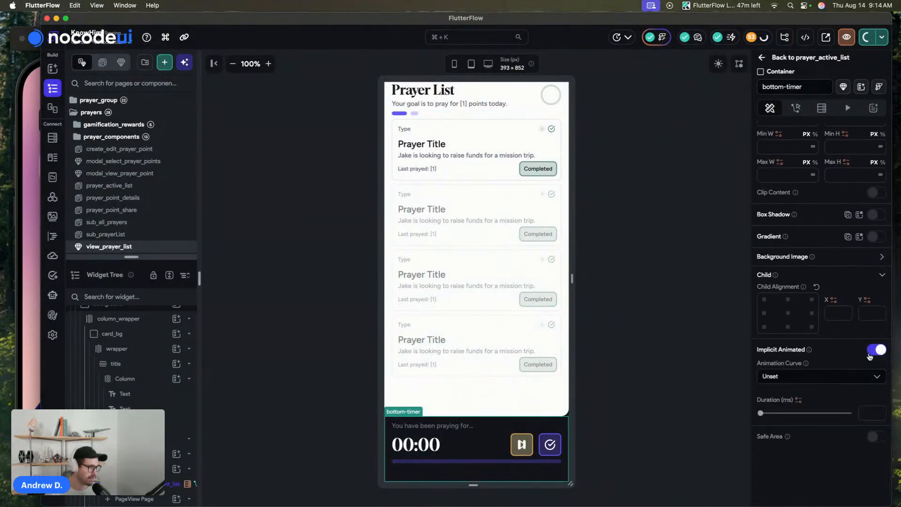
{"action": "left_click", "coordinate": [800, 375]}
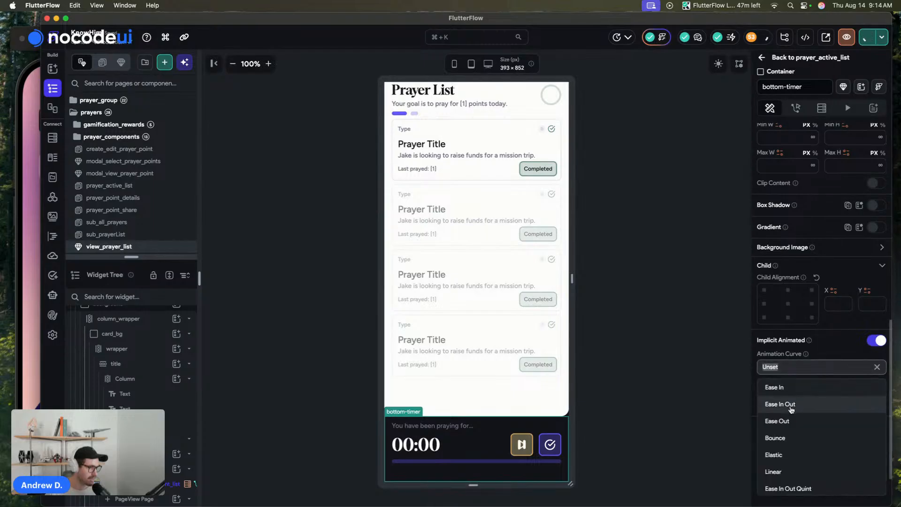
{"action": "left_click", "coordinate": [791, 409]}
{"action": "left_click", "coordinate": [858, 403]}
{"action": "type", "text": "300"}
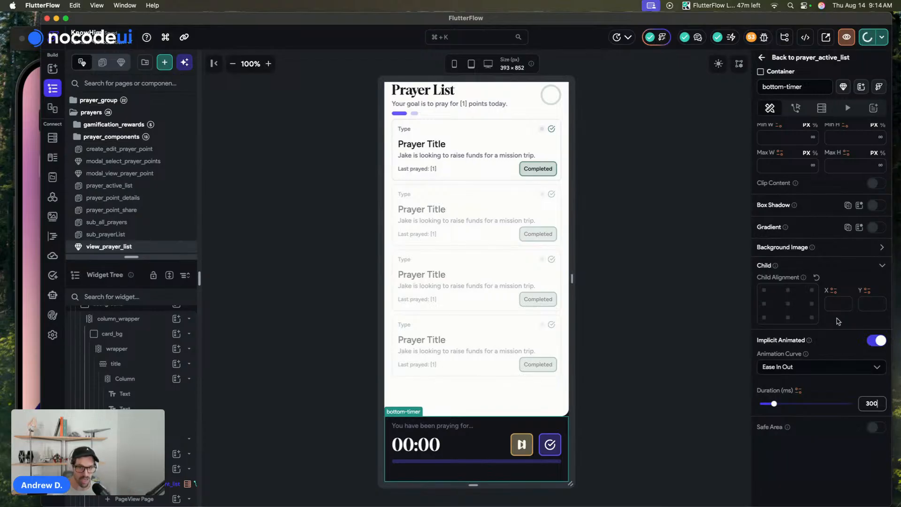
Open the bottom-timer container's conditional height and add an Else If branch beneath the keyboard-visible condition.
{"action": "scroll", "coordinate": [861, 379], "scroll_direction": "up", "scroll_amount": 10}
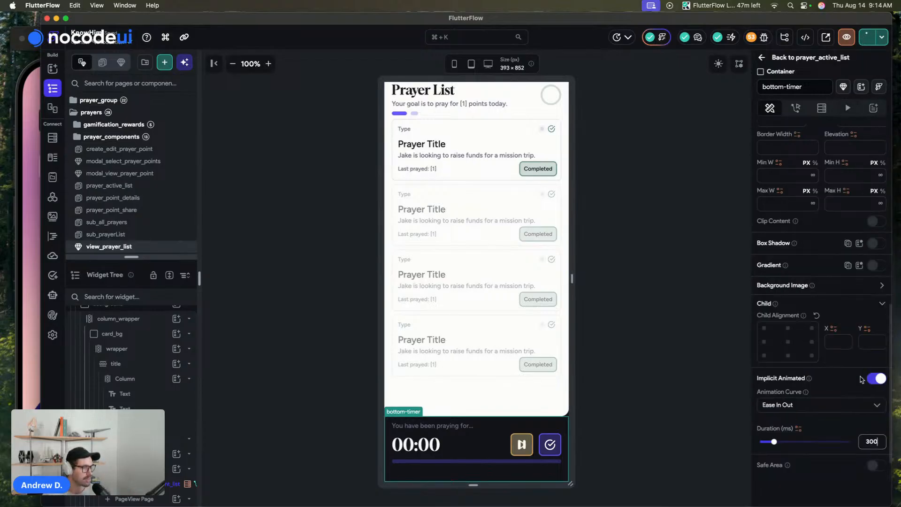
{"action": "left_click", "coordinate": [860, 334]}
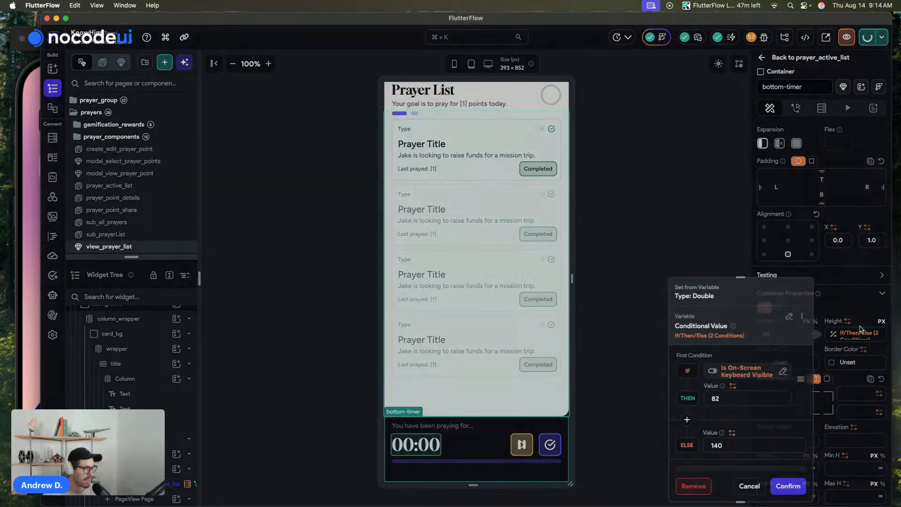
{"action": "scroll", "coordinate": [753, 381], "scroll_direction": "down", "scroll_amount": 2}
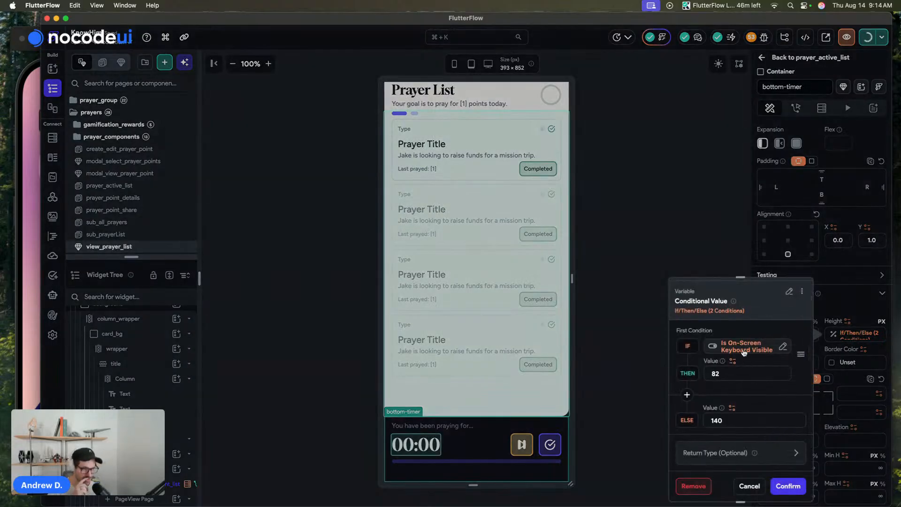
{"action": "left_click", "coordinate": [687, 395]}
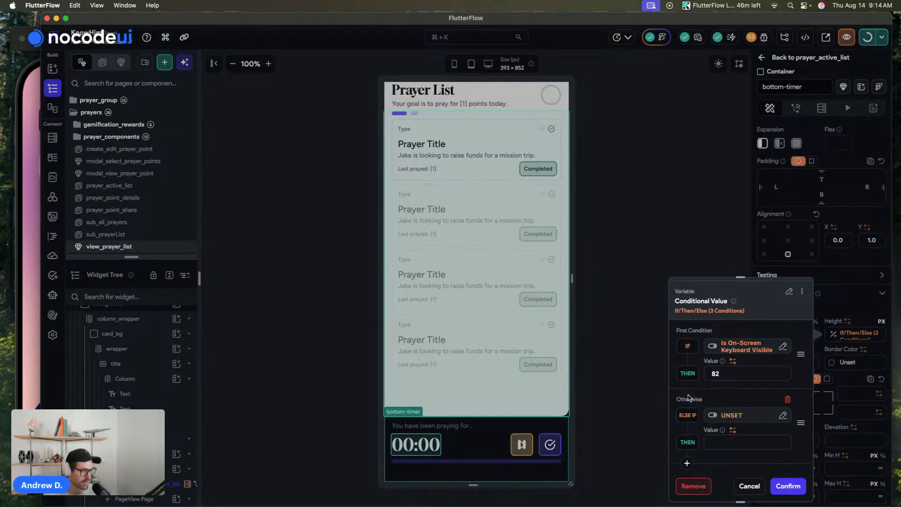
Give the Else If branch a Single Condition with the loading component state variable as its first value.
{"action": "left_click", "coordinate": [740, 418]}
{"action": "left_click", "coordinate": [591, 352]}
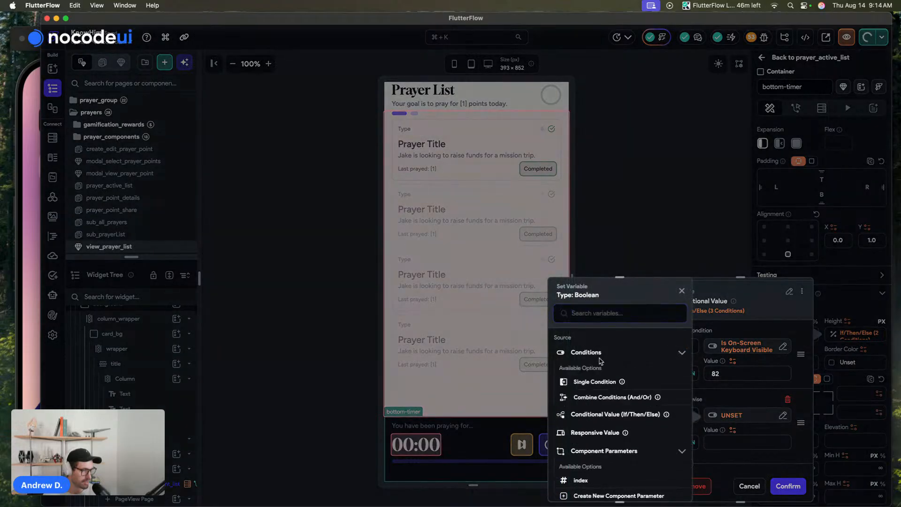
{"action": "left_click", "coordinate": [596, 382]}
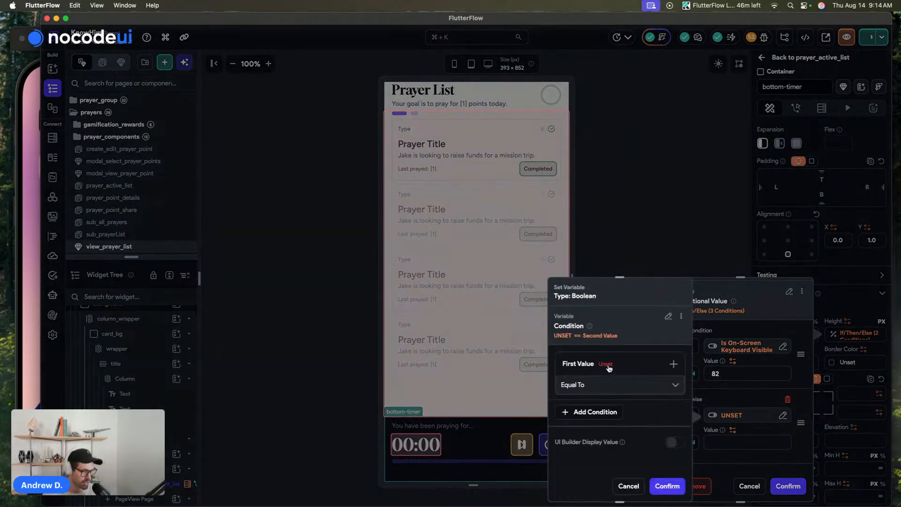
{"action": "left_click", "coordinate": [600, 383]}
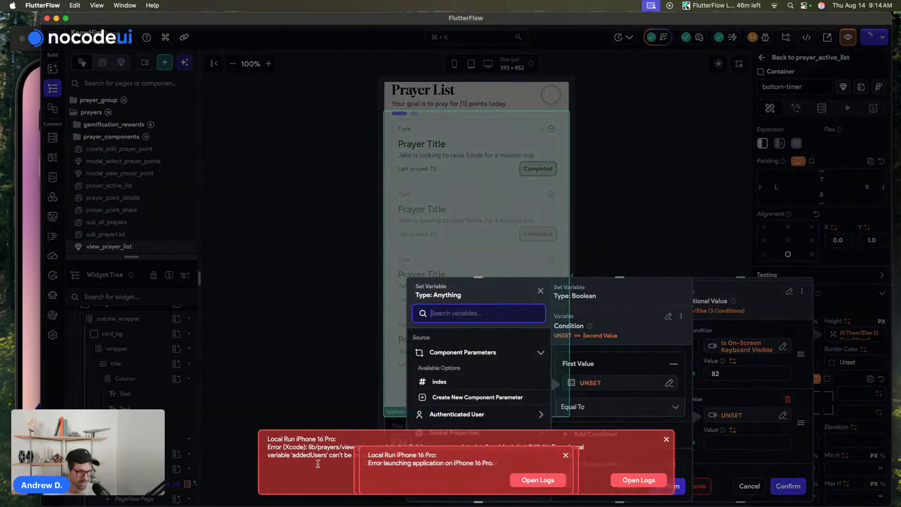
{"action": "left_click", "coordinate": [566, 455]}
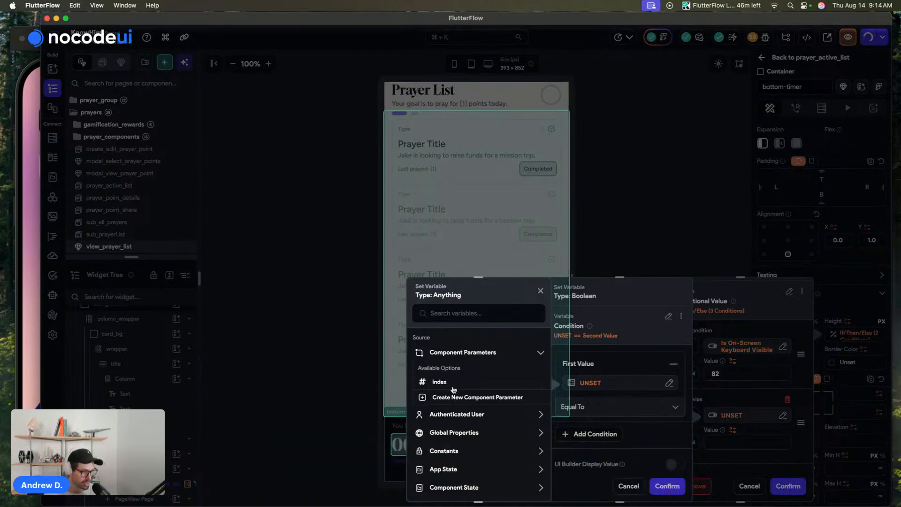
{"action": "scroll", "coordinate": [453, 390], "scroll_direction": "down", "scroll_amount": 1}
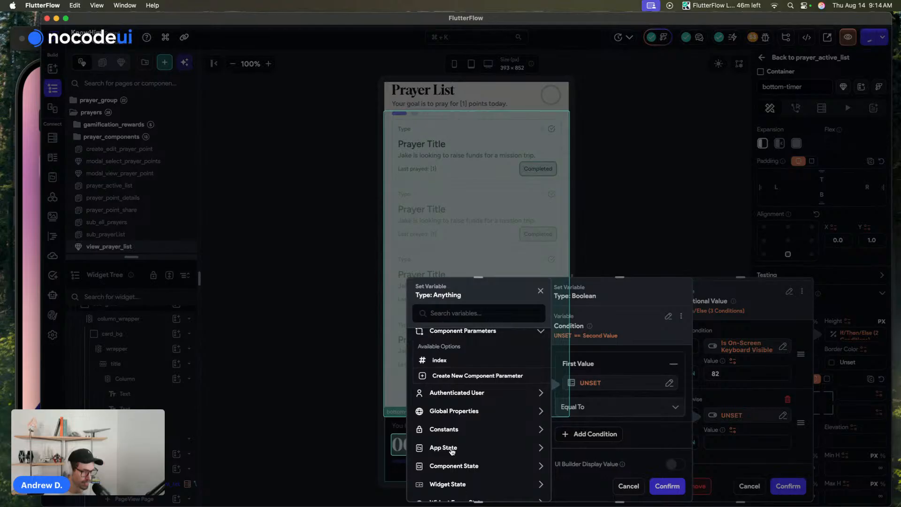
{"action": "left_click", "coordinate": [462, 467]}
{"action": "scroll", "coordinate": [450, 413], "scroll_direction": "down", "scroll_amount": 5}
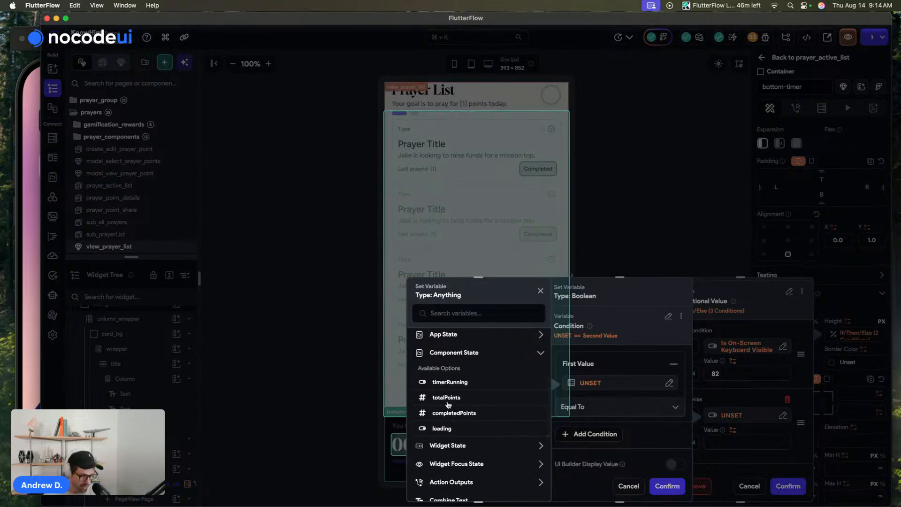
{"action": "left_click", "coordinate": [444, 428]}
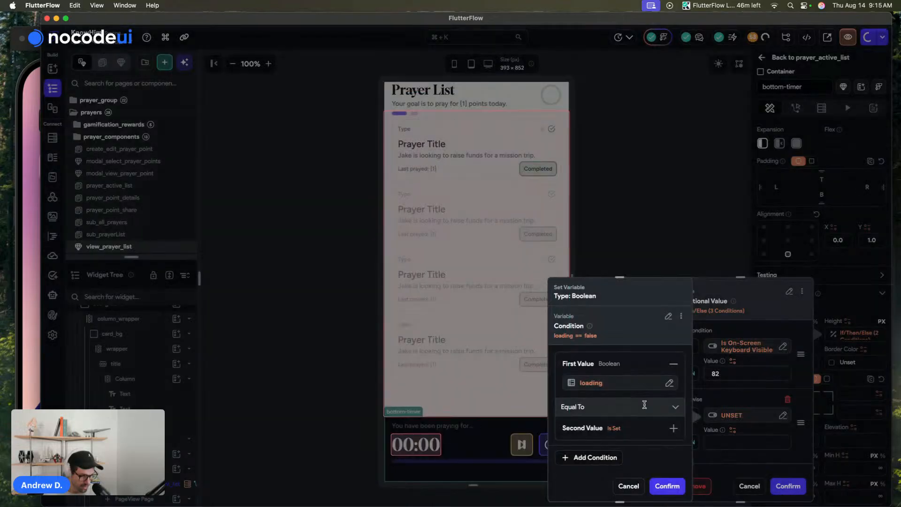
Make the condition check that loading is Equal To False and confirm it.
{"action": "left_click", "coordinate": [595, 405]}
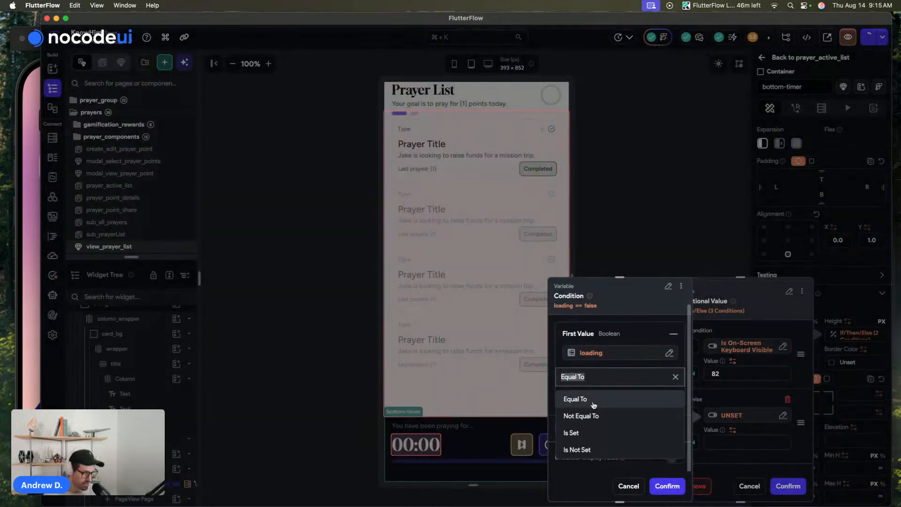
{"action": "left_click", "coordinate": [594, 401]}
{"action": "left_click", "coordinate": [619, 402]}
{"action": "left_click", "coordinate": [604, 424]}
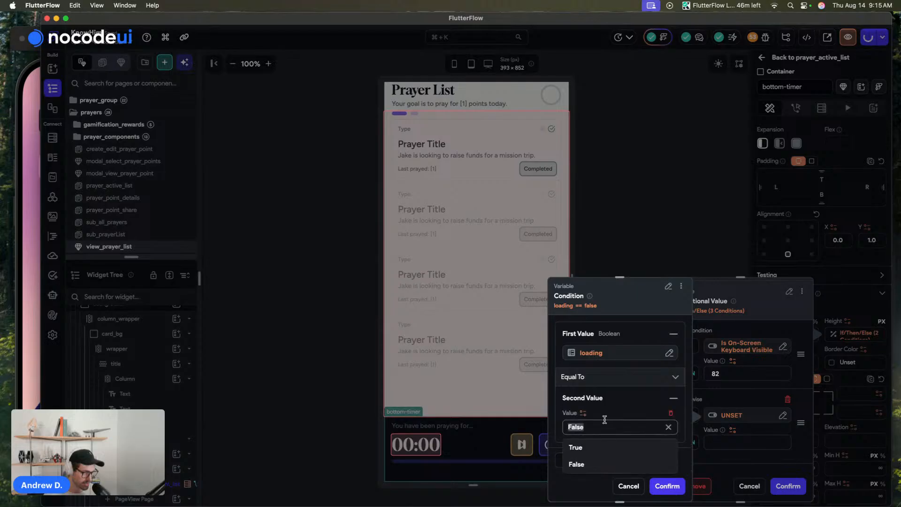
{"action": "left_click", "coordinate": [583, 450]}
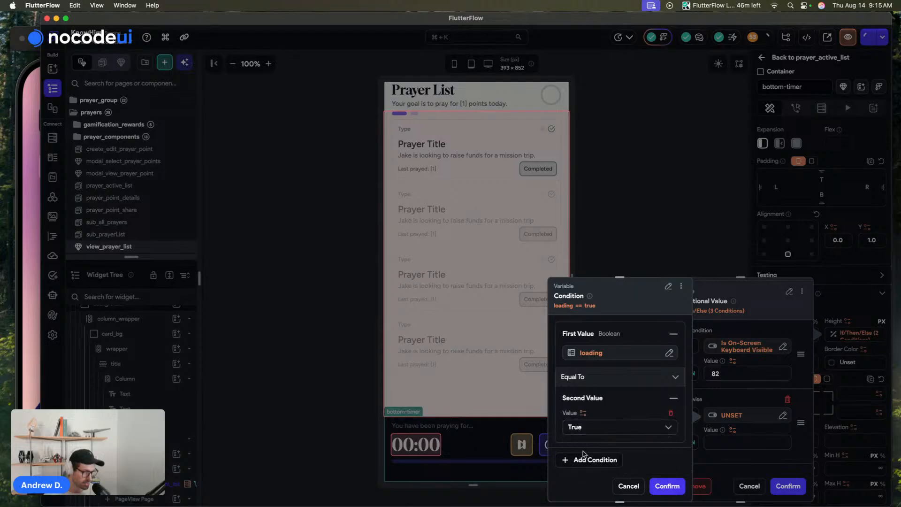
{"action": "left_click", "coordinate": [591, 429]}
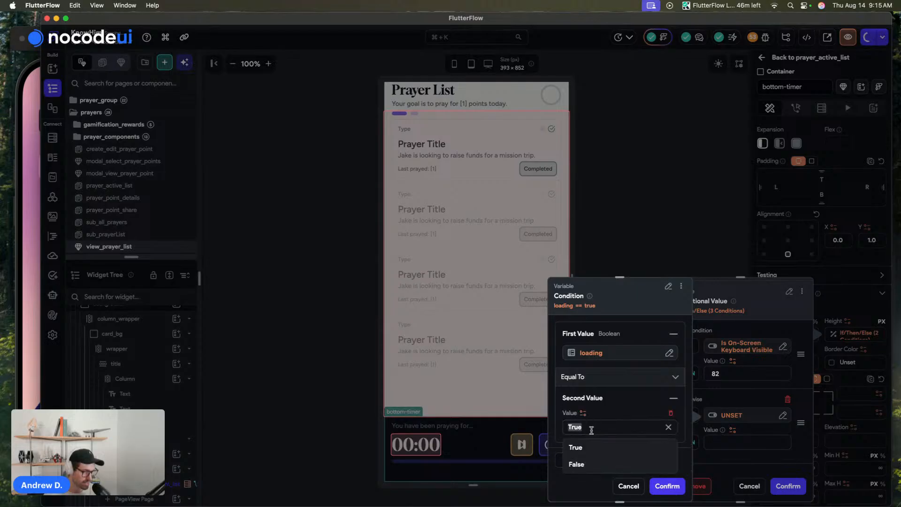
{"action": "left_click", "coordinate": [577, 464]}
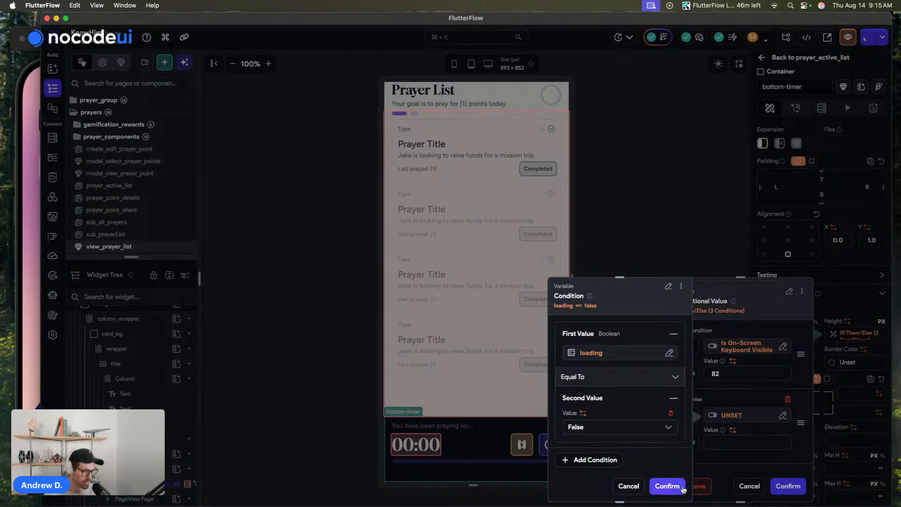
{"action": "left_click", "coordinate": [666, 485]}
Set the loading branch's height to 0 and move it ahead of the keyboard-visible branch, then confirm the conditional value.
{"action": "scroll", "coordinate": [755, 355], "scroll_direction": "down", "scroll_amount": 2}
{"action": "scroll", "coordinate": [755, 355], "scroll_direction": "down", "scroll_amount": 1}
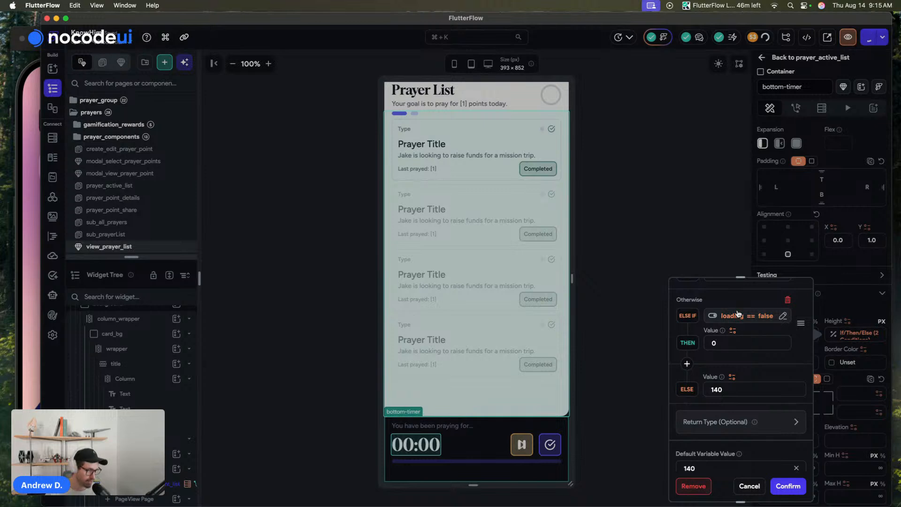
{"action": "scroll", "coordinate": [739, 313], "scroll_direction": "up", "scroll_amount": 2}
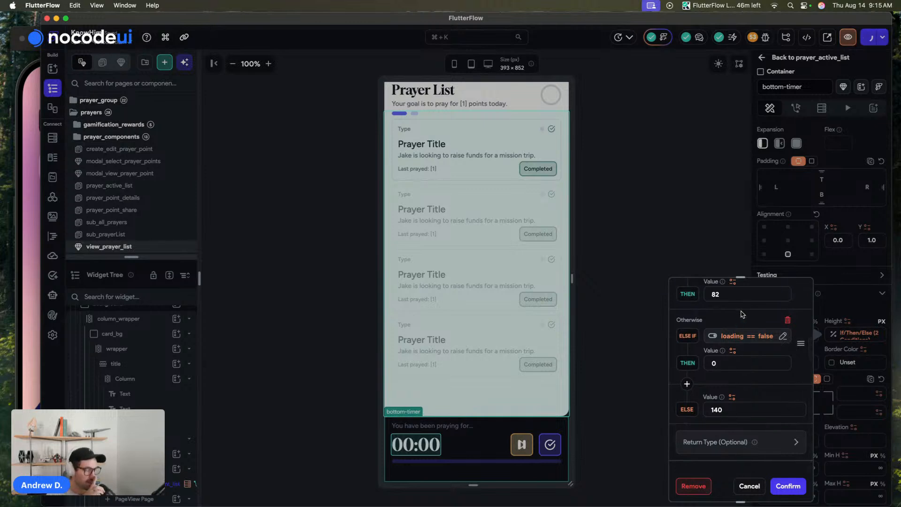
{"action": "scroll", "coordinate": [742, 313], "scroll_direction": "down", "scroll_amount": 1}
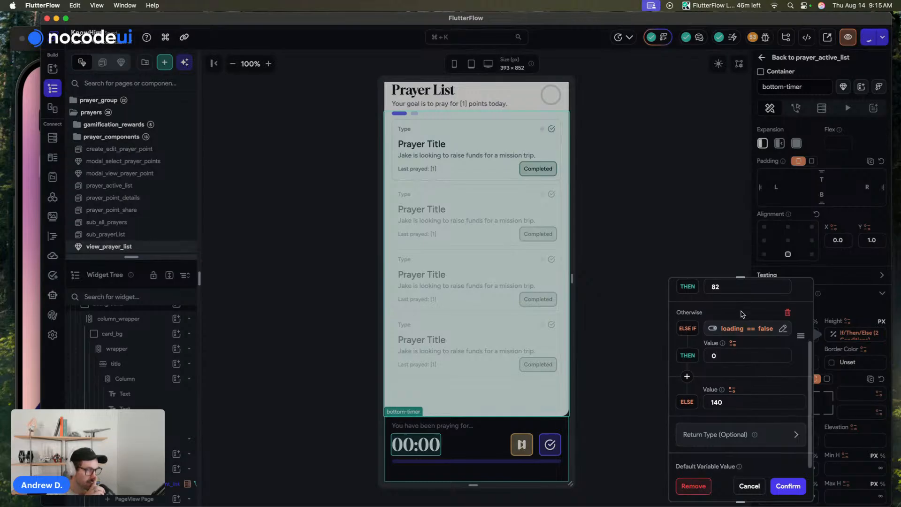
{"action": "scroll", "coordinate": [741, 314], "scroll_direction": "up", "scroll_amount": 3}
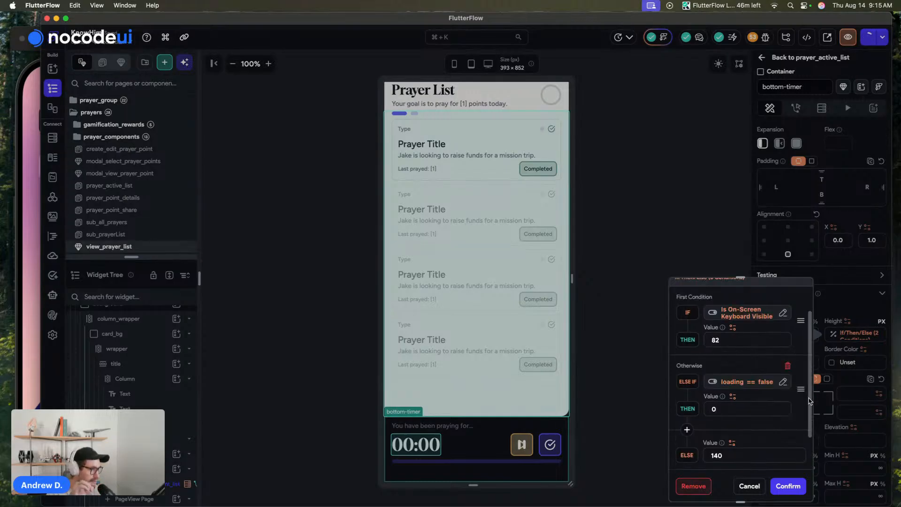
{"action": "left_click_drag", "start_coordinate": [782, 369], "coordinate": [790, 333]}
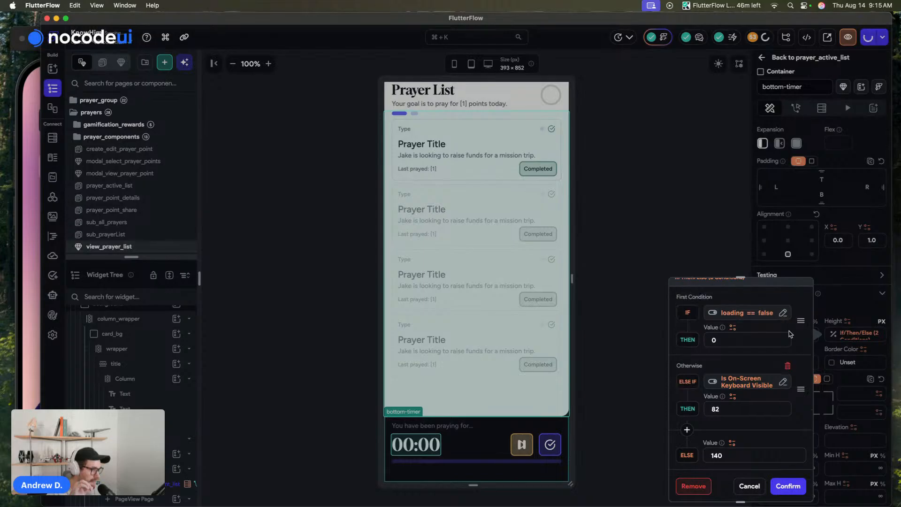
{"action": "scroll", "coordinate": [769, 389], "scroll_direction": "down", "scroll_amount": 1}
{"action": "scroll", "coordinate": [736, 366], "scroll_direction": "up", "scroll_amount": 3}
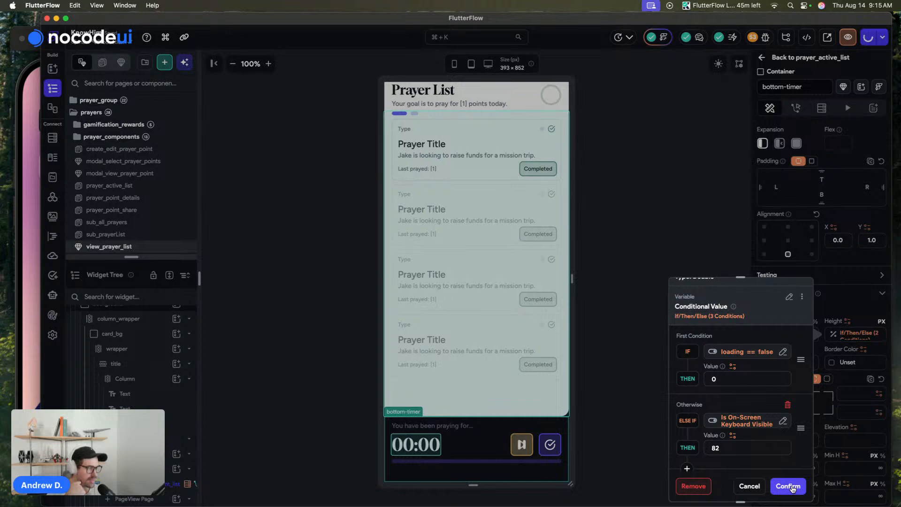
{"action": "scroll", "coordinate": [741, 413], "scroll_direction": "down", "scroll_amount": 5}
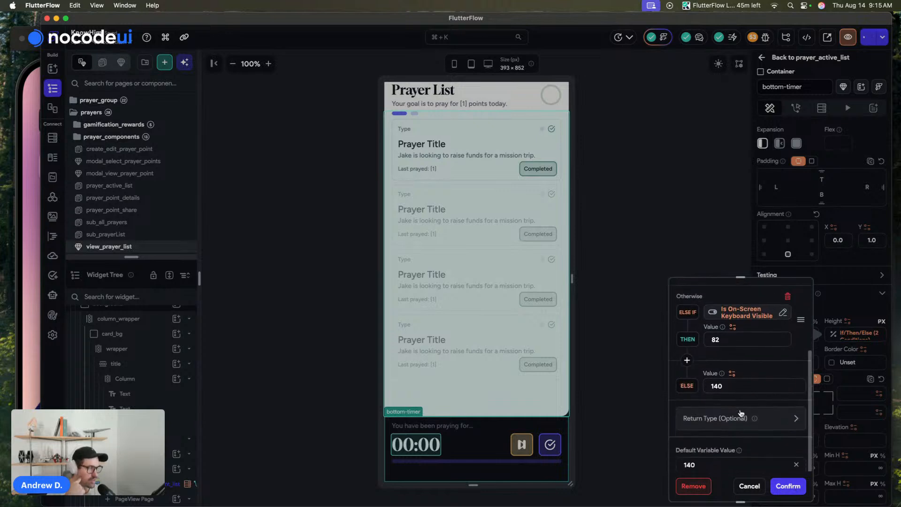
{"action": "left_click", "coordinate": [788, 486]}
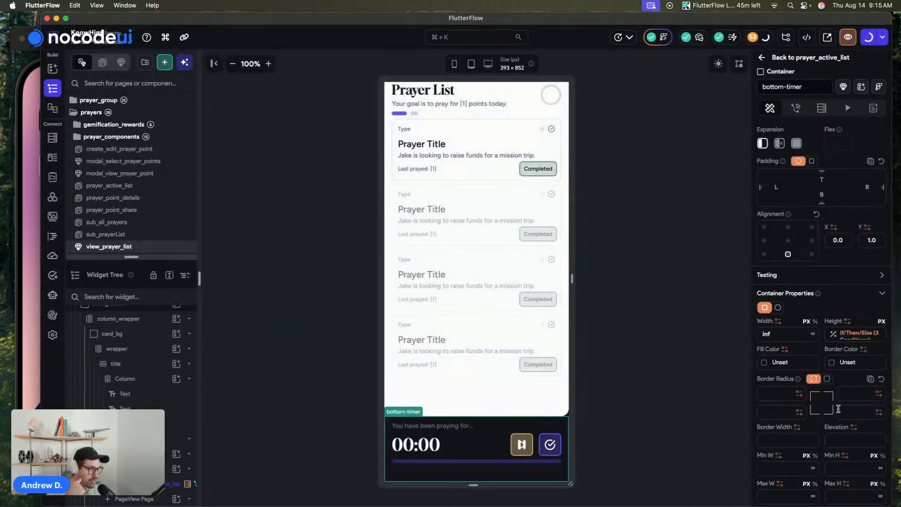
Add an On Page Load Fade animation with a 300 ms duration to the column inside bottom-timer.
{"action": "left_click", "coordinate": [496, 430]}
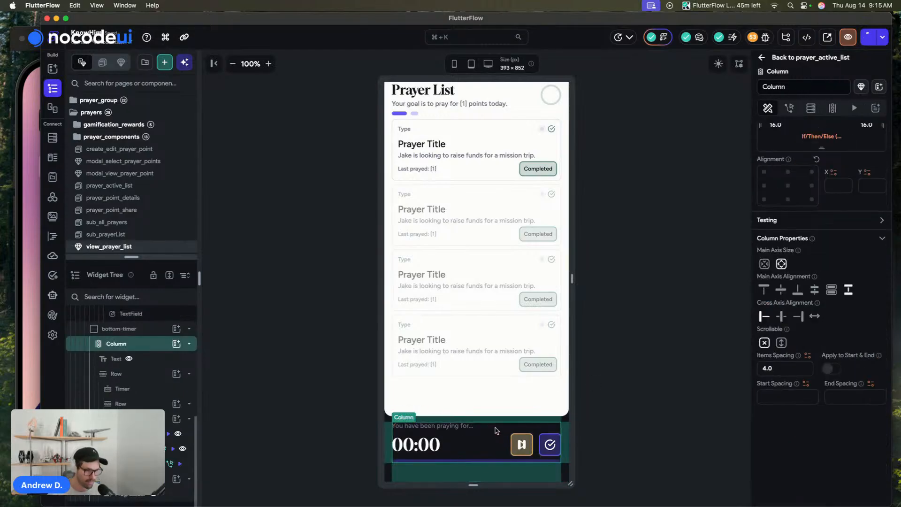
{"action": "left_click", "coordinate": [853, 114]}
{"action": "left_click", "coordinate": [821, 160]}
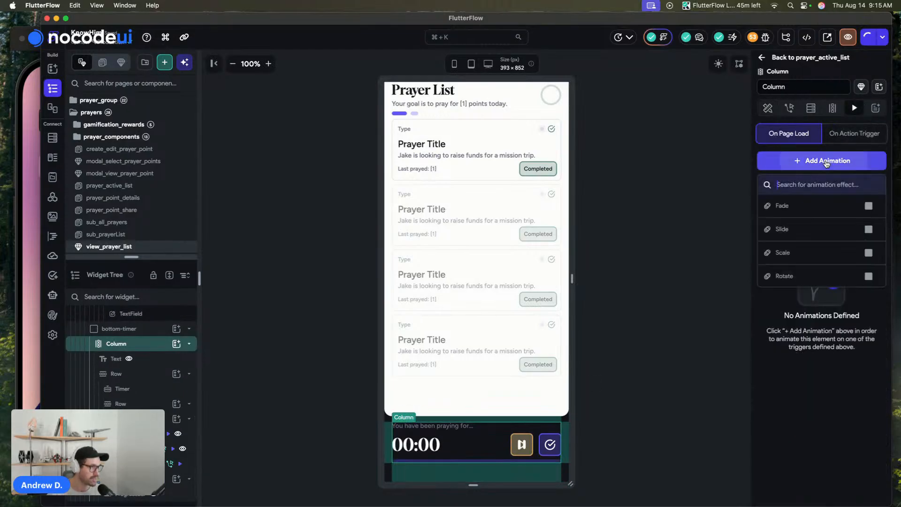
{"action": "left_click", "coordinate": [813, 213]}
{"action": "double_click", "coordinate": [857, 319]}
{"action": "type", "text": "300"}
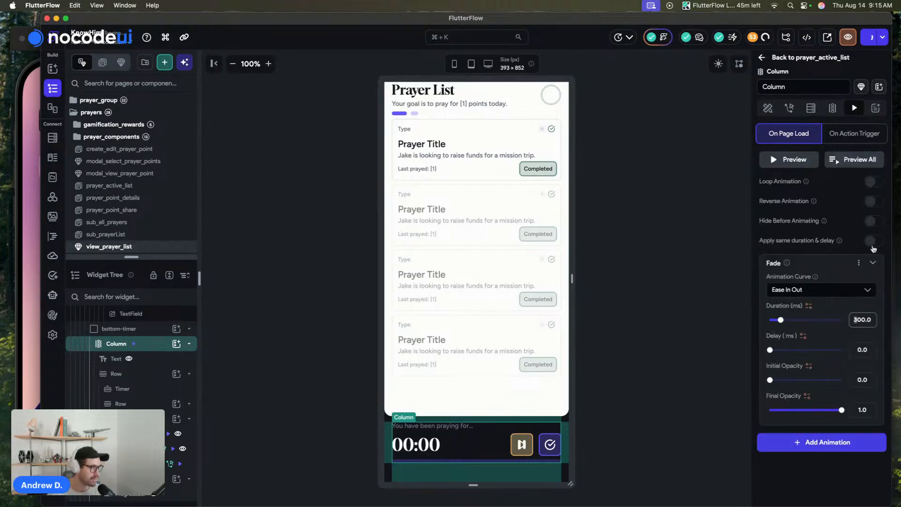
Enable Apply same duration & delay and Hide Before Animating for the column's page-load animation.
{"action": "left_click", "coordinate": [873, 242]}
{"action": "left_click", "coordinate": [874, 221]}
{"action": "left_click", "coordinate": [873, 330]}
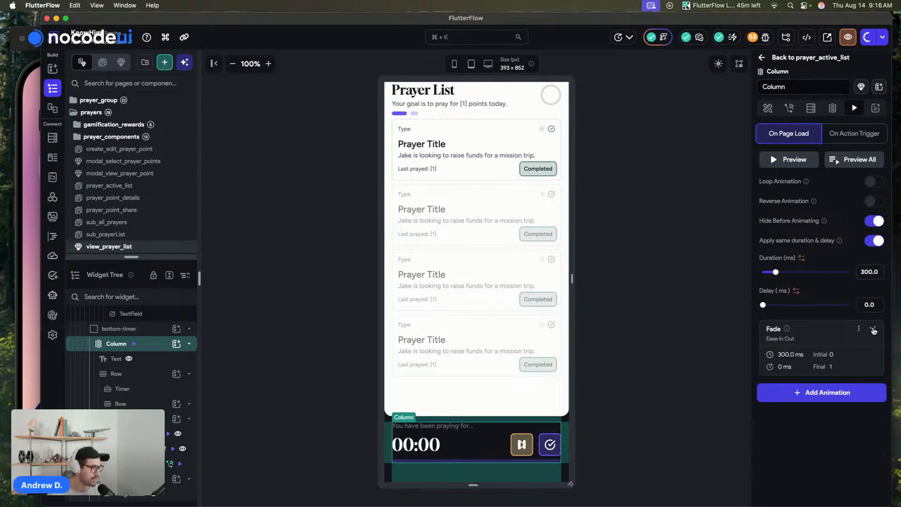
{"action": "left_click", "coordinate": [816, 392]}
{"action": "scroll", "coordinate": [798, 375], "scroll_direction": "down", "scroll_amount": 5}
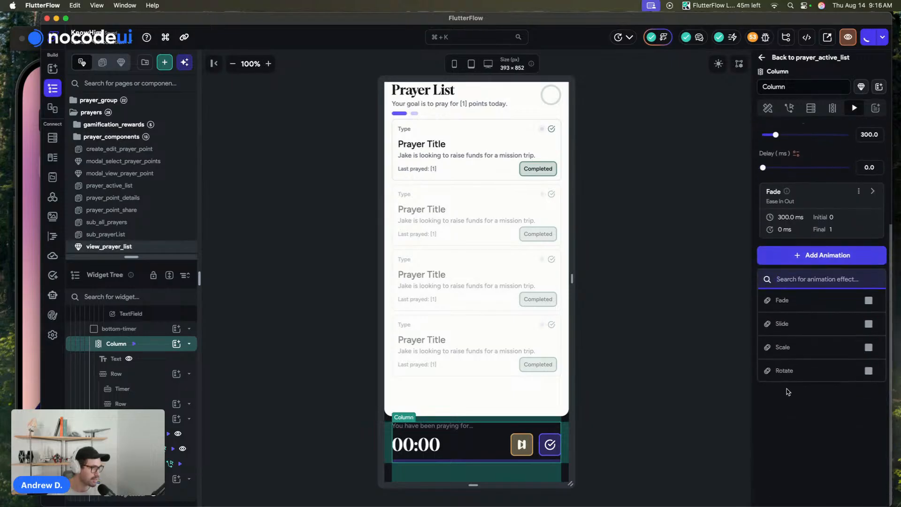
{"action": "left_click", "coordinate": [790, 348]}
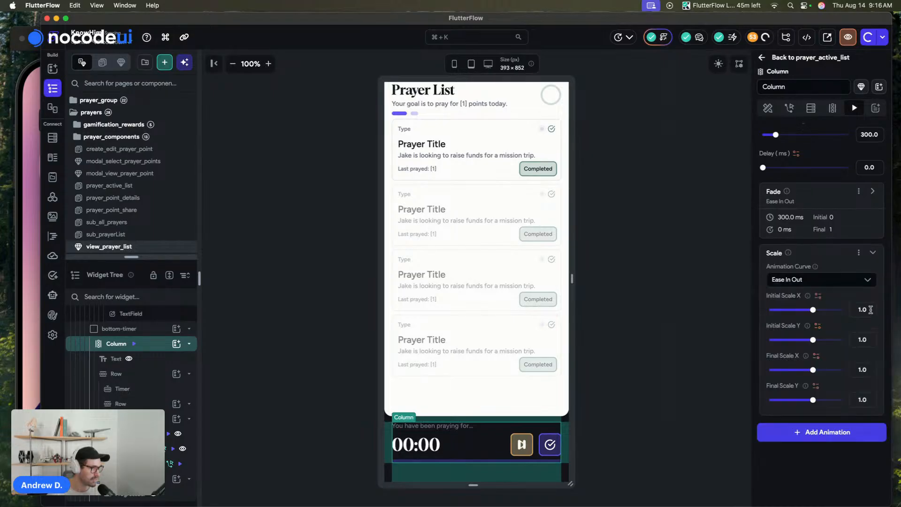
{"action": "left_click", "coordinate": [859, 254]}
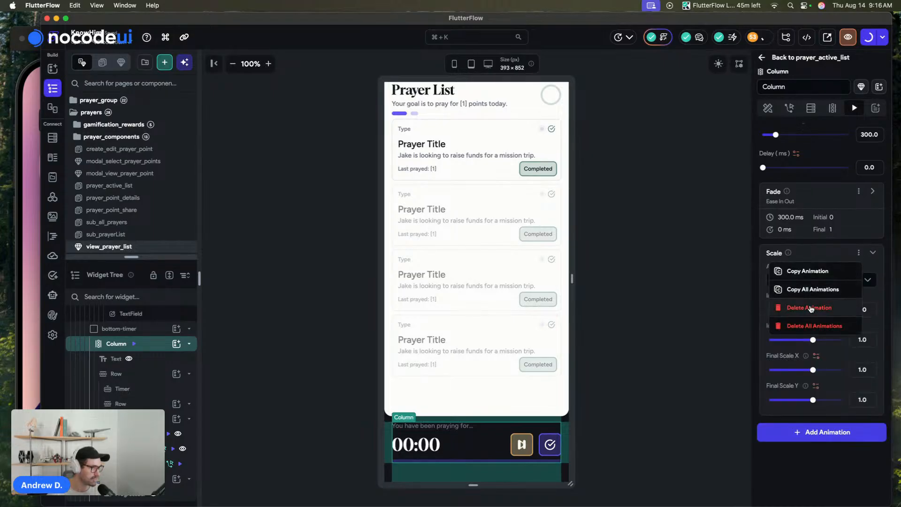
{"action": "left_click", "coordinate": [811, 308]}
Add a Tilt animation from 30 degrees vertical to 0 degrees on the column and set the shared delay to 200 ms.
{"action": "left_click", "coordinate": [840, 257]}
{"action": "scroll", "coordinate": [770, 333], "scroll_direction": "down", "scroll_amount": 5}
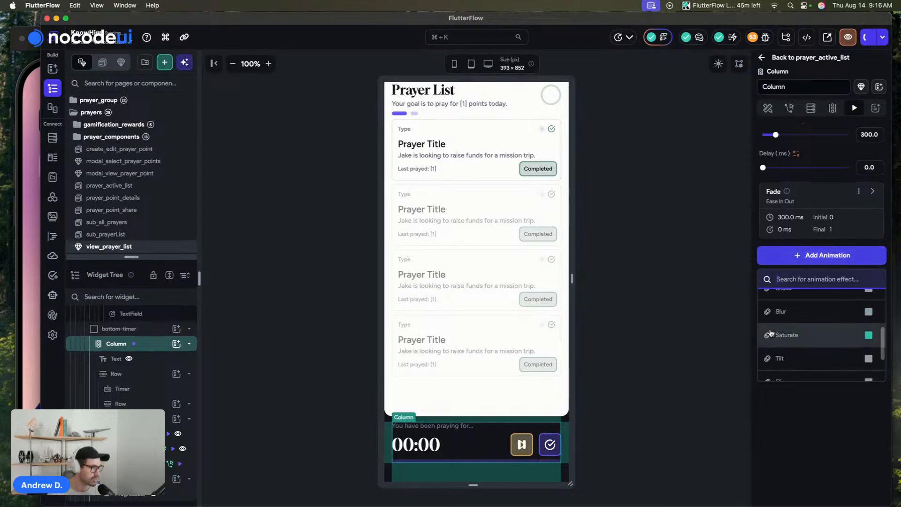
{"action": "left_click", "coordinate": [780, 358]}
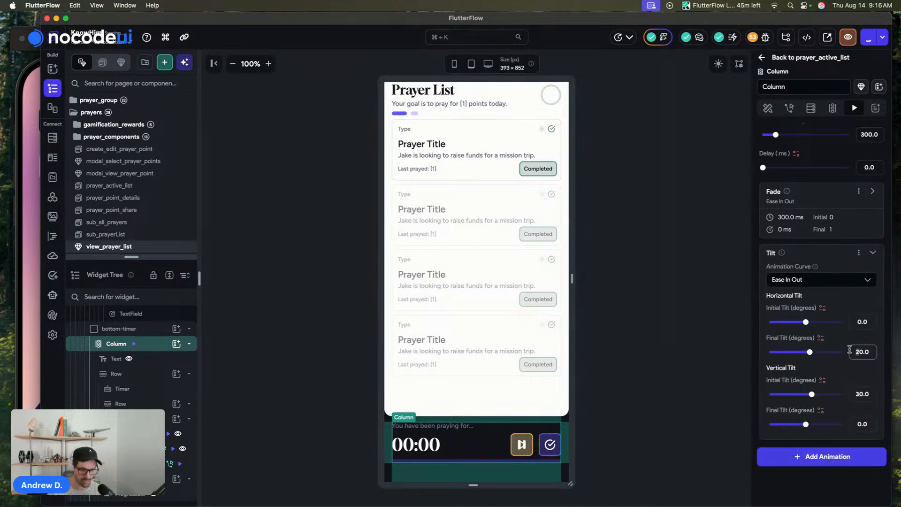
{"action": "left_click", "coordinate": [872, 254]}
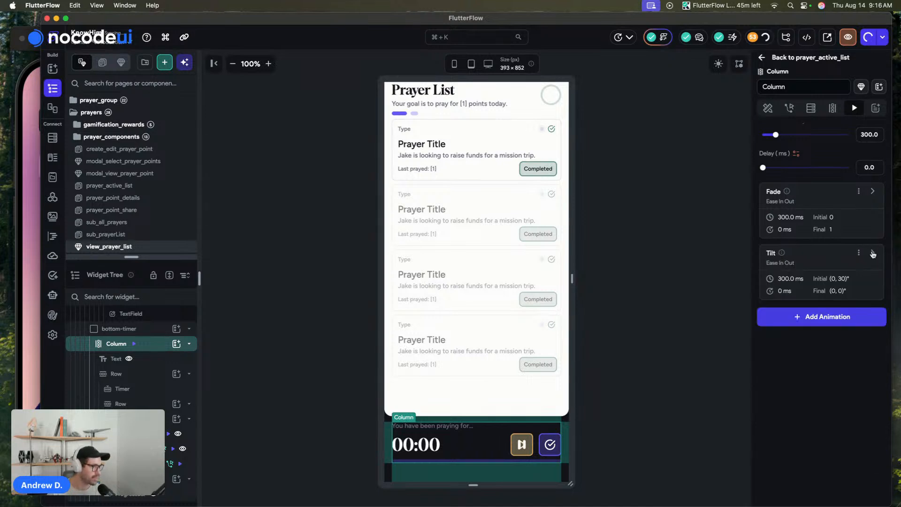
{"action": "scroll", "coordinate": [870, 244], "scroll_direction": "up", "scroll_amount": 2}
{"action": "type", "text": "200"}
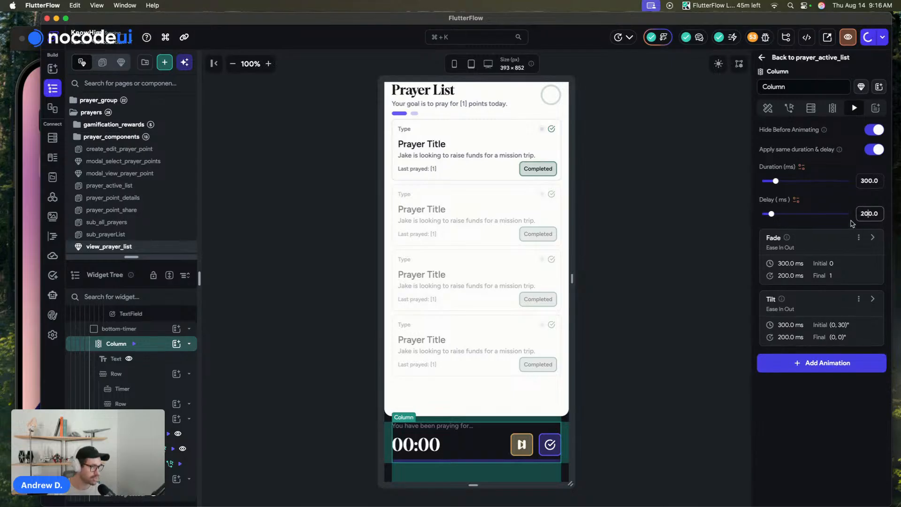
Preview the column's page-load Fade and Tilt animation on the canvas.
{"action": "scroll", "coordinate": [844, 221], "scroll_direction": "up", "scroll_amount": 3}
{"action": "left_click", "coordinate": [788, 159]}
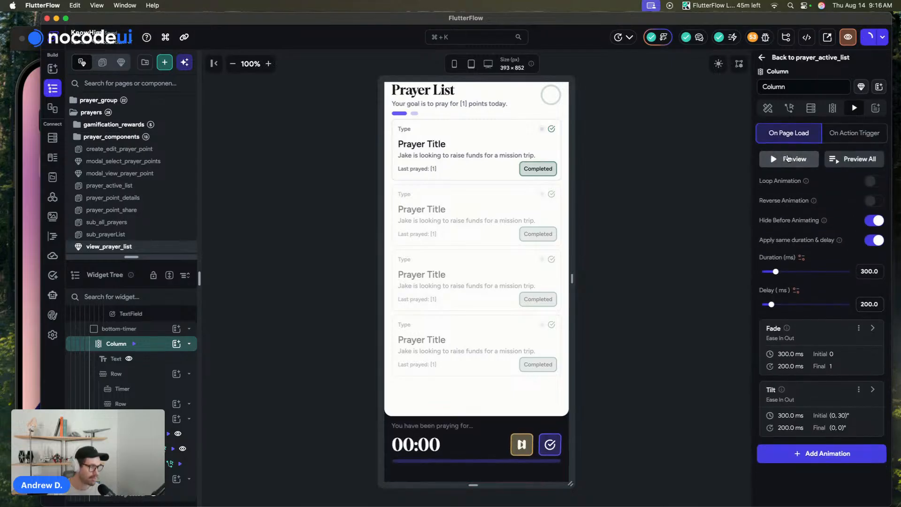
{"action": "left_click", "coordinate": [788, 160]}
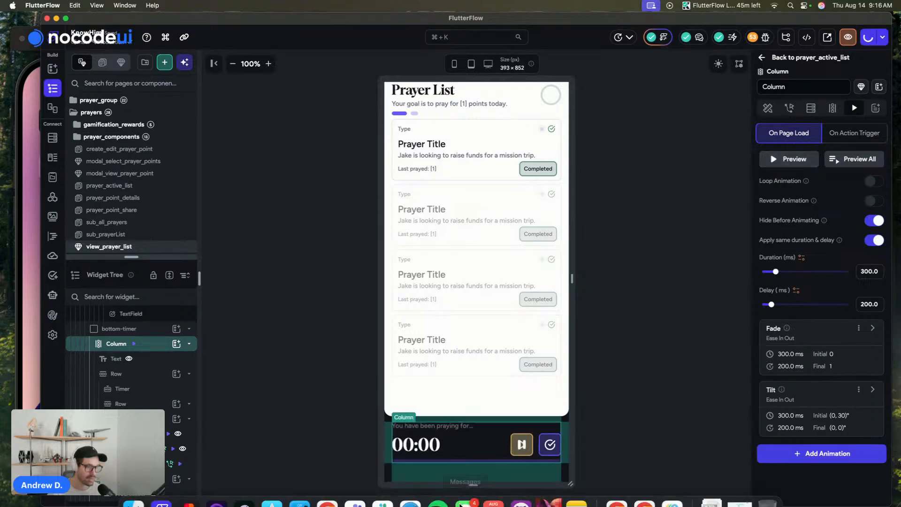
Check bottom-timer's implicit animation settings and set the shared page-load delay of its column to 300 ms.
{"action": "left_click", "coordinate": [569, 425]}
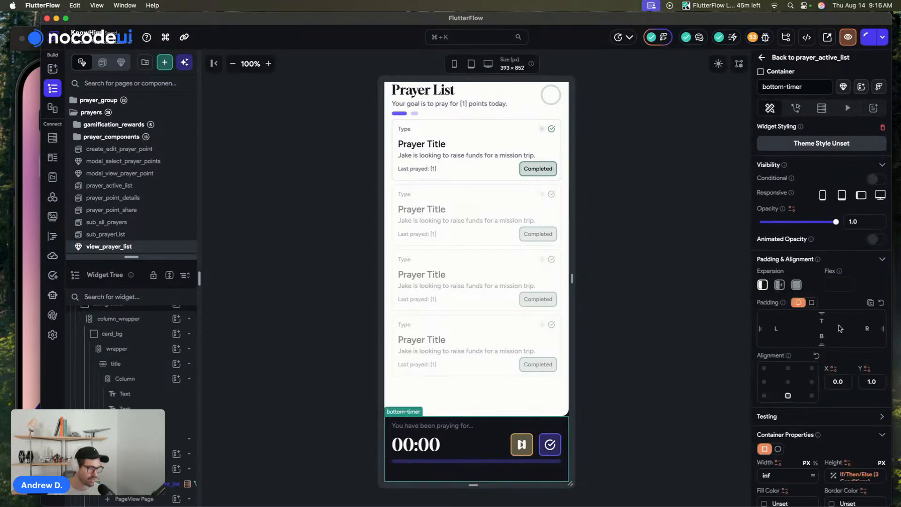
{"action": "scroll", "coordinate": [844, 335], "scroll_direction": "down", "scroll_amount": 8}
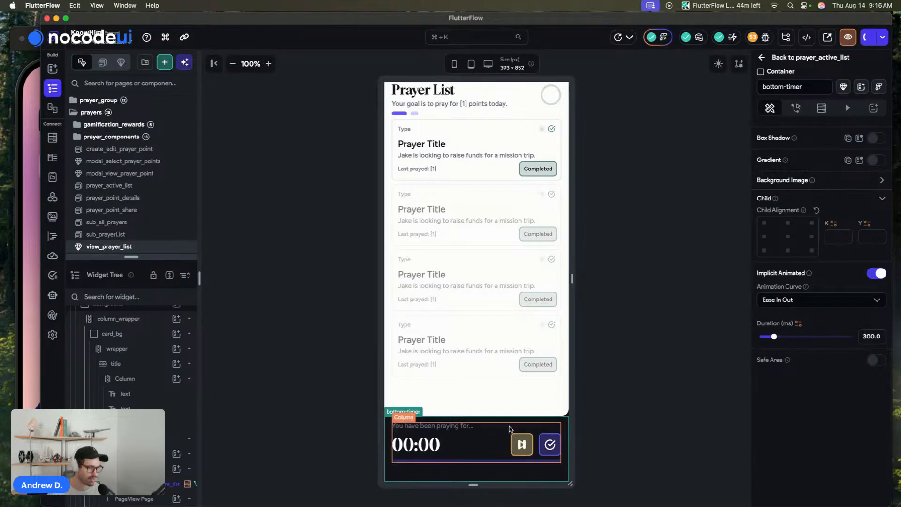
{"action": "left_click", "coordinate": [470, 425]}
{"action": "scroll", "coordinate": [817, 179], "scroll_direction": "up", "scroll_amount": 3}
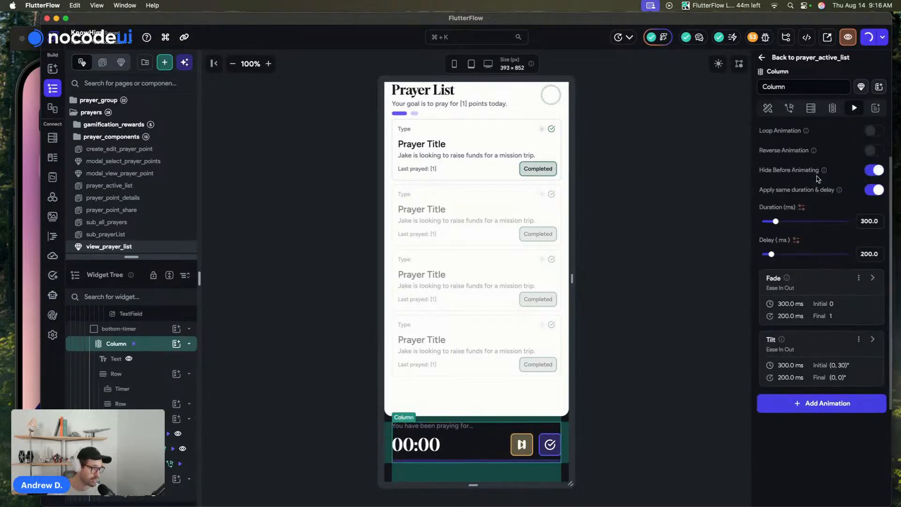
{"action": "double_click", "coordinate": [864, 254]}
{"action": "type", "text": "300"}
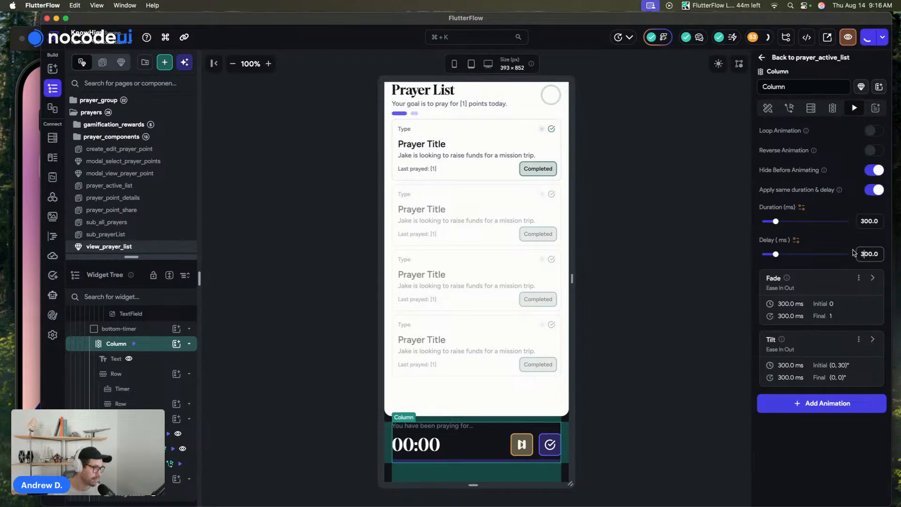
{"action": "left_click", "coordinate": [674, 297]}
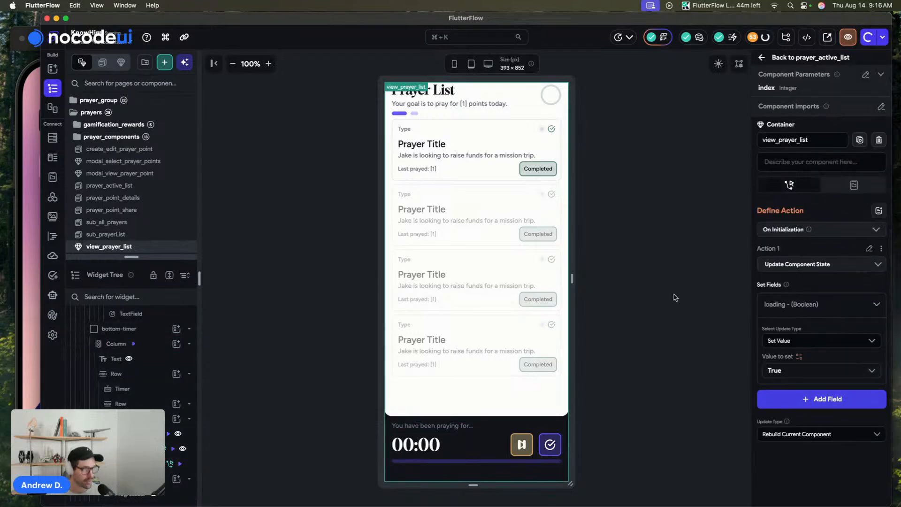
Review the device logs of the iPhone 16 Pro test run and close them.
{"action": "left_click", "coordinate": [883, 37]}
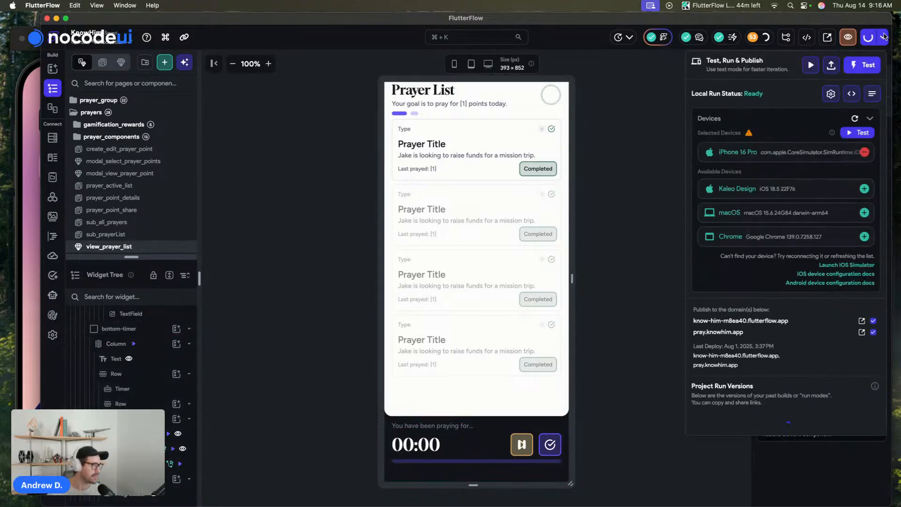
{"action": "left_click", "coordinate": [872, 94]}
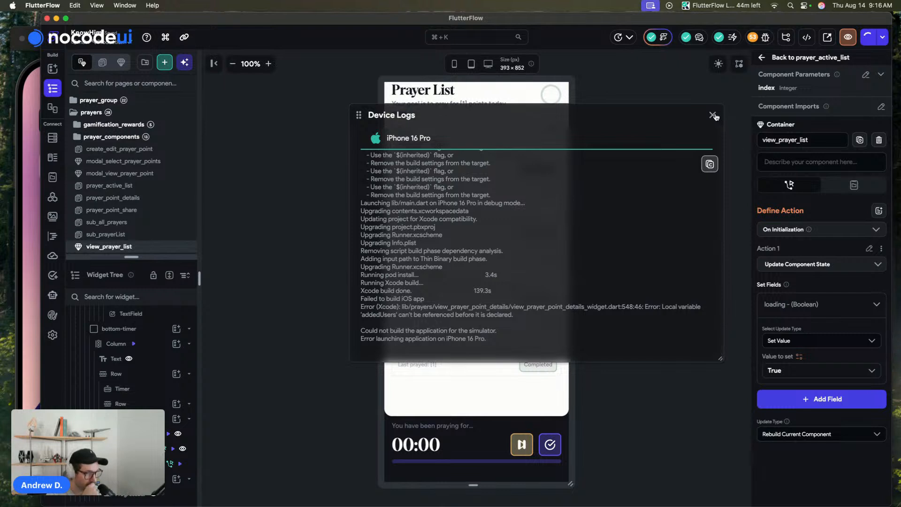
{"action": "left_click", "coordinate": [712, 115]}
Find the view_prayer_point_details component and examine the actions assigned to its Add Note button.
{"action": "left_click", "coordinate": [182, 199]}
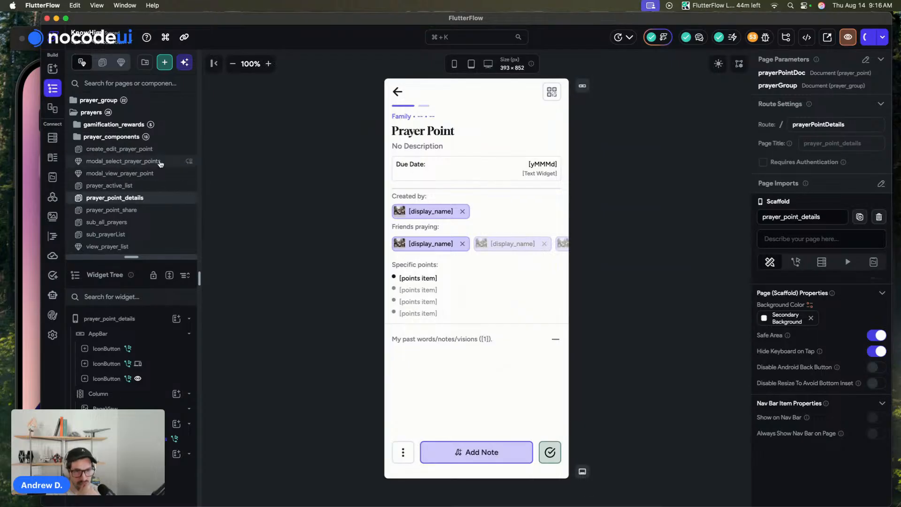
{"action": "left_click", "coordinate": [160, 163]}
{"action": "scroll", "coordinate": [161, 187], "scroll_direction": "down", "scroll_amount": 2}
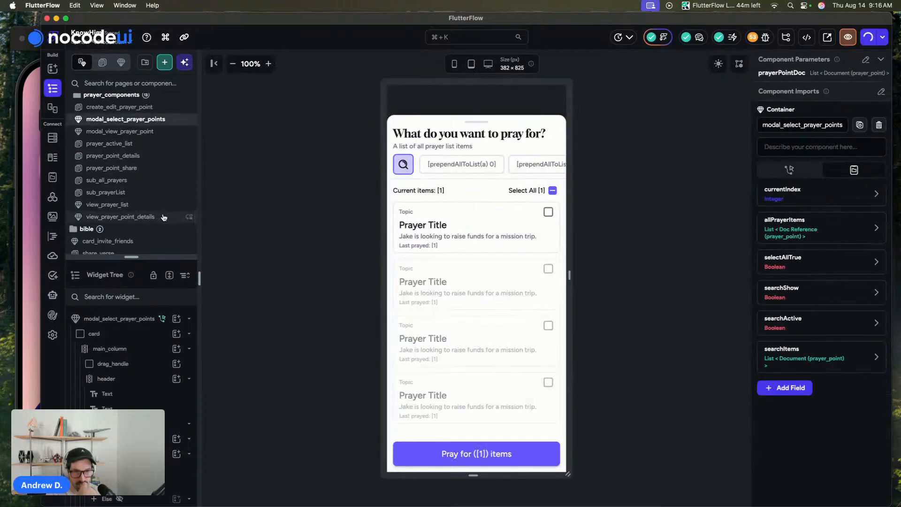
{"action": "left_click", "coordinate": [163, 217]}
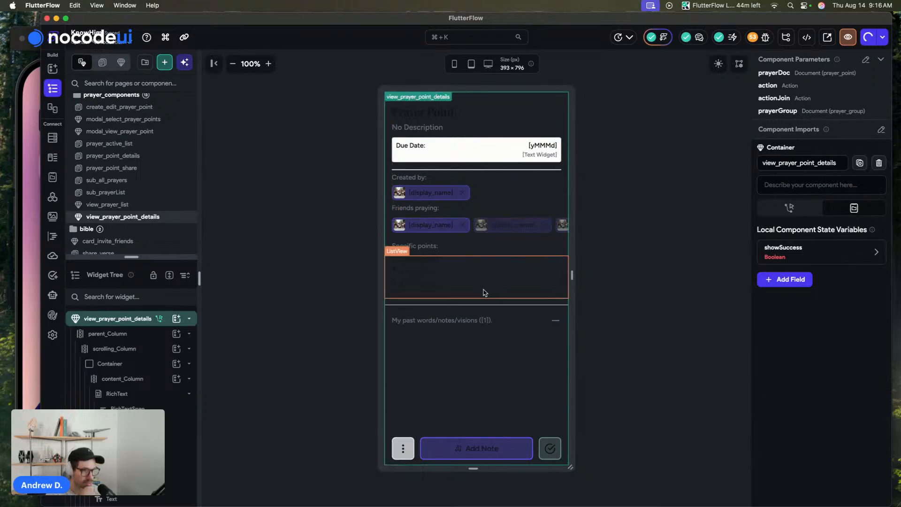
{"action": "left_click", "coordinate": [505, 461]}
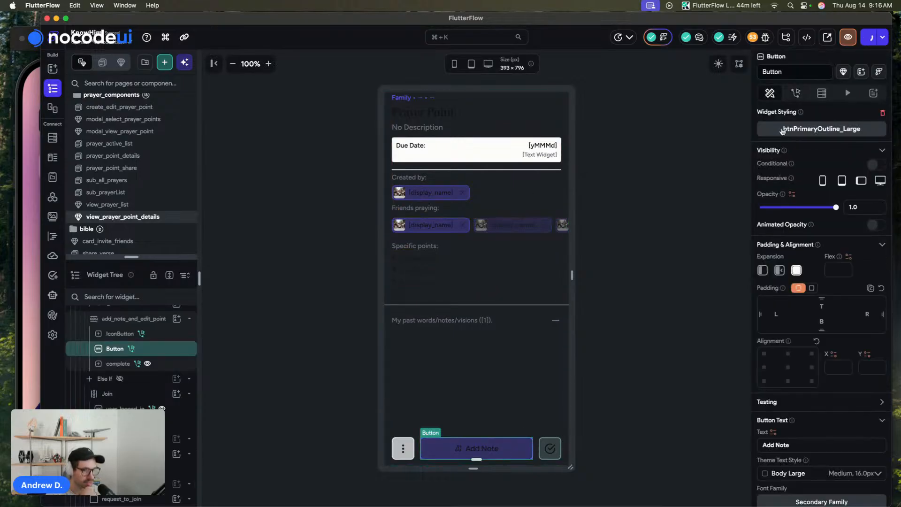
{"action": "left_click", "coordinate": [795, 93]}
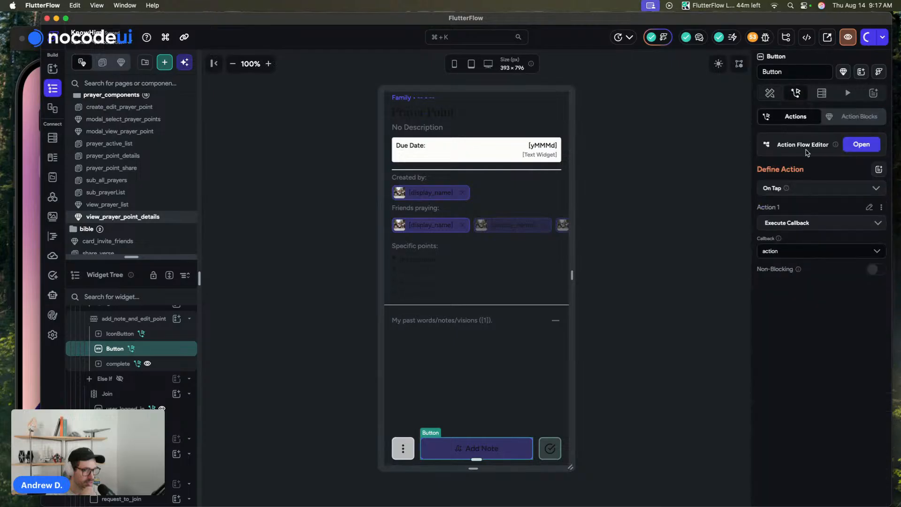
{"action": "left_click", "coordinate": [635, 206]}
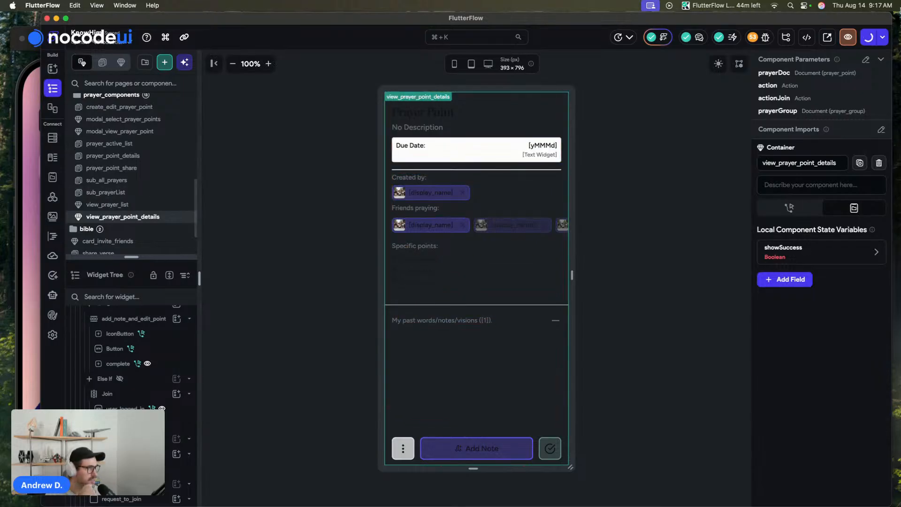
Start a local test run of the app on the iPhone 16 Pro simulator.
{"action": "left_click", "coordinate": [883, 38]}
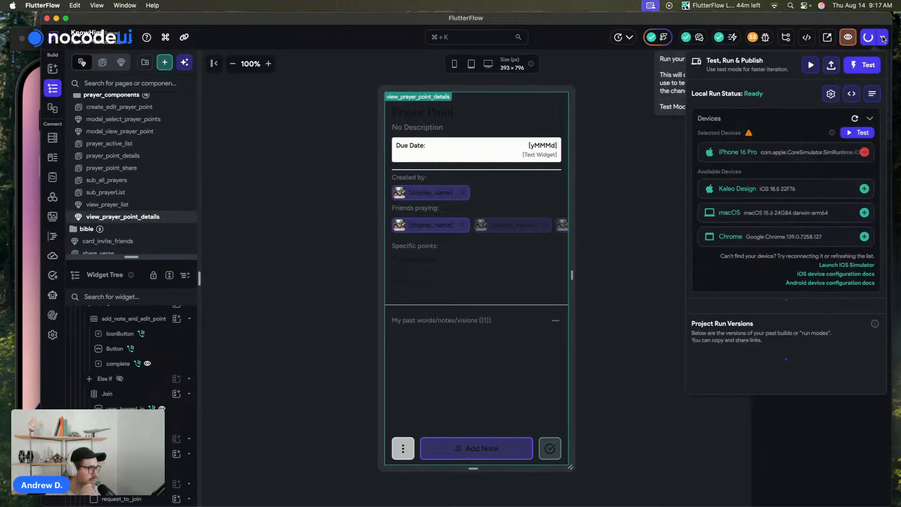
{"action": "left_click", "coordinate": [858, 133]}
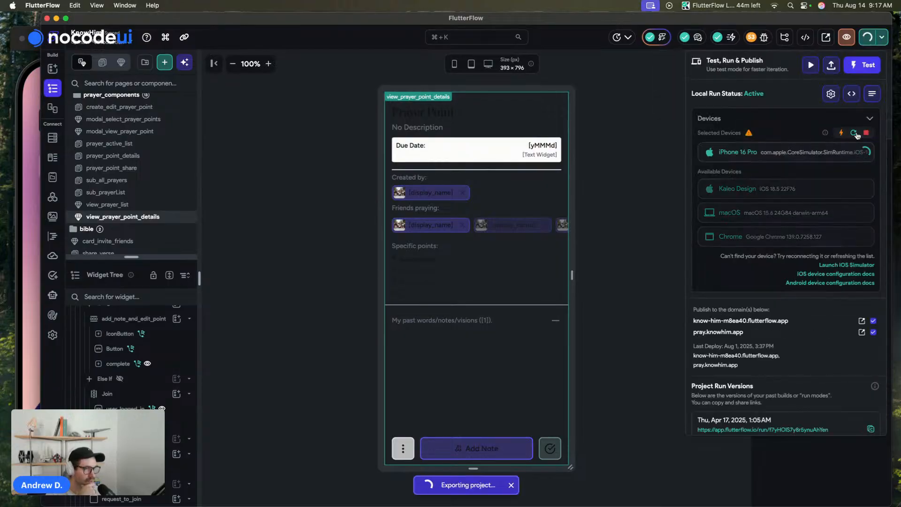
{"action": "left_click", "coordinate": [256, 232]}
Look through the prayer pages and components from create_edit_prayer_point to sub_prayerList.
{"action": "scroll", "coordinate": [110, 174], "scroll_direction": "up", "scroll_amount": 1}
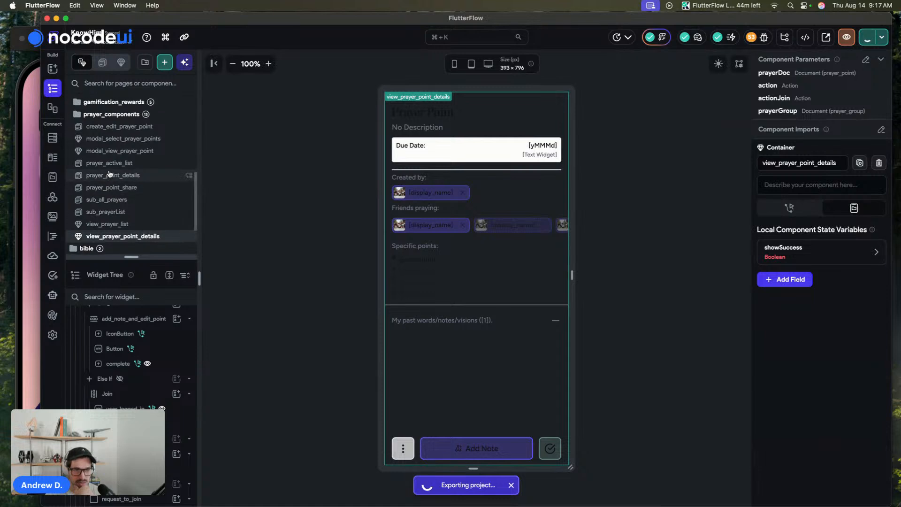
{"action": "left_click", "coordinate": [161, 127]}
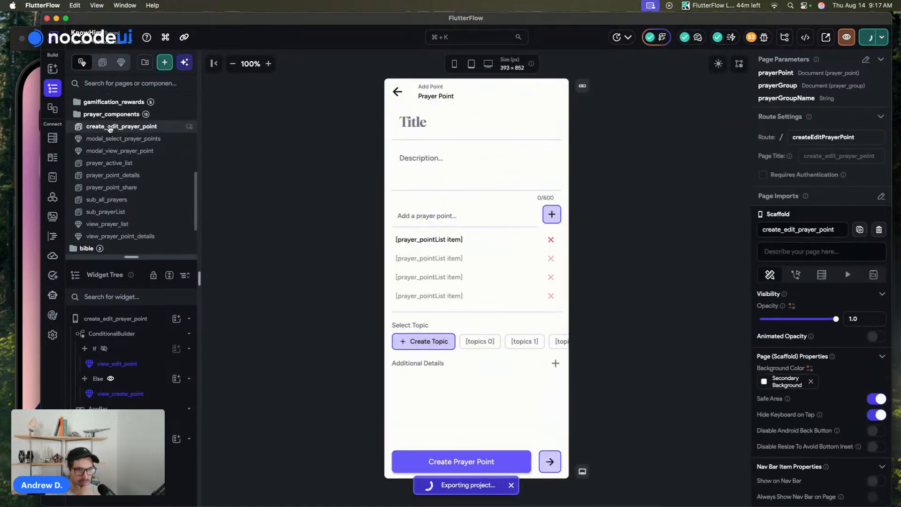
{"action": "left_click", "coordinate": [140, 139]}
{"action": "left_click", "coordinate": [159, 150]}
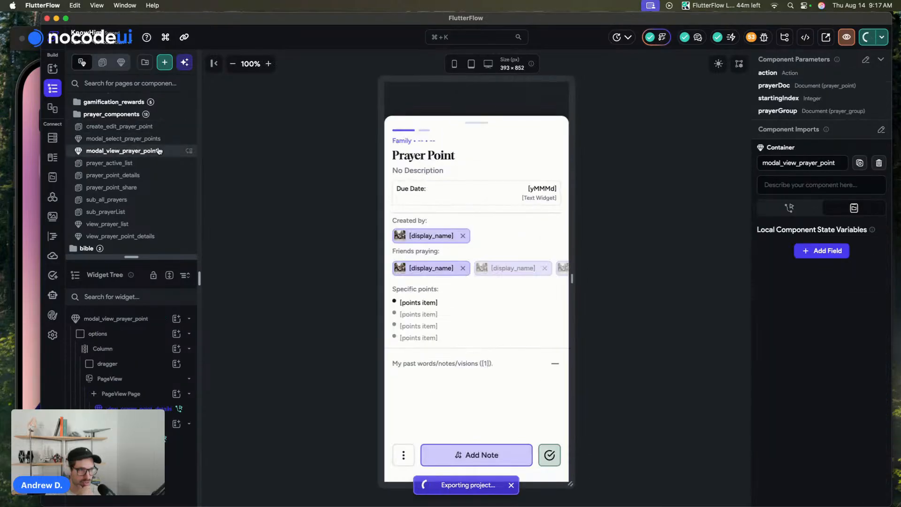
{"action": "left_click", "coordinate": [159, 163]}
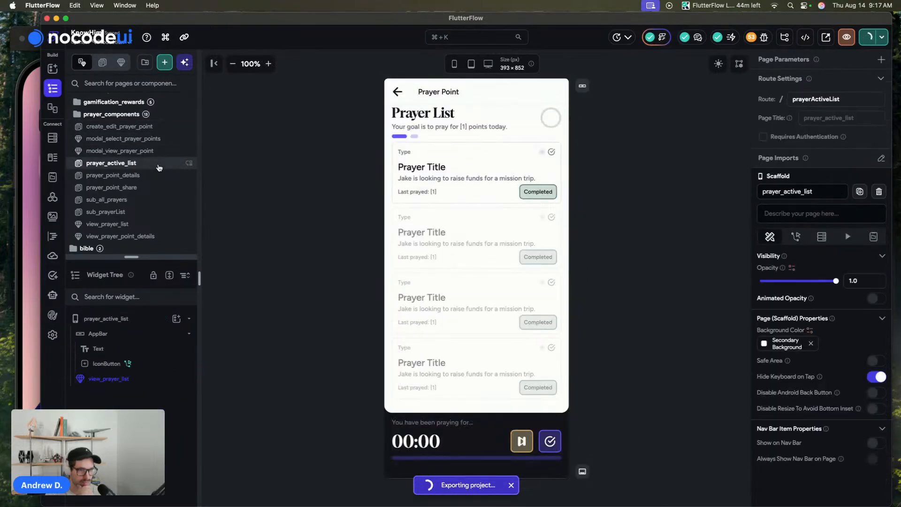
{"action": "left_click", "coordinate": [159, 151]}
{"action": "left_click", "coordinate": [499, 292]}
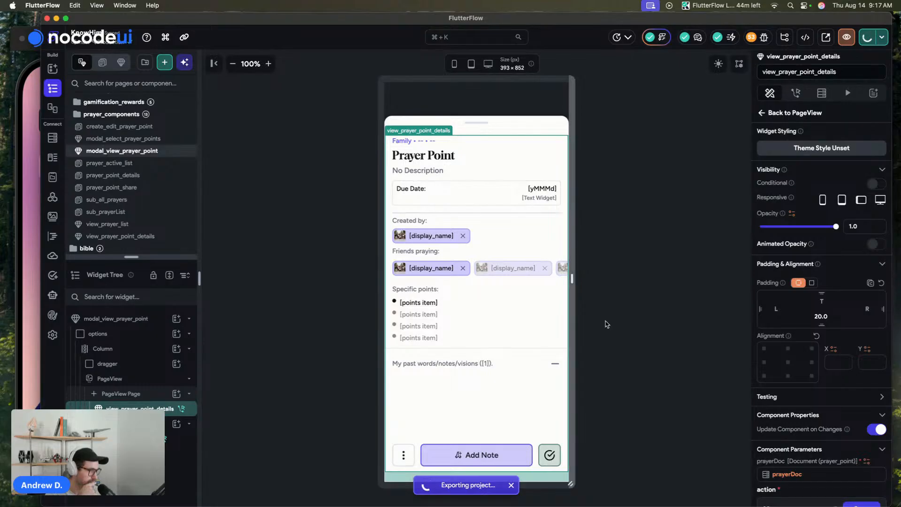
{"action": "left_click", "coordinate": [569, 304]}
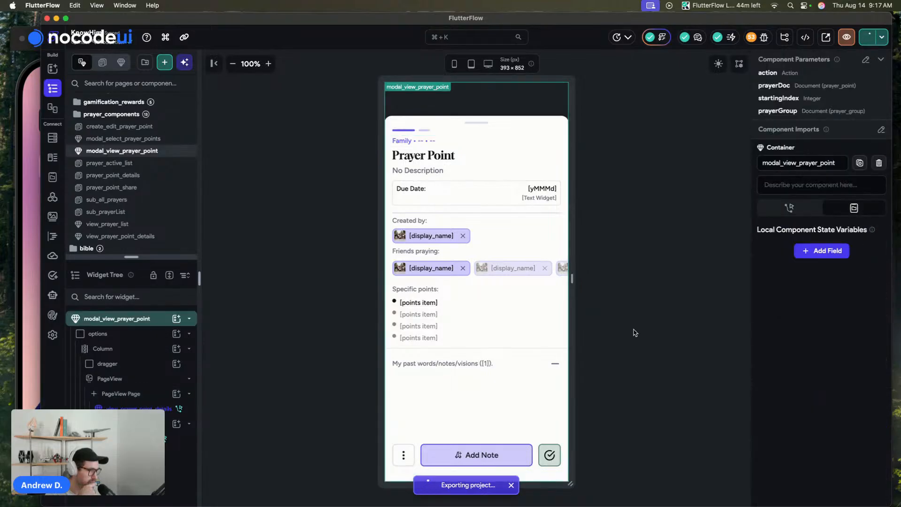
{"action": "left_click", "coordinate": [142, 187]}
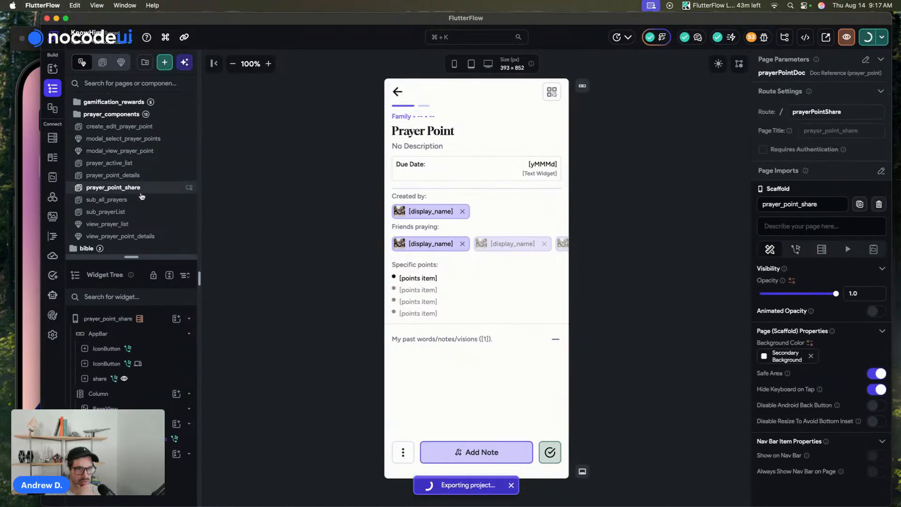
{"action": "left_click", "coordinate": [140, 199]}
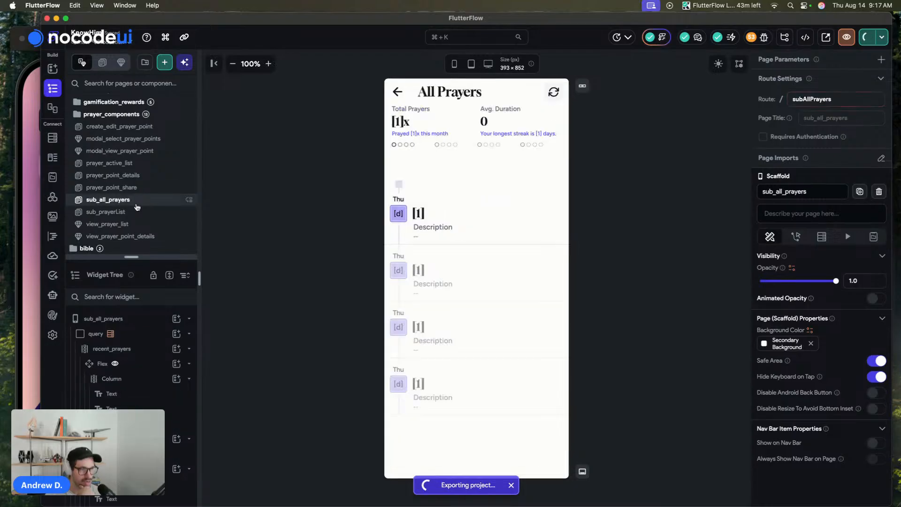
{"action": "left_click", "coordinate": [133, 211]}
In view_prayer_list, set the loading value in the On Initialization state update to False.
{"action": "left_click", "coordinate": [135, 224]}
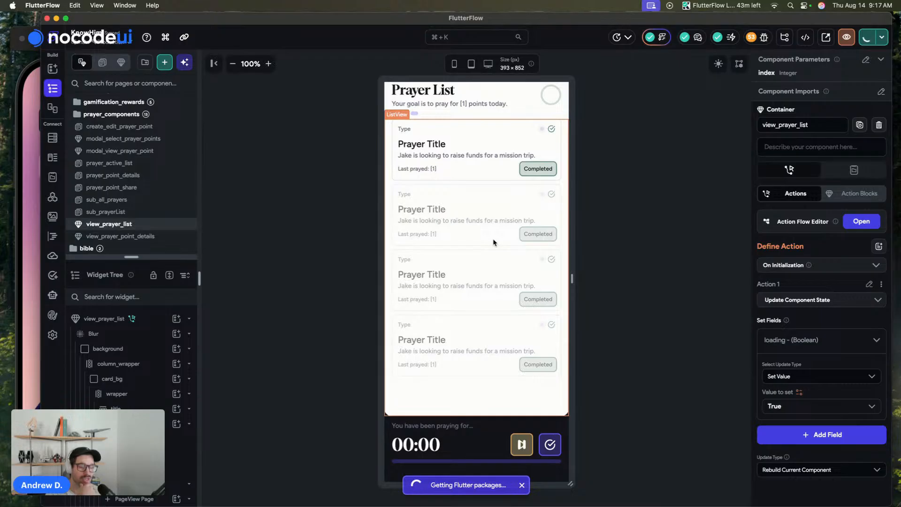
{"action": "left_click", "coordinate": [475, 252]}
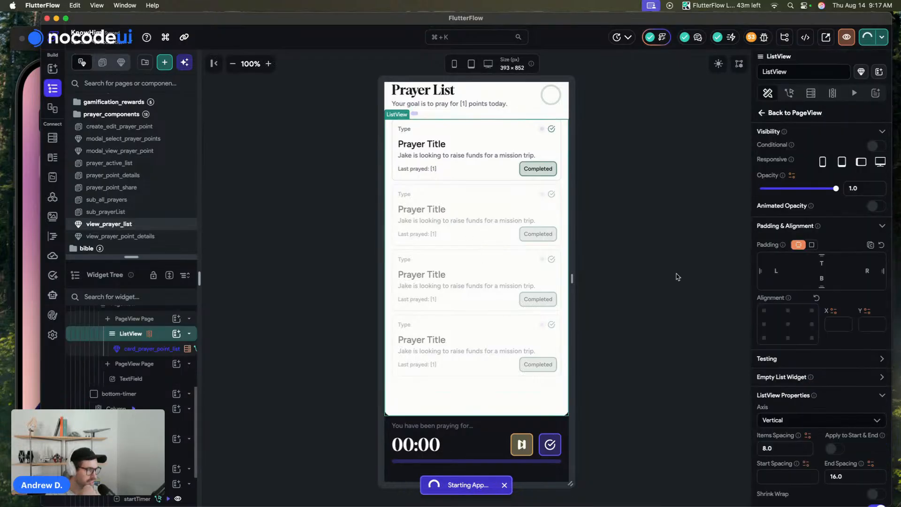
{"action": "left_click", "coordinate": [672, 338]}
{"action": "scroll", "coordinate": [819, 289], "scroll_direction": "down", "scroll_amount": 3}
{"action": "left_click", "coordinate": [801, 284]}
{"action": "scroll", "coordinate": [803, 287], "scroll_direction": "down", "scroll_amount": 2}
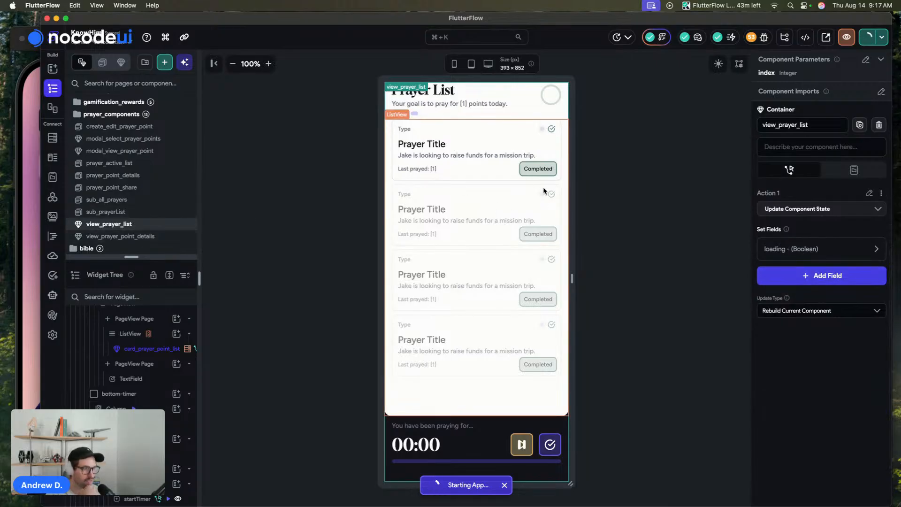
{"action": "left_click", "coordinate": [788, 248]}
{"action": "left_click", "coordinate": [788, 247]}
{"action": "left_click", "coordinate": [788, 247]}
{"action": "left_click", "coordinate": [797, 314]}
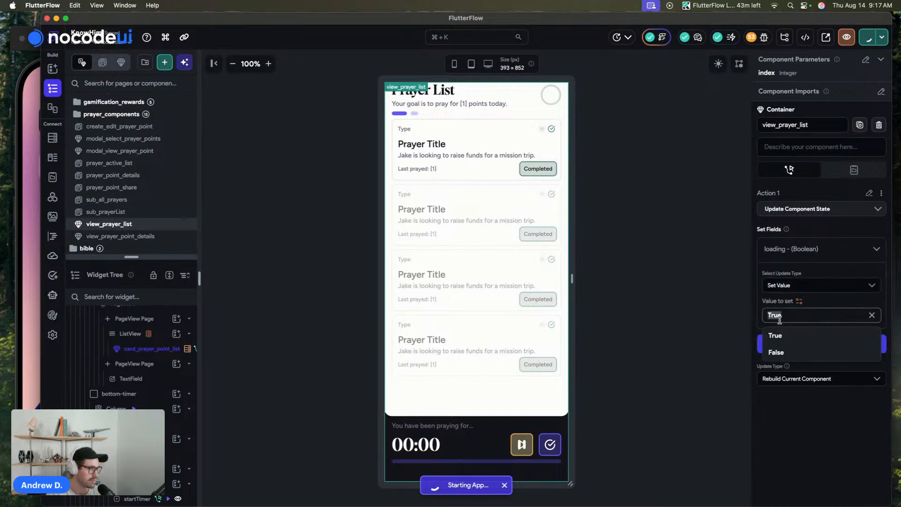
{"action": "left_click", "coordinate": [779, 349]}
{"action": "left_click", "coordinate": [797, 248]}
{"action": "scroll", "coordinate": [826, 234], "scroll_direction": "up", "scroll_amount": 2}
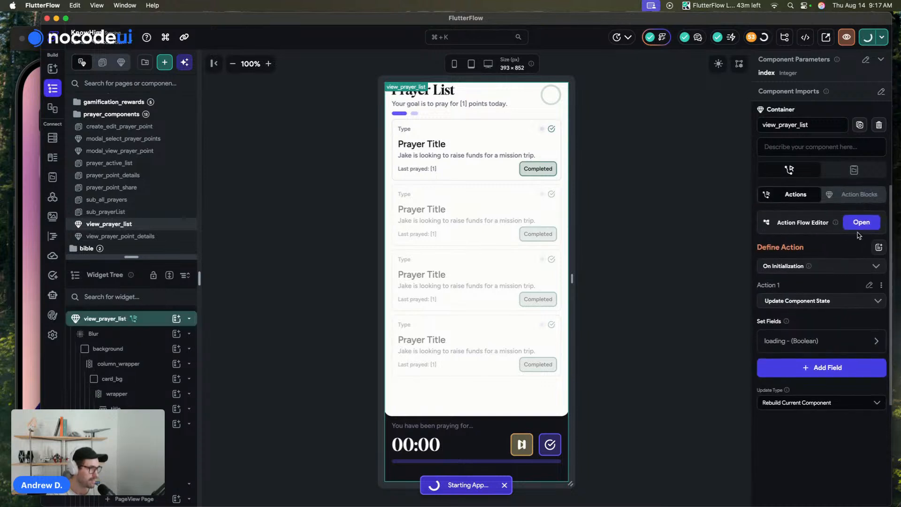
Open the component's action flow and rename its state update action as loading_false.
{"action": "left_click", "coordinate": [871, 221]}
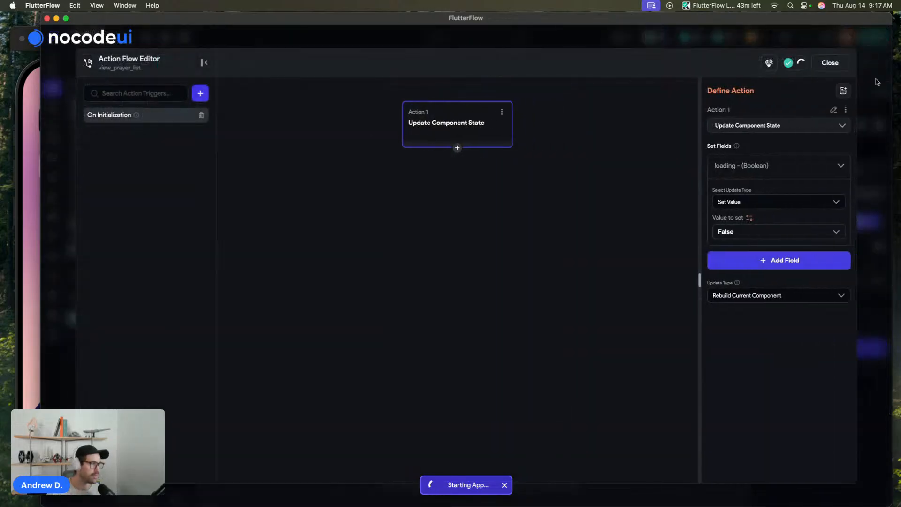
{"action": "left_click", "coordinate": [834, 110]}
{"action": "type", "text": "loain"}
{"action": "type", "text": "ng_false"}
{"action": "key", "text": "Return"}
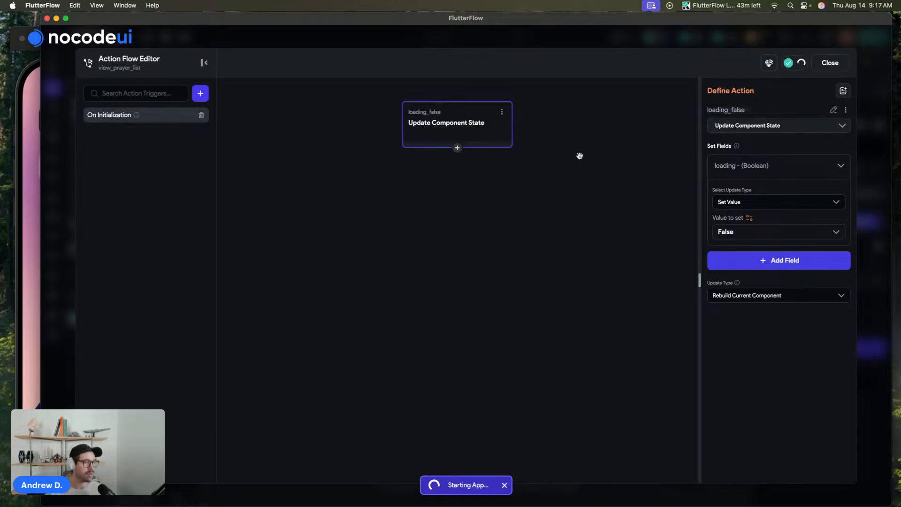
{"action": "left_click", "coordinate": [457, 148]}
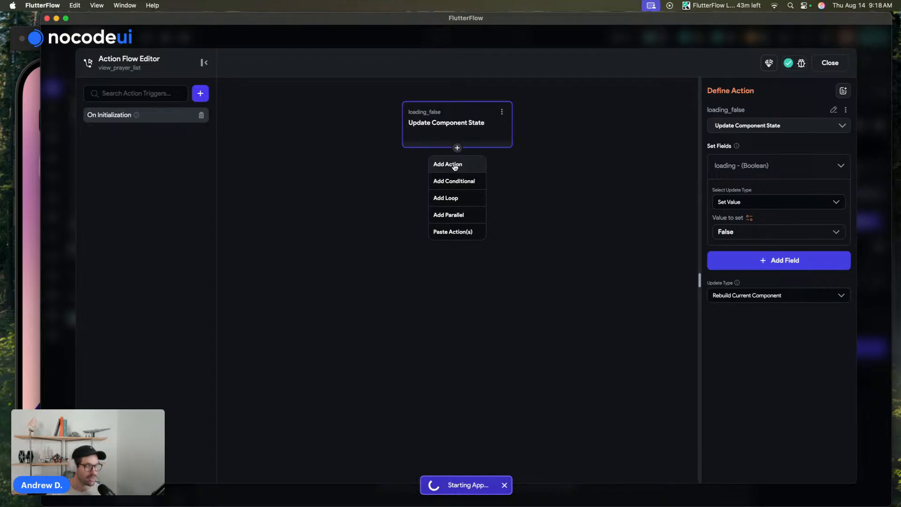
{"action": "left_click", "coordinate": [454, 165]}
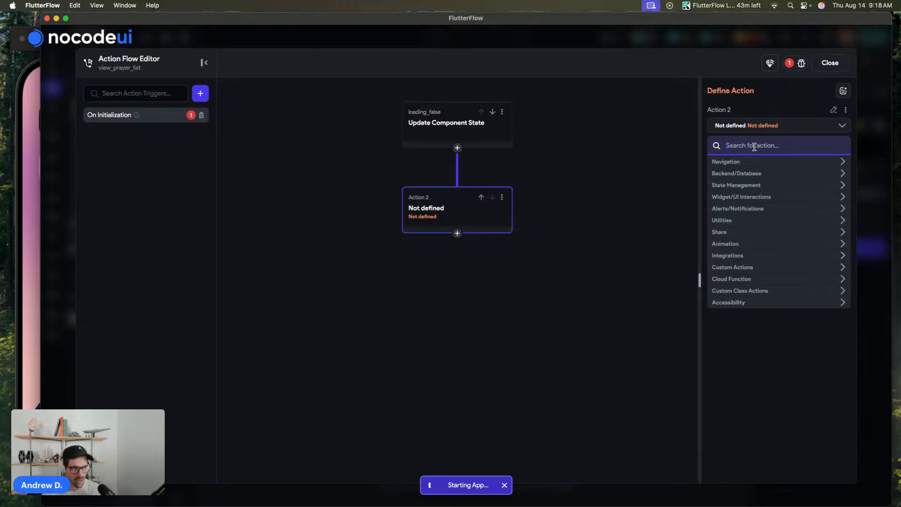
{"action": "type", "text": "update"}
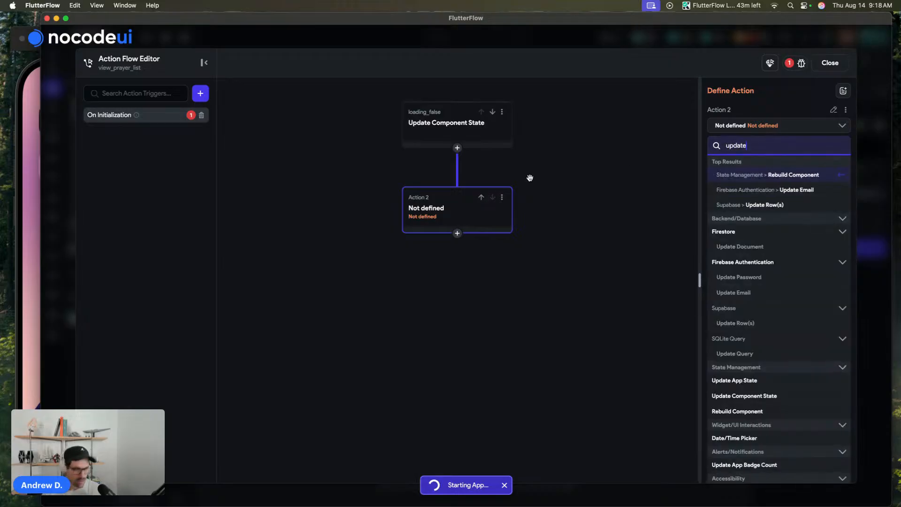
{"action": "left_click", "coordinate": [501, 198]}
{"action": "left_click", "coordinate": [466, 270]}
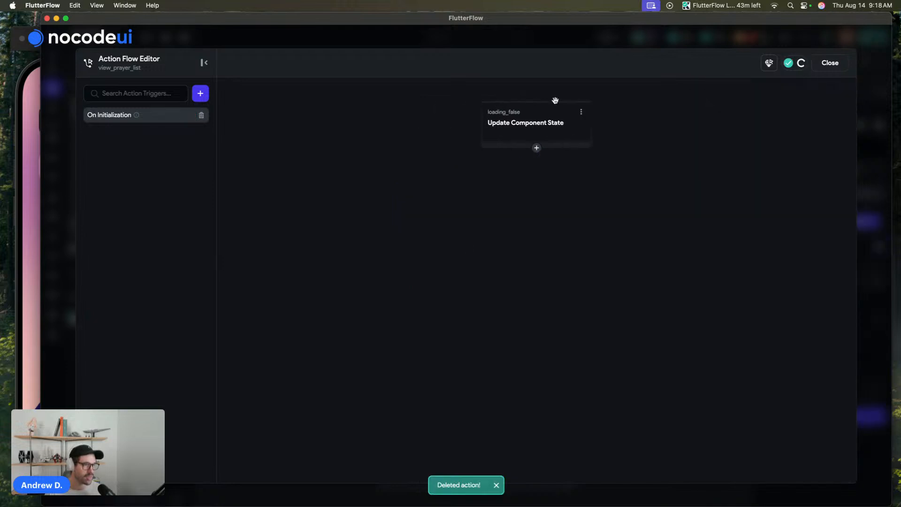
Paste a copy of the loading_false action below the original and insert a 100 ms Wait (Delay) between the two.
{"action": "left_click", "coordinate": [537, 148]}
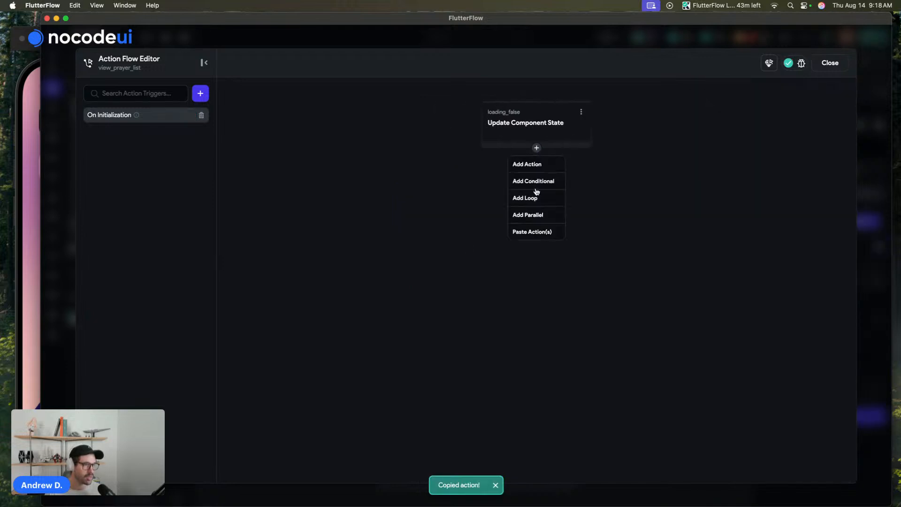
{"action": "left_click", "coordinate": [539, 232]}
{"action": "type", "text": "wait"}
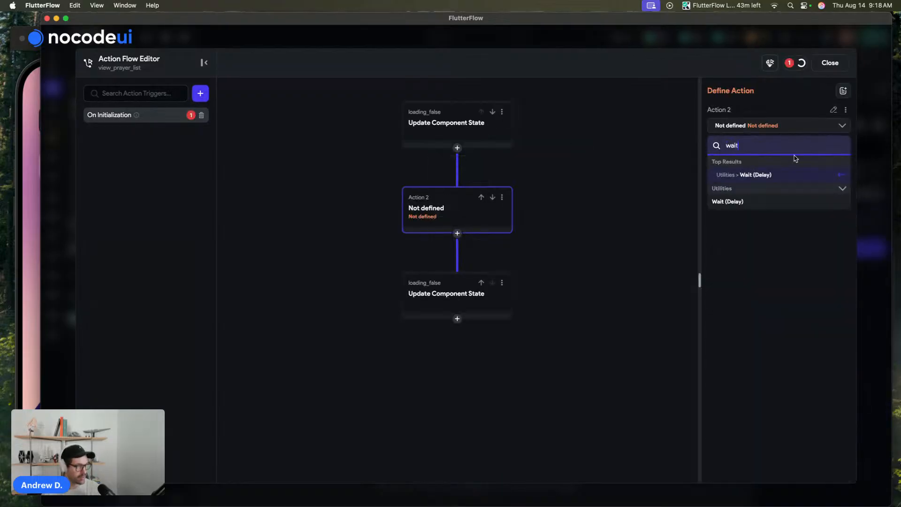
{"action": "left_click", "coordinate": [743, 177]}
{"action": "left_click", "coordinate": [739, 152]}
{"action": "type", "text": "100"}
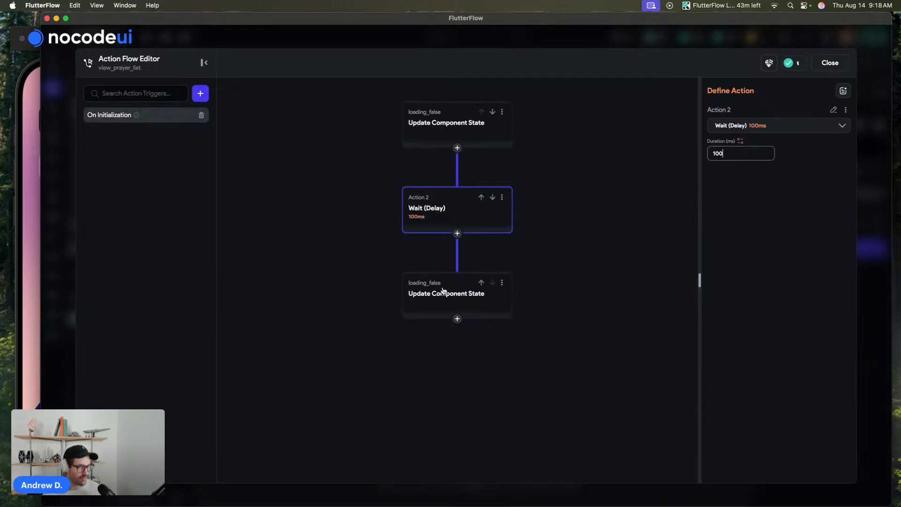
Rename the pasted action as loading_true, set its loading value to True, and close the action flow.
{"action": "left_click", "coordinate": [449, 278]}
{"action": "left_click", "coordinate": [833, 110]}
{"action": "key", "text": "BackSpace"}
{"action": "key", "text": "BackSpace"}
{"action": "key", "text": "BackSpace"}
{"action": "key", "text": "BackSpace"}
{"action": "key", "text": "BackSpace"}
{"action": "type", "text": "true"}
{"action": "key", "text": "Return"}
{"action": "left_click", "coordinate": [760, 228]}
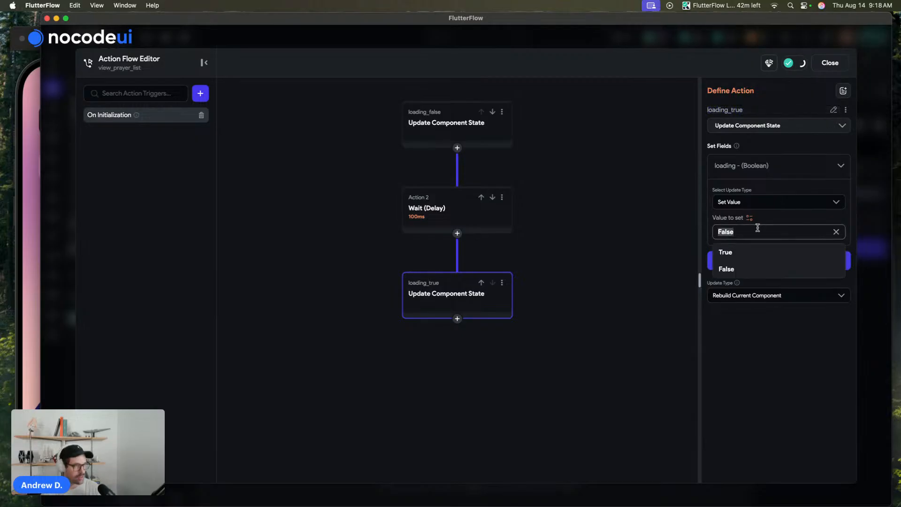
{"action": "left_click", "coordinate": [740, 253]}
{"action": "left_click", "coordinate": [837, 60]}
{"action": "left_click", "coordinate": [837, 59]}
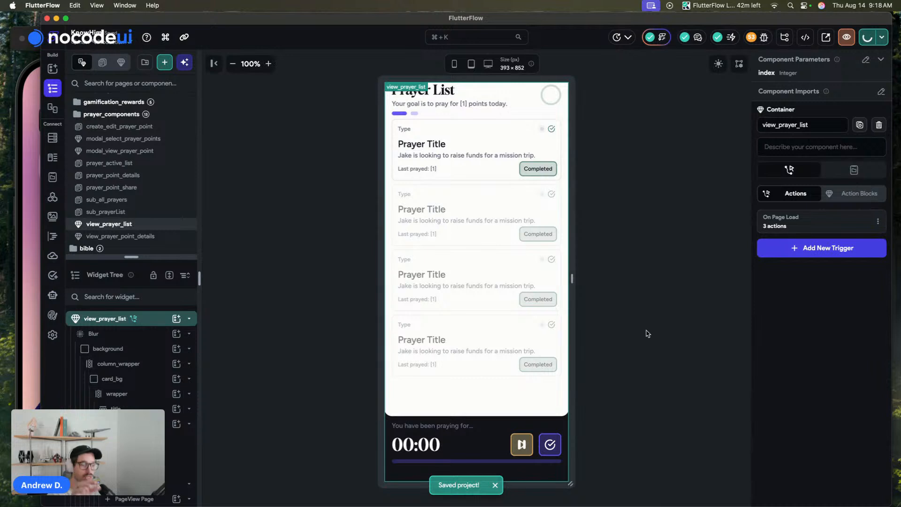
Read the device logs of the failed iPhone 16 Pro run and open the view_prayer_point_details component.
{"action": "left_click", "coordinate": [564, 424]}
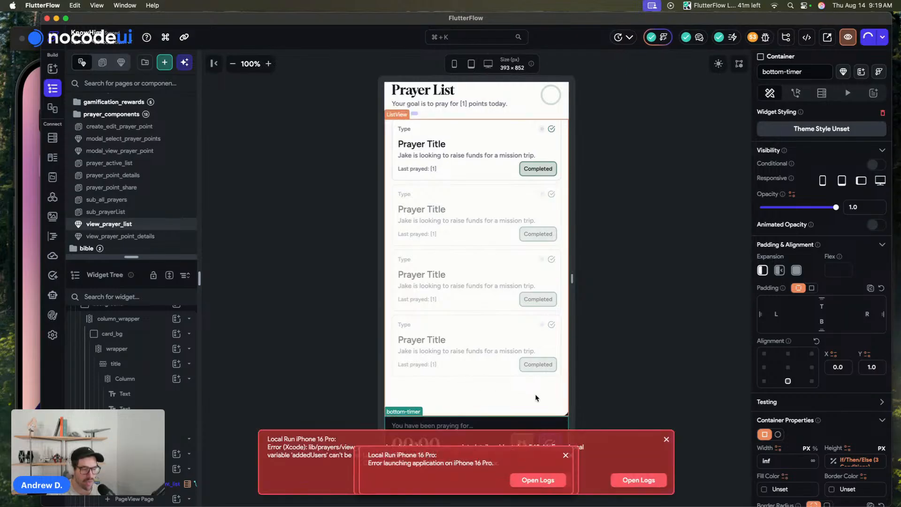
{"action": "left_click", "coordinate": [537, 480]}
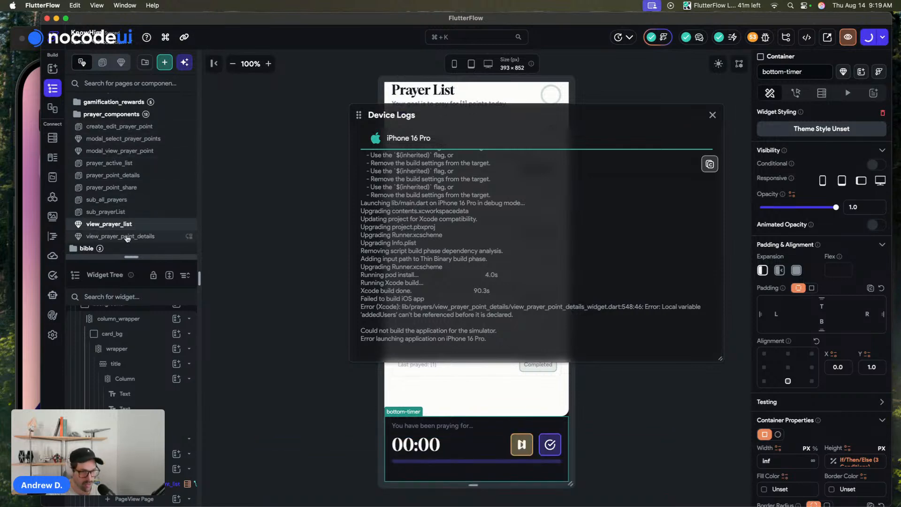
{"action": "left_click", "coordinate": [132, 237]}
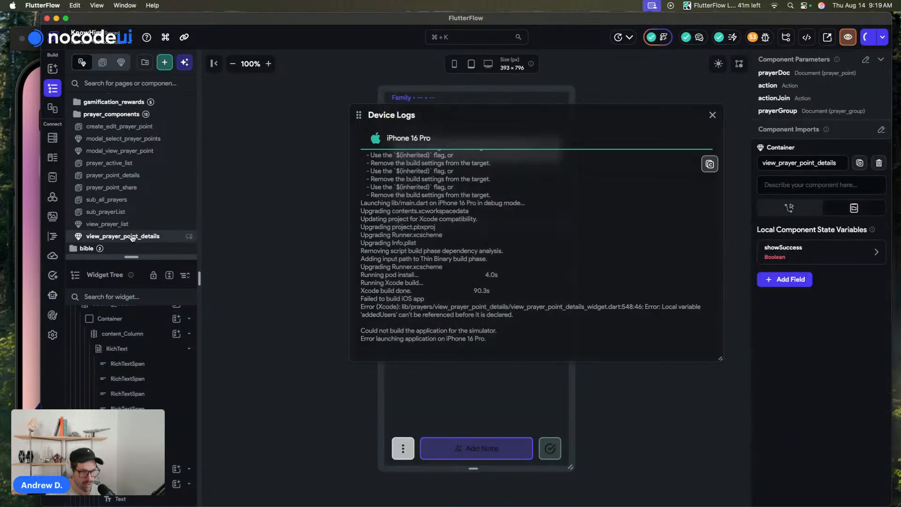
{"action": "left_click", "coordinate": [719, 115]}
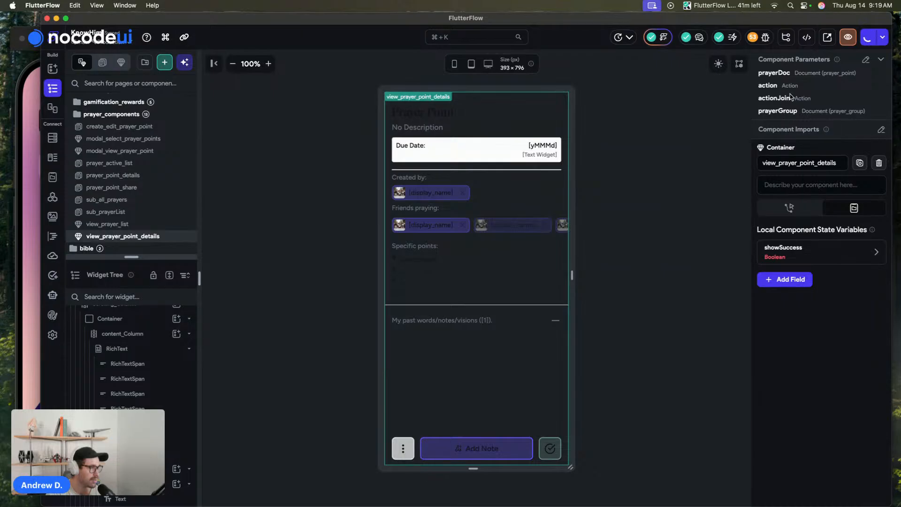
Inspect the On Tap flow of the three-dot icon button, including its bottom sheet, condition and component state update.
{"action": "left_click", "coordinate": [404, 449]}
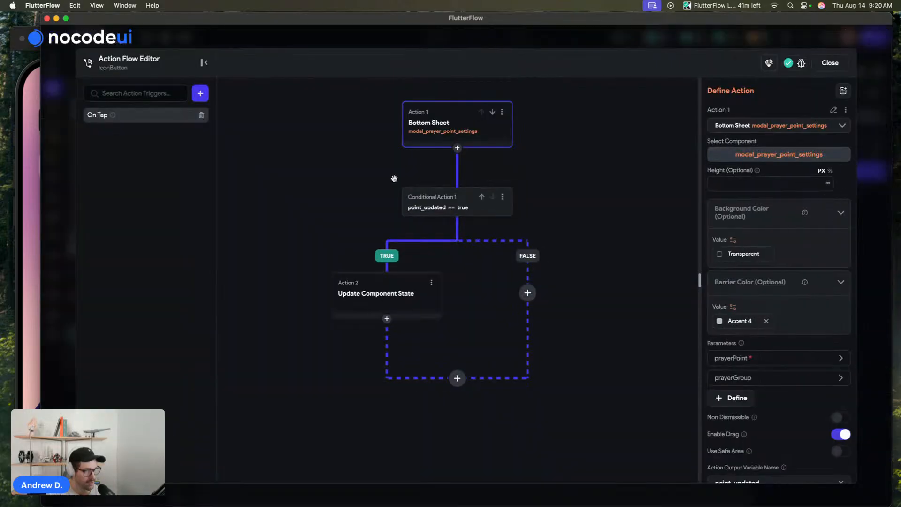
{"action": "scroll", "coordinate": [786, 417], "scroll_direction": "down", "scroll_amount": 2}
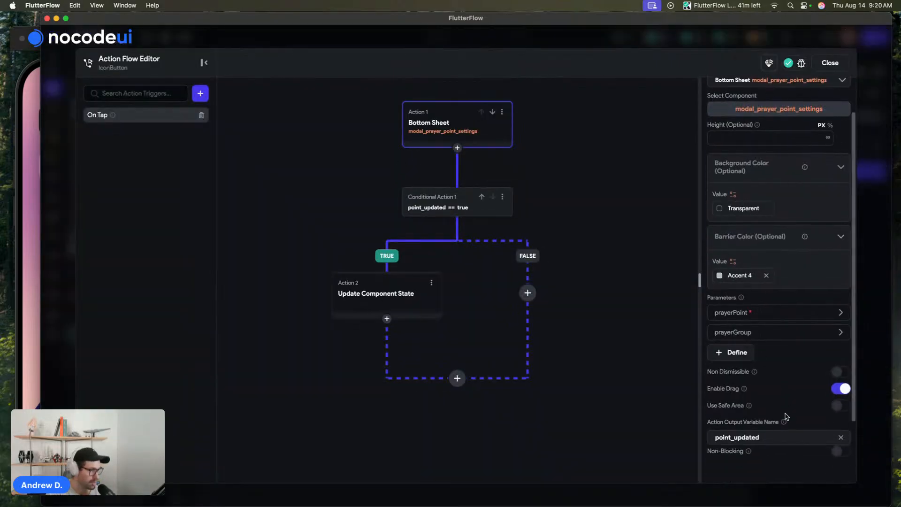
{"action": "left_click", "coordinate": [458, 203]}
{"action": "left_click", "coordinate": [381, 300]}
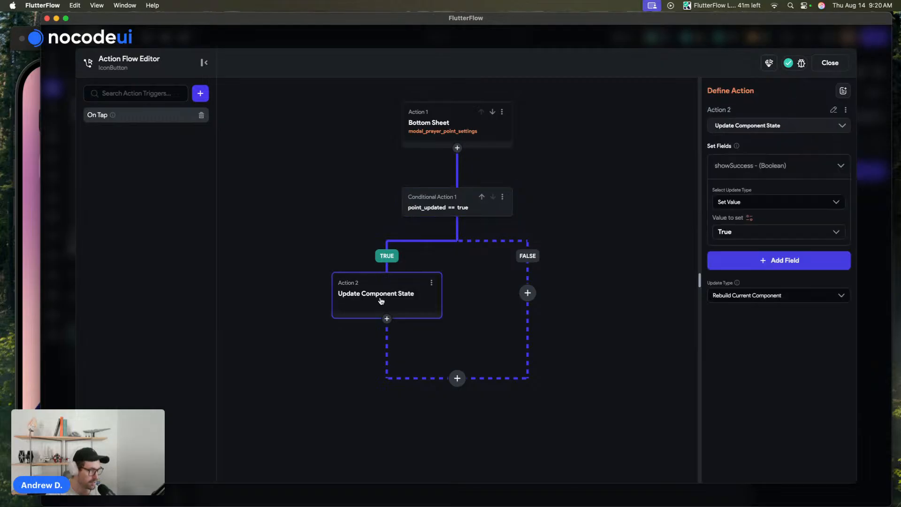
{"action": "left_click", "coordinate": [773, 168]}
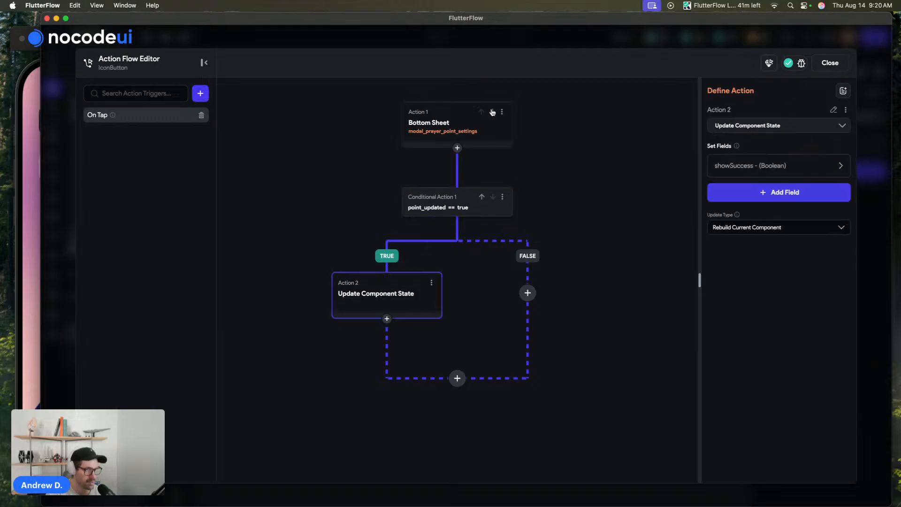
{"action": "left_click", "coordinate": [447, 131]}
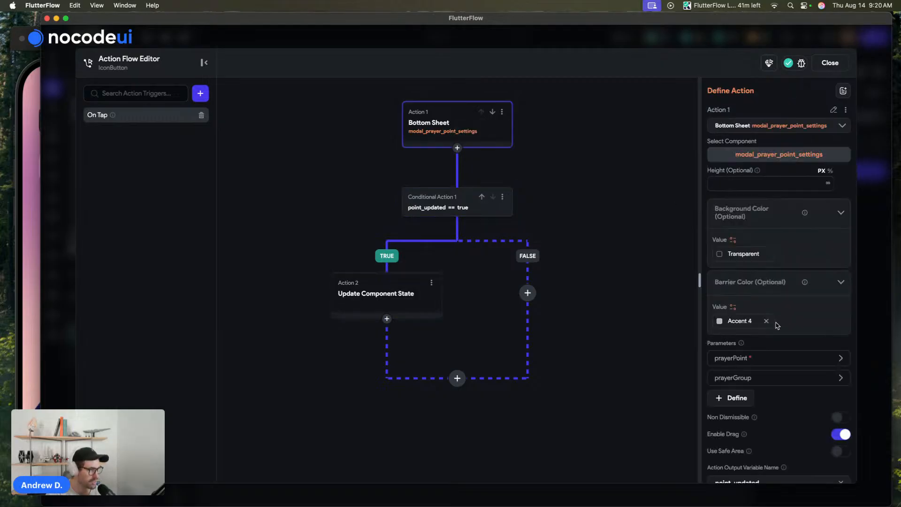
{"action": "scroll", "coordinate": [778, 324], "scroll_direction": "down", "scroll_amount": 5}
{"action": "left_click", "coordinate": [833, 70]}
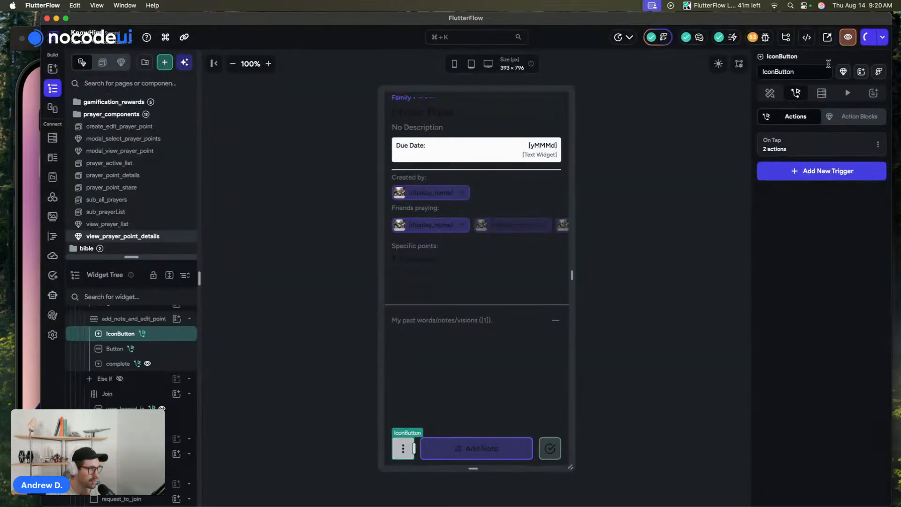
Preview the footer ConditionalBuilder's alternative branches on the canvas, ending with request_to_join, and inspect the Request to Join button and its container.
{"action": "mouse_move", "coordinate": [152, 360]}
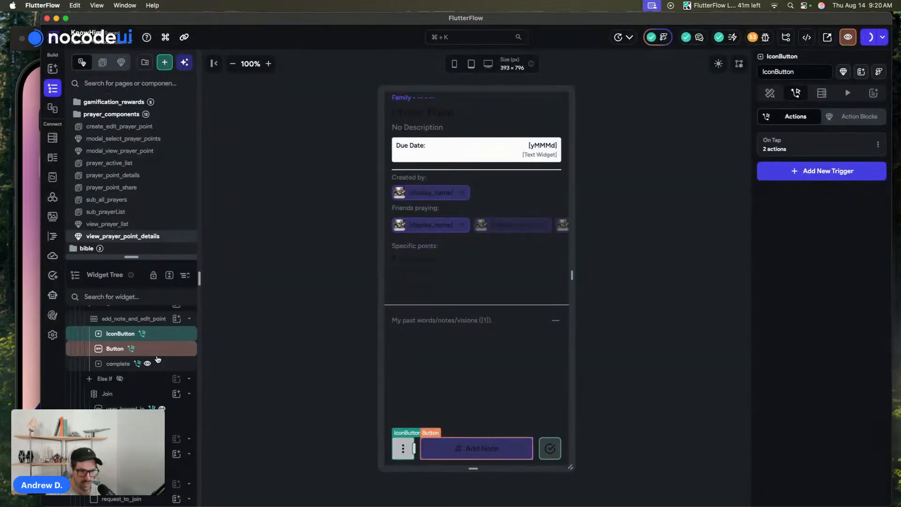
{"action": "scroll", "coordinate": [155, 359], "scroll_direction": "up", "scroll_amount": 2}
{"action": "left_click", "coordinate": [157, 338]}
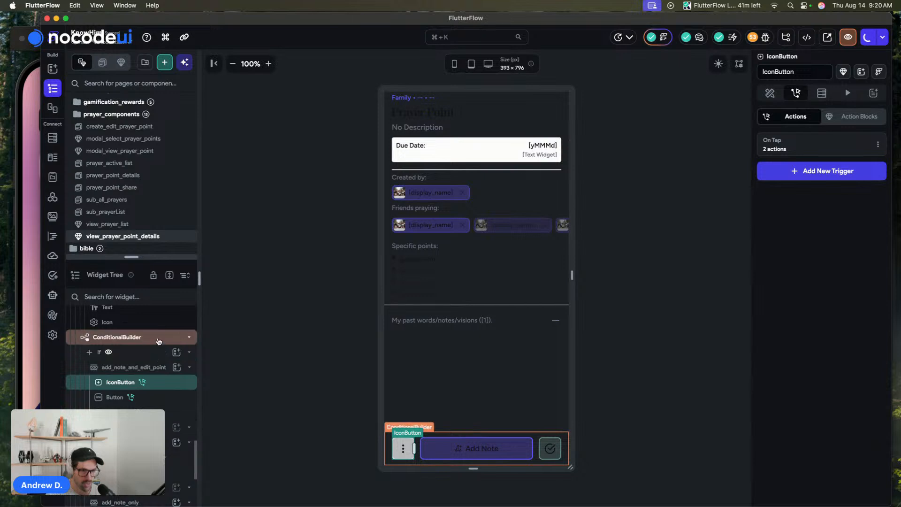
{"action": "scroll", "coordinate": [830, 217], "scroll_direction": "down", "scroll_amount": 5}
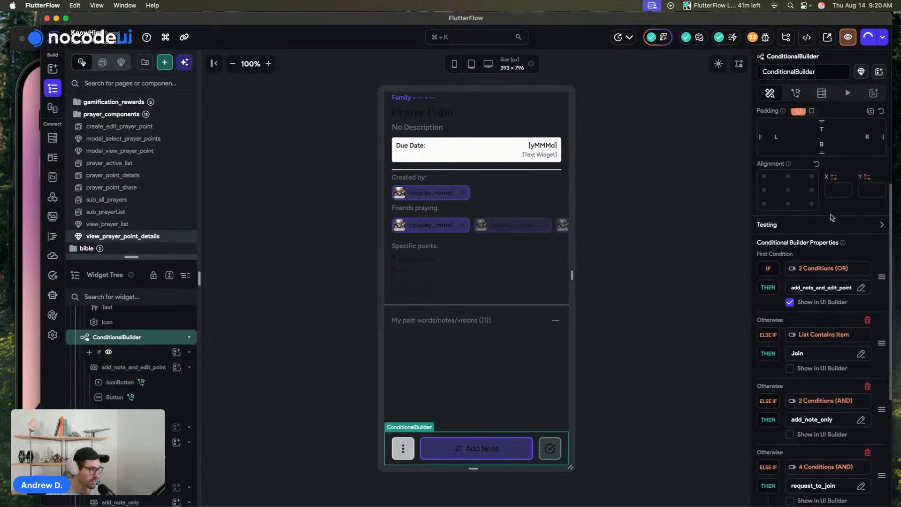
{"action": "left_click", "coordinate": [790, 363]}
{"action": "left_click", "coordinate": [789, 428]}
{"action": "scroll", "coordinate": [792, 430], "scroll_direction": "down", "scroll_amount": 1}
{"action": "scroll", "coordinate": [792, 413], "scroll_direction": "down", "scroll_amount": 2}
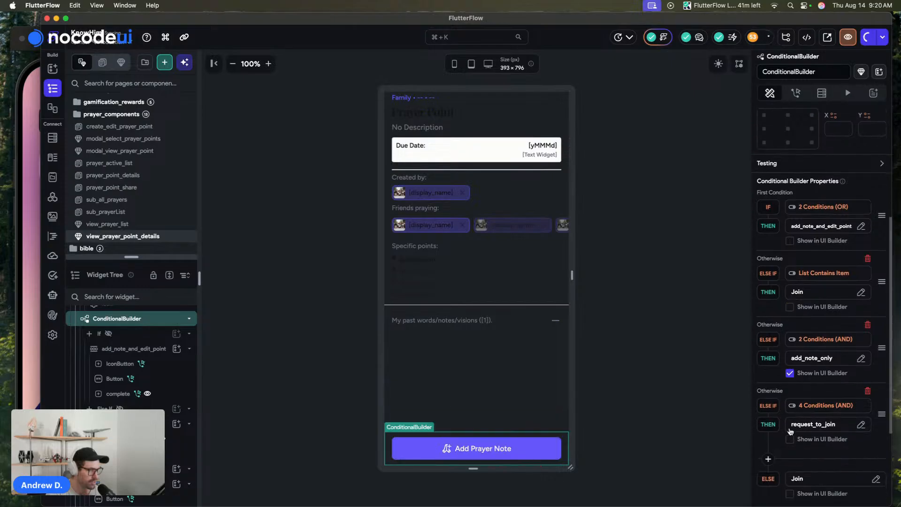
{"action": "scroll", "coordinate": [793, 392], "scroll_direction": "down", "scroll_amount": 3}
{"action": "left_click", "coordinate": [790, 382]}
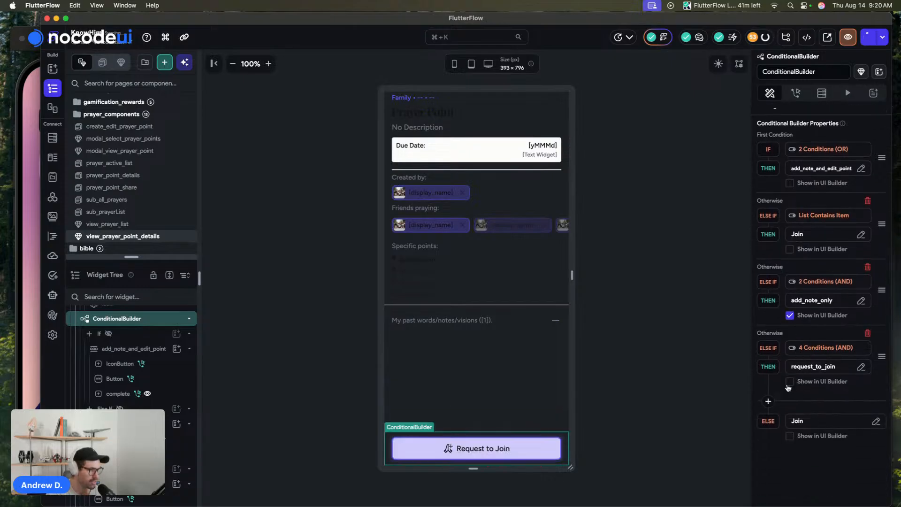
{"action": "left_click", "coordinate": [791, 436]}
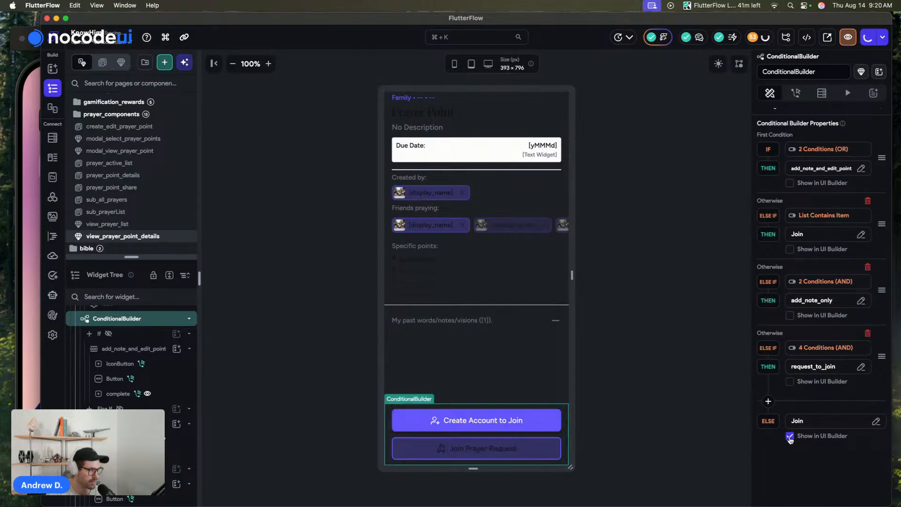
{"action": "left_click", "coordinate": [790, 381]}
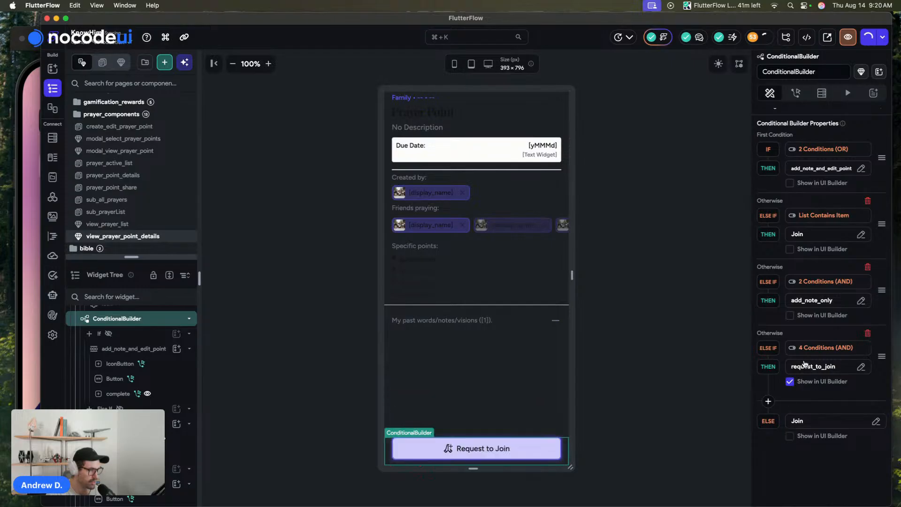
{"action": "left_click", "coordinate": [477, 453]}
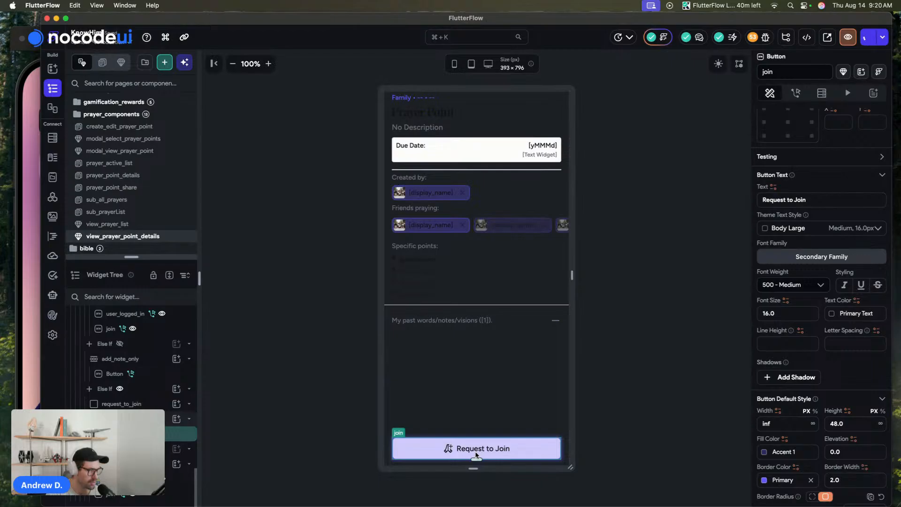
{"action": "scroll", "coordinate": [798, 234], "scroll_direction": "up", "scroll_amount": 6}
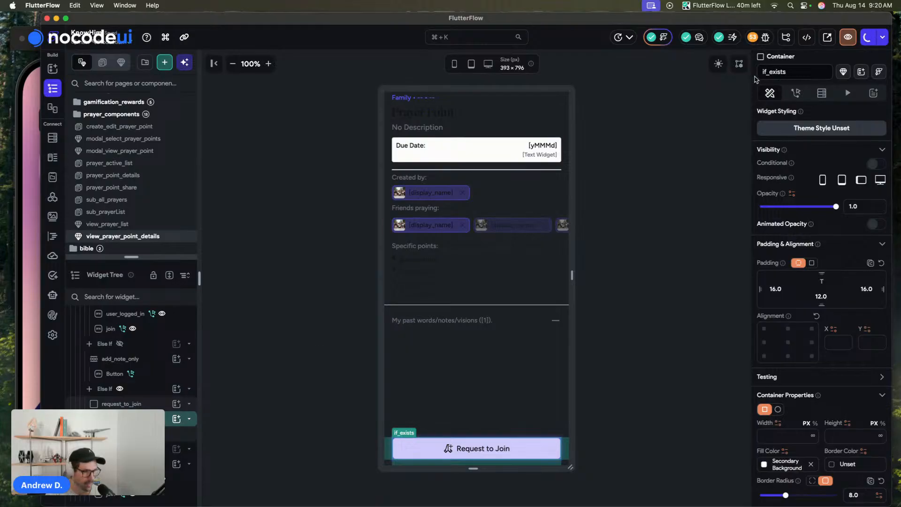
Open the test and run options, relaunch FlutterFlow, and dismiss its update notice.
{"action": "left_click", "coordinate": [882, 41]}
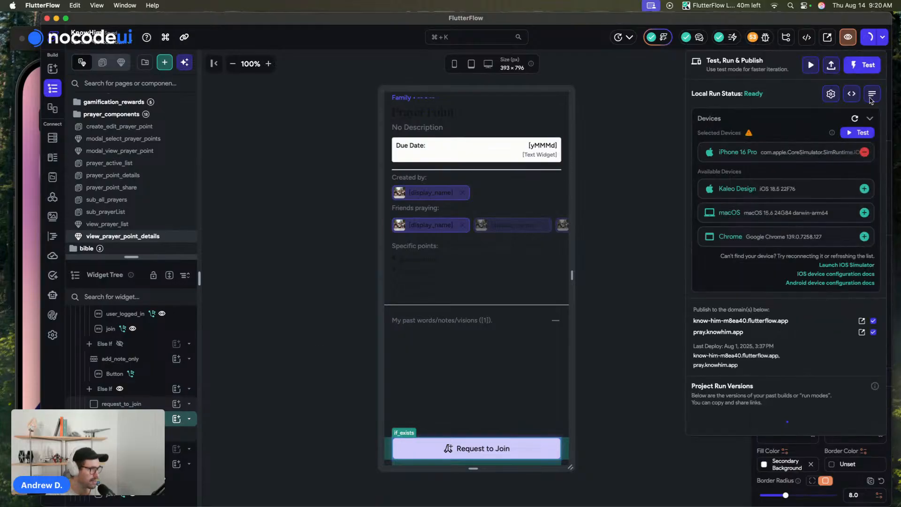
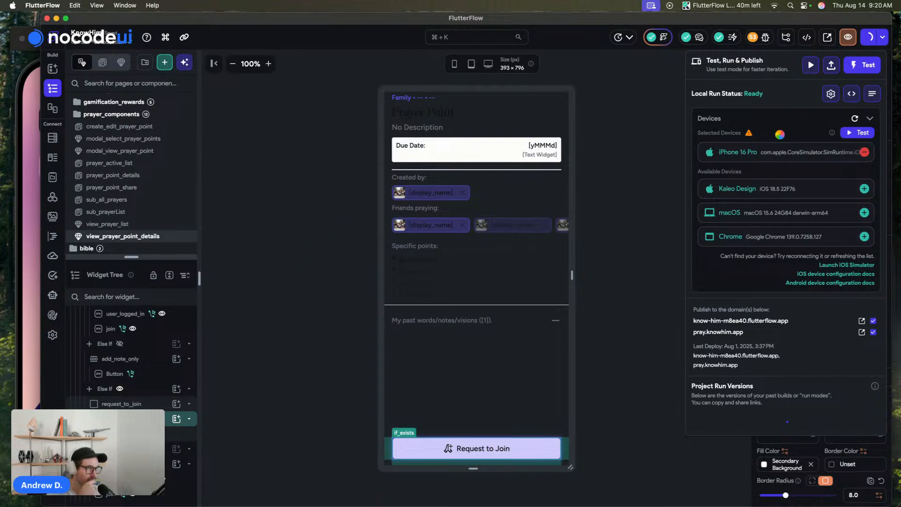
{"action": "mouse_move", "coordinate": [355, 497]}
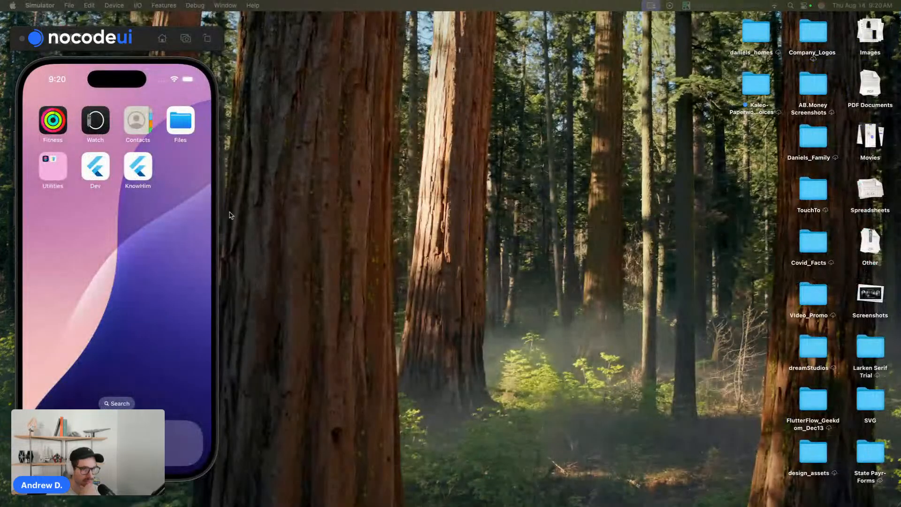
{"action": "mouse_move", "coordinate": [190, 502]}
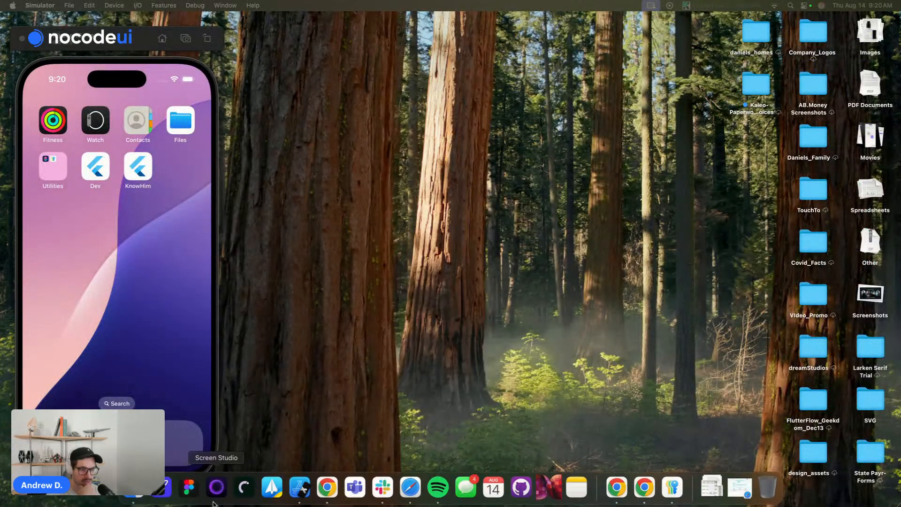
{"action": "left_click", "coordinate": [171, 499]}
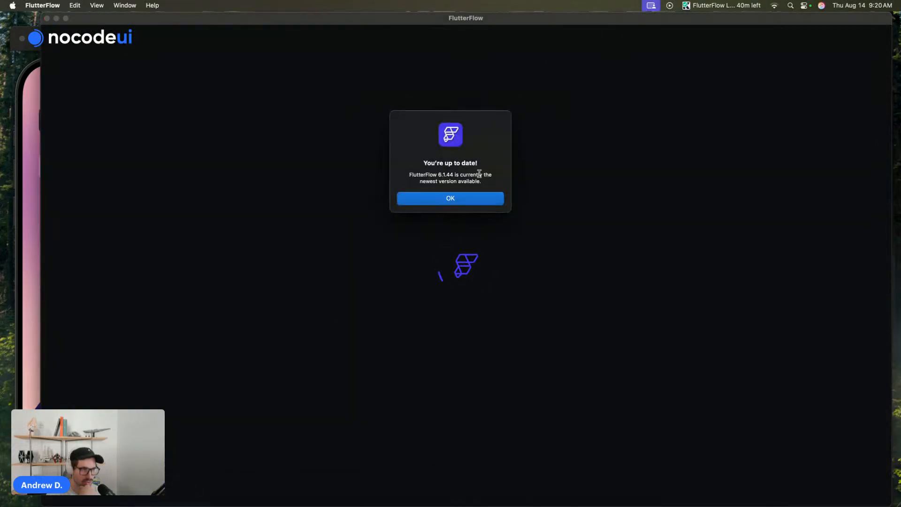
{"action": "left_click", "coordinate": [461, 198]}
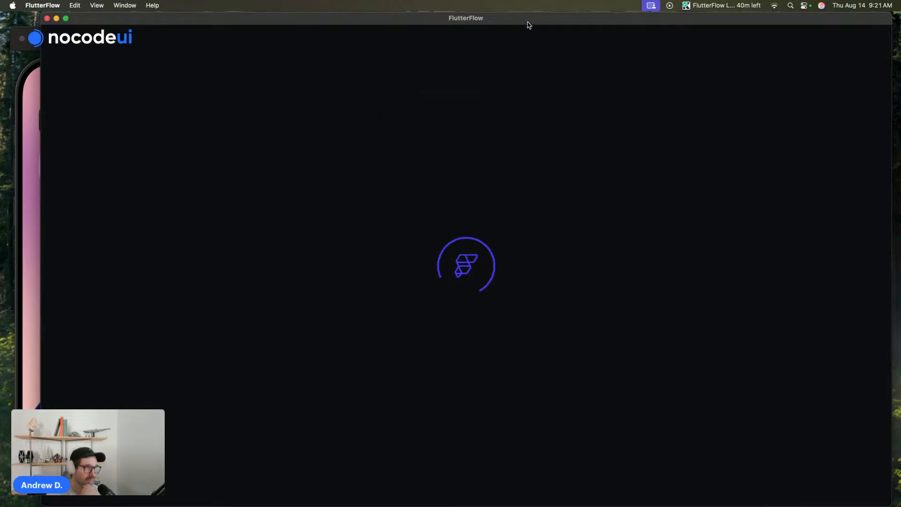
{"action": "left_click_drag", "start_coordinate": [529, 25], "coordinate": [535, 24]}
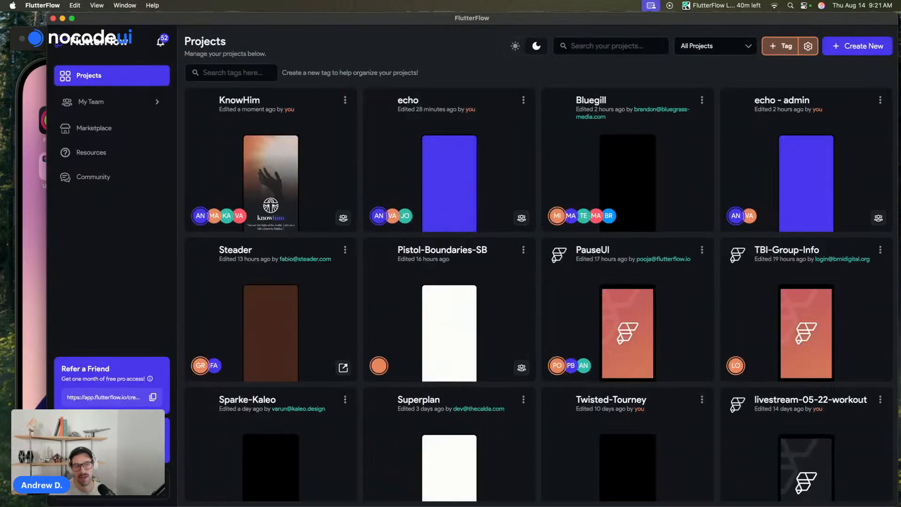
Open the KnowHim project and expand the components folder in its list of pages and components.
{"action": "left_click", "coordinate": [330, 118]}
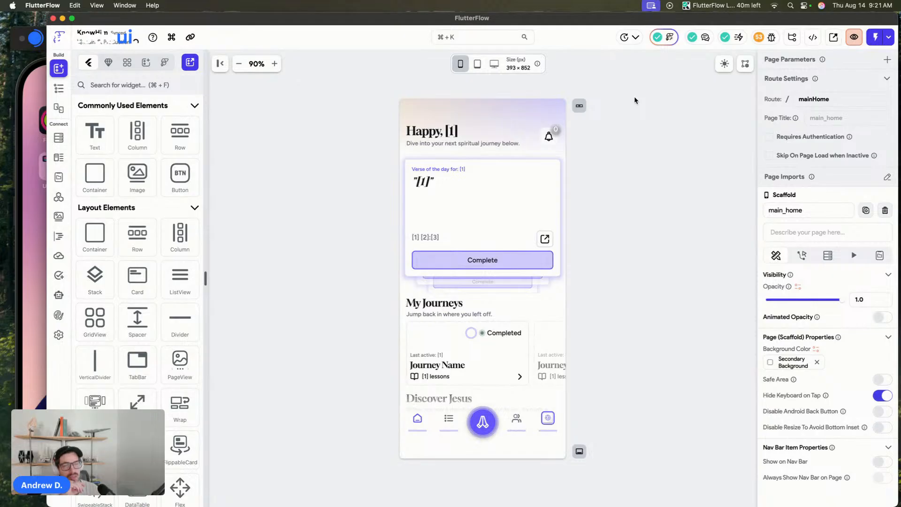
{"action": "left_click", "coordinate": [59, 88]}
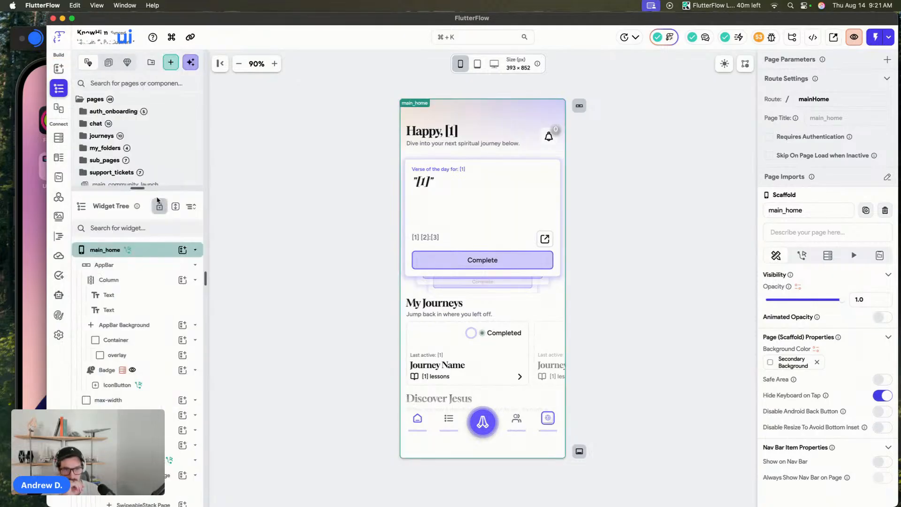
{"action": "scroll", "coordinate": [140, 188], "scroll_direction": "down", "scroll_amount": 4}
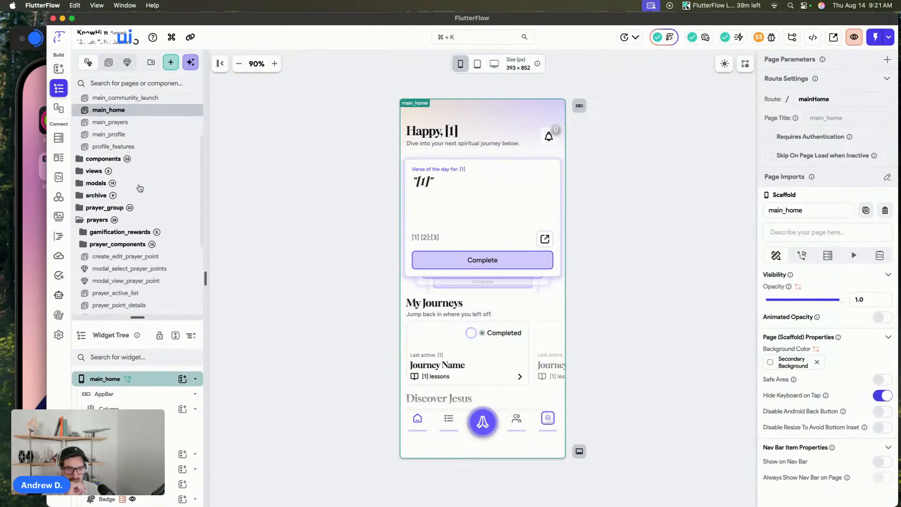
{"action": "left_click", "coordinate": [104, 159]}
Switch the editor to dark mode and open the view_prayer_point_details component.
{"action": "left_click", "coordinate": [261, 156]}
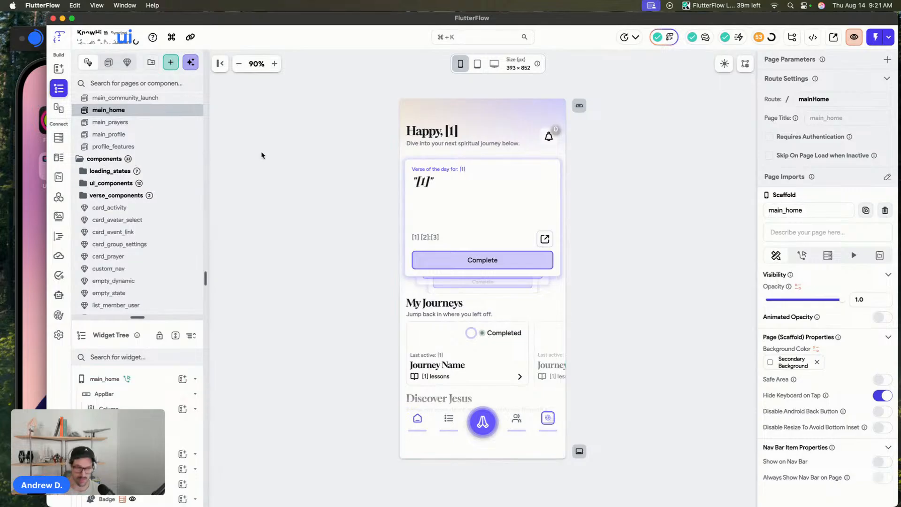
{"action": "key", "text": "super+shift+l"}
{"action": "scroll", "coordinate": [173, 194], "scroll_direction": "down", "scroll_amount": 1}
{"action": "scroll", "coordinate": [173, 194], "scroll_direction": "down", "scroll_amount": 10}
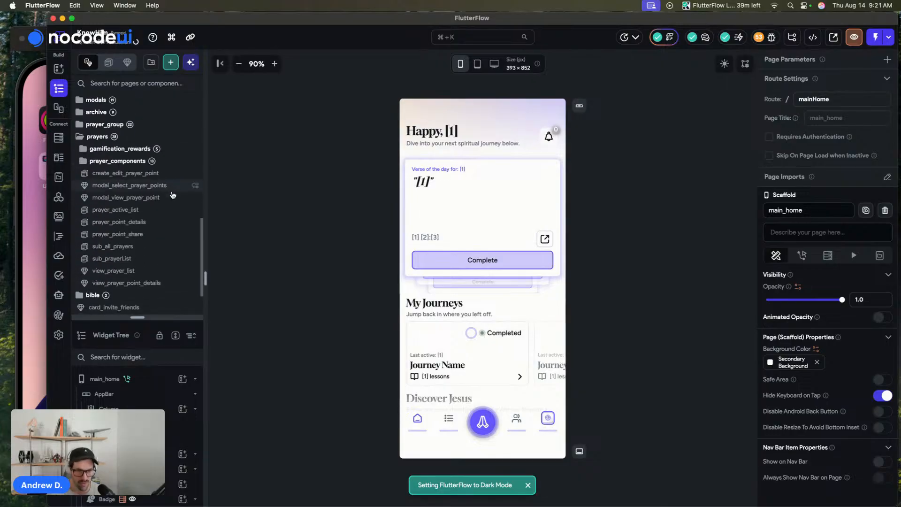
{"action": "left_click", "coordinate": [137, 283]}
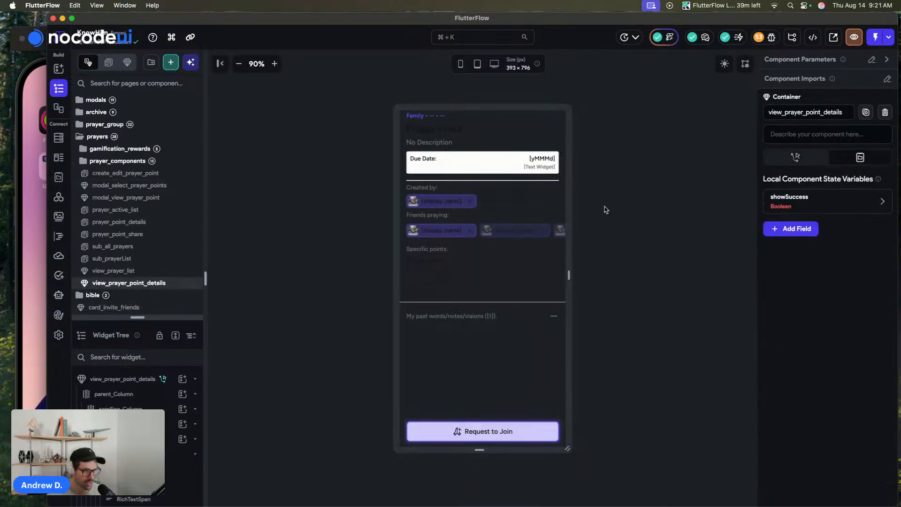
Inspect the visibility condition of the Friends praying row, including its first value's variable source, and leave it without changes.
{"action": "left_click", "coordinate": [480, 229]}
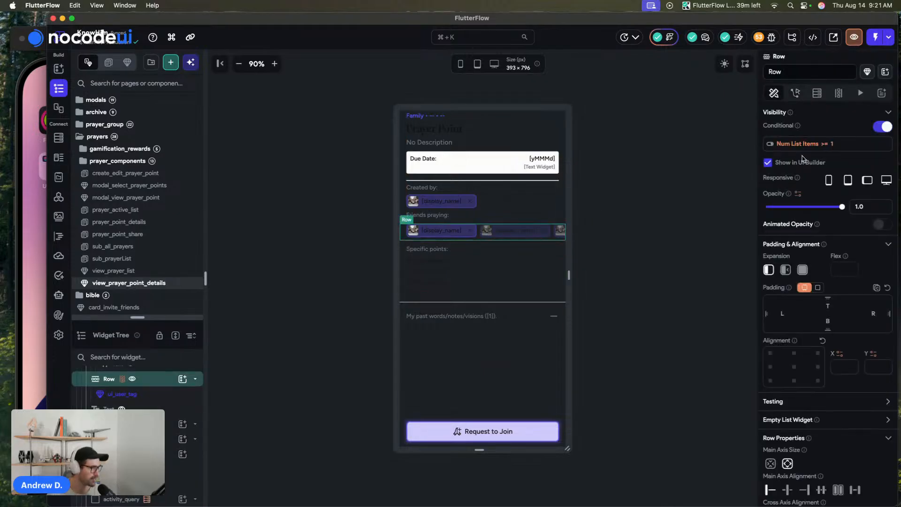
{"action": "left_click", "coordinate": [820, 147]}
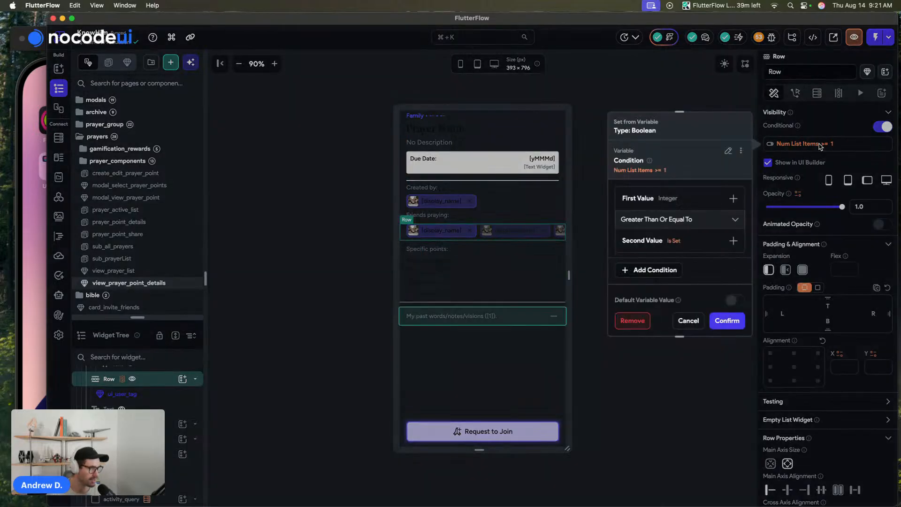
{"action": "left_click", "coordinate": [678, 204]}
{"action": "left_click", "coordinate": [673, 218]}
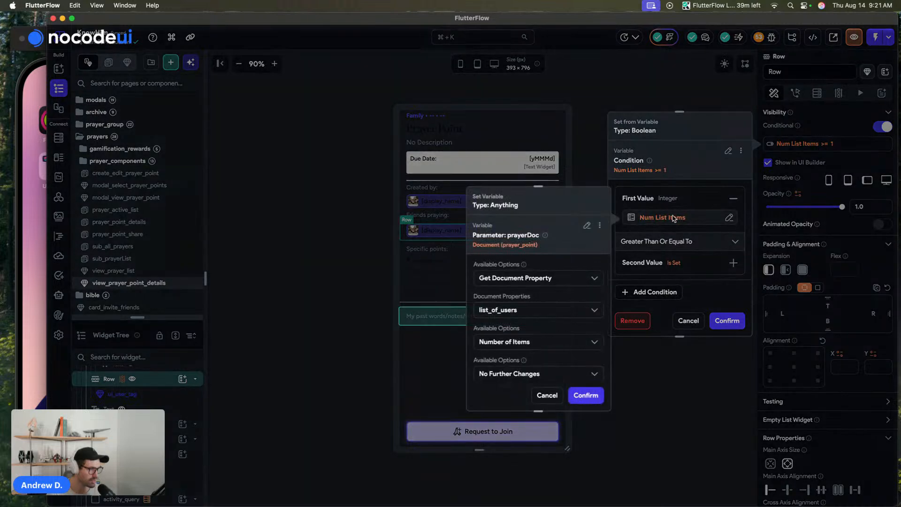
{"action": "key", "text": "Escape"}
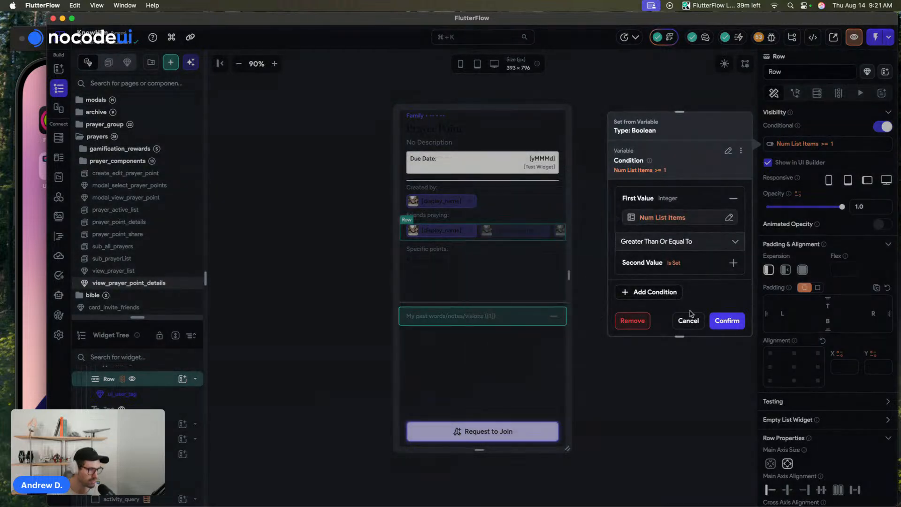
{"action": "left_click", "coordinate": [689, 320]}
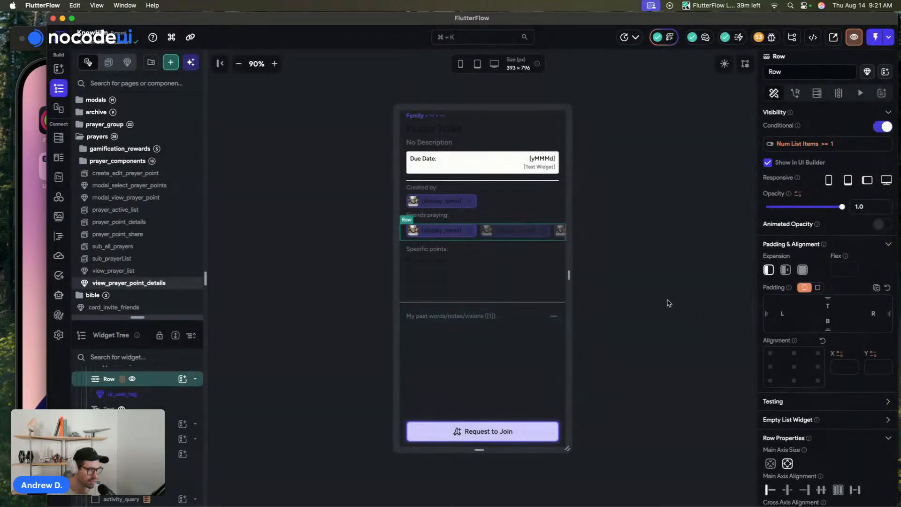
Inspect the visibility settings of the Specific points text, the ListView under it and the due_date container.
{"action": "left_click", "coordinate": [625, 272]}
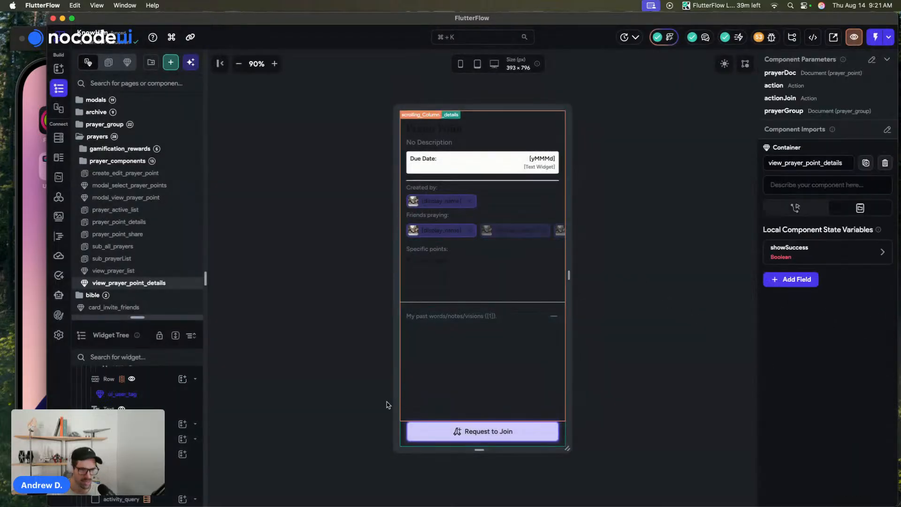
{"action": "left_click", "coordinate": [176, 409]}
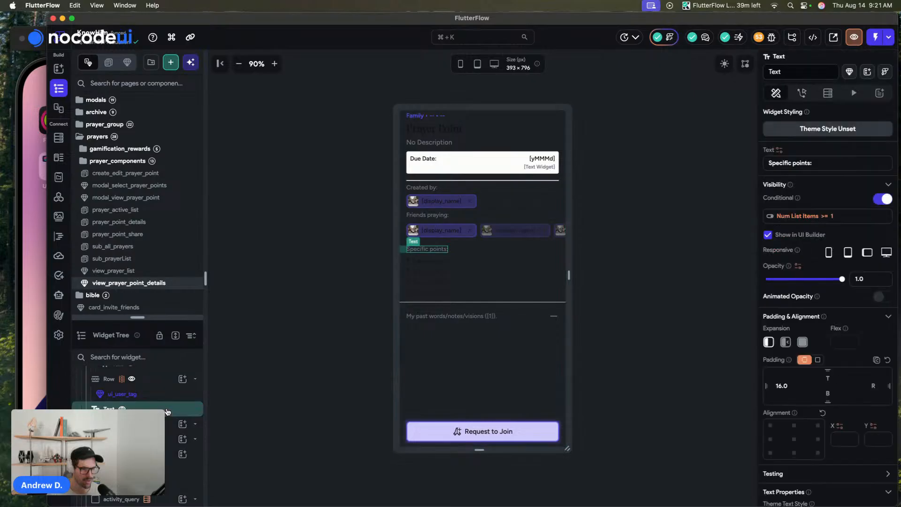
{"action": "left_click", "coordinate": [170, 424]}
{"action": "scroll", "coordinate": [170, 424], "scroll_direction": "up", "scroll_amount": 3}
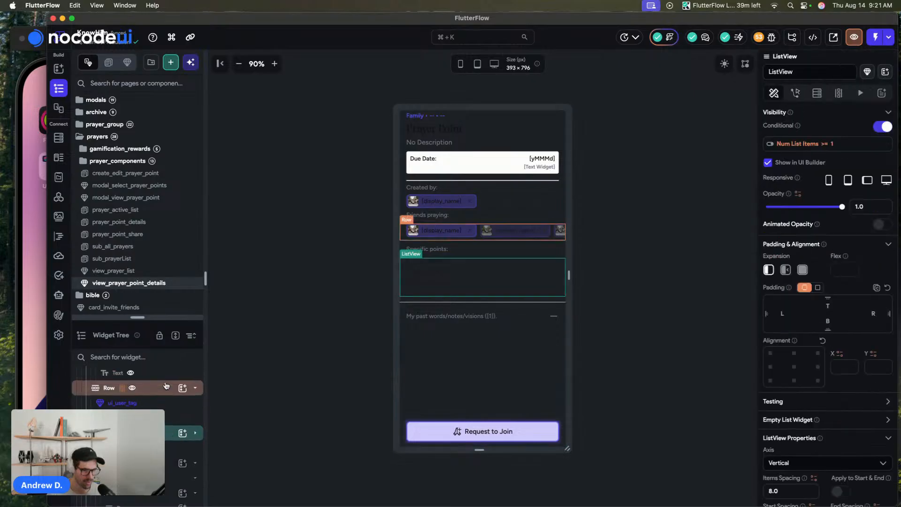
{"action": "scroll", "coordinate": [174, 417], "scroll_direction": "down", "scroll_amount": 2}
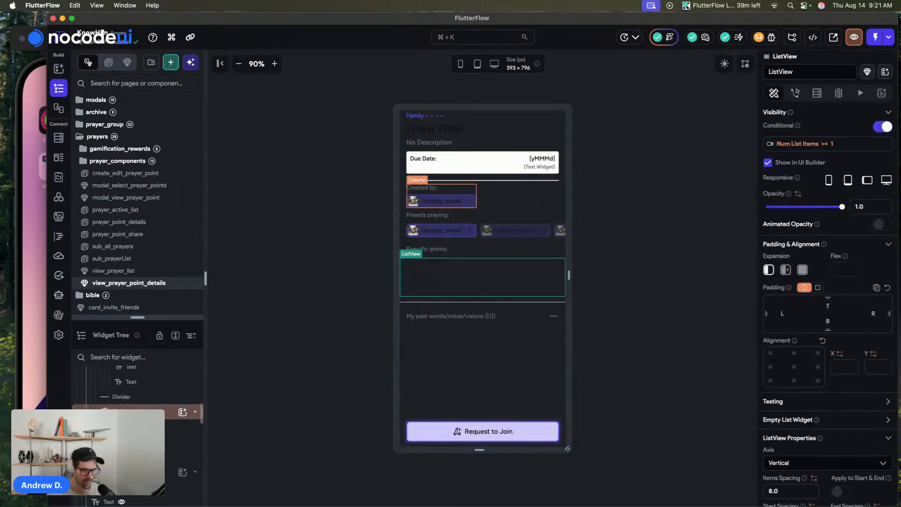
{"action": "left_click", "coordinate": [174, 411]}
{"action": "scroll", "coordinate": [183, 415], "scroll_direction": "up", "scroll_amount": 2}
{"action": "left_click", "coordinate": [141, 402]}
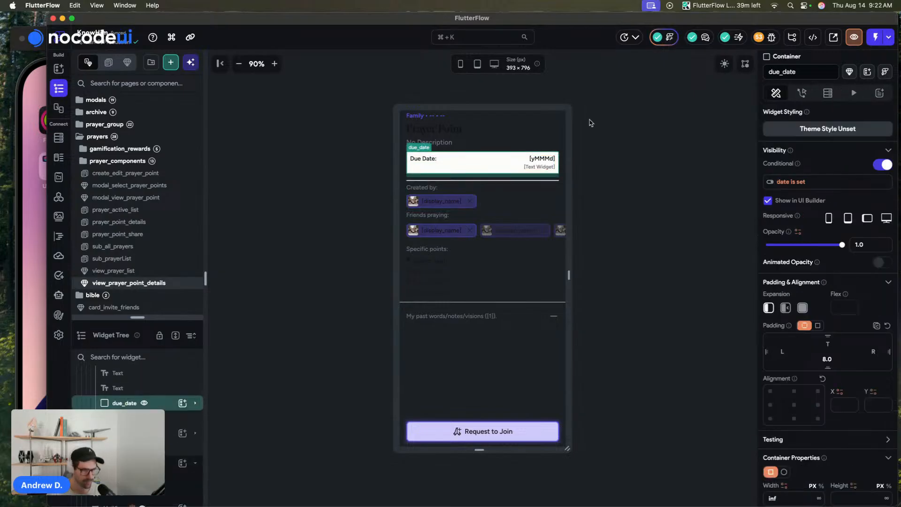
Fetch the connected devices and start a local run on the iPhone 16 Pro simulator.
{"action": "left_click", "coordinate": [889, 38]}
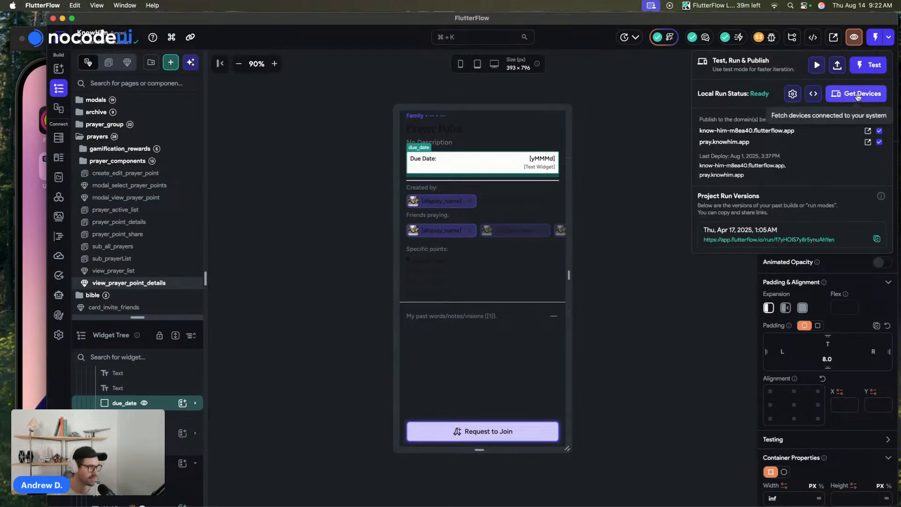
{"action": "left_click", "coordinate": [857, 96]}
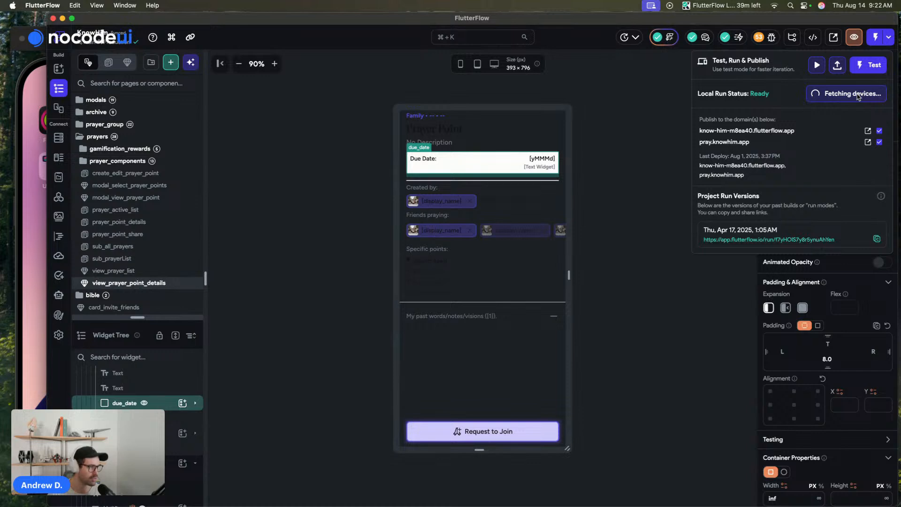
{"action": "left_click", "coordinate": [867, 133]}
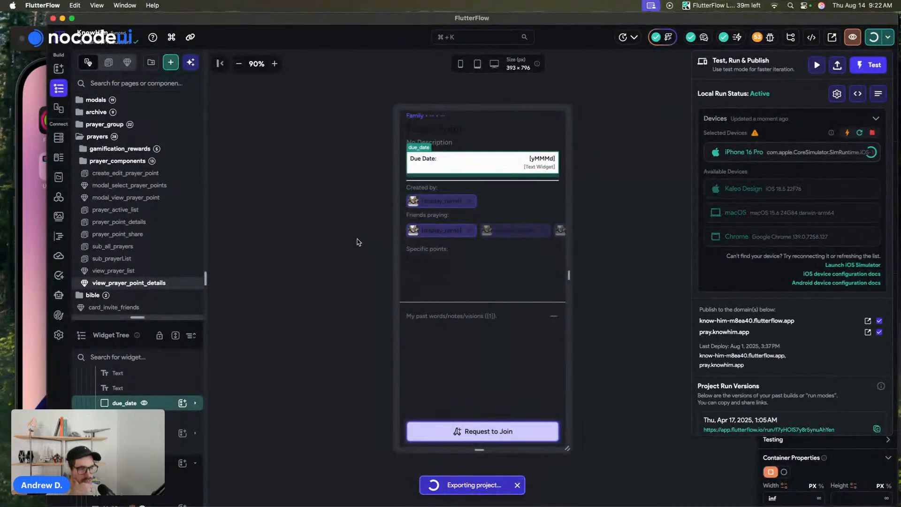
{"action": "left_click", "coordinate": [336, 246]}
Expand the loading_states folder and preview each of its loading components, from loading_home_my_journeys through loading_user_card.
{"action": "scroll", "coordinate": [143, 256], "scroll_direction": "up", "scroll_amount": 5}
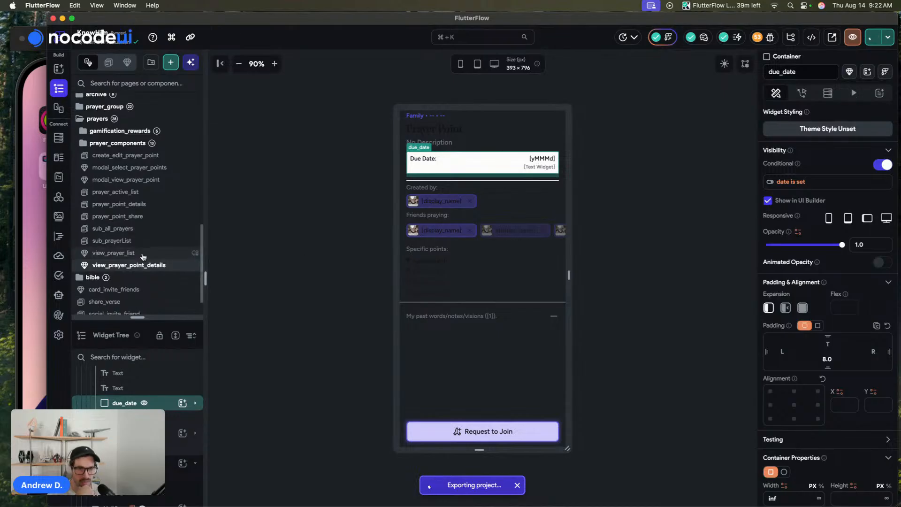
{"action": "scroll", "coordinate": [134, 230], "scroll_direction": "up", "scroll_amount": 4}
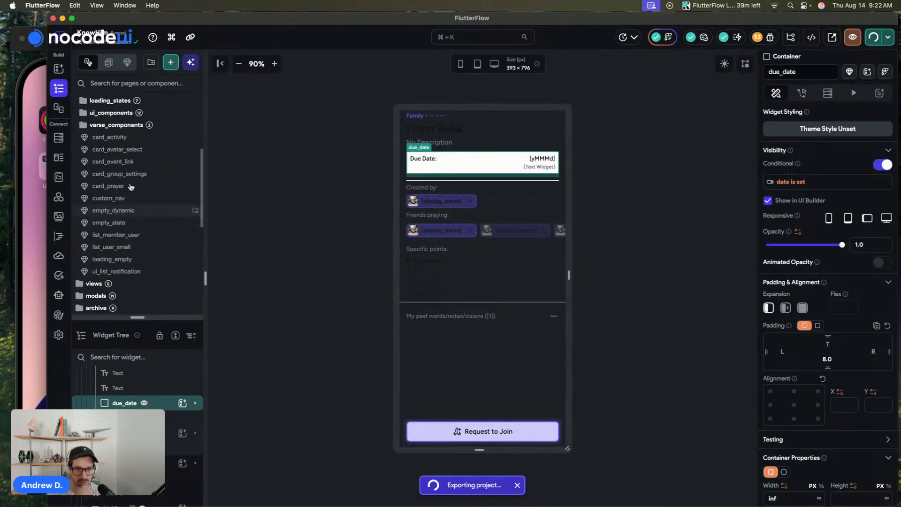
{"action": "scroll", "coordinate": [131, 153], "scroll_direction": "up", "scroll_amount": 2}
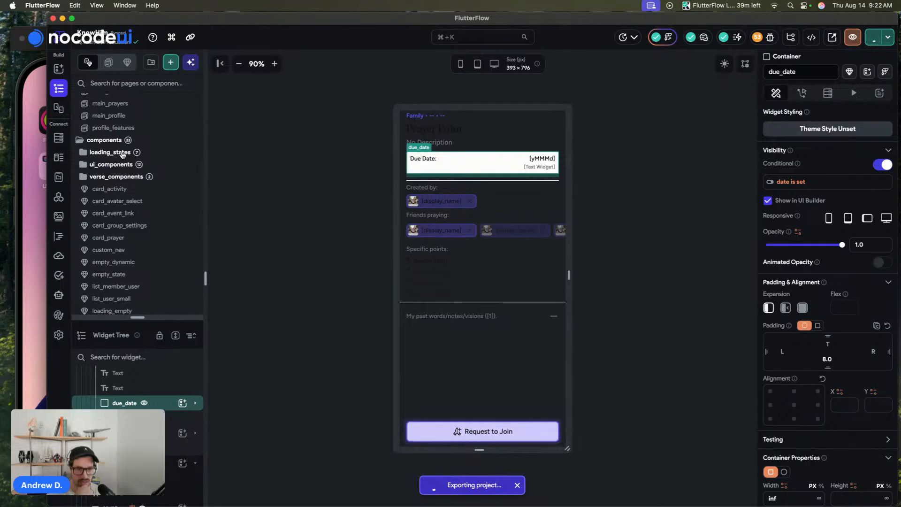
{"action": "left_click", "coordinate": [123, 152]}
{"action": "left_click", "coordinate": [170, 165]}
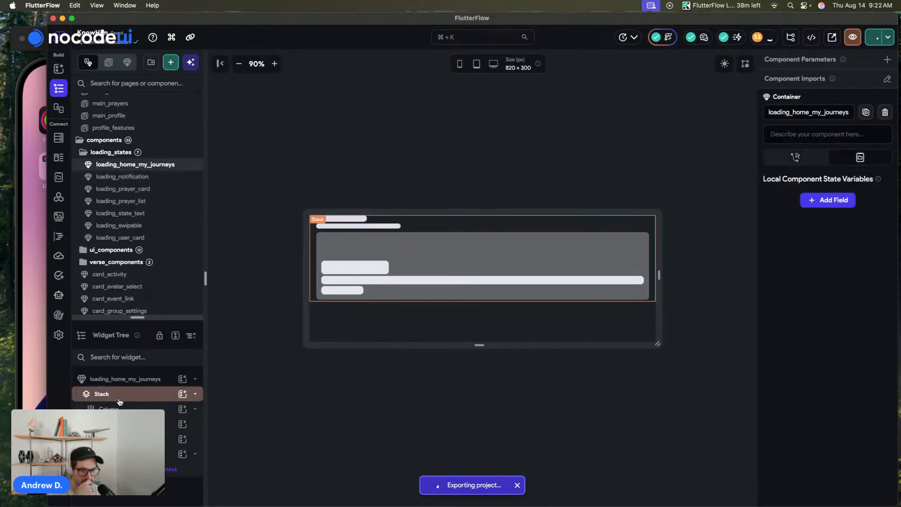
{"action": "left_click", "coordinate": [149, 177]}
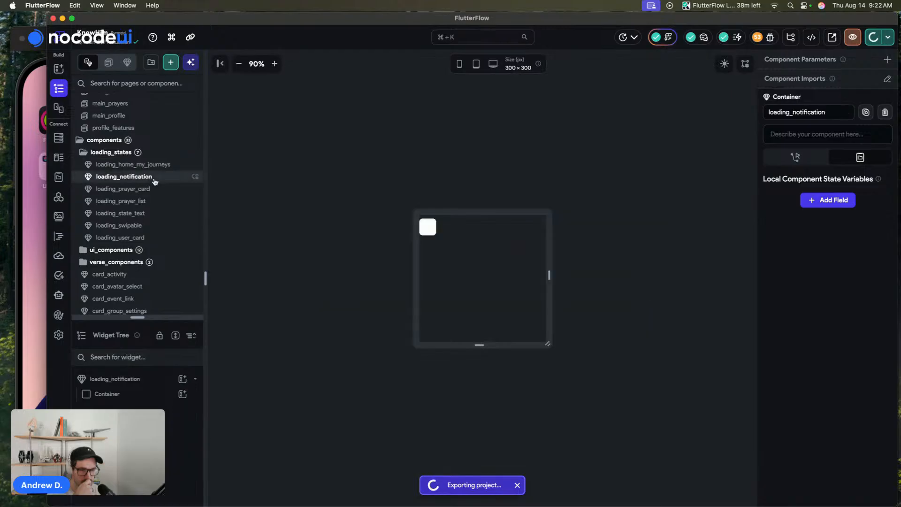
{"action": "left_click", "coordinate": [159, 189]}
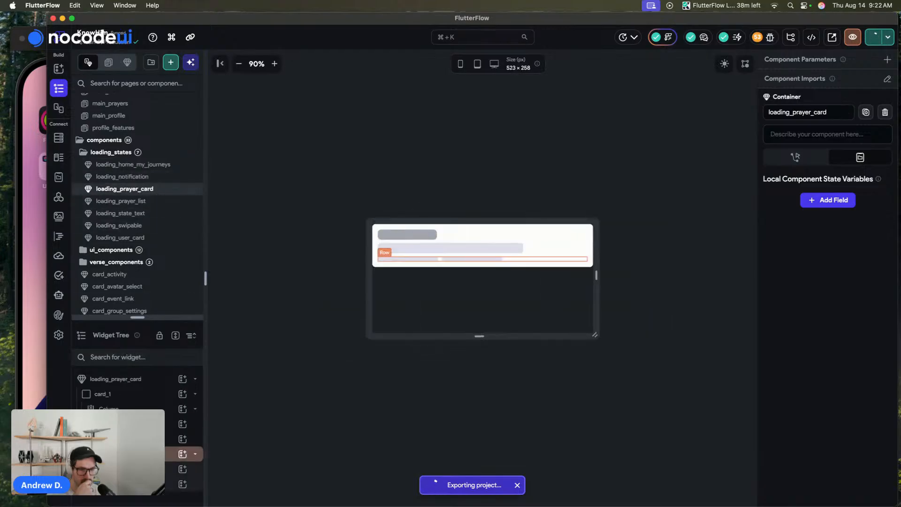
{"action": "left_click", "coordinate": [155, 200]}
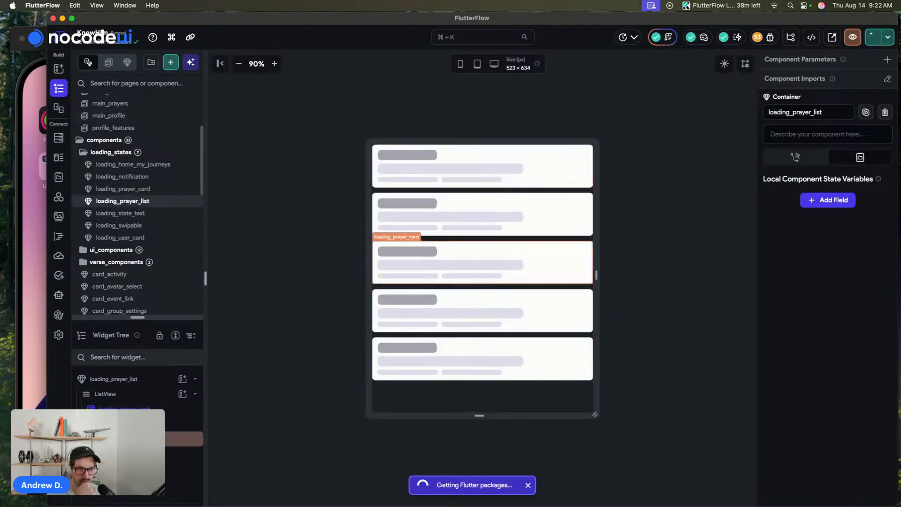
{"action": "left_click", "coordinate": [154, 213]}
{"action": "left_click", "coordinate": [155, 225]}
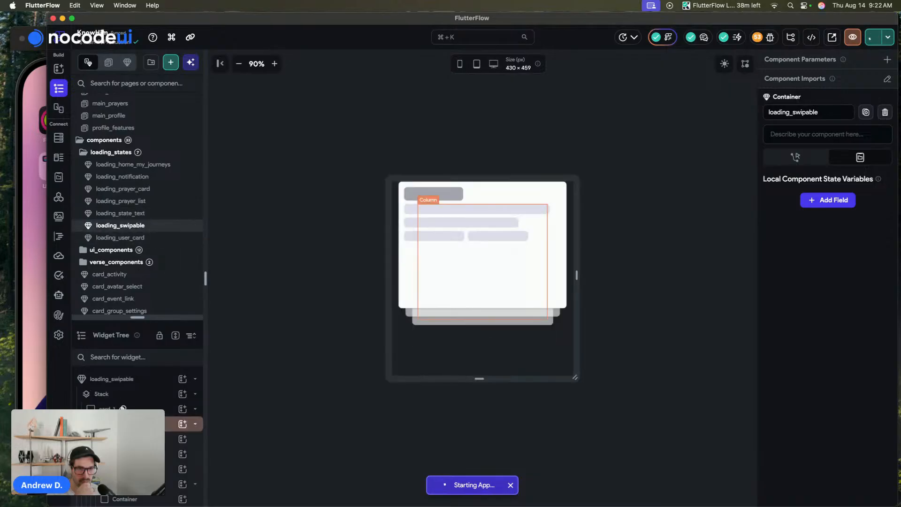
{"action": "left_click", "coordinate": [105, 408]}
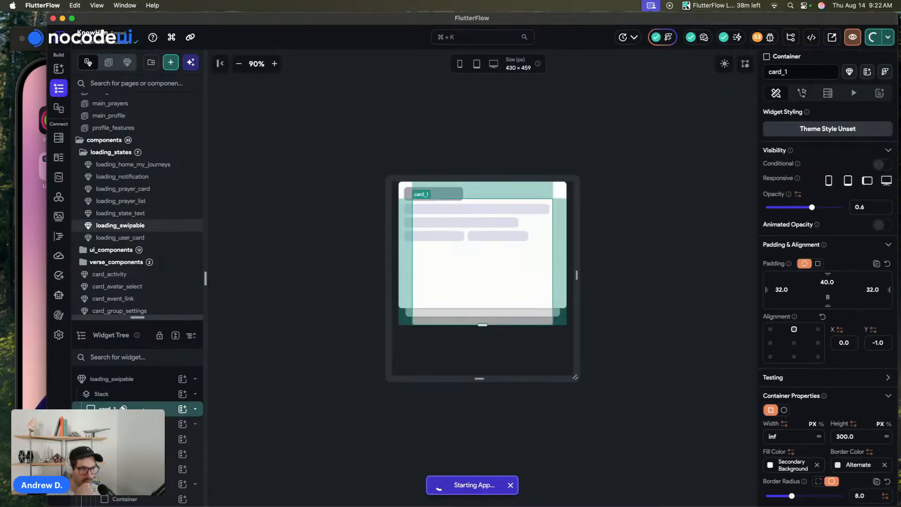
{"action": "left_click", "coordinate": [151, 237]}
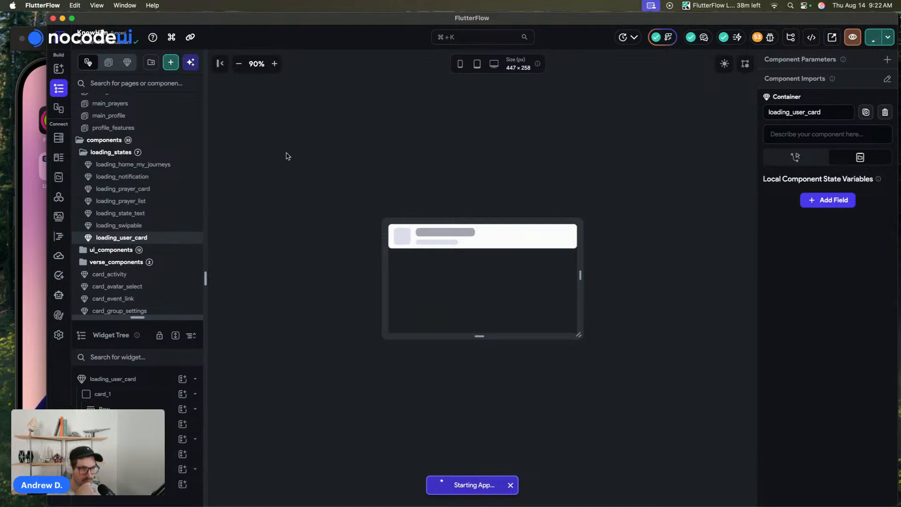
Open loading_prayer_card from its first instance inside loading_prayer_list and select the card_1 container.
{"action": "left_click", "coordinate": [150, 202]}
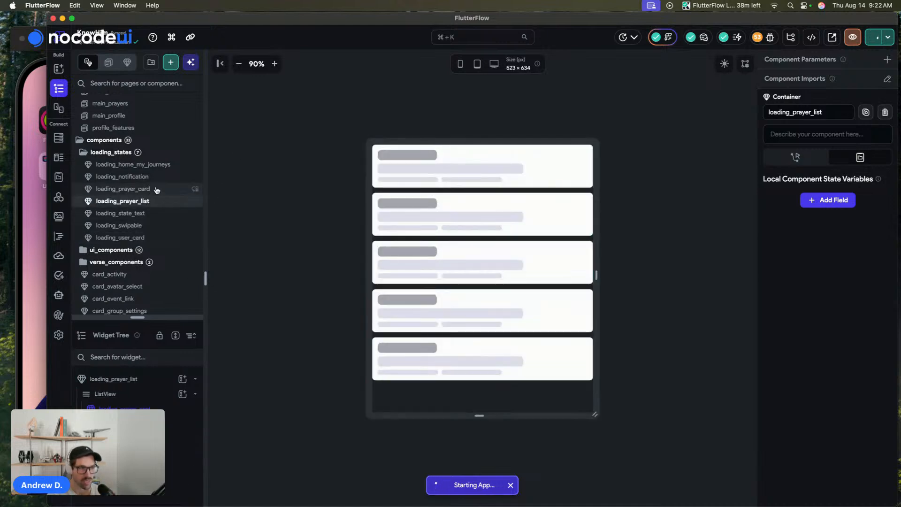
{"action": "left_click", "coordinate": [156, 188]}
{"action": "left_click", "coordinate": [157, 202]}
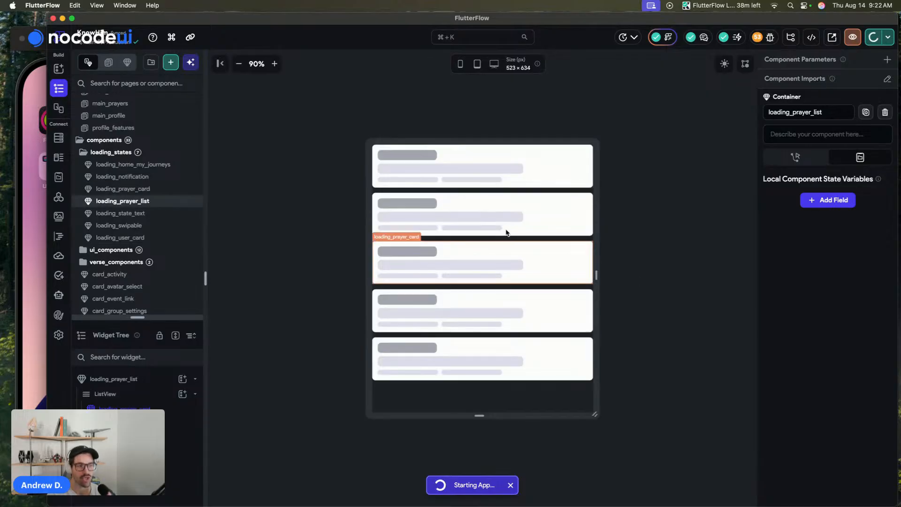
{"action": "left_click", "coordinate": [145, 395]}
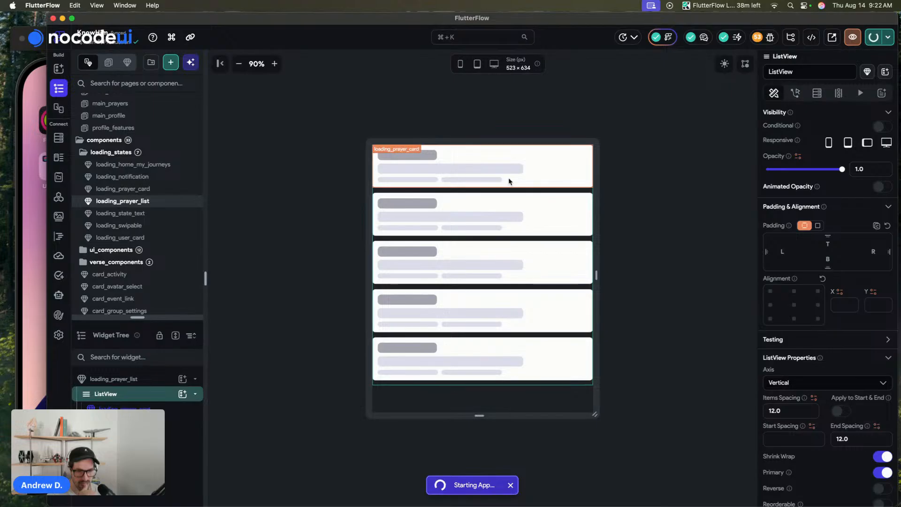
{"action": "left_click", "coordinate": [510, 181]}
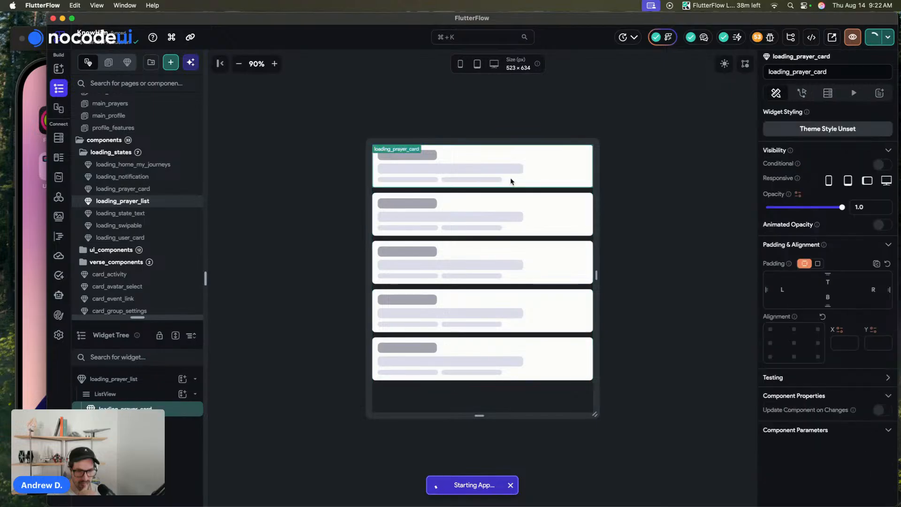
{"action": "double_click", "coordinate": [452, 172]}
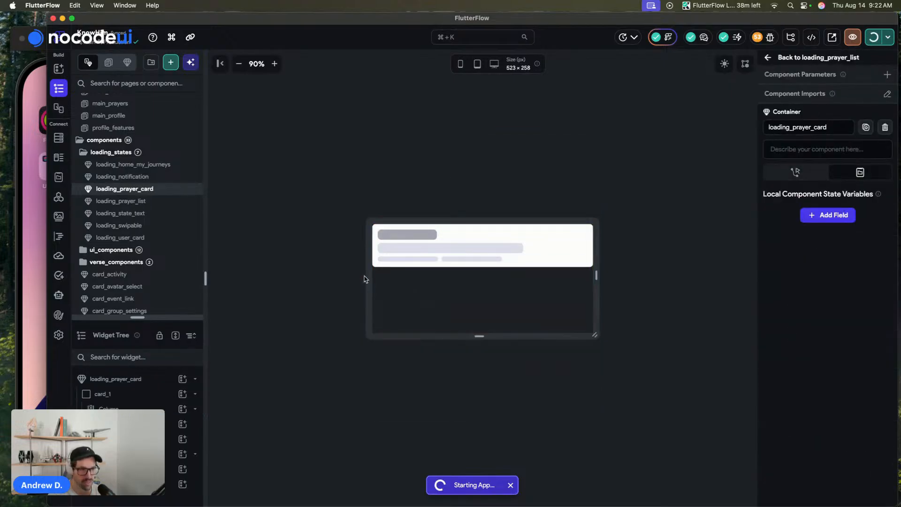
{"action": "left_click", "coordinate": [370, 252]}
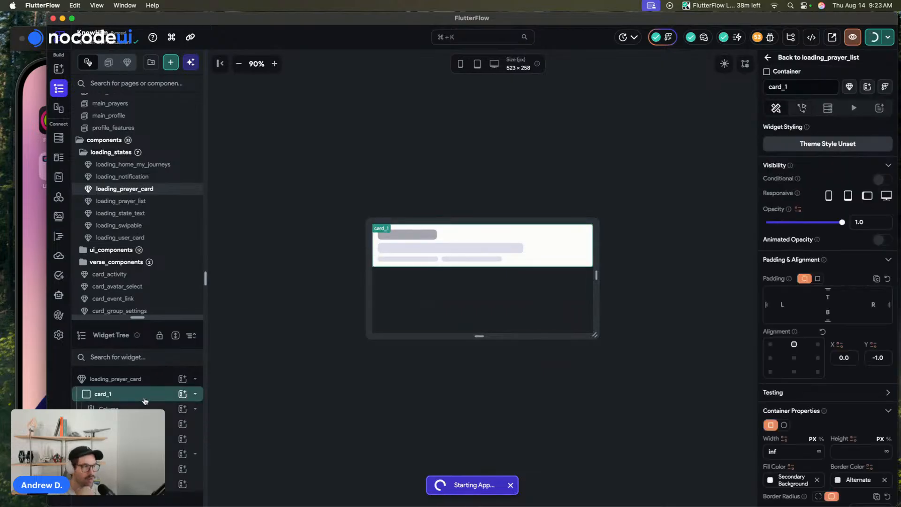
Add a Shimmer animation on page load to card_1 and preview it.
{"action": "left_click", "coordinate": [854, 108]}
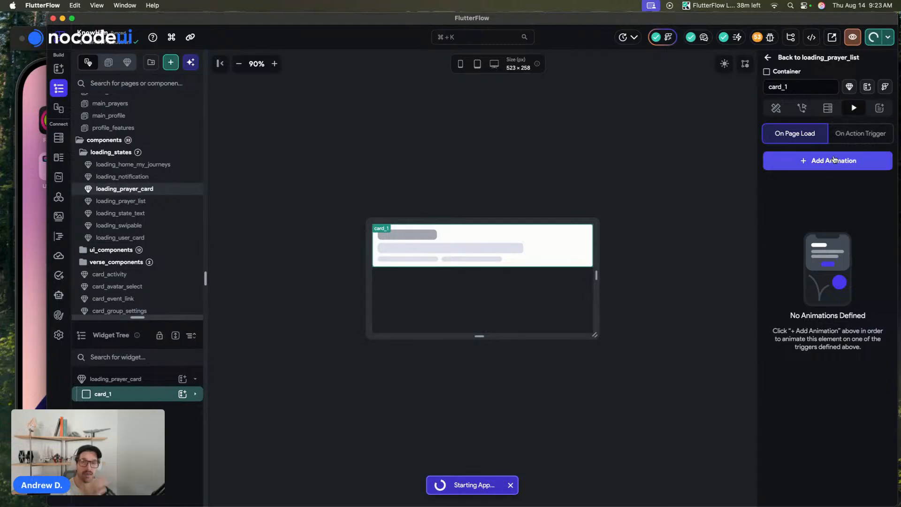
{"action": "left_click", "coordinate": [833, 159]}
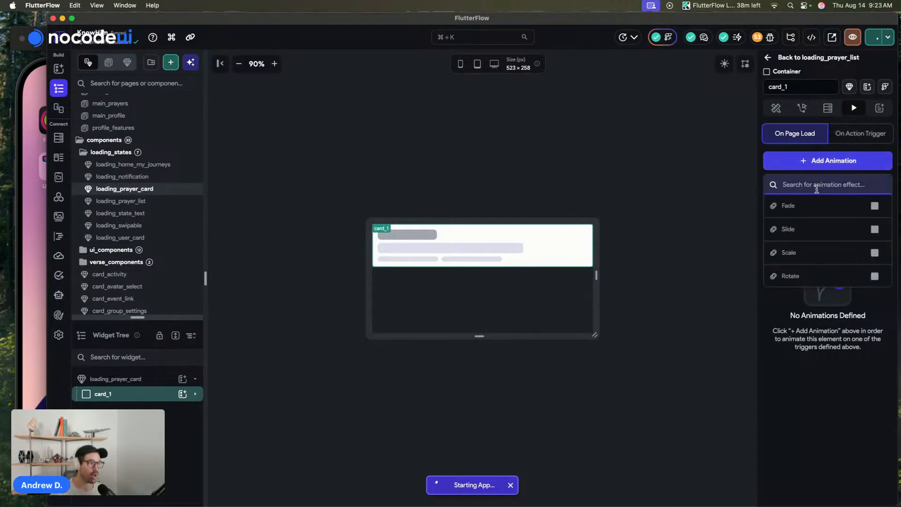
{"action": "scroll", "coordinate": [819, 247], "scroll_direction": "down", "scroll_amount": 3}
{"action": "scroll", "coordinate": [818, 246], "scroll_direction": "down", "scroll_amount": 4}
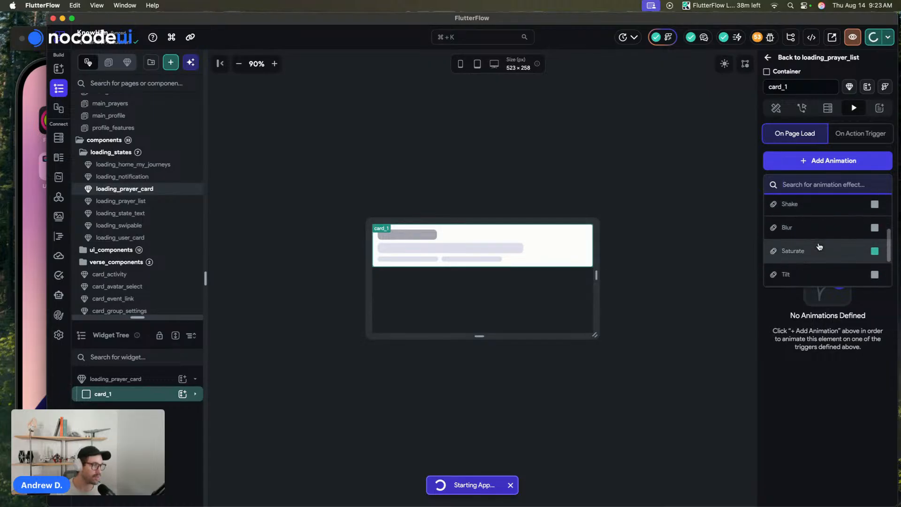
{"action": "left_click", "coordinate": [819, 258]}
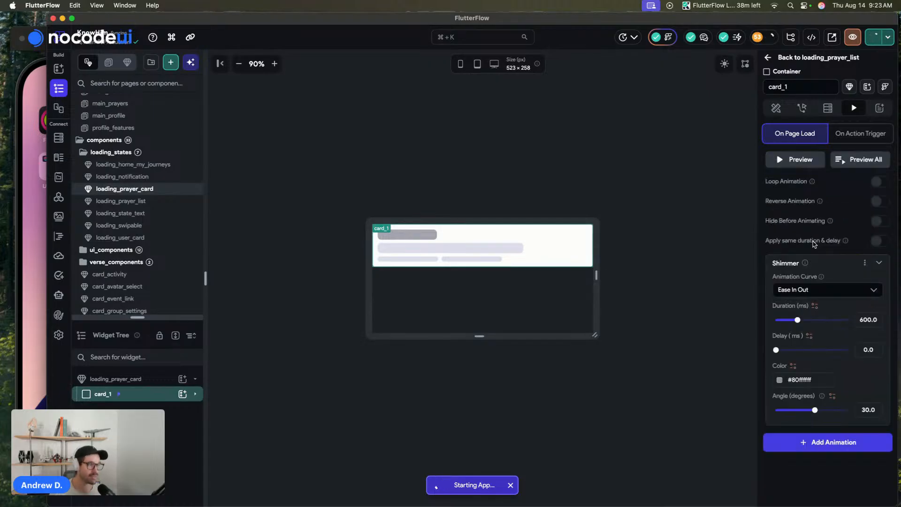
{"action": "left_click", "coordinate": [817, 161]}
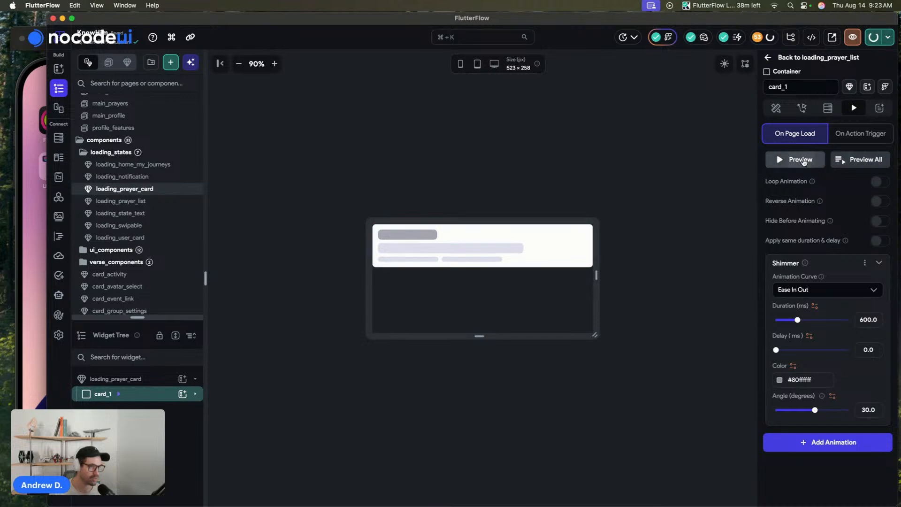
{"action": "left_click", "coordinate": [803, 162]}
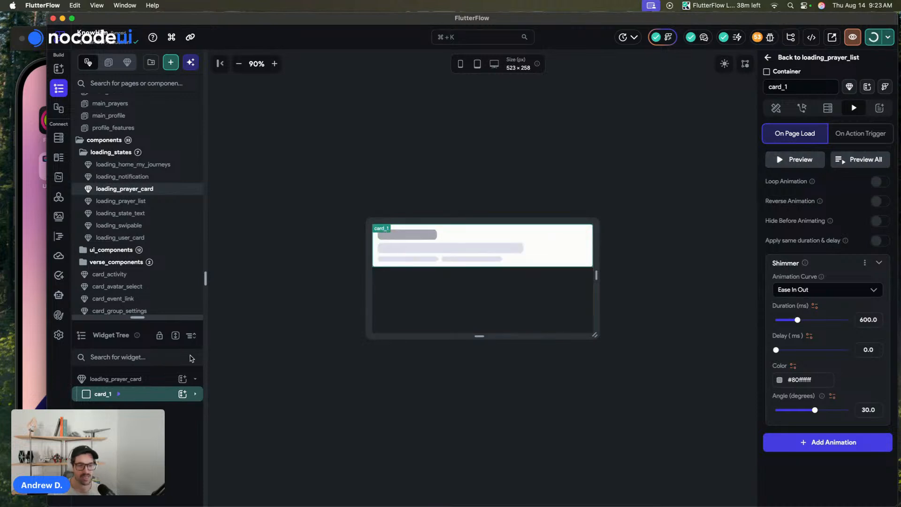
Copy the Shimmer animation from card_1 and delete it from that container.
{"action": "left_click", "coordinate": [139, 397]}
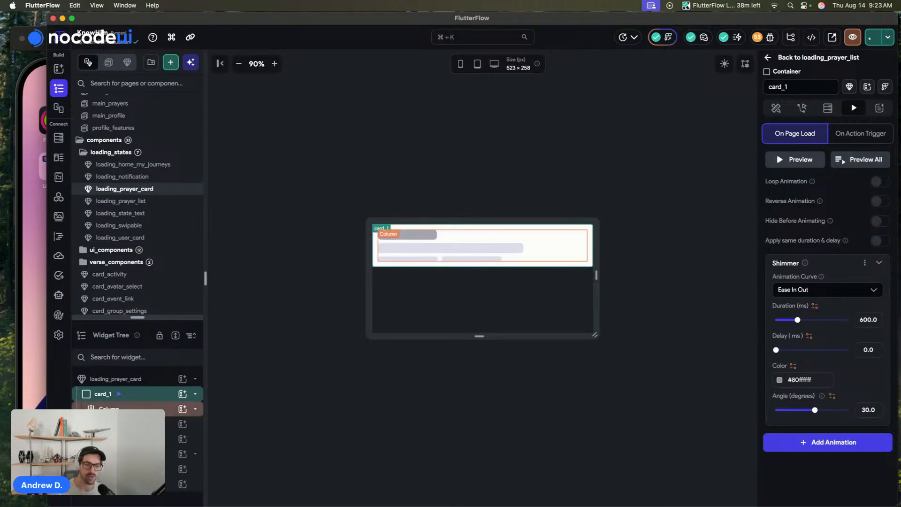
{"action": "left_click", "coordinate": [135, 408]}
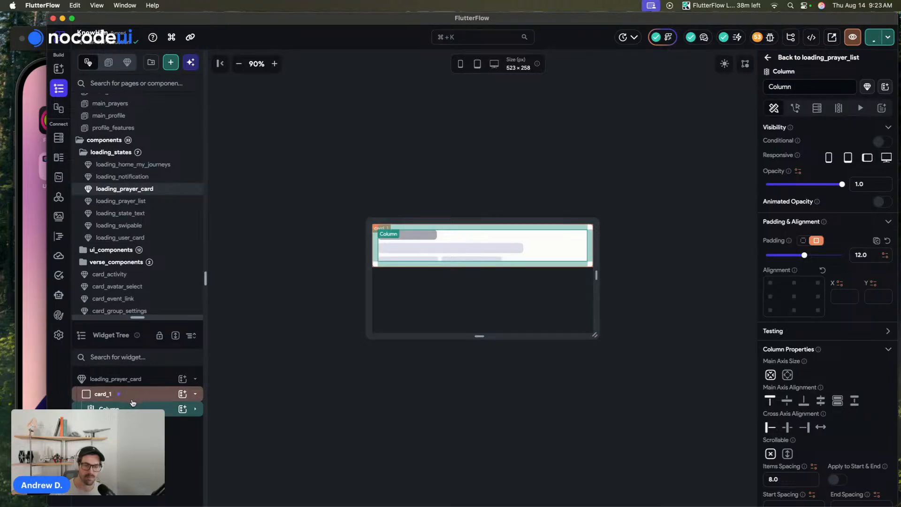
{"action": "left_click", "coordinate": [157, 399]}
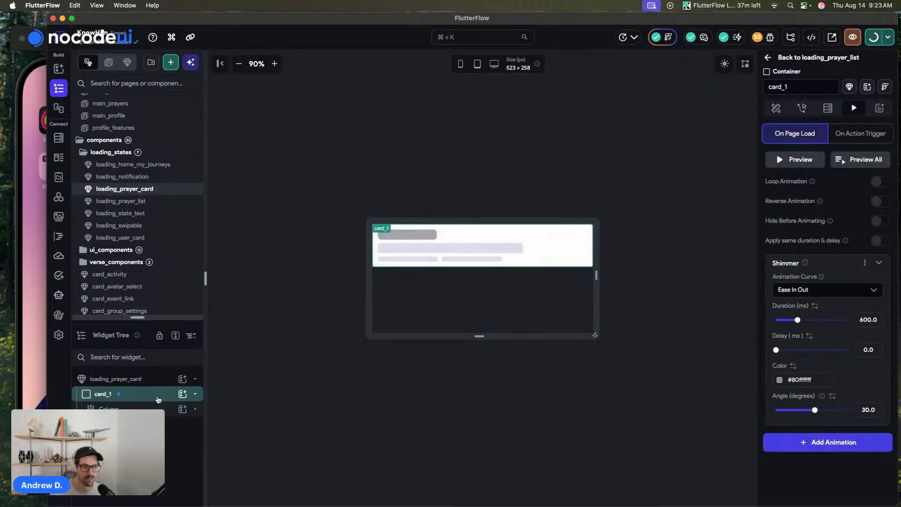
{"action": "left_click", "coordinate": [867, 261]}
{"action": "left_click", "coordinate": [814, 283]}
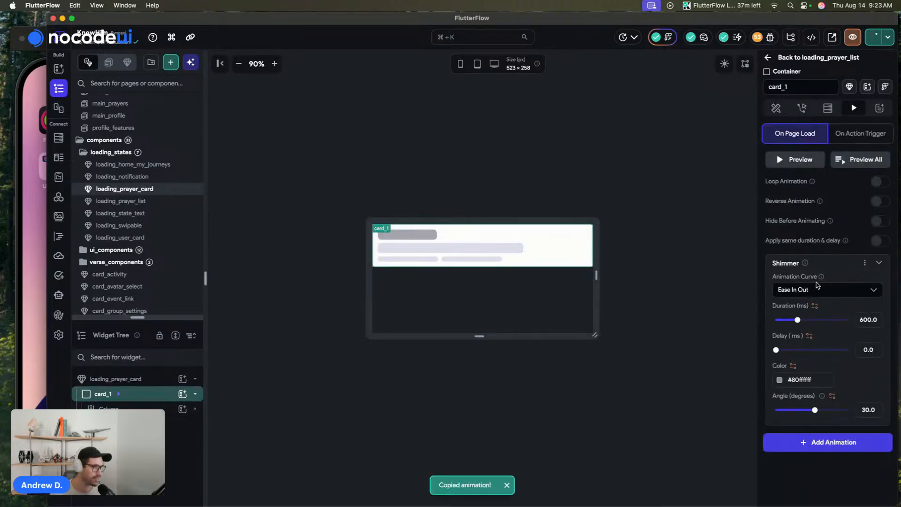
{"action": "left_click", "coordinate": [863, 262]}
{"action": "left_click", "coordinate": [819, 299]}
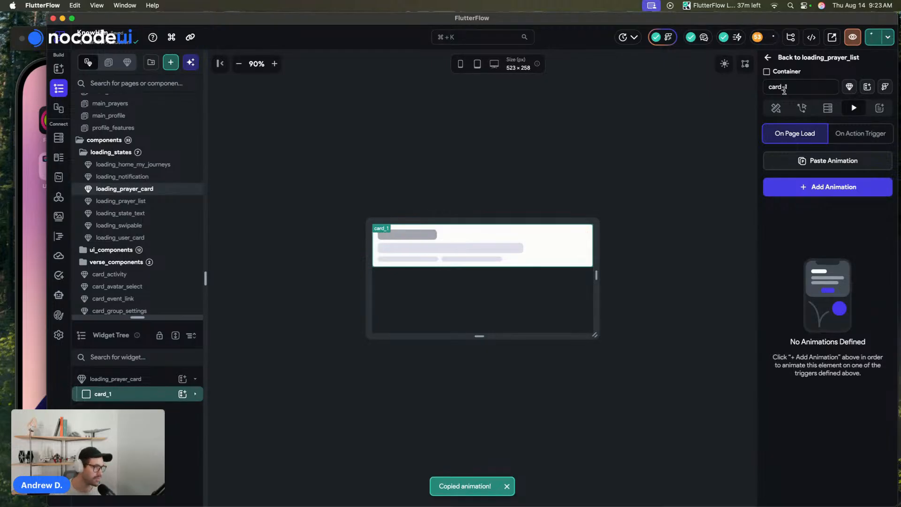
Check card_1's container properties and wrap card_1 in a Stack.
{"action": "left_click", "coordinate": [775, 107]}
{"action": "scroll", "coordinate": [825, 309], "scroll_direction": "down", "scroll_amount": 3}
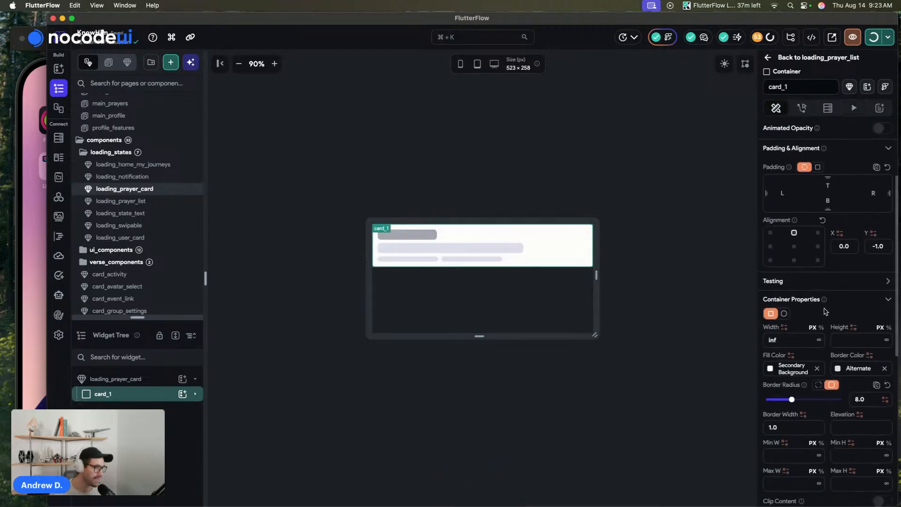
{"action": "scroll", "coordinate": [848, 329], "scroll_direction": "down", "scroll_amount": 1}
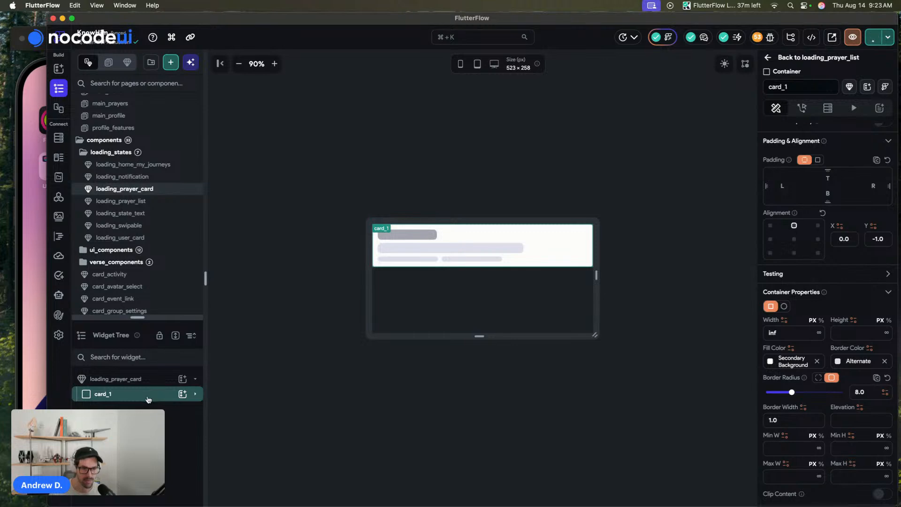
{"action": "key", "text": "super+b"}
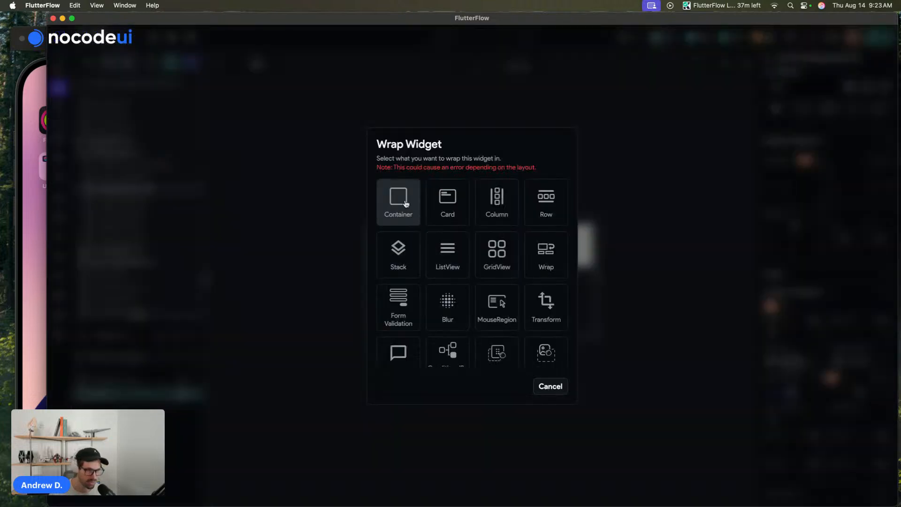
{"action": "left_click", "coordinate": [403, 267]}
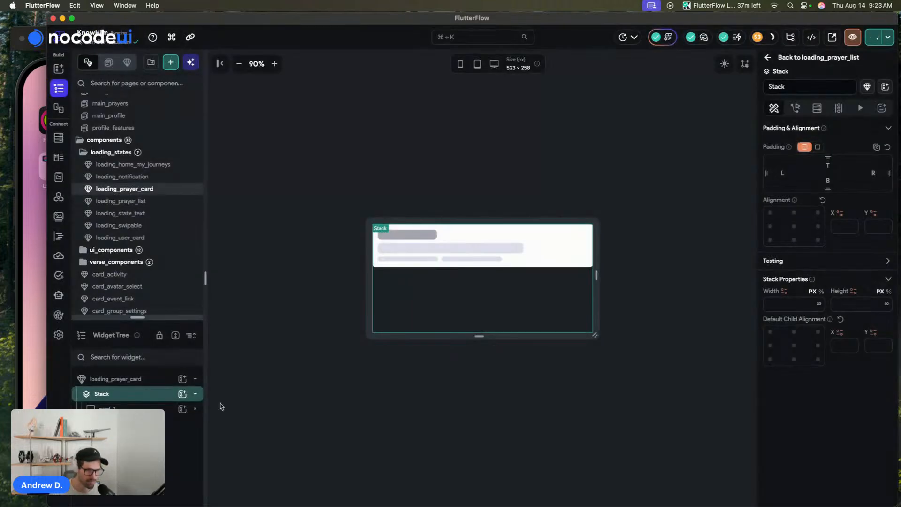
Add a Container to the Stack over card_1, with a height of 102 px and infinite width.
{"action": "left_click", "coordinate": [140, 406]}
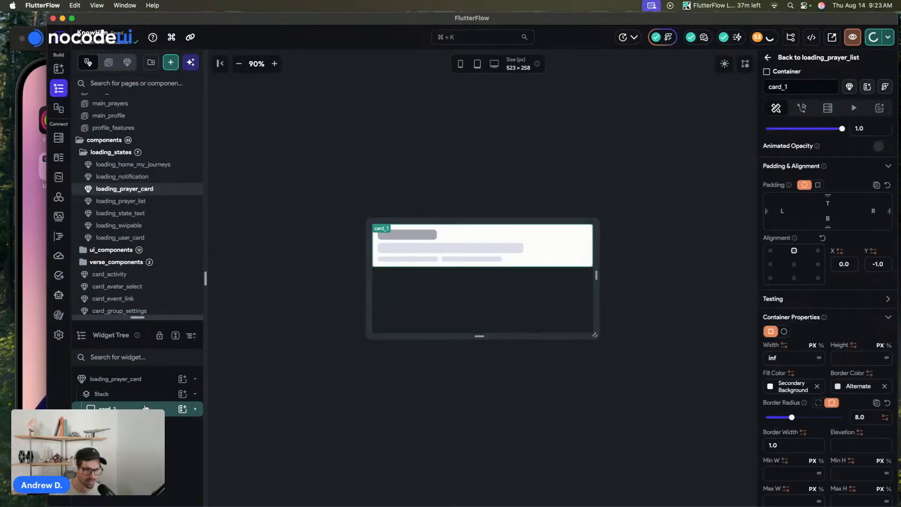
{"action": "left_click", "coordinate": [183, 395]}
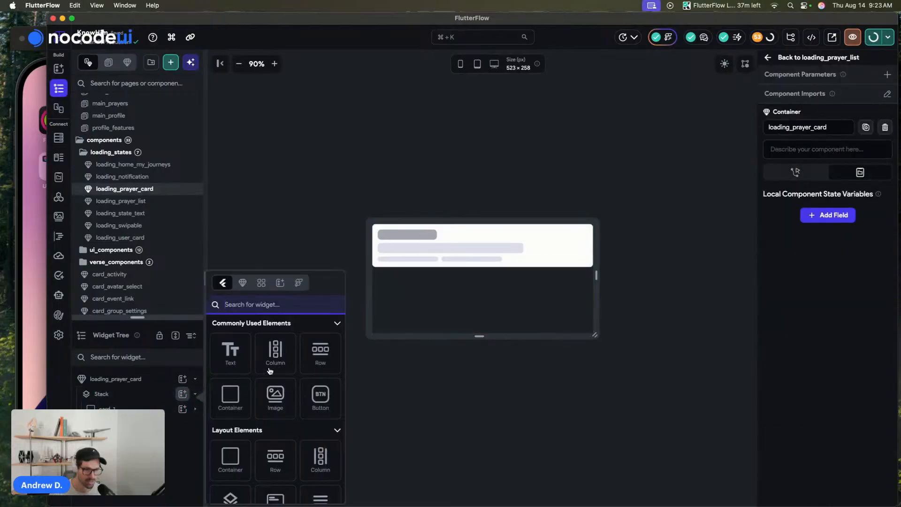
{"action": "left_click", "coordinate": [234, 400]}
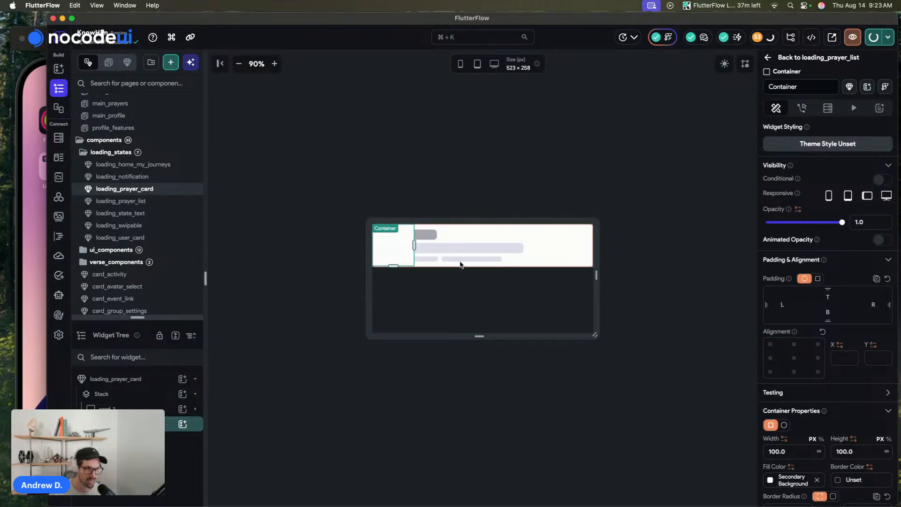
{"action": "left_click", "coordinate": [870, 449]}
{"action": "key", "text": "Up"}
{"action": "key", "text": "Up"}
{"action": "left_click", "coordinate": [820, 453]}
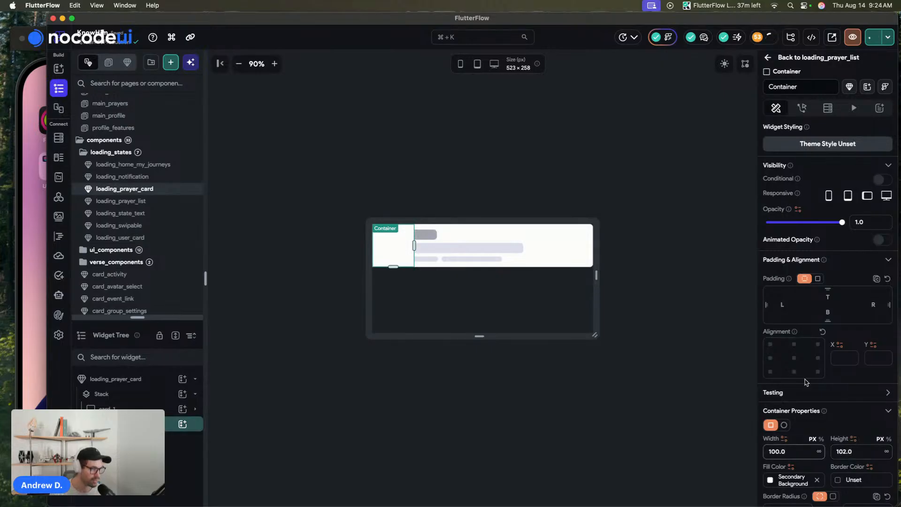
{"action": "scroll", "coordinate": [815, 428], "scroll_direction": "down", "scroll_amount": 1}
{"action": "left_click", "coordinate": [819, 433]}
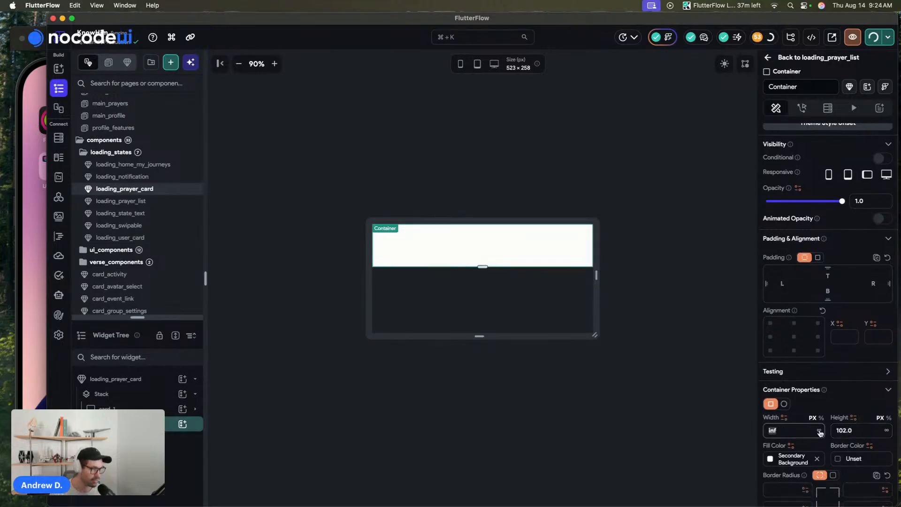
Set the new overlay container's fill color to the theme color Accent 4 and browse the remaining theme colors.
{"action": "scroll", "coordinate": [793, 404], "scroll_direction": "down", "scroll_amount": 4}
{"action": "left_click", "coordinate": [771, 382]}
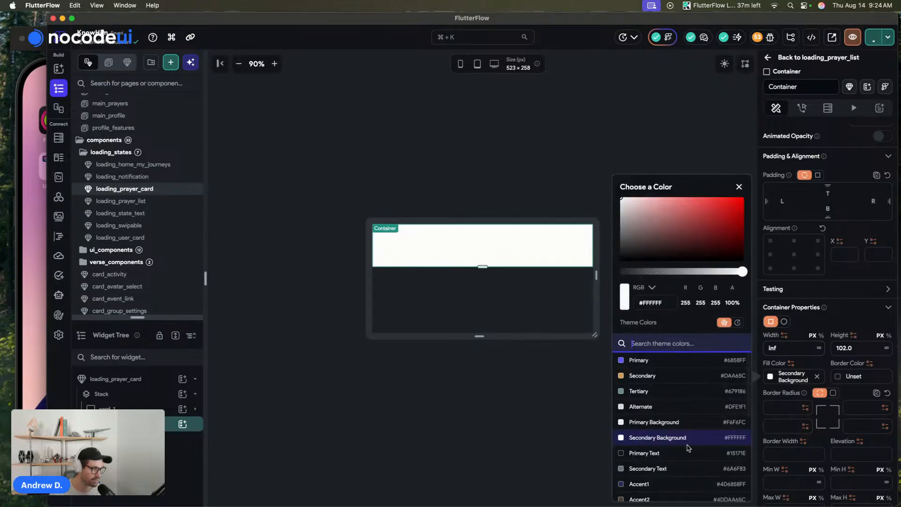
{"action": "scroll", "coordinate": [676, 441], "scroll_direction": "down", "scroll_amount": 2}
{"action": "scroll", "coordinate": [672, 434], "scroll_direction": "down", "scroll_amount": 2}
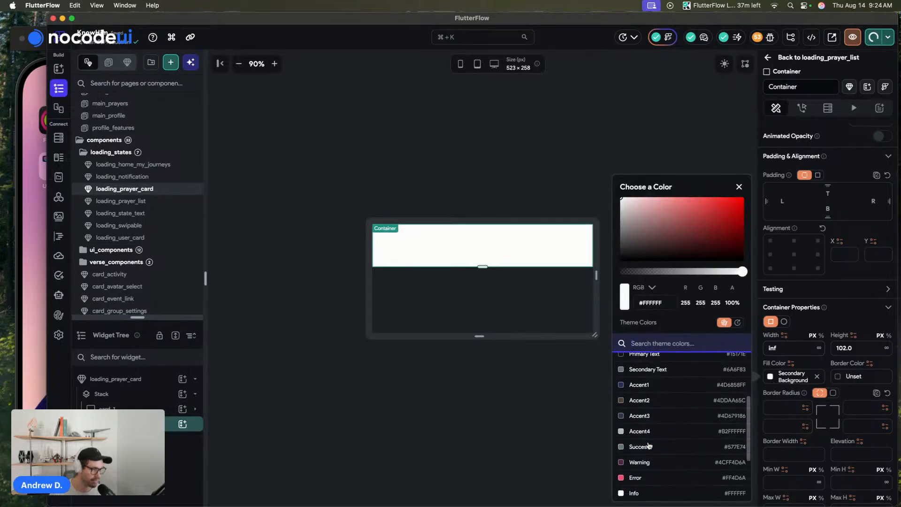
{"action": "left_click", "coordinate": [644, 431]}
{"action": "scroll", "coordinate": [645, 434], "scroll_direction": "down", "scroll_amount": 4}
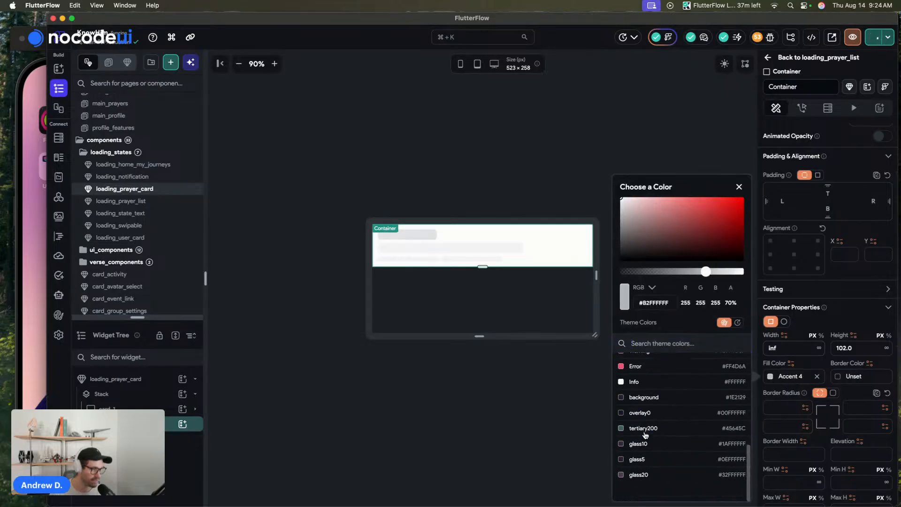
Set the overlay container's fill color to the glass5 theme color and preview its On Page Load shimmer animation.
{"action": "left_click", "coordinate": [637, 478]}
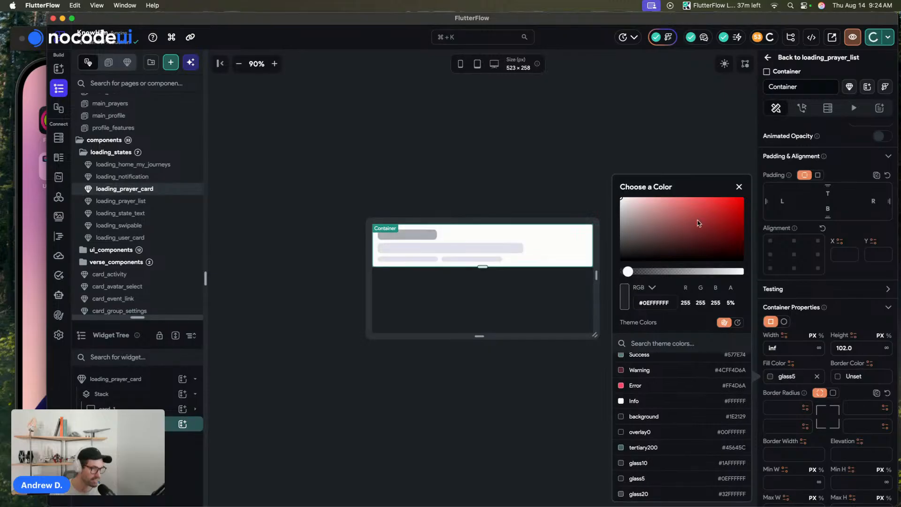
{"action": "left_click", "coordinate": [739, 188]}
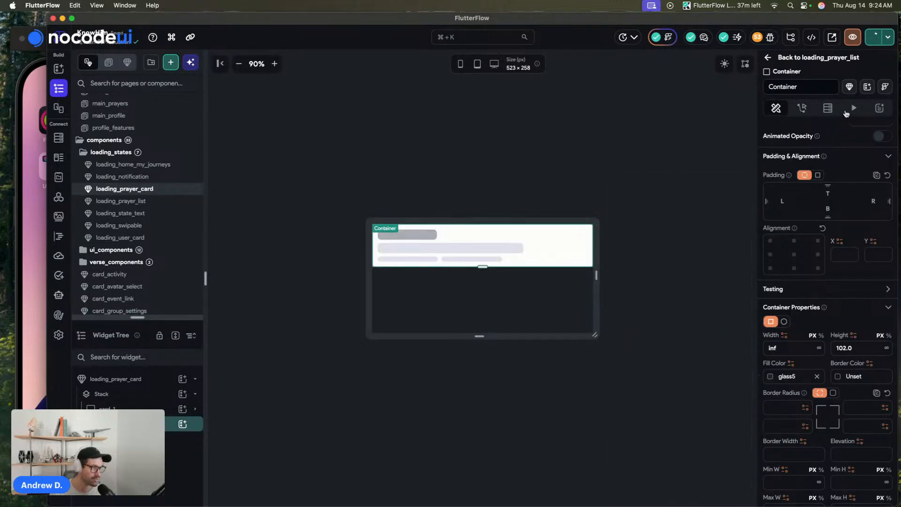
{"action": "left_click", "coordinate": [853, 107]}
{"action": "left_click", "coordinate": [827, 151]}
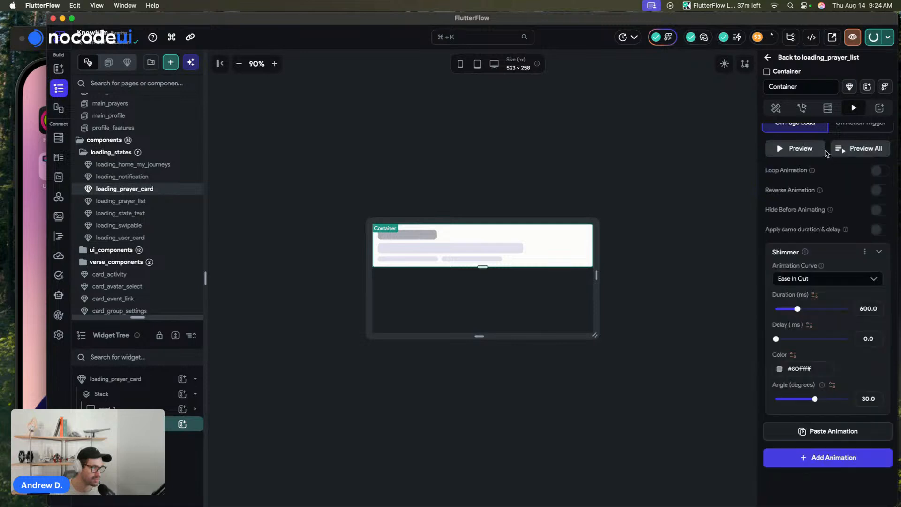
{"action": "left_click", "coordinate": [800, 149]}
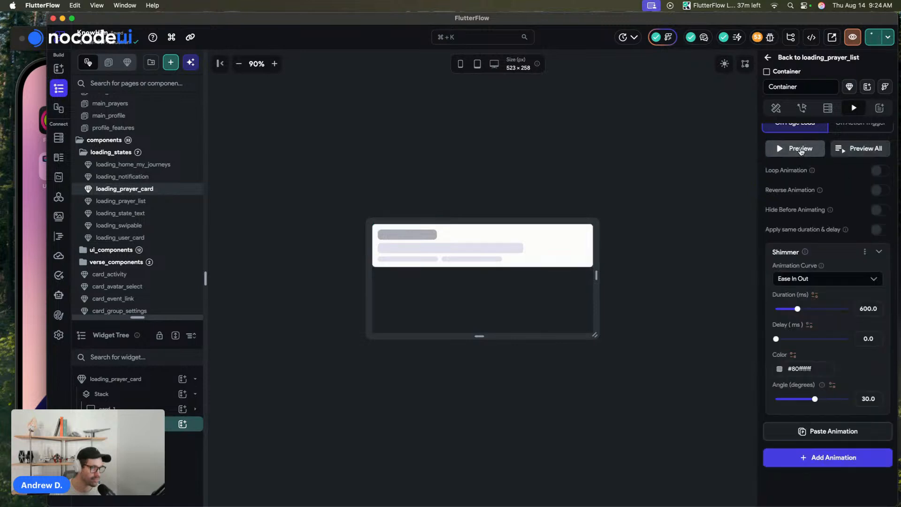
{"action": "left_click", "coordinate": [800, 149]}
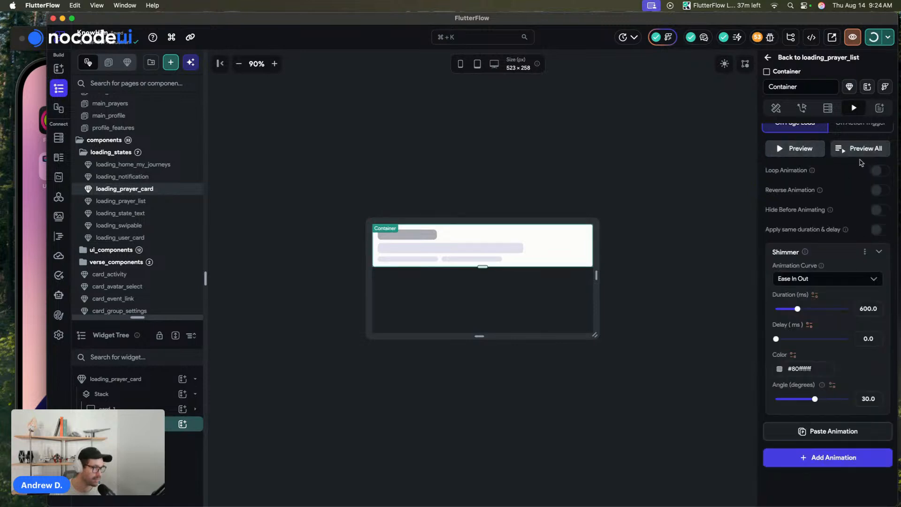
{"action": "scroll", "coordinate": [817, 295], "scroll_direction": "up", "scroll_amount": 2}
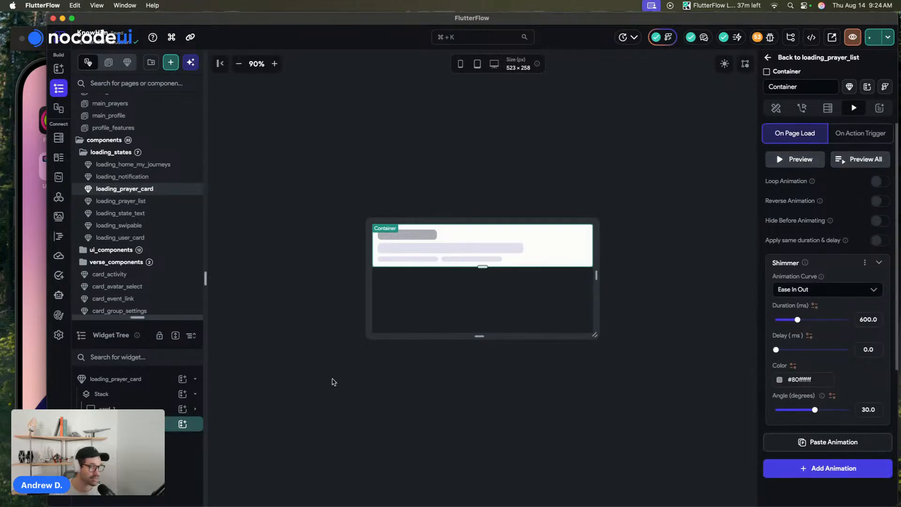
Open the device logs for the failed iPhone 16 Pro run, and dismiss the error notification and the color picker.
{"action": "left_click", "coordinate": [776, 107]}
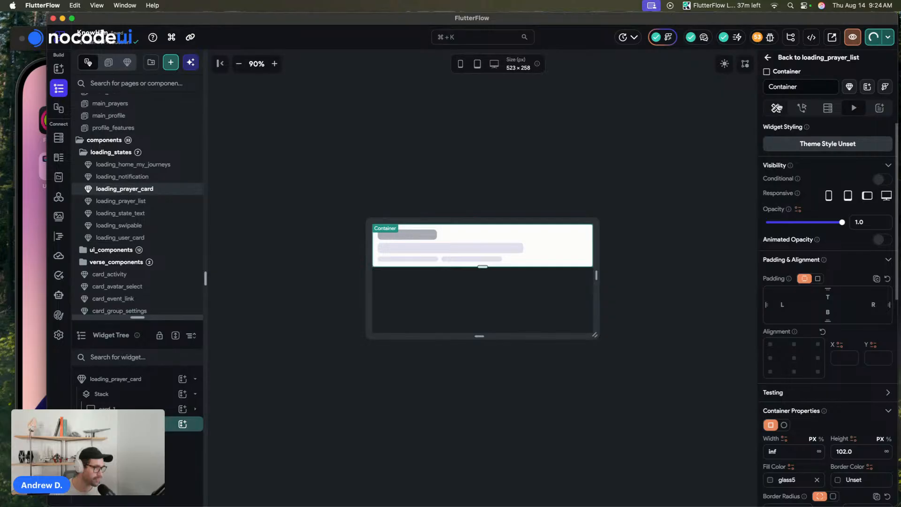
{"action": "left_click", "coordinate": [775, 479]}
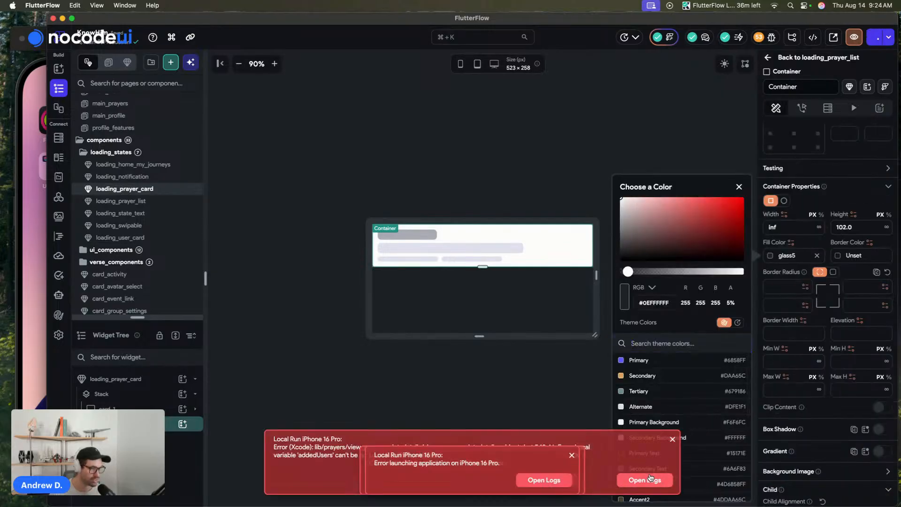
{"action": "left_click", "coordinate": [644, 479]}
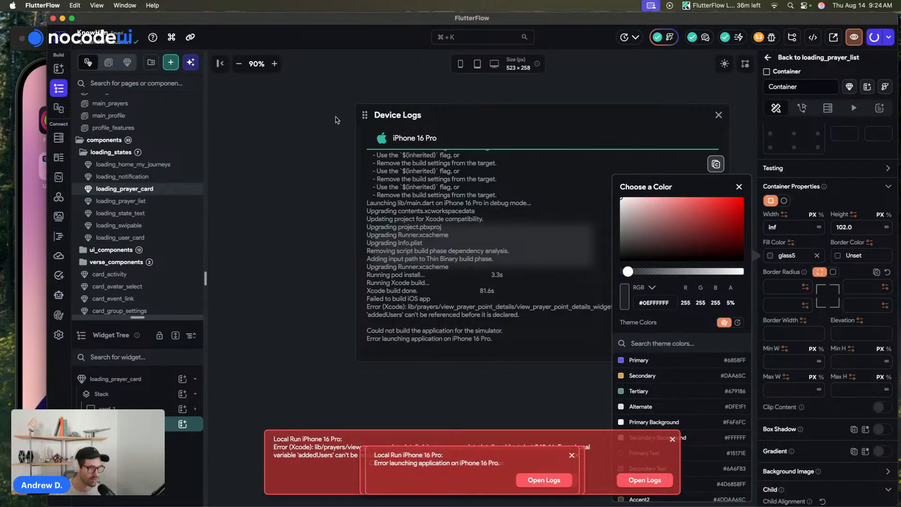
{"action": "left_click", "coordinate": [667, 343]}
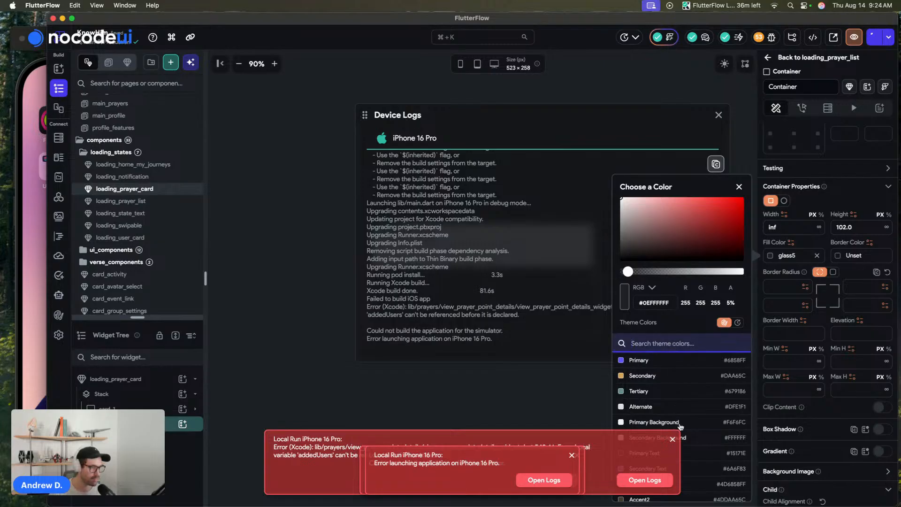
{"action": "left_click", "coordinate": [673, 439]}
{"action": "left_click", "coordinate": [739, 186]}
Move and shrink the Device Logs window clear of the card preview, and read the build error at its end.
{"action": "left_click_drag", "start_coordinate": [688, 112], "coordinate": [537, 82]}
{"action": "left_click_drag", "start_coordinate": [580, 334], "coordinate": [344, 283]}
{"action": "scroll", "coordinate": [344, 268], "scroll_direction": "down", "scroll_amount": 10}
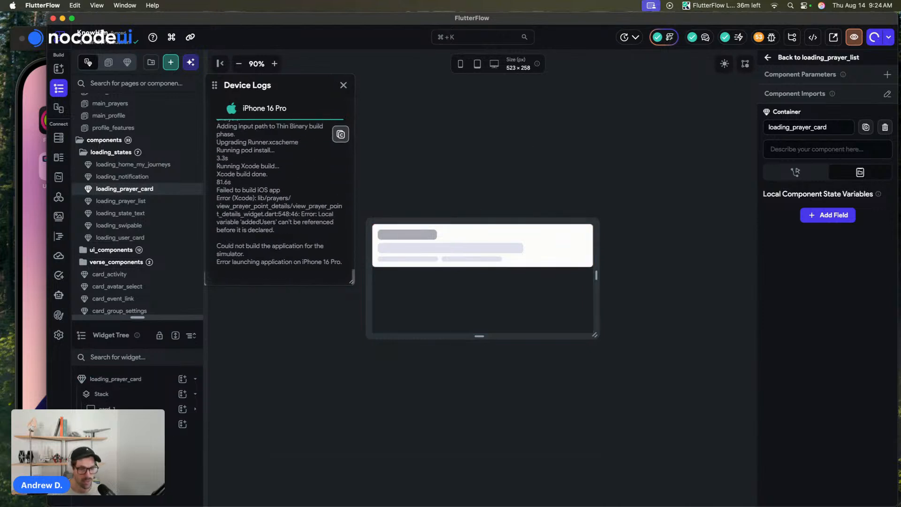
Rename the overlay container covering the card as shimmer.
{"action": "left_click", "coordinate": [483, 249]}
{"action": "left_click", "coordinate": [802, 92]}
{"action": "type", "text": "shimmer"}
{"action": "key", "text": "Return"}
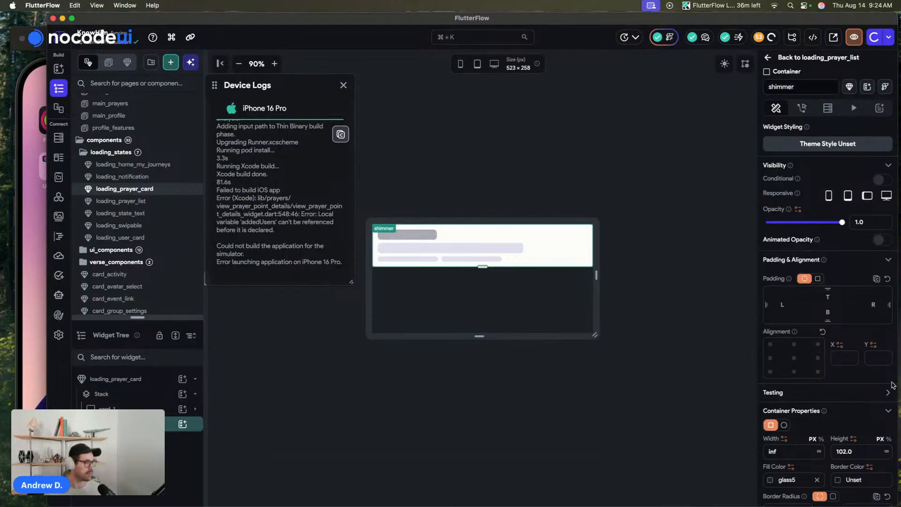
Set the shimmer container's fill color to the Accent 4 theme color.
{"action": "scroll", "coordinate": [790, 319], "scroll_direction": "down", "scroll_amount": 8}
{"action": "scroll", "coordinate": [790, 319], "scroll_direction": "up", "scroll_amount": 3}
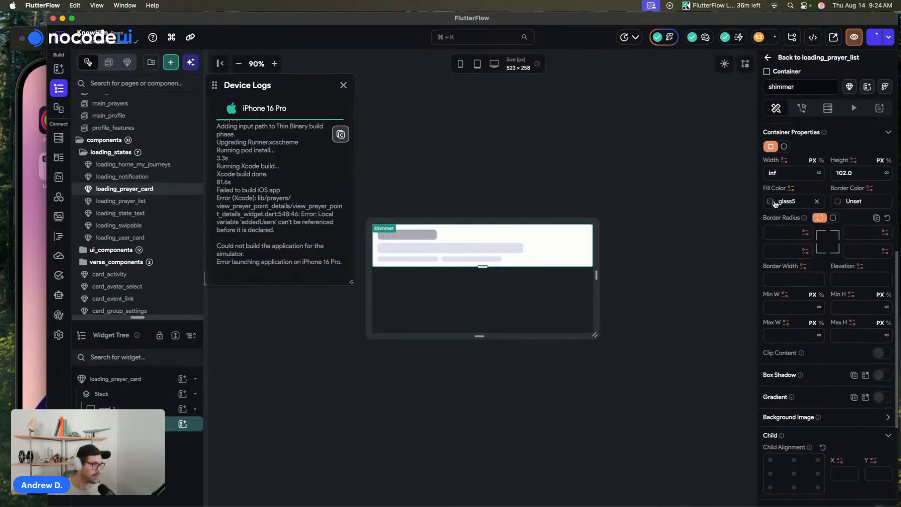
{"action": "left_click", "coordinate": [770, 201]}
{"action": "scroll", "coordinate": [639, 443], "scroll_direction": "down", "scroll_amount": 4}
{"action": "left_click", "coordinate": [640, 435]}
{"action": "left_click", "coordinate": [824, 106]}
Preview the shimmer container's On Page Load animation with the Accent 4 fill.
{"action": "left_click", "coordinate": [854, 107]}
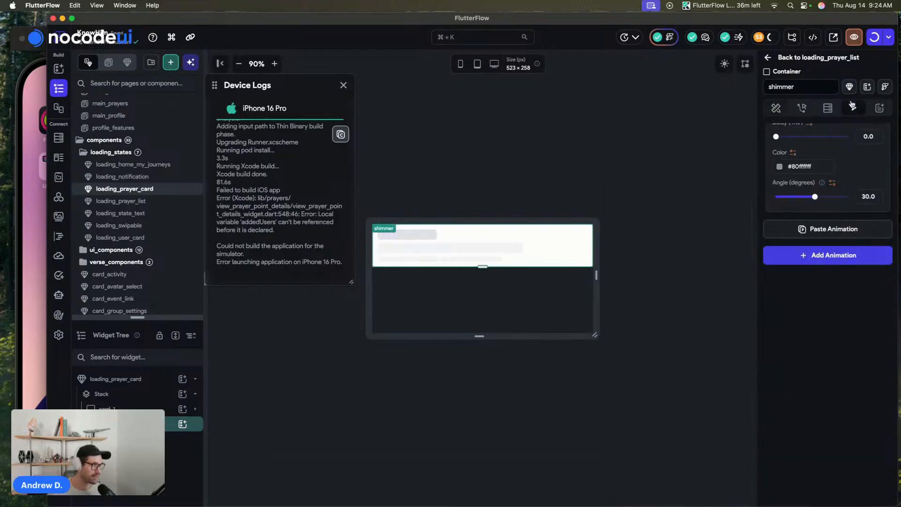
{"action": "scroll", "coordinate": [799, 219], "scroll_direction": "up", "scroll_amount": 4}
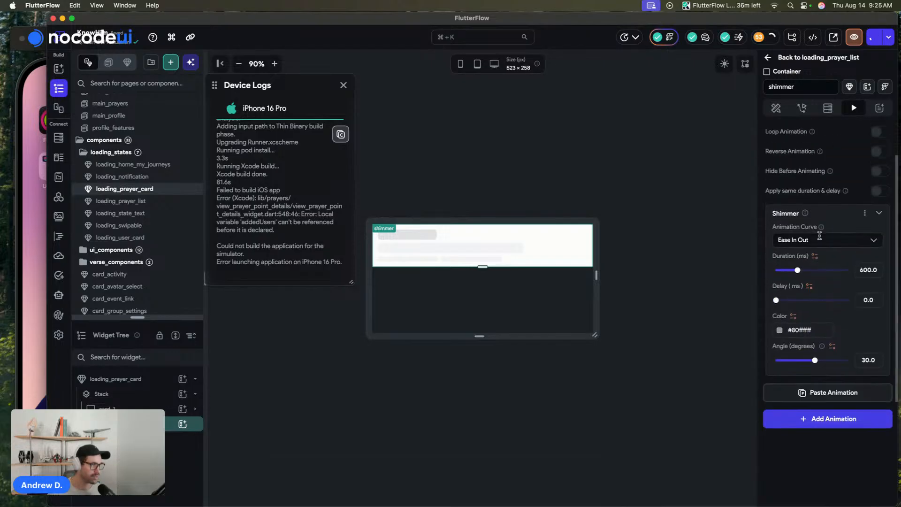
{"action": "scroll", "coordinate": [799, 322], "scroll_direction": "up", "scroll_amount": 3}
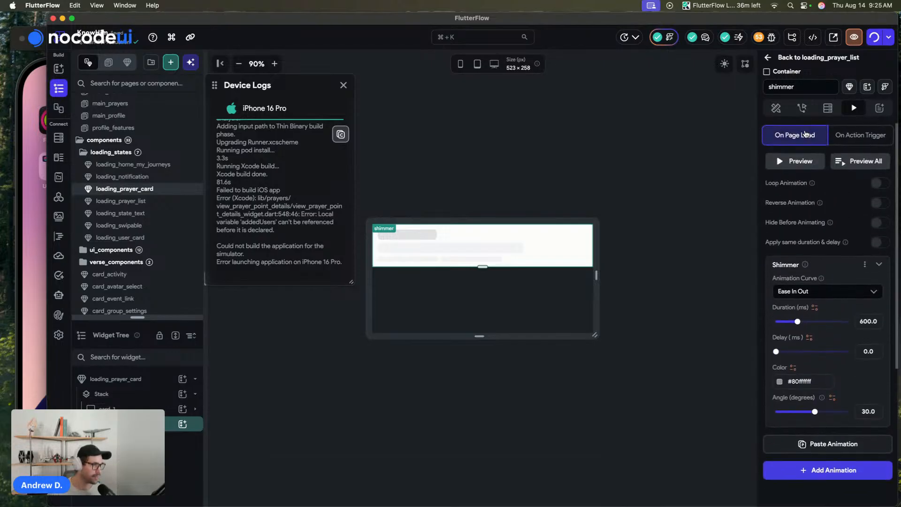
{"action": "left_click", "coordinate": [797, 160]}
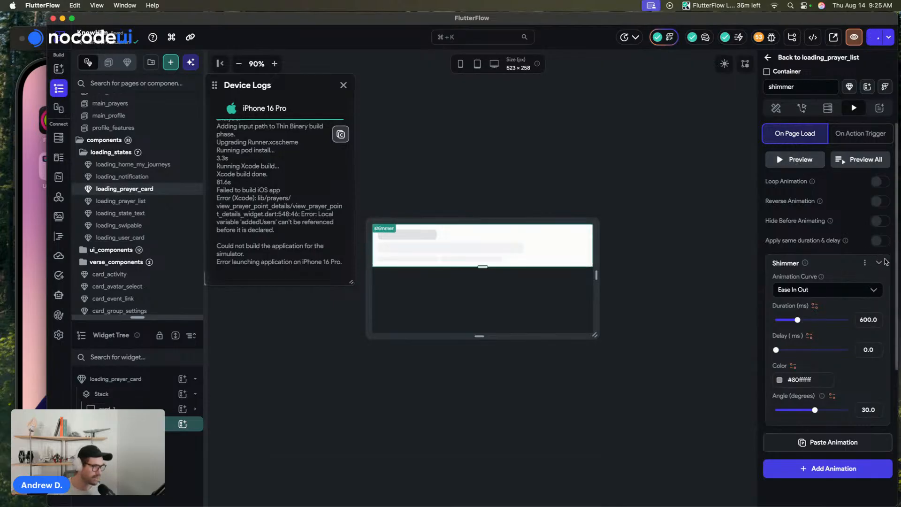
Set the shimmer container's fill color to Primary Text and its opacity to 0.4.
{"action": "left_click", "coordinate": [776, 108]}
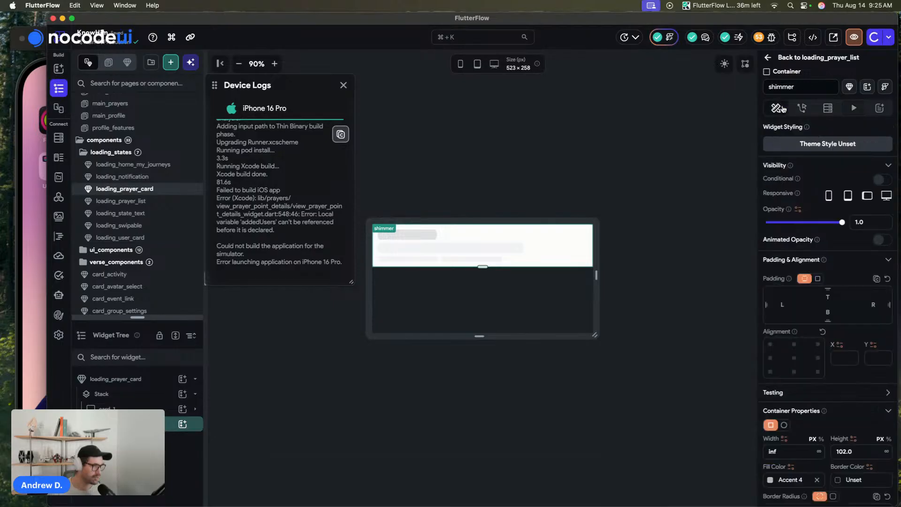
{"action": "scroll", "coordinate": [806, 250], "scroll_direction": "down", "scroll_amount": 5}
{"action": "left_click", "coordinate": [771, 260]}
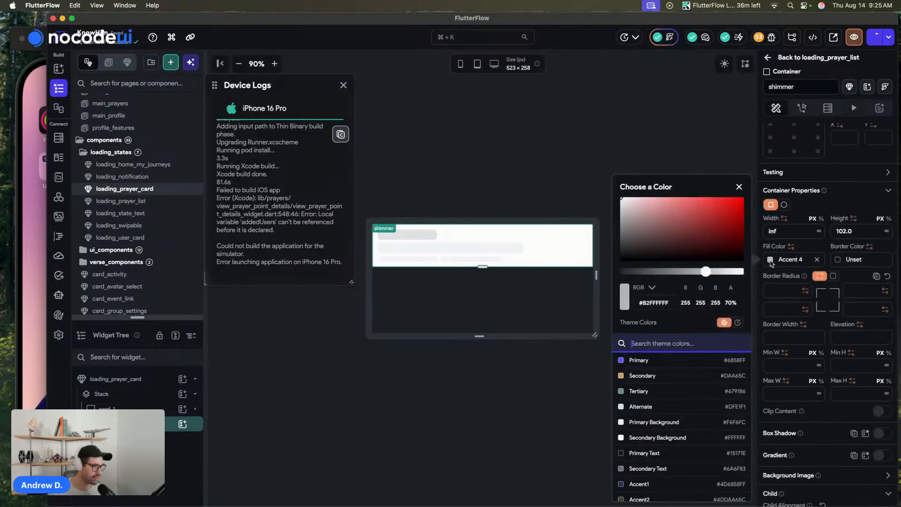
{"action": "left_click", "coordinate": [622, 455]}
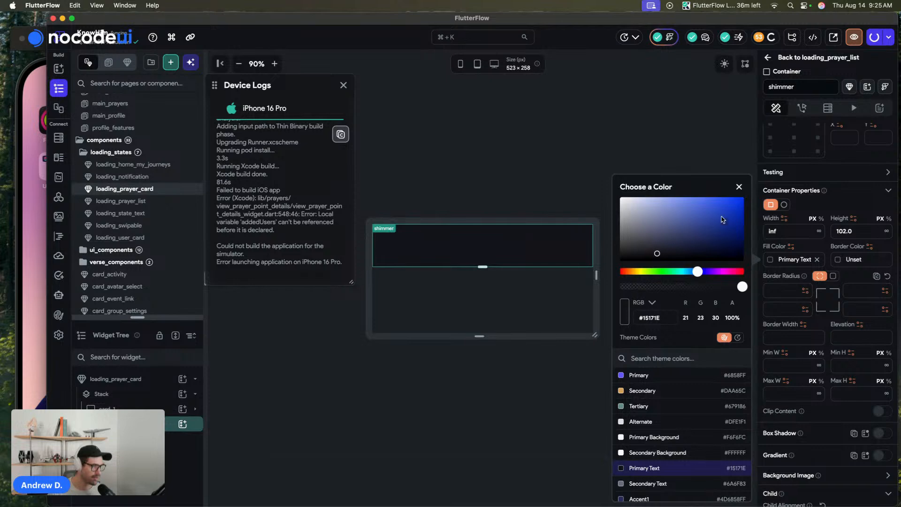
{"action": "left_click", "coordinate": [739, 187]}
{"action": "scroll", "coordinate": [799, 258], "scroll_direction": "up", "scroll_amount": 5}
{"action": "left_click_drag", "start_coordinate": [841, 223], "coordinate": [796, 232]}
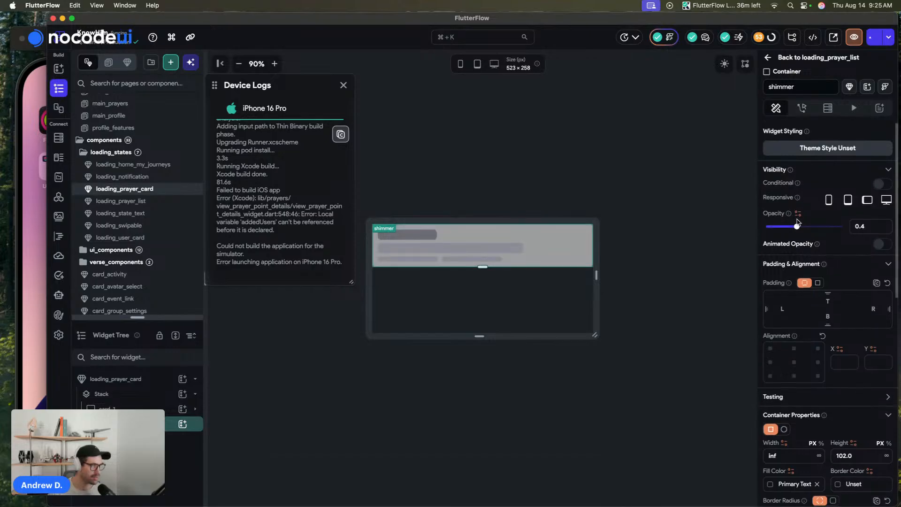
Preview the shimmer animation several times with the Primary Text fill at 0.4 opacity.
{"action": "left_click", "coordinate": [853, 108]}
{"action": "left_click", "coordinate": [795, 159]}
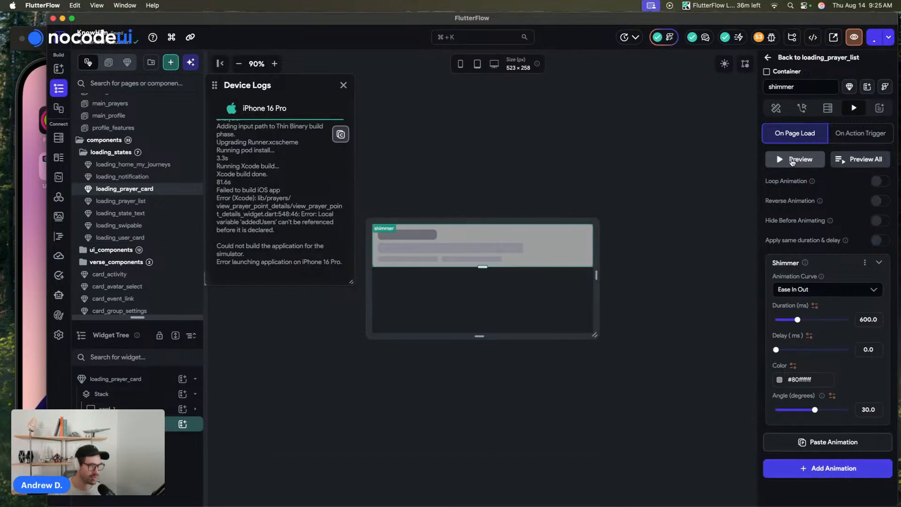
{"action": "left_click", "coordinate": [792, 159]}
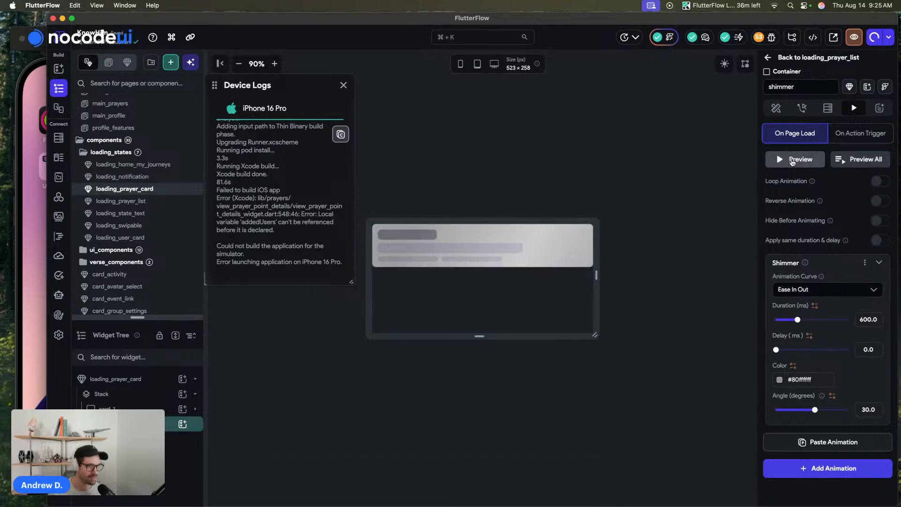
{"action": "left_click", "coordinate": [792, 160]}
{"action": "left_click", "coordinate": [792, 160]}
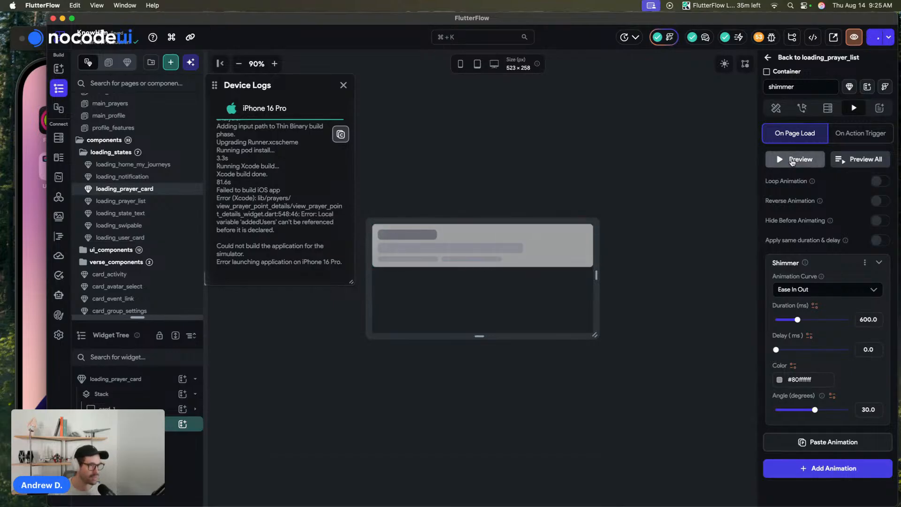
{"action": "left_click", "coordinate": [792, 159]}
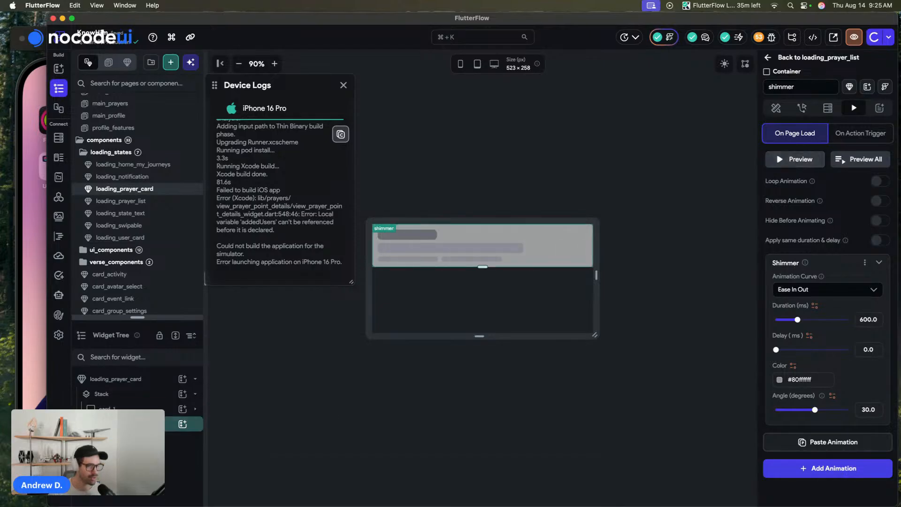
Set the shimmer container's opacity to 0.2.
{"action": "left_click", "coordinate": [131, 406]}
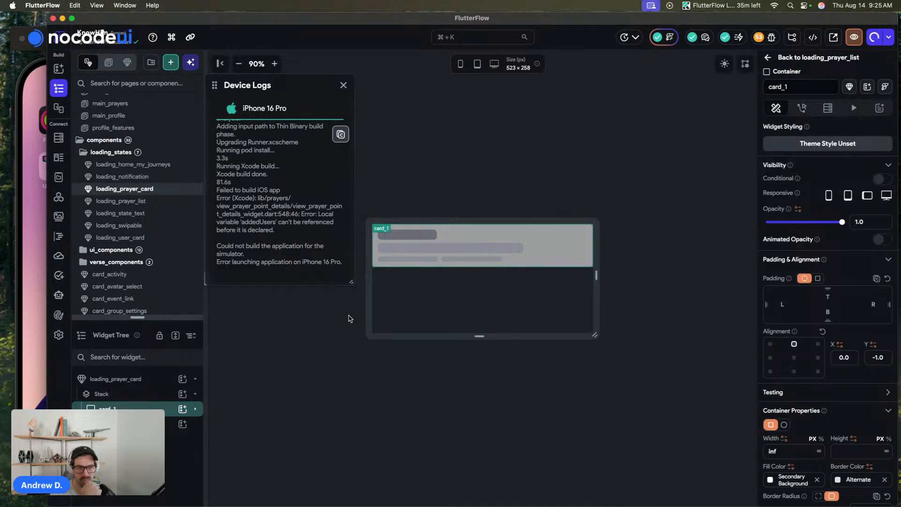
{"action": "left_click", "coordinate": [539, 235]}
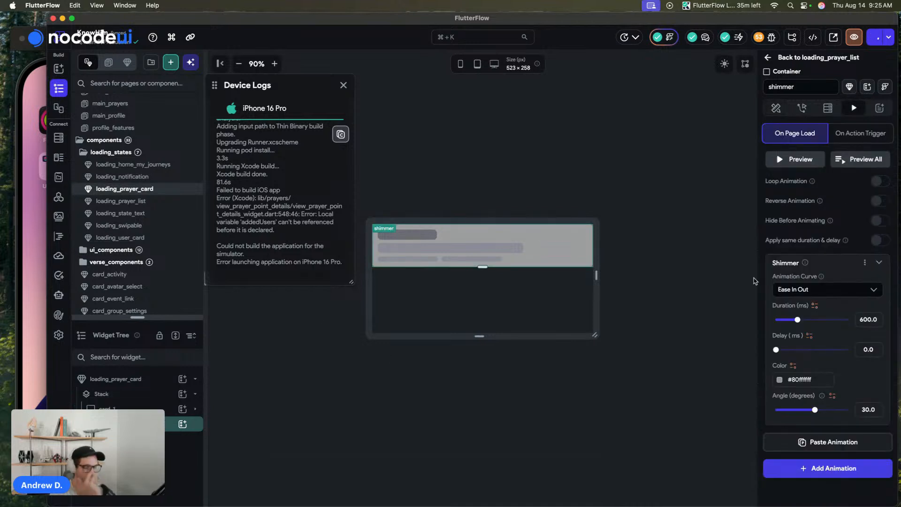
{"action": "left_click", "coordinate": [776, 108]}
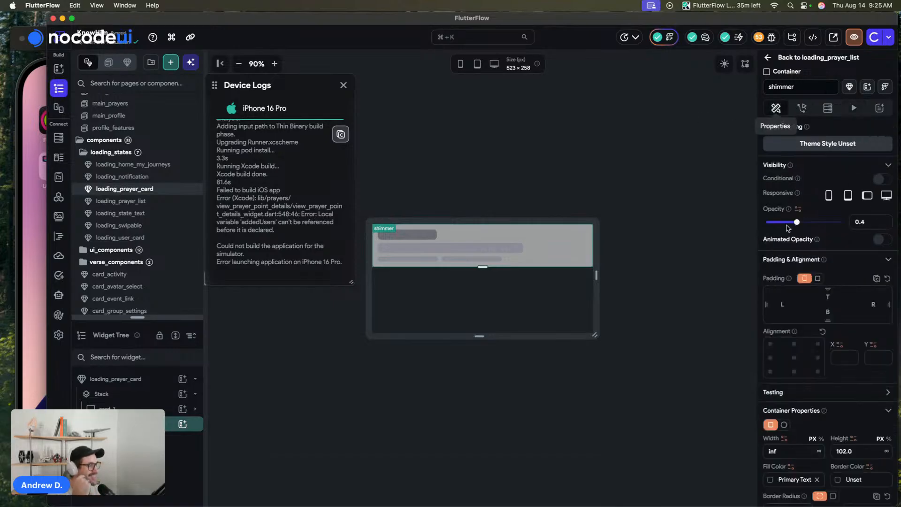
{"action": "left_click_drag", "start_coordinate": [796, 221], "coordinate": [781, 221]}
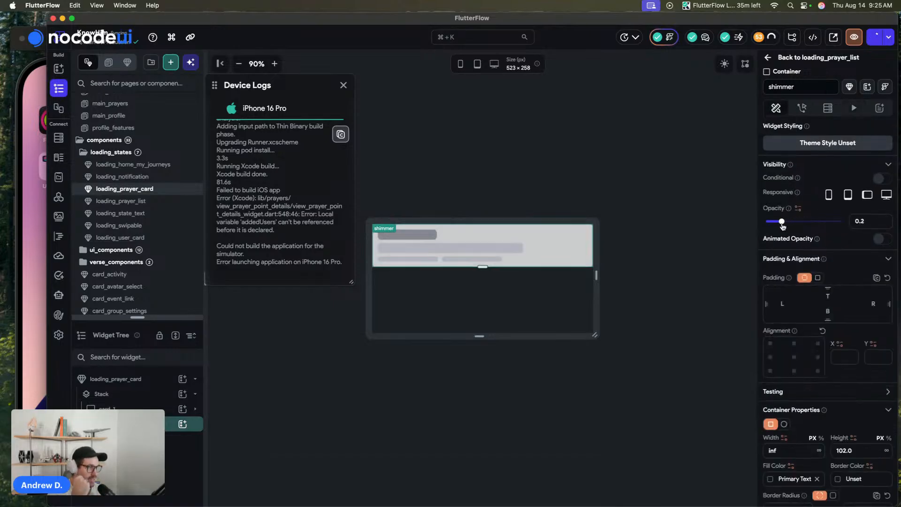
Replay the shimmer animation preview several times at 0.2 opacity.
{"action": "left_click", "coordinate": [854, 108]}
{"action": "left_click", "coordinate": [797, 159]}
{"action": "left_click", "coordinate": [797, 159]}
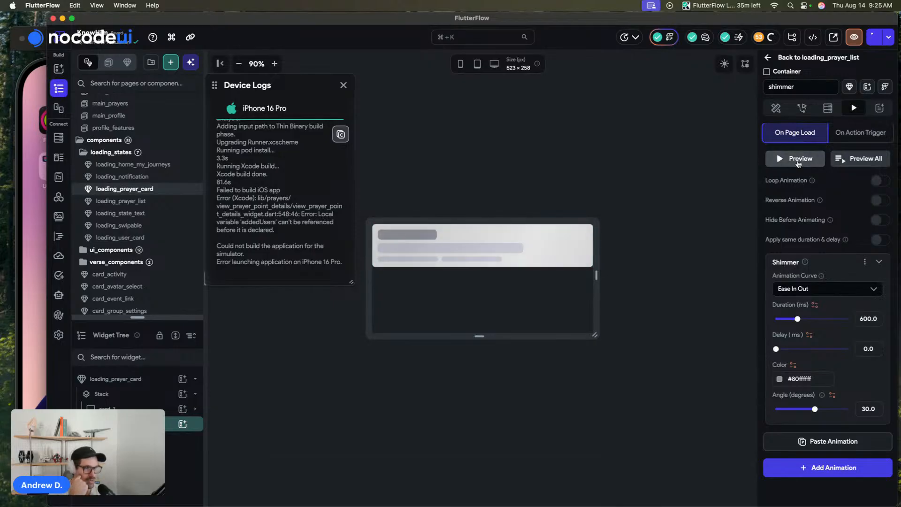
{"action": "left_click", "coordinate": [798, 160]}
{"action": "left_click", "coordinate": [798, 160]}
{"action": "left_click", "coordinate": [797, 160]}
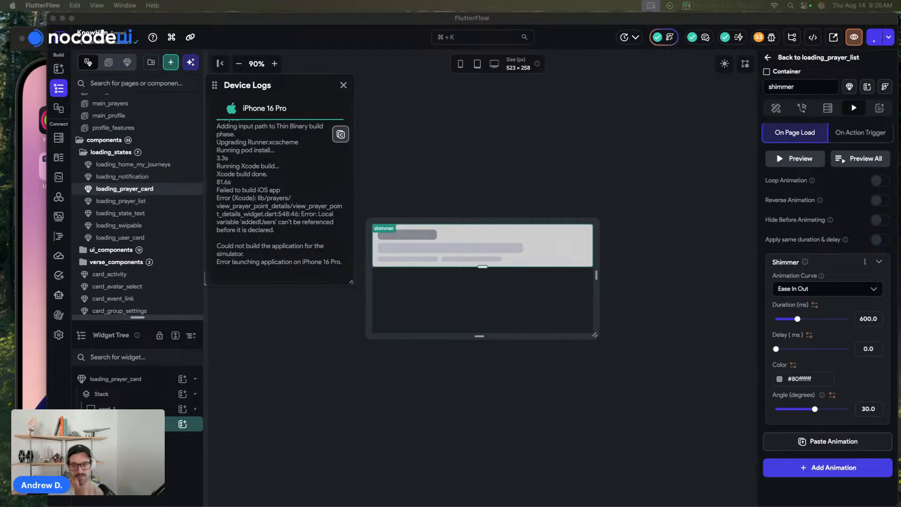
Close the Device Logs window.
{"action": "left_click", "coordinate": [343, 84]}
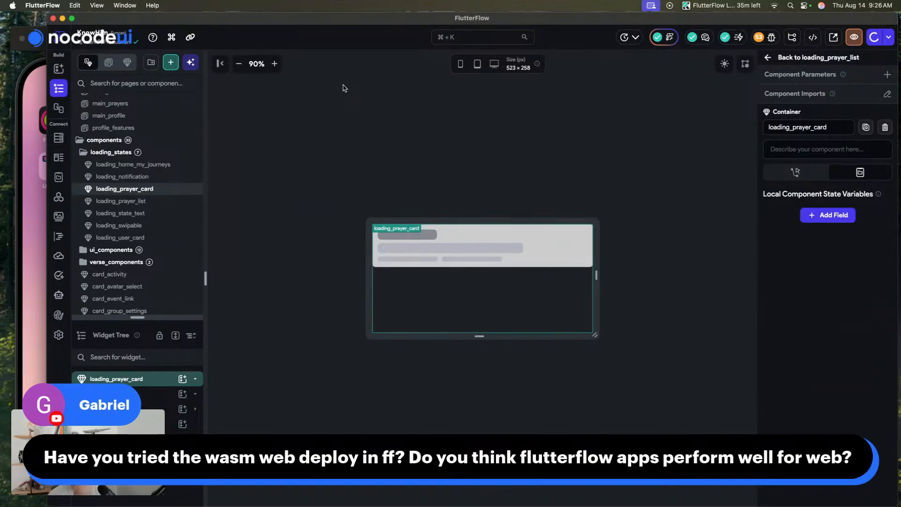
{"action": "left_click", "coordinate": [345, 88]}
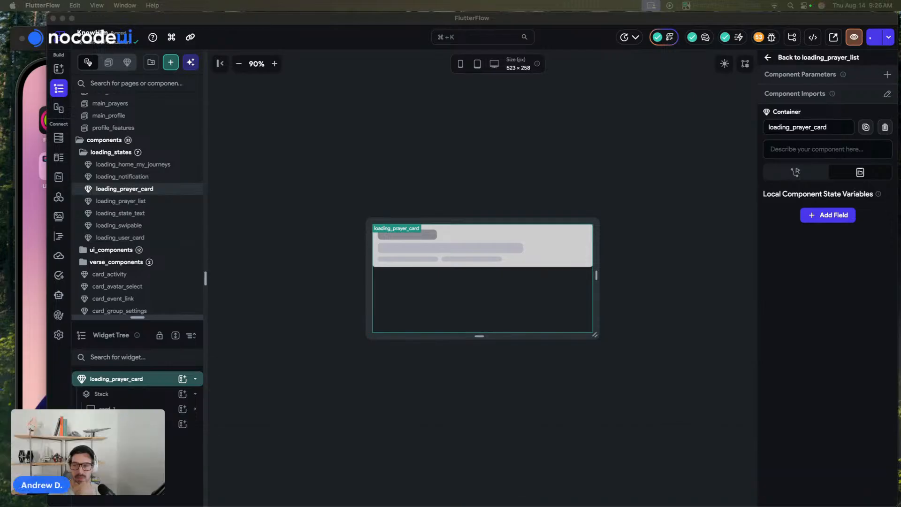
{"action": "left_click", "coordinate": [383, 173]}
Compare the loading card in dark and light mode, return to light mode, and select the shimmer container.
{"action": "left_click", "coordinate": [725, 64]}
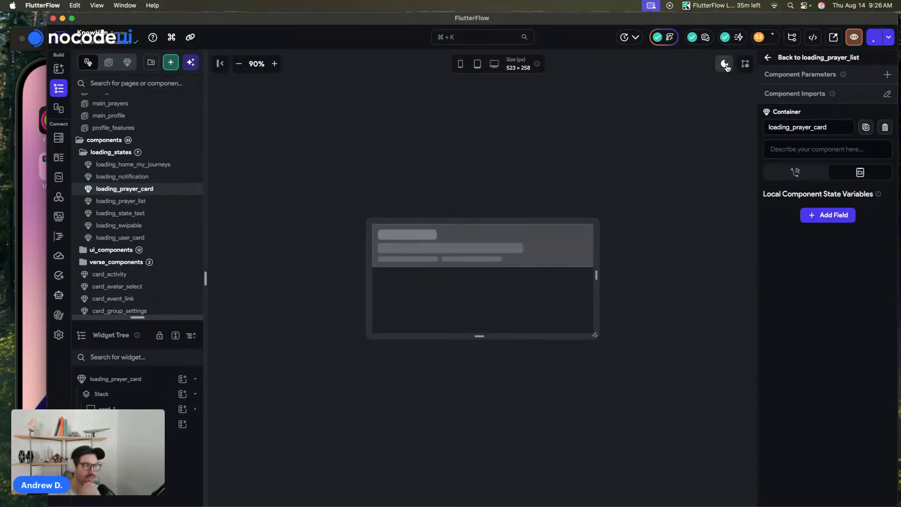
{"action": "left_click", "coordinate": [726, 66]}
{"action": "left_click", "coordinate": [725, 66]}
{"action": "left_click", "coordinate": [725, 66]}
{"action": "left_click", "coordinate": [584, 244]}
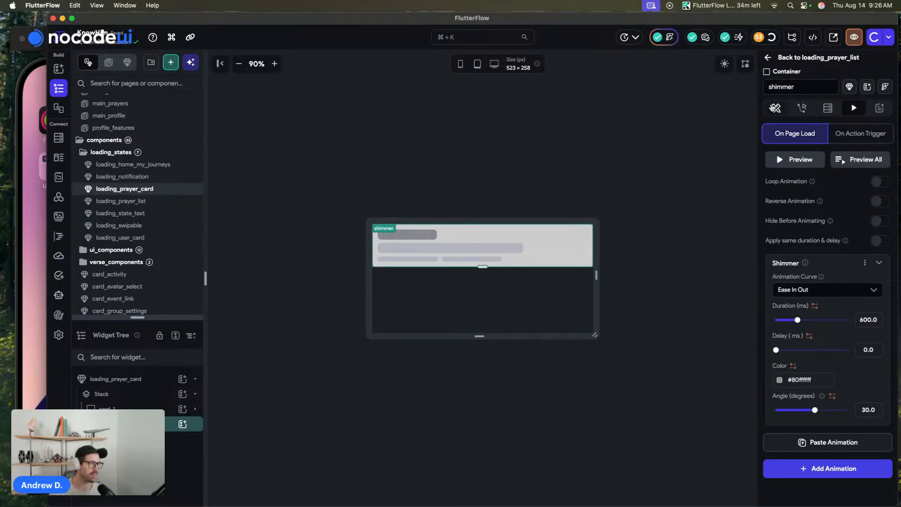
Set a uniform border radius of 8 on the shimmer container and save the project.
{"action": "left_click", "coordinate": [775, 108]}
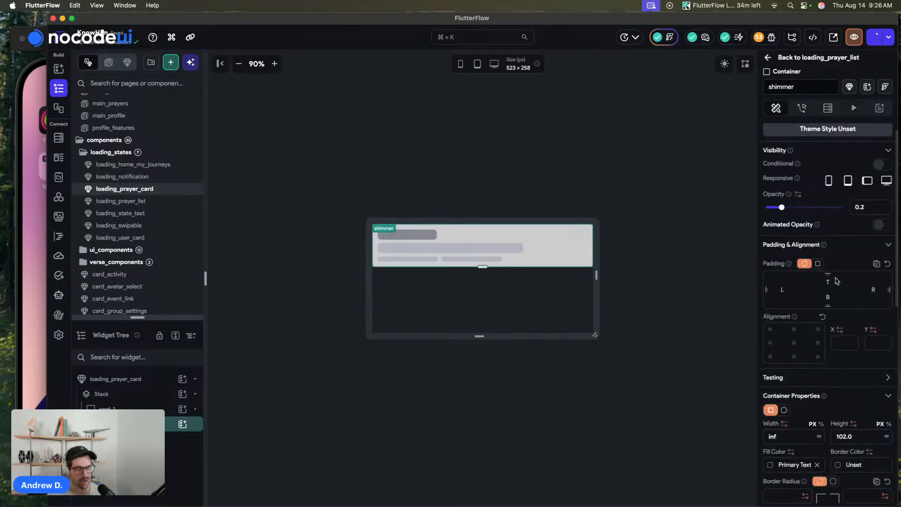
{"action": "scroll", "coordinate": [835, 281], "scroll_direction": "down", "scroll_amount": 3}
{"action": "left_click", "coordinate": [833, 353]}
{"action": "left_click", "coordinate": [869, 370]}
{"action": "type", "text": "8"}
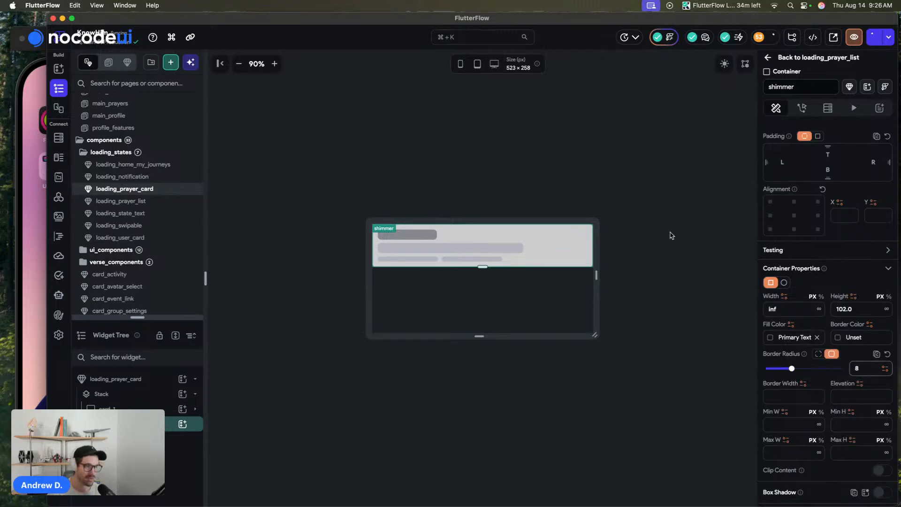
{"action": "left_click", "coordinate": [672, 236]}
{"action": "left_click", "coordinate": [471, 308]}
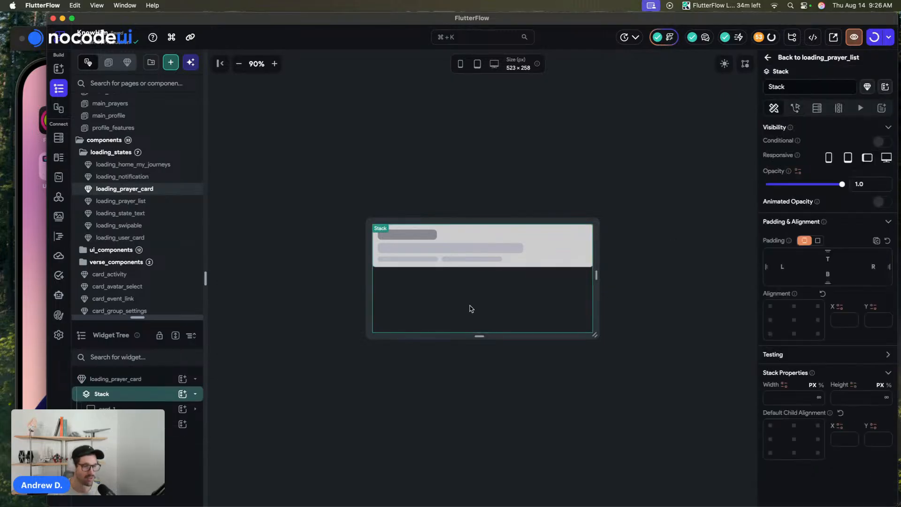
{"action": "key", "text": "super+s"}
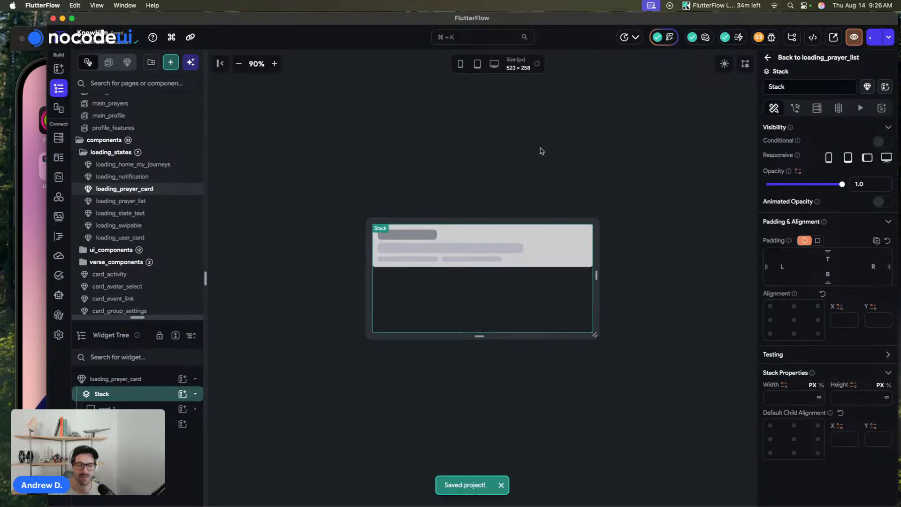
Set the height of the Stack in loading_prayer_card to 102 px.
{"action": "right_click", "coordinate": [852, 395]}
{"action": "left_click", "coordinate": [856, 396]}
{"action": "type", "text": "102"}
{"action": "left_click", "coordinate": [438, 146]}
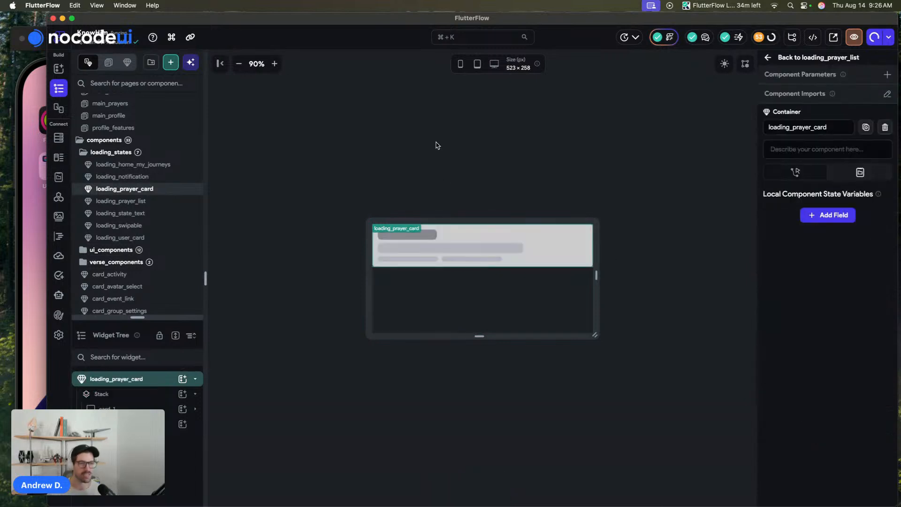
Enlarge the canvas to 110% and compare the loading card in dark and light mode, ending in light mode.
{"action": "left_click", "coordinate": [274, 64]}
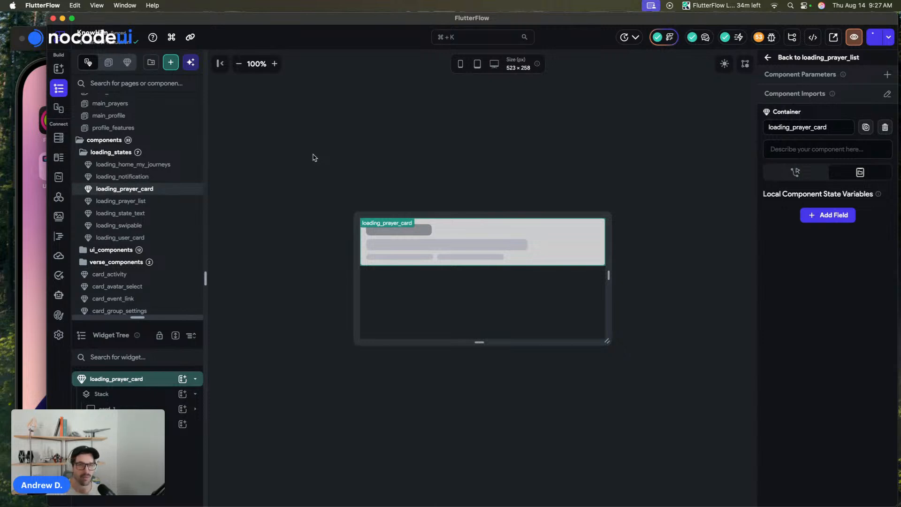
{"action": "left_click", "coordinate": [386, 139]}
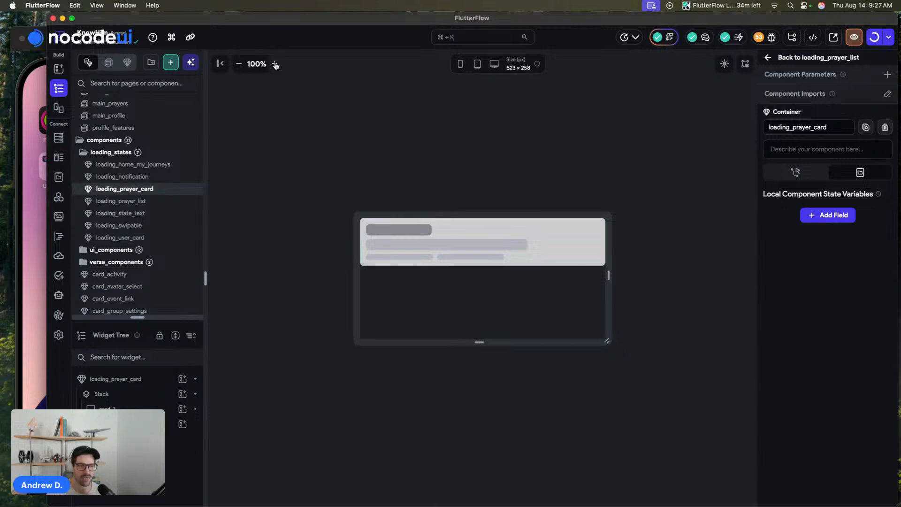
{"action": "left_click", "coordinate": [274, 63]}
{"action": "left_click", "coordinate": [725, 64]}
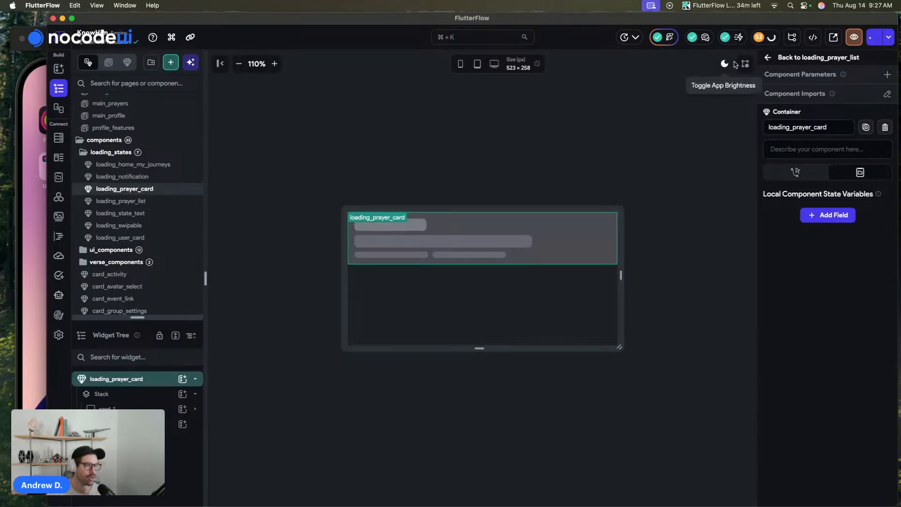
{"action": "left_click", "coordinate": [725, 64]}
Return to the loading_prayer_list component and view the stacked loading cards without a selection.
{"action": "left_click", "coordinate": [792, 58]}
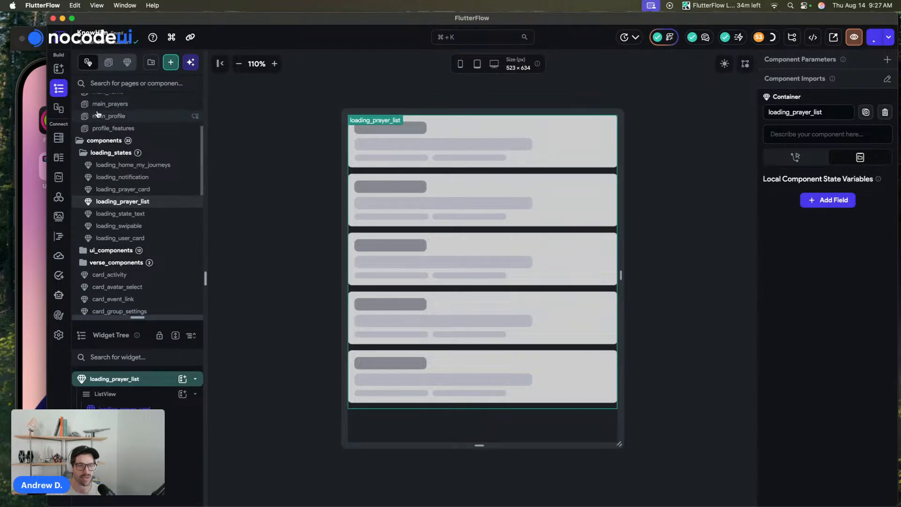
{"action": "scroll", "coordinate": [130, 196], "scroll_direction": "up", "scroll_amount": 5}
{"action": "scroll", "coordinate": [130, 196], "scroll_direction": "down", "scroll_amount": 5}
{"action": "left_click", "coordinate": [287, 178]}
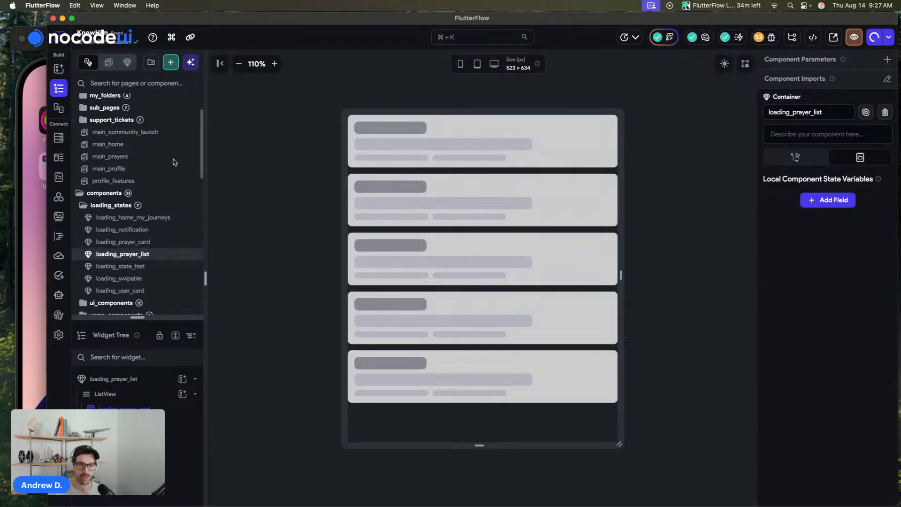
Collapse the components folder and open the view_prayer_point_details component from the prayers folder.
{"action": "scroll", "coordinate": [120, 154], "scroll_direction": "down", "scroll_amount": 10}
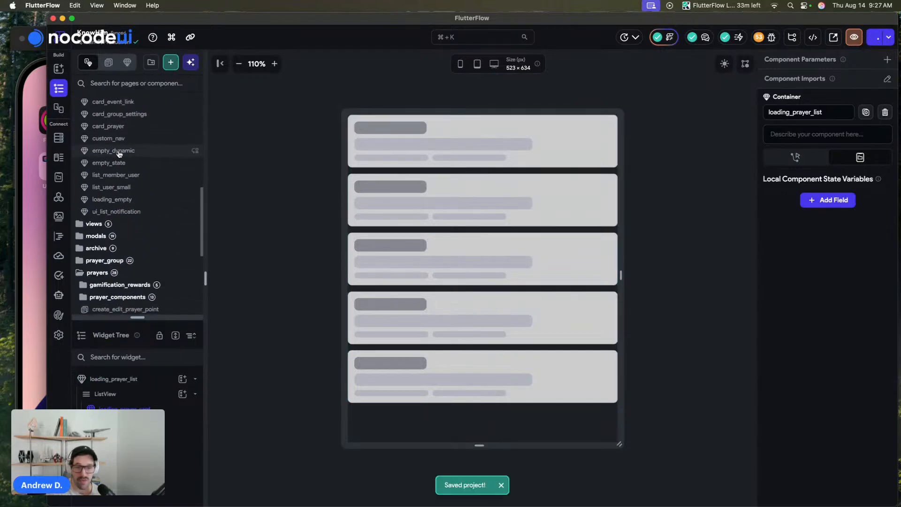
{"action": "scroll", "coordinate": [120, 154], "scroll_direction": "up", "scroll_amount": 10}
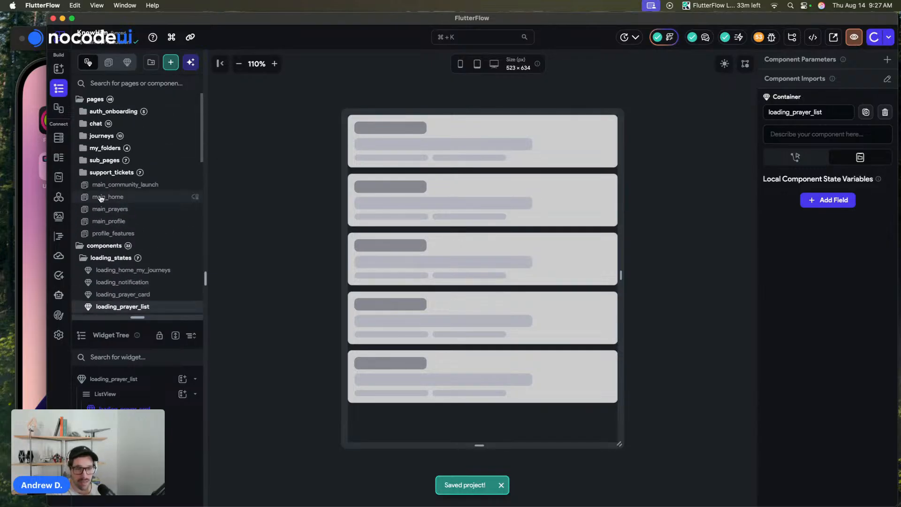
{"action": "left_click", "coordinate": [86, 245]}
{"action": "scroll", "coordinate": [117, 211], "scroll_direction": "down", "scroll_amount": 5}
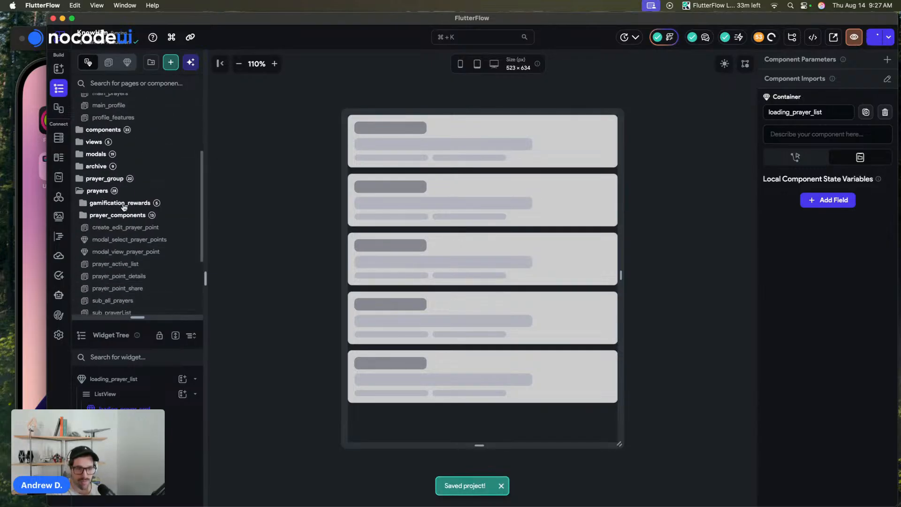
{"action": "scroll", "coordinate": [96, 200], "scroll_direction": "down", "scroll_amount": 4}
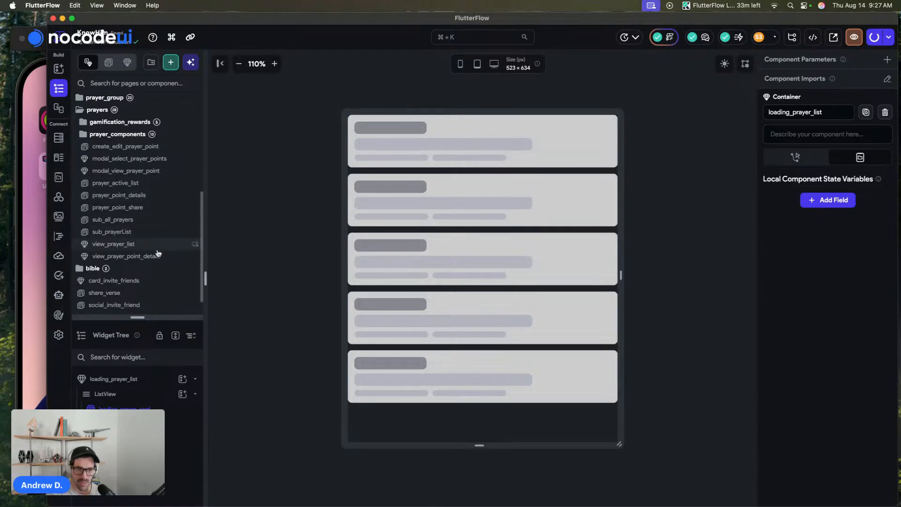
{"action": "left_click", "coordinate": [164, 261]}
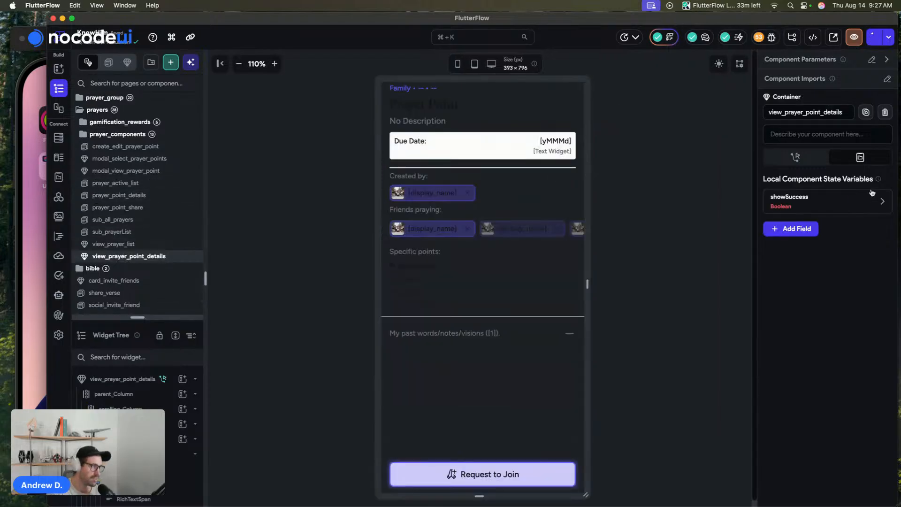
Examine the parameters, On Initialization action and widget tree of view_prayer_point_details, enlarging the tree's display area.
{"action": "left_click", "coordinate": [887, 60]}
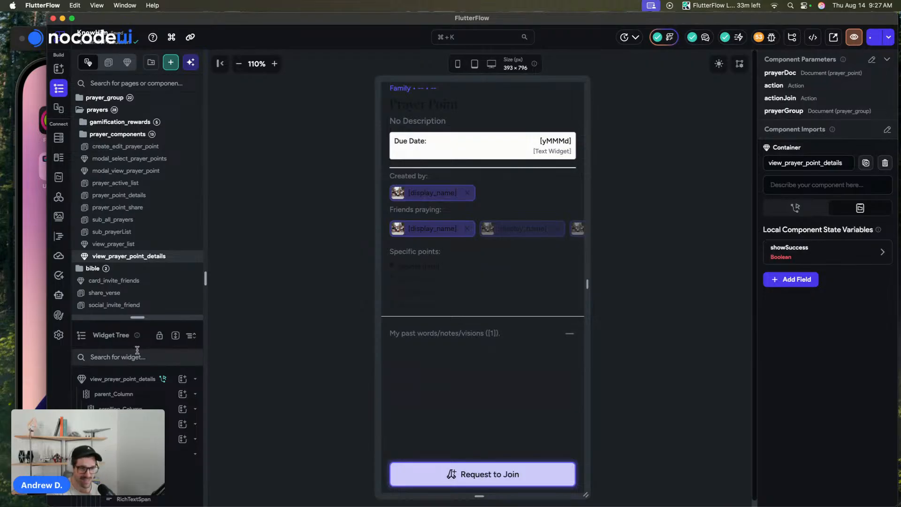
{"action": "left_click_drag", "start_coordinate": [136, 316], "coordinate": [138, 221]}
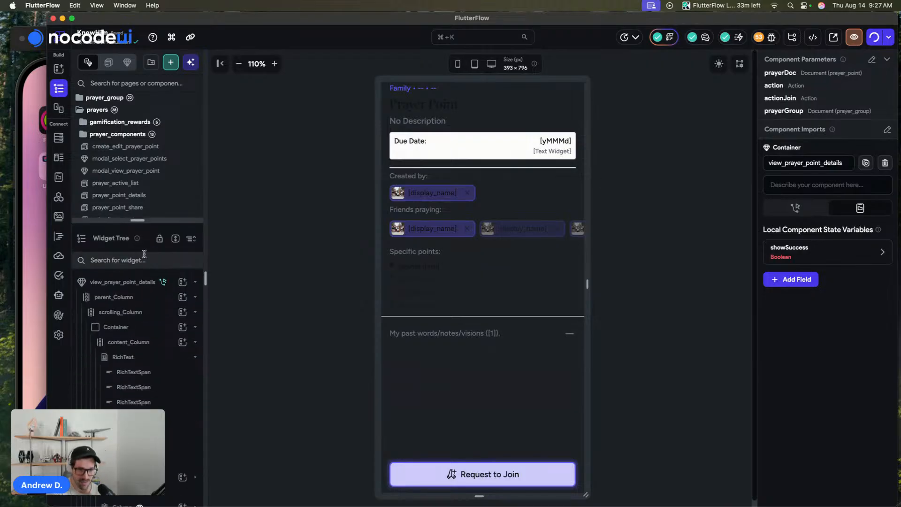
{"action": "left_click", "coordinate": [145, 282]}
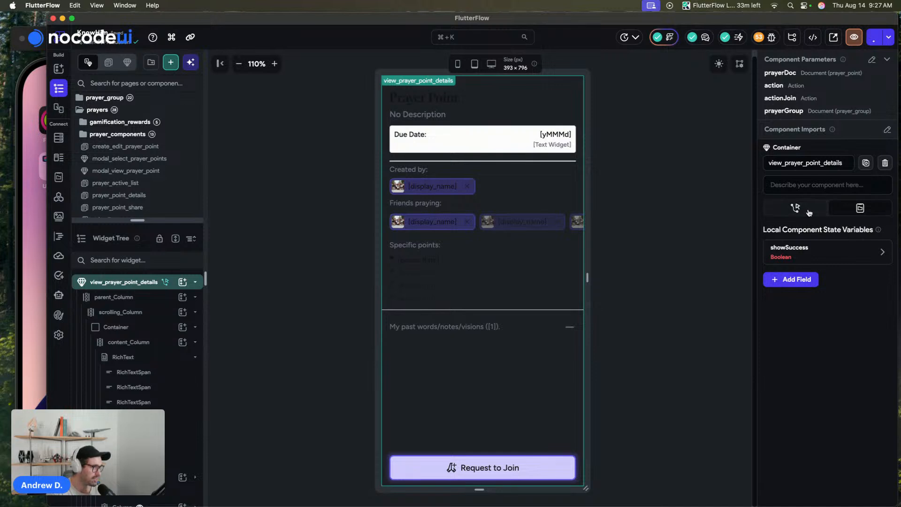
{"action": "left_click", "coordinate": [808, 211]}
{"action": "scroll", "coordinate": [814, 278], "scroll_direction": "down", "scroll_amount": 2}
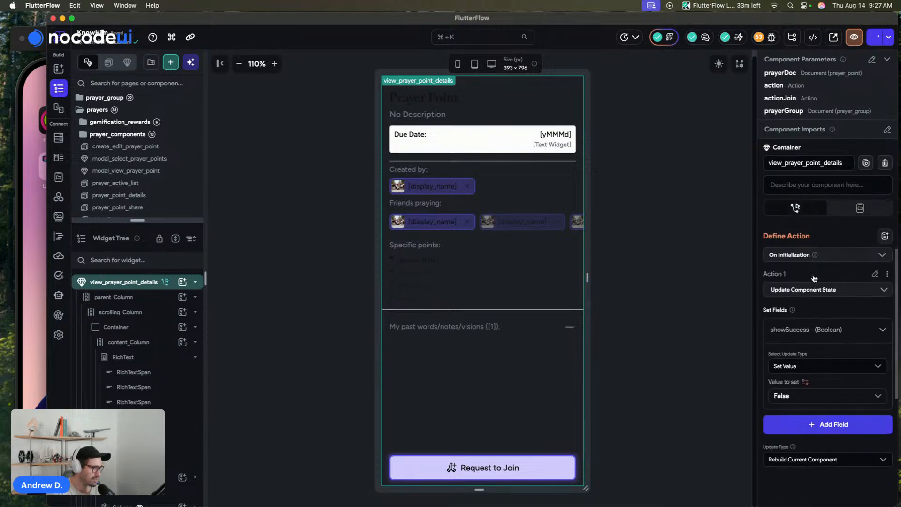
{"action": "left_click", "coordinate": [809, 326]}
{"action": "scroll", "coordinate": [135, 344], "scroll_direction": "down", "scroll_amount": 2}
{"action": "scroll", "coordinate": [135, 344], "scroll_direction": "down", "scroll_amount": 5}
{"action": "scroll", "coordinate": [155, 361], "scroll_direction": "down", "scroll_amount": 3}
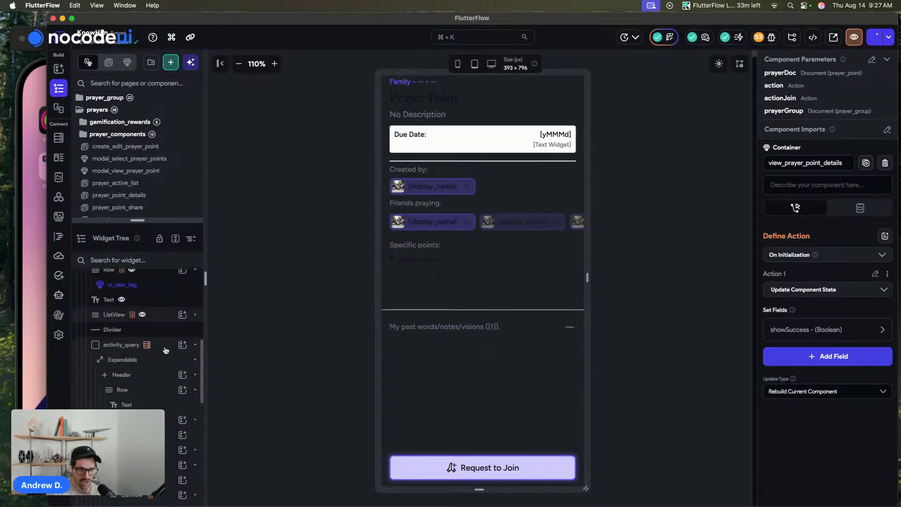
Collapse activity_query, select the ConditionalBuilder and inspect the pending_users_list condition of its first Join branch.
{"action": "left_click", "coordinate": [165, 350]}
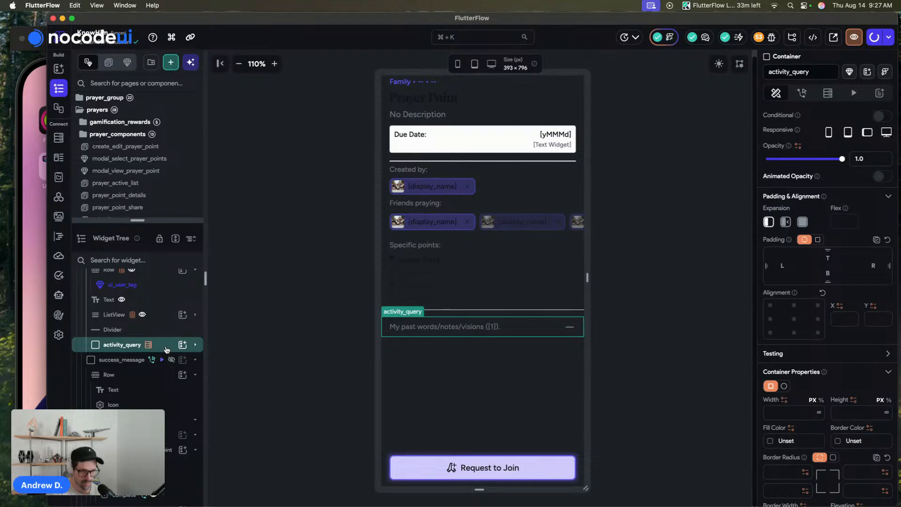
{"action": "scroll", "coordinate": [140, 356], "scroll_direction": "down", "scroll_amount": 4}
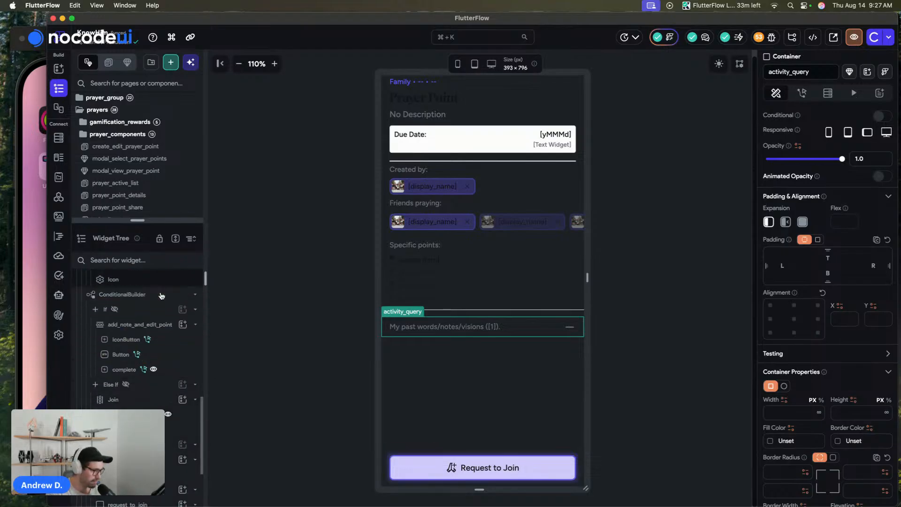
{"action": "left_click", "coordinate": [161, 296]}
{"action": "left_click", "coordinate": [829, 425]}
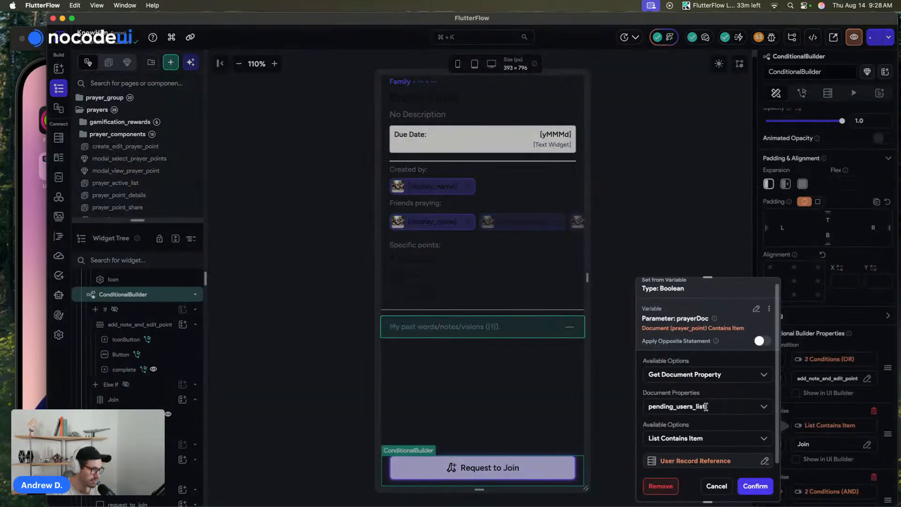
{"action": "left_click", "coordinate": [837, 422]}
{"action": "scroll", "coordinate": [835, 415], "scroll_direction": "down", "scroll_amount": 3}
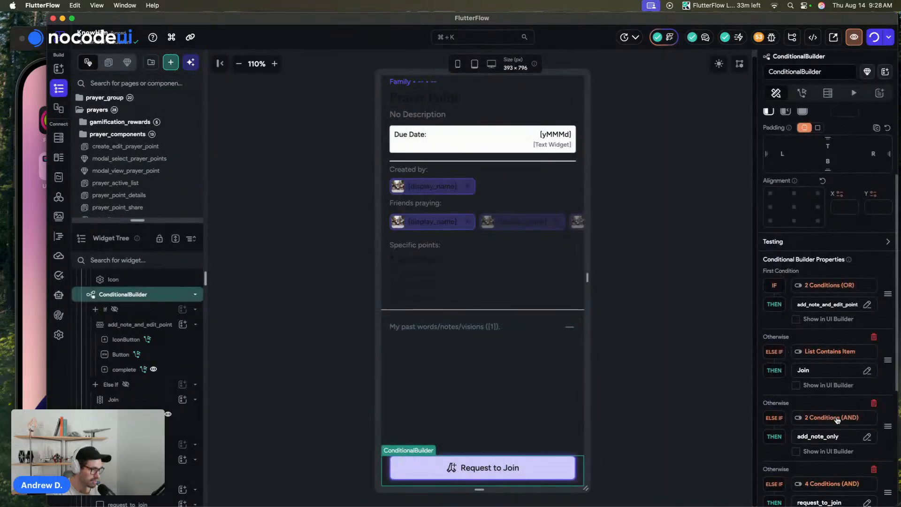
Review the two AND conditions of the add_note_only branch, including the prayerGroup member_roles check, and confirm them unchanged.
{"action": "left_click", "coordinate": [826, 416]}
{"action": "scroll", "coordinate": [707, 433], "scroll_direction": "down", "scroll_amount": 3}
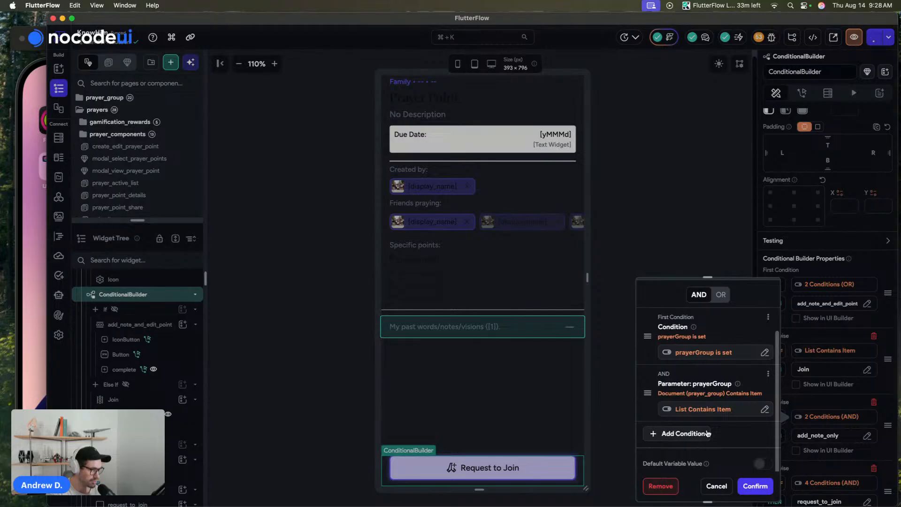
{"action": "left_click", "coordinate": [689, 409]}
{"action": "scroll", "coordinate": [573, 407], "scroll_direction": "down", "scroll_amount": 2}
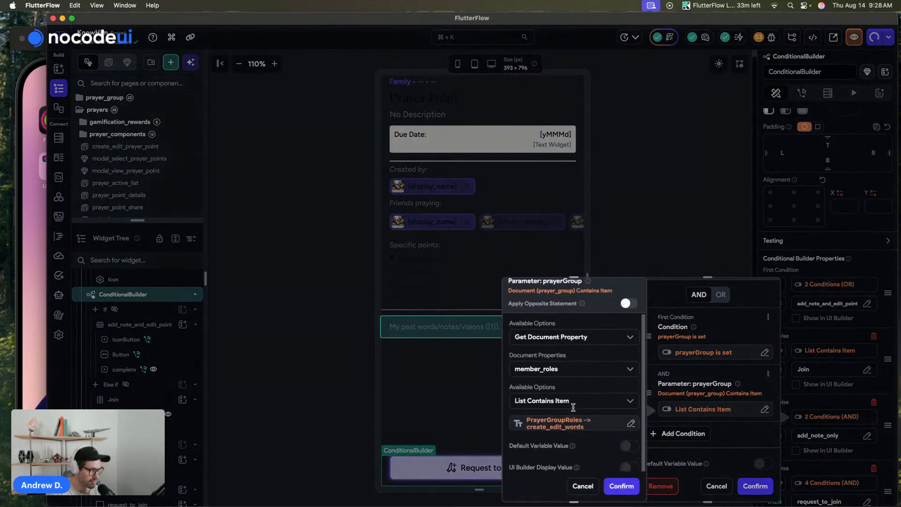
{"action": "left_click", "coordinate": [622, 486]}
{"action": "left_click", "coordinate": [754, 486]}
Open the four AND conditions of the request_to_join branch and inspect the first two prayerGroup checks.
{"action": "left_click", "coordinate": [837, 483]}
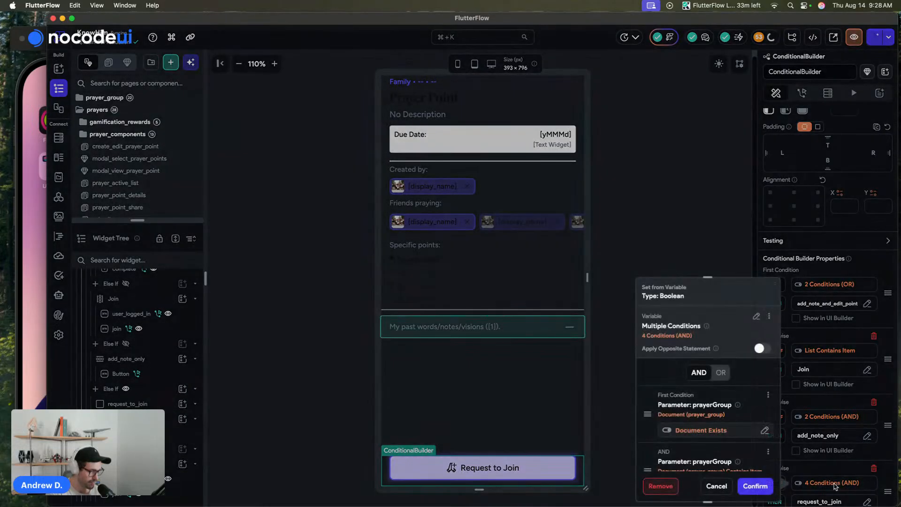
{"action": "scroll", "coordinate": [708, 413], "scroll_direction": "down", "scroll_amount": 3}
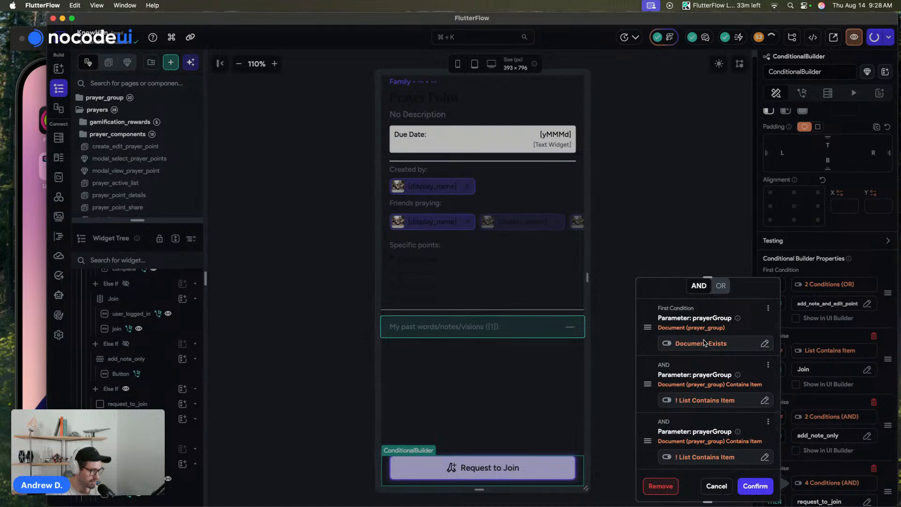
{"action": "left_click", "coordinate": [704, 343]}
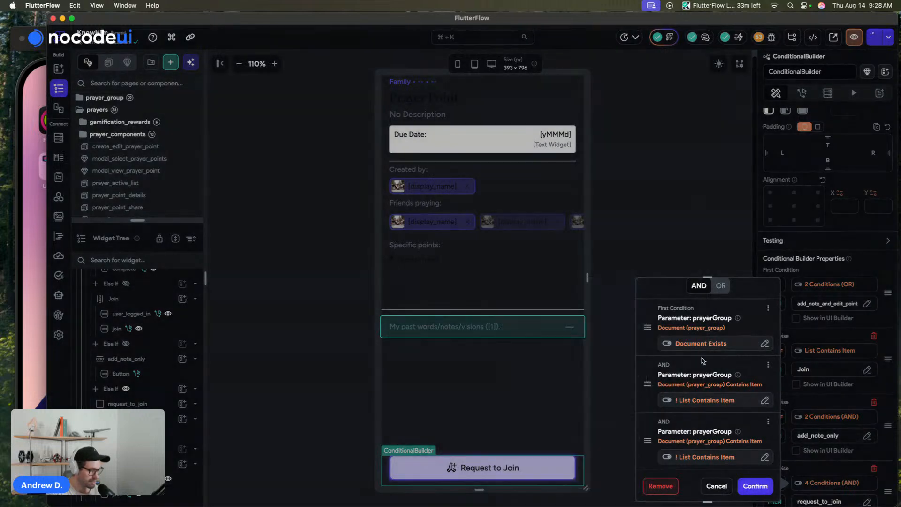
{"action": "left_click", "coordinate": [700, 401]}
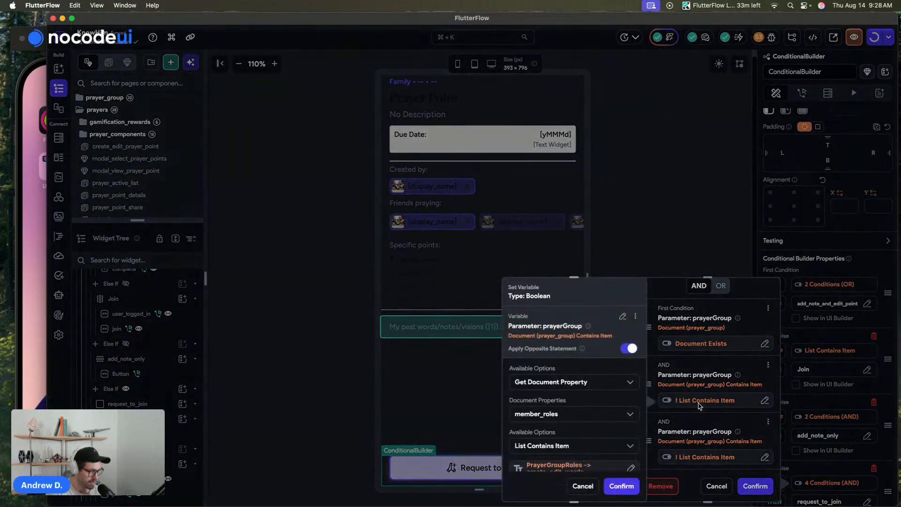
{"action": "left_click", "coordinate": [582, 486]}
Inspect the remaining member_roles and admin_refs checks of the request_to_join branch, and close its conditions without saving.
{"action": "scroll", "coordinate": [711, 432], "scroll_direction": "down", "scroll_amount": 3}
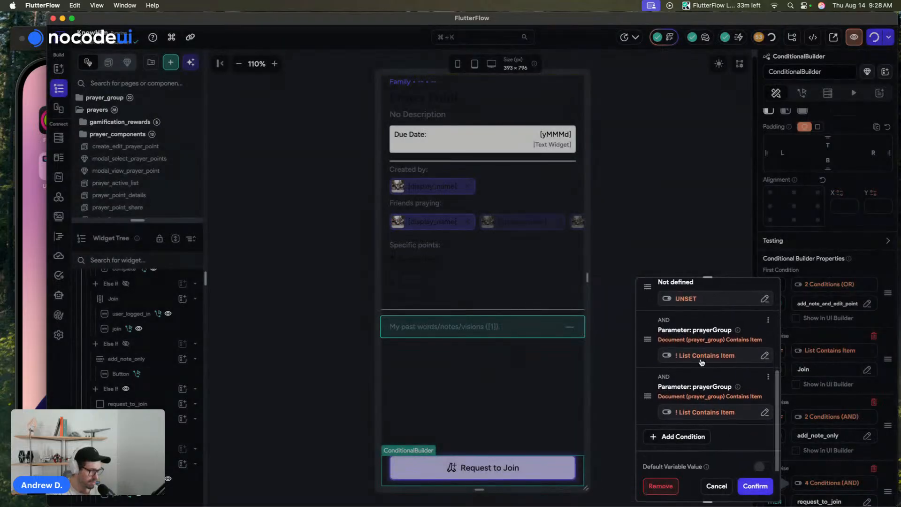
{"action": "left_click", "coordinate": [703, 356]}
{"action": "scroll", "coordinate": [568, 402], "scroll_direction": "down", "scroll_amount": 2}
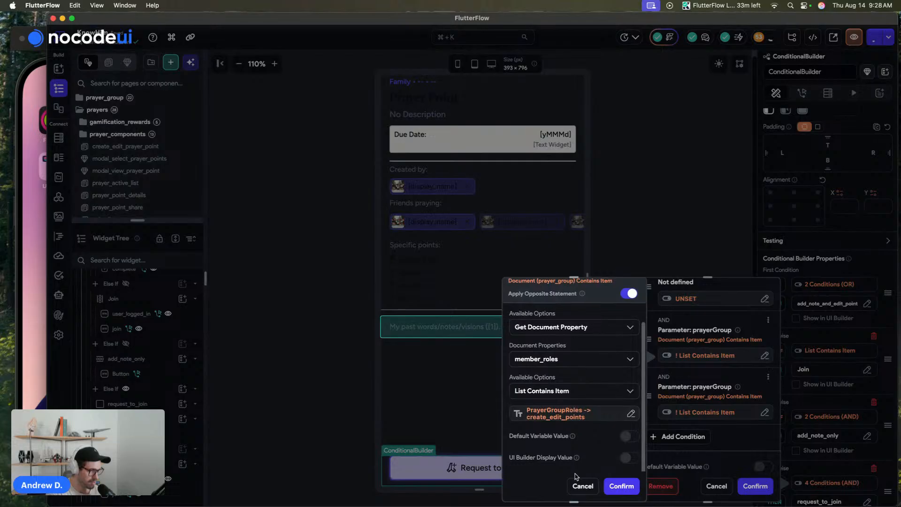
{"action": "left_click", "coordinate": [592, 487]}
{"action": "left_click", "coordinate": [730, 403]}
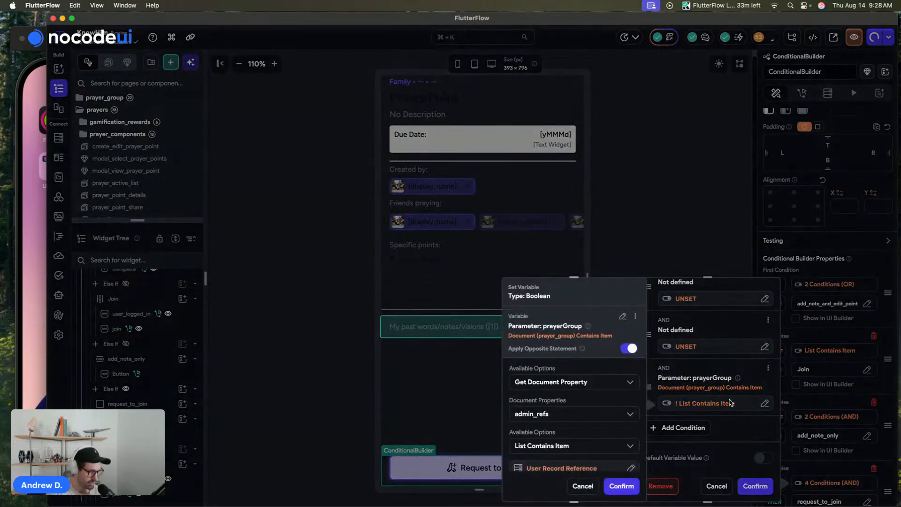
{"action": "left_click", "coordinate": [582, 486]}
{"action": "left_click", "coordinate": [716, 486]}
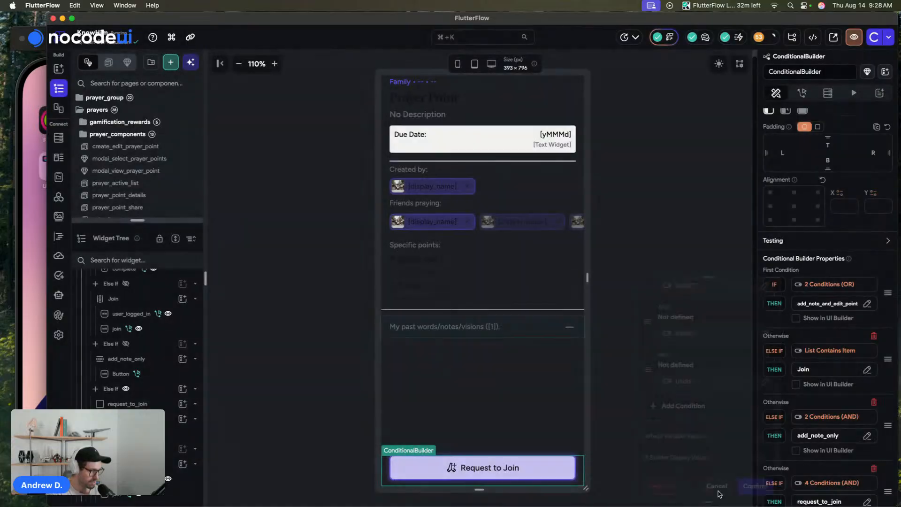
{"action": "scroll", "coordinate": [835, 390], "scroll_direction": "down", "scroll_amount": 3}
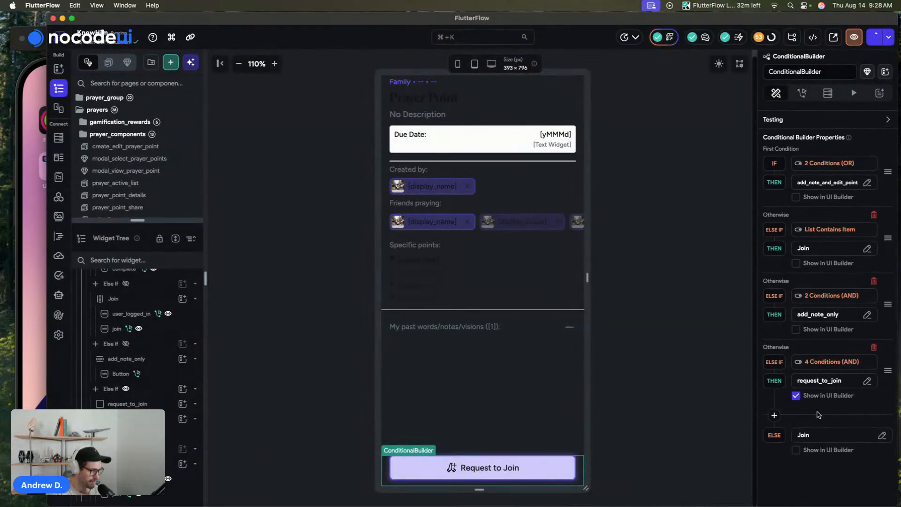
Open the iPhone 16 Pro device logs, read through the latest build output, and close them.
{"action": "left_click", "coordinate": [679, 172]}
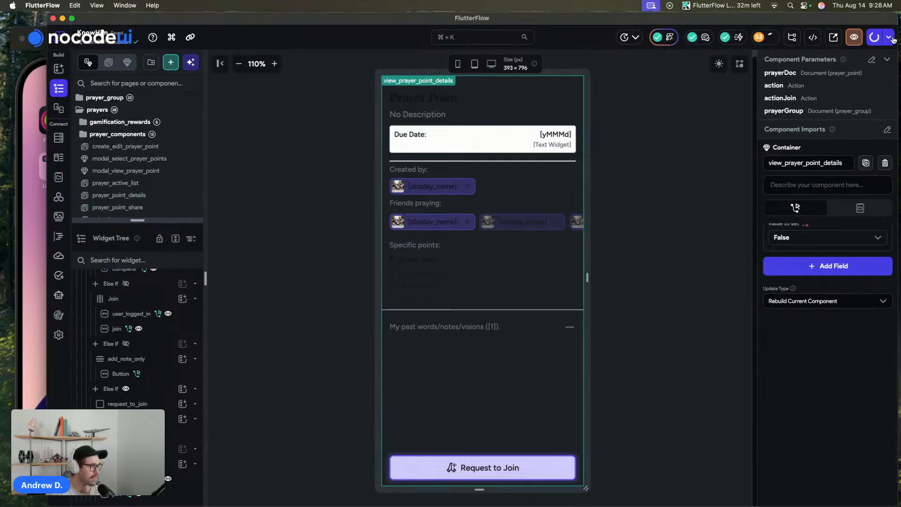
{"action": "left_click", "coordinate": [873, 37]}
{"action": "left_click", "coordinate": [878, 93]}
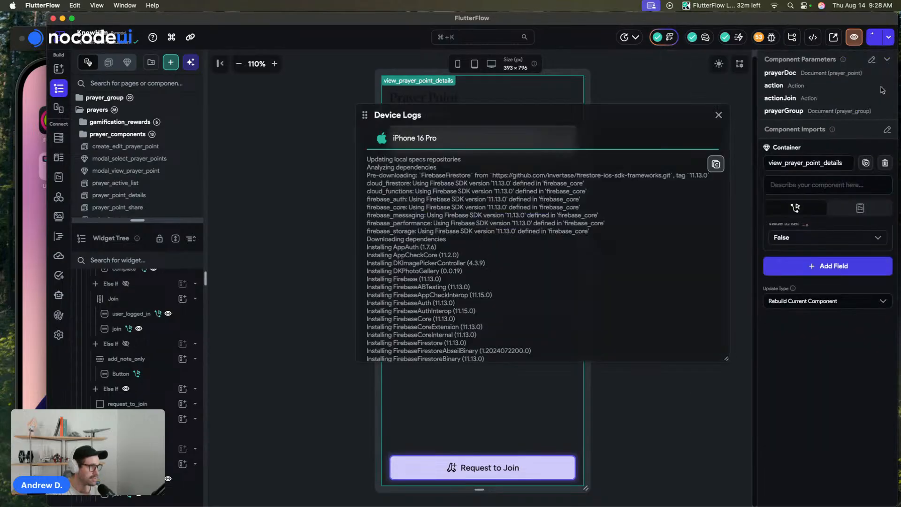
{"action": "scroll", "coordinate": [476, 245], "scroll_direction": "up", "scroll_amount": 1}
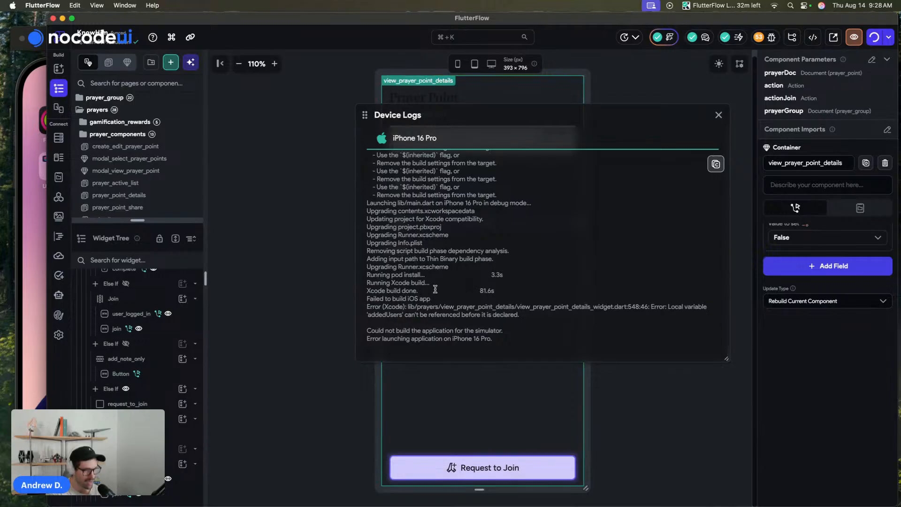
{"action": "left_click", "coordinate": [718, 116]}
{"action": "scroll", "coordinate": [457, 301], "scroll_direction": "up", "scroll_amount": 1}
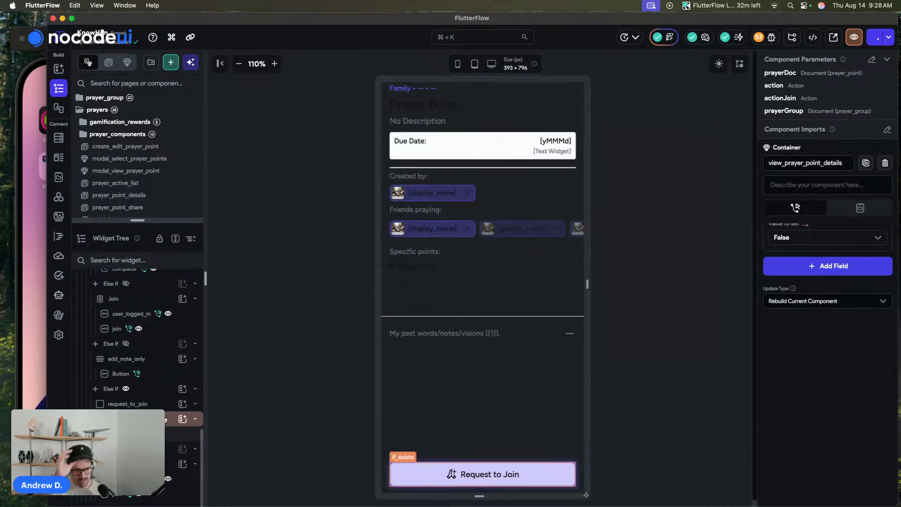
Inspect the On Tap action of the Button inside add_note_only.
{"action": "left_click", "coordinate": [163, 373]}
{"action": "scroll", "coordinate": [861, 195], "scroll_direction": "up", "scroll_amount": 5}
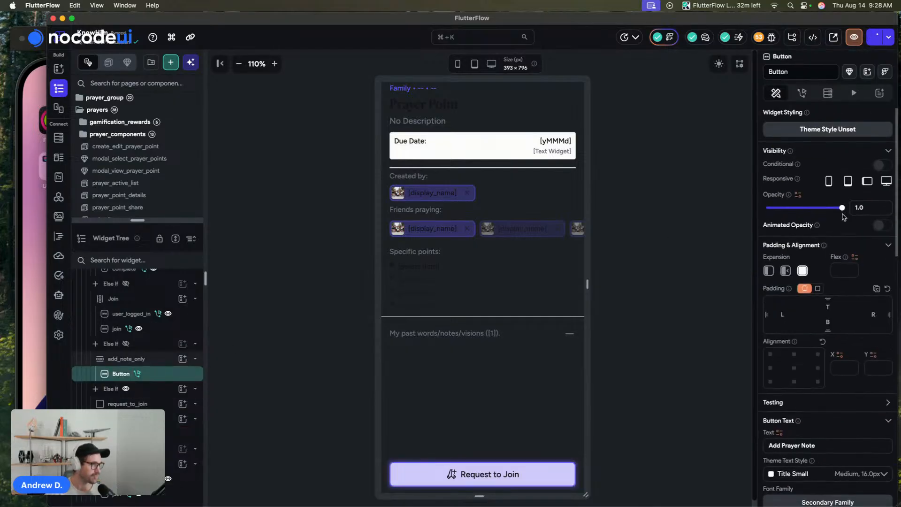
{"action": "left_click", "coordinate": [803, 93]}
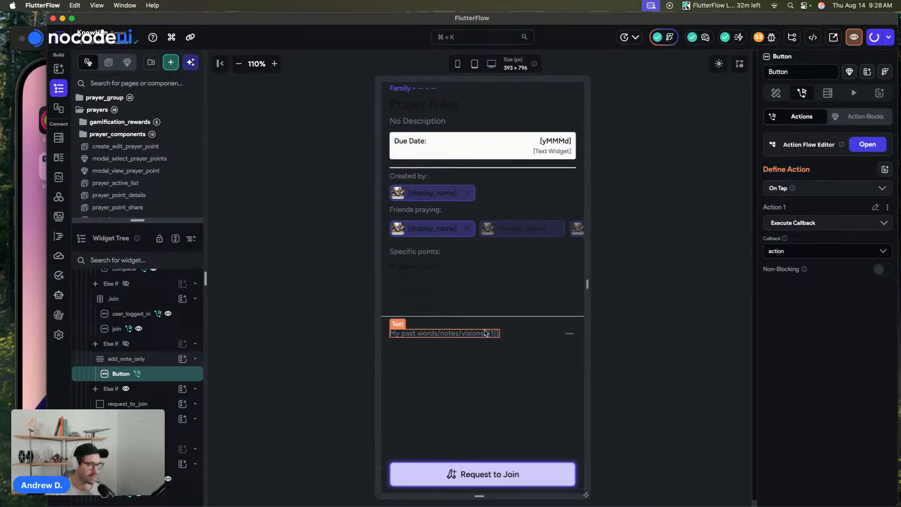
Open the join button's On Tap action flow and examine the fields of its create_request backend call.
{"action": "left_click", "coordinate": [170, 329]}
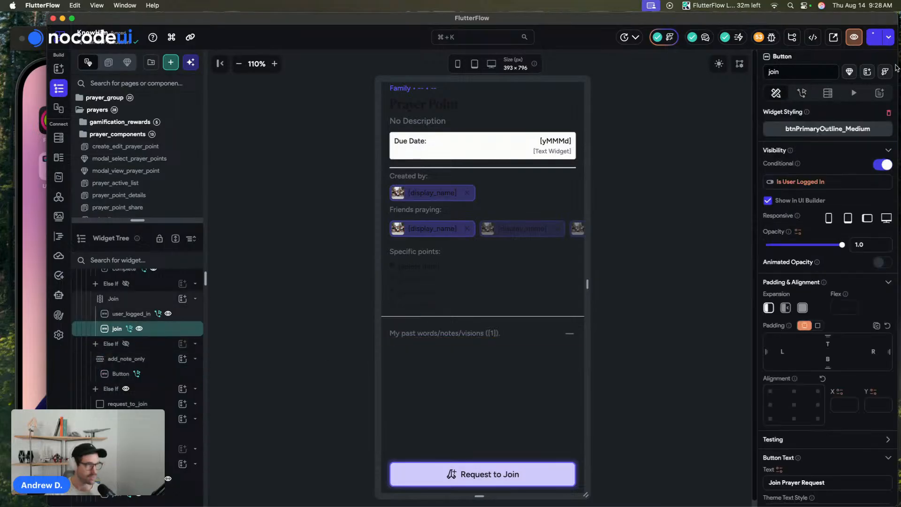
{"action": "left_click", "coordinate": [802, 93]}
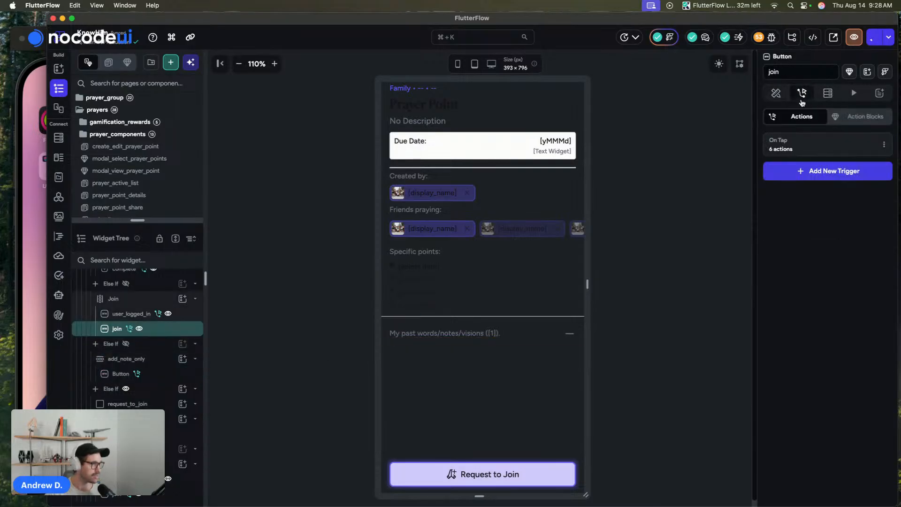
{"action": "left_click", "coordinate": [797, 141]}
{"action": "scroll", "coordinate": [452, 211], "scroll_direction": "down", "scroll_amount": 1}
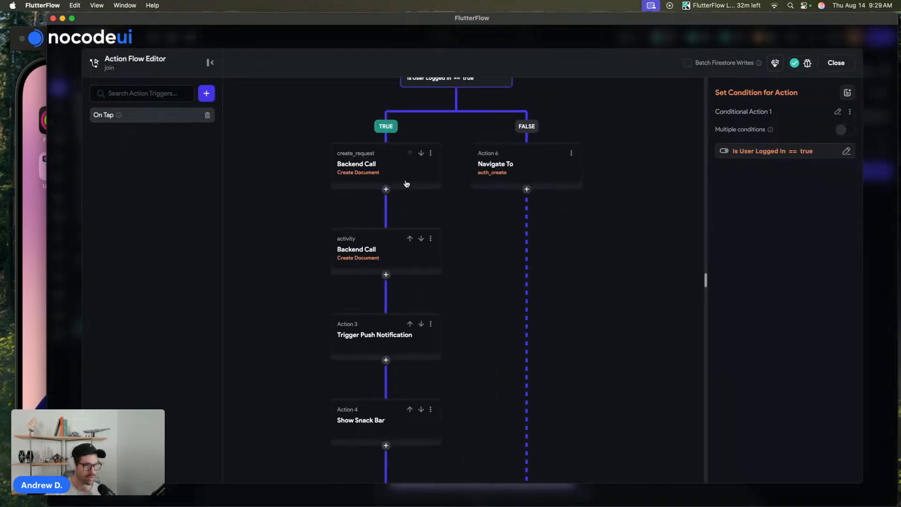
{"action": "left_click", "coordinate": [397, 172]}
{"action": "scroll", "coordinate": [396, 171], "scroll_direction": "down", "scroll_amount": 1}
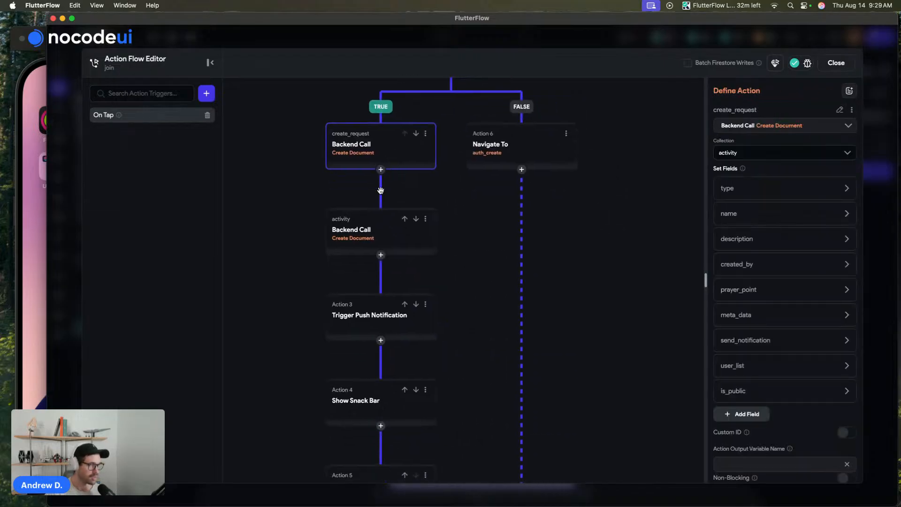
Inspect the activity backend call's created_by and user_list fields, opening the variable that supplies the first user_list item.
{"action": "left_click", "coordinate": [368, 245]}
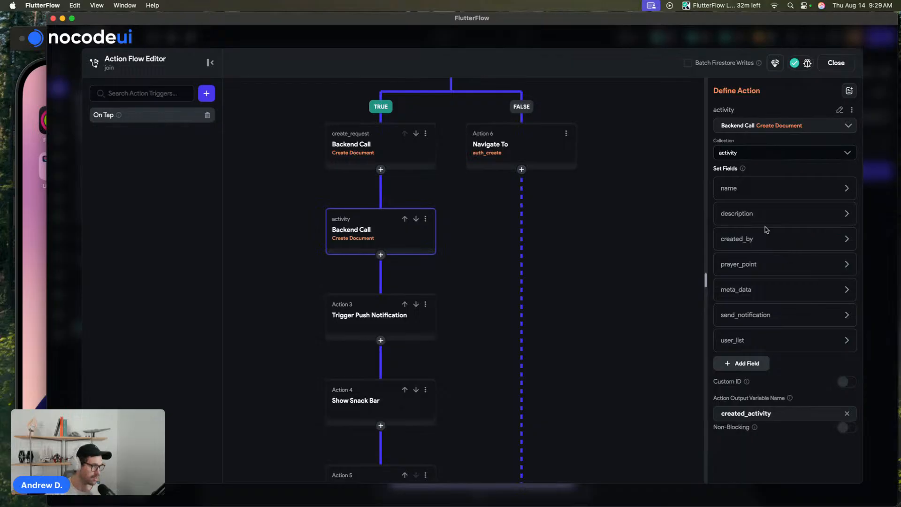
{"action": "scroll", "coordinate": [763, 231], "scroll_direction": "down", "scroll_amount": 1}
{"action": "left_click", "coordinate": [740, 319]}
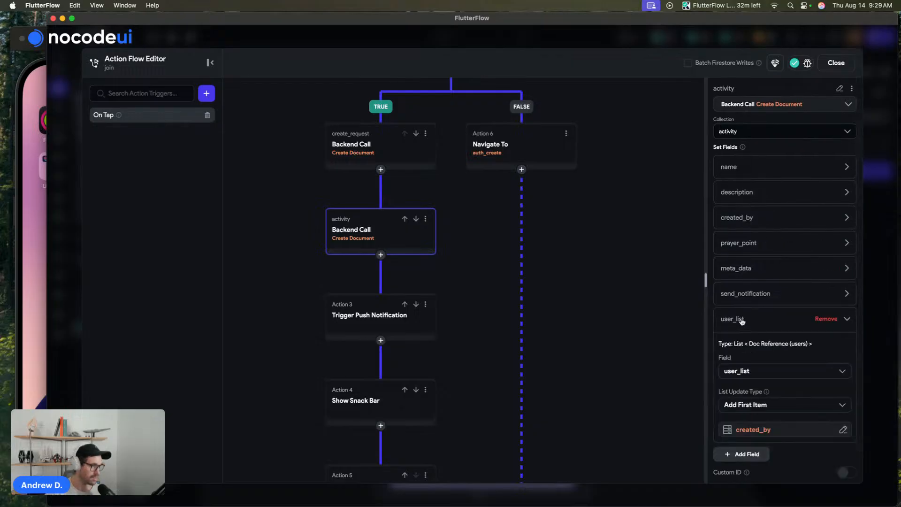
{"action": "scroll", "coordinate": [741, 310], "scroll_direction": "down", "scroll_amount": 2}
{"action": "left_click", "coordinate": [734, 284]}
{"action": "left_click", "coordinate": [753, 185]}
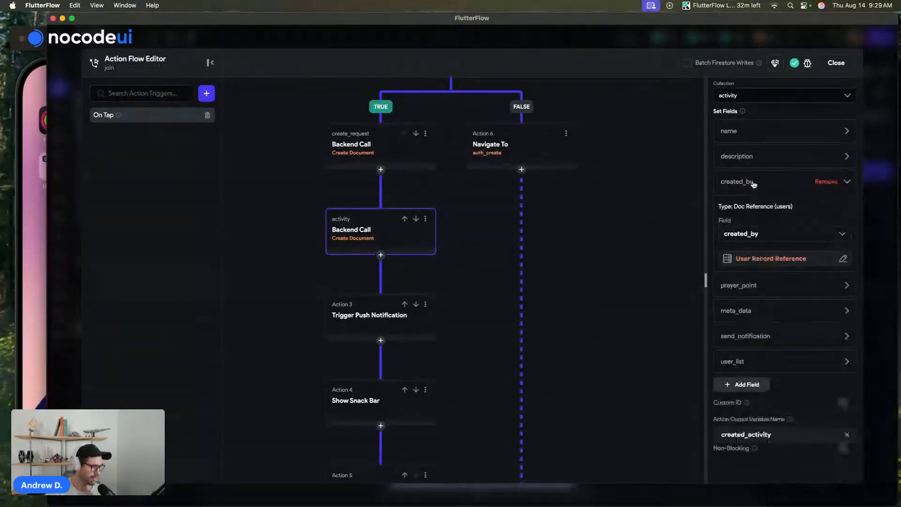
{"action": "left_click", "coordinate": [750, 361]}
{"action": "left_click", "coordinate": [770, 393]}
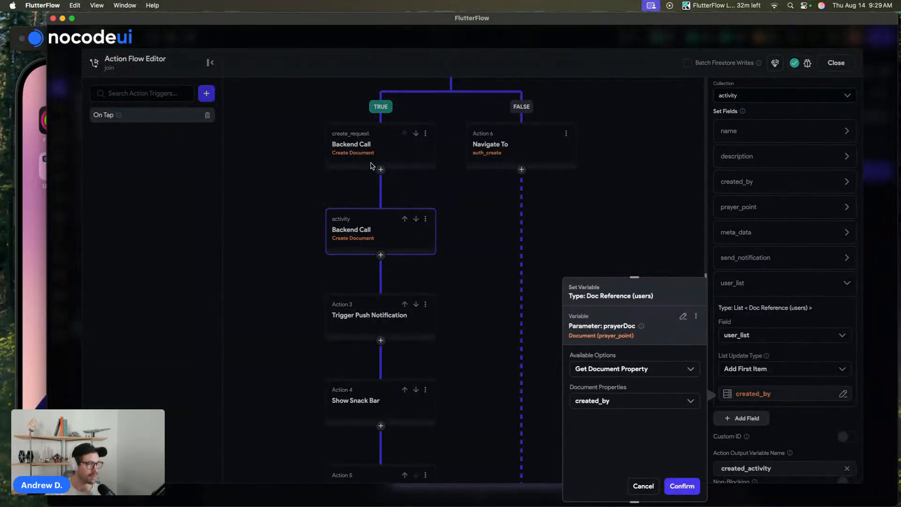
Try the authenticated user's User Reference as the first item of the activity call's user_list.
{"action": "left_click", "coordinate": [683, 317]}
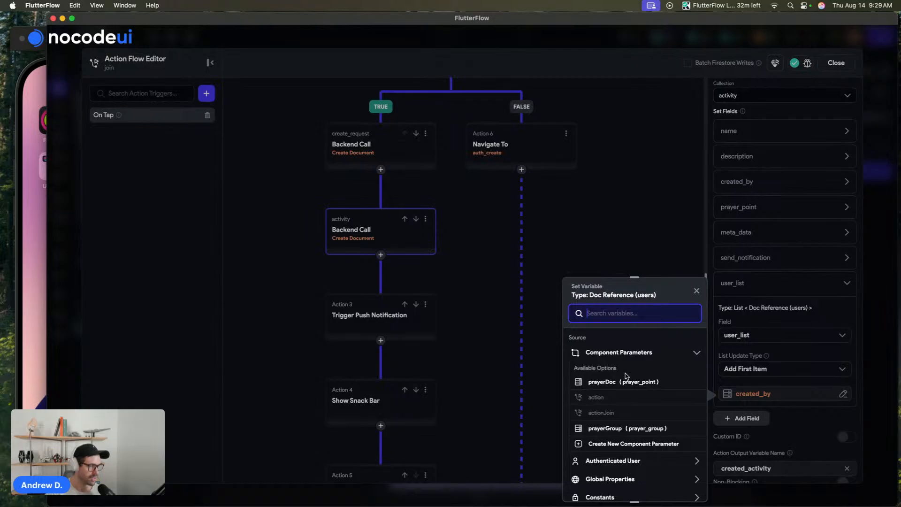
{"action": "scroll", "coordinate": [624, 378], "scroll_direction": "down", "scroll_amount": 2}
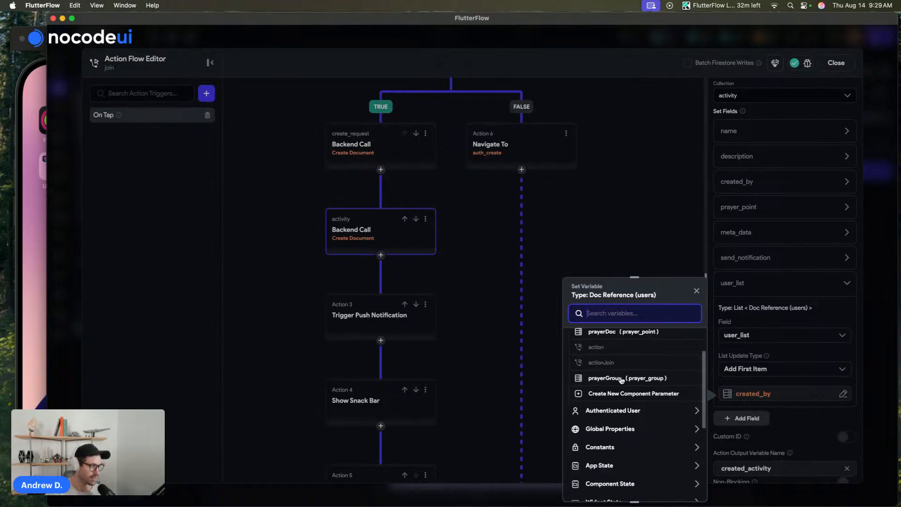
{"action": "scroll", "coordinate": [622, 379], "scroll_direction": "down", "scroll_amount": 2}
{"action": "left_click", "coordinate": [622, 364]}
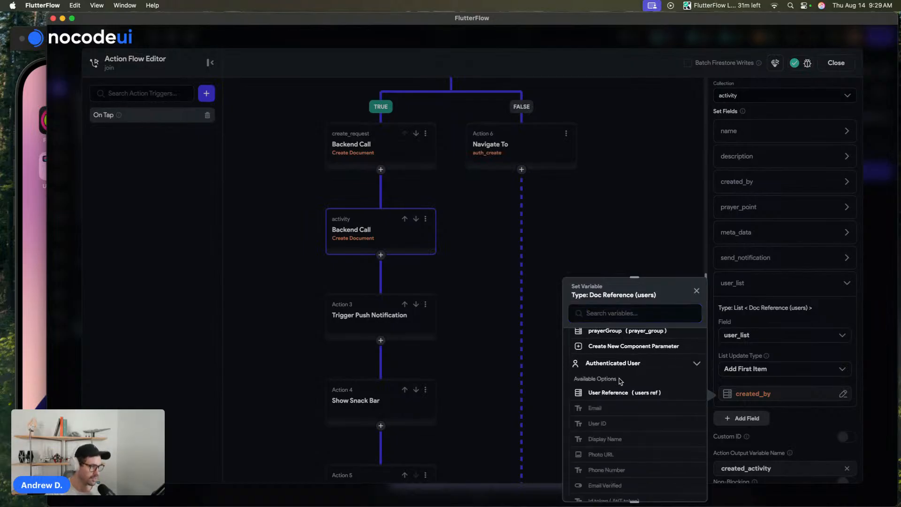
{"action": "scroll", "coordinate": [619, 387], "scroll_direction": "down", "scroll_amount": 1}
{"action": "left_click", "coordinate": [619, 392]}
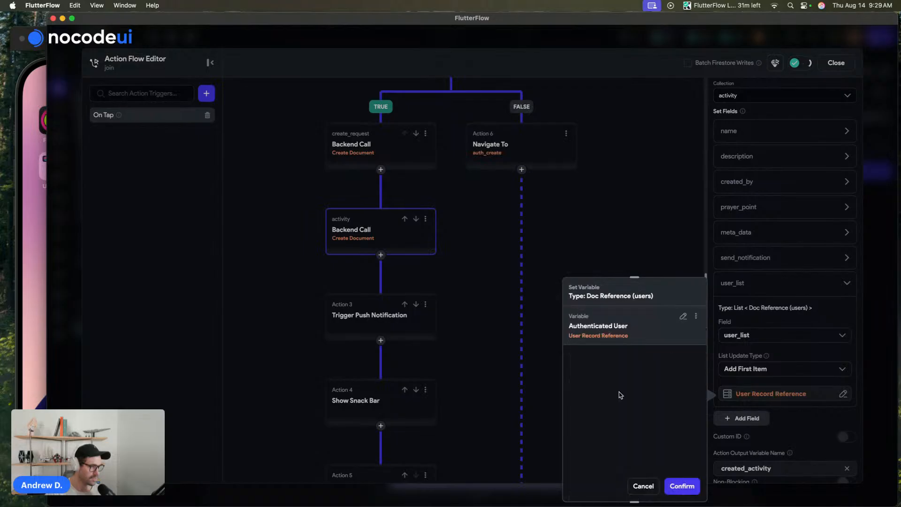
Set the first user_list item of the activity call to the created_by property of the prayerDoc parameter.
{"action": "left_click", "coordinate": [684, 316]}
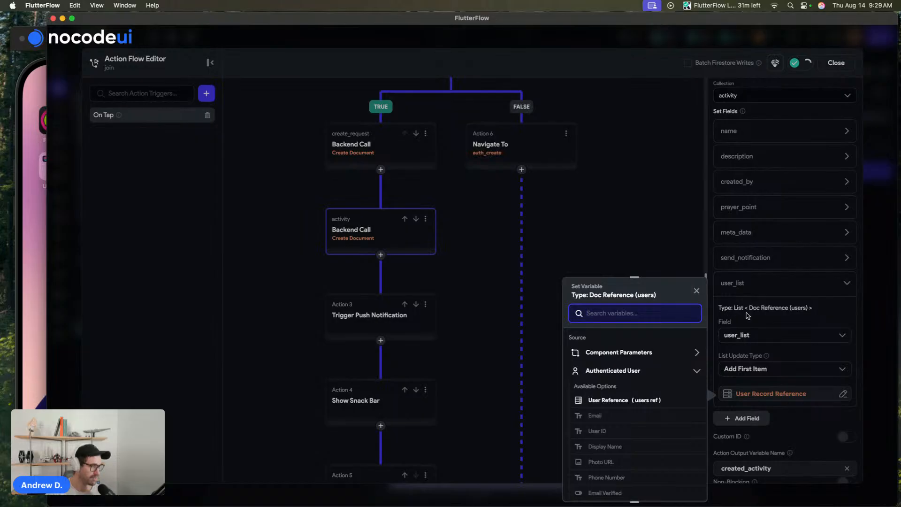
{"action": "scroll", "coordinate": [624, 358], "scroll_direction": "down", "scroll_amount": 2}
{"action": "left_click", "coordinate": [624, 347]}
{"action": "left_click", "coordinate": [623, 347]}
{"action": "left_click", "coordinate": [609, 377]}
{"action": "left_click", "coordinate": [610, 370]}
{"action": "left_click", "coordinate": [611, 388]}
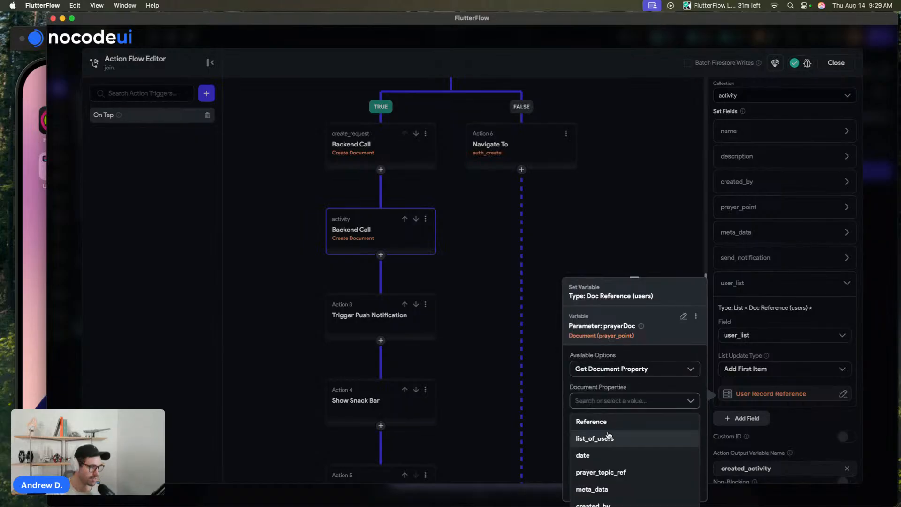
{"action": "scroll", "coordinate": [607, 496], "scroll_direction": "down", "scroll_amount": 2}
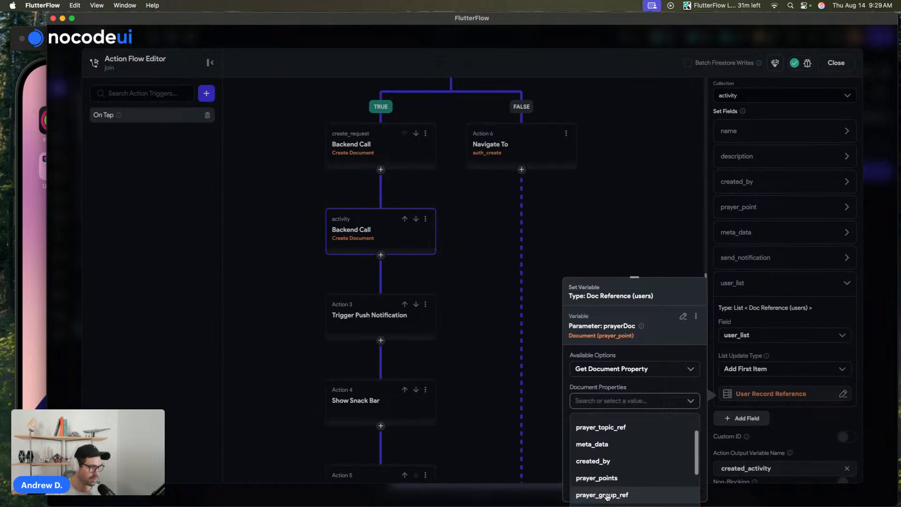
{"action": "left_click", "coordinate": [606, 461]}
{"action": "left_click", "coordinate": [682, 486]}
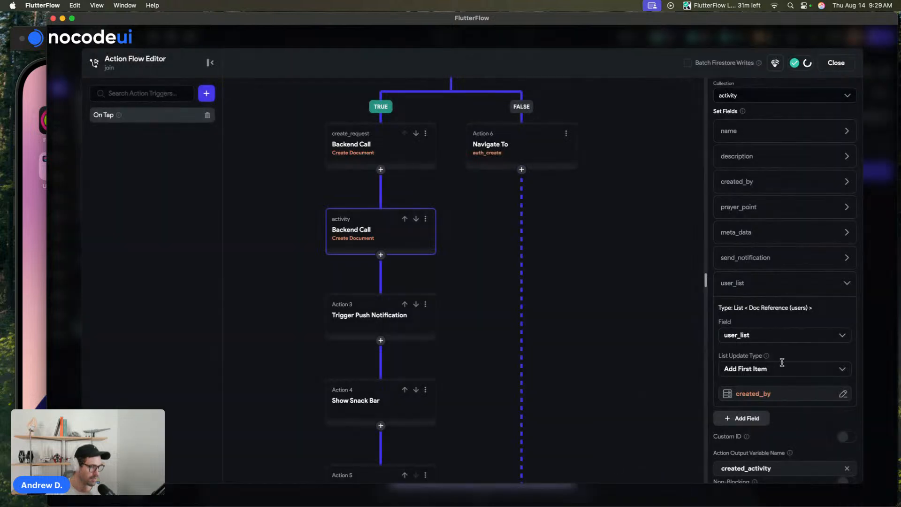
{"action": "left_click", "coordinate": [764, 292]}
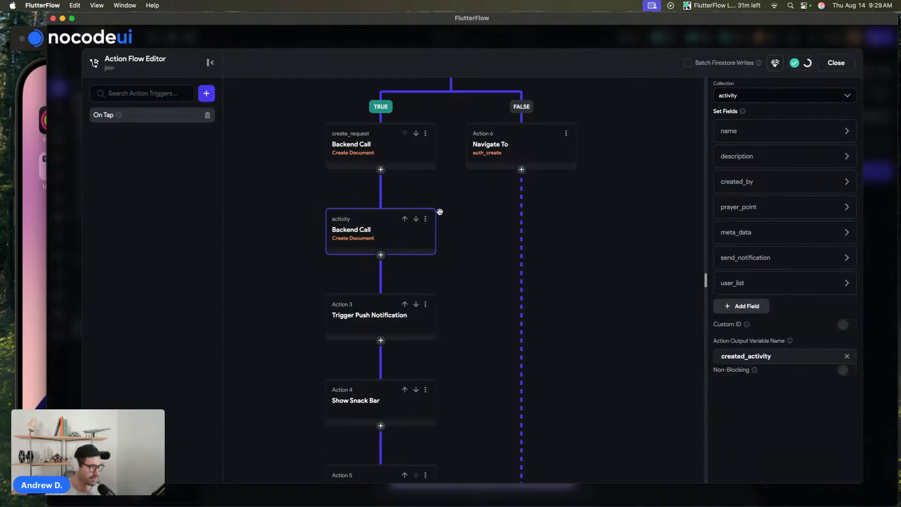
Inspect the recipient variable of the Trigger Push Notification action and keep it as it is.
{"action": "scroll", "coordinate": [350, 242], "scroll_direction": "down", "scroll_amount": 2}
{"action": "left_click", "coordinate": [351, 253]}
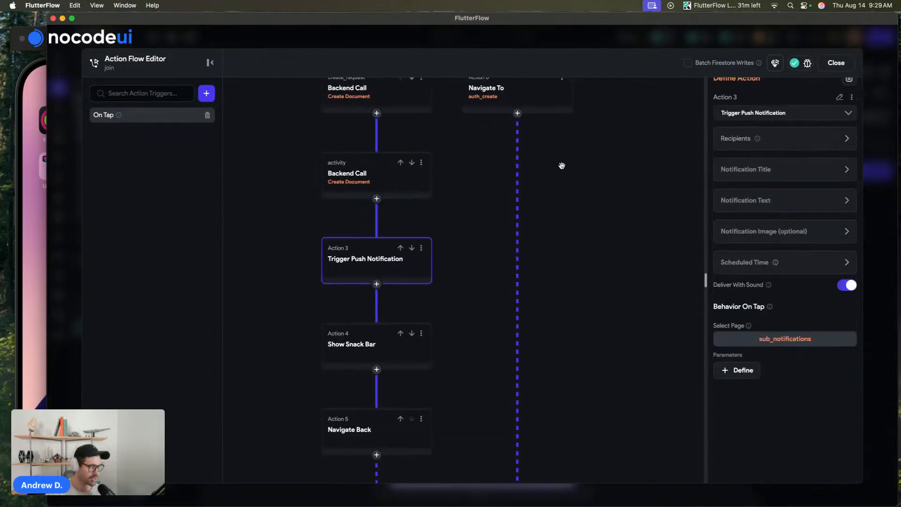
{"action": "left_click", "coordinate": [773, 141]}
{"action": "left_click", "coordinate": [767, 199]}
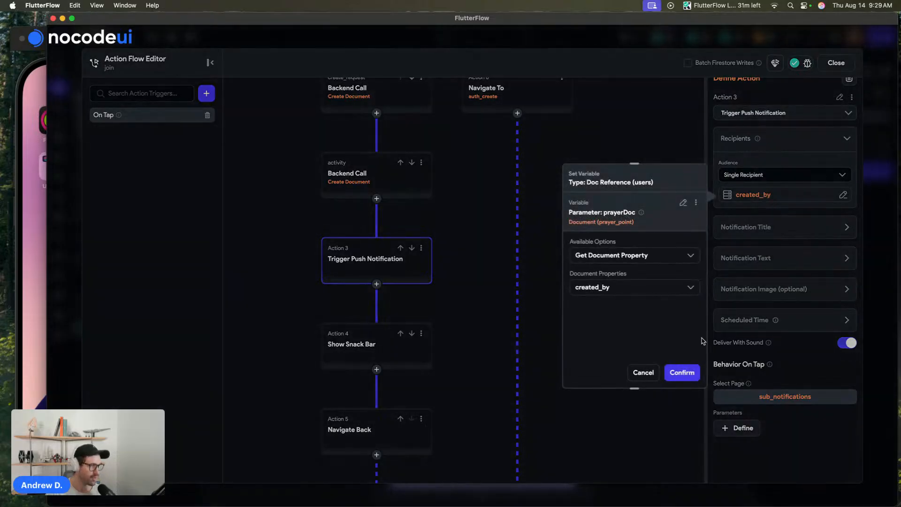
{"action": "left_click", "coordinate": [683, 373]}
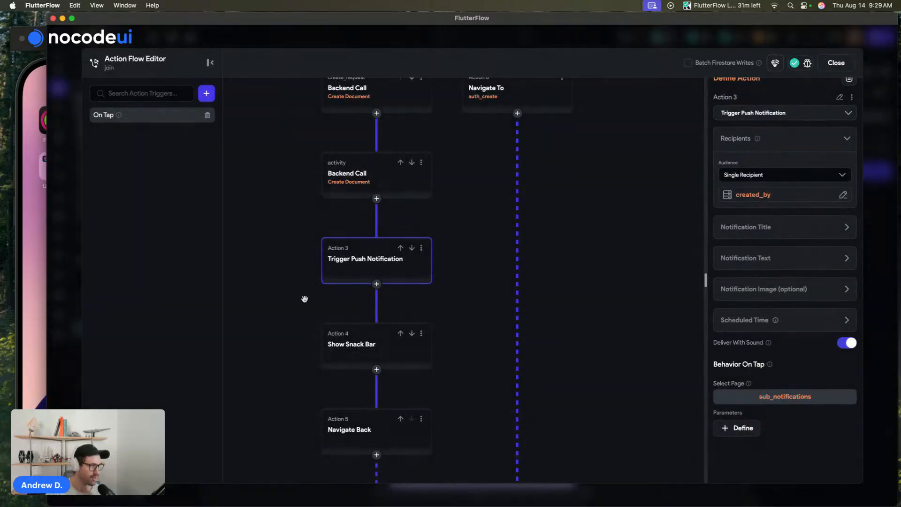
Inspect the variable behind the user_list field of the create_request backend call and keep it as it is.
{"action": "scroll", "coordinate": [365, 343], "scroll_direction": "up", "scroll_amount": 2}
{"action": "left_click", "coordinate": [374, 143]}
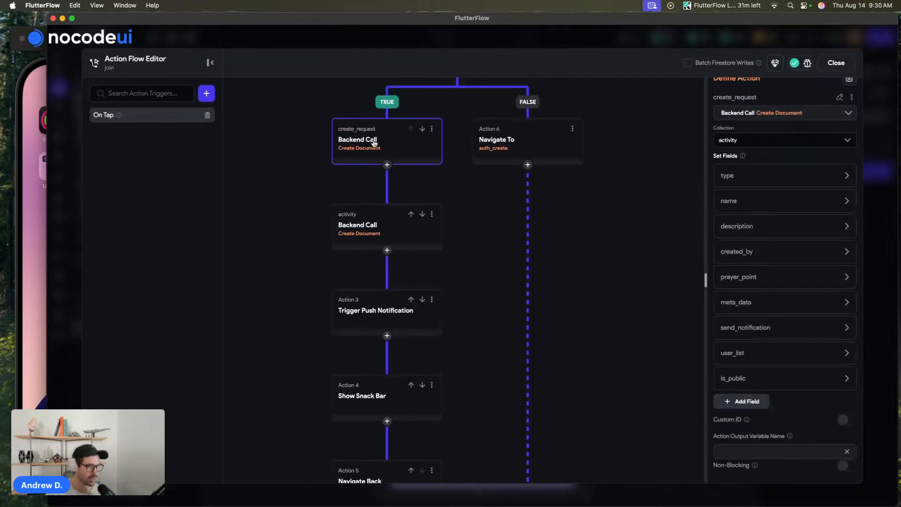
{"action": "left_click", "coordinate": [746, 246]}
{"action": "left_click", "coordinate": [746, 246]}
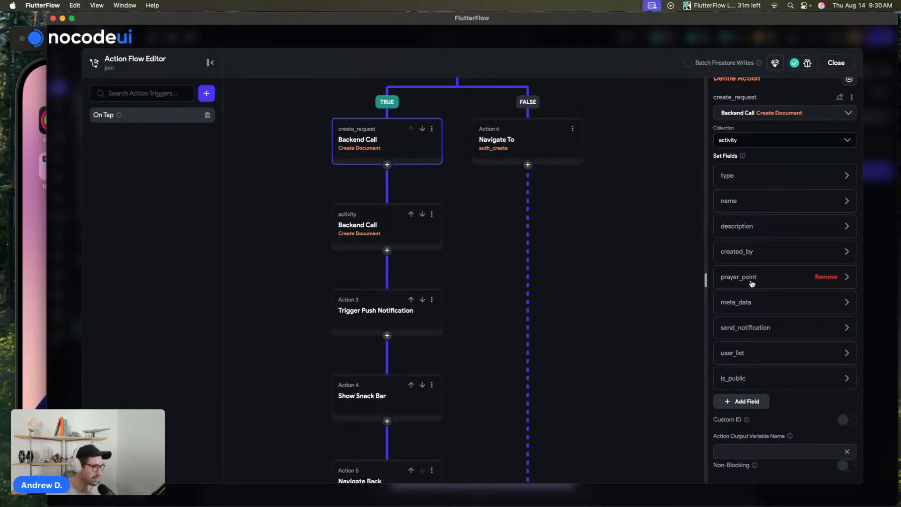
{"action": "left_click", "coordinate": [751, 353]}
{"action": "scroll", "coordinate": [758, 371], "scroll_direction": "down", "scroll_amount": 2}
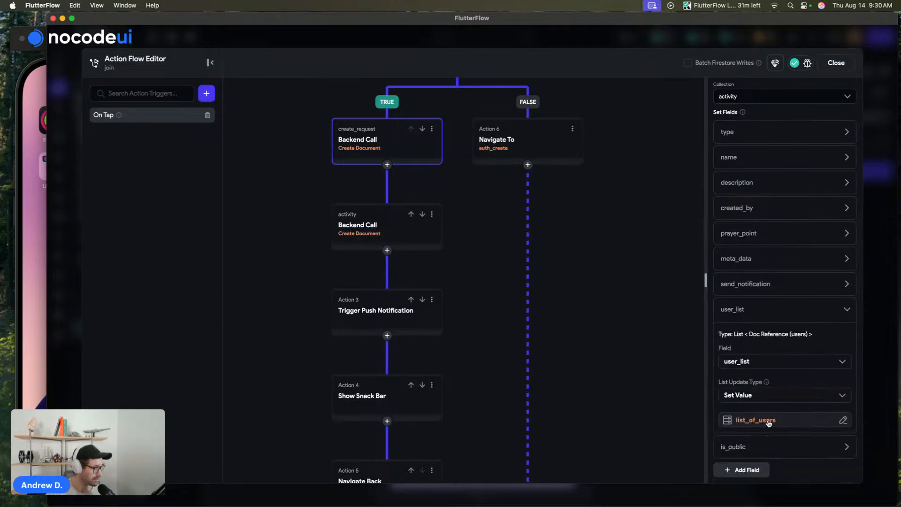
{"action": "left_click", "coordinate": [769, 424]}
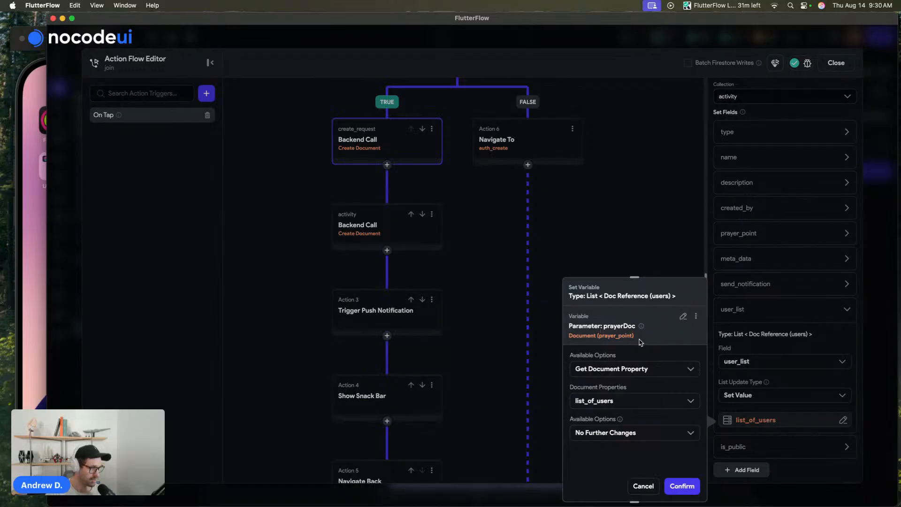
{"action": "left_click", "coordinate": [683, 486]}
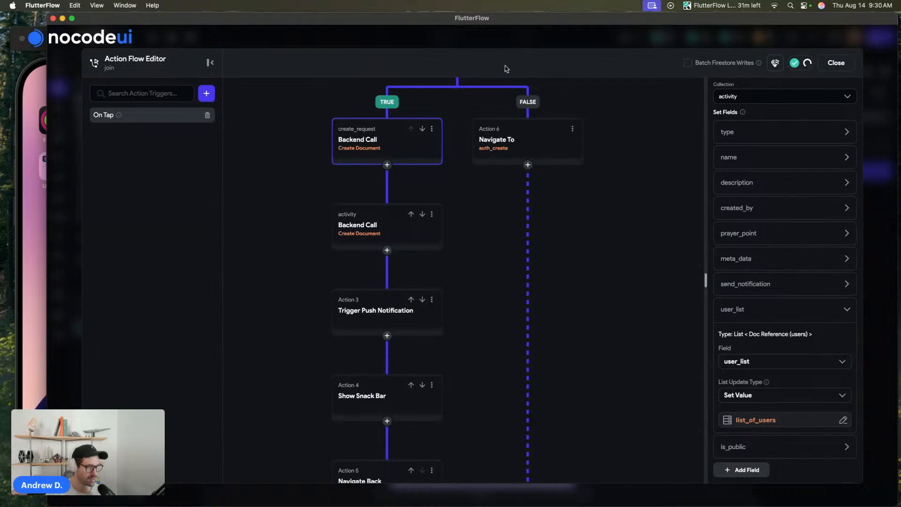
Check the FALSE branch's Navigate To action, leave the action flow, and inspect the user_logged_in button's On Tap action.
{"action": "left_click", "coordinate": [524, 139]}
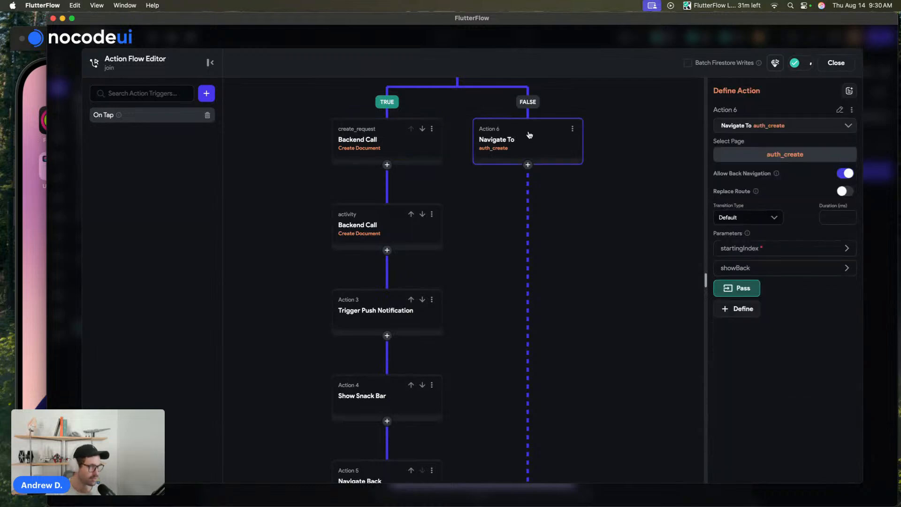
{"action": "left_click", "coordinate": [571, 35]}
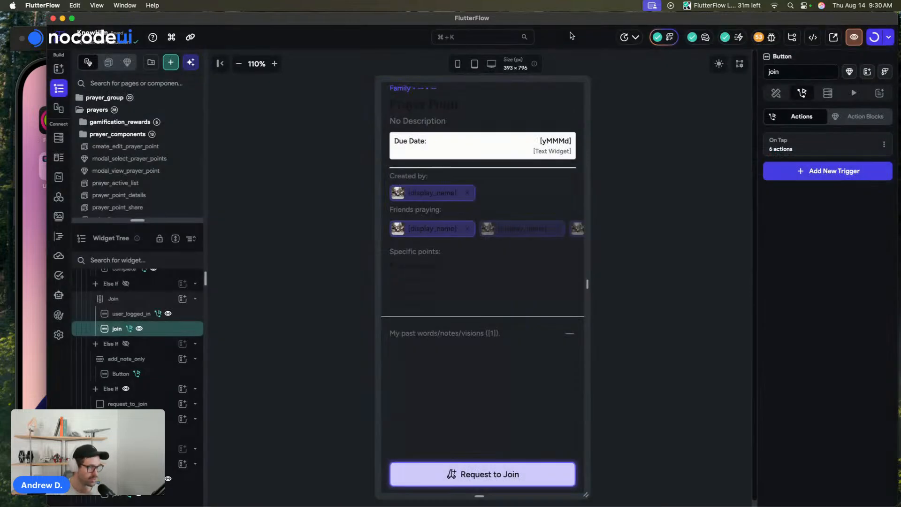
{"action": "left_click", "coordinate": [182, 315]}
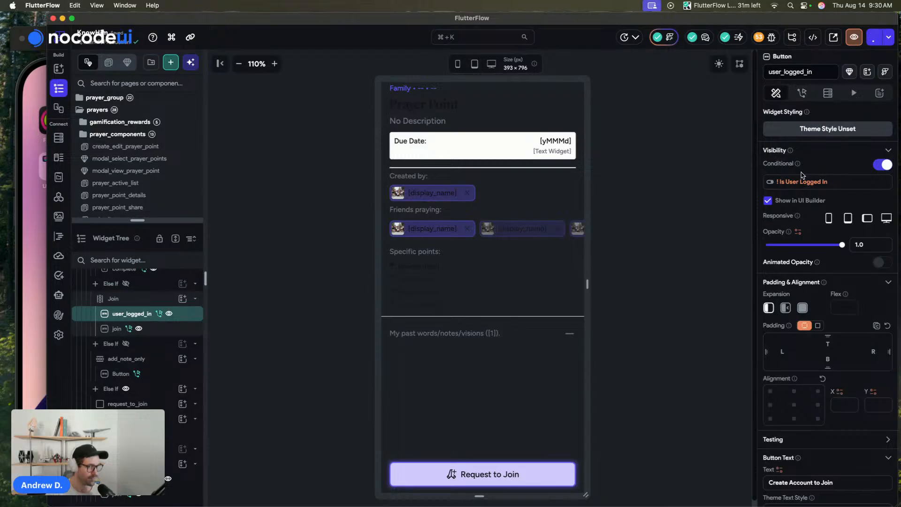
{"action": "left_click", "coordinate": [802, 92]}
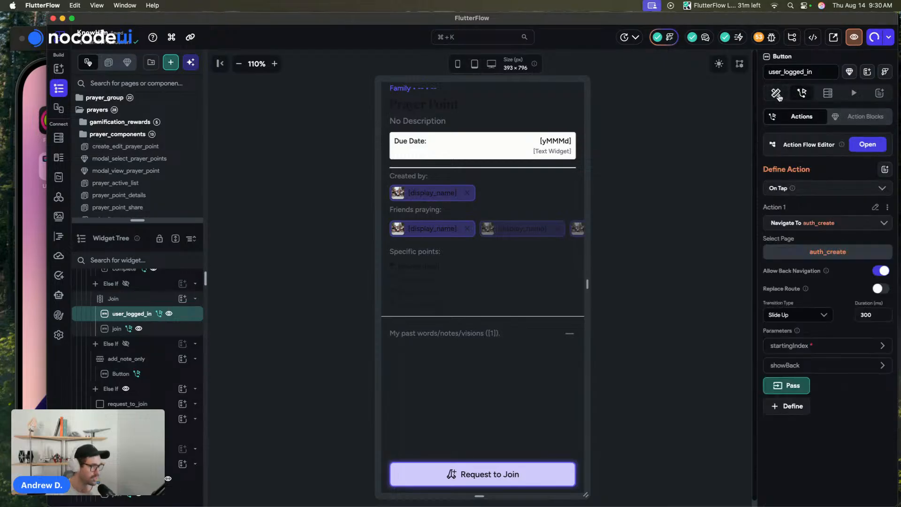
Check the user_logged_in button's visibility condition and show the If branch of the ConditionalBuilder in the canvas preview.
{"action": "left_click", "coordinate": [775, 92]}
{"action": "scroll", "coordinate": [117, 328], "scroll_direction": "up", "scroll_amount": 3}
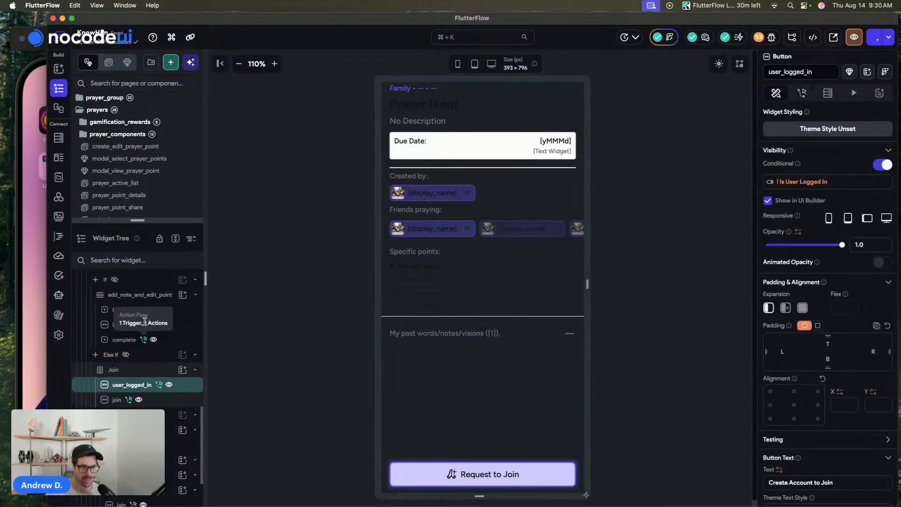
{"action": "left_click", "coordinate": [114, 281]}
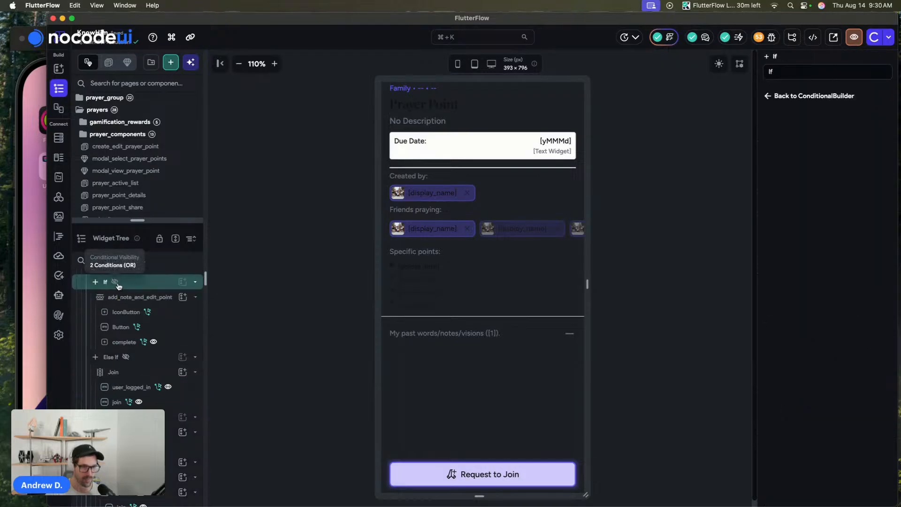
{"action": "left_click", "coordinate": [115, 281]}
Inspect the On Tap action flow of the IconButton beside Add Note and leave it as it is.
{"action": "left_click", "coordinate": [446, 482]}
{"action": "left_click", "coordinate": [402, 474]}
{"action": "left_click", "coordinate": [803, 93]}
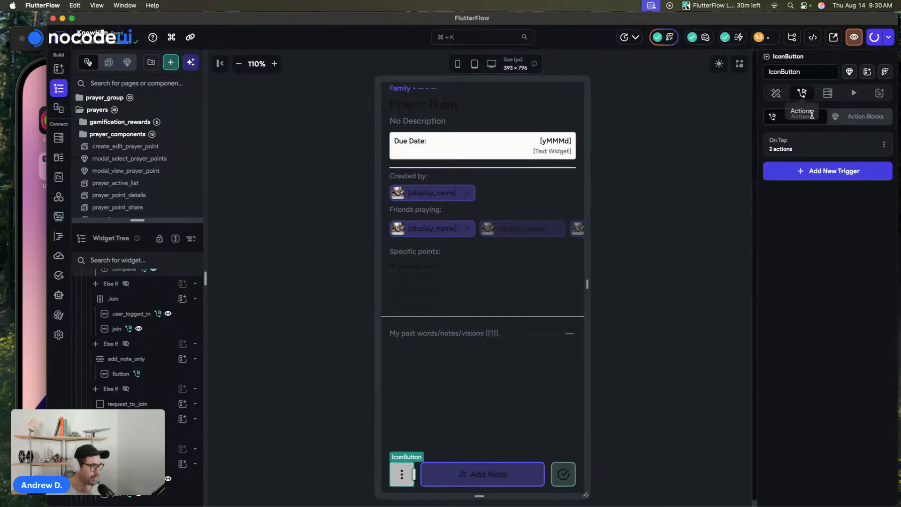
{"action": "left_click", "coordinate": [815, 147]}
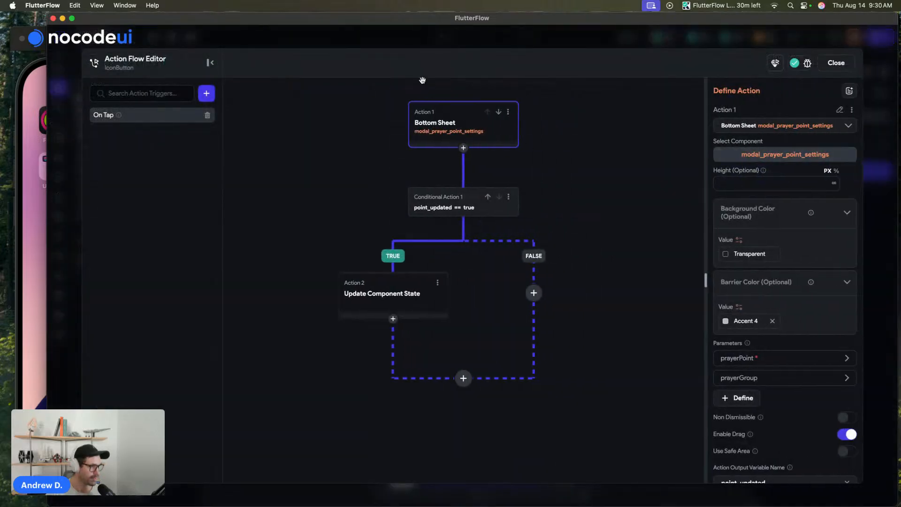
{"action": "left_click", "coordinate": [437, 47]}
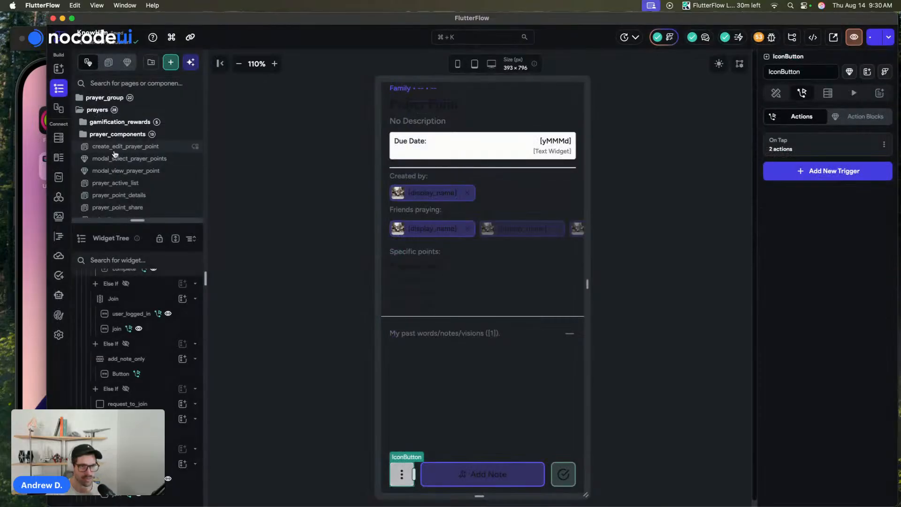
Preview the request_to_join branch and inspect the create_request call in its join button's On Tap action flow.
{"action": "scroll", "coordinate": [114, 153], "scroll_direction": "down", "scroll_amount": 5}
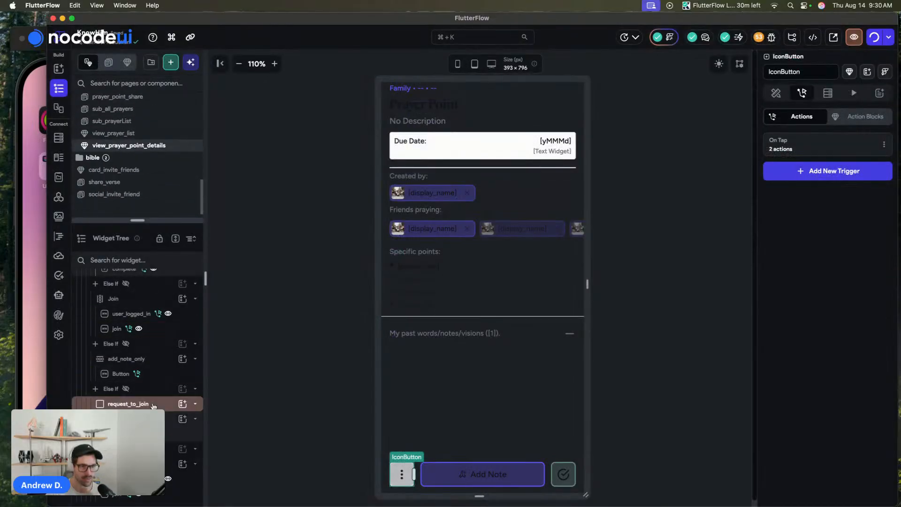
{"action": "left_click", "coordinate": [125, 389]}
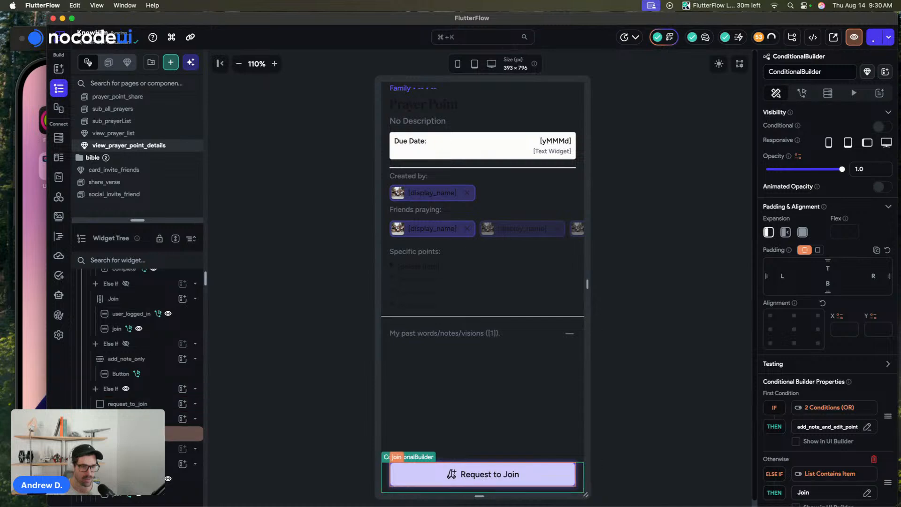
{"action": "left_click", "coordinate": [141, 434]}
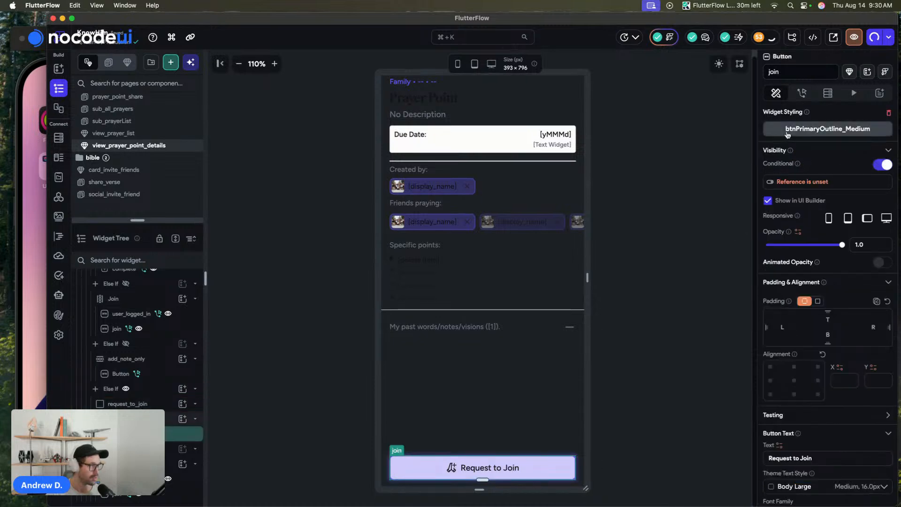
{"action": "left_click", "coordinate": [802, 93]}
{"action": "left_click", "coordinate": [822, 149]}
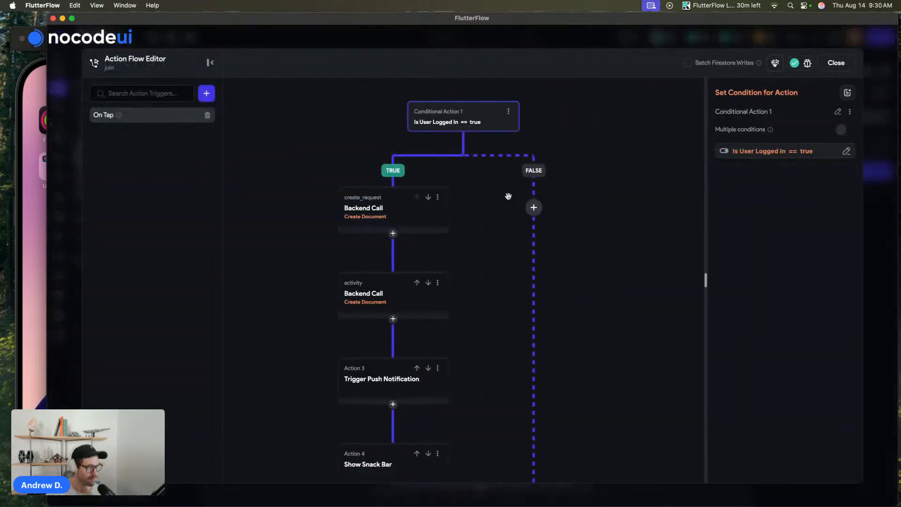
{"action": "left_click", "coordinate": [382, 206]}
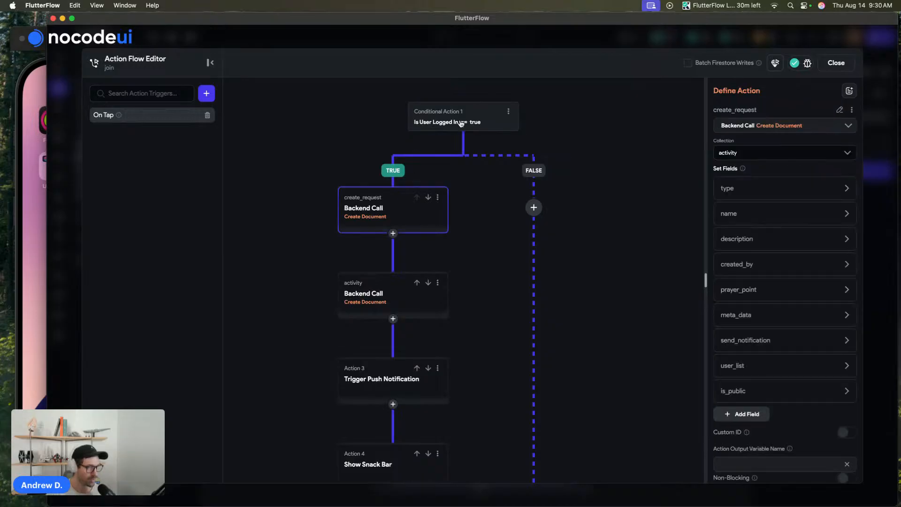
{"action": "scroll", "coordinate": [408, 179], "scroll_direction": "down", "scroll_amount": 3}
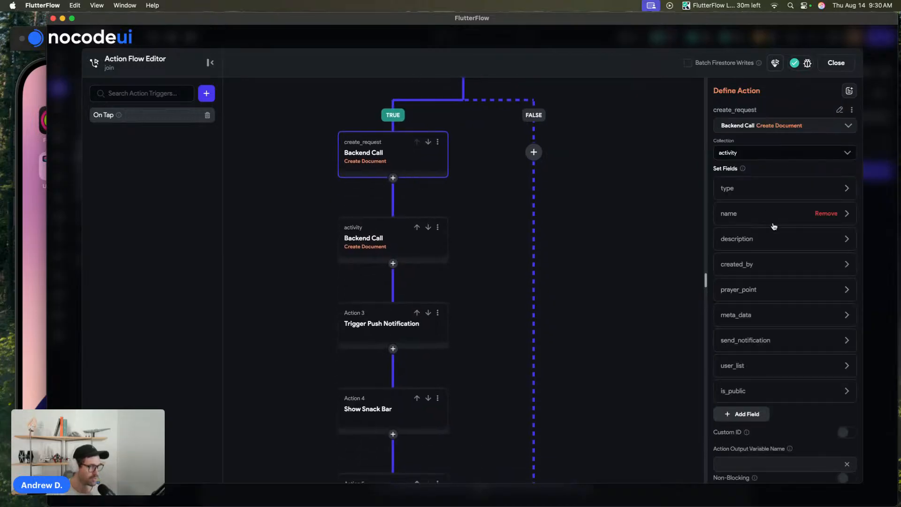
{"action": "left_click", "coordinate": [836, 62]}
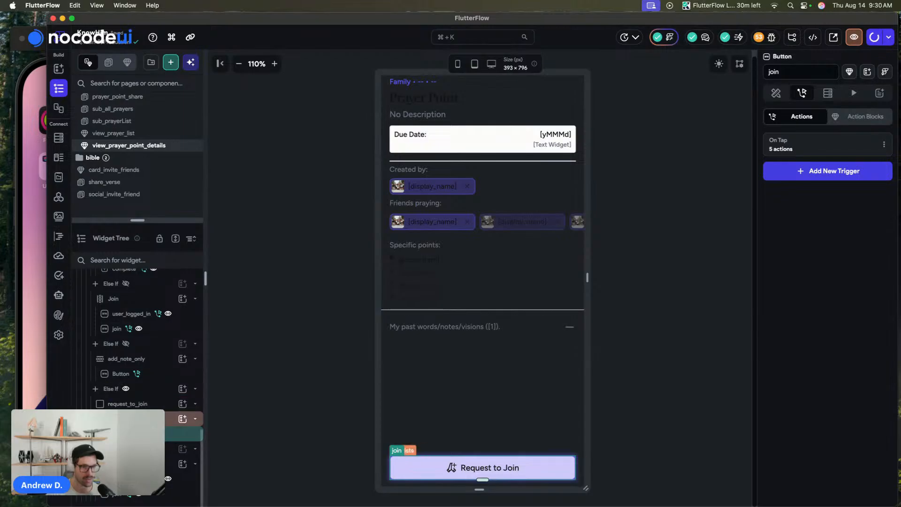
Preview the Else branch and check the Join Prayer Request button's tap action and the Create Account to Join button's properties.
{"action": "left_click", "coordinate": [519, 419]}
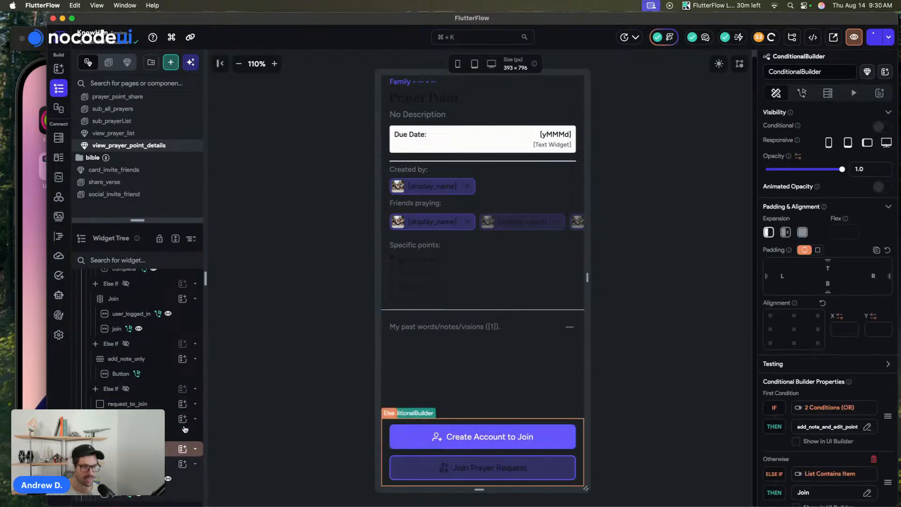
{"action": "left_click", "coordinate": [514, 468]}
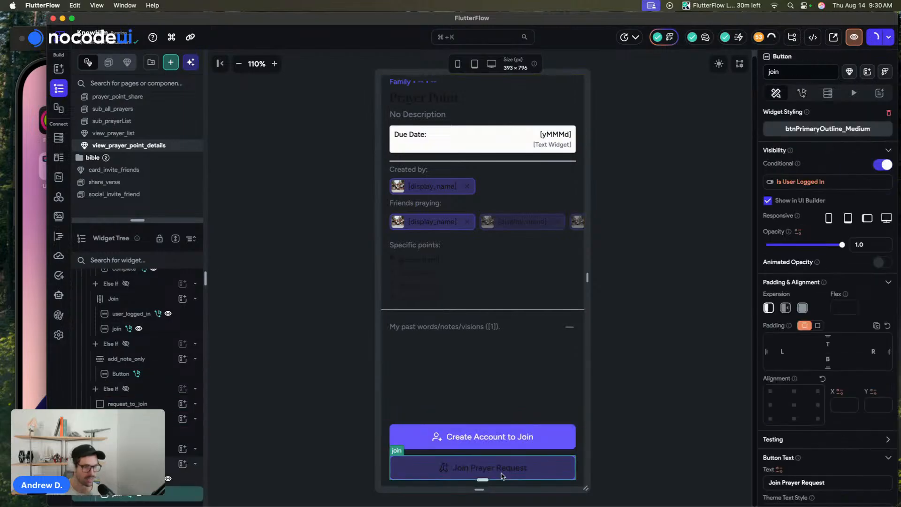
{"action": "left_click", "coordinate": [801, 93]}
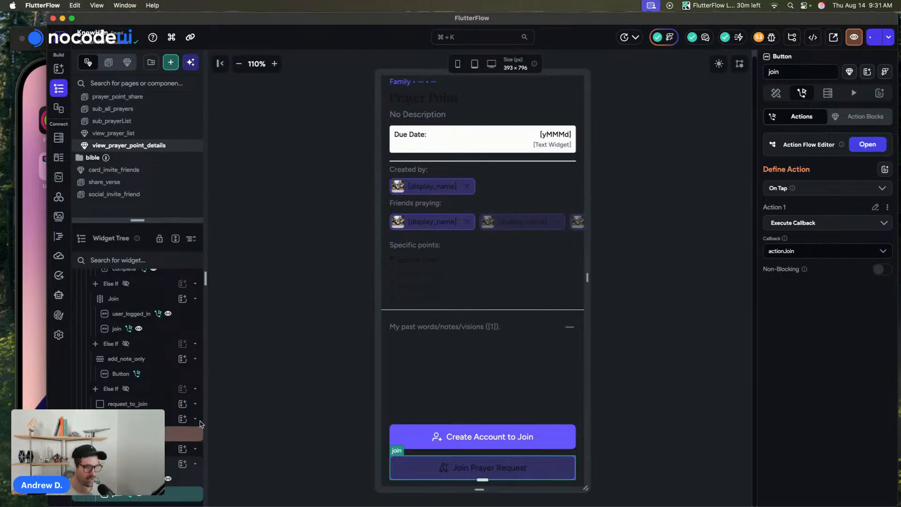
{"action": "left_click", "coordinate": [188, 478]}
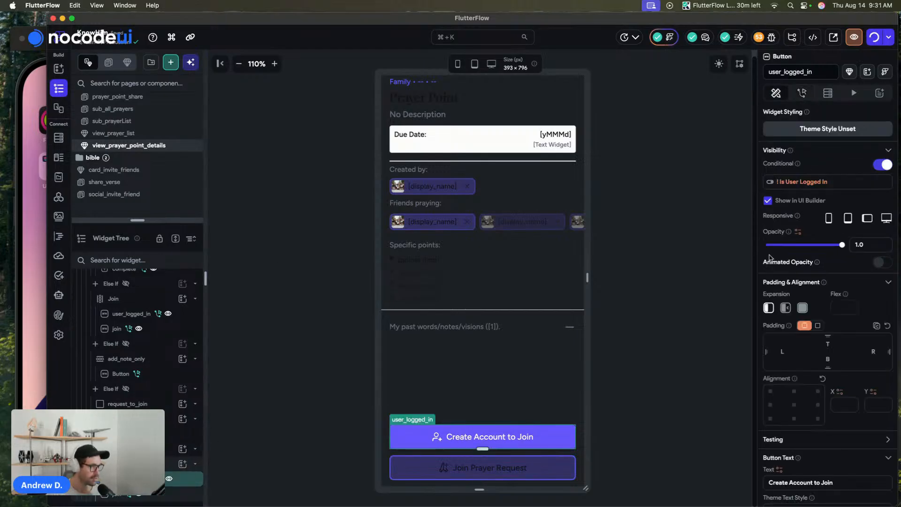
{"action": "scroll", "coordinate": [796, 280], "scroll_direction": "down", "scroll_amount": 2}
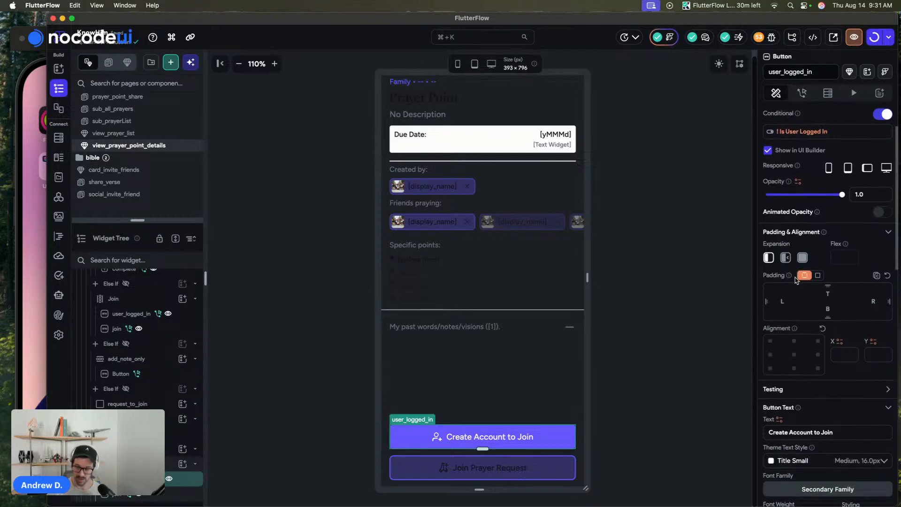
Save the project and start a local test run on the iPhone 16 Pro simulator.
{"action": "left_click", "coordinate": [648, 213]}
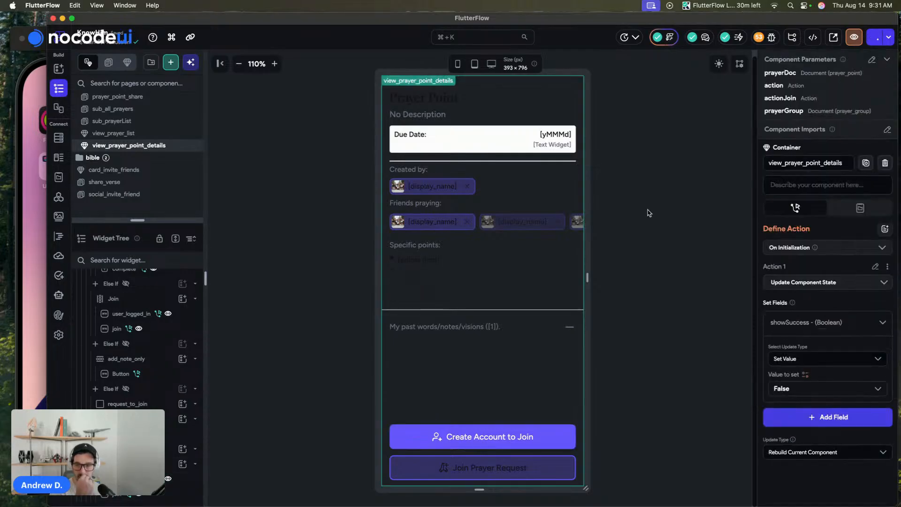
{"action": "key", "text": "super+s"}
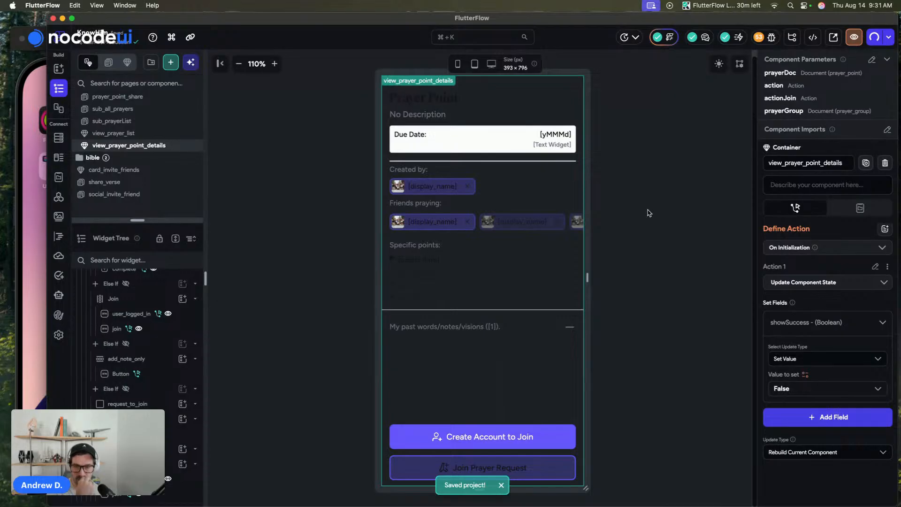
{"action": "left_click", "coordinate": [888, 40]}
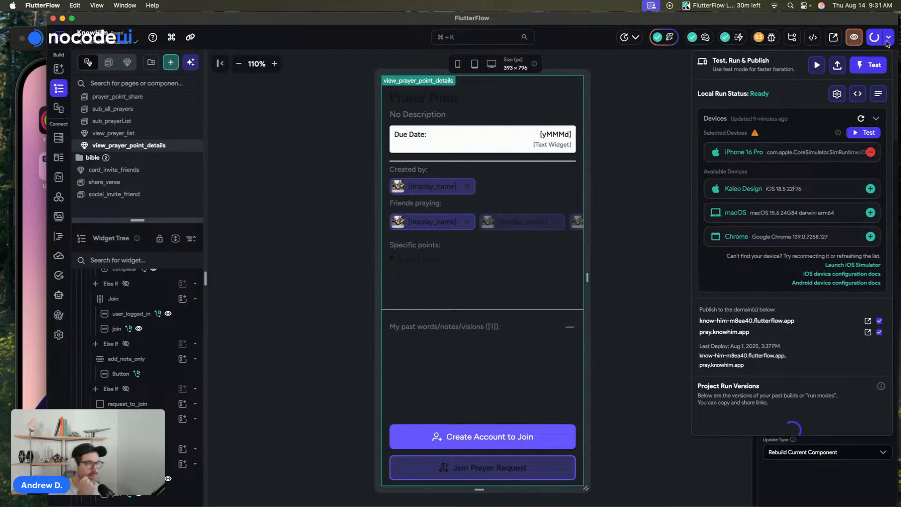
{"action": "left_click", "coordinate": [868, 133]}
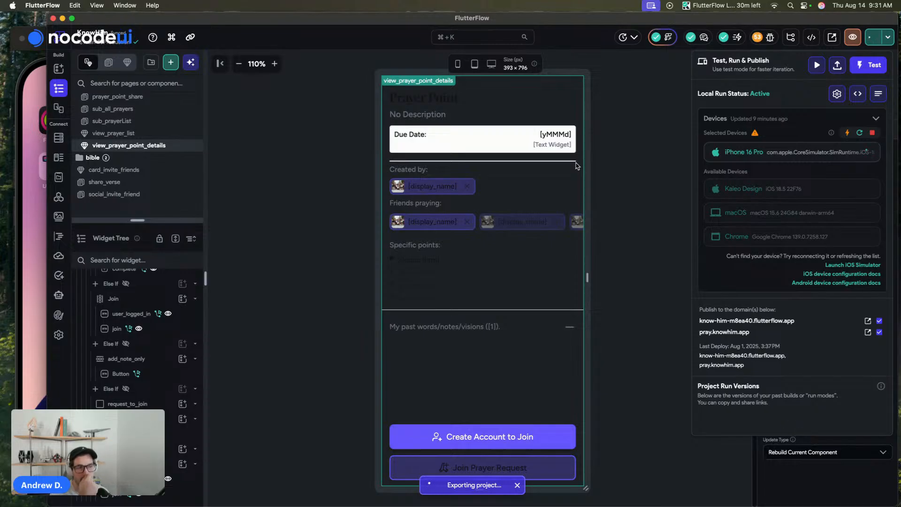
{"action": "left_click", "coordinate": [607, 191]}
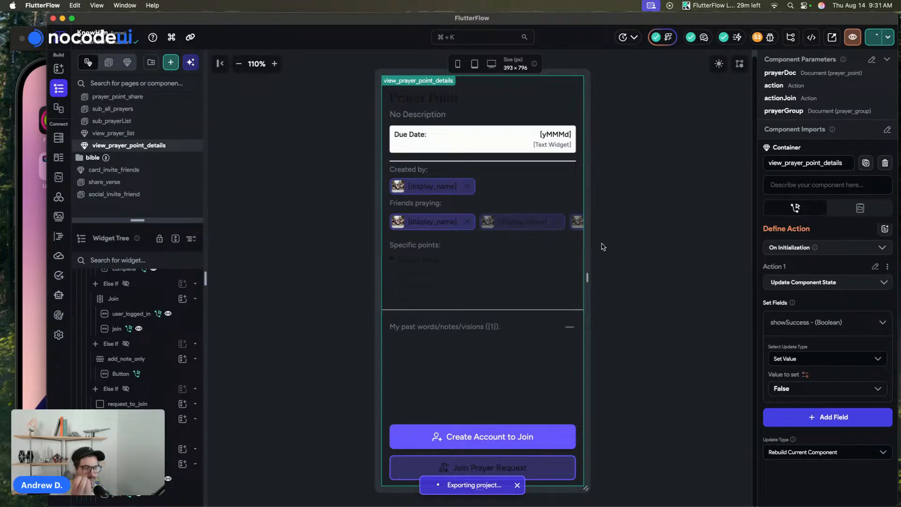
Show the If branch with add_note_and_edit_point in the canvas preview and switch the canvas to dark mode.
{"action": "scroll", "coordinate": [125, 348], "scroll_direction": "up", "scroll_amount": 5}
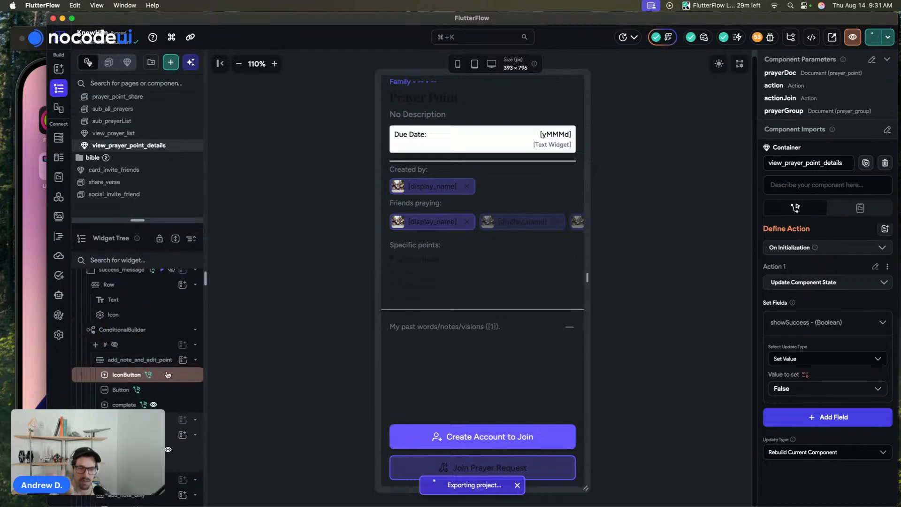
{"action": "left_click", "coordinate": [170, 378]}
{"action": "left_click", "coordinate": [113, 344]}
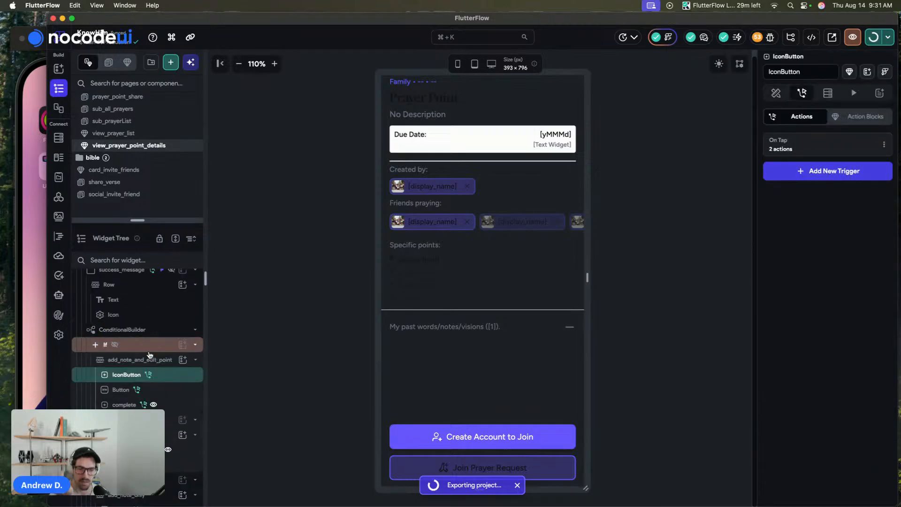
{"action": "scroll", "coordinate": [115, 347], "scroll_direction": "down", "scroll_amount": 5}
{"action": "left_click", "coordinate": [304, 350]}
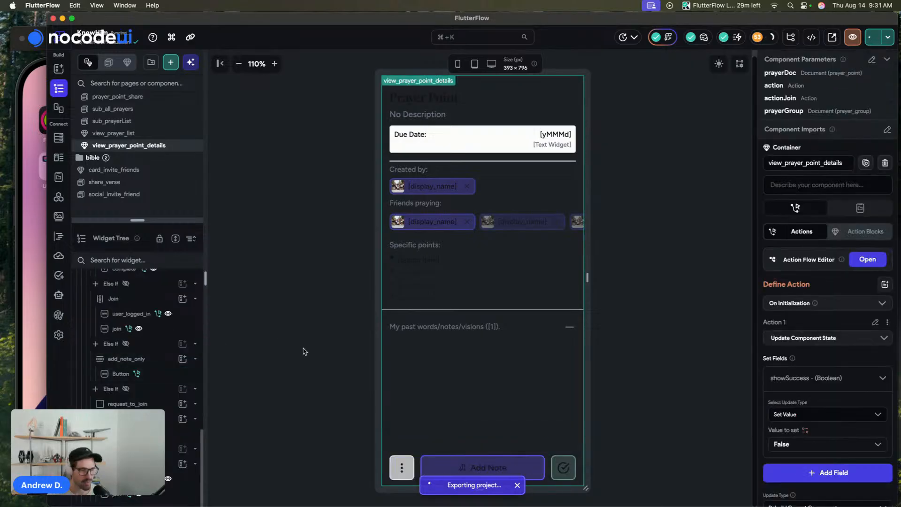
{"action": "left_click", "coordinate": [718, 63]}
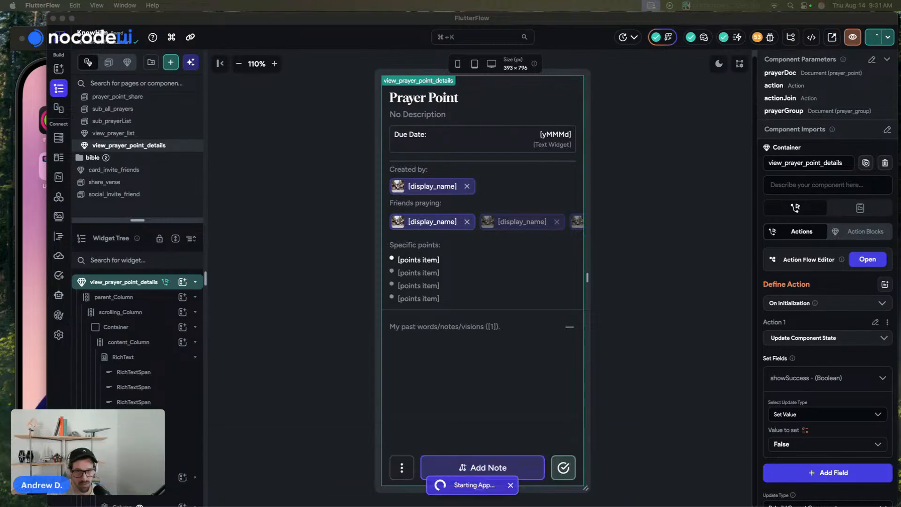
{"action": "left_click", "coordinate": [314, 318]}
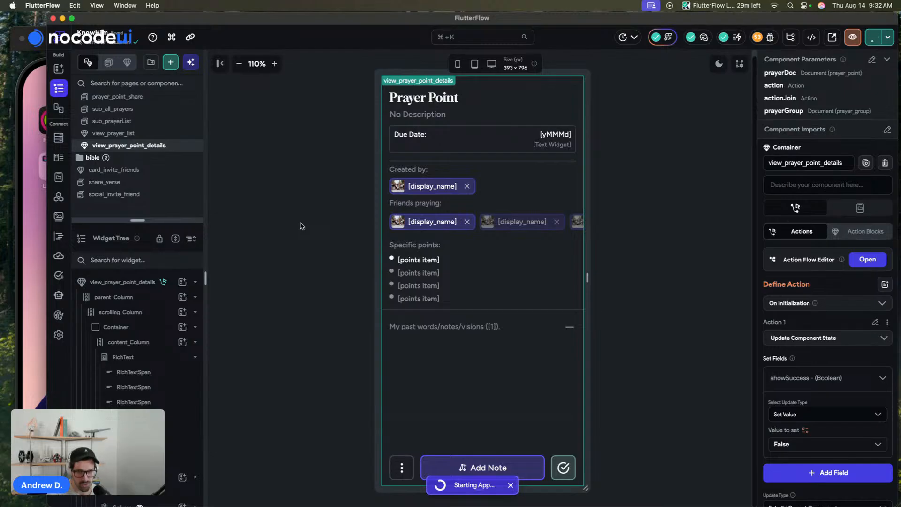
{"action": "scroll", "coordinate": [643, 280], "scroll_direction": "down", "scroll_amount": 2}
{"action": "scroll", "coordinate": [643, 280], "scroll_direction": "up", "scroll_amount": 2}
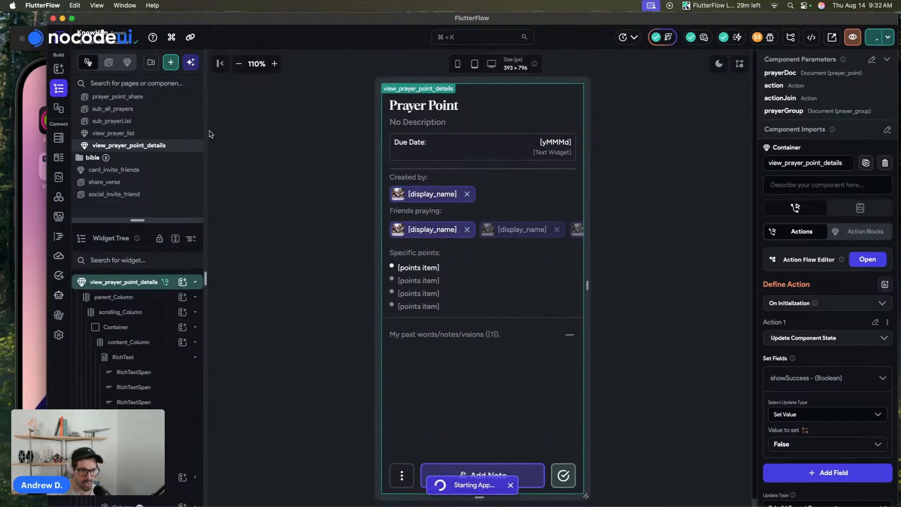
{"action": "left_click", "coordinate": [229, 151]}
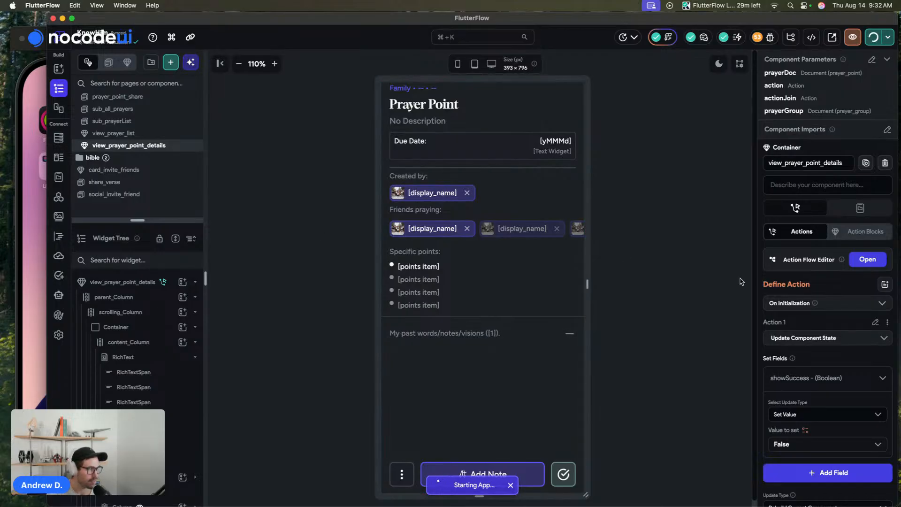
{"action": "scroll", "coordinate": [807, 278], "scroll_direction": "down", "scroll_amount": 1}
{"action": "scroll", "coordinate": [807, 278], "scroll_direction": "down", "scroll_amount": 5}
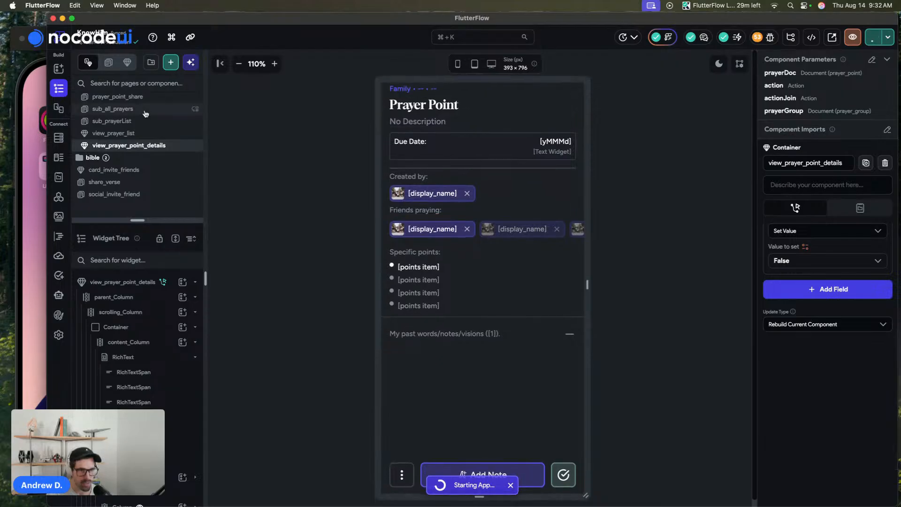
Open the prayer_point_share page and bring up the component parameters of its embedded view_prayer_point_details component.
{"action": "left_click", "coordinate": [114, 133]}
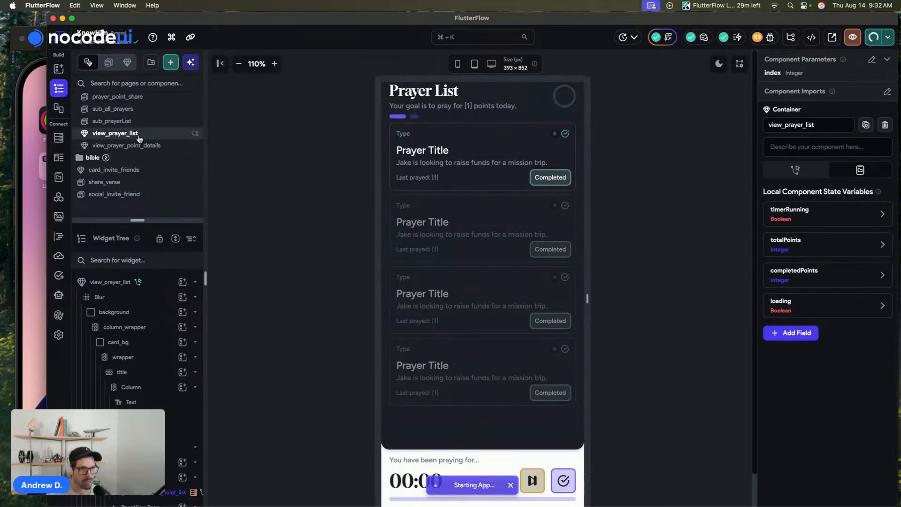
{"action": "scroll", "coordinate": [140, 138], "scroll_direction": "up", "scroll_amount": 2}
{"action": "left_click", "coordinate": [147, 156]}
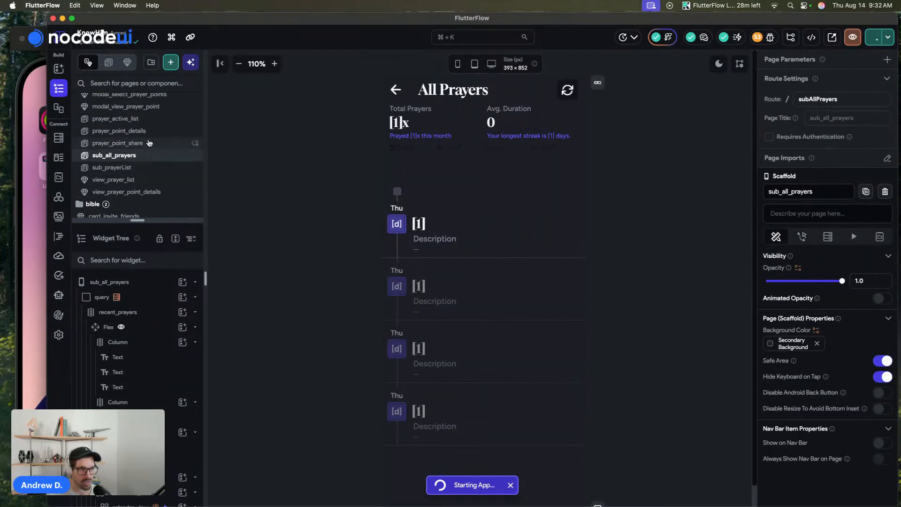
{"action": "left_click", "coordinate": [149, 143]}
{"action": "left_click", "coordinate": [558, 223]}
{"action": "scroll", "coordinate": [864, 387], "scroll_direction": "down", "scroll_amount": 5}
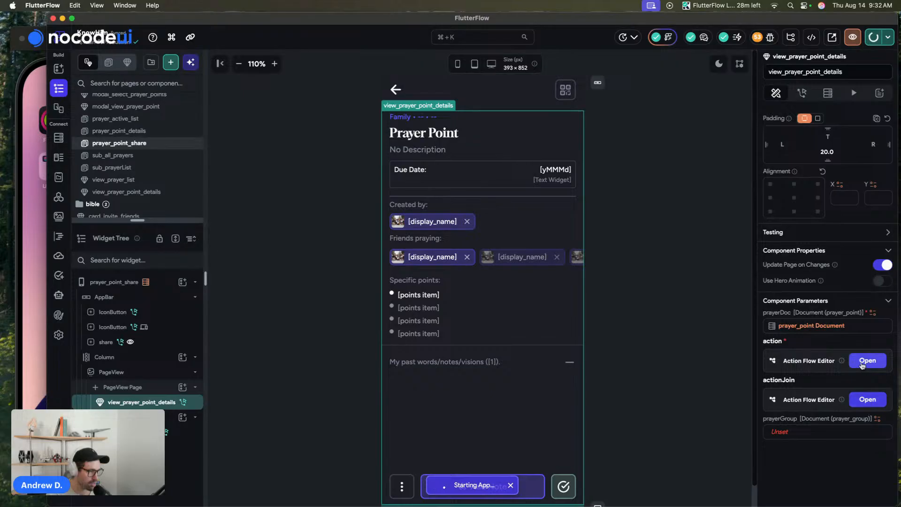
Open the actionJoin callback's action flow and examine the pending_users_list and list_of_users fields of its update_document call.
{"action": "left_click", "coordinate": [867, 398]}
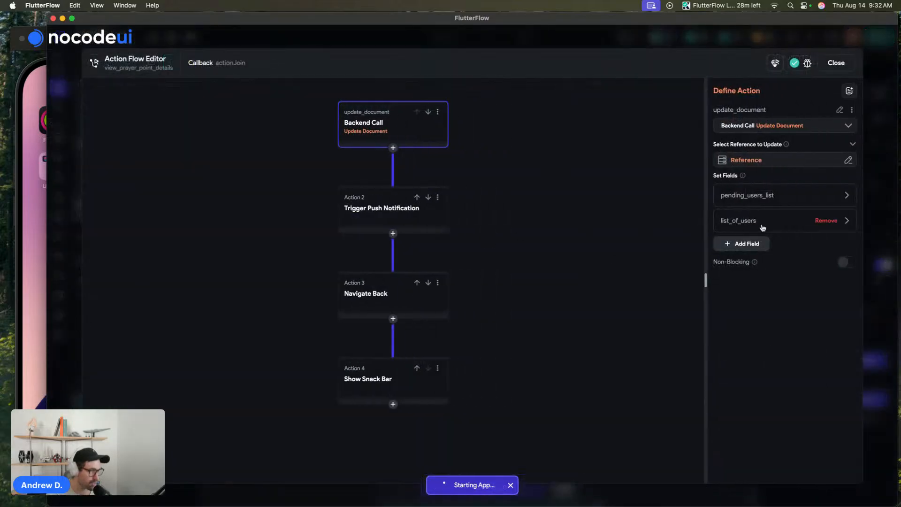
{"action": "left_click", "coordinate": [763, 223]}
{"action": "left_click", "coordinate": [772, 333]}
{"action": "left_click", "coordinate": [772, 334]}
{"action": "left_click", "coordinate": [762, 197]}
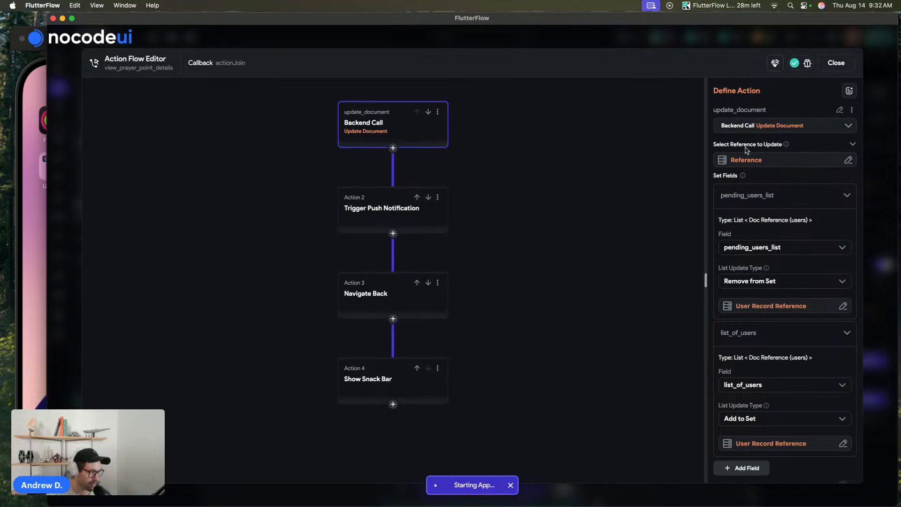
Examine the Trigger Push Notification recipients in the actionJoin flow, including the removeUserFromUserList arguments and the list_of_users source.
{"action": "left_click", "coordinate": [343, 216]}
{"action": "left_click", "coordinate": [809, 155]}
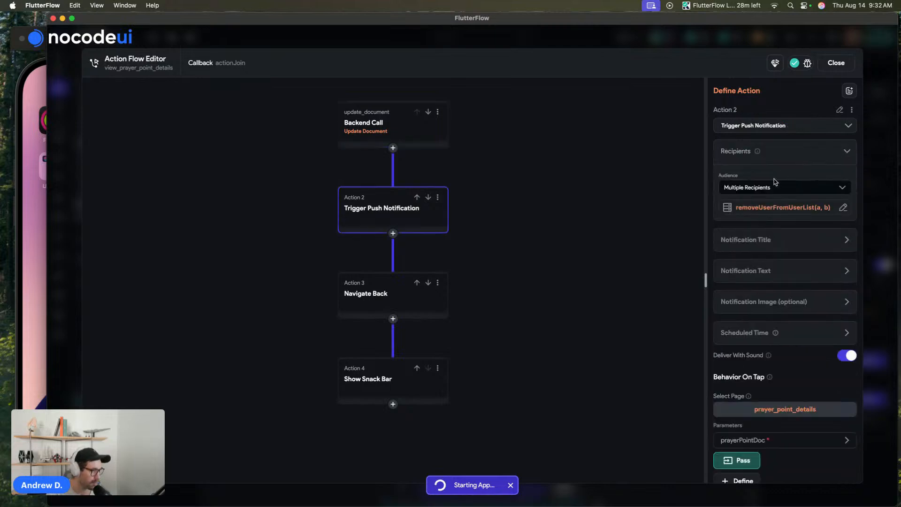
{"action": "left_click", "coordinate": [769, 206]}
{"action": "scroll", "coordinate": [610, 263], "scroll_direction": "down", "scroll_amount": 3}
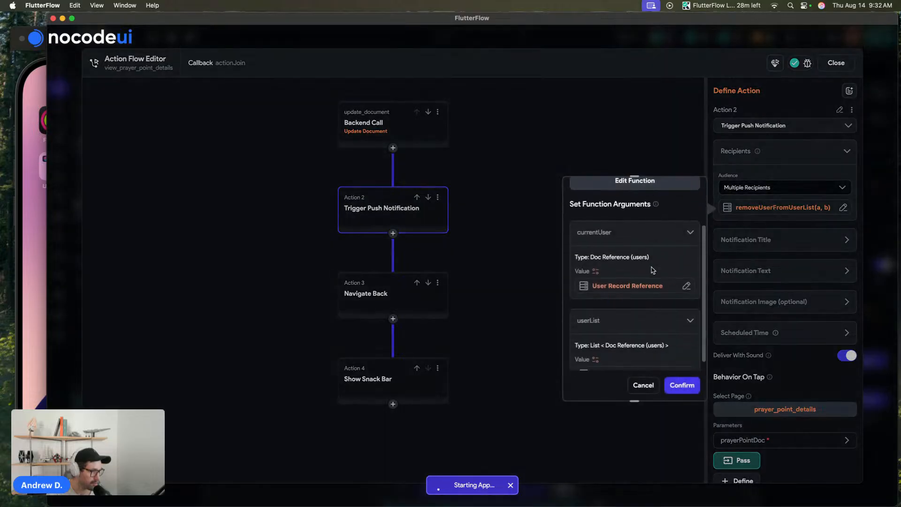
{"action": "scroll", "coordinate": [639, 284], "scroll_direction": "down", "scroll_amount": 2}
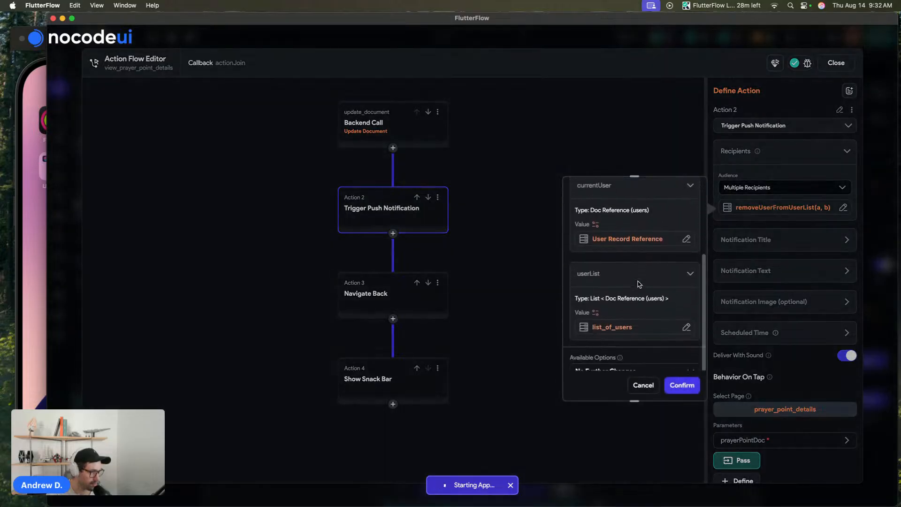
{"action": "left_click", "coordinate": [626, 334]}
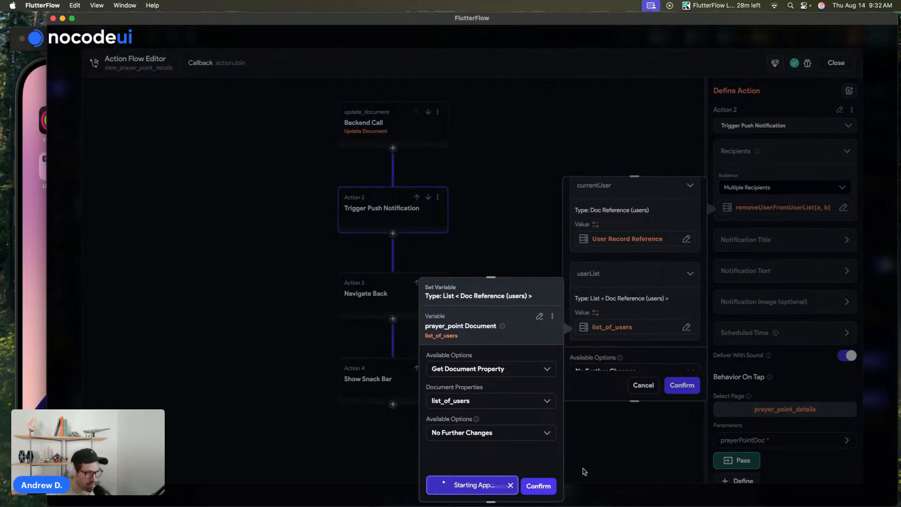
{"action": "left_click", "coordinate": [609, 361]}
{"action": "left_click", "coordinate": [678, 383]}
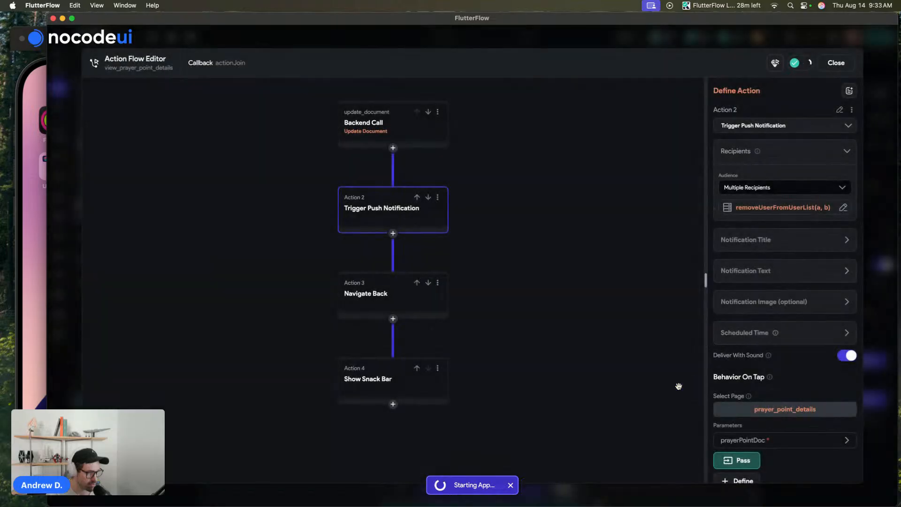
Recheck the update_document call, then examine the component's action callback flow on prayer_point_share.
{"action": "left_click", "coordinate": [388, 137]}
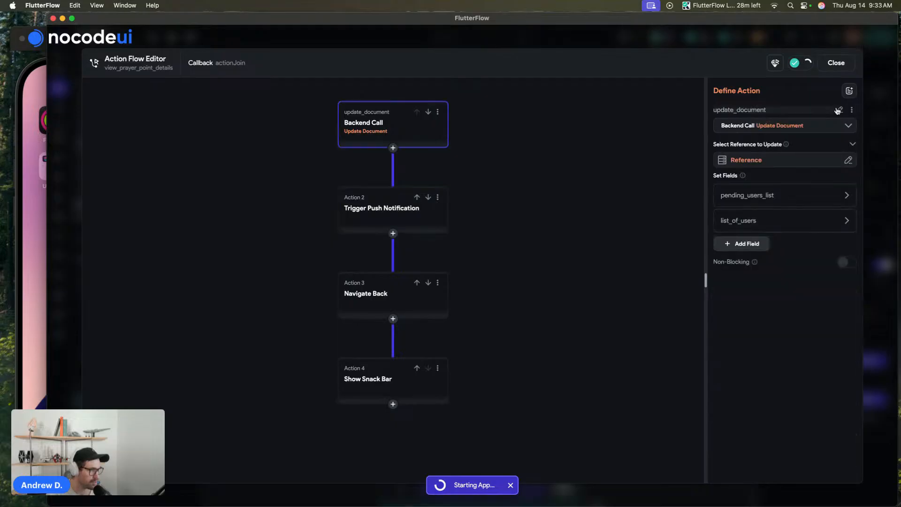
{"action": "left_click", "coordinate": [836, 63]}
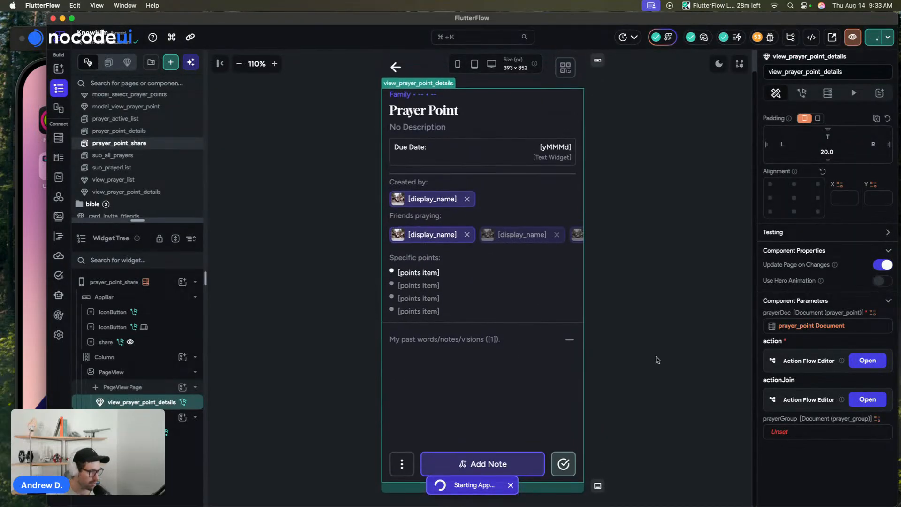
{"action": "left_click", "coordinate": [867, 360]}
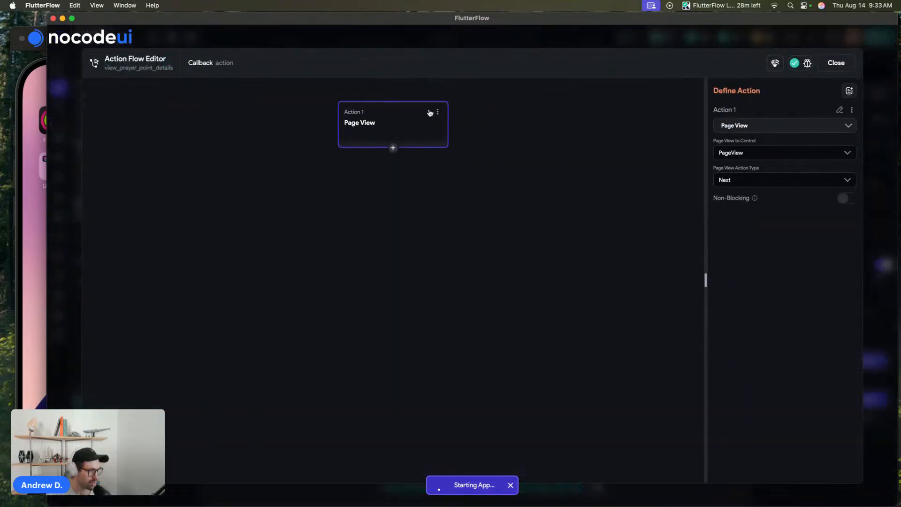
{"action": "left_click", "coordinate": [835, 62]}
{"action": "scroll", "coordinate": [792, 424], "scroll_direction": "down", "scroll_amount": 1}
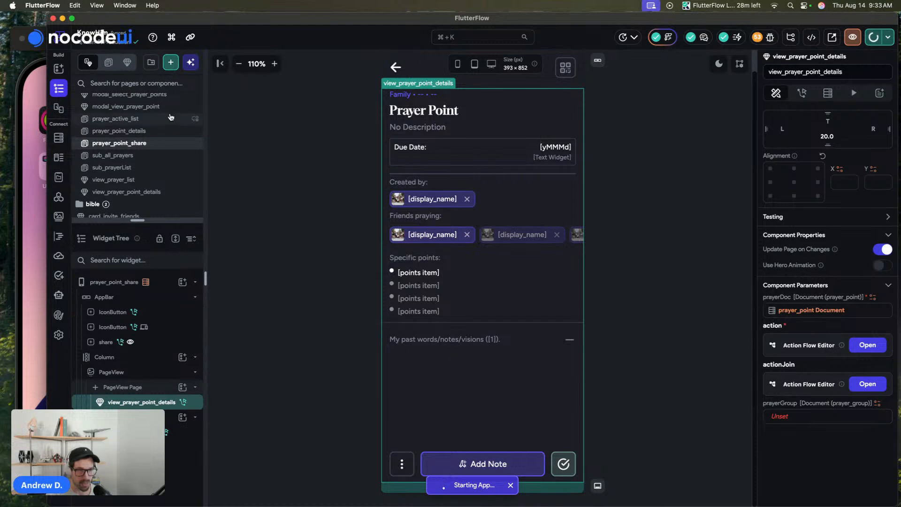
Open the actionJoin flow of view_prayer_point_details on the prayer_point_details page and examine its pending_users_list update.
{"action": "scroll", "coordinate": [167, 123], "scroll_direction": "up", "scroll_amount": 1}
{"action": "left_click", "coordinate": [161, 138]}
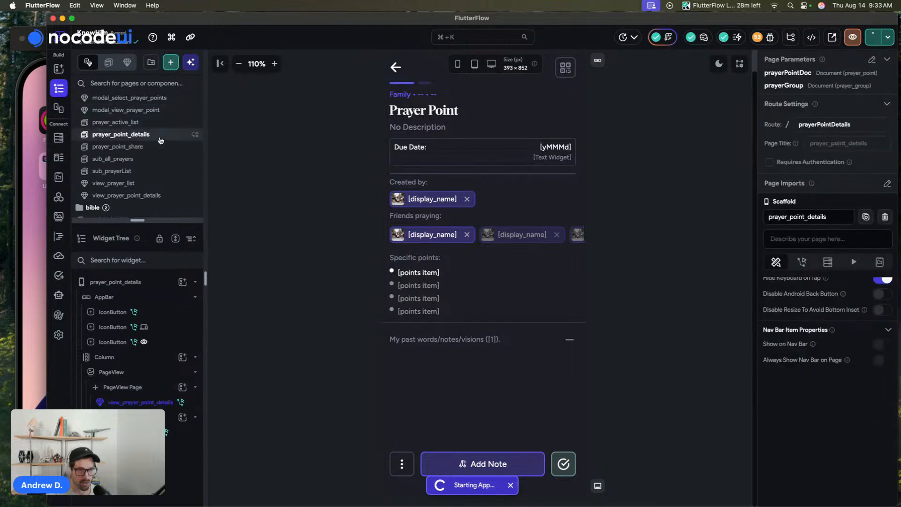
{"action": "left_click", "coordinate": [515, 215]}
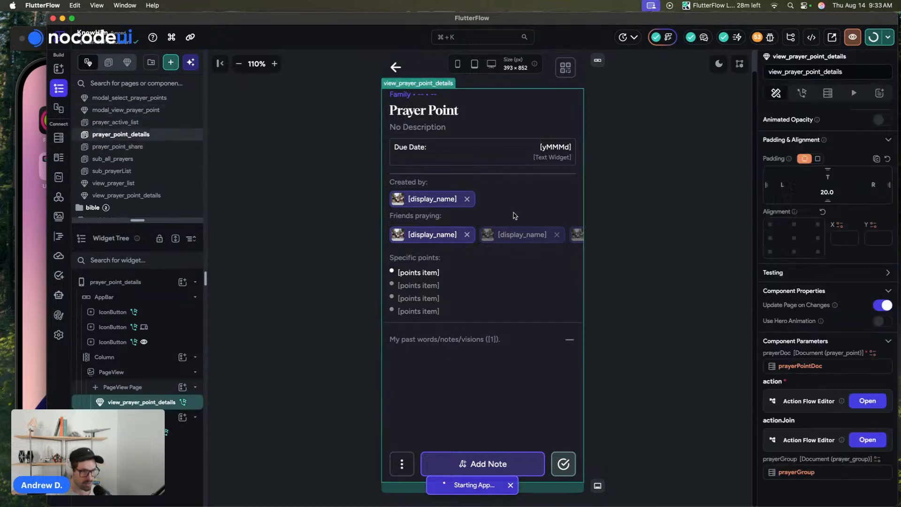
{"action": "left_click", "coordinate": [867, 440]}
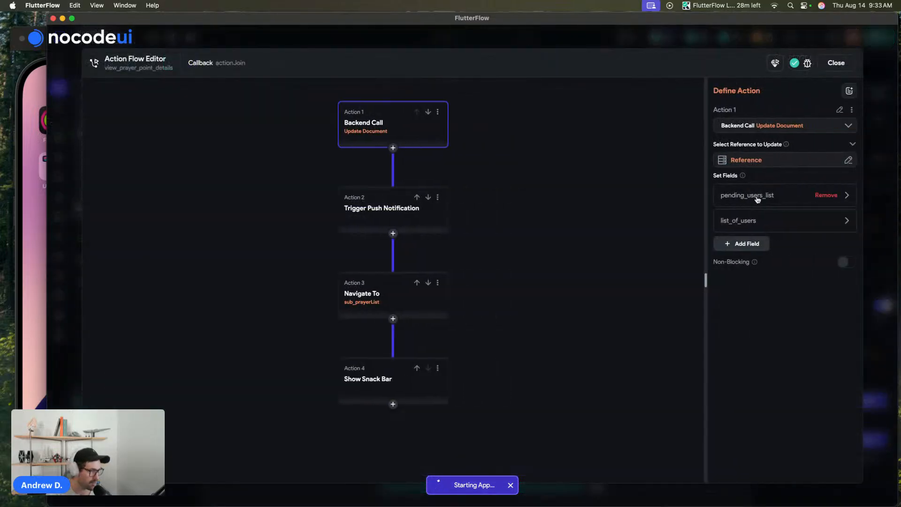
{"action": "left_click", "coordinate": [756, 197]}
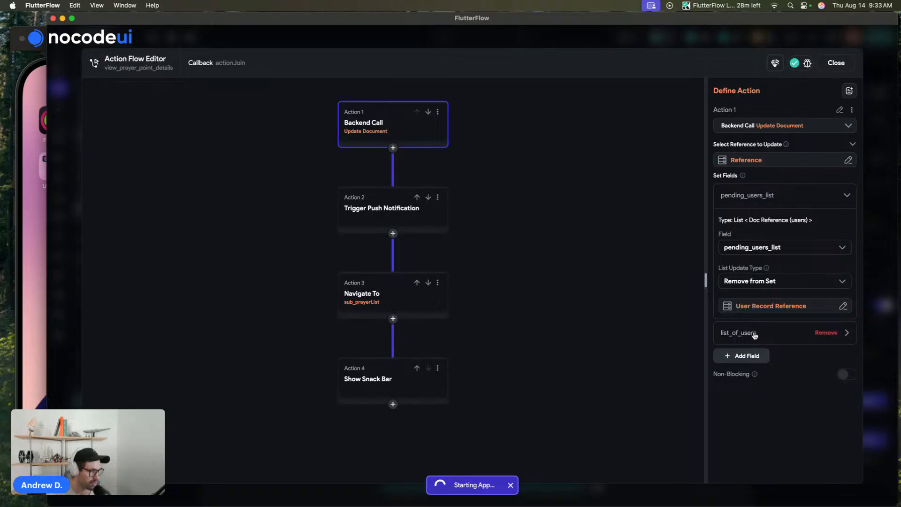
Examine the flow's push notification recipient and prayerPointDoc parameter, and the Navigate To action that follows.
{"action": "key", "text": "Down"}
{"action": "left_click", "coordinate": [783, 151]}
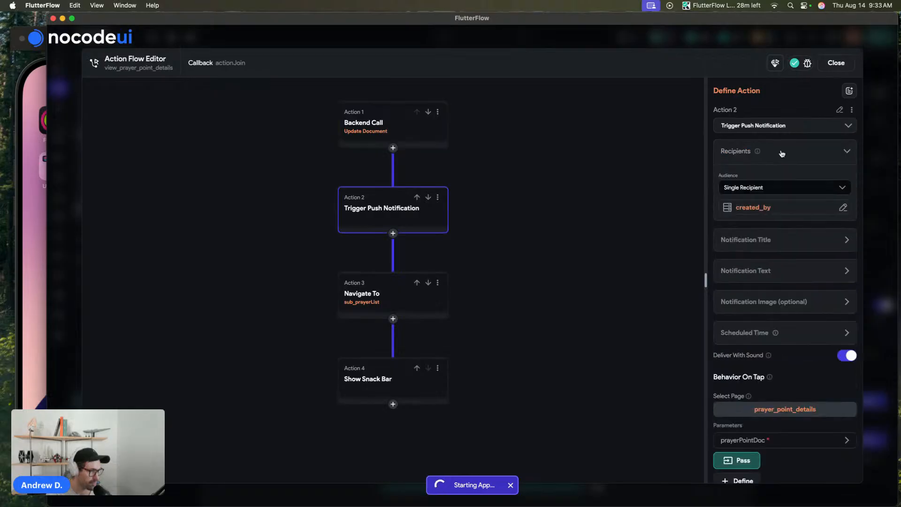
{"action": "left_click", "coordinate": [766, 214]}
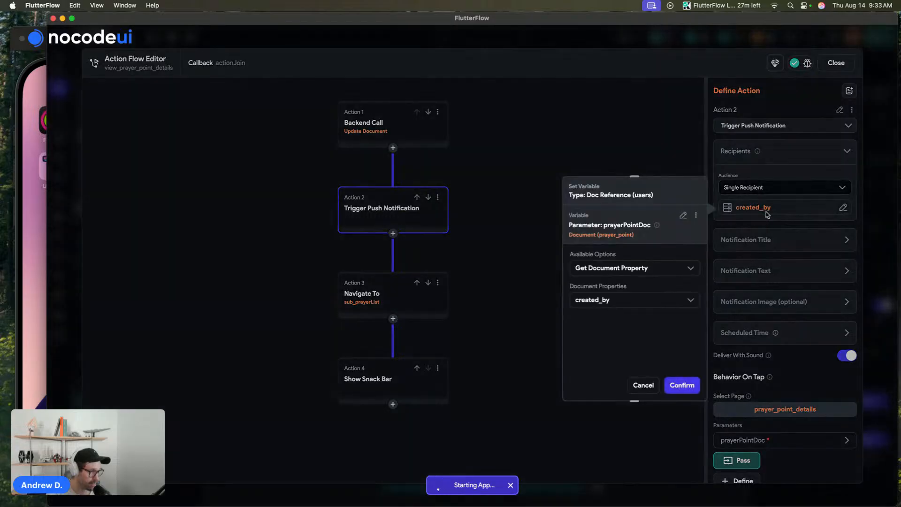
{"action": "left_click", "coordinate": [765, 230]}
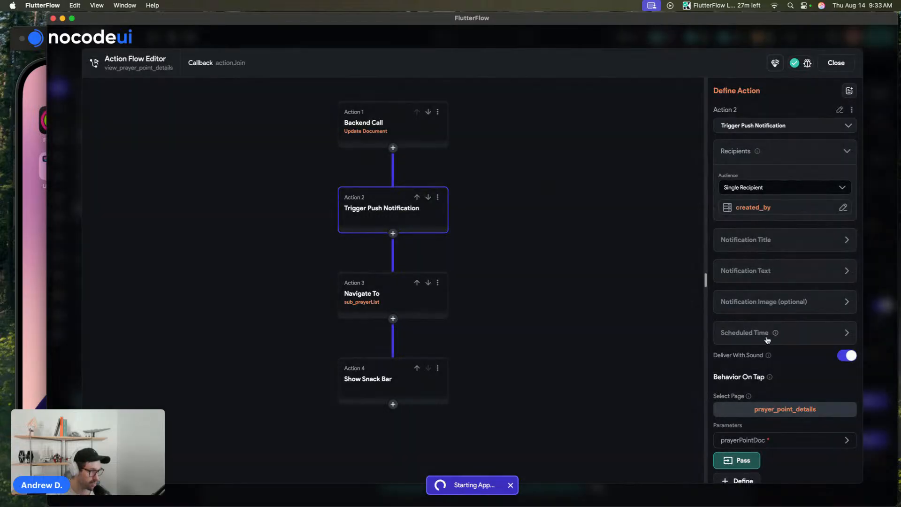
{"action": "left_click", "coordinate": [760, 440]}
{"action": "scroll", "coordinate": [752, 441], "scroll_direction": "down", "scroll_amount": 5}
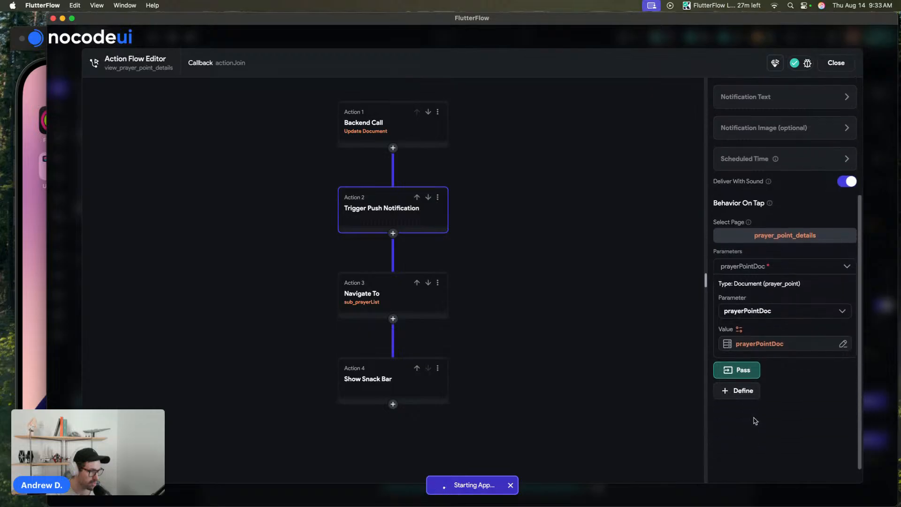
{"action": "left_click", "coordinate": [379, 300]}
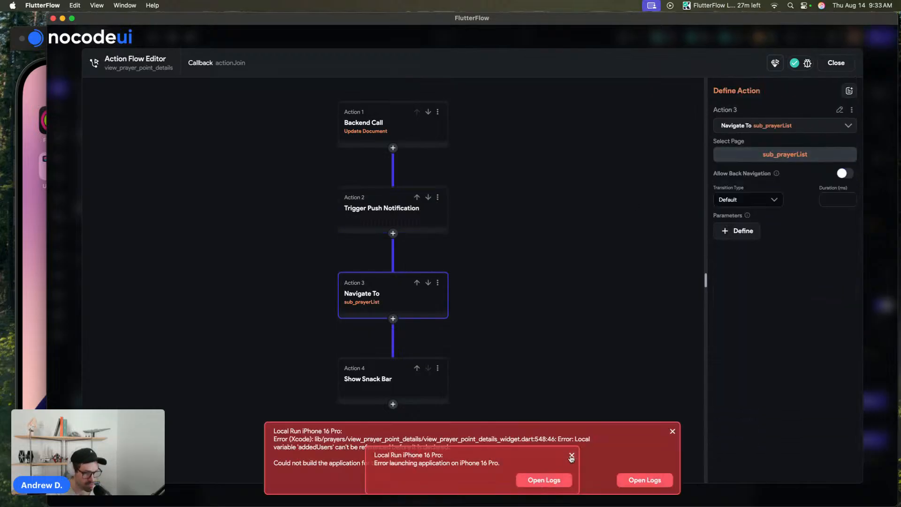
Dismiss the iPhone 16 Pro launch error, leave the actionJoin flow and open the view_prayer_point_details component.
{"action": "left_click", "coordinate": [571, 455]}
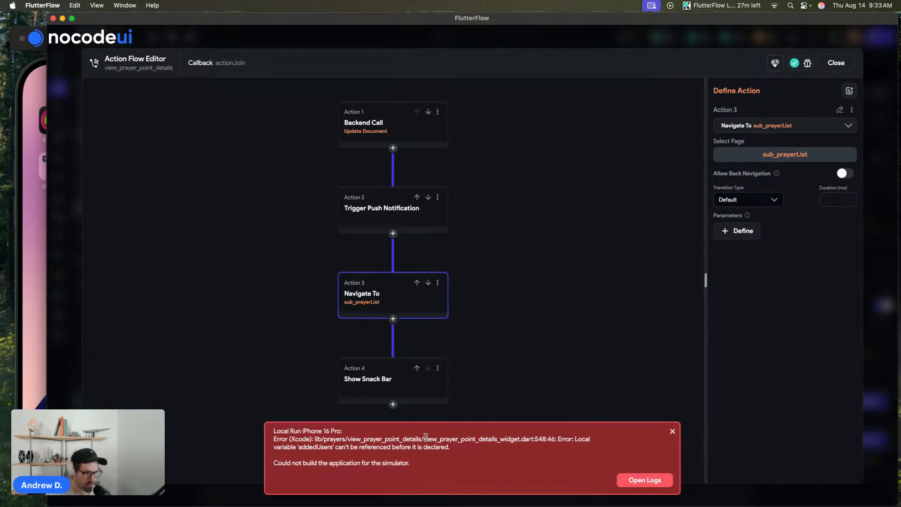
{"action": "left_click", "coordinate": [483, 41]}
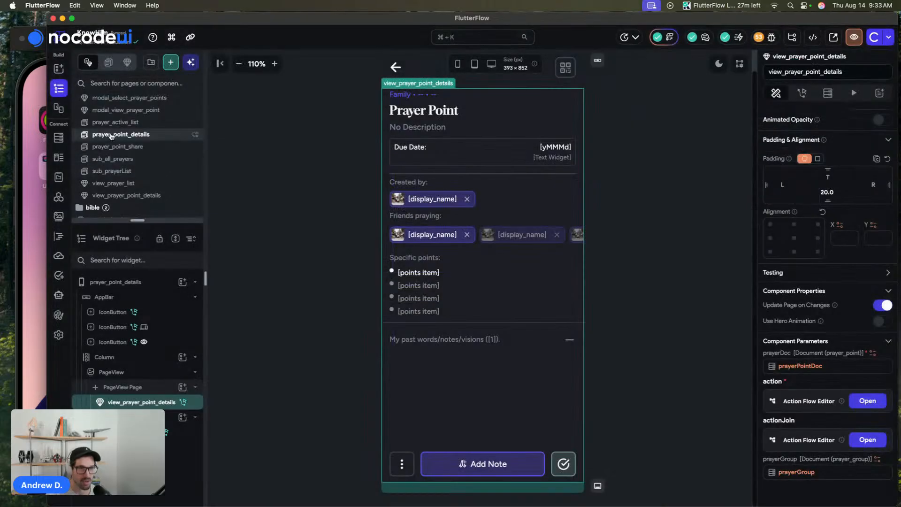
{"action": "left_click", "coordinate": [166, 195]}
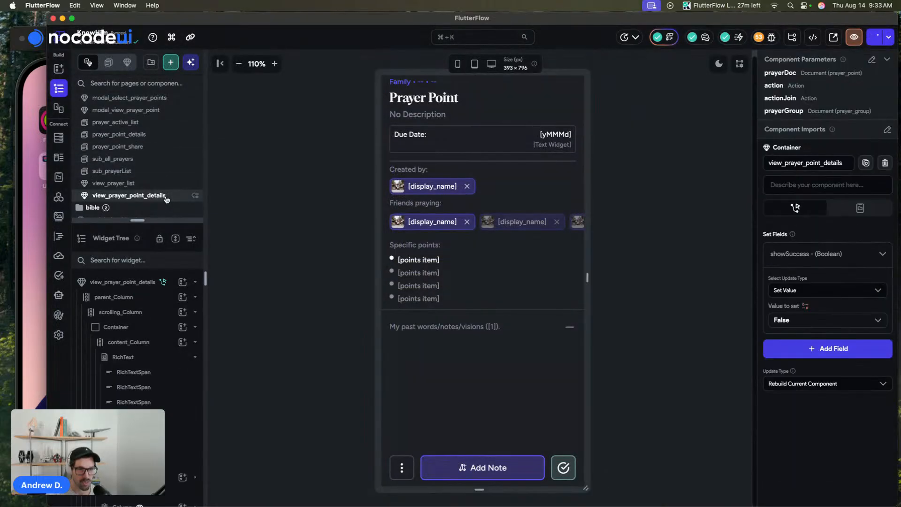
{"action": "scroll", "coordinate": [167, 200], "scroll_direction": "up", "scroll_amount": 2}
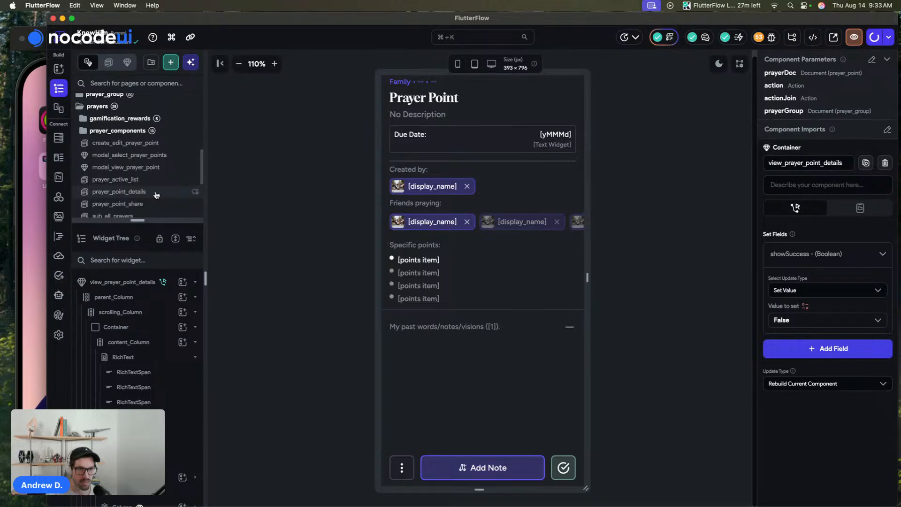
Return to the prayer_point_details page and look over its embedded view_prayer_point_details and view_create_prayer components.
{"action": "left_click", "coordinate": [156, 192]}
{"action": "left_click", "coordinate": [476, 145]}
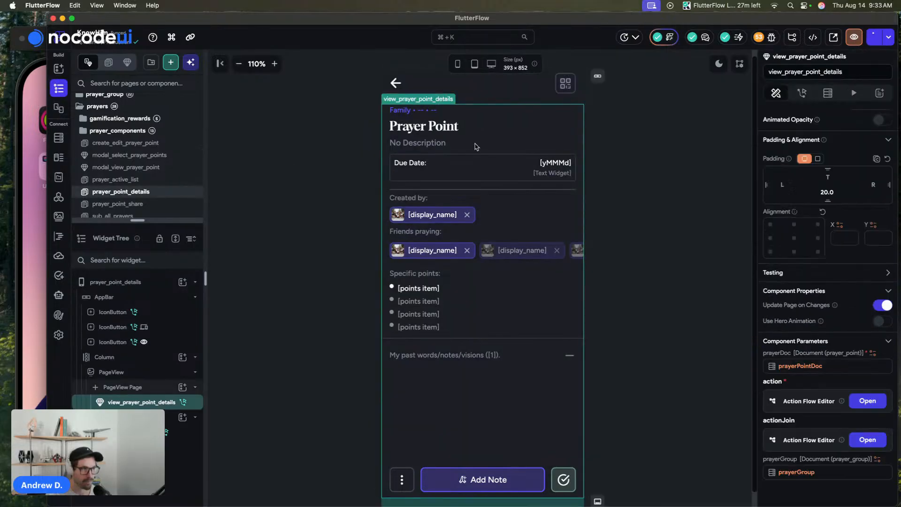
{"action": "scroll", "coordinate": [808, 316], "scroll_direction": "up", "scroll_amount": 5}
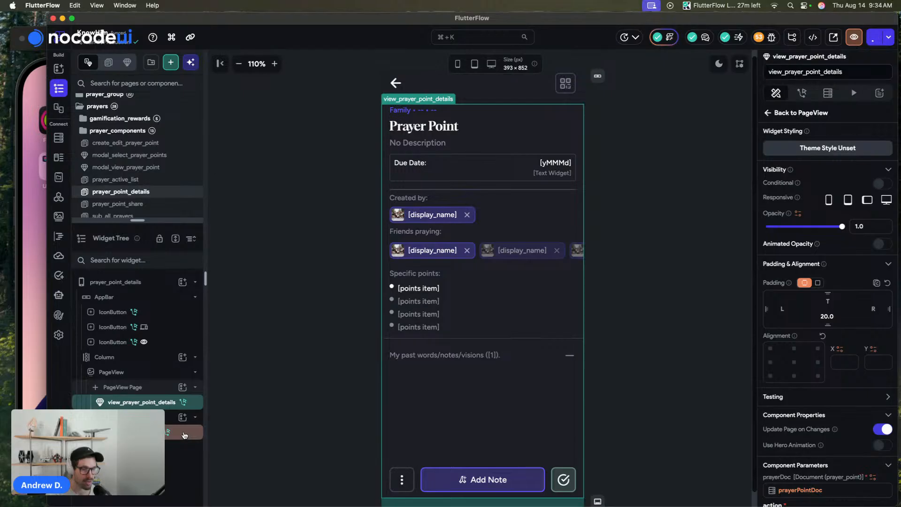
{"action": "left_click", "coordinate": [185, 435]}
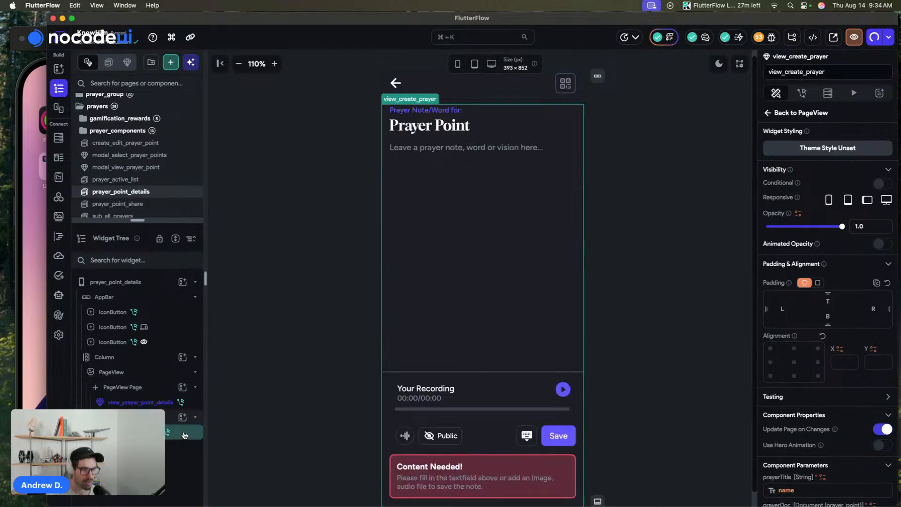
{"action": "left_click", "coordinate": [141, 402]}
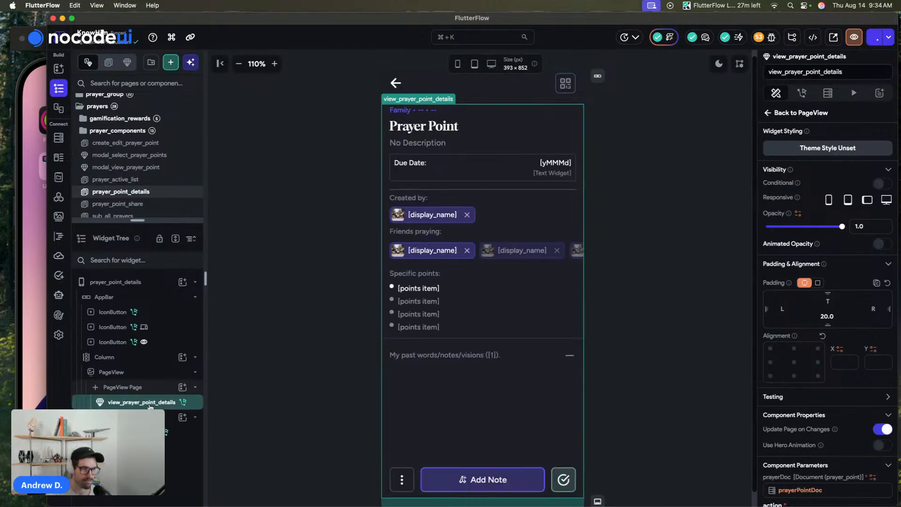
{"action": "left_click", "coordinate": [640, 302]}
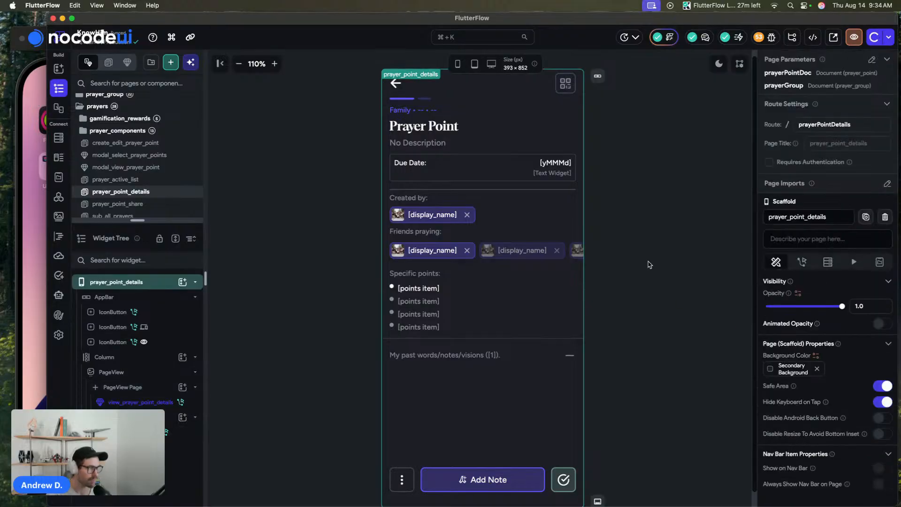
Commit the project to main with the message "saving so we can test.".
{"action": "key", "text": "super+shift+c"}
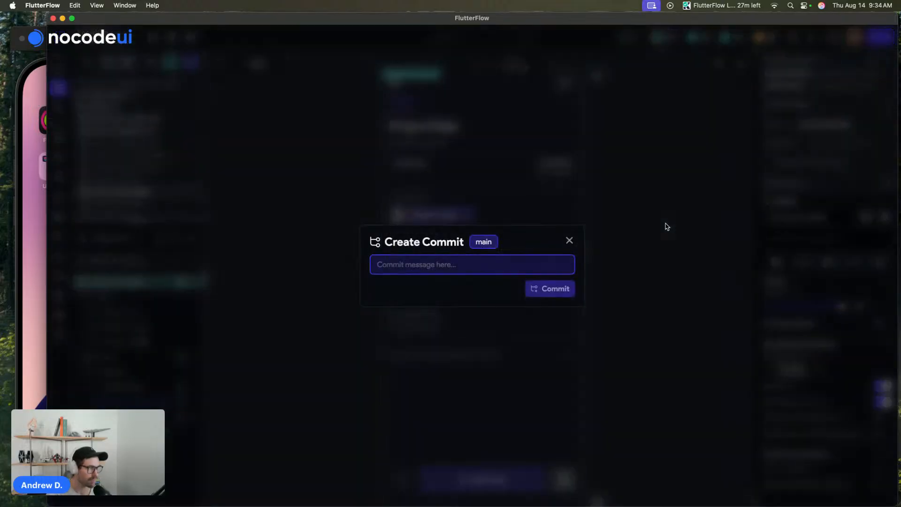
{"action": "type", "text": "saving so we can test."}
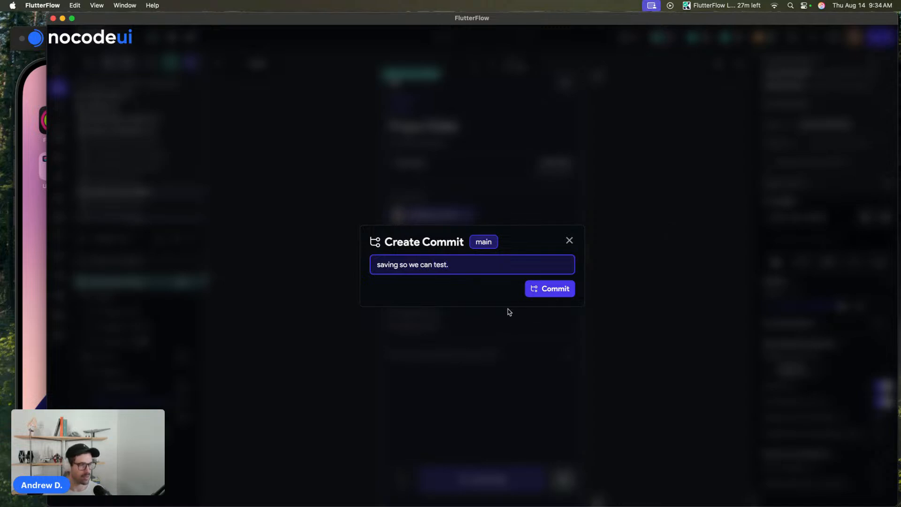
{"action": "left_click", "coordinate": [542, 289]}
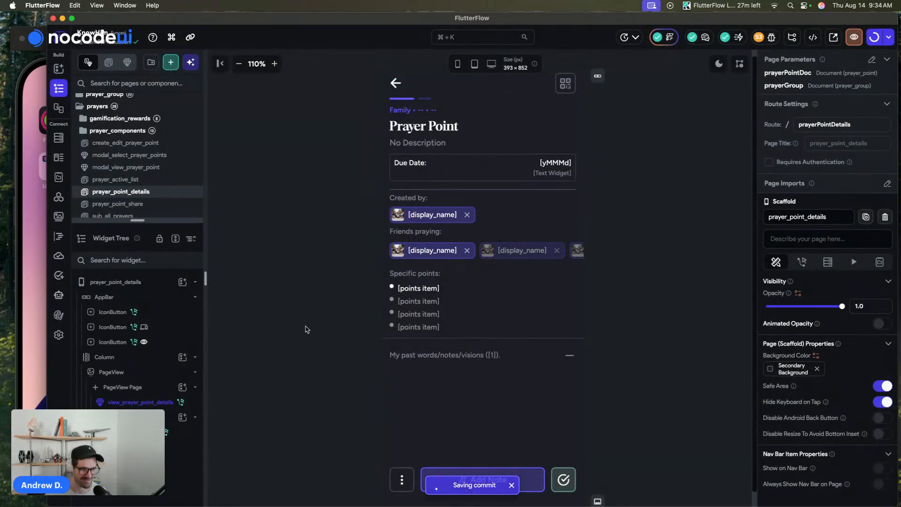
Remove view_prayer_point_details from the first PageView page of prayer_point_details and bring up the local run devices.
{"action": "left_click", "coordinate": [141, 401]}
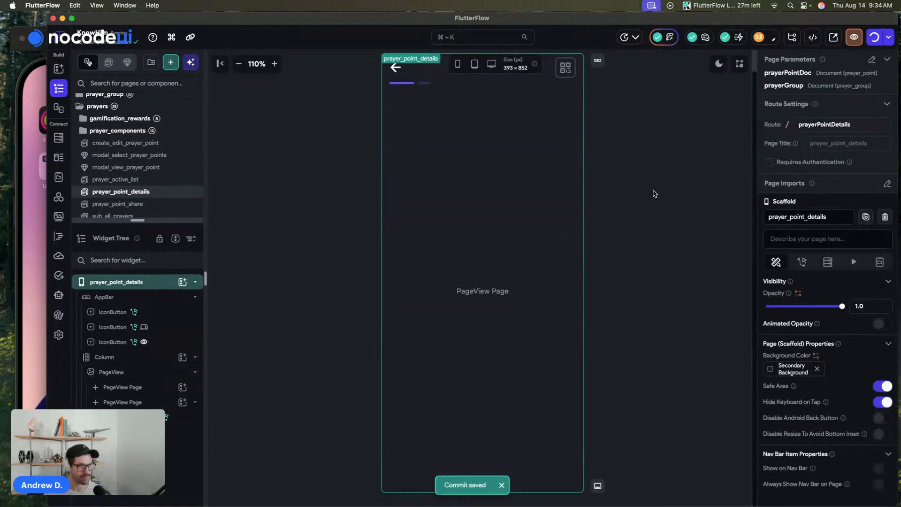
{"action": "left_click", "coordinate": [886, 41]}
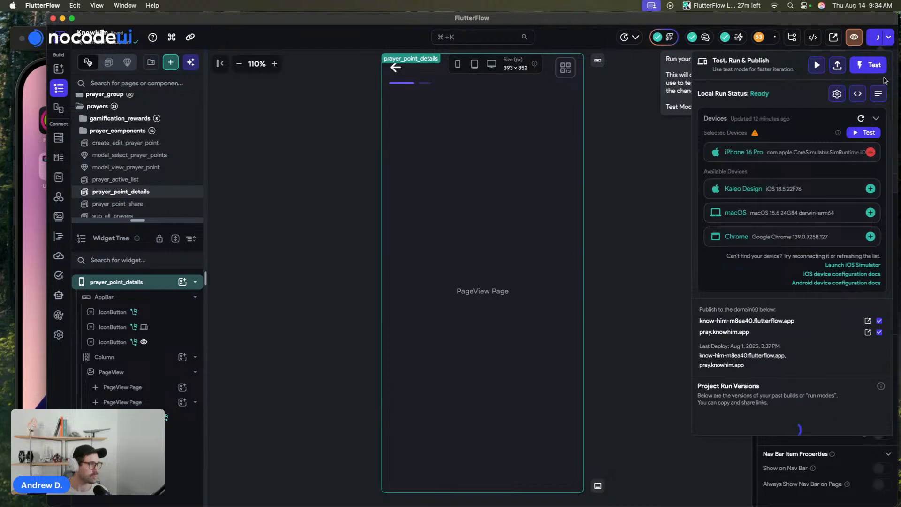
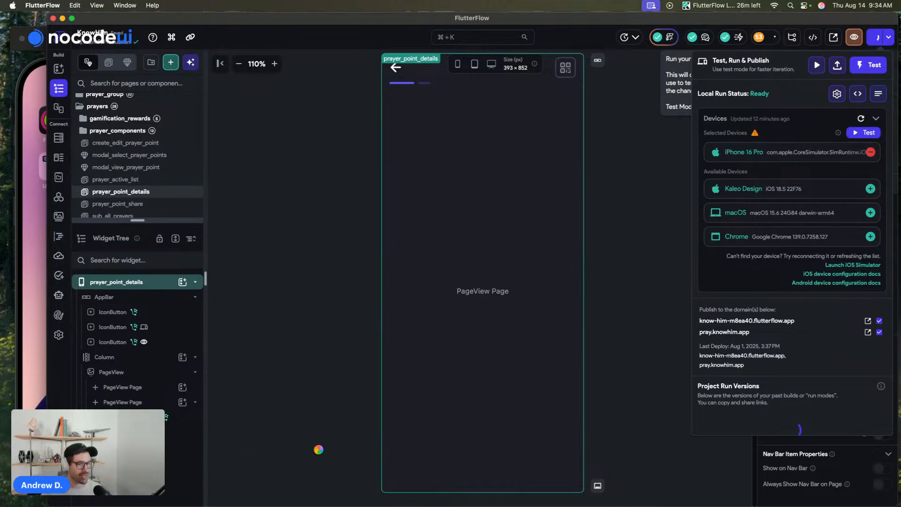
Force quit and restart FlutterFlow, reopening the KnowHim project.
{"action": "mouse_move", "coordinate": [270, 497]}
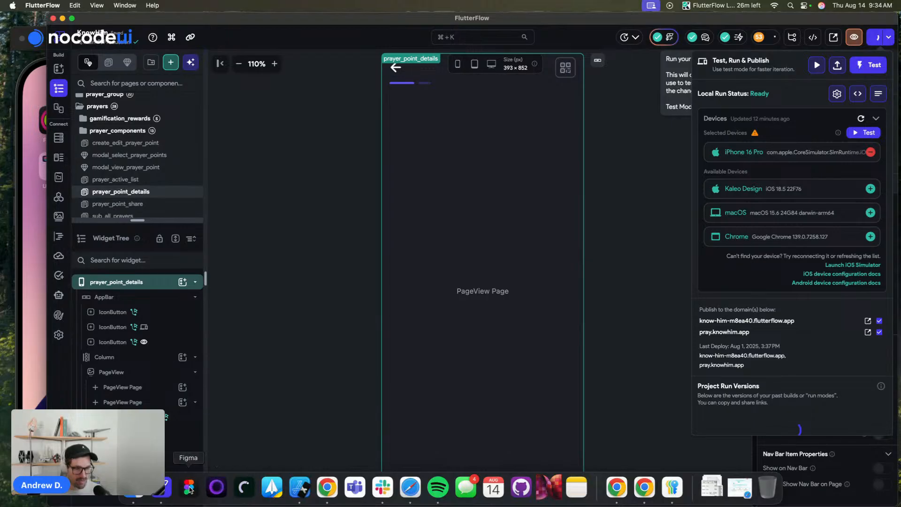
{"action": "right_click", "coordinate": [164, 484]}
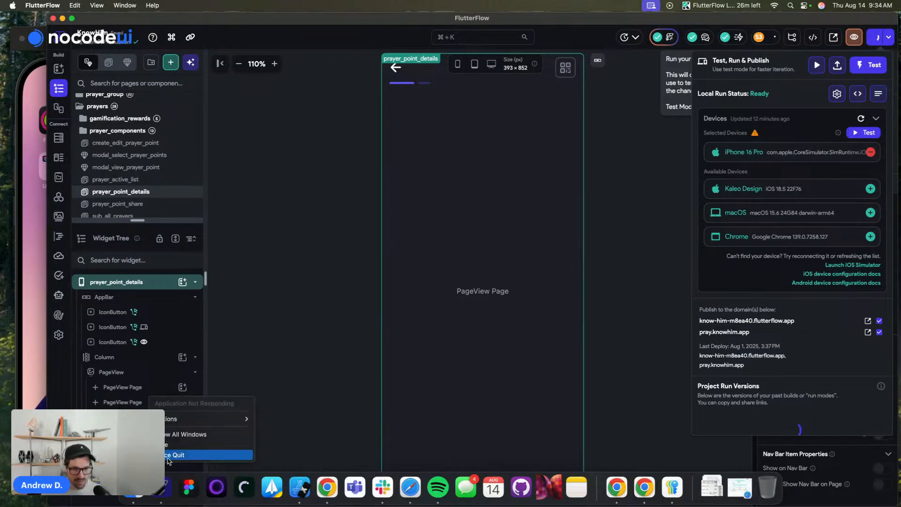
{"action": "left_click", "coordinate": [172, 455]}
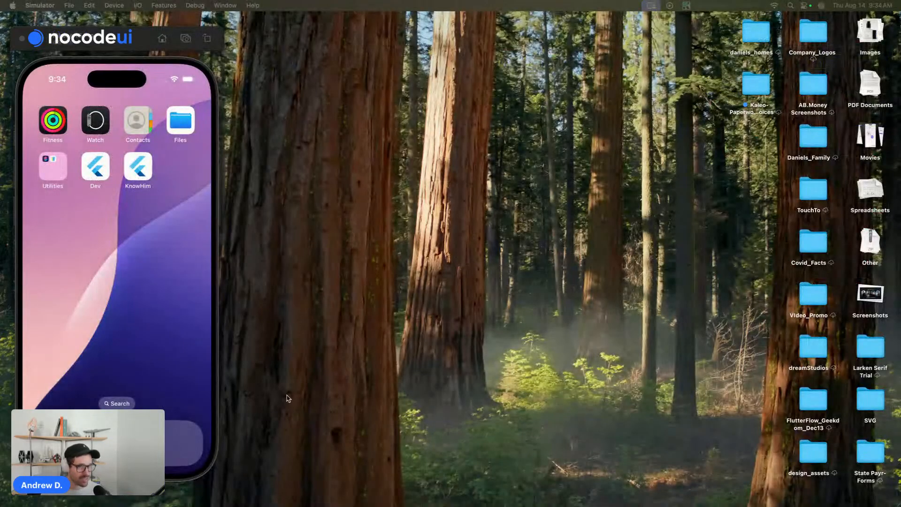
{"action": "mouse_move", "coordinate": [160, 497]}
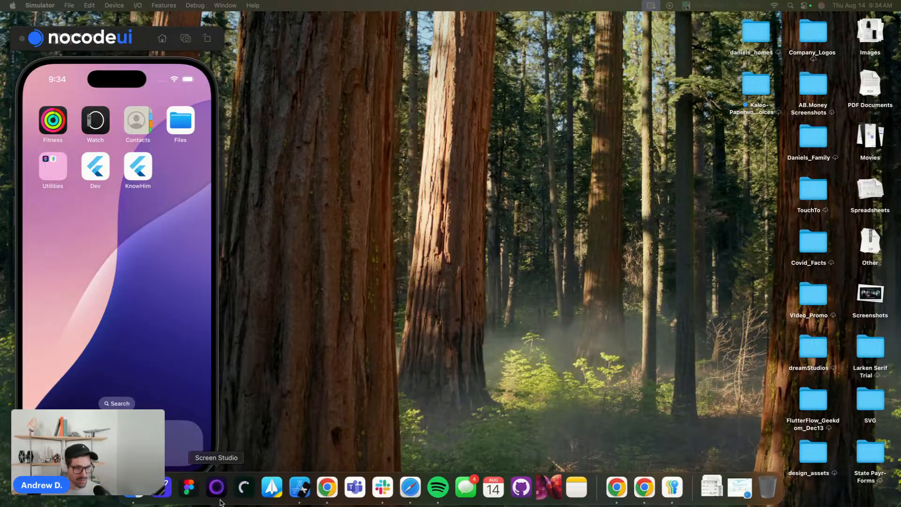
{"action": "left_click", "coordinate": [161, 496]}
{"action": "left_click", "coordinate": [302, 133]}
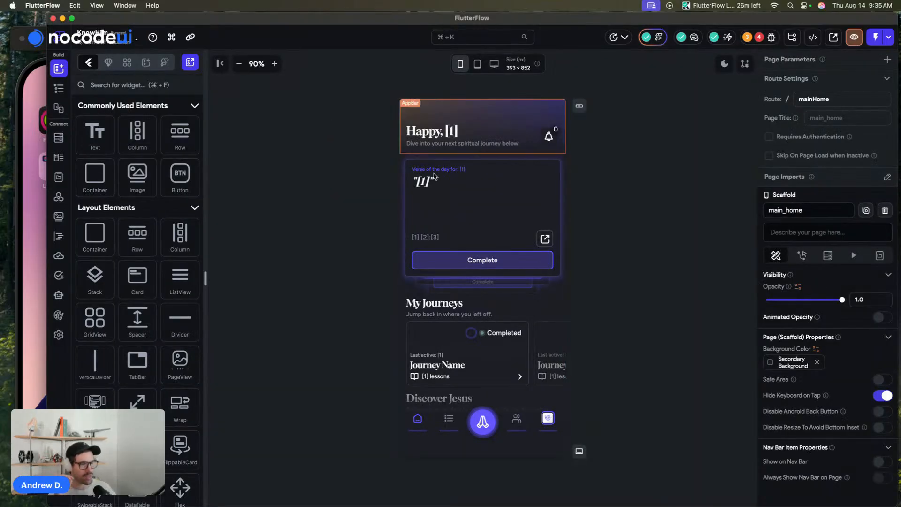
Browse the main_prayers, main_profile and profile_features pages, the create_edit_prayer_point page and the modal_select_prayer_points component.
{"action": "left_click", "coordinate": [769, 40]}
{"action": "left_click", "coordinate": [767, 40]}
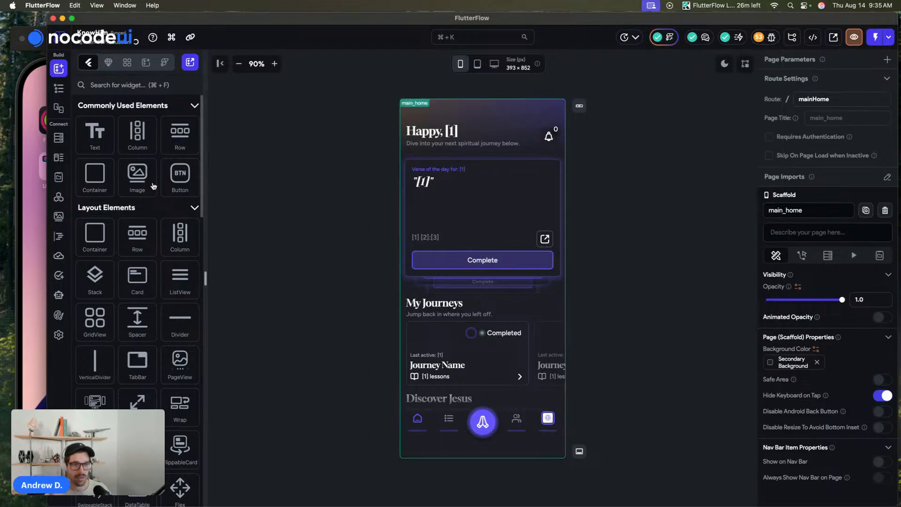
{"action": "left_click", "coordinate": [58, 88]}
{"action": "left_click", "coordinate": [192, 208]}
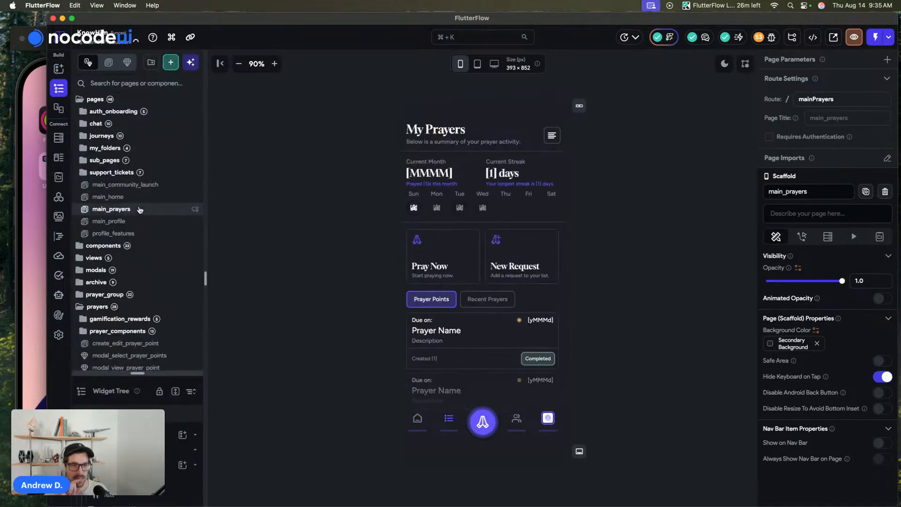
{"action": "left_click", "coordinate": [136, 221]}
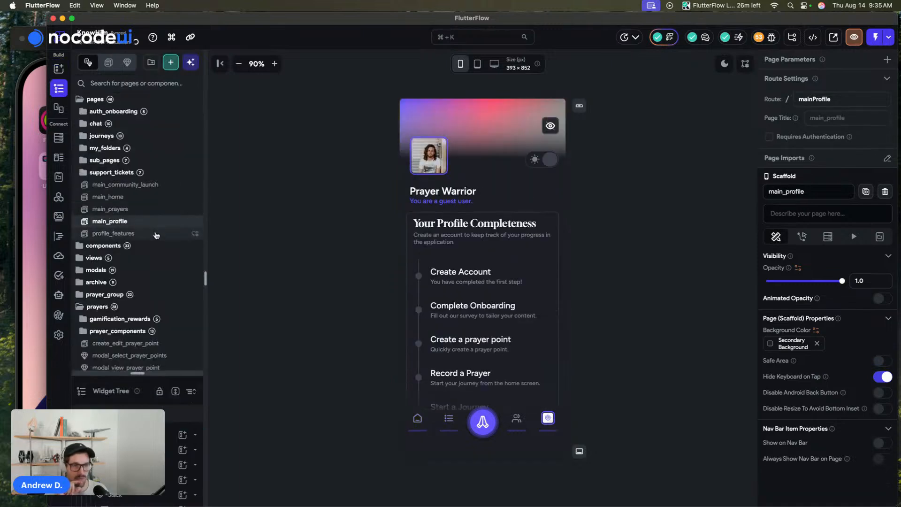
{"action": "left_click", "coordinate": [153, 233]}
{"action": "scroll", "coordinate": [155, 234], "scroll_direction": "down", "scroll_amount": 2}
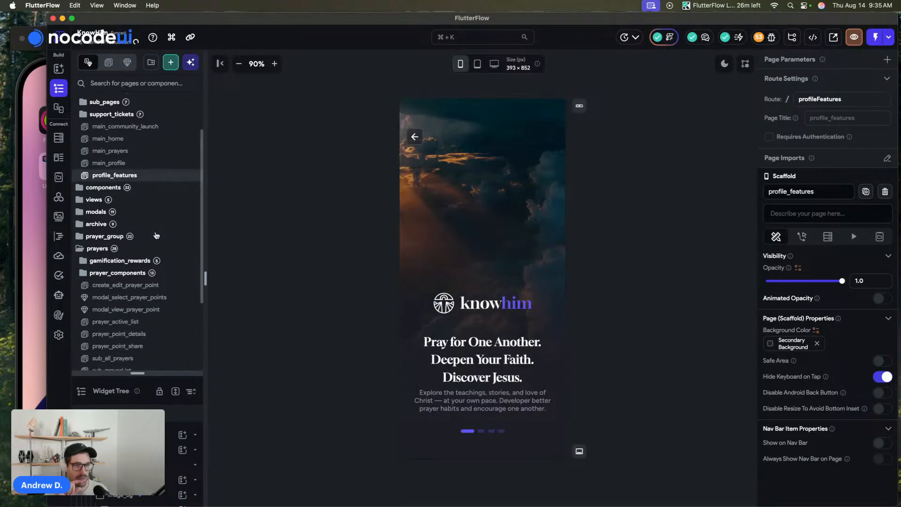
{"action": "left_click", "coordinate": [146, 286]}
{"action": "left_click", "coordinate": [180, 300]}
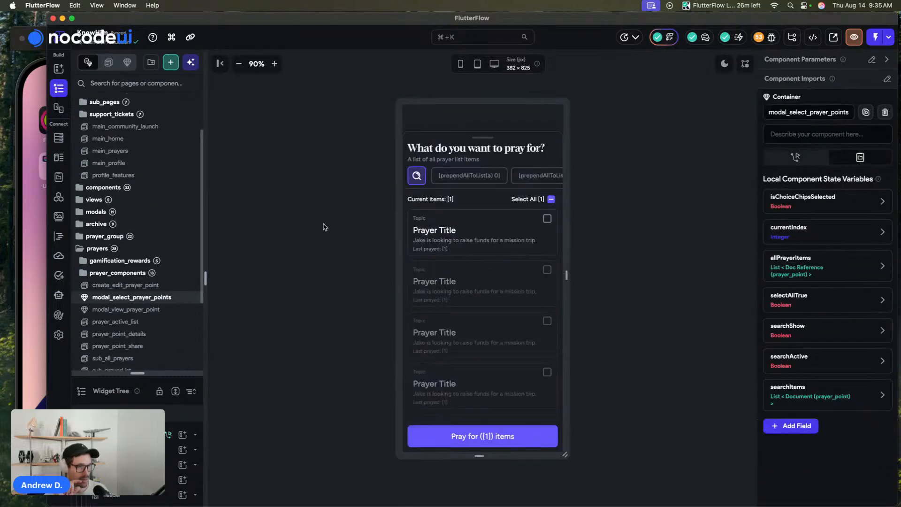
Fetch the local run devices and start a test run on the iPhone 16 Pro.
{"action": "left_click", "coordinate": [888, 37]}
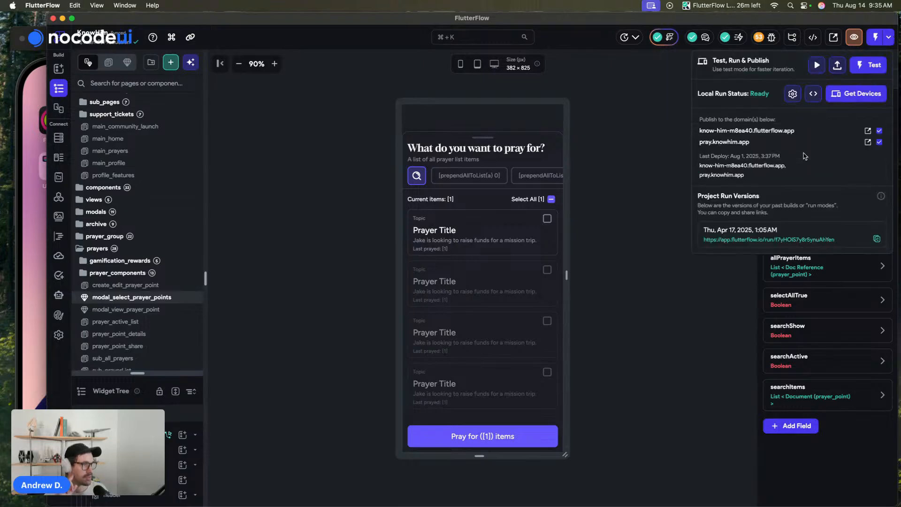
{"action": "left_click", "coordinate": [867, 94]}
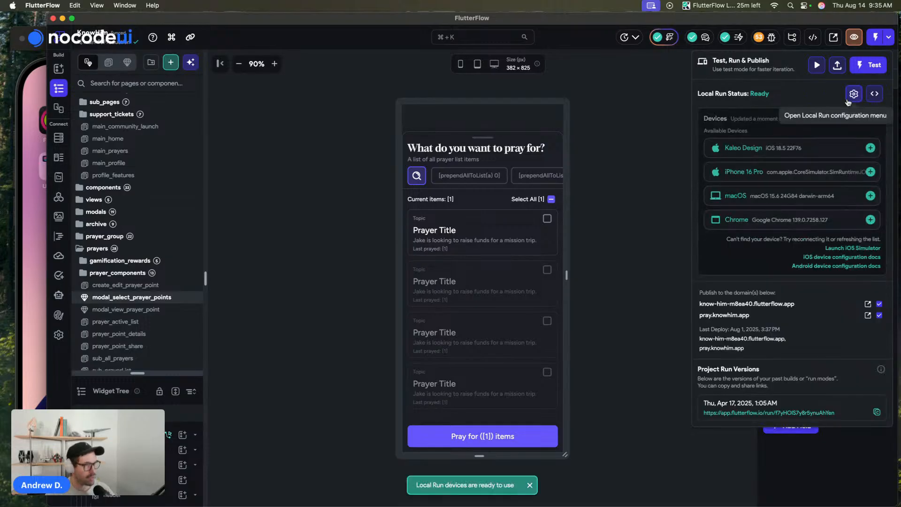
{"action": "left_click", "coordinate": [871, 172]}
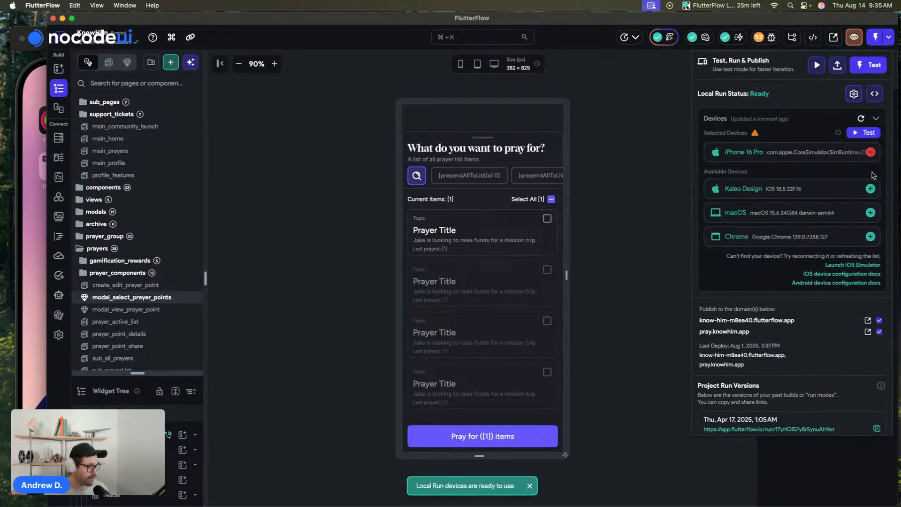
{"action": "left_click", "coordinate": [865, 133]}
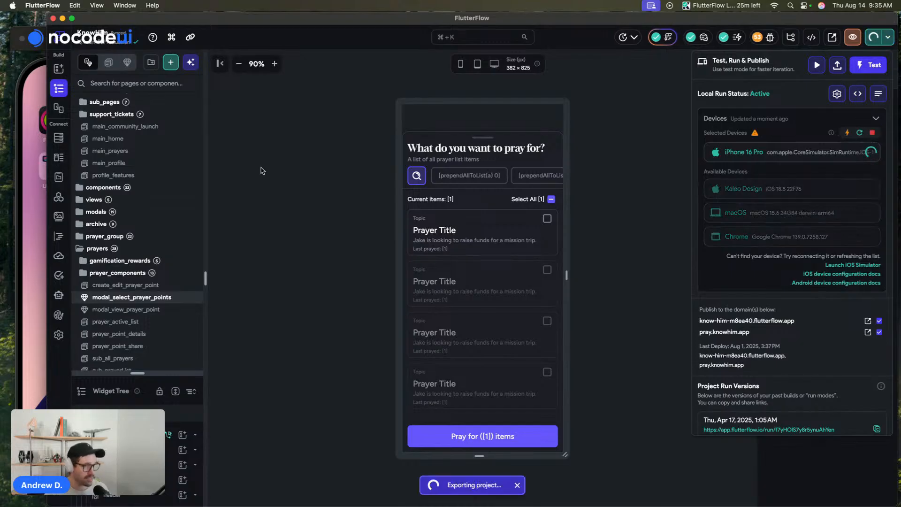
{"action": "left_click", "coordinate": [319, 188]}
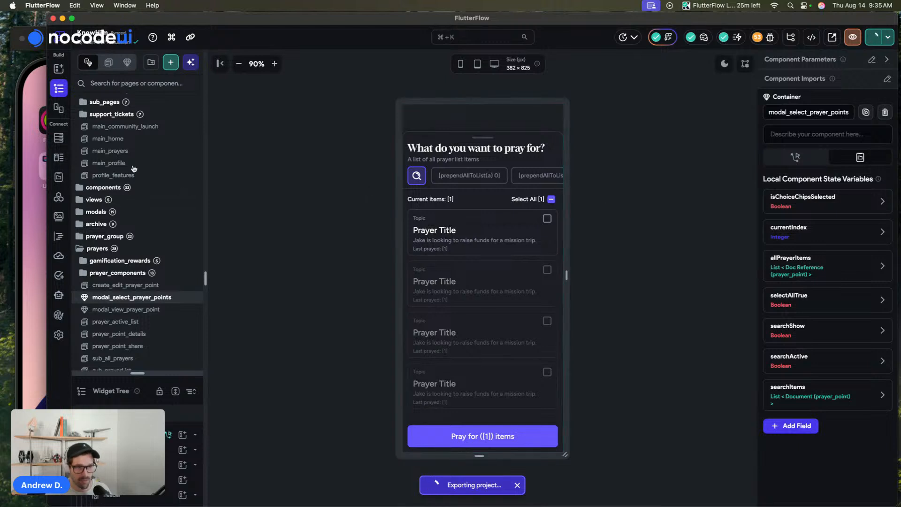
Look over the main_home page and the modal_onboarding_complete and streak_modal components in gamification_rewards, including the streak_modal Lottie animation.
{"action": "left_click", "coordinate": [143, 144]}
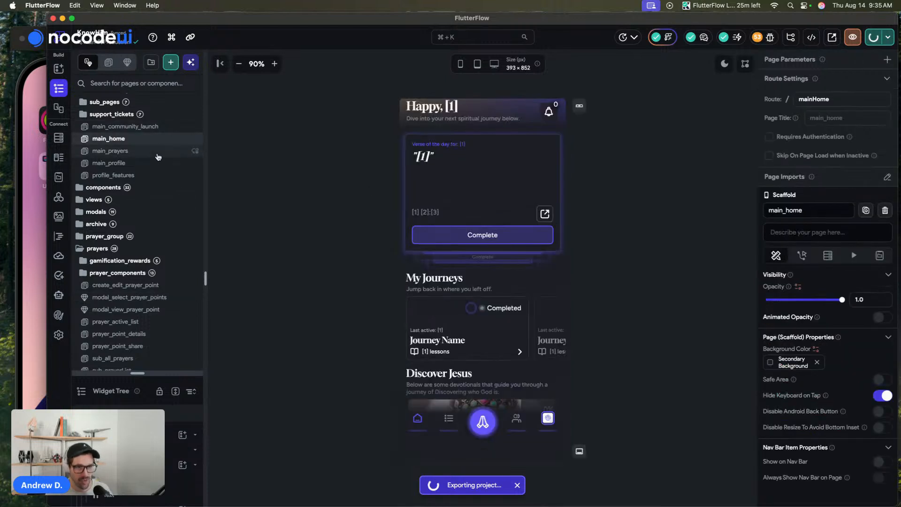
{"action": "scroll", "coordinate": [158, 157], "scroll_direction": "down", "scroll_amount": 2}
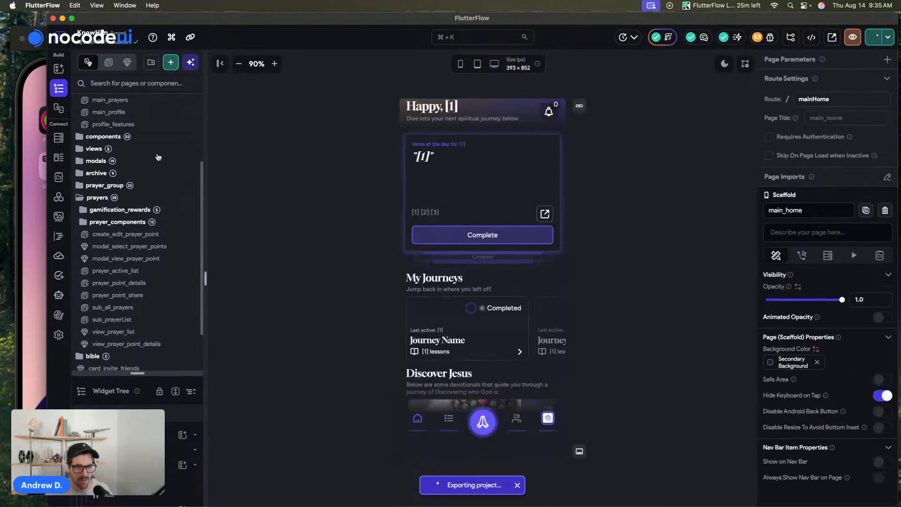
{"action": "left_click", "coordinate": [150, 214]}
{"action": "left_click", "coordinate": [169, 214]}
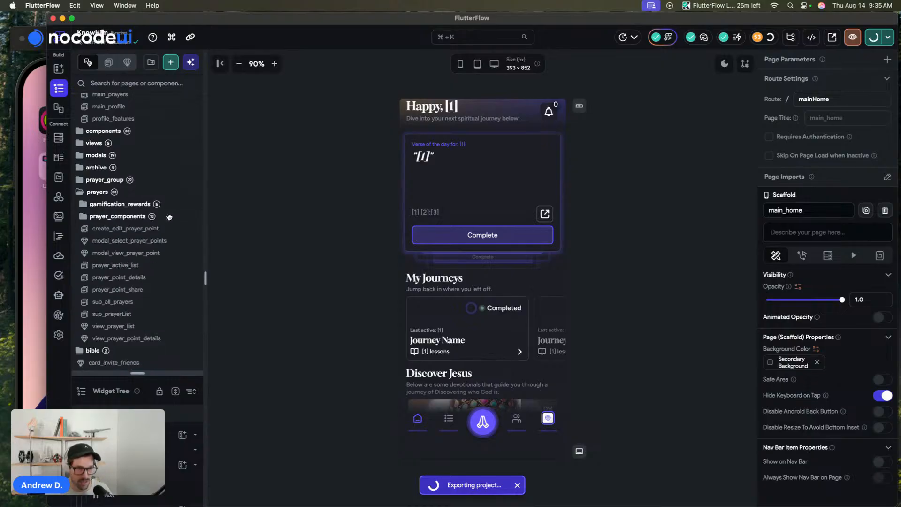
{"action": "left_click", "coordinate": [138, 205]}
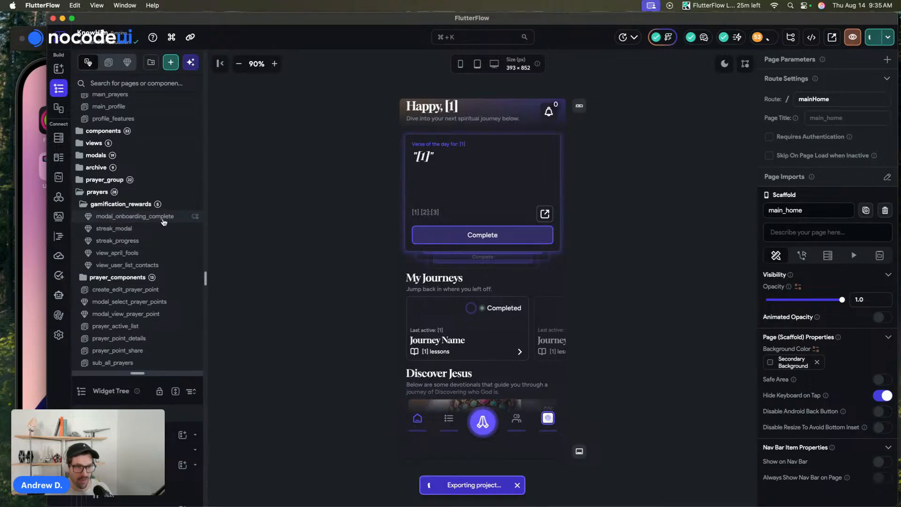
{"action": "left_click", "coordinate": [163, 218]}
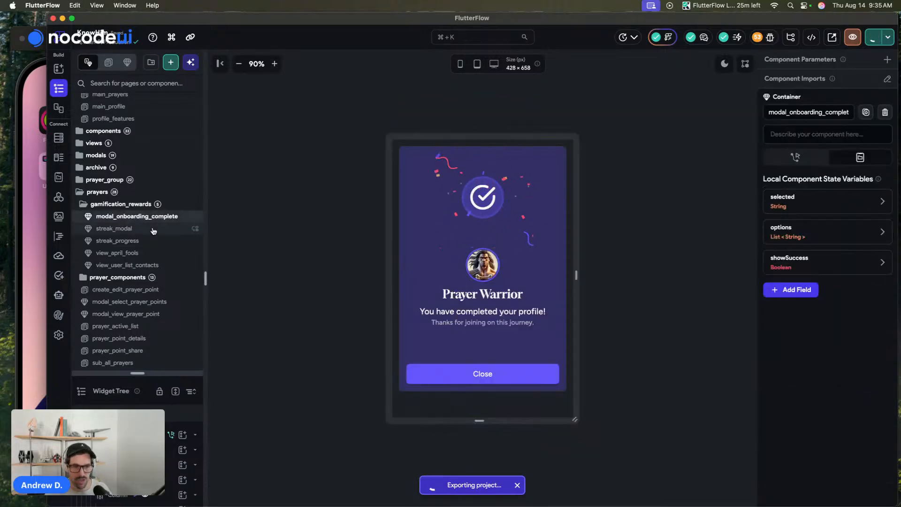
{"action": "left_click", "coordinate": [153, 229]}
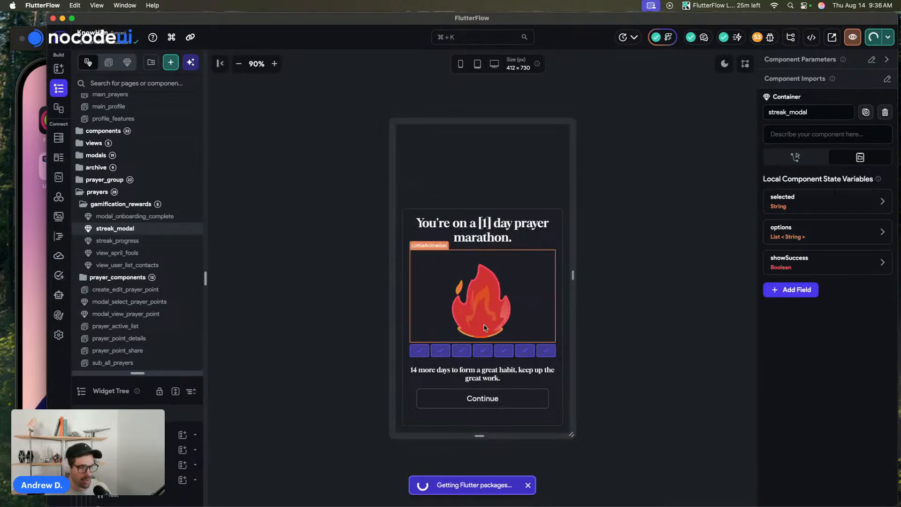
{"action": "left_click", "coordinate": [475, 329]}
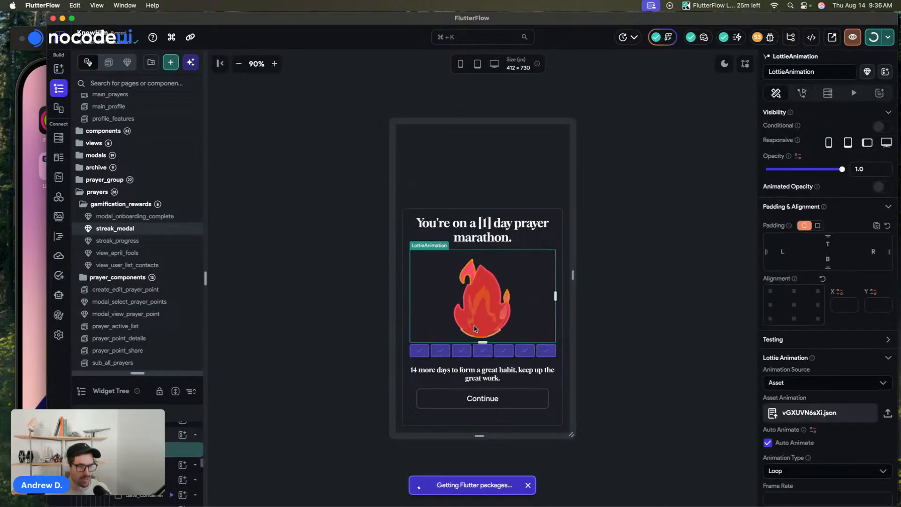
Open the streak_progress component, select its mountain_04 image and enlarge the widget tree area.
{"action": "key", "text": "Down"}
{"action": "key", "text": "Down"}
{"action": "key", "text": "Up"}
{"action": "left_click", "coordinate": [481, 277]}
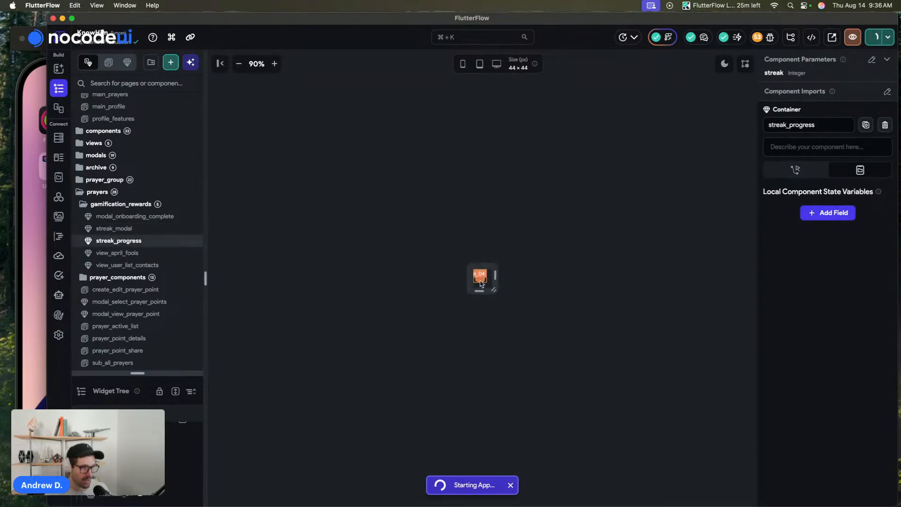
{"action": "left_click_drag", "start_coordinate": [131, 373], "coordinate": [132, 276]}
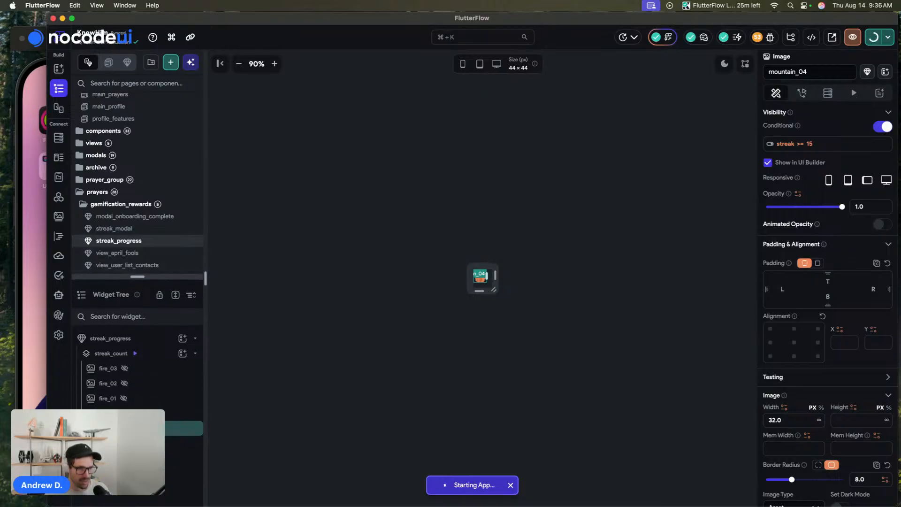
Toggle the UI builder visibility of the mountain_04 and fire_00 images in streak_progress to compare their artwork.
{"action": "left_click", "coordinate": [767, 162]}
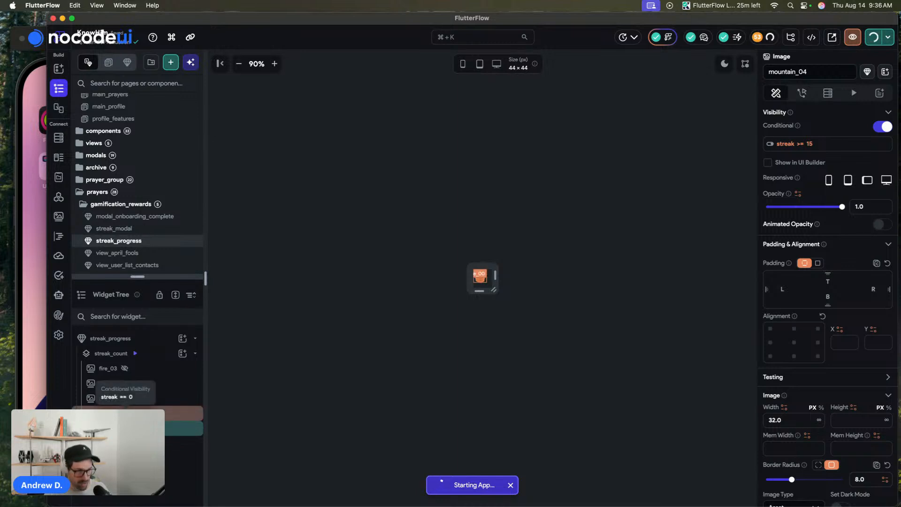
{"action": "left_click", "coordinate": [123, 411]}
{"action": "left_click", "coordinate": [123, 428]}
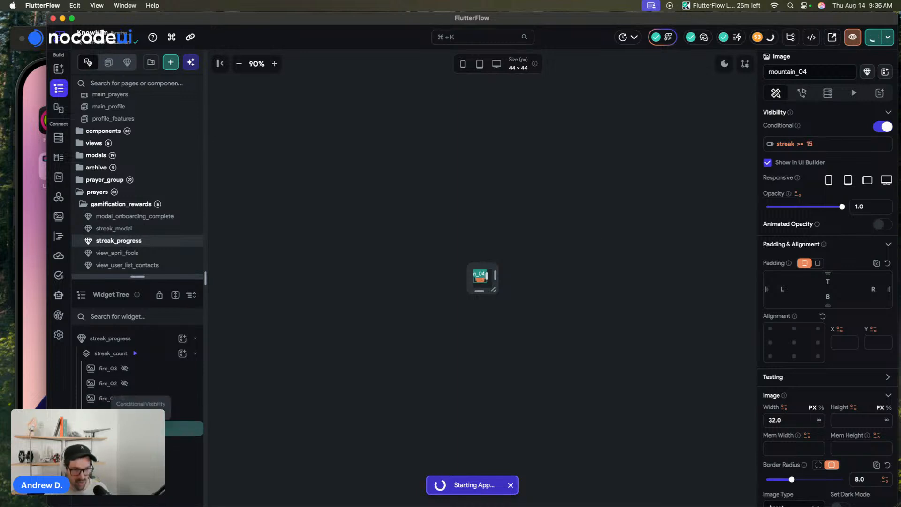
{"action": "left_click", "coordinate": [123, 413]}
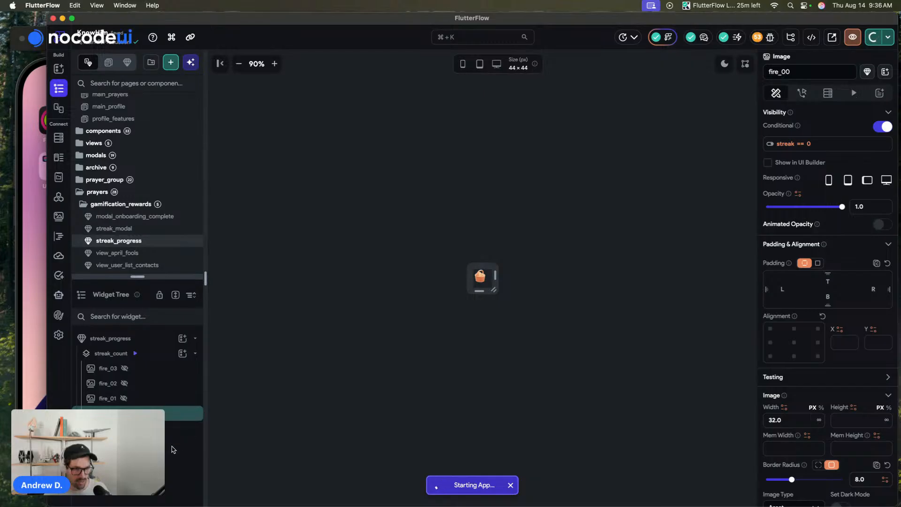
{"action": "left_click", "coordinate": [165, 432]}
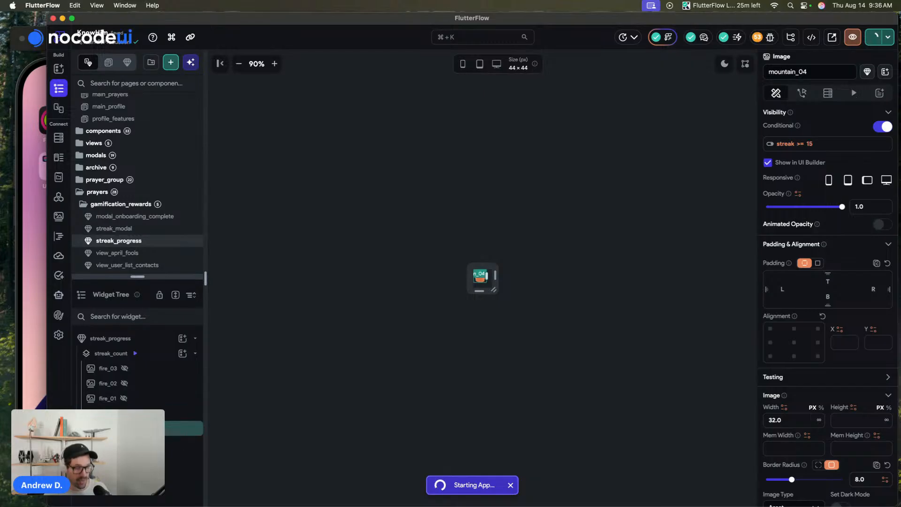
{"action": "left_click", "coordinate": [126, 412]}
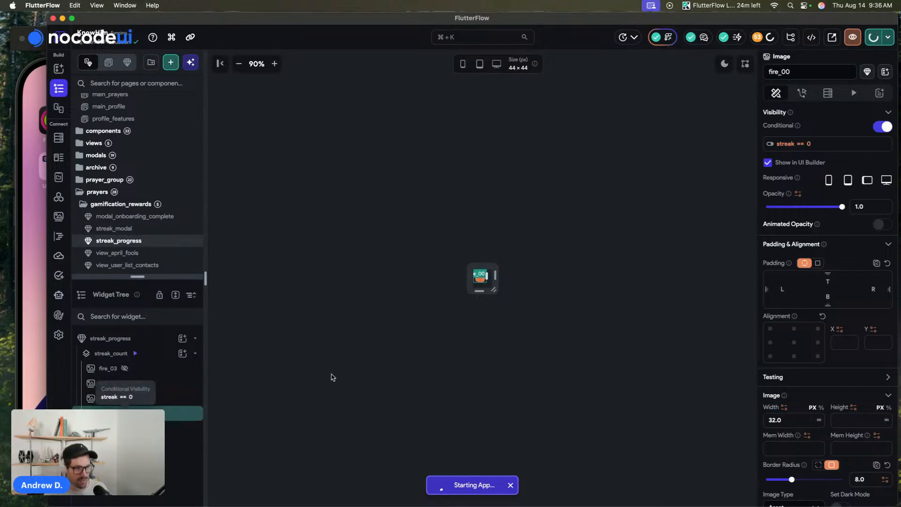
{"action": "left_click", "coordinate": [327, 376]}
{"action": "left_click", "coordinate": [141, 429]}
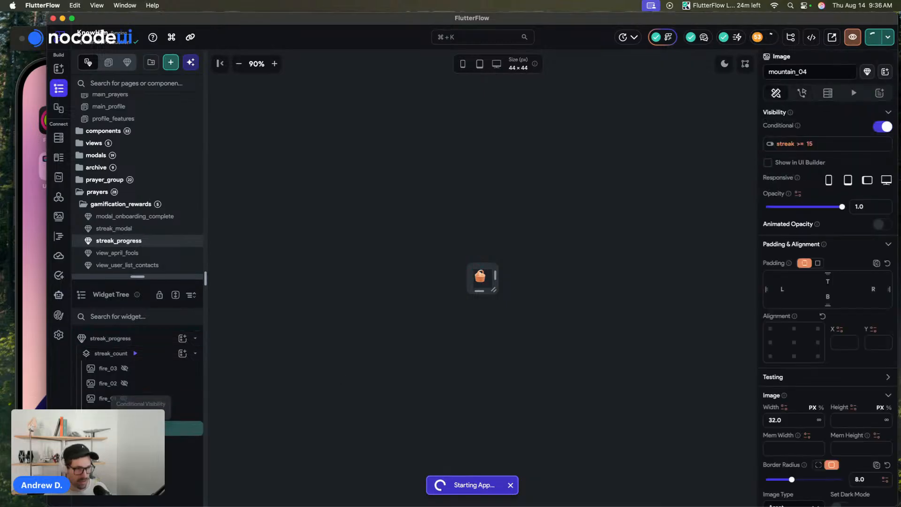
{"action": "left_click", "coordinate": [255, 398]}
{"action": "left_click", "coordinate": [126, 413]}
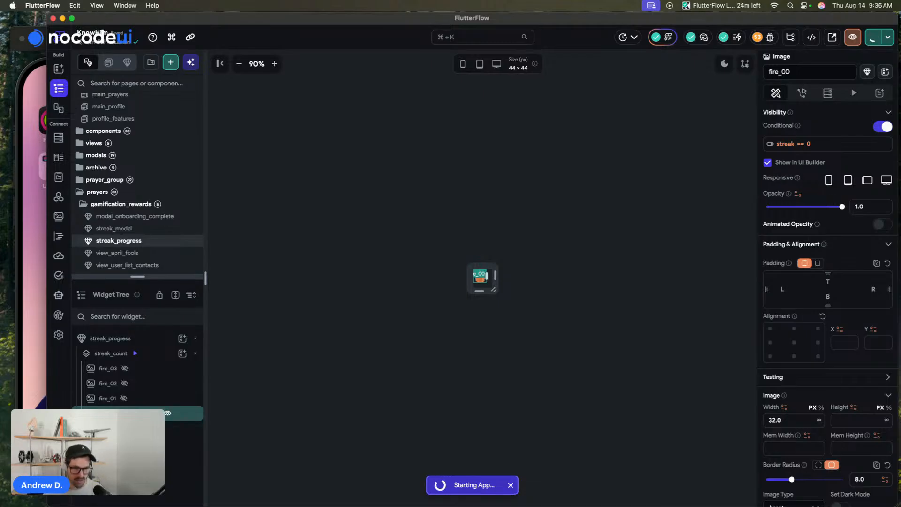
{"action": "left_click", "coordinate": [140, 428]}
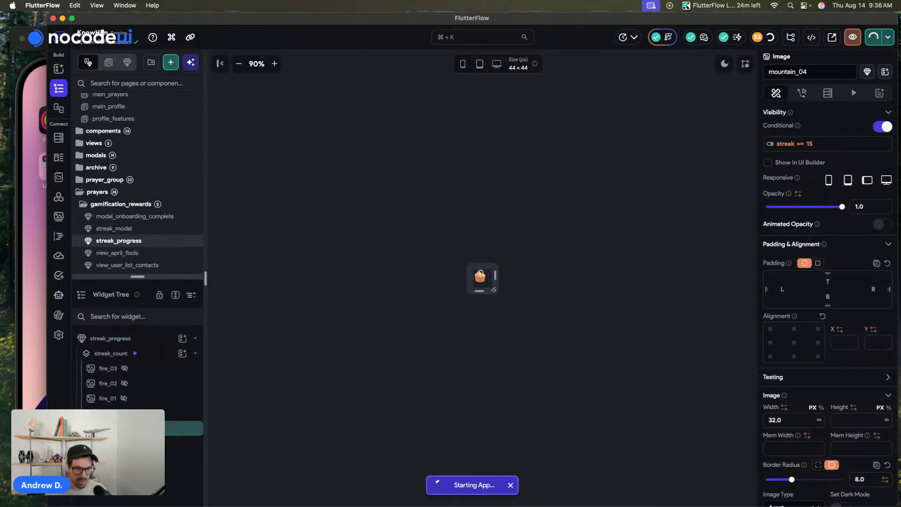
{"action": "left_click", "coordinate": [132, 413]}
Browse the existing image assets for a replacement for mountain_04's basket-bread.png, and close the list without choosing one.
{"action": "left_click", "coordinate": [159, 428]}
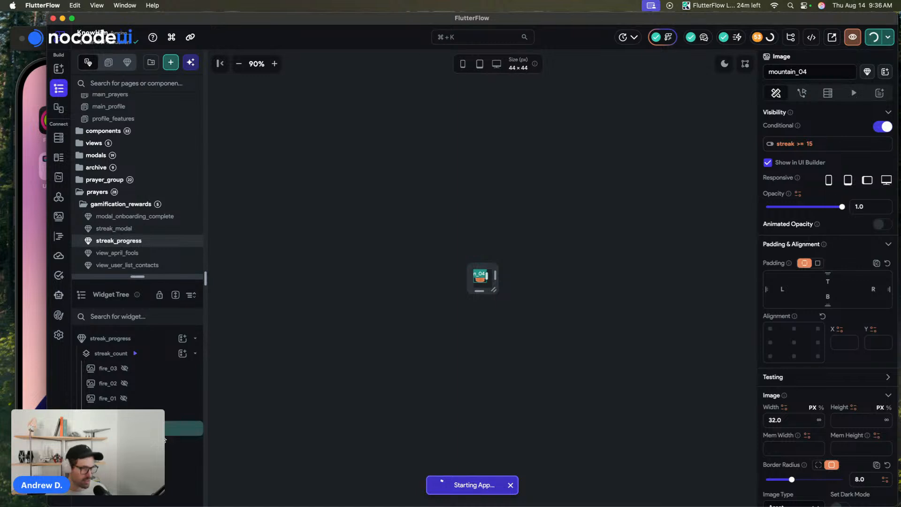
{"action": "scroll", "coordinate": [830, 449], "scroll_direction": "down", "scroll_amount": 5}
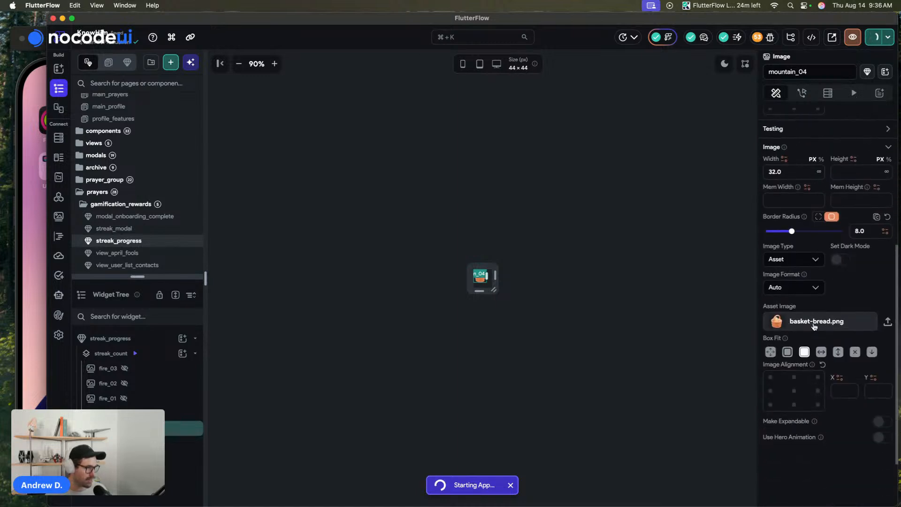
{"action": "left_click", "coordinate": [815, 321]}
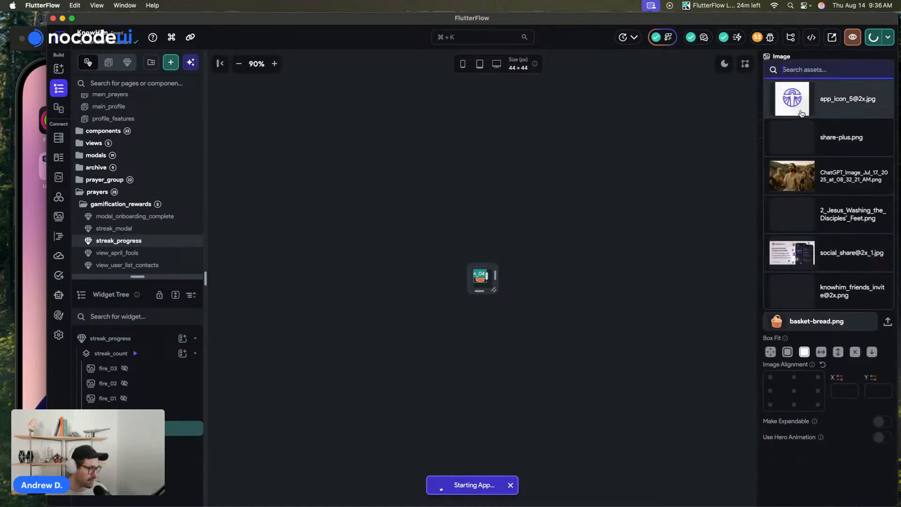
{"action": "scroll", "coordinate": [822, 153], "scroll_direction": "down", "scroll_amount": 1}
{"action": "scroll", "coordinate": [822, 152], "scroll_direction": "down", "scroll_amount": 6}
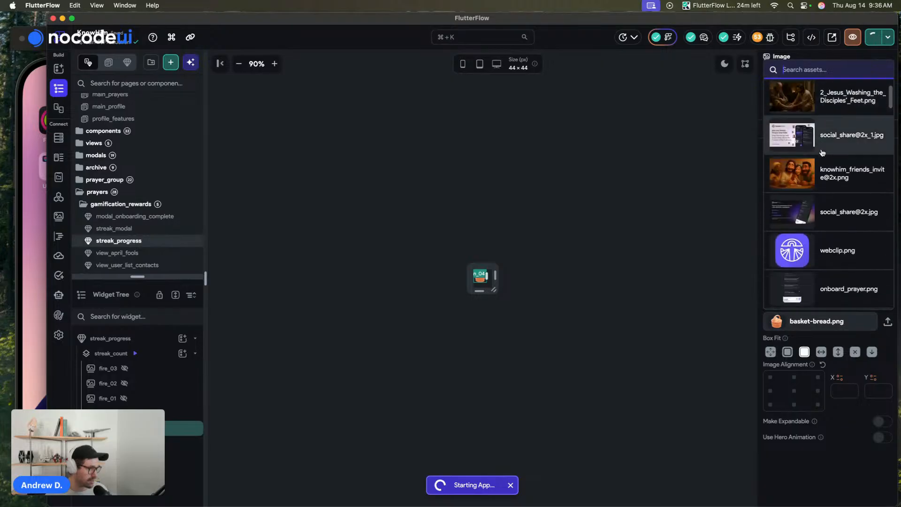
{"action": "scroll", "coordinate": [822, 153], "scroll_direction": "down", "scroll_amount": 8}
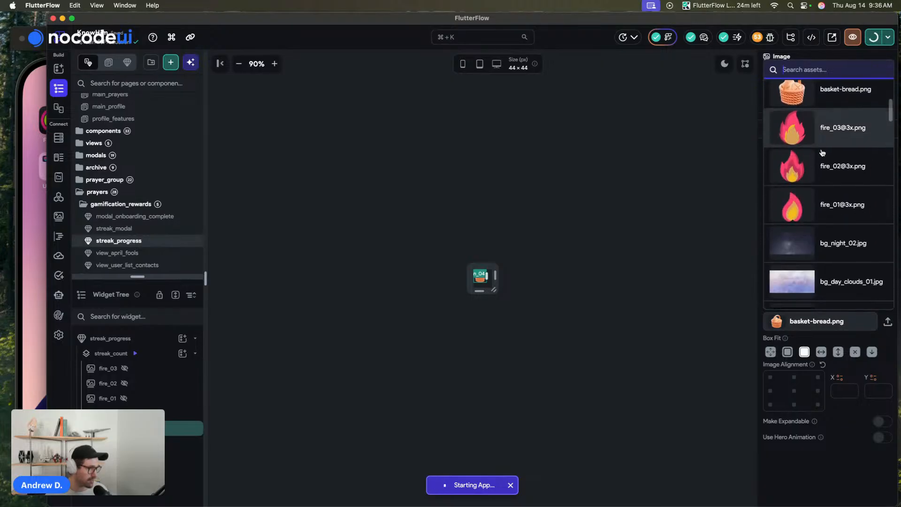
{"action": "scroll", "coordinate": [822, 152], "scroll_direction": "up", "scroll_amount": 12}
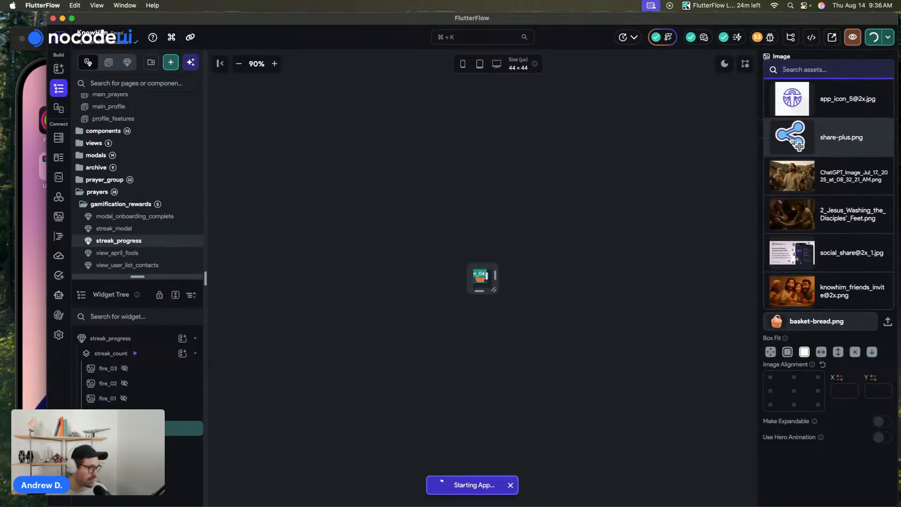
{"action": "left_click", "coordinate": [476, 246]}
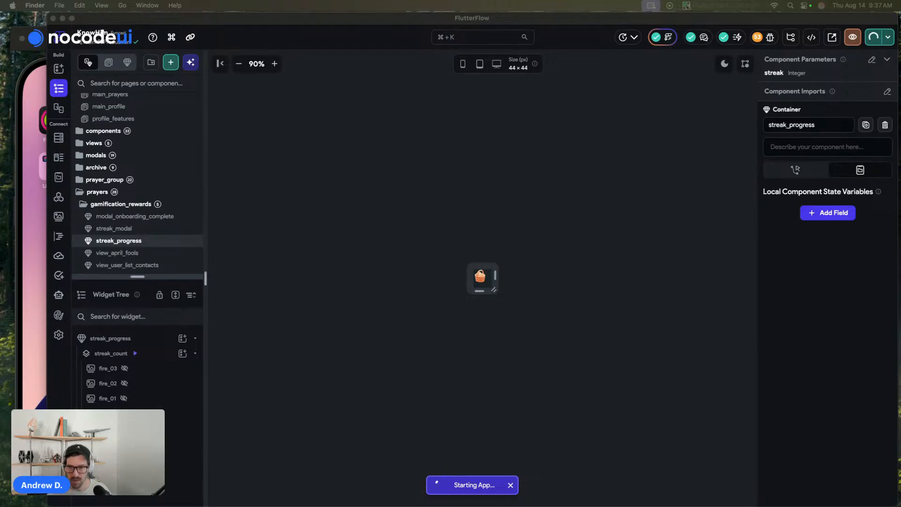
Replace the asset image of mountain_04 in streak_progress with the mountain artwork file from Finder.
{"action": "left_click_drag", "start_coordinate": [686, 352], "coordinate": [197, 296]}
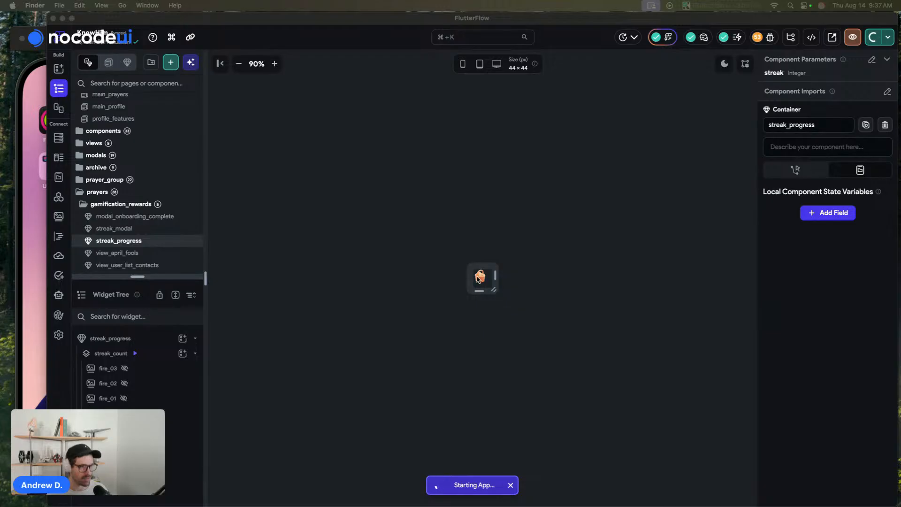
{"action": "left_click_drag", "start_coordinate": [478, 281], "coordinate": [478, 281]}
{"action": "left_click_drag", "start_coordinate": [898, 298], "coordinate": [481, 278]}
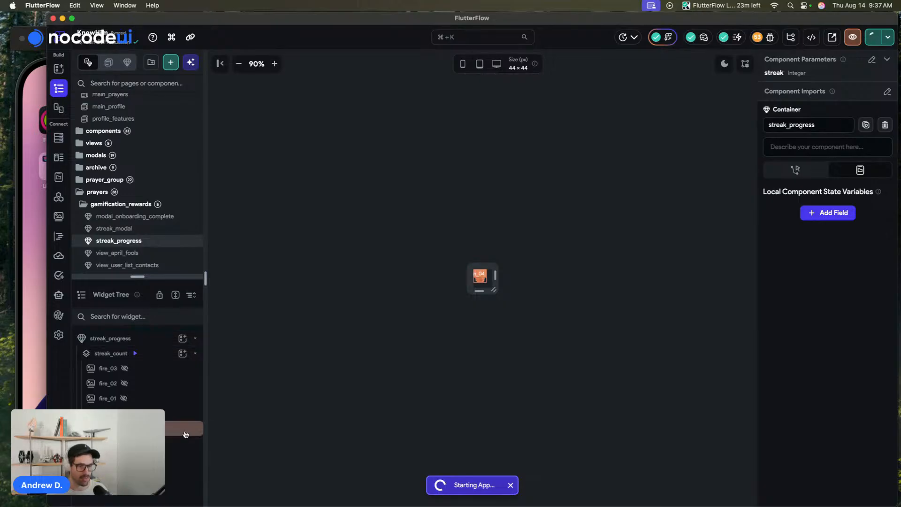
{"action": "left_click", "coordinate": [169, 428]}
{"action": "scroll", "coordinate": [816, 342], "scroll_direction": "down", "scroll_amount": 10}
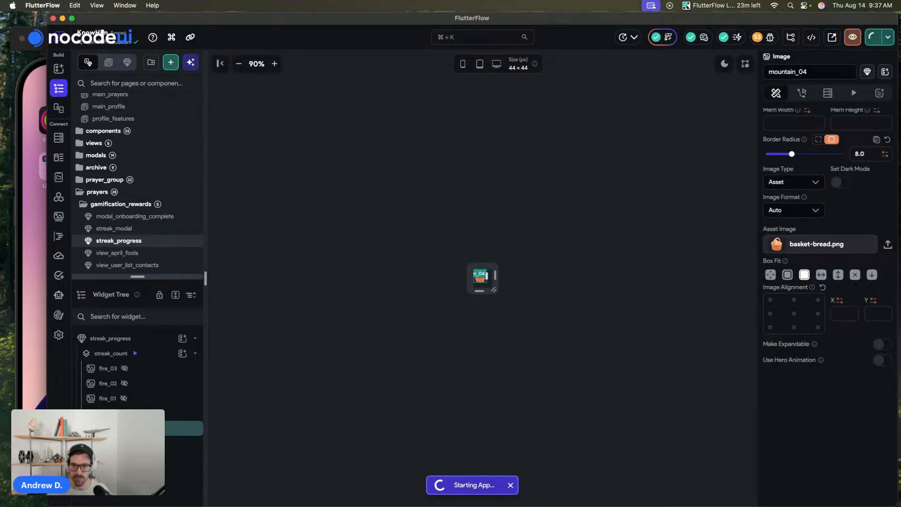
{"action": "left_click_drag", "start_coordinate": [531, 368], "coordinate": [838, 254]}
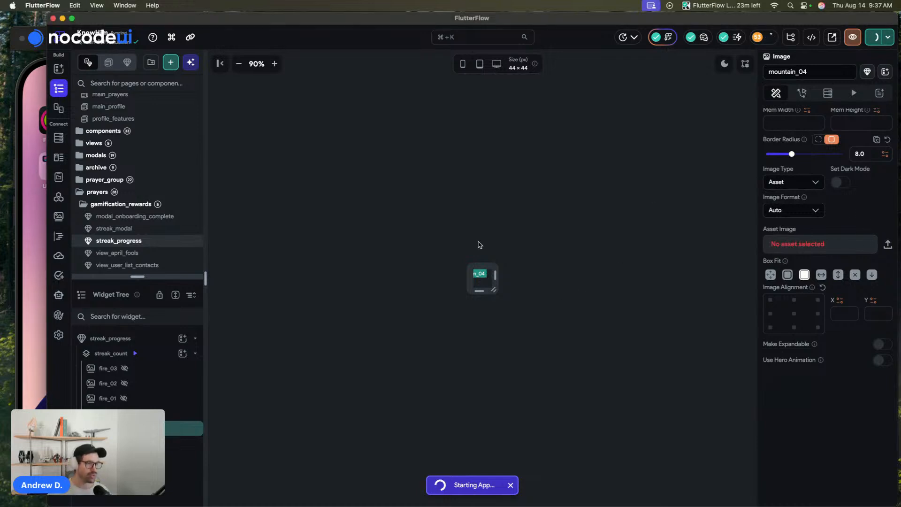
{"action": "left_click", "coordinate": [572, 283]}
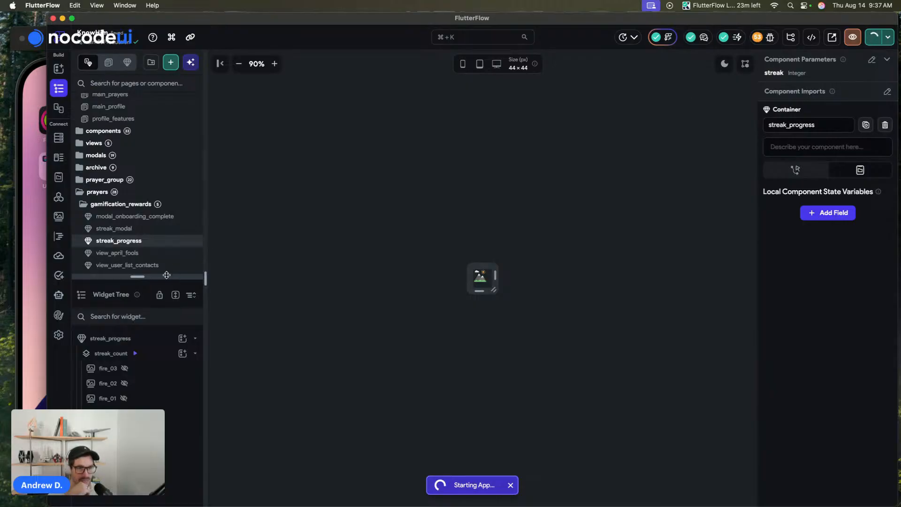
Check the visibility and image properties of mountain_04, and deselect the image.
{"action": "left_click", "coordinate": [183, 428]}
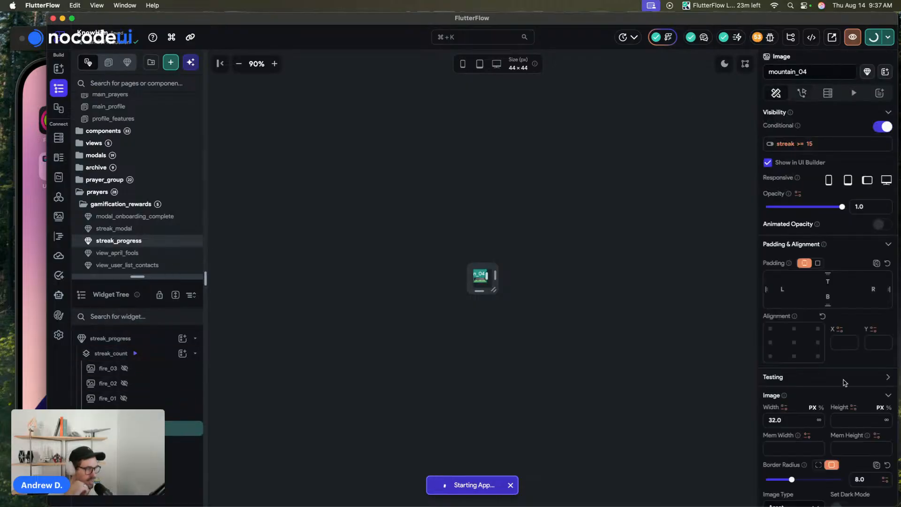
{"action": "scroll", "coordinate": [843, 382], "scroll_direction": "down", "scroll_amount": 2}
{"action": "scroll", "coordinate": [819, 167], "scroll_direction": "up", "scroll_amount": 2}
{"action": "scroll", "coordinate": [803, 148], "scroll_direction": "down", "scroll_amount": 1}
{"action": "scroll", "coordinate": [804, 148], "scroll_direction": "down", "scroll_amount": 5}
{"action": "scroll", "coordinate": [804, 188], "scroll_direction": "up", "scroll_amount": 5}
{"action": "left_click", "coordinate": [502, 176]}
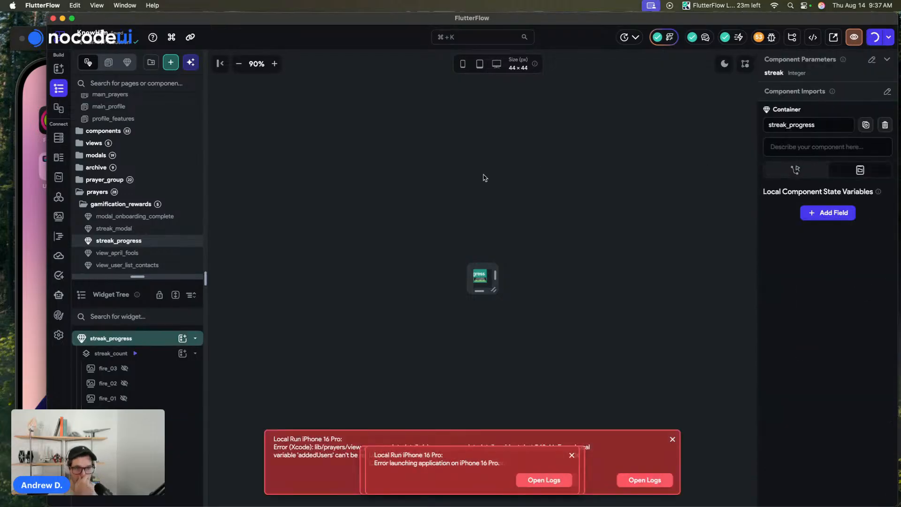
Read the iPhone 16 Pro device logs, open the view_prayer_point_details component in the prayers folder, and close the logs.
{"action": "left_click", "coordinate": [388, 470]}
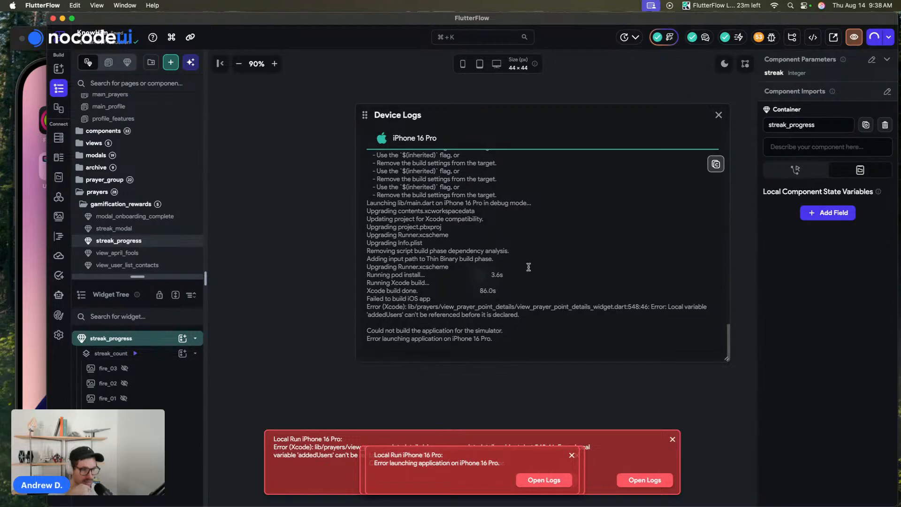
{"action": "left_click", "coordinate": [99, 205]}
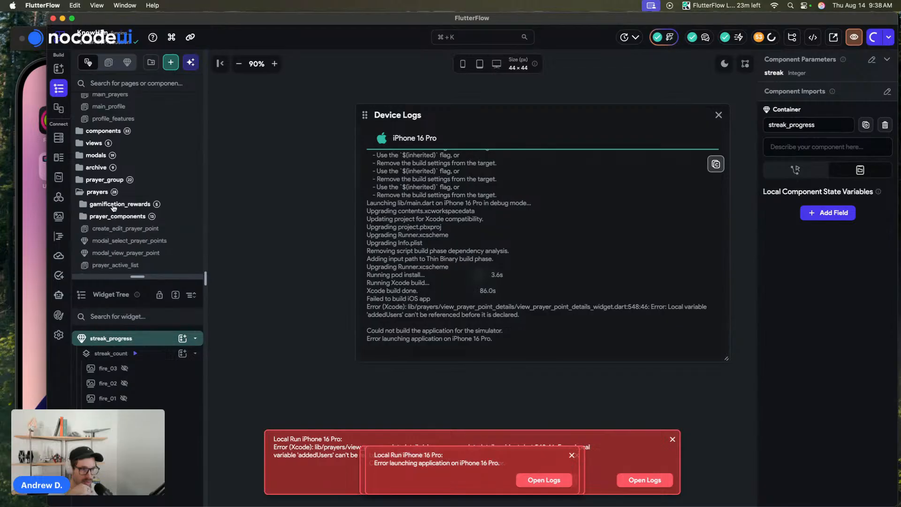
{"action": "scroll", "coordinate": [129, 240], "scroll_direction": "down", "scroll_amount": 1}
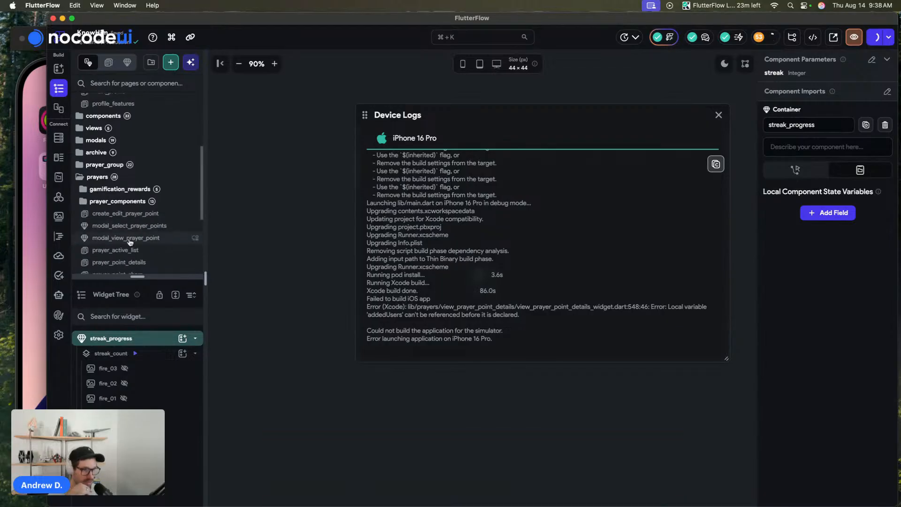
{"action": "scroll", "coordinate": [130, 242], "scroll_direction": "down", "scroll_amount": 2}
{"action": "scroll", "coordinate": [132, 242], "scroll_direction": "down", "scroll_amount": 4}
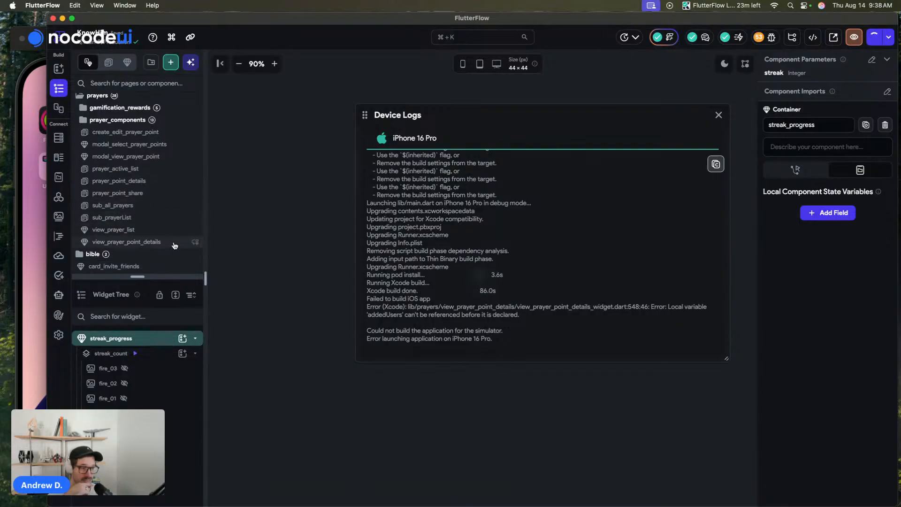
{"action": "left_click", "coordinate": [174, 244]}
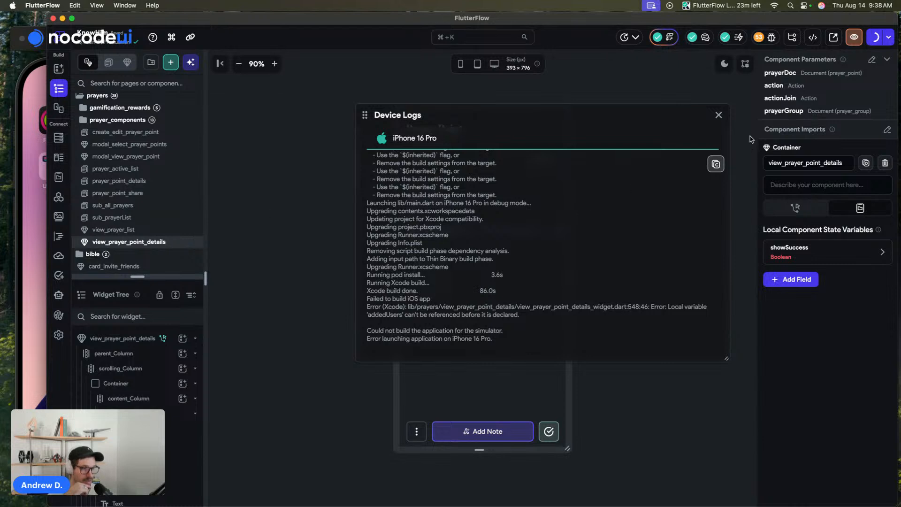
{"action": "left_click", "coordinate": [719, 115]}
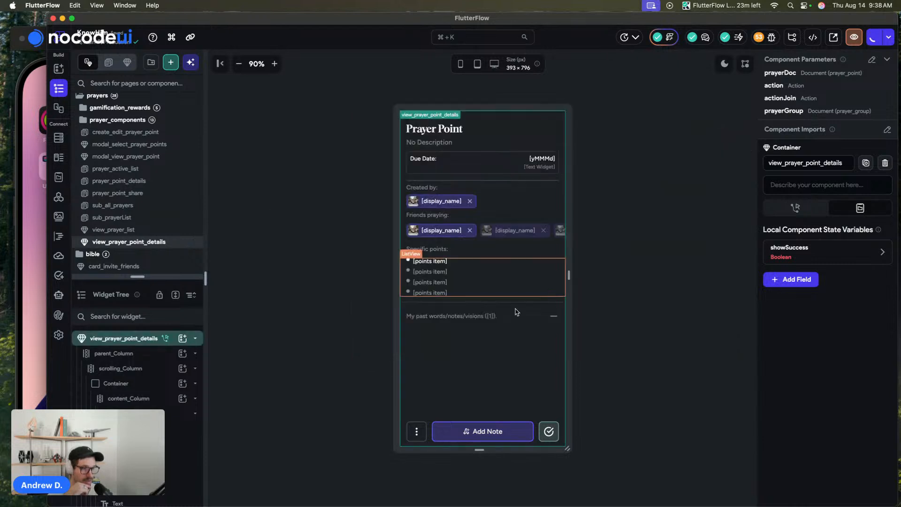
Inspect the complete and Add Note buttons and the list_of_users visibility condition of the Friends praying row without changing them.
{"action": "left_click", "coordinate": [549, 436]}
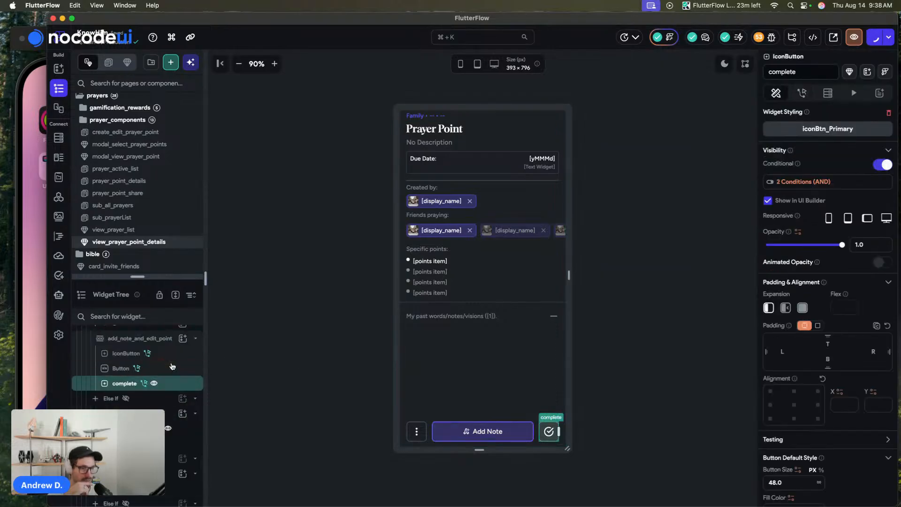
{"action": "left_click", "coordinate": [141, 369]}
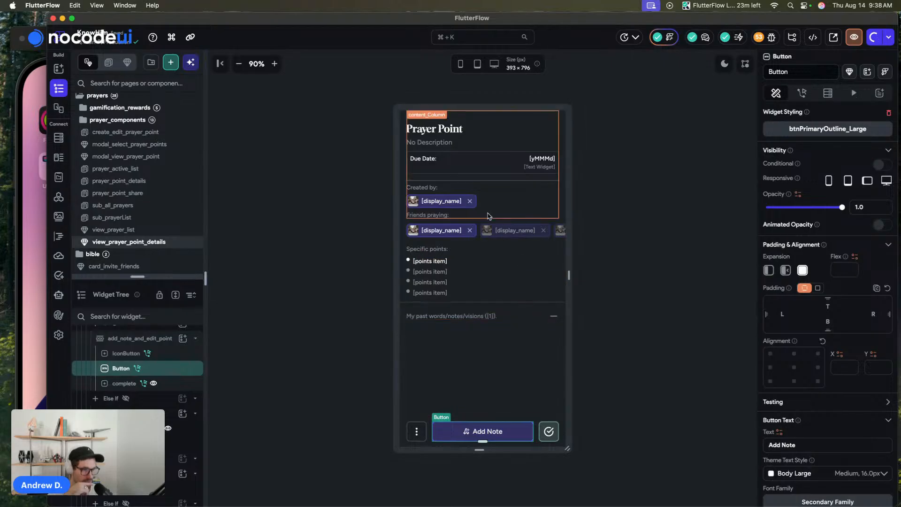
{"action": "left_click", "coordinate": [462, 234]}
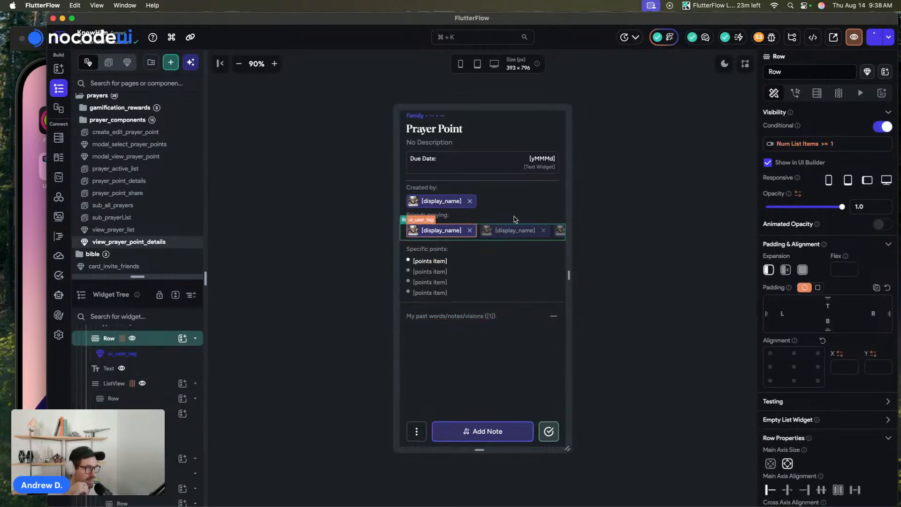
{"action": "left_click", "coordinate": [824, 147]}
{"action": "left_click", "coordinate": [645, 201]}
{"action": "left_click", "coordinate": [654, 219]}
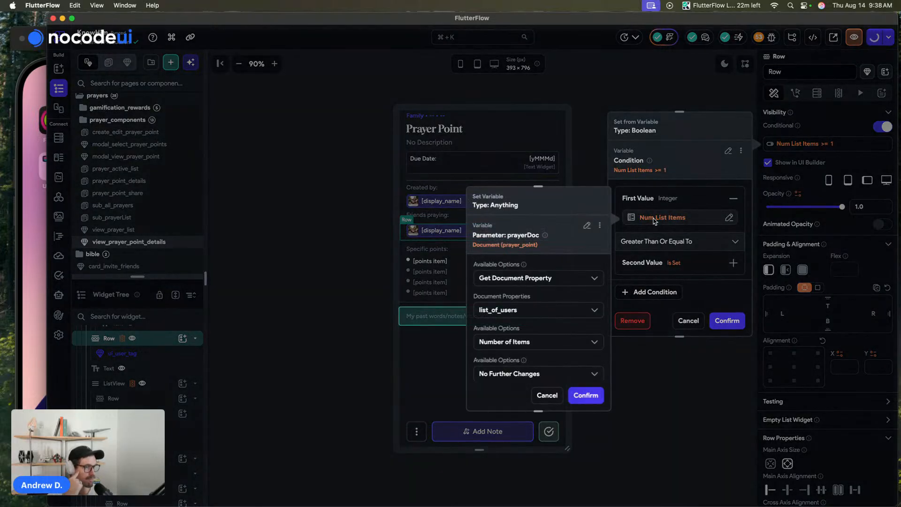
{"action": "key", "text": "Escape"}
{"action": "left_click", "coordinate": [688, 320]}
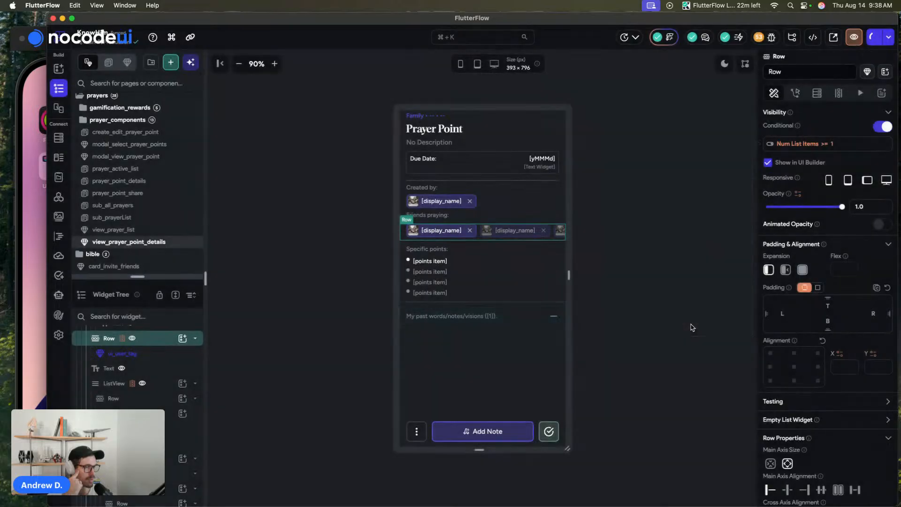
{"action": "left_click", "coordinate": [317, 354]}
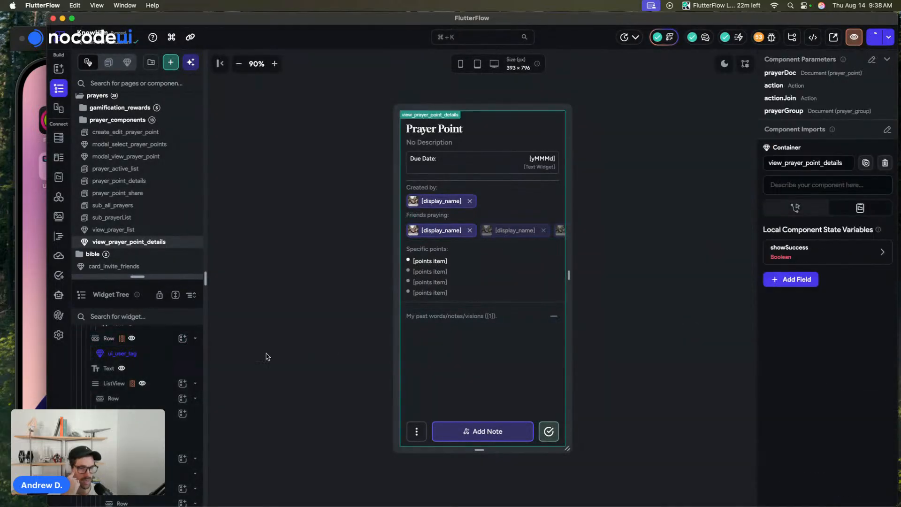
Examine the three-dot IconButton's On Tap flow, including its bottom sheet and Update Component State actions, and close the flow.
{"action": "left_click", "coordinate": [158, 381]}
{"action": "left_click", "coordinate": [158, 383]}
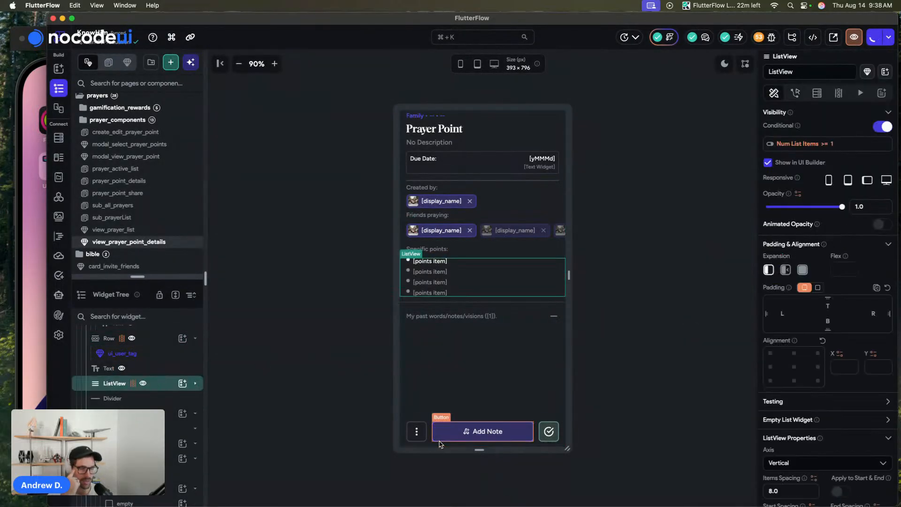
{"action": "left_click", "coordinate": [416, 431]}
{"action": "left_click", "coordinate": [804, 92]}
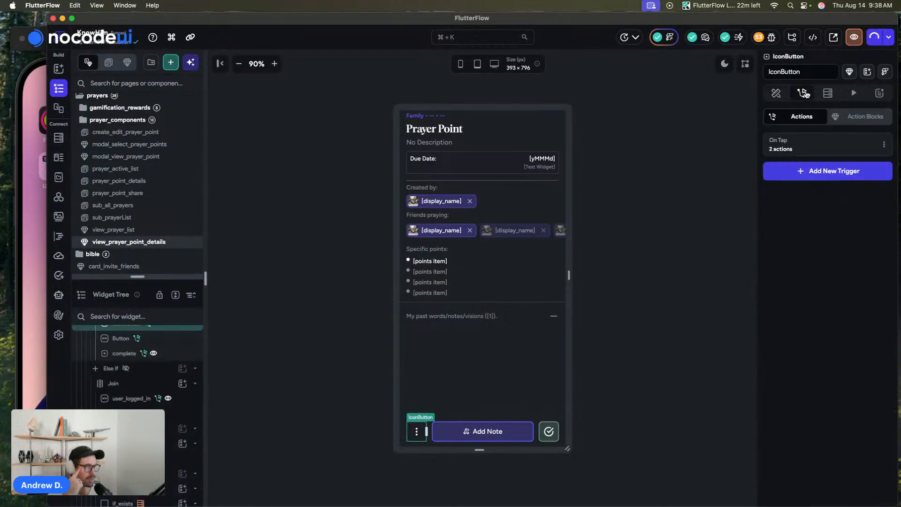
{"action": "left_click", "coordinate": [832, 158]}
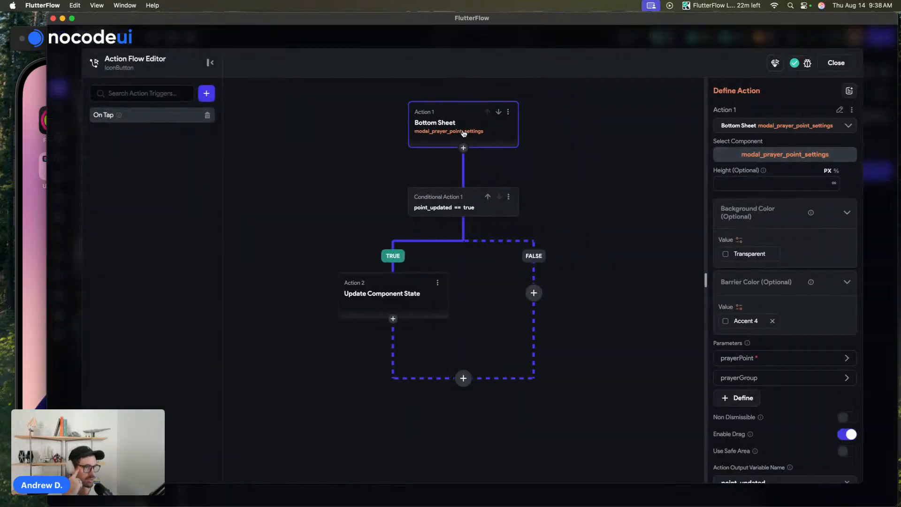
{"action": "left_click", "coordinate": [395, 299]}
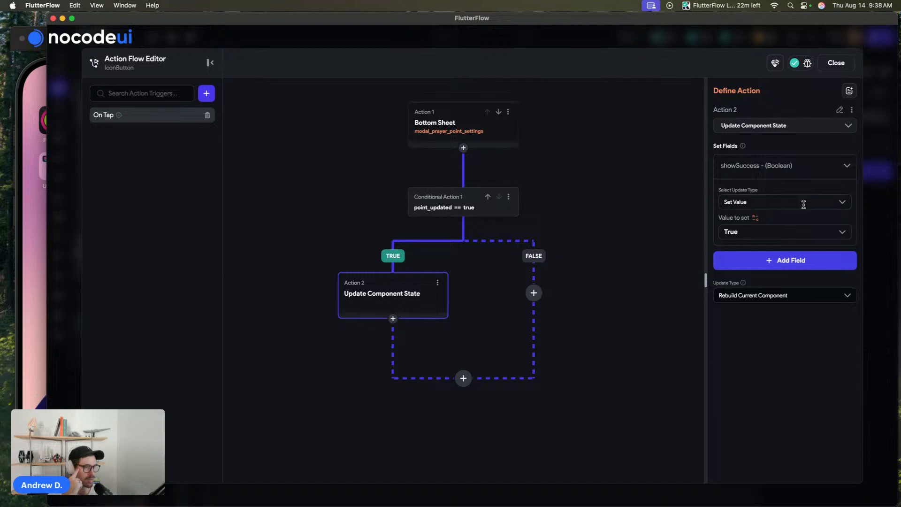
{"action": "left_click", "coordinate": [766, 165]}
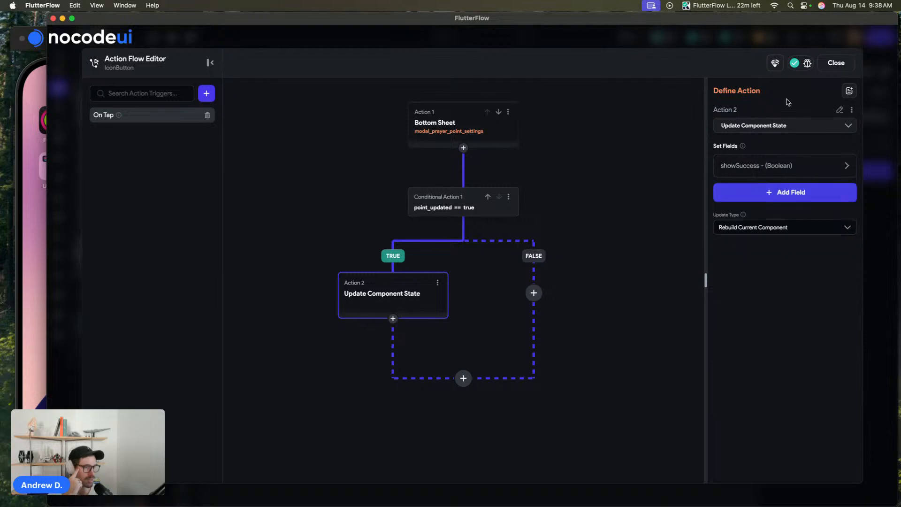
{"action": "left_click", "coordinate": [833, 64]}
{"action": "left_click", "coordinate": [275, 263]}
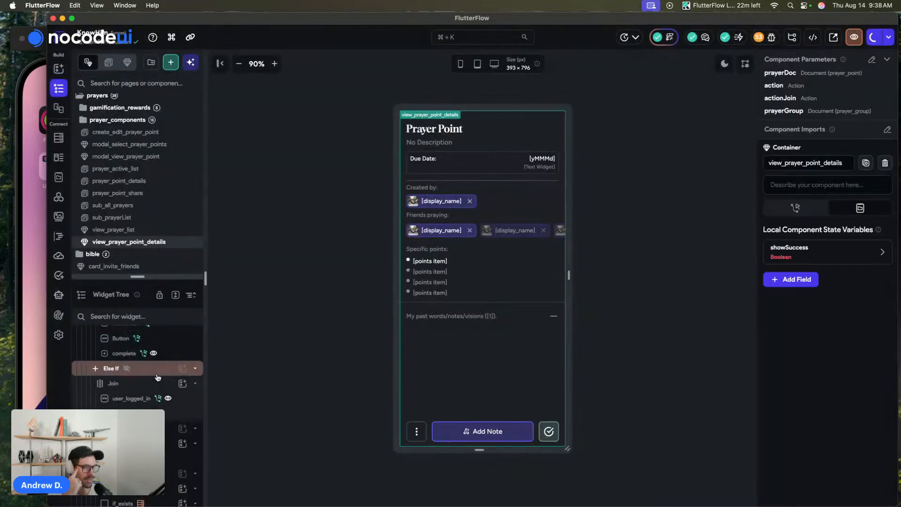
Inspect the ConditionalBuilder's first condition, including its nested list_of_users and pending_users_list checks, and cancel out without saving changes.
{"action": "left_click_drag", "start_coordinate": [142, 279], "coordinate": [138, 130]}
{"action": "left_click", "coordinate": [158, 209]}
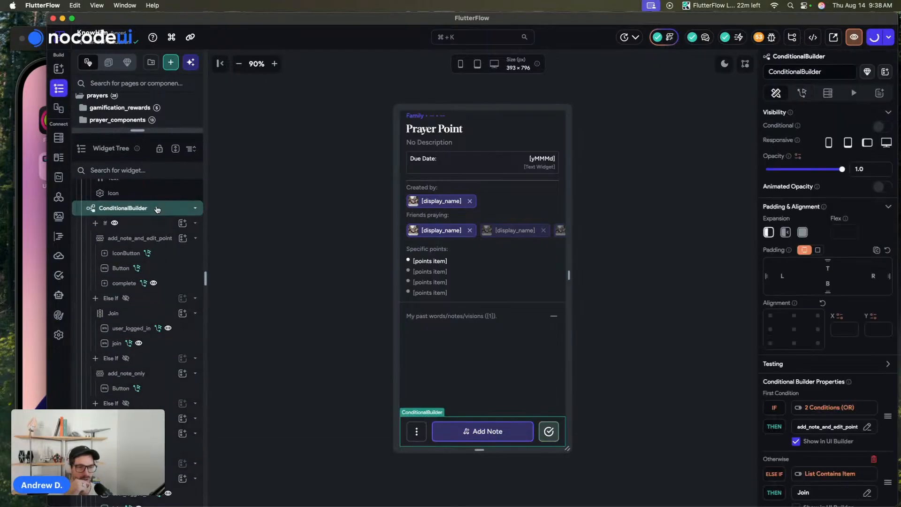
{"action": "scroll", "coordinate": [818, 363], "scroll_direction": "down", "scroll_amount": 3}
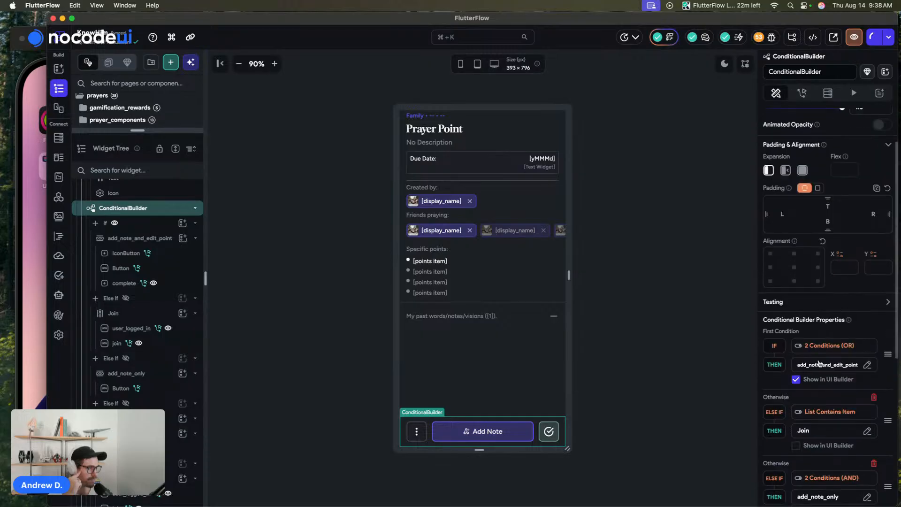
{"action": "left_click", "coordinate": [834, 344]}
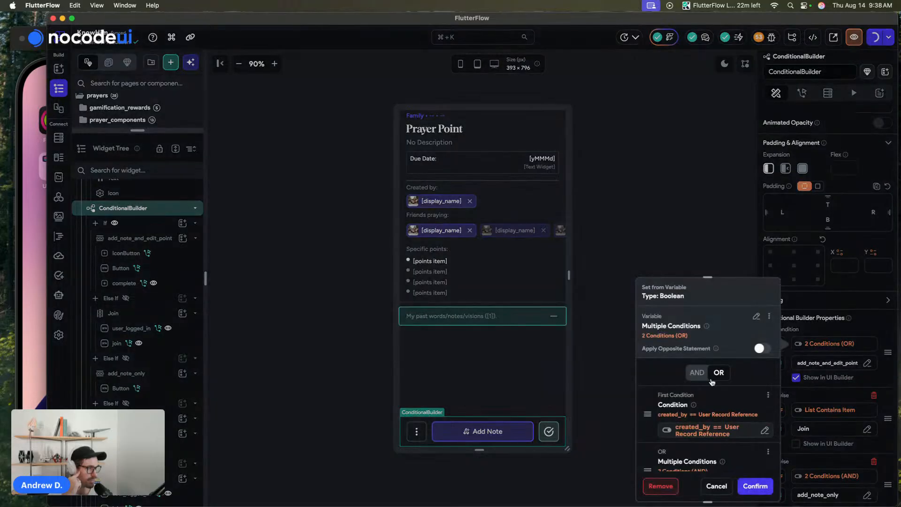
{"action": "scroll", "coordinate": [701, 386], "scroll_direction": "down", "scroll_amount": 3}
{"action": "left_click", "coordinate": [704, 419]}
{"action": "scroll", "coordinate": [568, 349], "scroll_direction": "down", "scroll_amount": 3}
{"action": "left_click", "coordinate": [569, 351]}
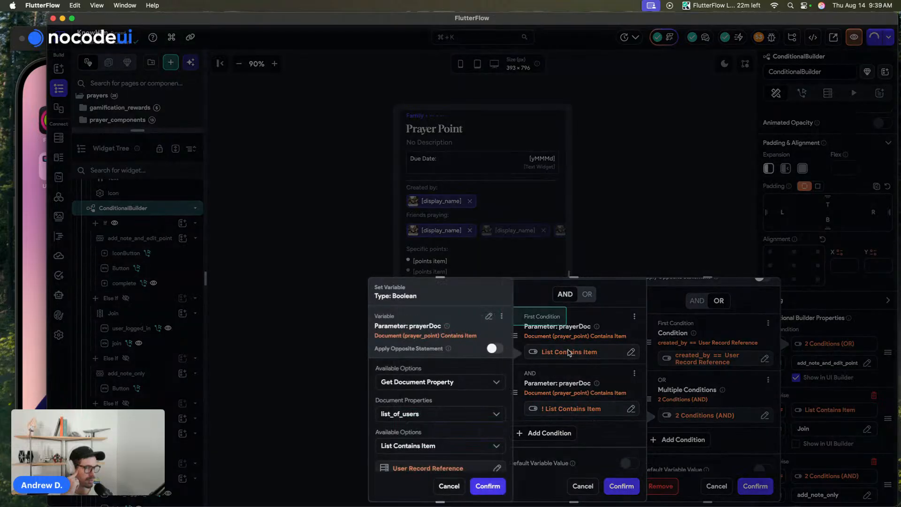
{"action": "left_click", "coordinate": [568, 352]}
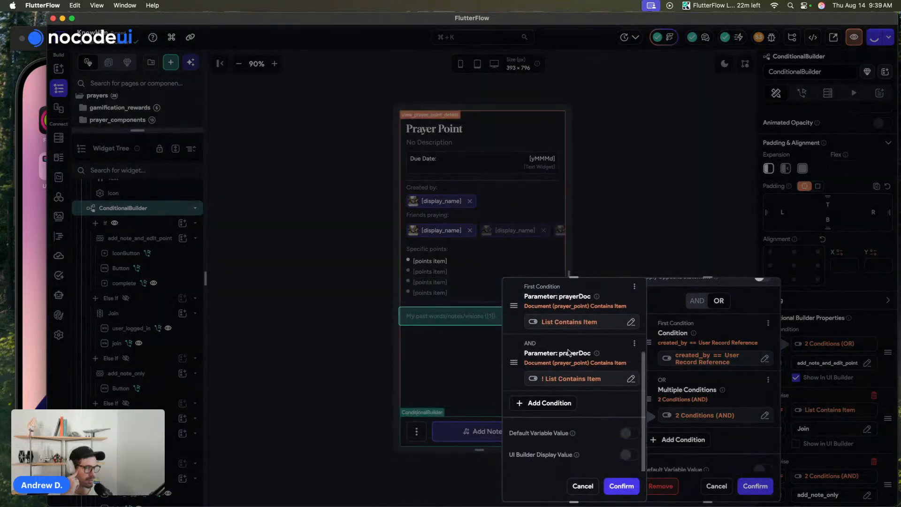
{"action": "left_click", "coordinate": [576, 382]}
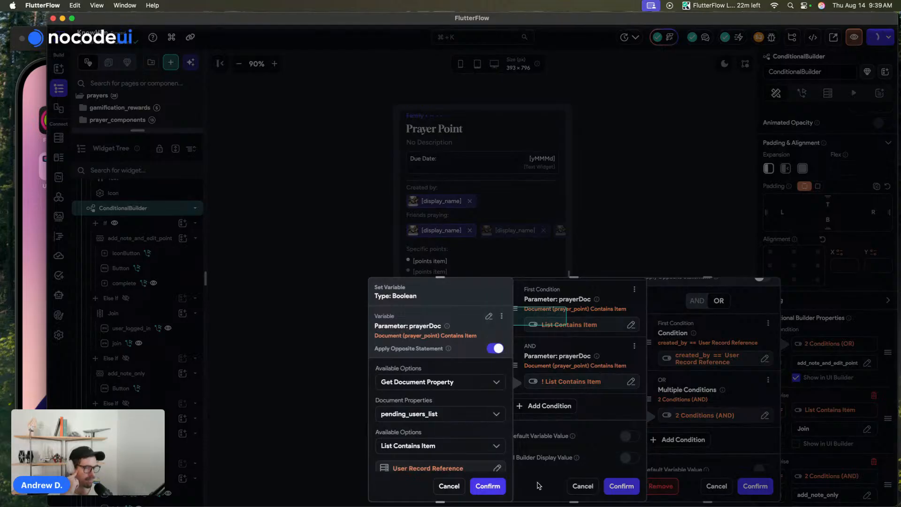
{"action": "left_click", "coordinate": [449, 486]}
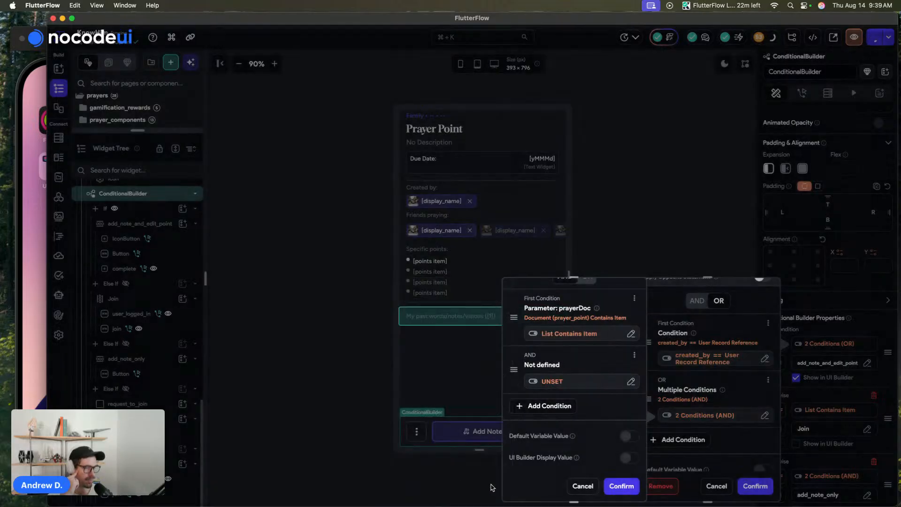
{"action": "left_click", "coordinate": [583, 485]}
{"action": "left_click", "coordinate": [716, 485]}
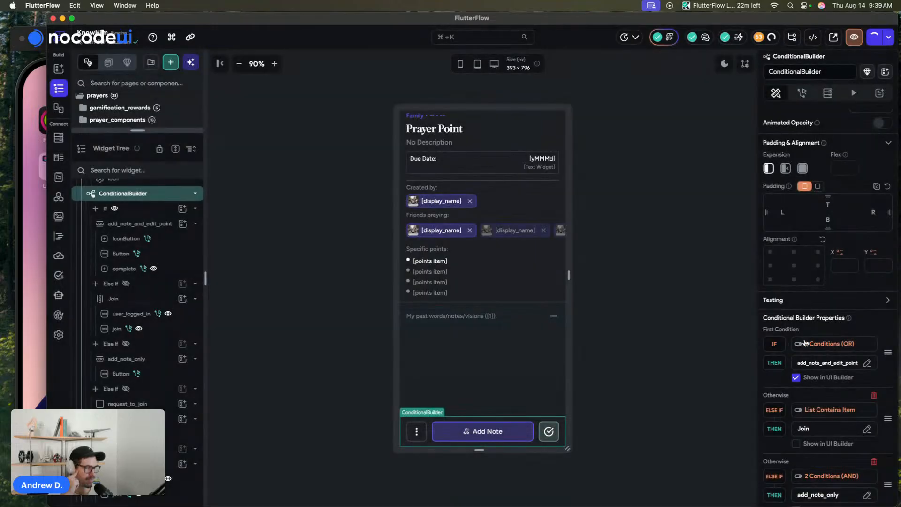
Show the ConditionalBuilder's Join branch in the UI builder and check the actions of the Create Account to Join button.
{"action": "scroll", "coordinate": [804, 342], "scroll_direction": "down", "scroll_amount": 3}
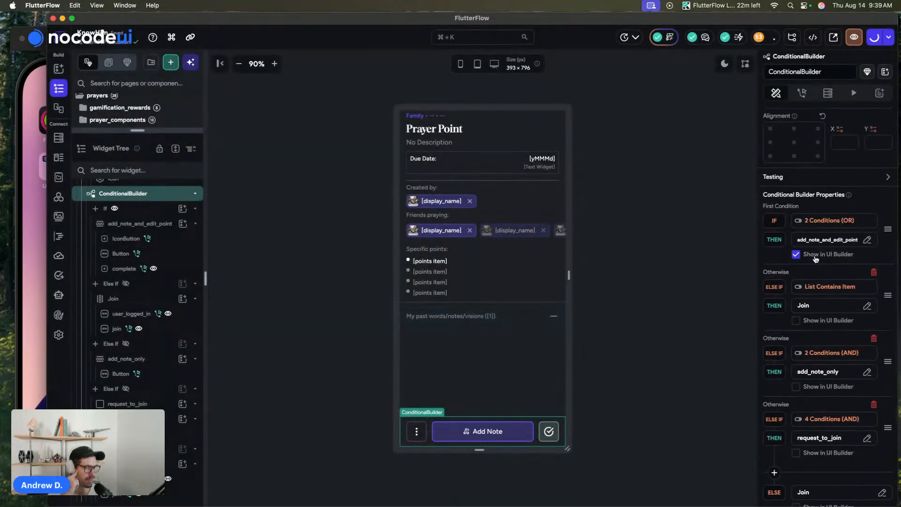
{"action": "left_click", "coordinate": [796, 321]}
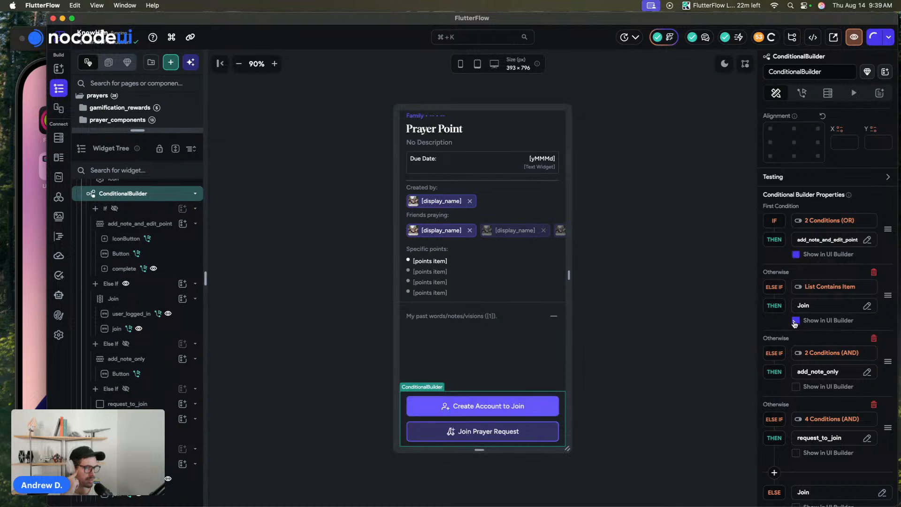
{"action": "left_click", "coordinate": [473, 406]}
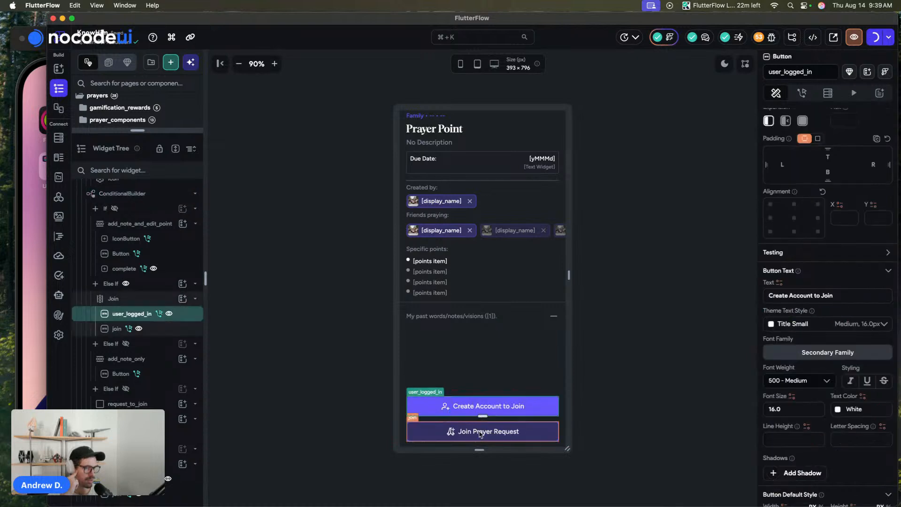
{"action": "left_click", "coordinate": [801, 93]}
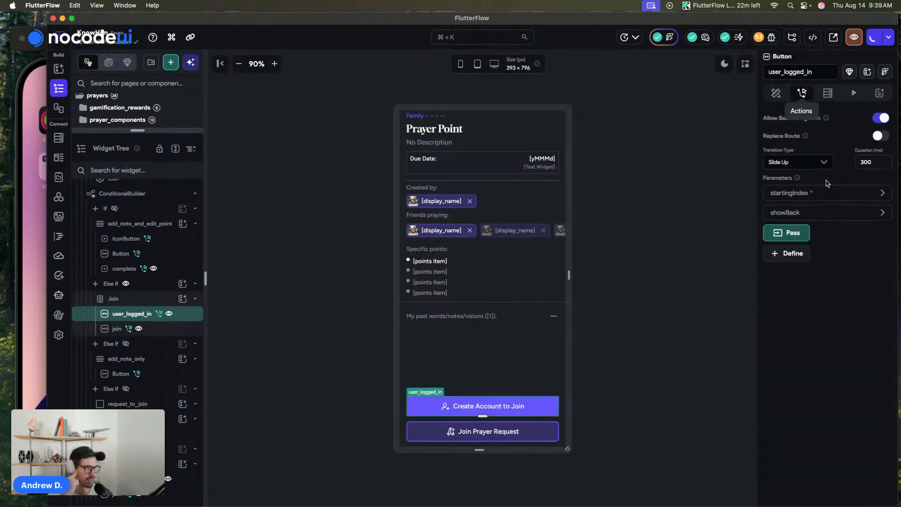
Examine the Join Prayer Request button's On Tap flow, reading the type and name fields of its create_request action.
{"action": "left_click", "coordinate": [521, 433]}
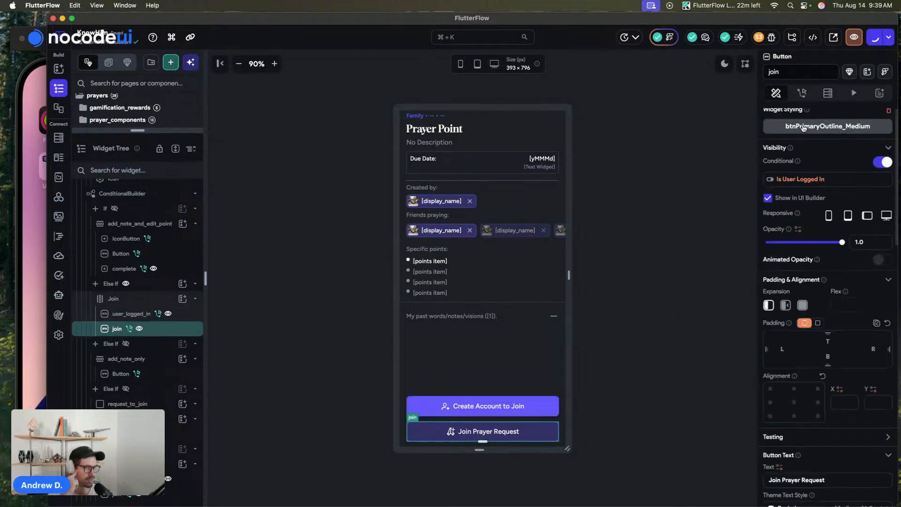
{"action": "left_click", "coordinate": [801, 92]}
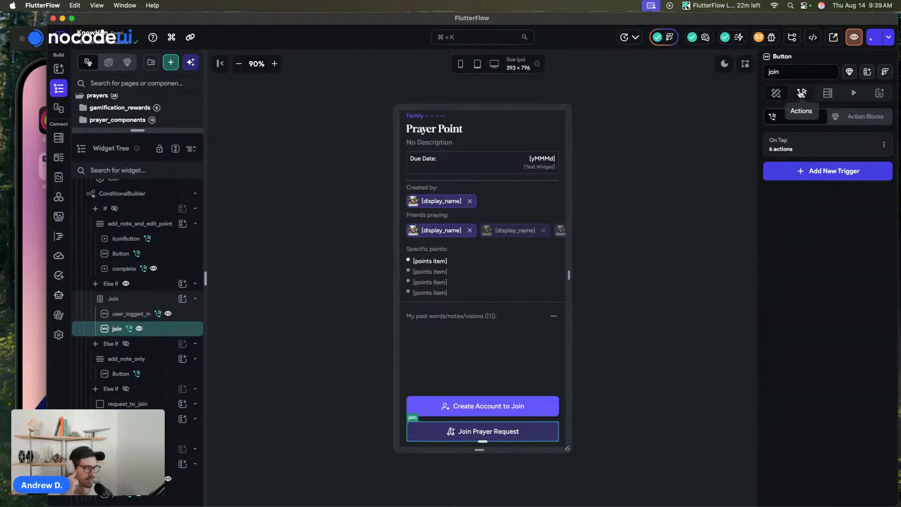
{"action": "left_click", "coordinate": [804, 142]}
{"action": "left_click", "coordinate": [374, 205]}
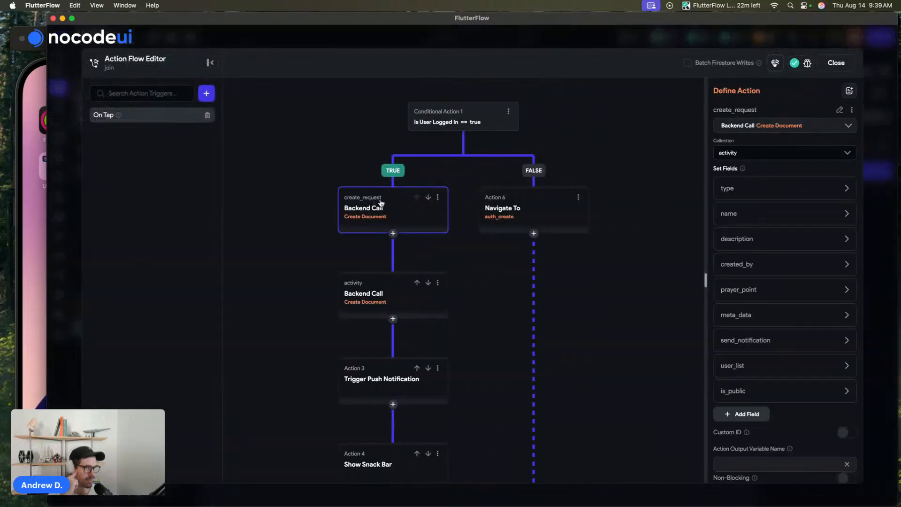
{"action": "left_click", "coordinate": [753, 196]}
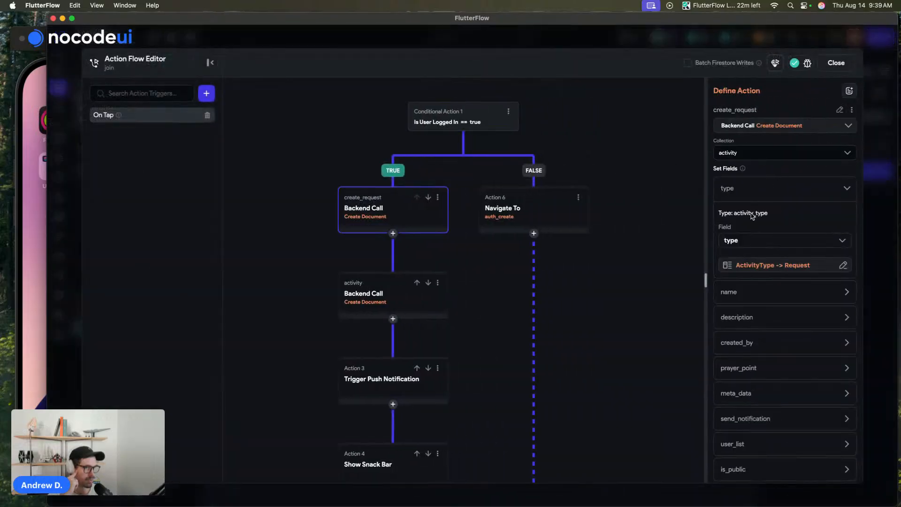
{"action": "left_click", "coordinate": [748, 293]}
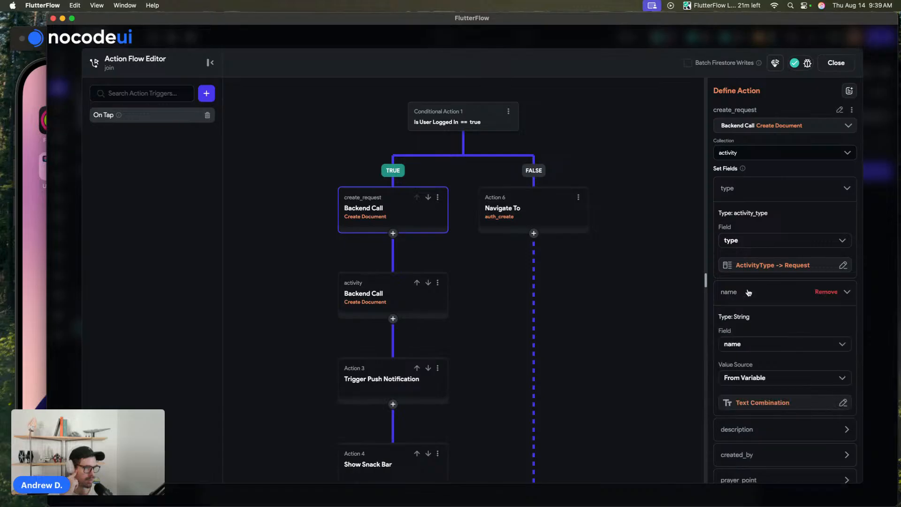
{"action": "left_click", "coordinate": [760, 404]}
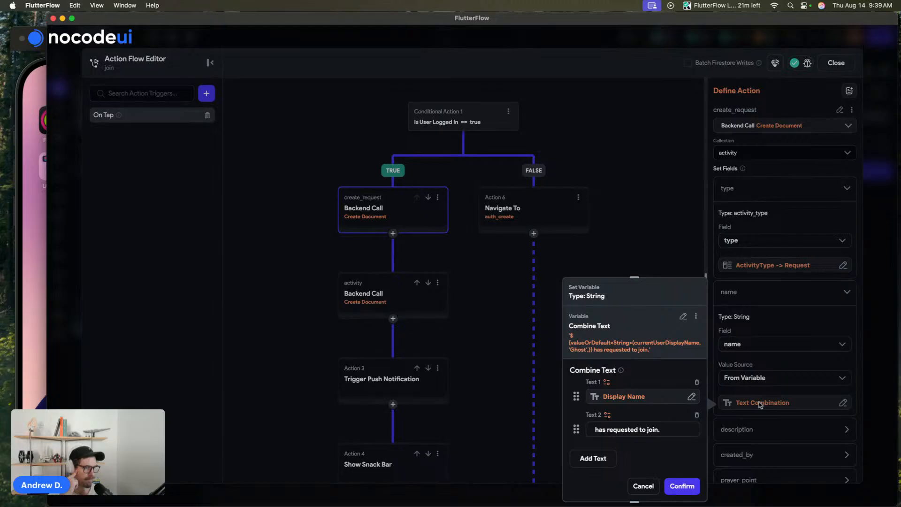
{"action": "left_click", "coordinate": [760, 405]}
Review the created_by, send_notification and user_list fields of the create_request action, including the list_of_users source.
{"action": "scroll", "coordinate": [762, 282], "scroll_direction": "down", "scroll_amount": 5}
{"action": "left_click", "coordinate": [763, 241]}
{"action": "left_click", "coordinate": [763, 241]}
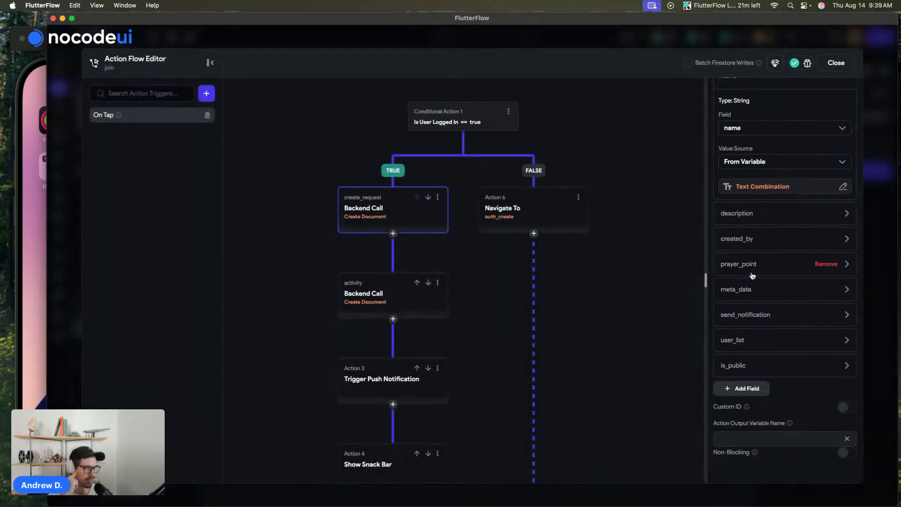
{"action": "left_click", "coordinate": [747, 314]}
{"action": "left_click", "coordinate": [748, 315]}
{"action": "left_click", "coordinate": [746, 339]}
{"action": "scroll", "coordinate": [744, 341], "scroll_direction": "down", "scroll_amount": 2}
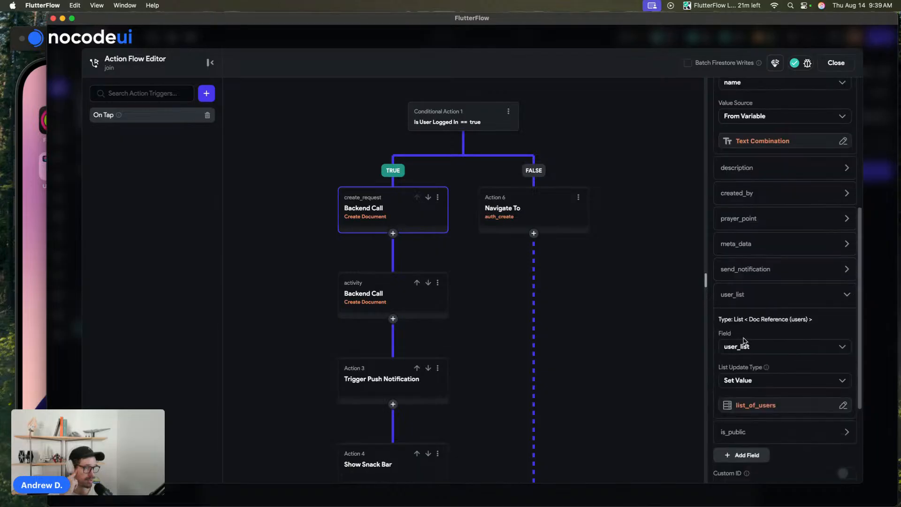
{"action": "scroll", "coordinate": [746, 349], "scroll_direction": "down", "scroll_amount": 1}
{"action": "left_click", "coordinate": [755, 373]}
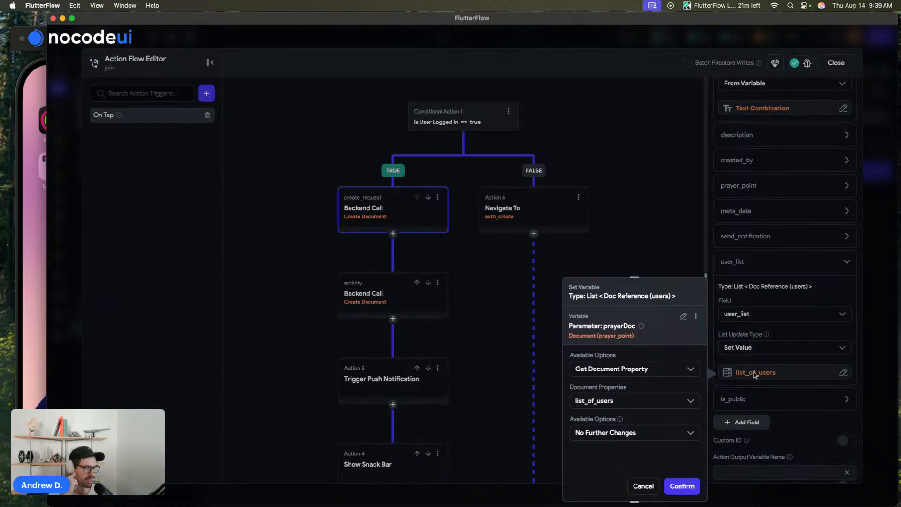
{"action": "left_click", "coordinate": [754, 374]}
Expand the is_public field of create_request and set the action output variable name to new_request.
{"action": "left_click", "coordinate": [749, 399]}
{"action": "scroll", "coordinate": [748, 375], "scroll_direction": "down", "scroll_amount": 2}
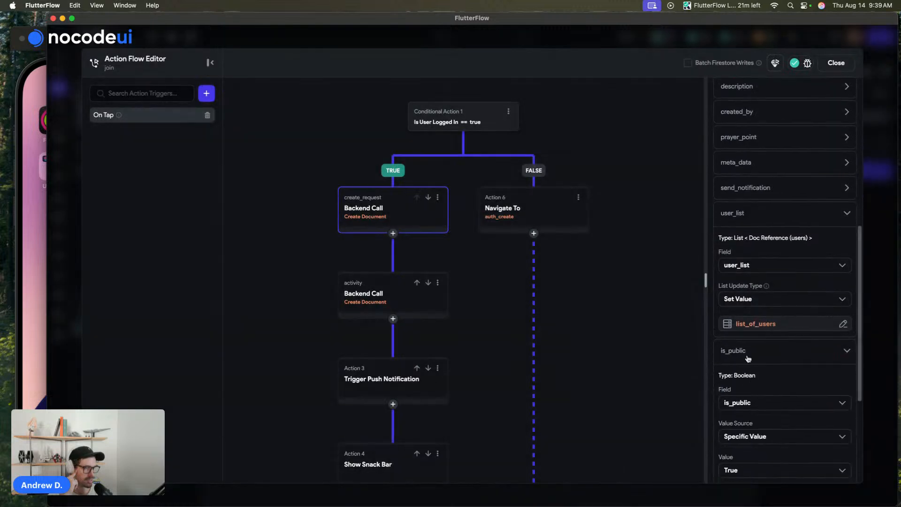
{"action": "scroll", "coordinate": [748, 371], "scroll_direction": "down", "scroll_amount": 4}
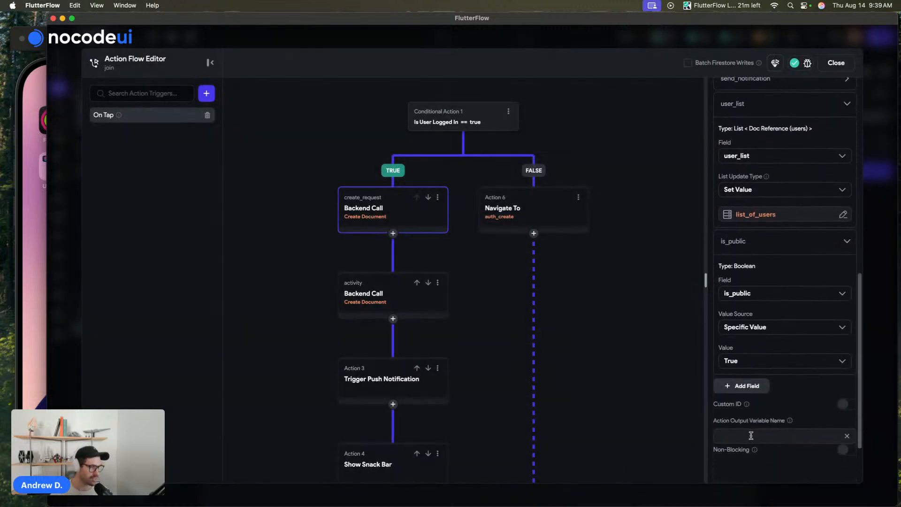
{"action": "left_click", "coordinate": [751, 435]}
{"action": "type", "text": "new_request"}
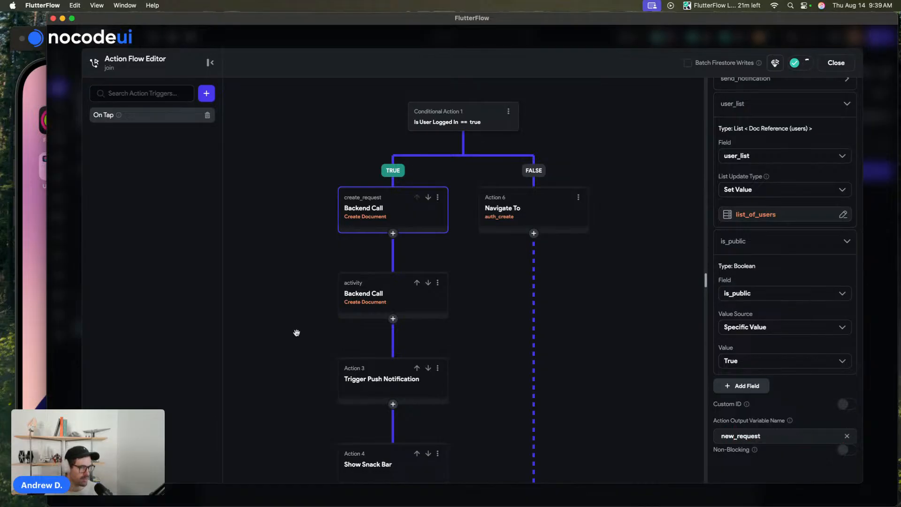
Review the send_notification, created_by and name fields of the activity Create Document action, and close the flow.
{"action": "left_click", "coordinate": [387, 306]}
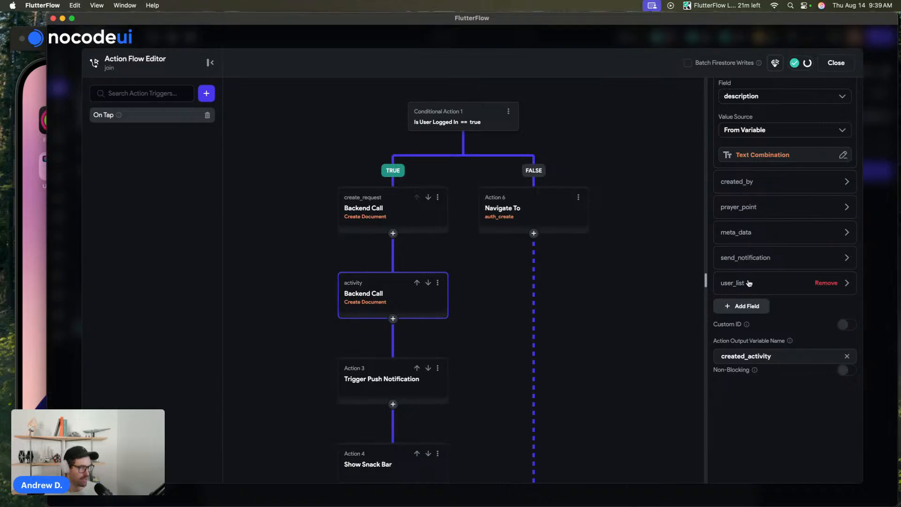
{"action": "left_click", "coordinate": [747, 258]}
{"action": "left_click", "coordinate": [747, 257]}
{"action": "left_click", "coordinate": [750, 187]}
{"action": "left_click", "coordinate": [750, 190]}
{"action": "scroll", "coordinate": [750, 189], "scroll_direction": "up", "scroll_amount": 6}
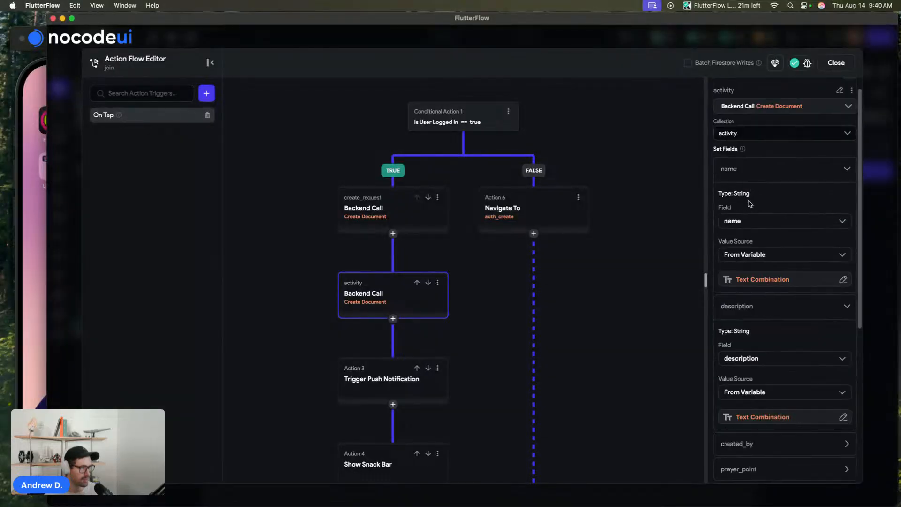
{"action": "left_click", "coordinate": [735, 171]}
{"action": "left_click", "coordinate": [844, 59]}
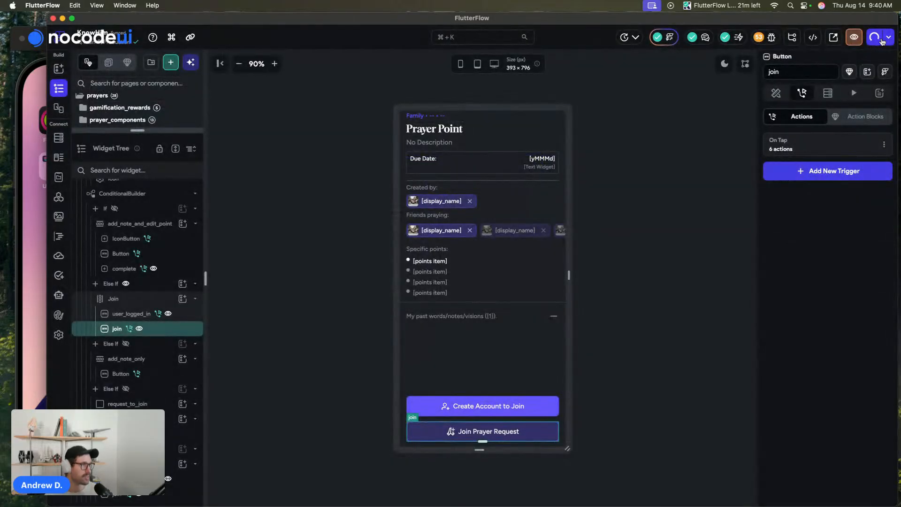
Deselect the join button, save the project, enlarge the page list above the widget tree, and shift the project window aside.
{"action": "left_click", "coordinate": [277, 176]}
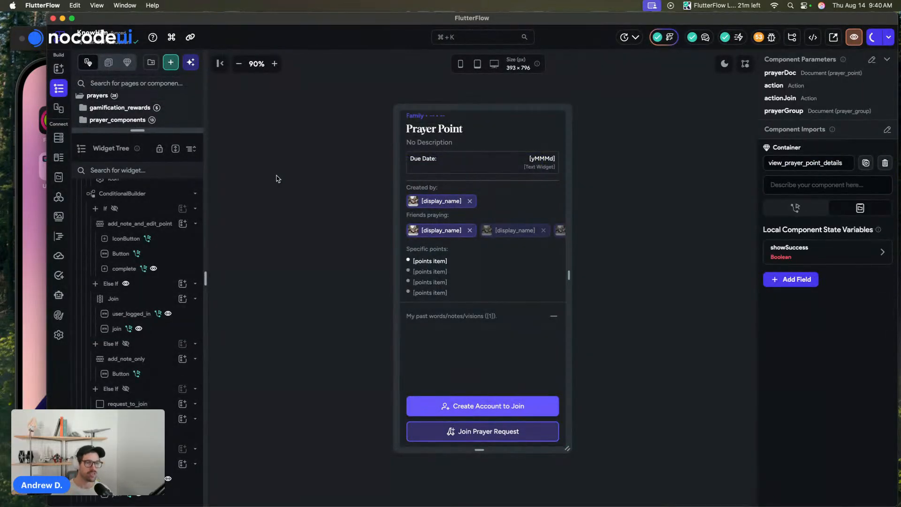
{"action": "key", "text": "super+s"}
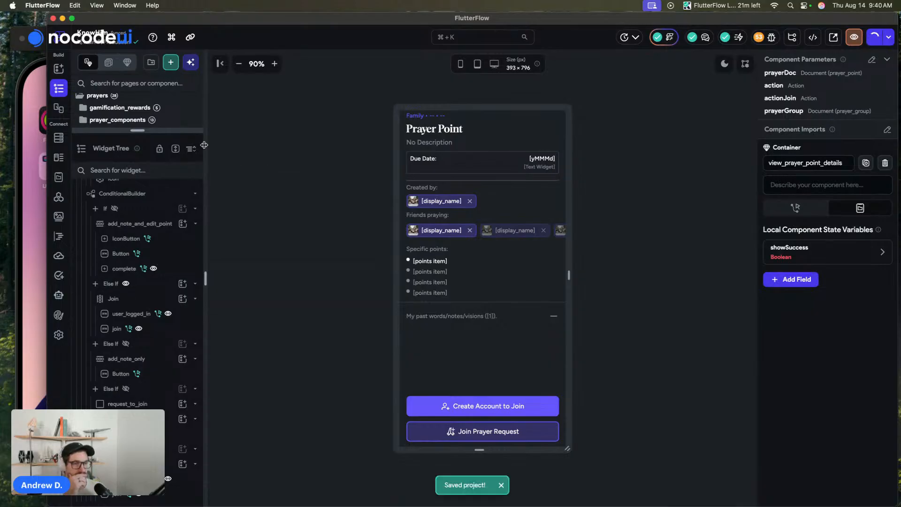
{"action": "left_click_drag", "start_coordinate": [150, 133], "coordinate": [150, 262]}
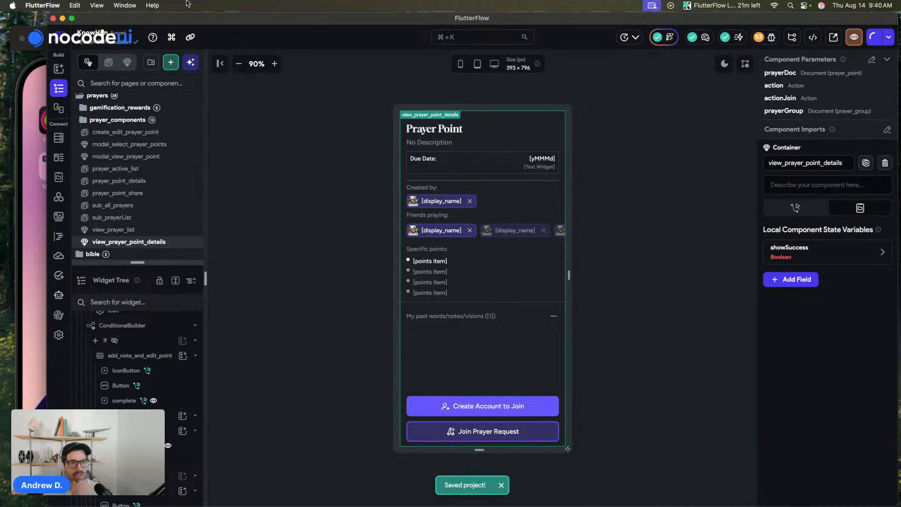
{"action": "left_click_drag", "start_coordinate": [187, 18], "coordinate": [166, 19]}
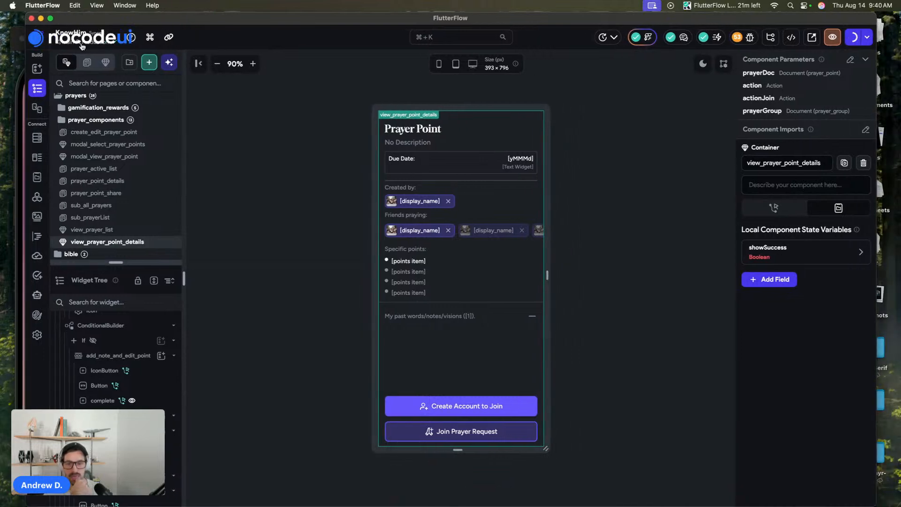
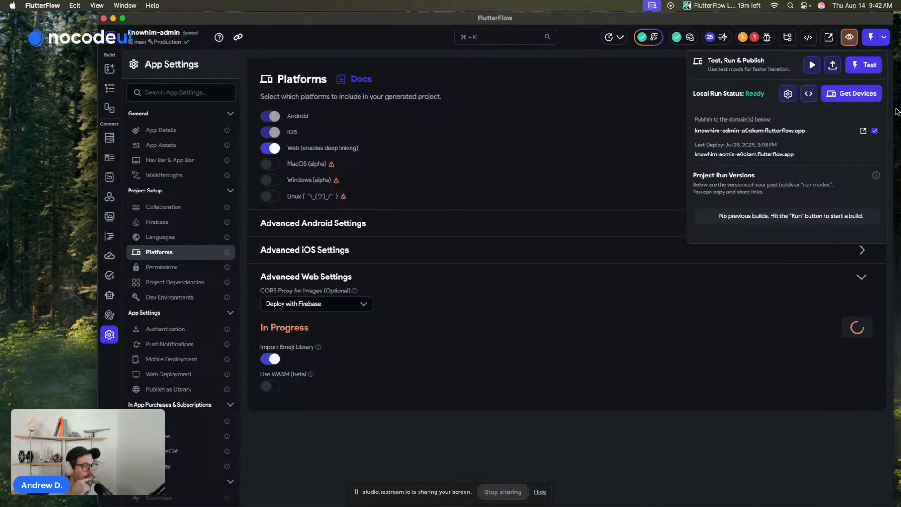
Get the available devices for the knowhim-admin project, select Chrome, and start a local test run on it.
{"action": "left_click", "coordinate": [851, 93]}
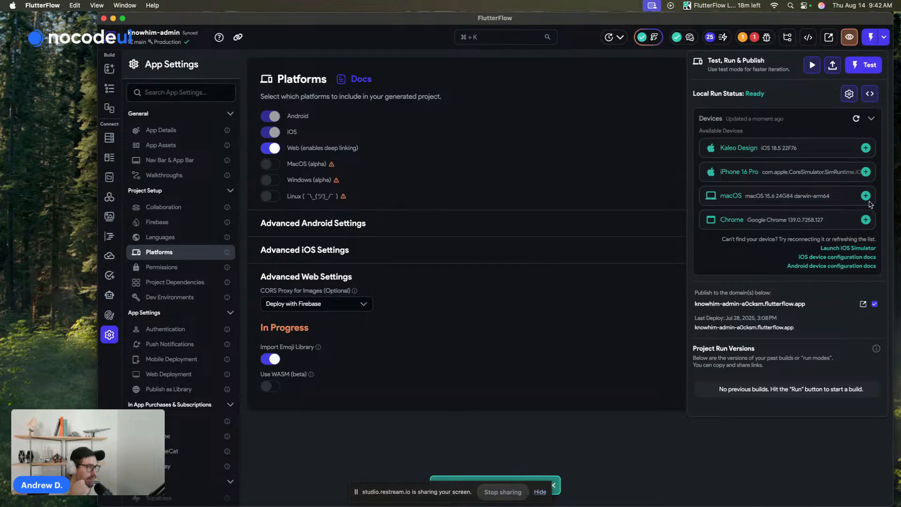
{"action": "left_click", "coordinate": [866, 220]}
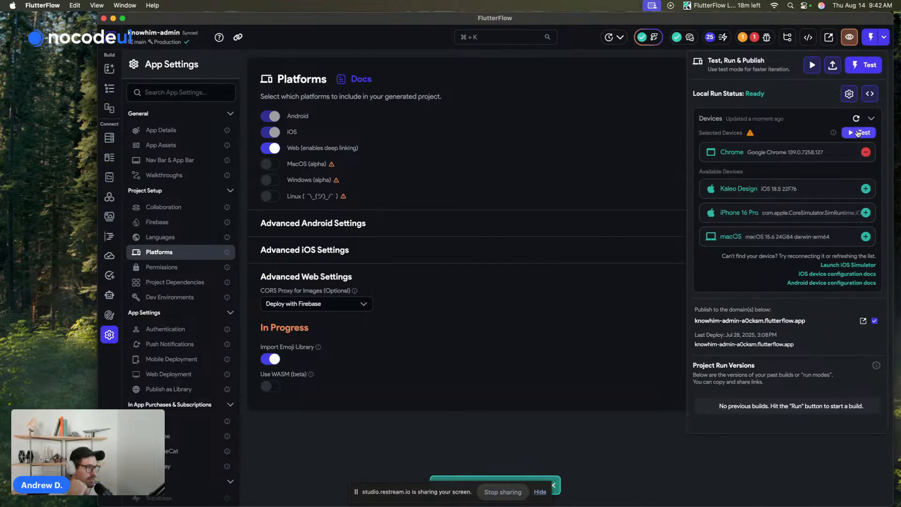
{"action": "left_click", "coordinate": [858, 133]}
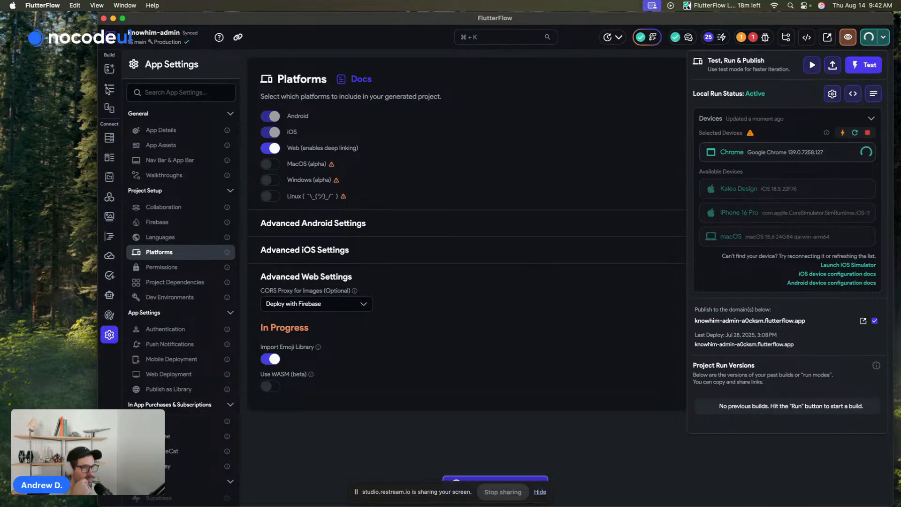
On the main_02_users page, enable conditional visibility for the users ListView and set its condition to False.
{"action": "left_click", "coordinate": [109, 89]}
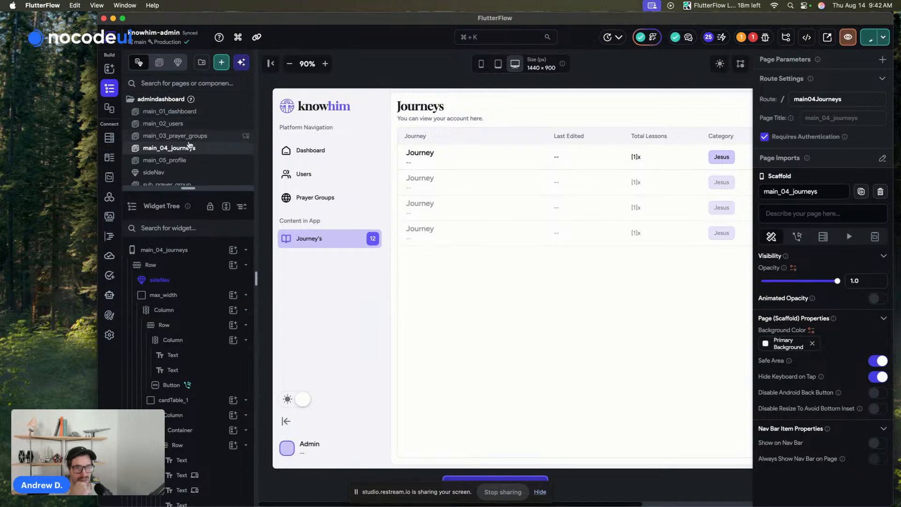
{"action": "left_click", "coordinate": [200, 123]}
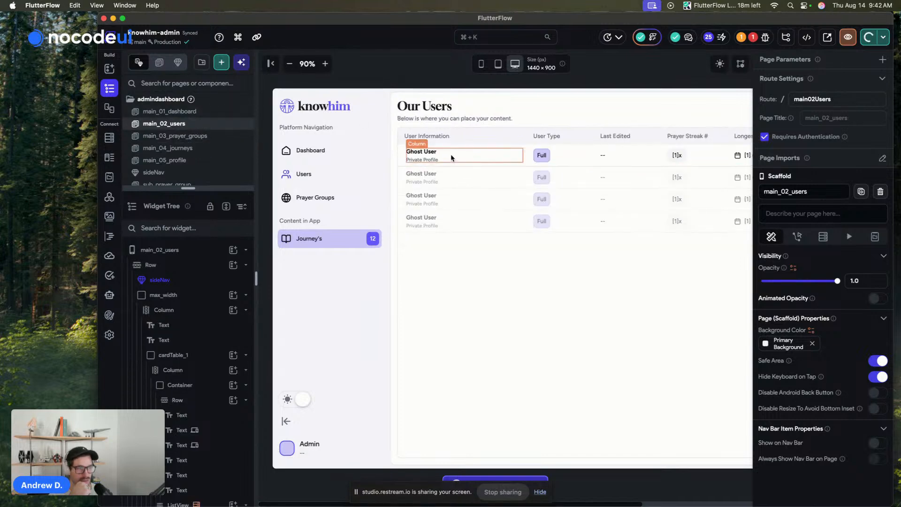
{"action": "left_click", "coordinate": [436, 265]}
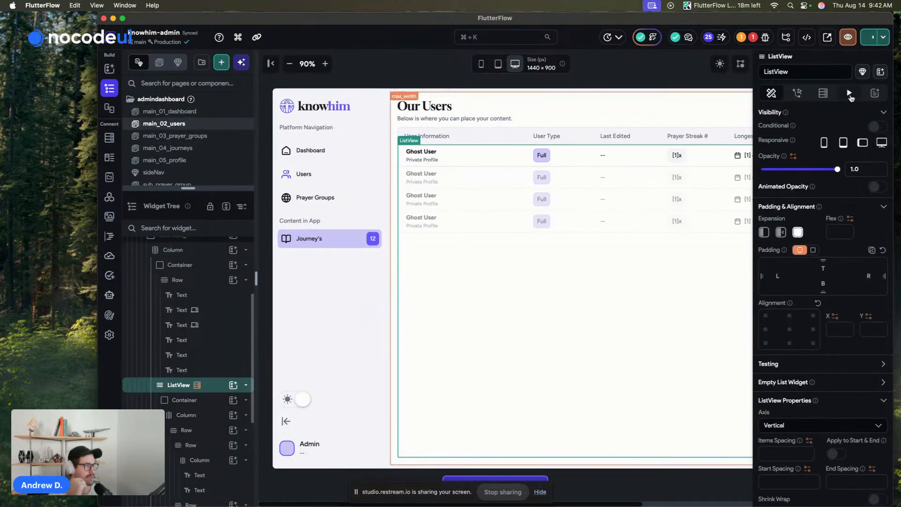
{"action": "left_click", "coordinate": [878, 125]}
{"action": "left_click", "coordinate": [788, 145]}
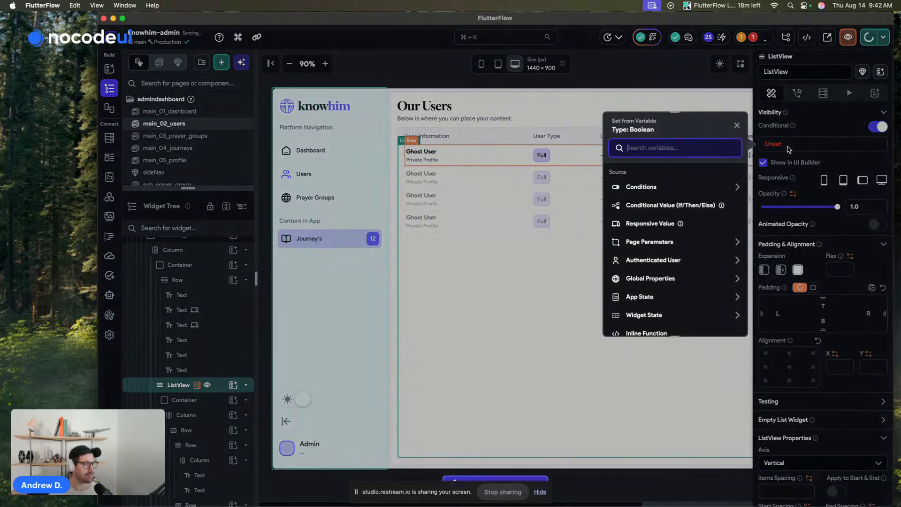
{"action": "type", "text": "false"}
{"action": "left_click", "coordinate": [667, 218]}
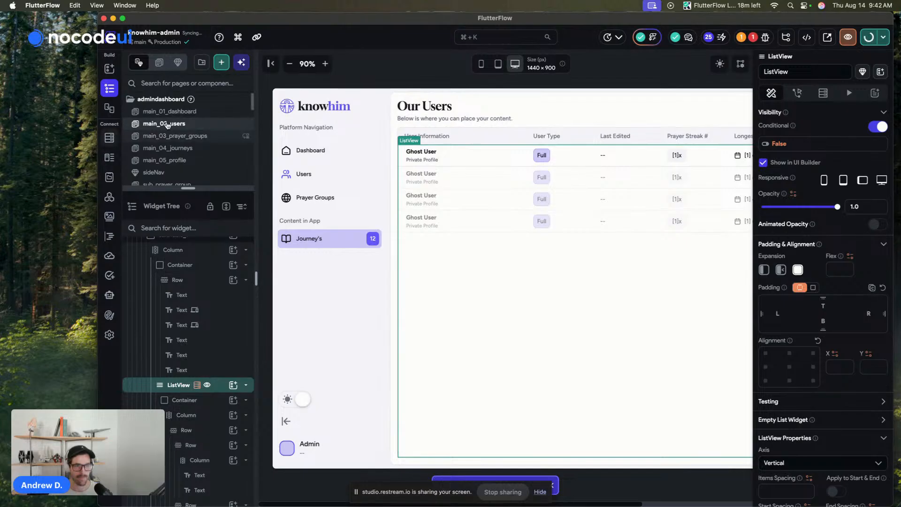
Open the main_01_dashboard page and look over its statistics cards, Daily Verses table and Prayer Points card.
{"action": "left_click", "coordinate": [208, 112]}
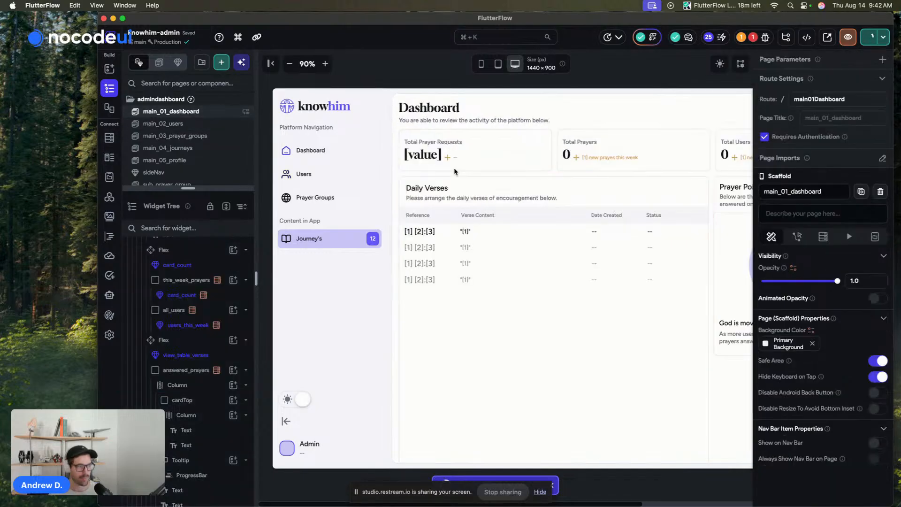
{"action": "left_click", "coordinate": [511, 254]}
{"action": "left_click", "coordinate": [443, 74]}
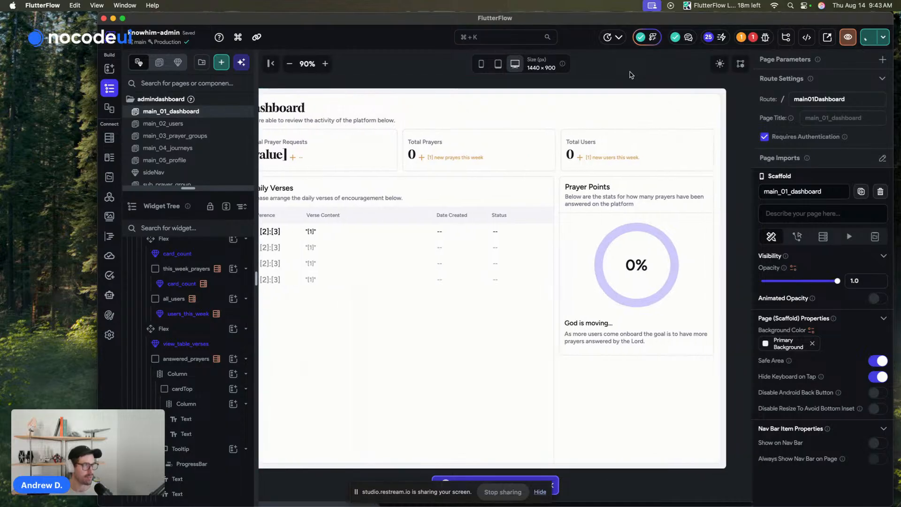
Open the CanvasKit CORS Proxy error from the project issues and read the Use WASM (beta) description in Advanced Web Settings.
{"action": "left_click", "coordinate": [752, 37]}
{"action": "left_click", "coordinate": [662, 105]}
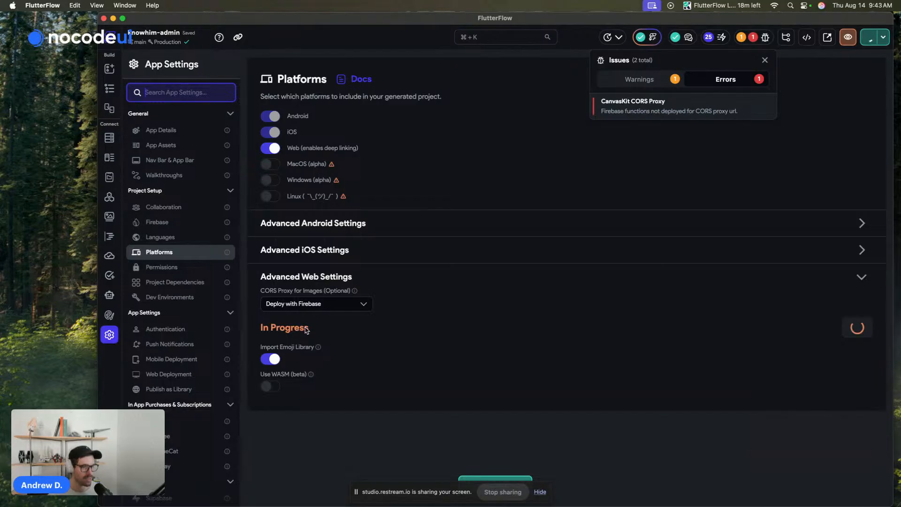
{"action": "left_click", "coordinate": [312, 378]}
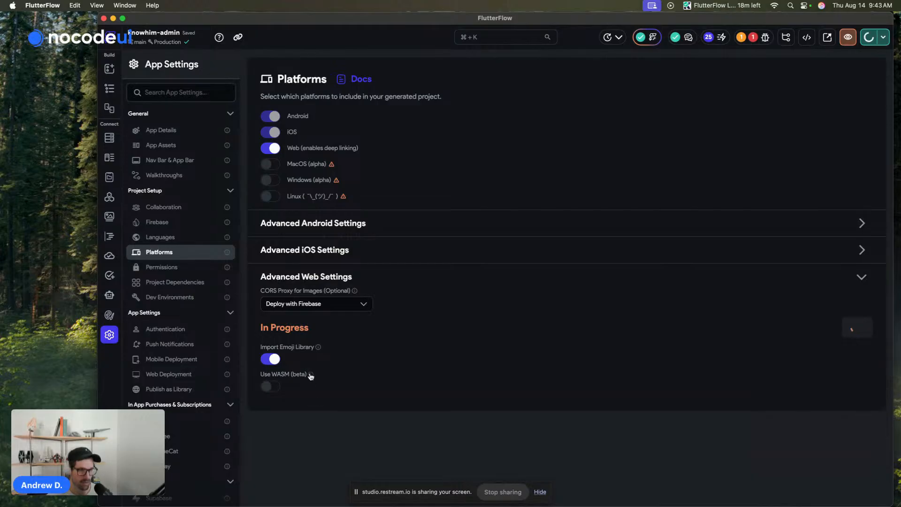
{"action": "mouse_move", "coordinate": [310, 376]}
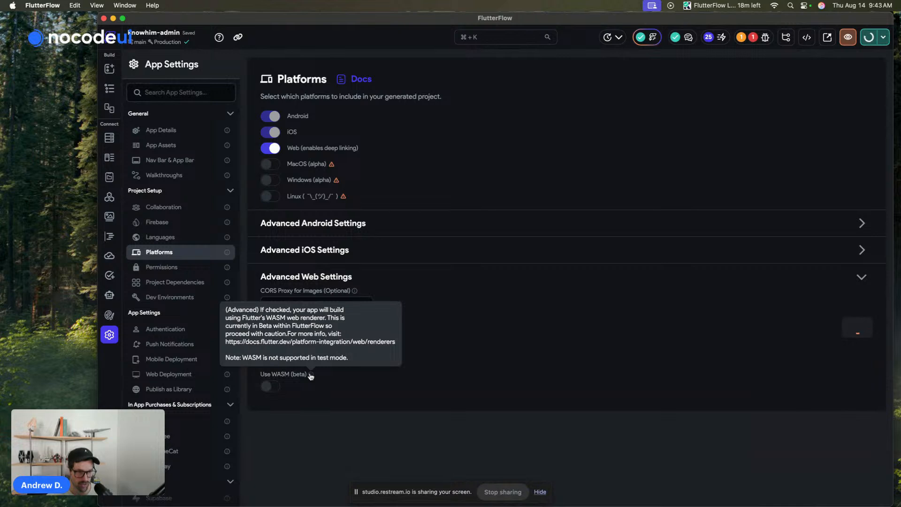
{"action": "left_click", "coordinate": [266, 385]}
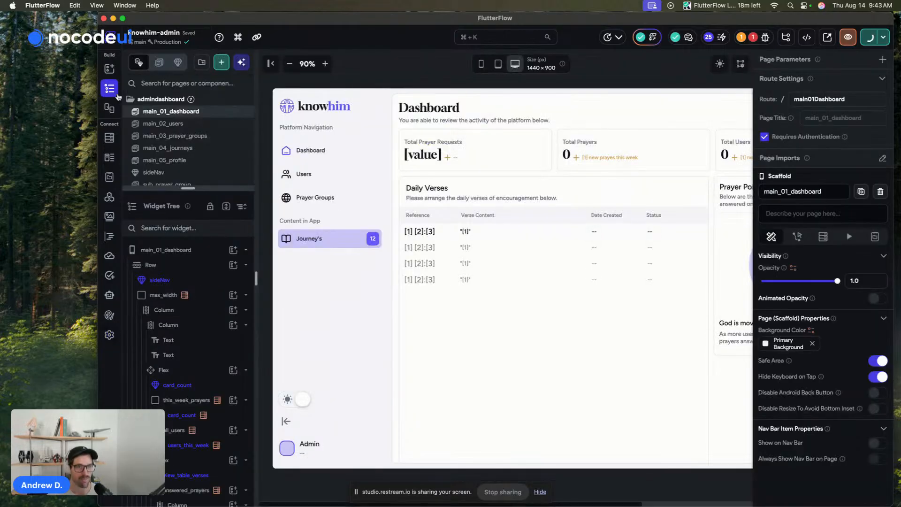
Return to the page list, widen the project window, and review the main_03_prayer_groups, main_04_journeys and main_05_profile pages.
{"action": "left_click", "coordinate": [109, 88]}
{"action": "left_click_drag", "start_coordinate": [81, 91], "coordinate": [42, 90]}
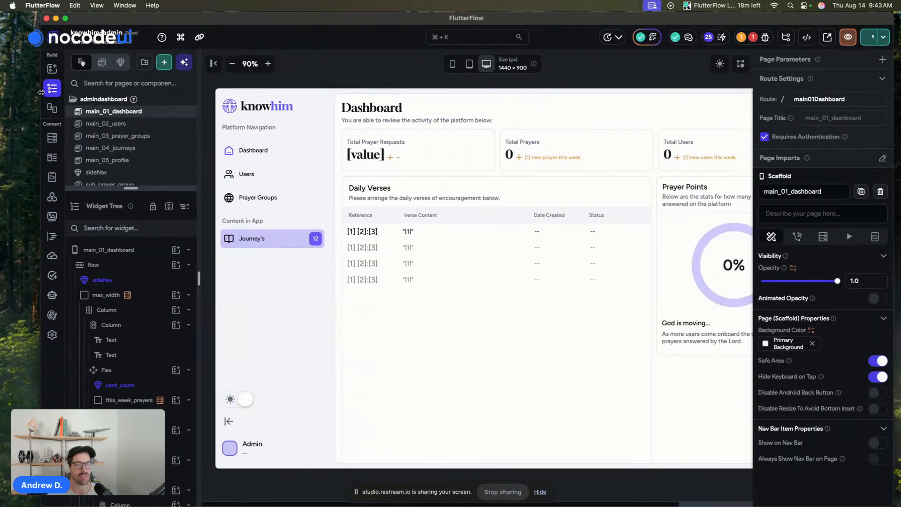
{"action": "left_click", "coordinate": [154, 136]}
{"action": "left_click", "coordinate": [154, 148]}
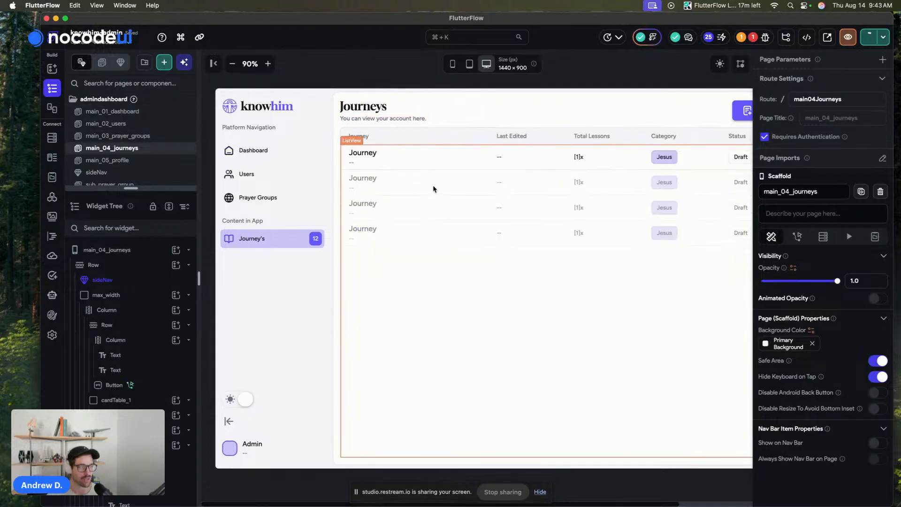
{"action": "scroll", "coordinate": [443, 175], "scroll_direction": "right", "scroll_amount": 5}
{"action": "scroll", "coordinate": [442, 175], "scroll_direction": "left", "scroll_amount": 5}
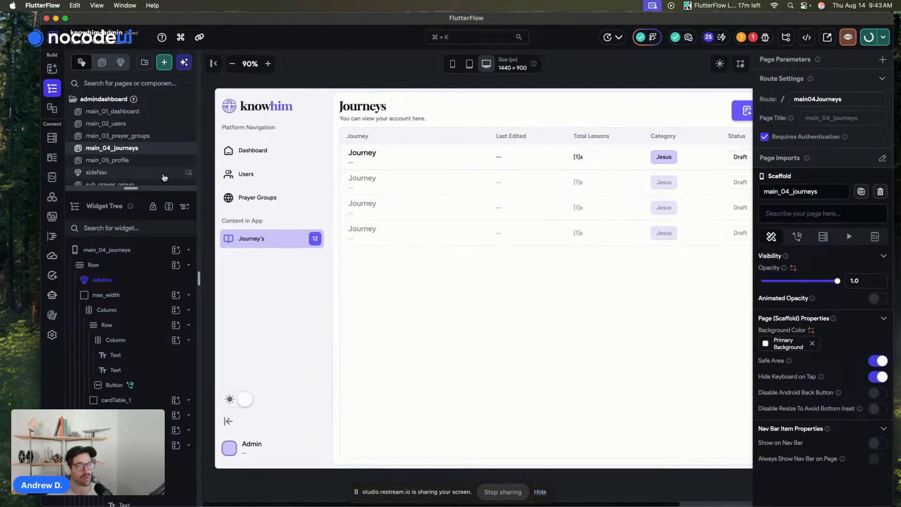
{"action": "left_click", "coordinate": [150, 160]}
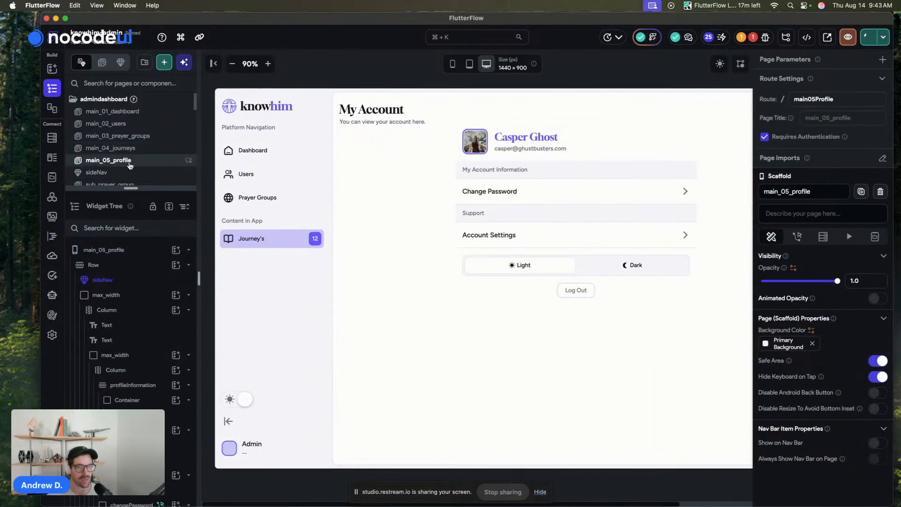
Enlarge the page list above the widget tree and examine the auth_landing page layout.
{"action": "scroll", "coordinate": [139, 174], "scroll_direction": "down", "scroll_amount": 2}
{"action": "left_click", "coordinate": [130, 188]}
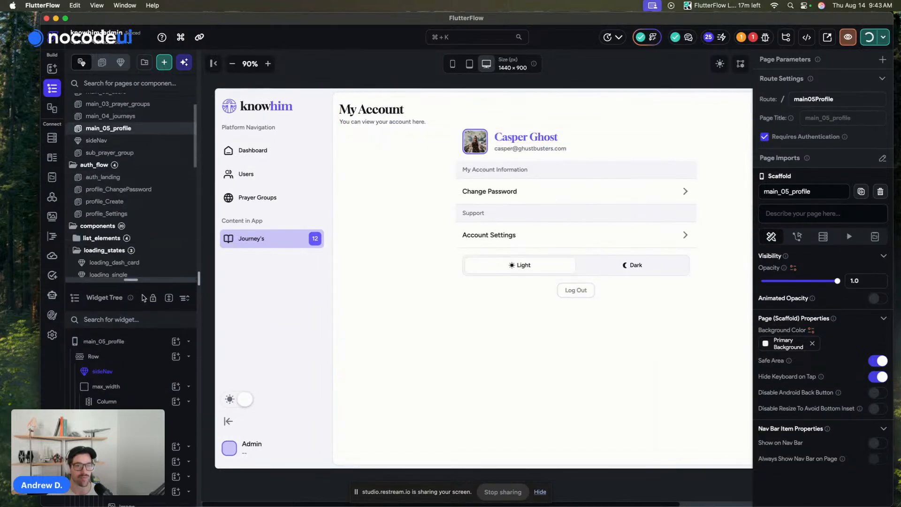
{"action": "left_click", "coordinate": [125, 177]}
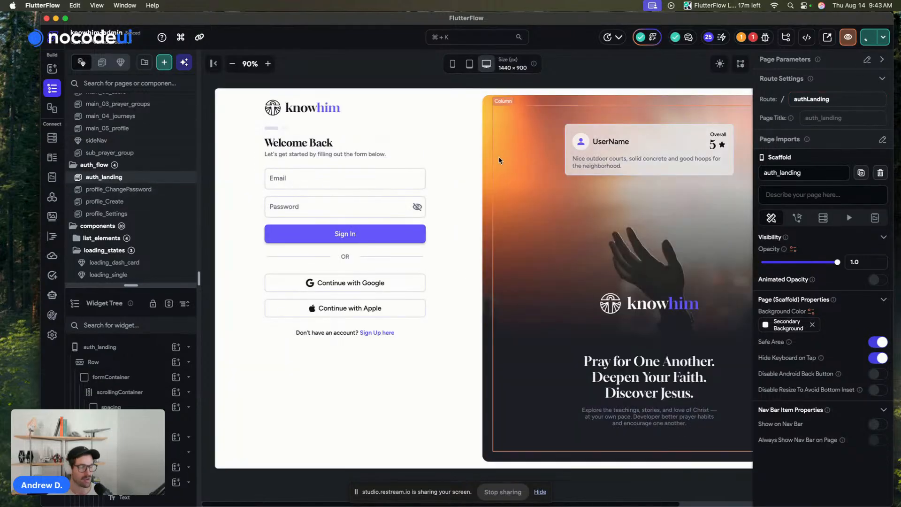
{"action": "scroll", "coordinate": [607, 78], "scroll_direction": "right", "scroll_amount": 3}
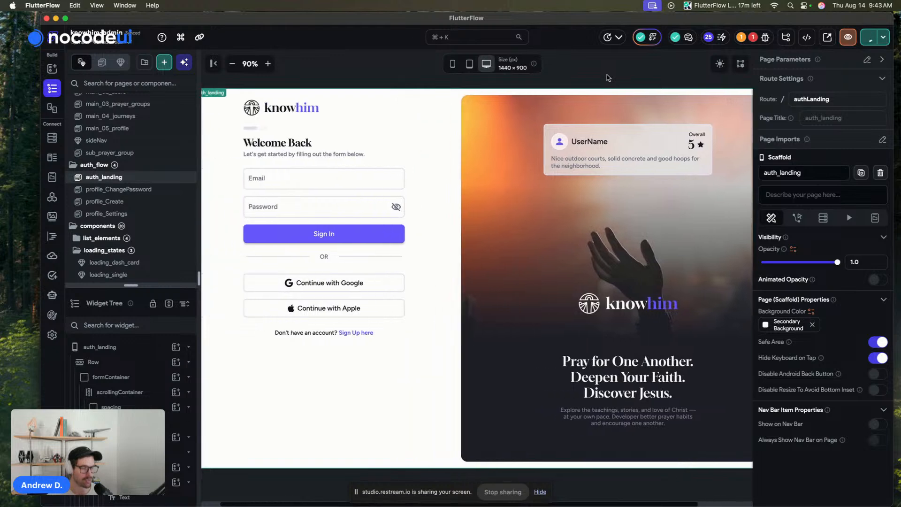
{"action": "scroll", "coordinate": [607, 77], "scroll_direction": "left", "scroll_amount": 1}
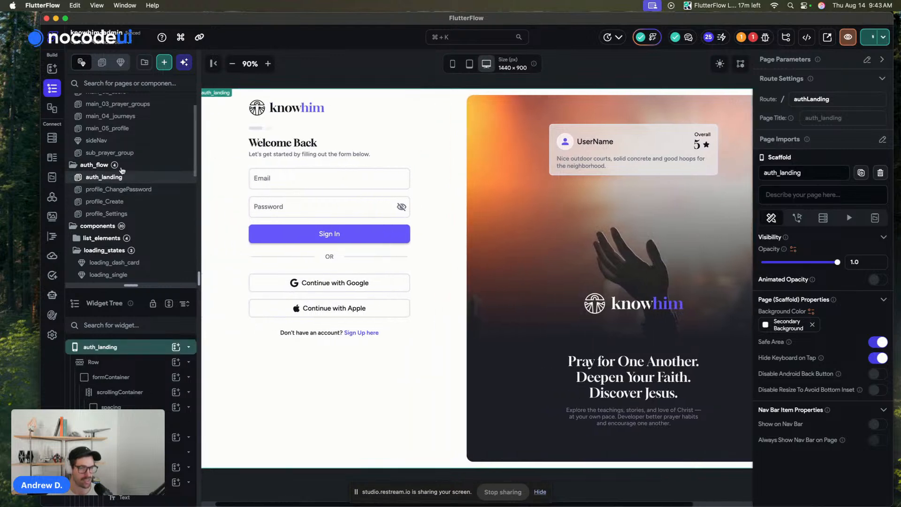
Review the profile_ChangePassword, profile_Create and profile_Settings pages in the auth_flow folder.
{"action": "left_click", "coordinate": [155, 189]}
{"action": "left_click", "coordinate": [150, 202]}
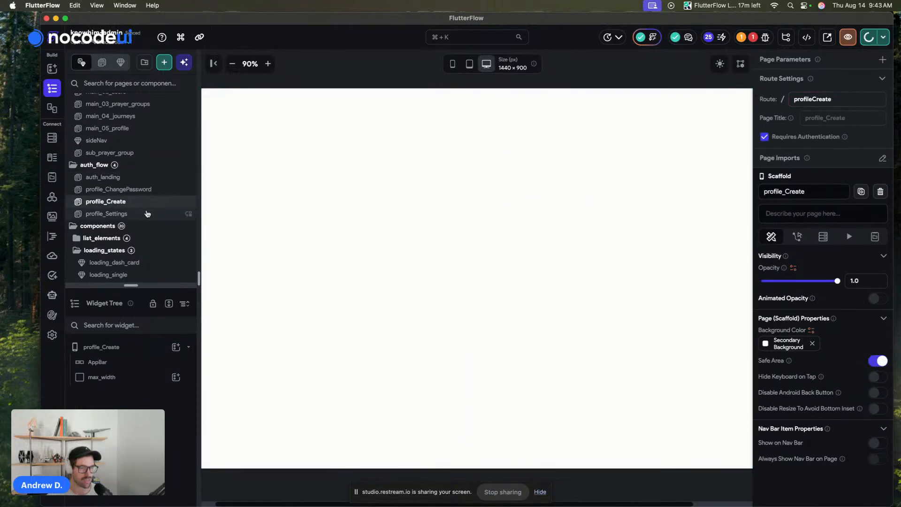
{"action": "left_click", "coordinate": [147, 214]}
{"action": "scroll", "coordinate": [145, 211], "scroll_direction": "down", "scroll_amount": 6}
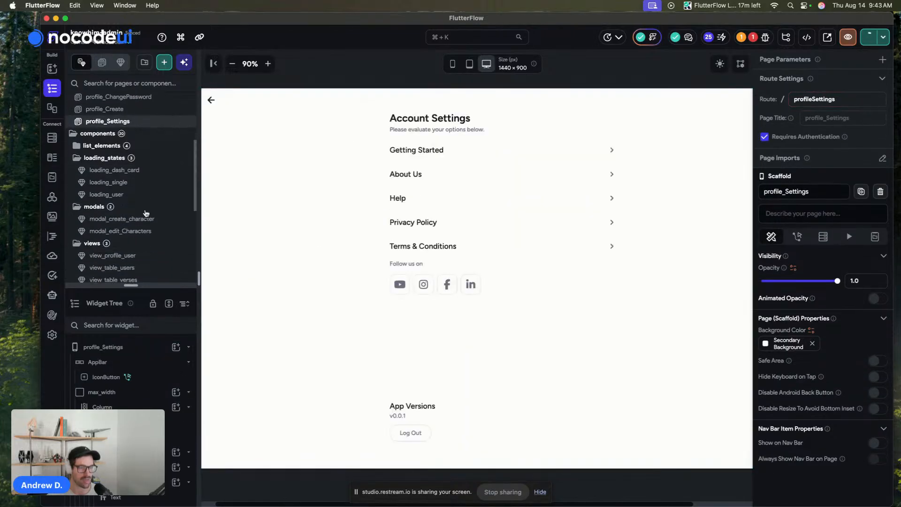
Review the view_profile_user, view_table_users and view_table_verses components and look through the remaining components in the list.
{"action": "left_click", "coordinate": [138, 180]}
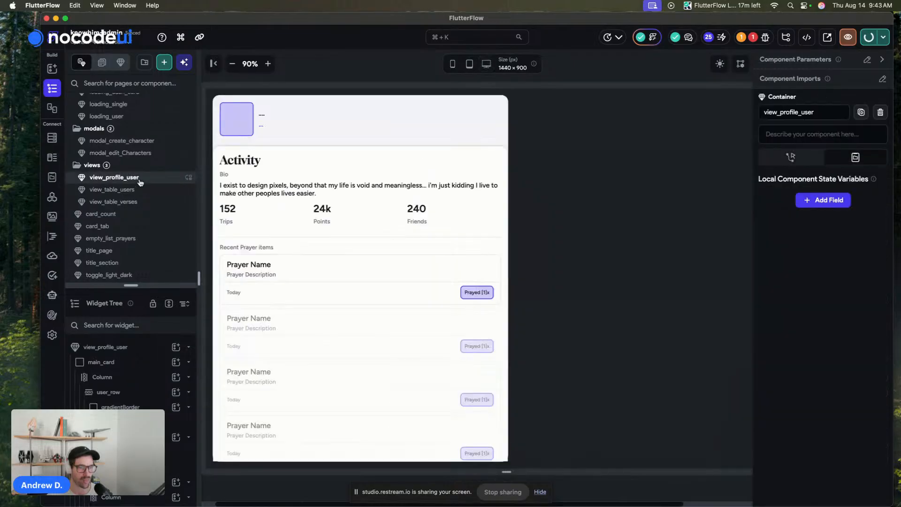
{"action": "left_click", "coordinate": [140, 189]}
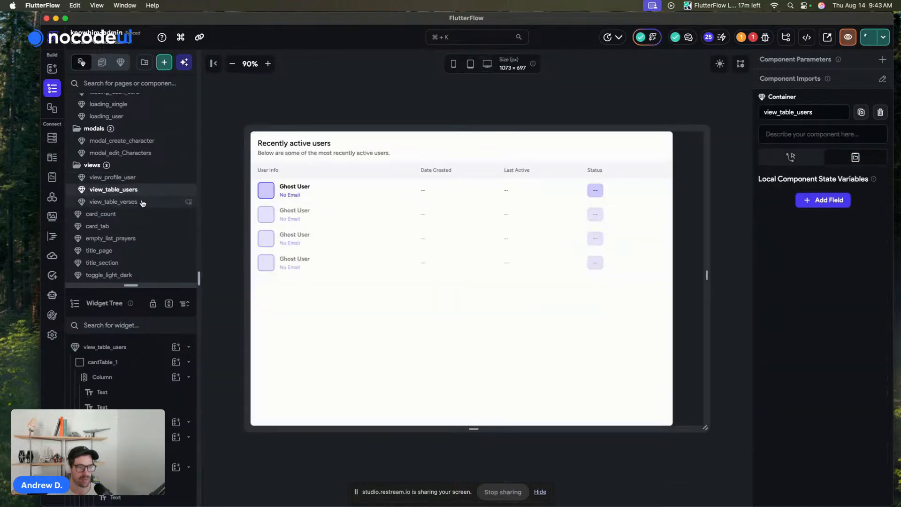
{"action": "left_click", "coordinate": [142, 200]}
{"action": "scroll", "coordinate": [141, 201], "scroll_direction": "down", "scroll_amount": 2}
{"action": "scroll", "coordinate": [128, 171], "scroll_direction": "down", "scroll_amount": 3}
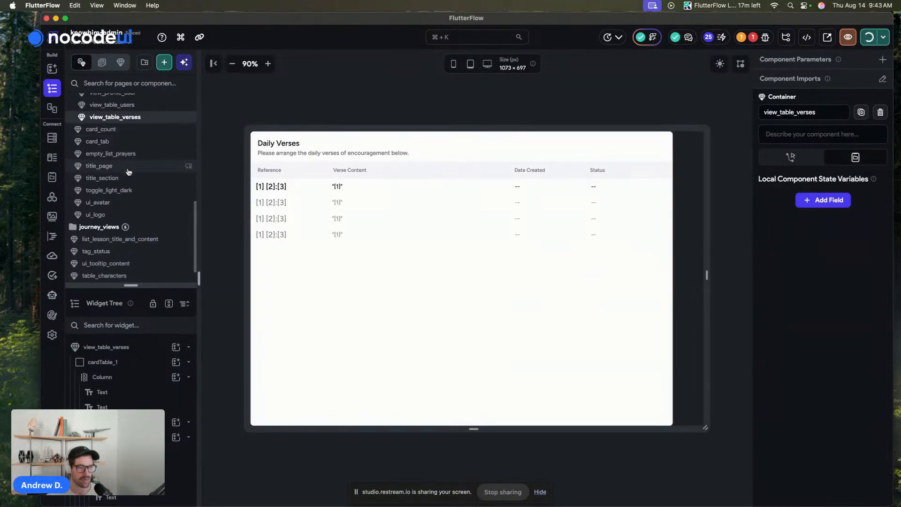
{"action": "scroll", "coordinate": [129, 172], "scroll_direction": "up", "scroll_amount": 1}
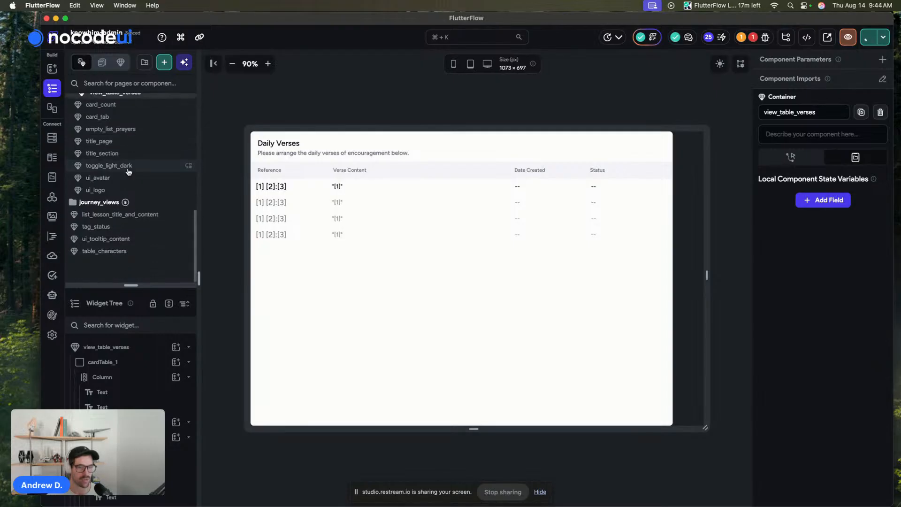
Look through the modals and lesson and journey pages in the journey_views folder, ending on the main_01_dashboard page.
{"action": "left_click", "coordinate": [111, 207]}
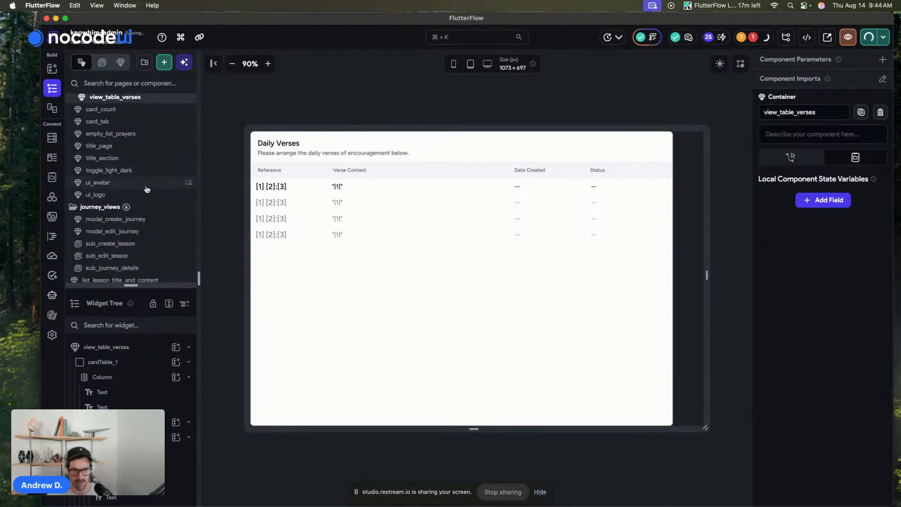
{"action": "scroll", "coordinate": [141, 170], "scroll_direction": "down", "scroll_amount": 3}
{"action": "left_click", "coordinate": [149, 153]}
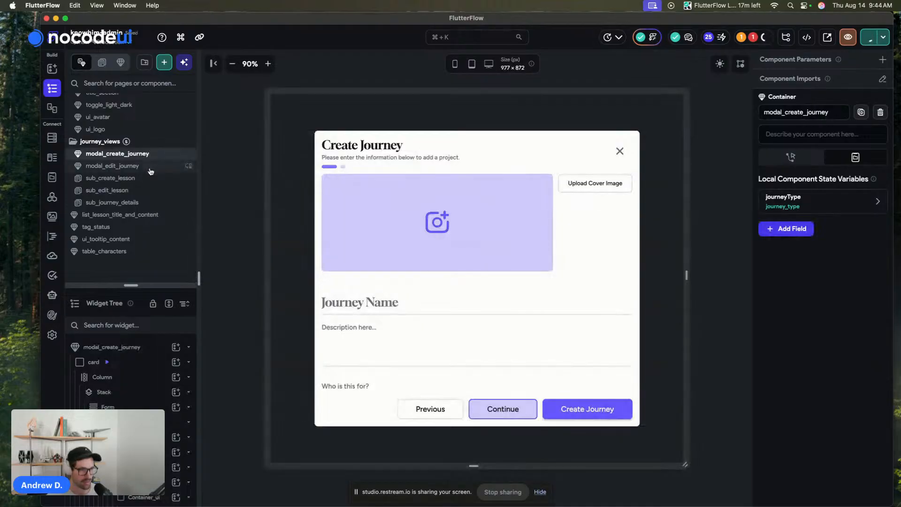
{"action": "left_click", "coordinate": [149, 167]}
{"action": "left_click", "coordinate": [148, 188]}
{"action": "left_click", "coordinate": [149, 201]}
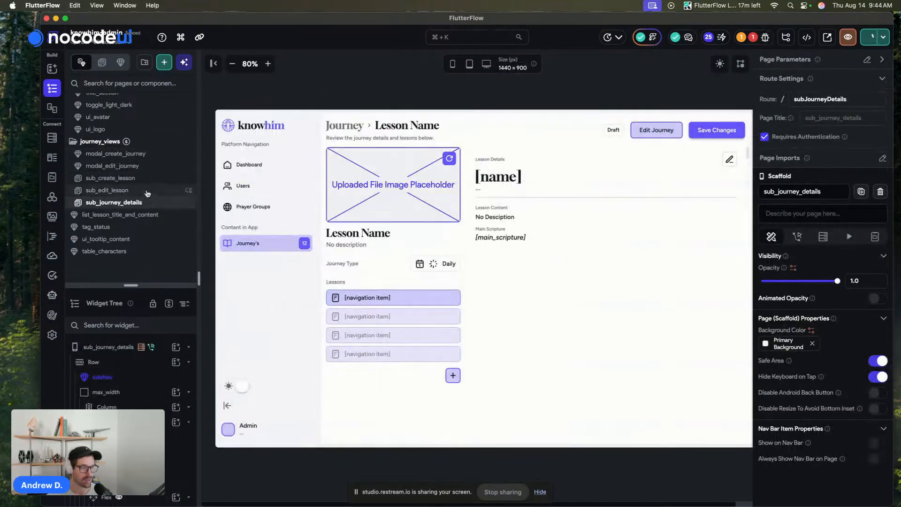
{"action": "left_click", "coordinate": [146, 191]}
{"action": "left_click", "coordinate": [145, 201]}
{"action": "left_click", "coordinate": [145, 192]}
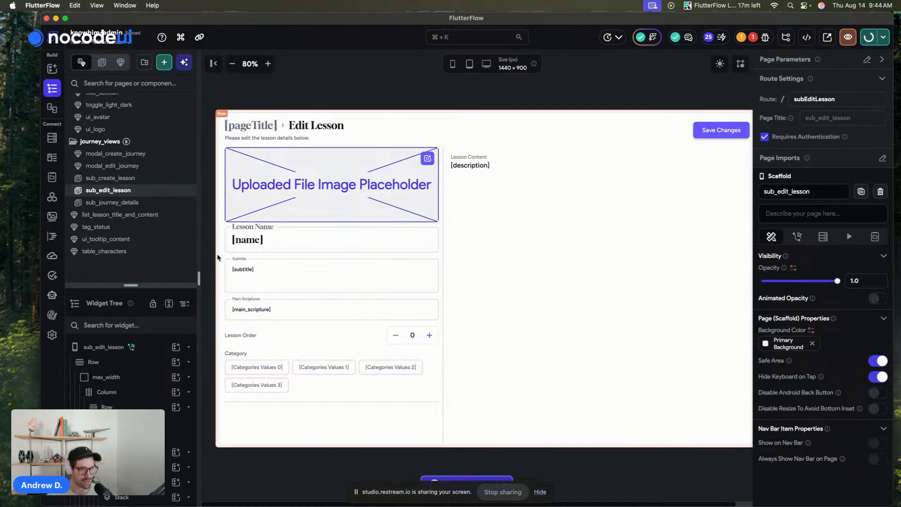
{"action": "scroll", "coordinate": [108, 242], "scroll_direction": "up", "scroll_amount": 10}
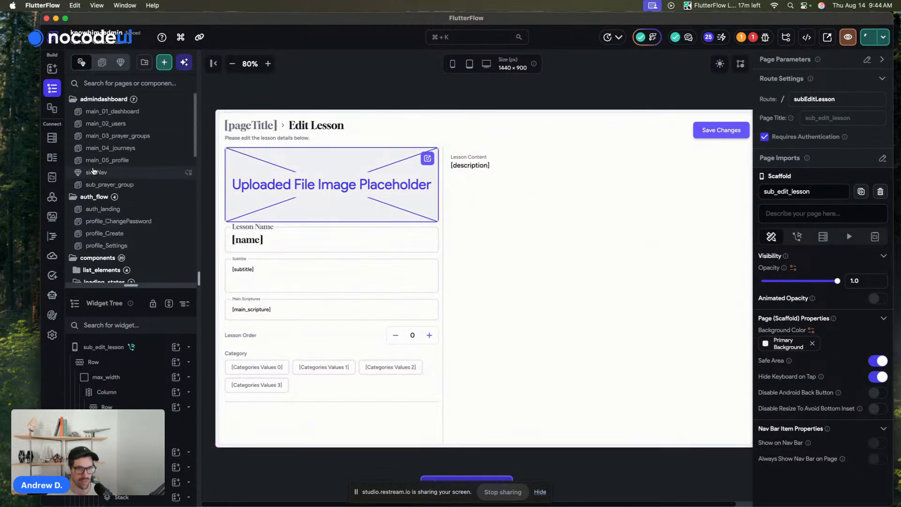
{"action": "left_click", "coordinate": [122, 112]}
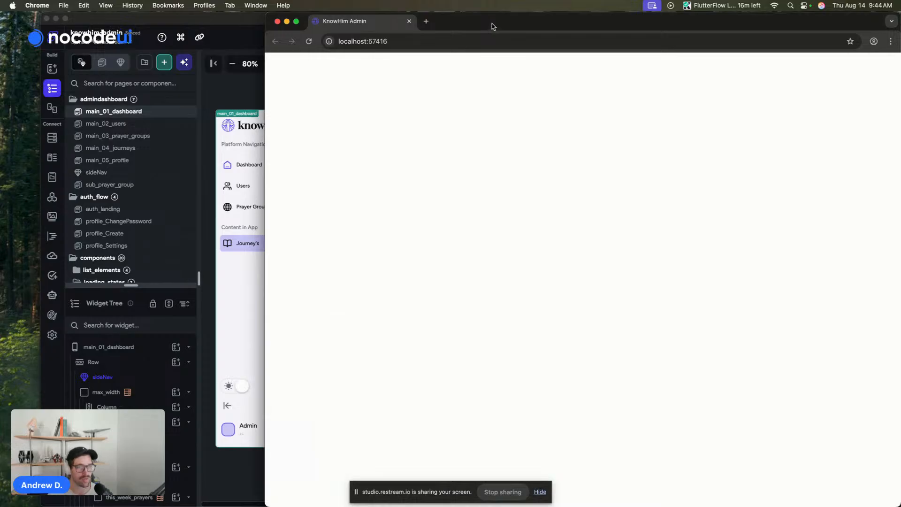
Reposition the Chrome window with the running KnowHim Admin app and shrink it so the editor shows beside it.
{"action": "left_click_drag", "start_coordinate": [493, 27], "coordinate": [233, 26]}
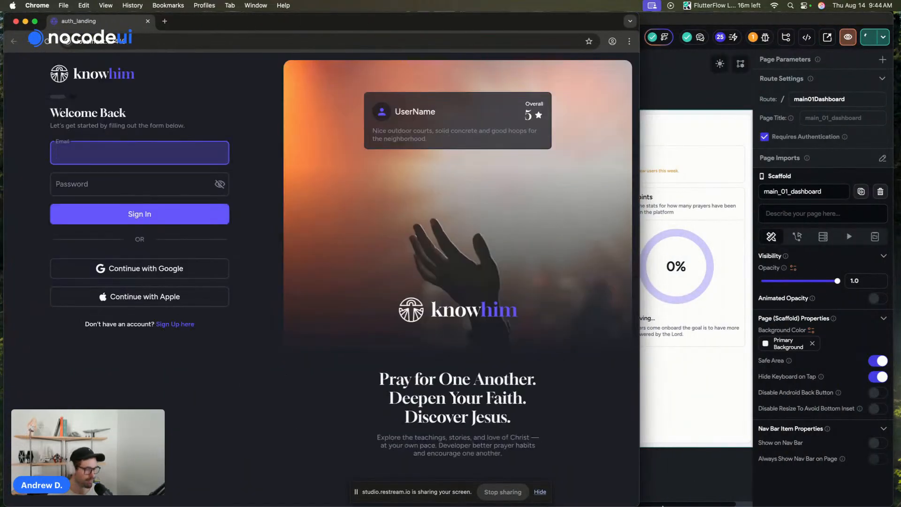
{"action": "left_click_drag", "start_coordinate": [641, 501], "coordinate": [600, 439]}
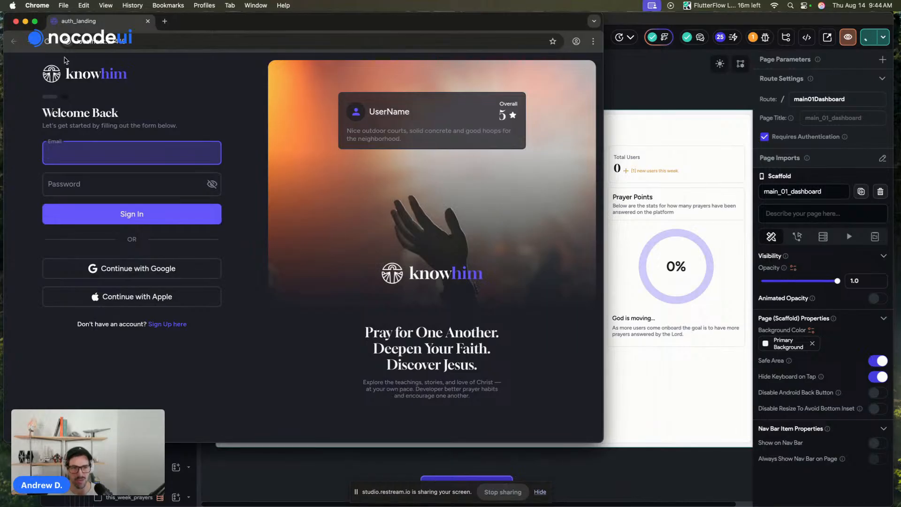
{"action": "left_click_drag", "start_coordinate": [218, 15], "coordinate": [218, 27]}
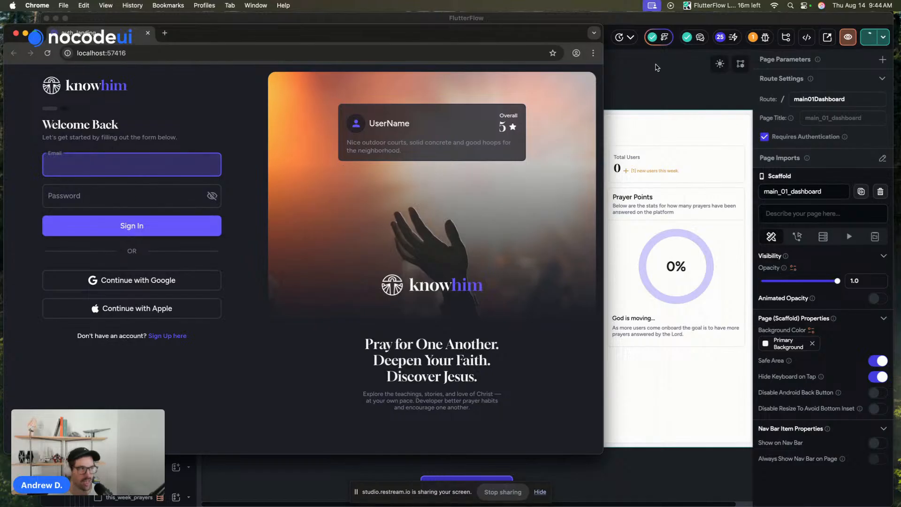
Switch back to FlutterFlow, open the auth_landing page and select the gradient container holding the hero image.
{"action": "left_click", "coordinate": [686, 75]}
{"action": "scroll", "coordinate": [169, 146], "scroll_direction": "down", "scroll_amount": 3}
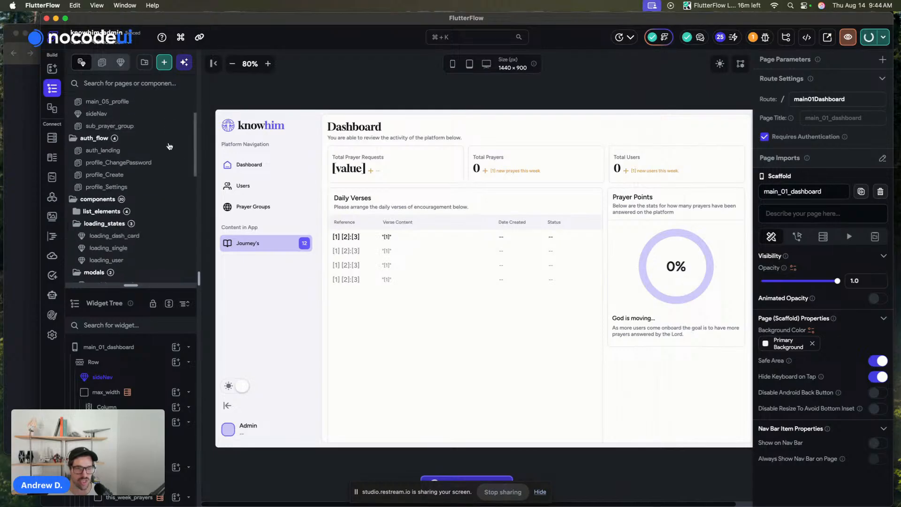
{"action": "left_click", "coordinate": [127, 150]}
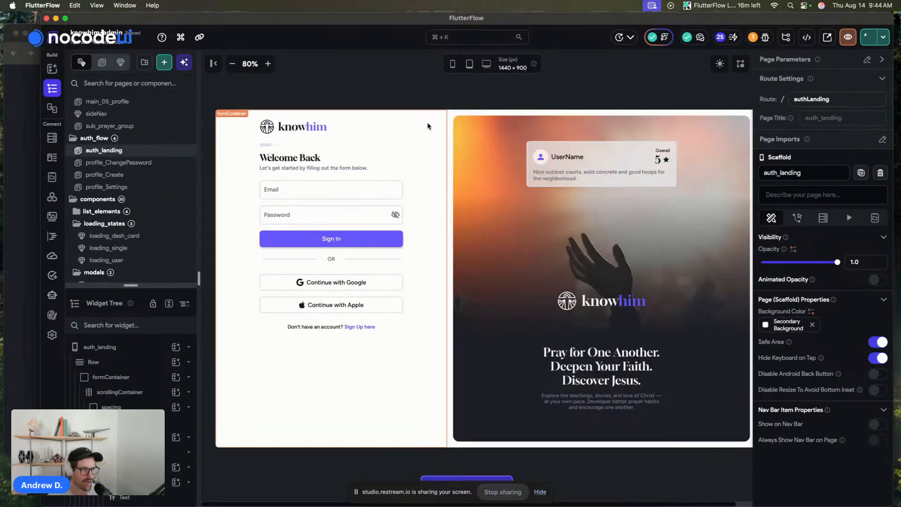
{"action": "left_click", "coordinate": [456, 120]}
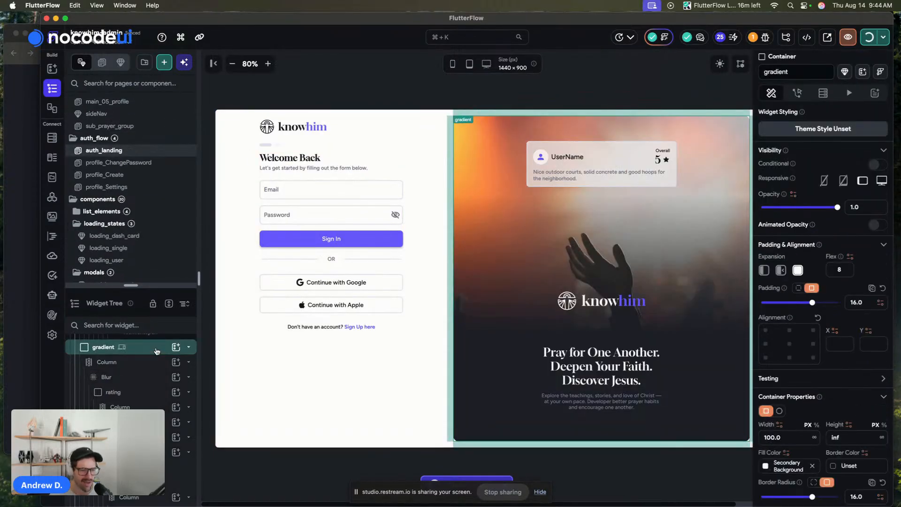
{"action": "scroll", "coordinate": [140, 375], "scroll_direction": "down", "scroll_amount": 5}
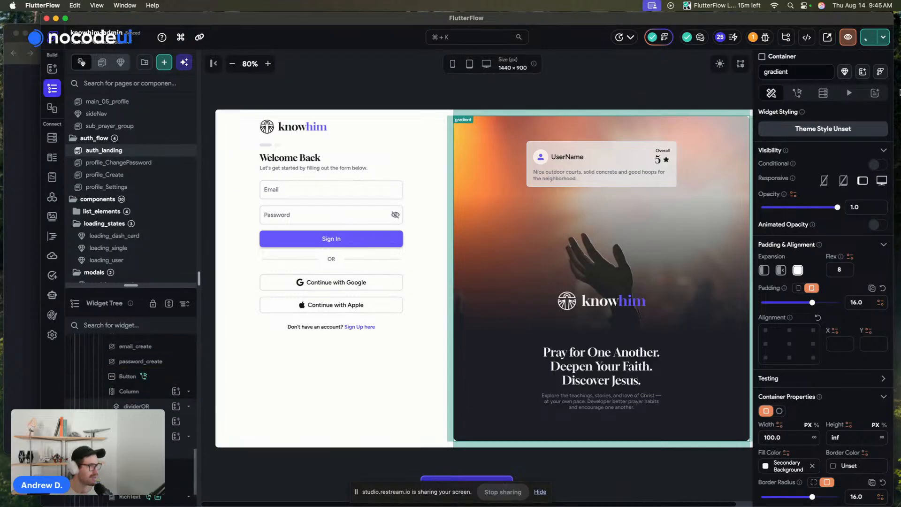
Add an on-page-load Fade animation to the gradient container, hidden before animating, with a shared duration of 300 ms.
{"action": "left_click", "coordinate": [848, 93]}
{"action": "left_click", "coordinate": [815, 146]}
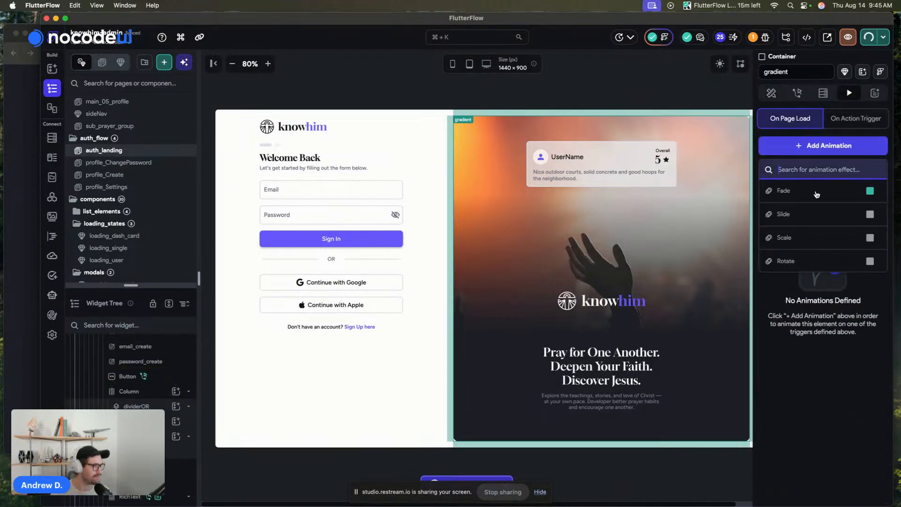
{"action": "left_click", "coordinate": [798, 196]}
{"action": "left_click", "coordinate": [875, 226]}
{"action": "left_click", "coordinate": [876, 206]}
{"action": "left_click", "coordinate": [864, 252]}
{"action": "key", "text": "BackSpace"}
{"action": "type", "text": "300.0"}
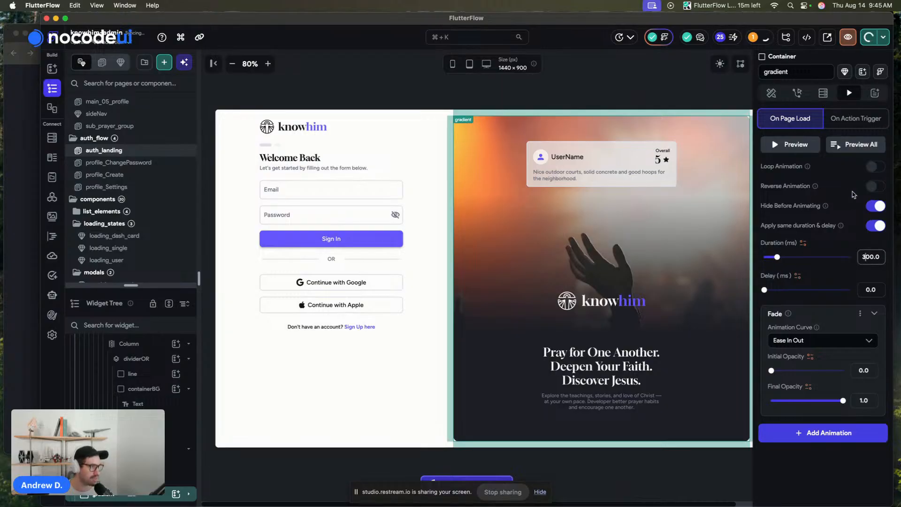
{"action": "scroll", "coordinate": [873, 225], "scroll_direction": "down", "scroll_amount": 3}
{"action": "left_click", "coordinate": [875, 215]}
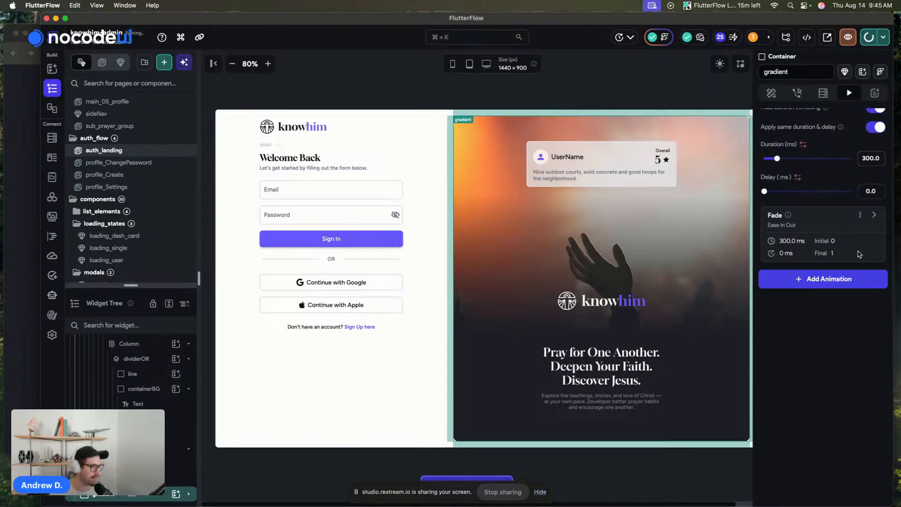
Add a Slide animation to the gradient container with a horizontal initial position of 70.
{"action": "left_click", "coordinate": [838, 281]}
{"action": "scroll", "coordinate": [820, 309], "scroll_direction": "down", "scroll_amount": 1}
{"action": "left_click", "coordinate": [819, 313]}
{"action": "left_click", "coordinate": [855, 322]}
{"action": "type", "text": "4"}
{"action": "key", "text": "BackSpace"}
{"action": "type", "text": "70.0"}
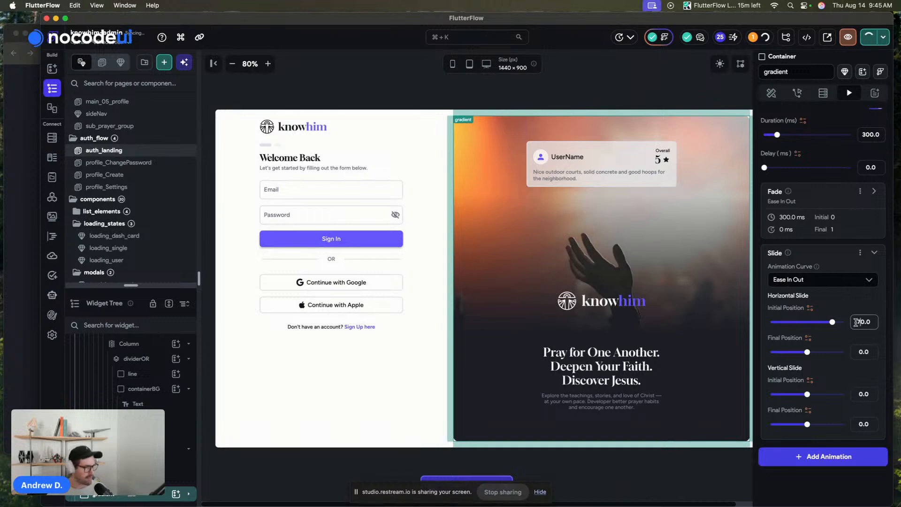
{"action": "left_click", "coordinate": [875, 254]}
Add a Tilt animation with a horizontal initial tilt of 30 degrees and a final tilt of 0.
{"action": "left_click", "coordinate": [823, 316]}
{"action": "scroll", "coordinate": [807, 329], "scroll_direction": "down", "scroll_amount": 2}
{"action": "scroll", "coordinate": [796, 342], "scroll_direction": "down", "scroll_amount": 3}
{"action": "left_click", "coordinate": [797, 342]}
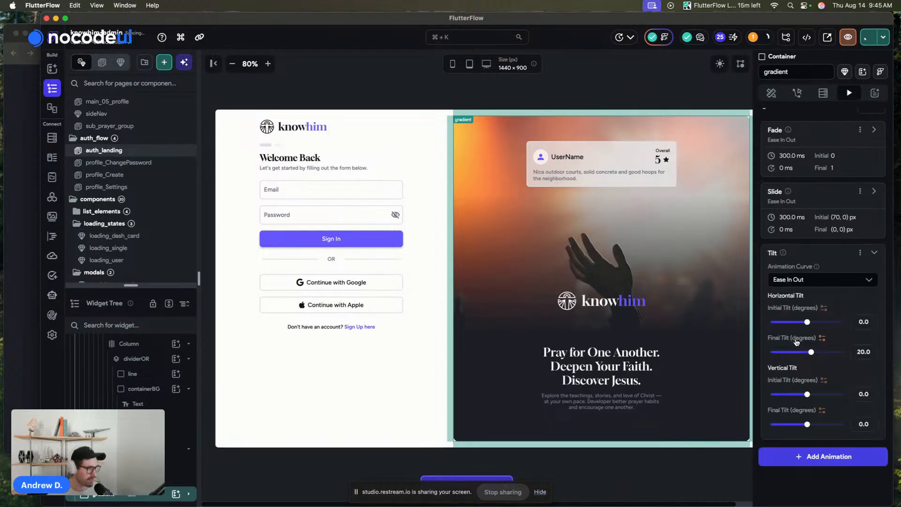
{"action": "left_click_drag", "start_coordinate": [862, 350], "coordinate": [851, 350]}
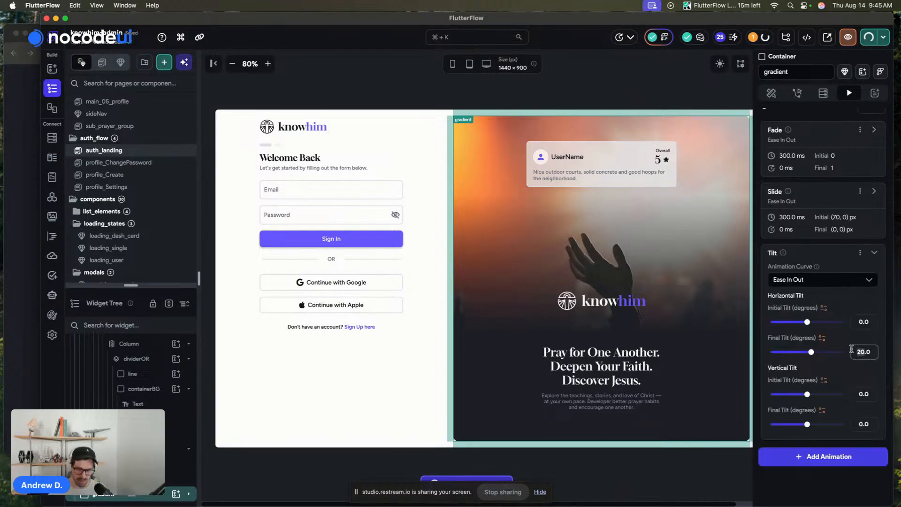
{"action": "type", "text": "0"}
{"action": "left_click", "coordinate": [857, 321]}
{"action": "type", "text": "3"}
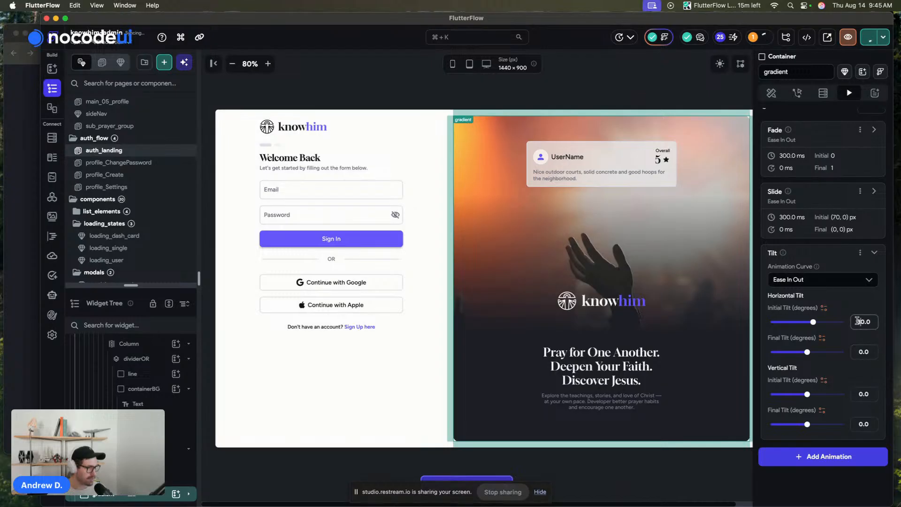
Preview the gradient container's combined page-load animation twice on the canvas.
{"action": "scroll", "coordinate": [798, 211], "scroll_direction": "up", "scroll_amount": 5}
{"action": "left_click", "coordinate": [793, 146]}
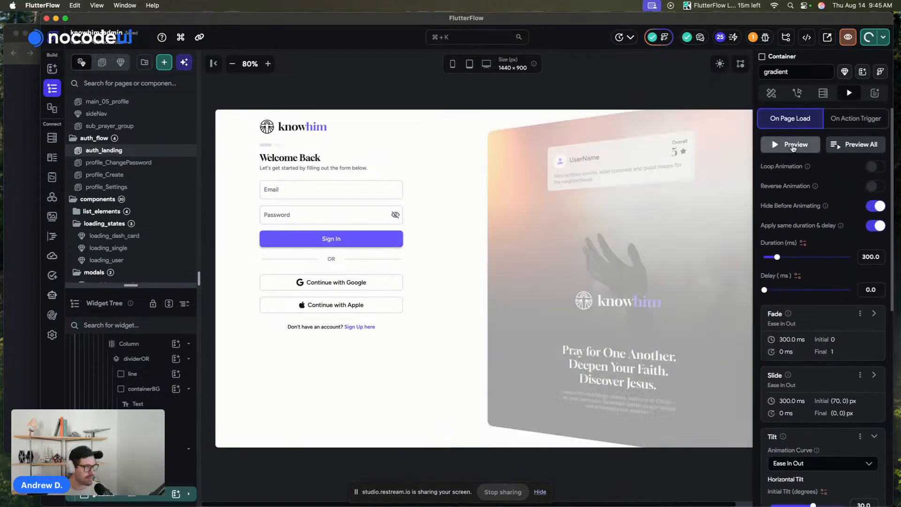
{"action": "left_click", "coordinate": [793, 146]}
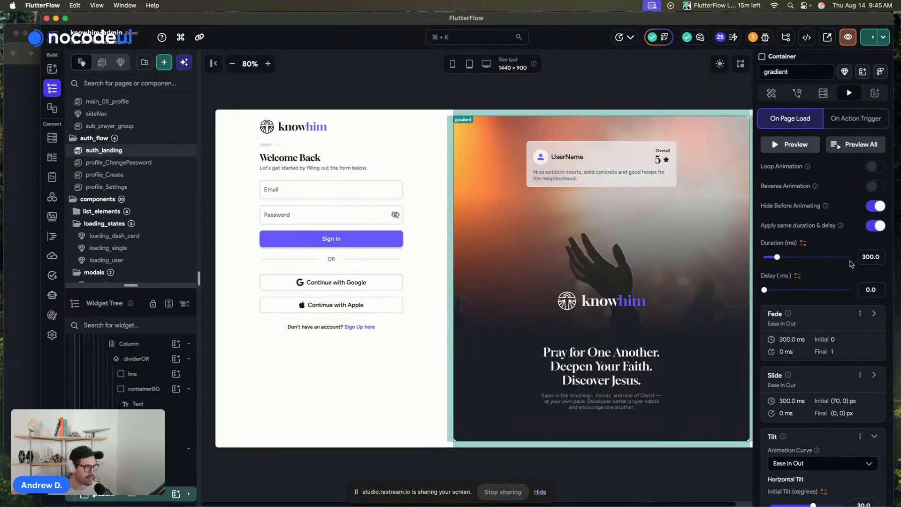
Set the Slide animation's horizontal initial position to 100.
{"action": "scroll", "coordinate": [863, 336], "scroll_direction": "down", "scroll_amount": 2}
{"action": "left_click", "coordinate": [874, 339]}
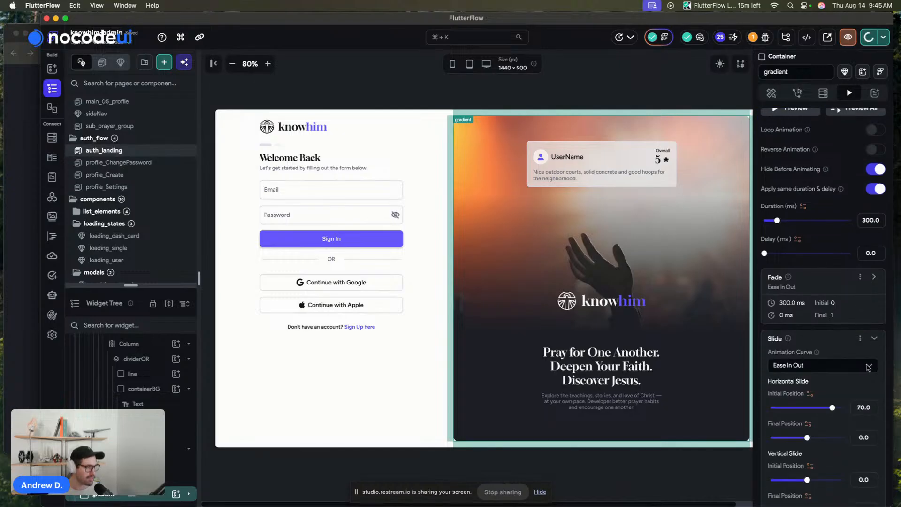
{"action": "left_click", "coordinate": [858, 408]}
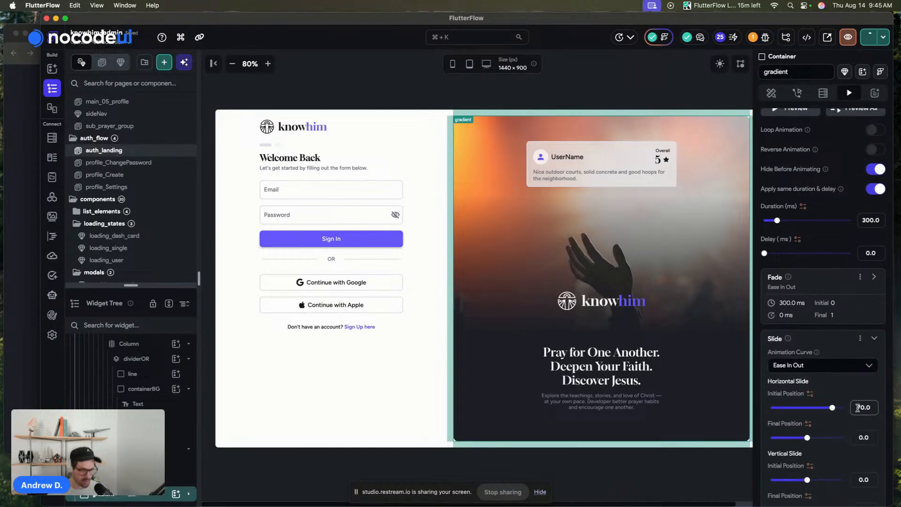
{"action": "type", "text": "-"}
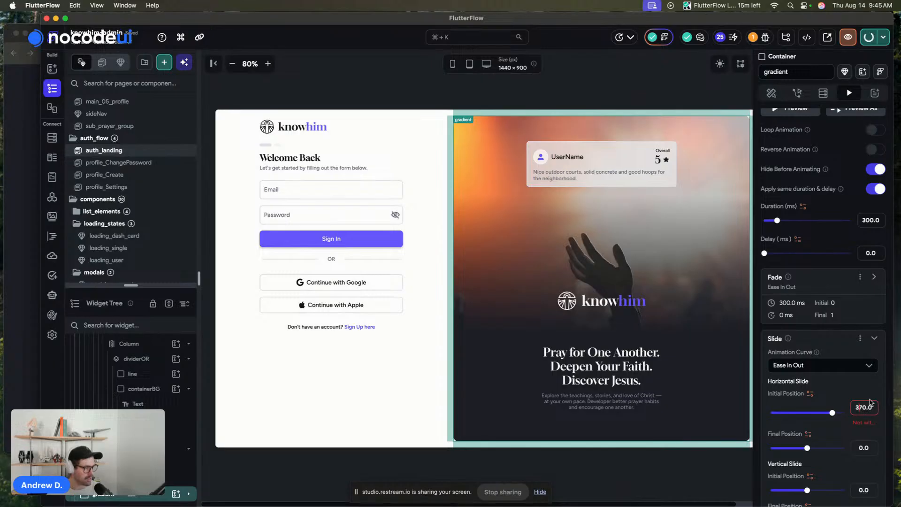
{"action": "scroll", "coordinate": [870, 390], "scroll_direction": "down", "scroll_amount": 3}
{"action": "scroll", "coordinate": [869, 379], "scroll_direction": "down", "scroll_amount": 4}
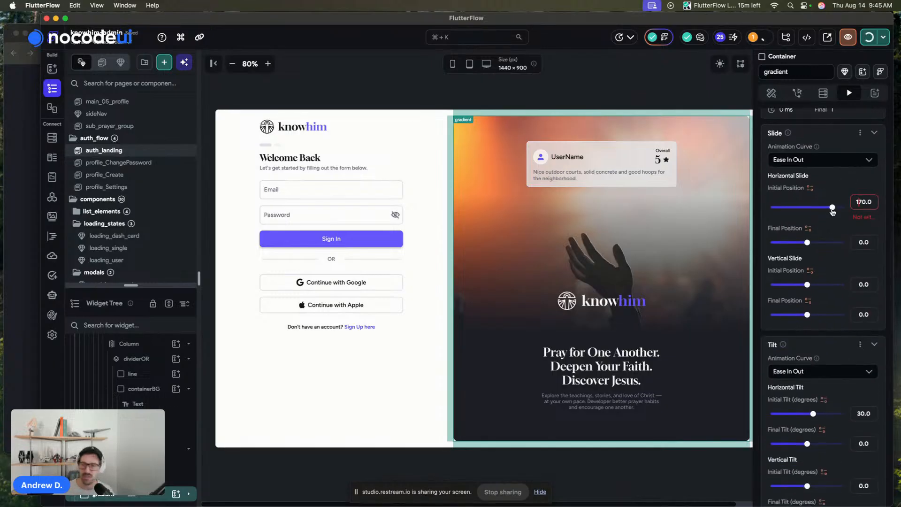
{"action": "double_click", "coordinate": [875, 199]}
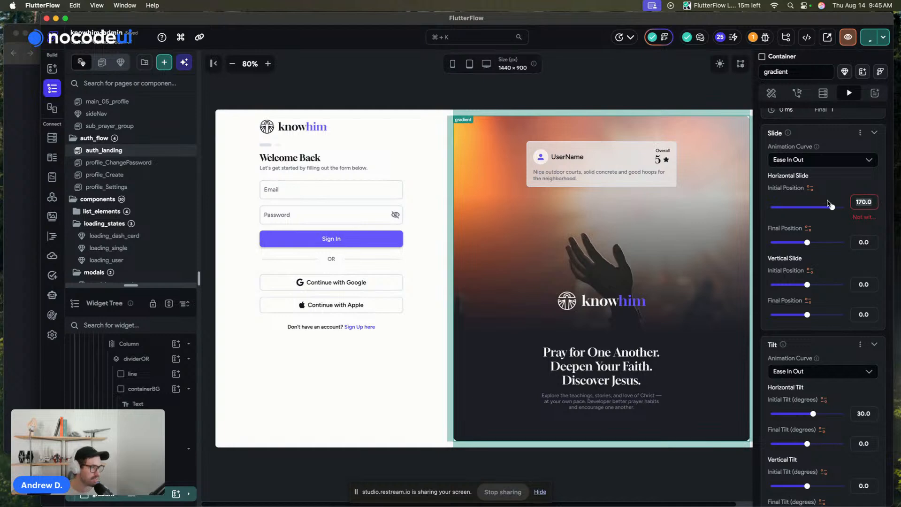
{"action": "type", "text": "120"}
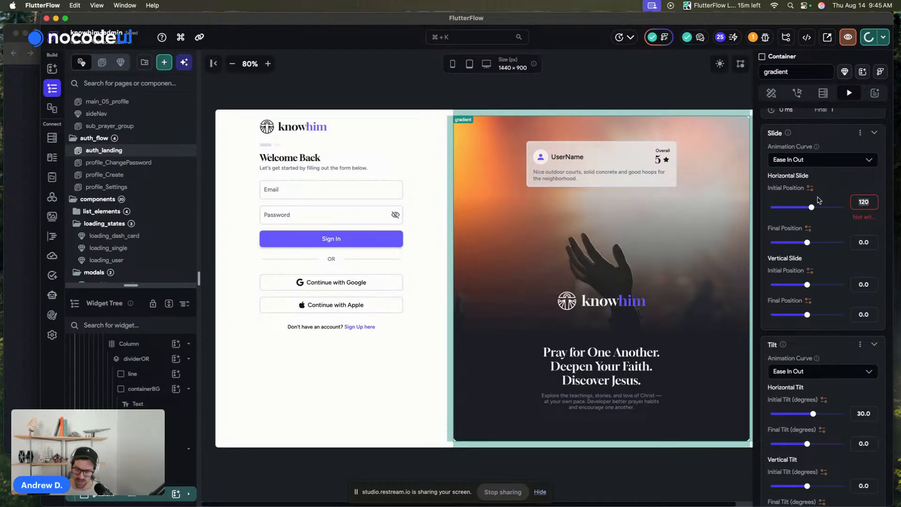
{"action": "key", "text": "BackSpace"}
{"action": "key", "text": "BackSpace"}
{"action": "type", "text": "00"}
{"action": "key", "text": "Return"}
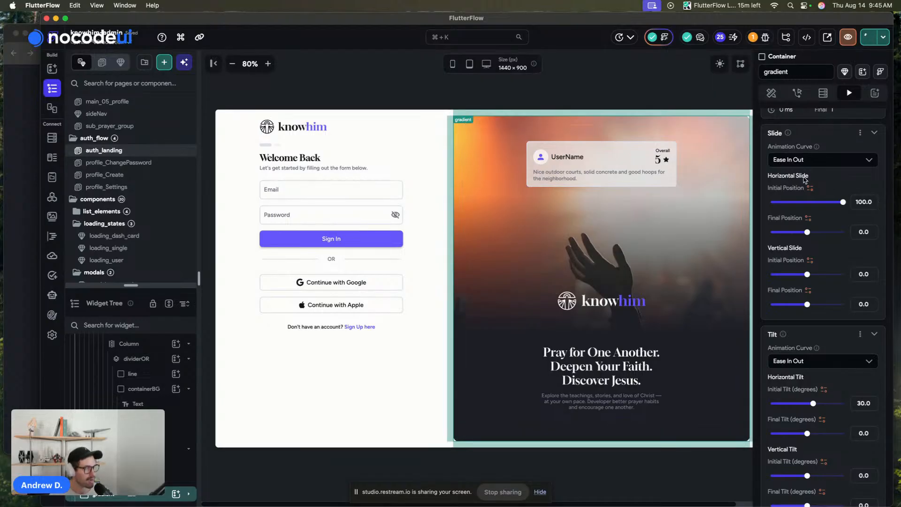
Check the Slide and Tilt settings, collapse the Slide settings and select the auth_landing page itself.
{"action": "scroll", "coordinate": [840, 177], "scroll_direction": "down", "scroll_amount": 1}
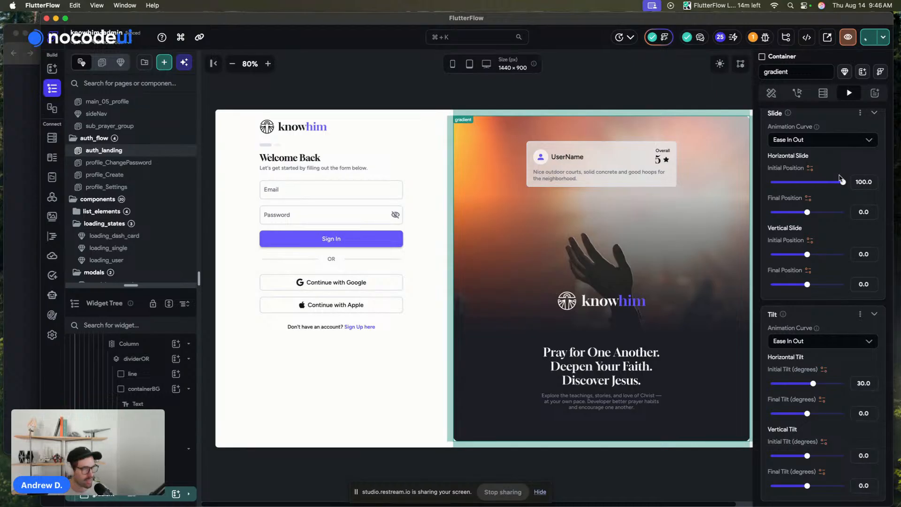
{"action": "scroll", "coordinate": [845, 197], "scroll_direction": "up", "scroll_amount": 1}
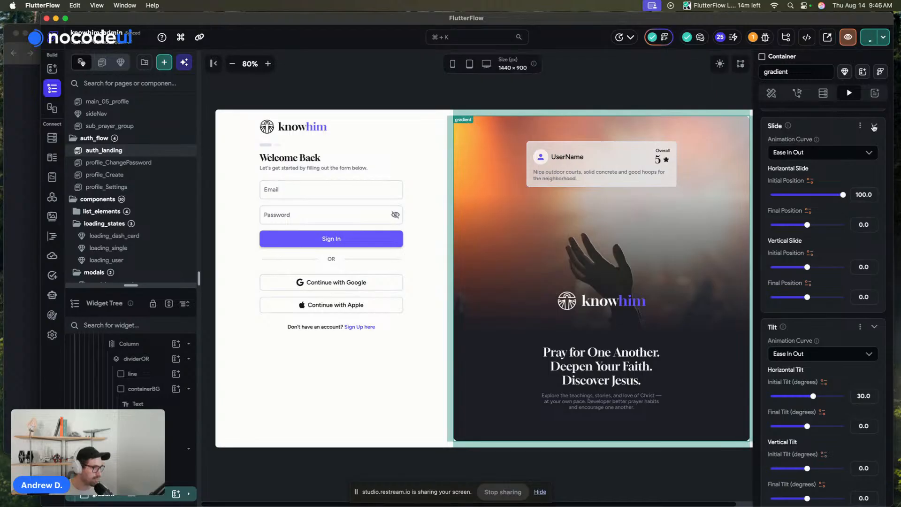
{"action": "scroll", "coordinate": [858, 419], "scroll_direction": "down", "scroll_amount": 3}
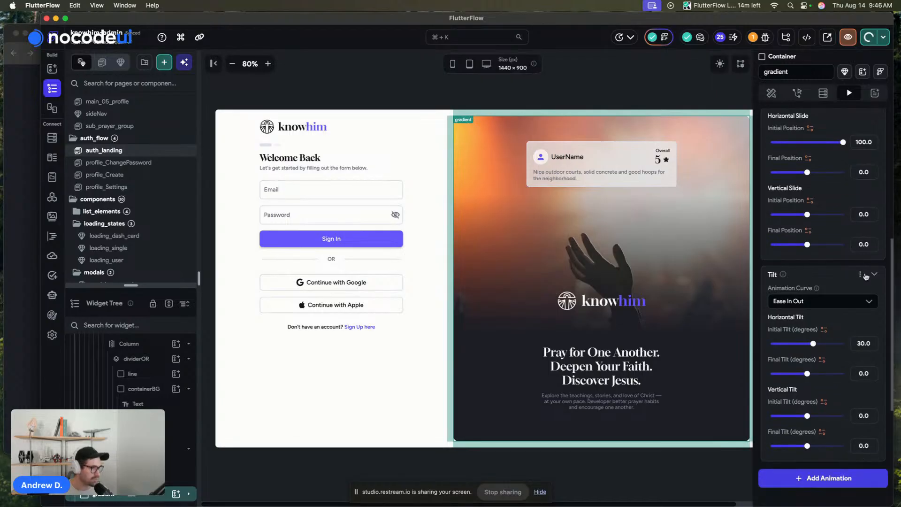
{"action": "scroll", "coordinate": [868, 211], "scroll_direction": "up", "scroll_amount": 5}
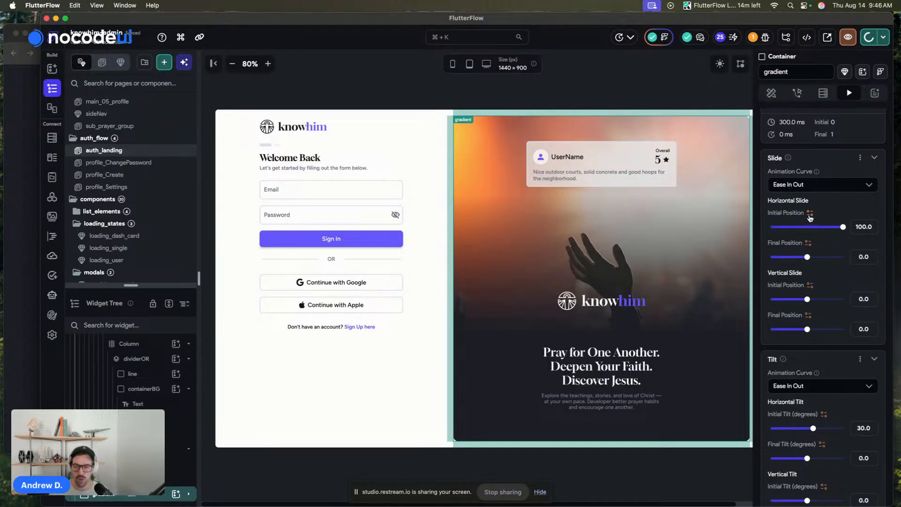
{"action": "left_click", "coordinate": [874, 158]}
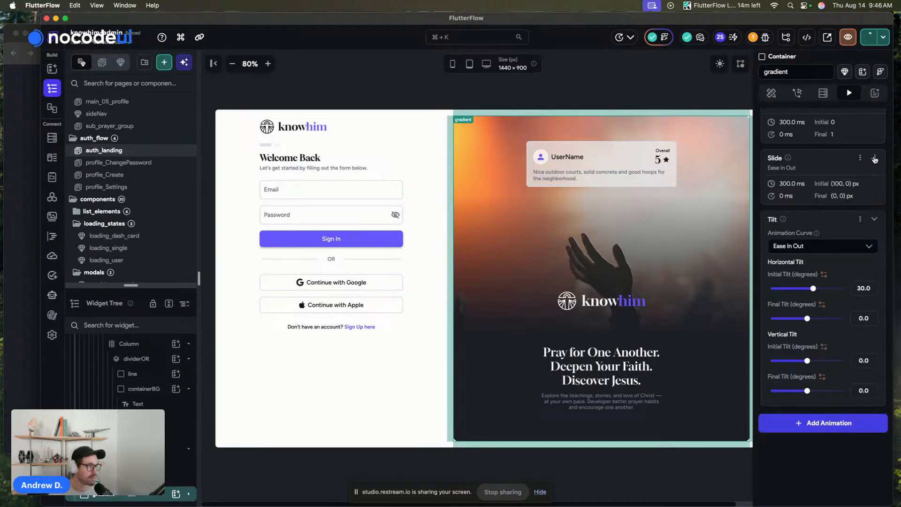
{"action": "left_click", "coordinate": [723, 114]}
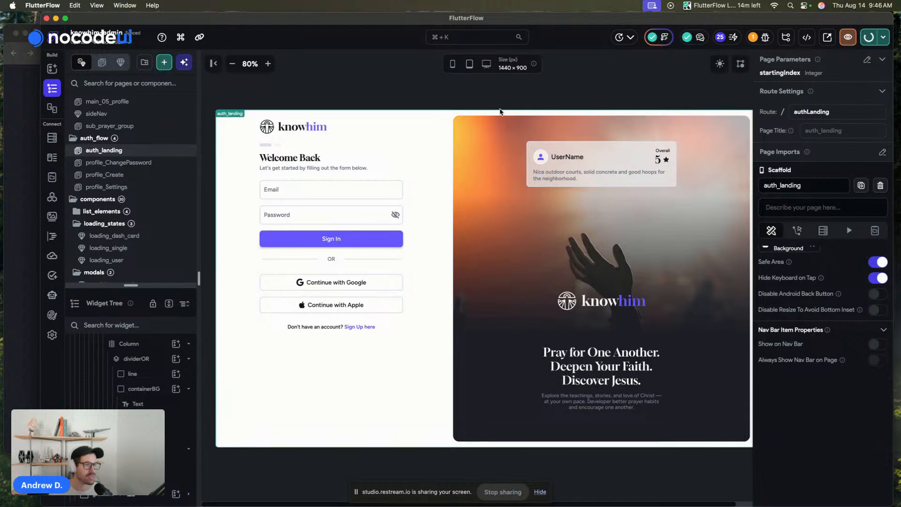
Preview the gradient container's page-load animation on the canvas and return the selection to the auth_landing page.
{"action": "left_click", "coordinate": [466, 120]}
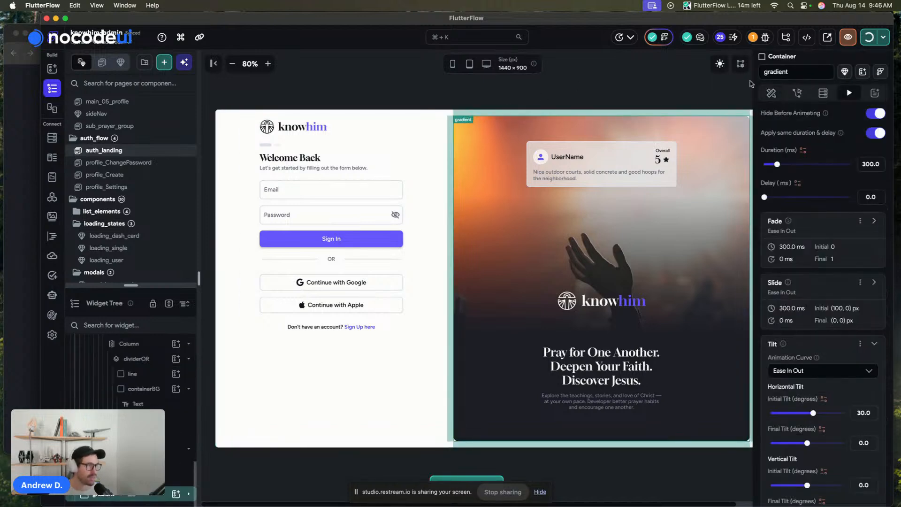
{"action": "scroll", "coordinate": [855, 139], "scroll_direction": "up", "scroll_amount": 3}
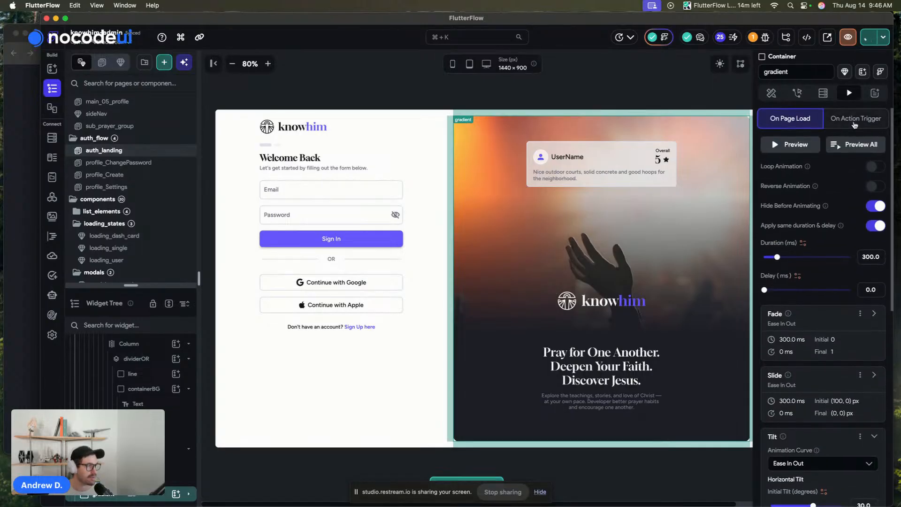
{"action": "left_click", "coordinate": [806, 152]}
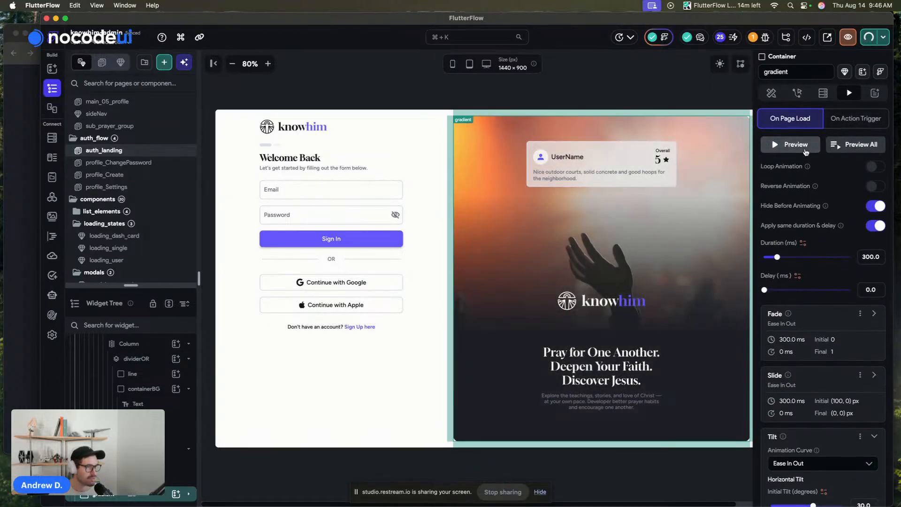
{"action": "left_click", "coordinate": [365, 74]}
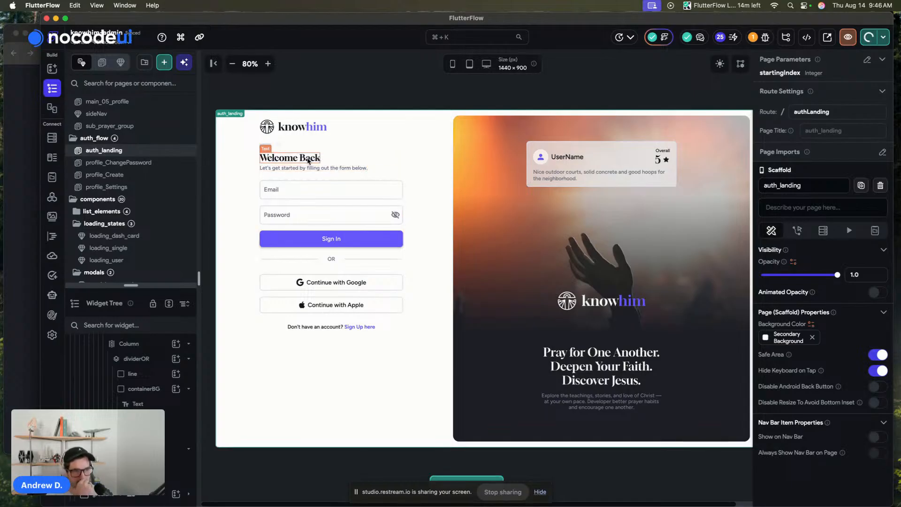
Add an On Page Load Fade animation to the "Welcome Back" heading.
{"action": "left_click", "coordinate": [308, 161]}
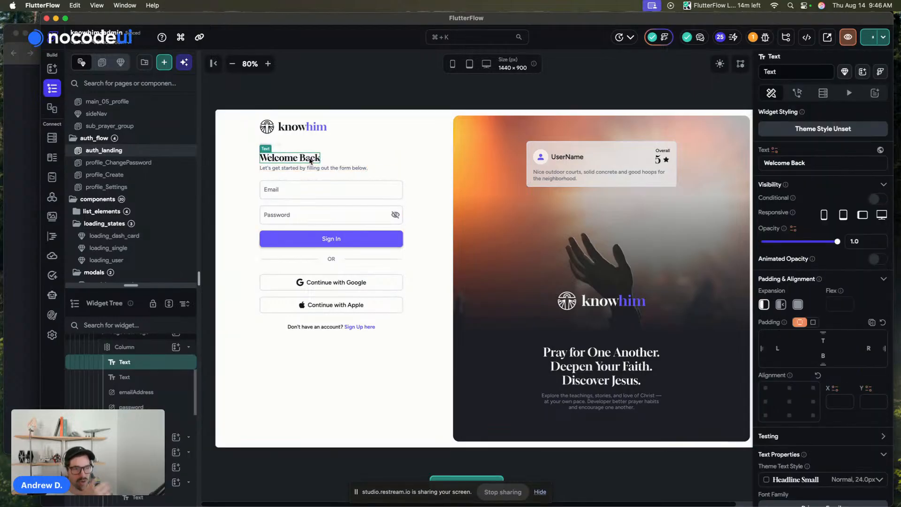
{"action": "left_click", "coordinate": [849, 92]}
{"action": "left_click", "coordinate": [843, 146]}
{"action": "left_click", "coordinate": [819, 198]}
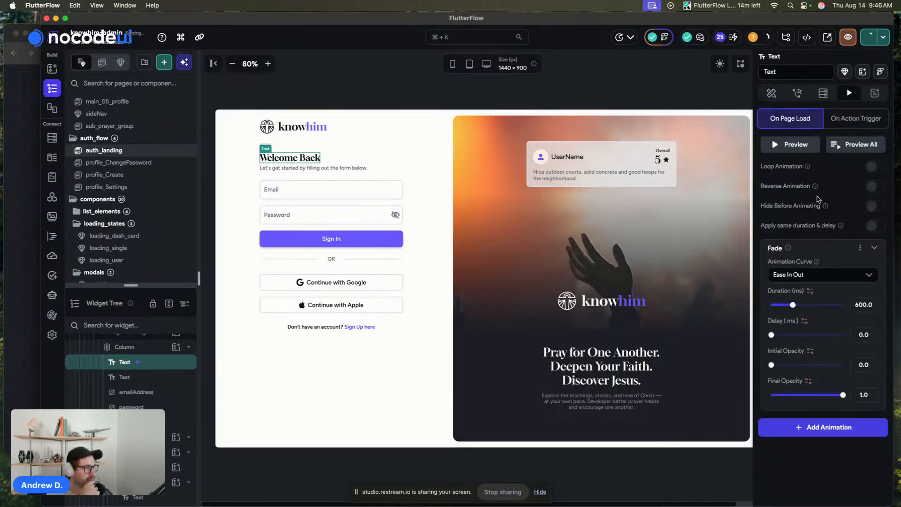
Enable Hide Before Animating and Apply same duration & delay for the heading, with a duration of 300 ms.
{"action": "left_click", "coordinate": [873, 206]}
{"action": "left_click", "coordinate": [874, 226]}
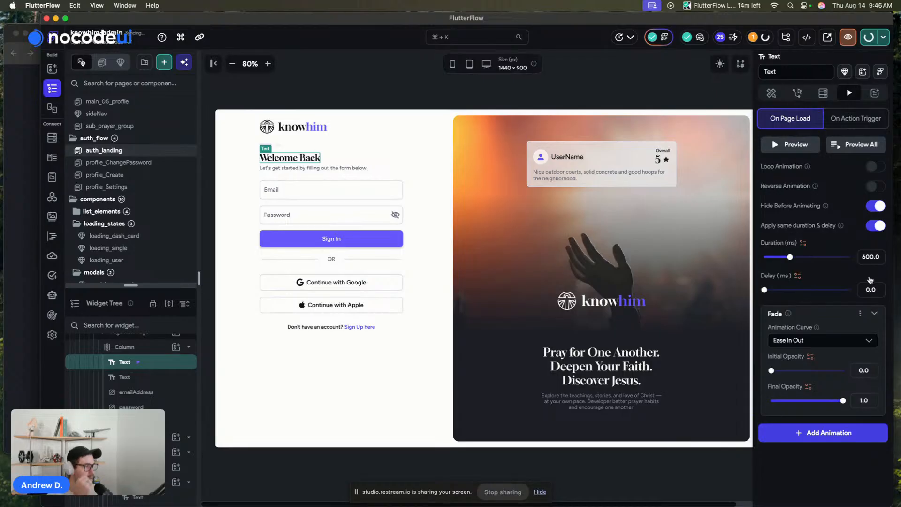
{"action": "left_click", "coordinate": [866, 258]}
{"action": "type", "text": "300"}
Add a Slide animation to the heading with a horizontal initial position of 20, and set the shared delay to 50 ms.
{"action": "scroll", "coordinate": [852, 246], "scroll_direction": "down", "scroll_amount": 3}
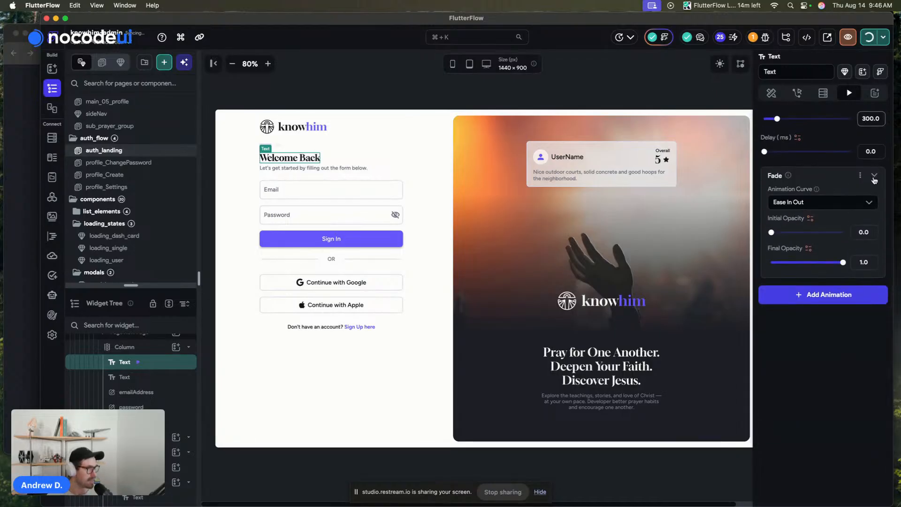
{"action": "left_click", "coordinate": [875, 172]}
{"action": "left_click", "coordinate": [829, 254]}
{"action": "left_click", "coordinate": [844, 323]}
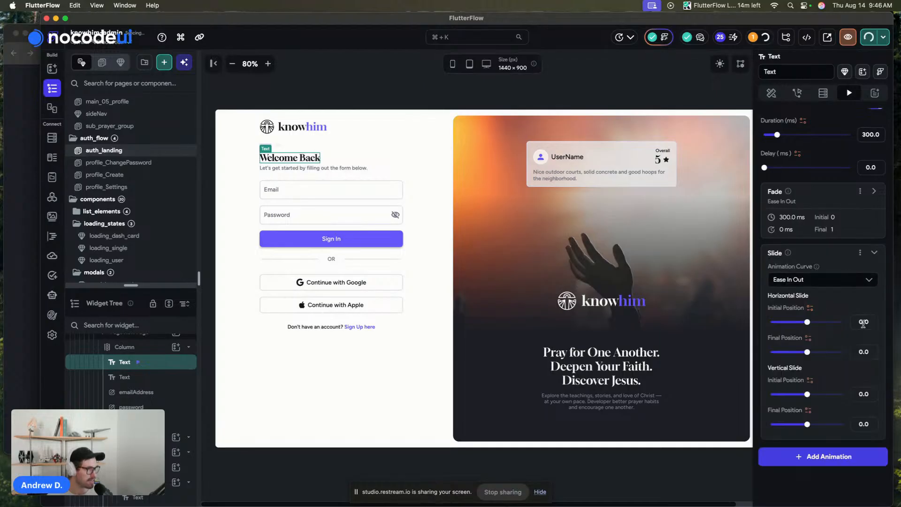
{"action": "left_click", "coordinate": [858, 322]}
{"action": "type", "text": "2"}
{"action": "left_click", "coordinate": [875, 253]}
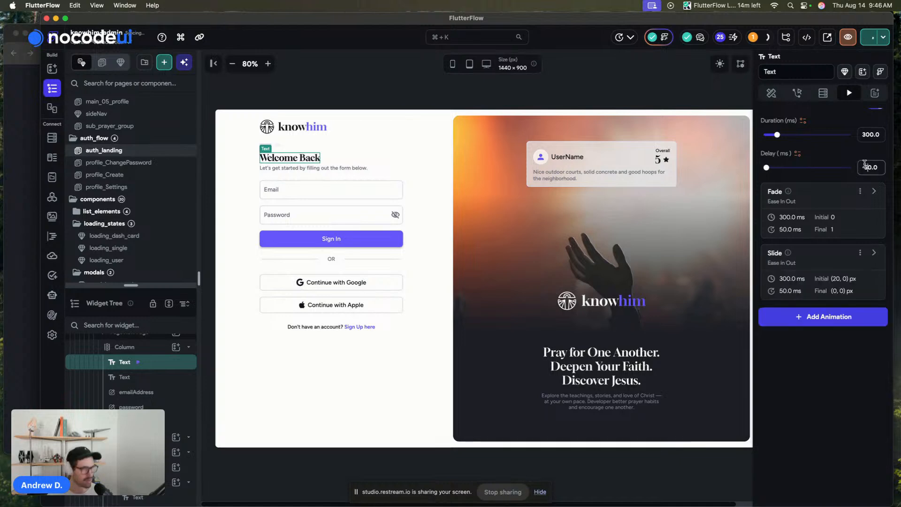
Copy the heading's animations and paste them onto the "Let's get started by filling out the form below." text.
{"action": "scroll", "coordinate": [865, 164], "scroll_direction": "up", "scroll_amount": 3}
{"action": "scroll", "coordinate": [866, 163], "scroll_direction": "up", "scroll_amount": 2}
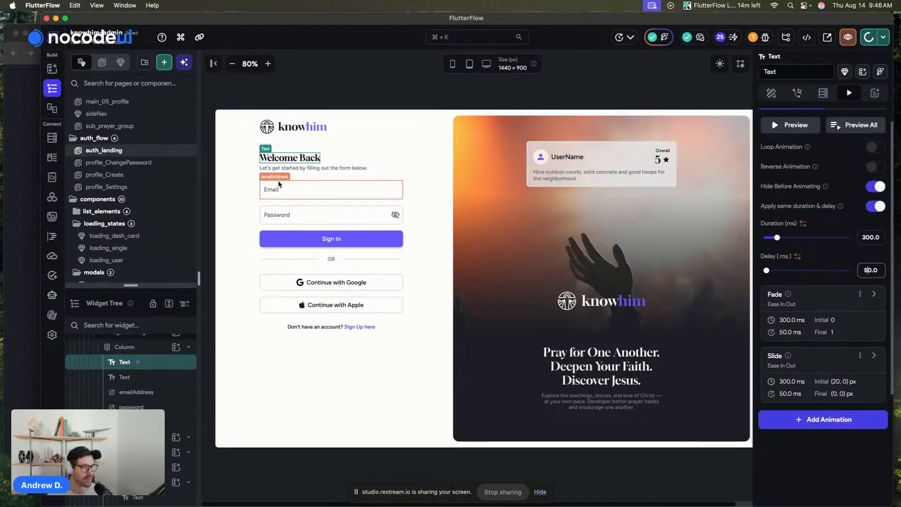
{"action": "scroll", "coordinate": [872, 256], "scroll_direction": "up", "scroll_amount": 2}
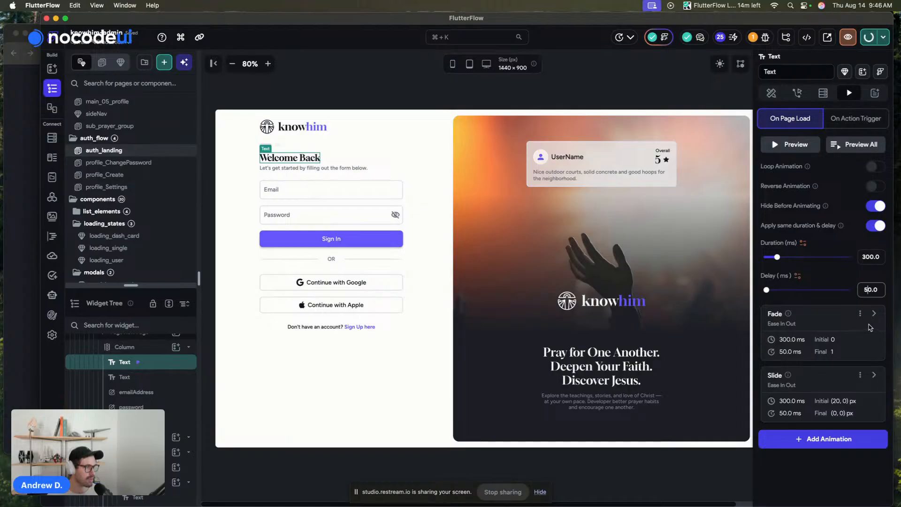
{"action": "left_click", "coordinate": [860, 314]}
{"action": "left_click", "coordinate": [803, 345]}
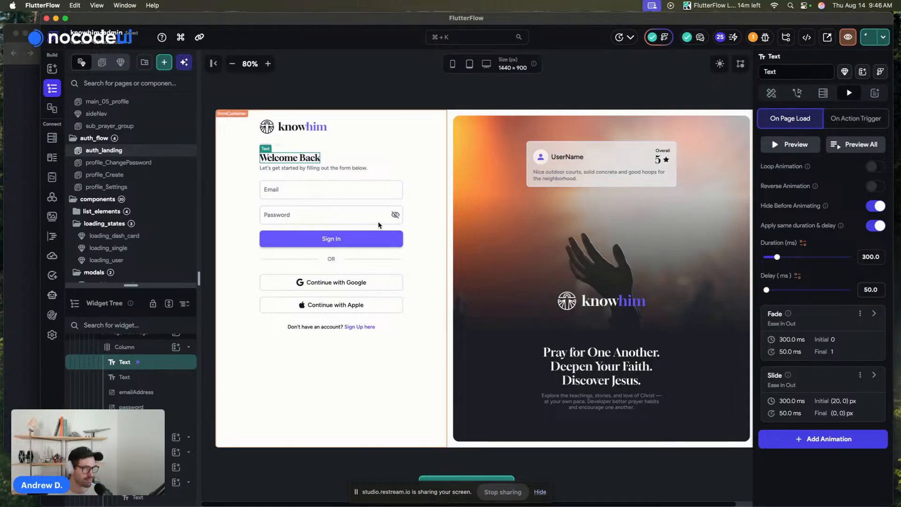
{"action": "left_click", "coordinate": [343, 168]}
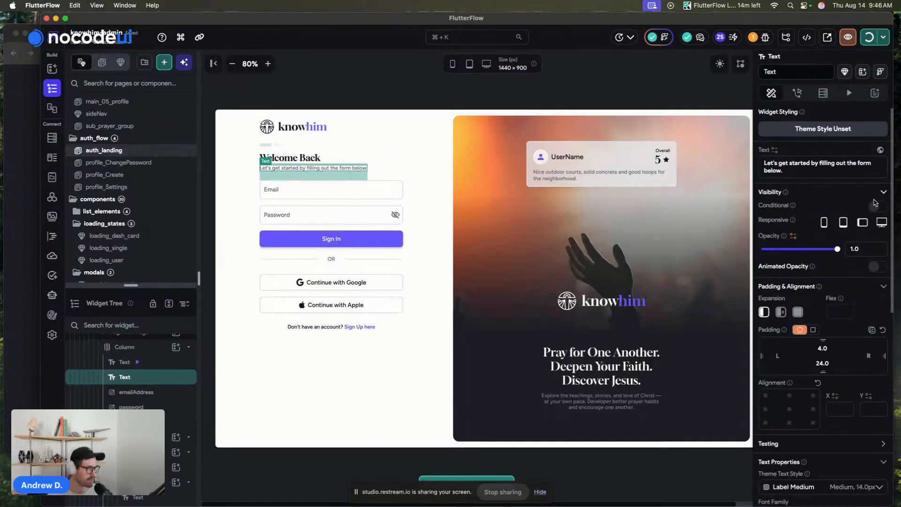
{"action": "left_click", "coordinate": [849, 92]}
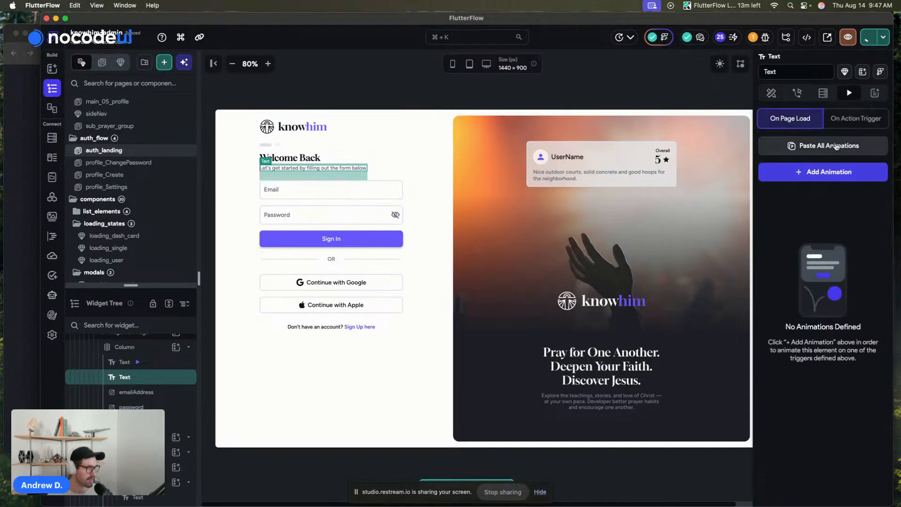
{"action": "left_click", "coordinate": [822, 175]}
Give the subtitle's animations a shared 300 ms duration and 100 ms delay, with Hide Before Animating enabled.
{"action": "left_click", "coordinate": [874, 225]}
{"action": "left_click", "coordinate": [875, 206]}
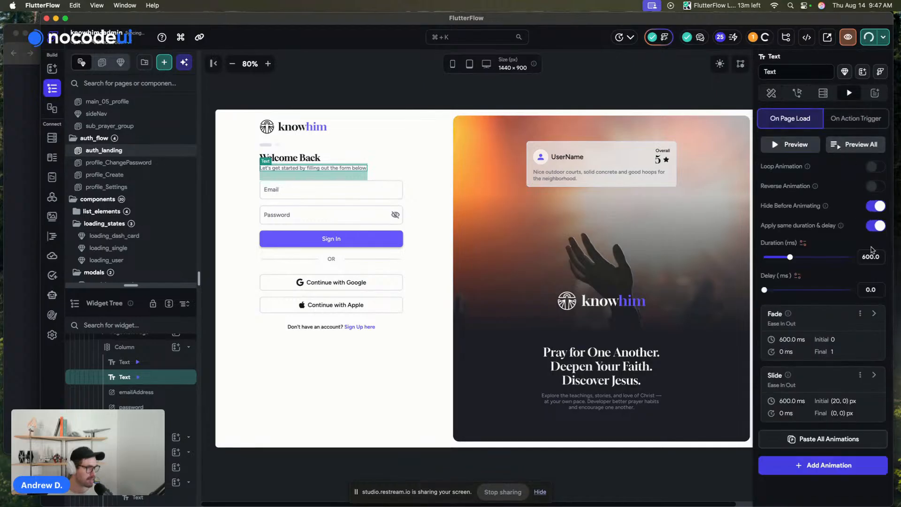
{"action": "left_click", "coordinate": [865, 288]}
{"action": "type", "text": "19"}
{"action": "key", "text": "BackSpace"}
{"action": "type", "text": "0"}
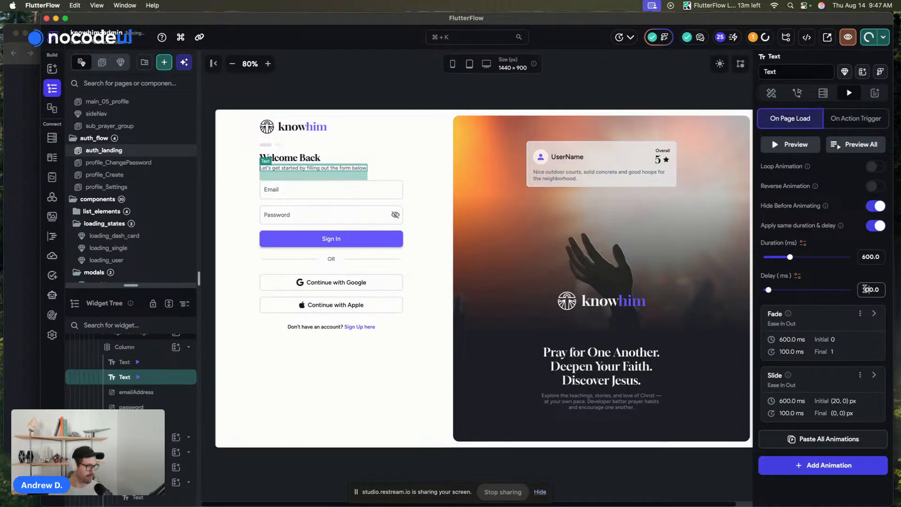
{"action": "left_click", "coordinate": [863, 257]}
{"action": "key", "text": "BackSpace"}
{"action": "type", "text": "3"}
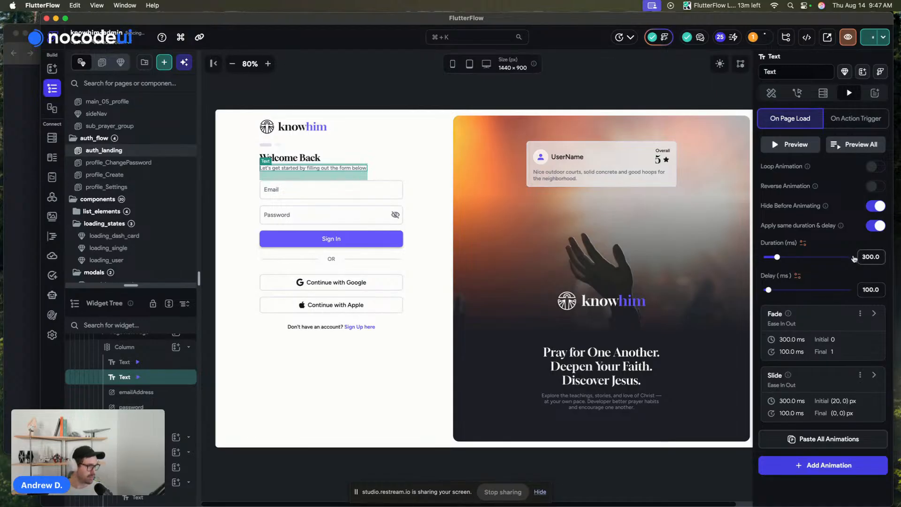
Copy the "Welcome Back" heading's animations again and paste them onto the emailAddress text field.
{"action": "left_click", "coordinate": [294, 157]}
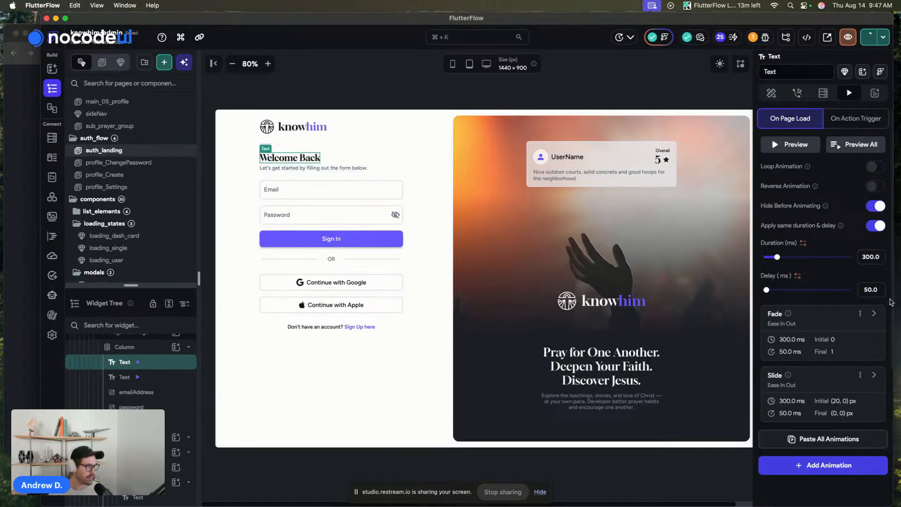
{"action": "left_click", "coordinate": [860, 313]}
{"action": "left_click", "coordinate": [814, 350]}
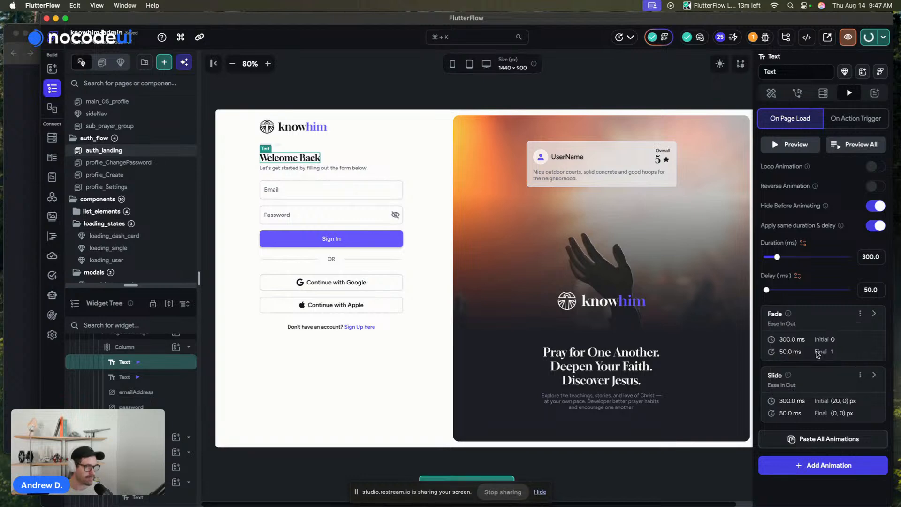
{"action": "left_click", "coordinate": [348, 190]}
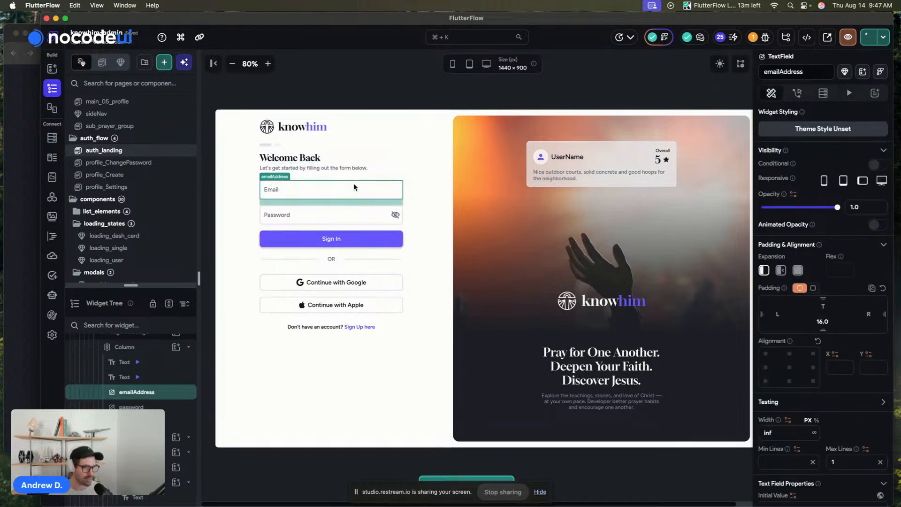
{"action": "left_click", "coordinate": [848, 94]}
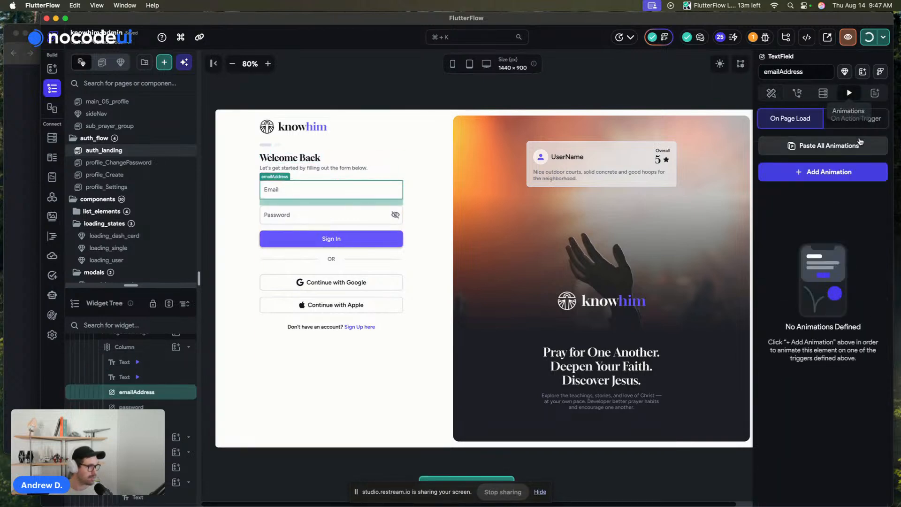
{"action": "left_click", "coordinate": [798, 145]}
Give the emailAddress field's animations a shared 300 ms duration and 150 ms delay, with Hide Before Animating enabled.
{"action": "left_click", "coordinate": [876, 226]}
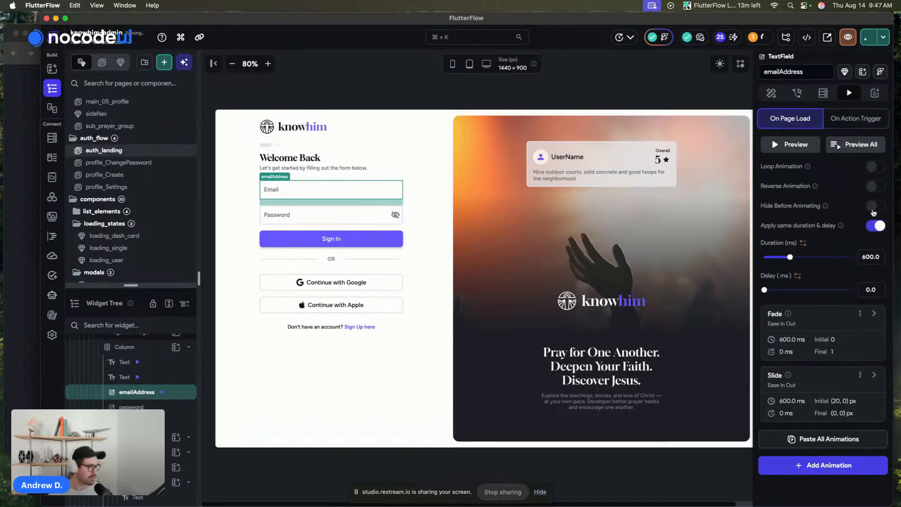
{"action": "left_click", "coordinate": [875, 206]}
{"action": "double_click", "coordinate": [865, 254]}
{"action": "type", "text": "300"}
{"action": "left_click", "coordinate": [861, 283]}
{"action": "type", "text": "1"}
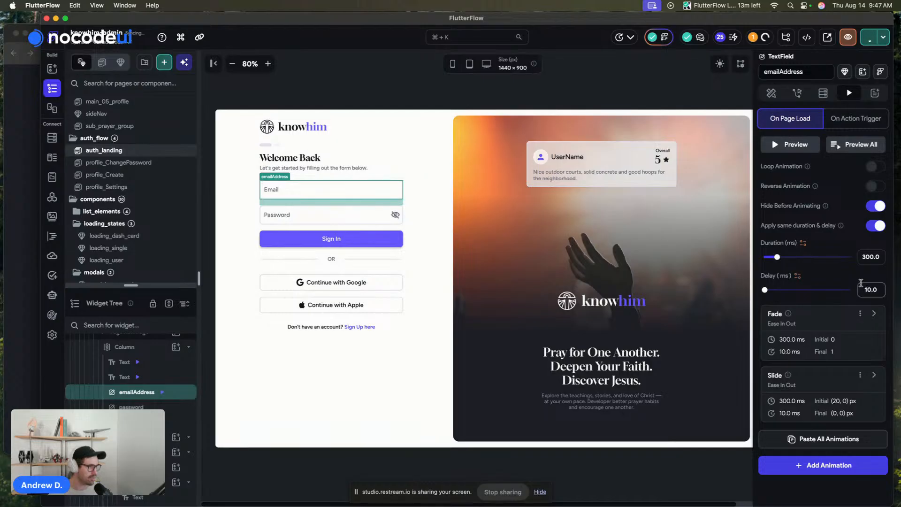
{"action": "type", "text": "5"}
{"action": "scroll", "coordinate": [837, 226], "scroll_direction": "down", "scroll_amount": 3}
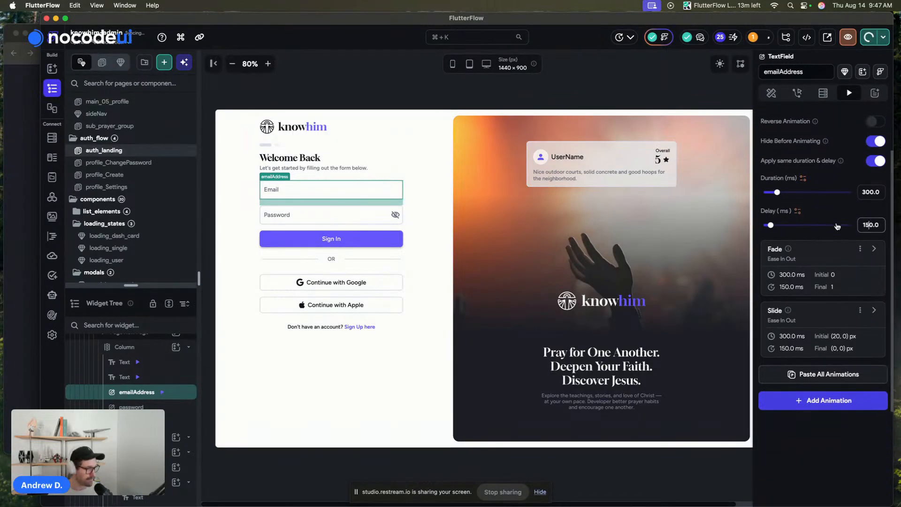
Paste the copied Fade and Slide animations onto the password text field.
{"action": "left_click", "coordinate": [328, 215]}
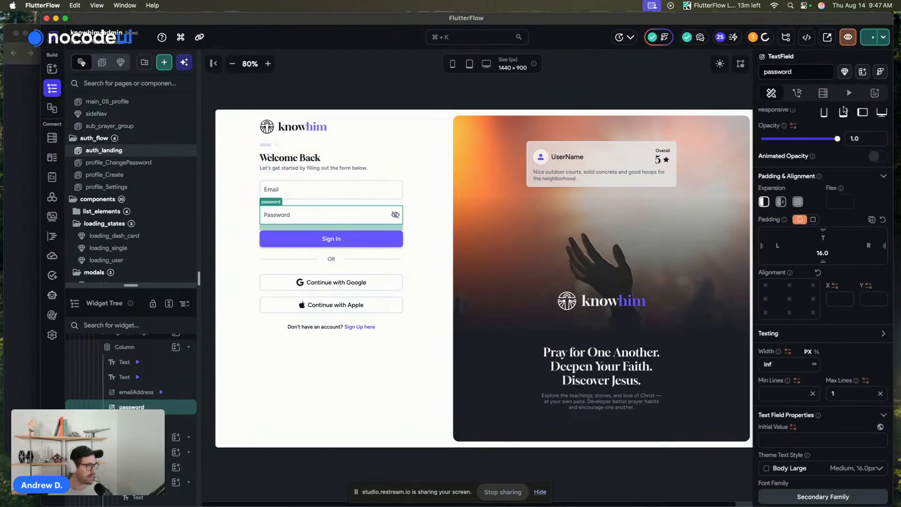
{"action": "left_click", "coordinate": [849, 93]}
{"action": "left_click", "coordinate": [844, 140]}
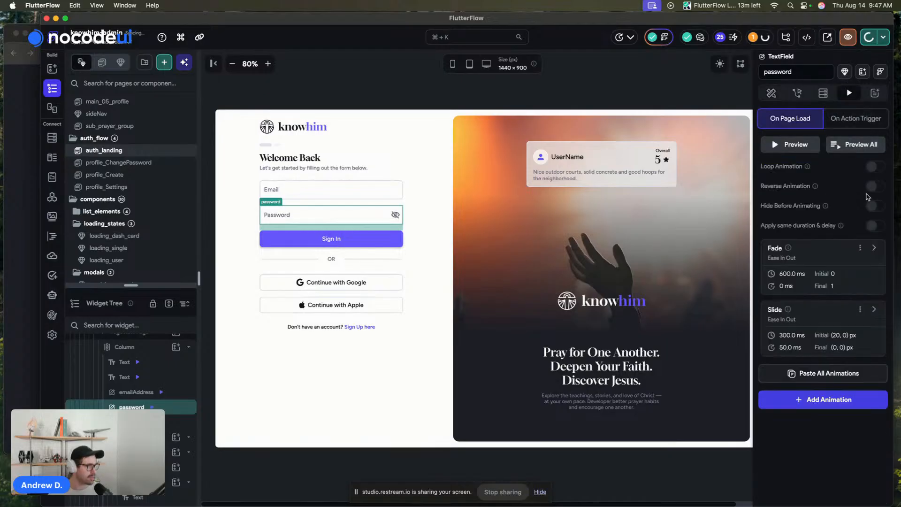
Give the password field's animations a shared 300 ms duration and 200 ms delay, with Hide Before Animating enabled.
{"action": "left_click", "coordinate": [875, 225]}
{"action": "left_click", "coordinate": [875, 206]}
{"action": "left_click", "coordinate": [865, 256]}
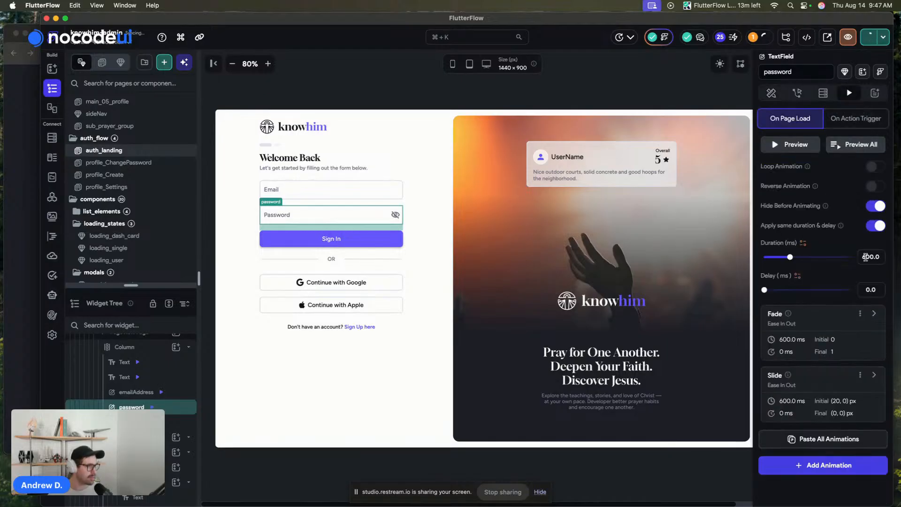
{"action": "left_click", "coordinate": [859, 288]}
{"action": "type", "text": "2"}
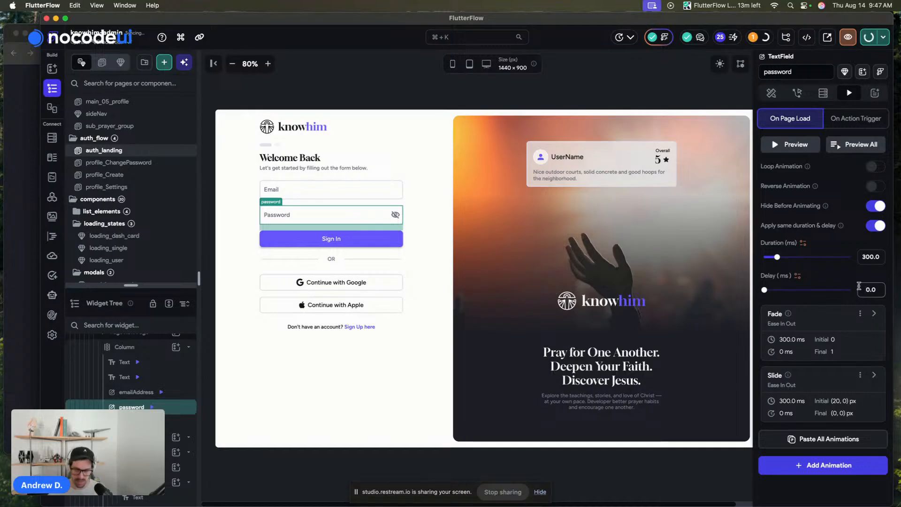
{"action": "type", "text": "0"}
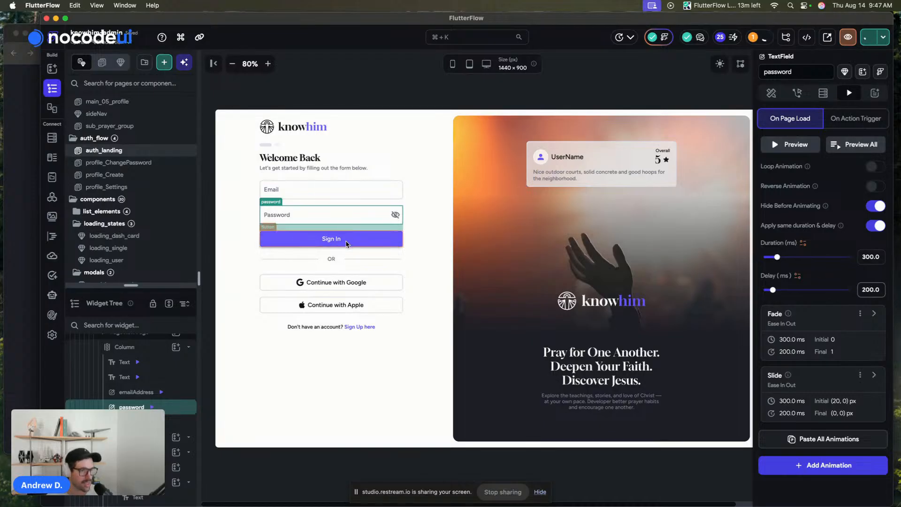
Paste the copied Fade and Slide animations onto the Sign In button.
{"action": "left_click", "coordinate": [394, 239]}
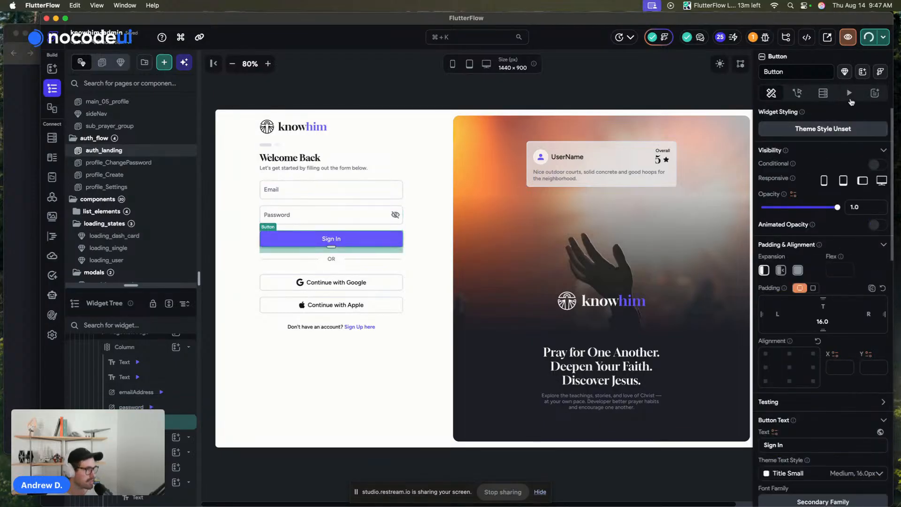
{"action": "left_click", "coordinate": [850, 93]}
{"action": "left_click", "coordinate": [862, 147]}
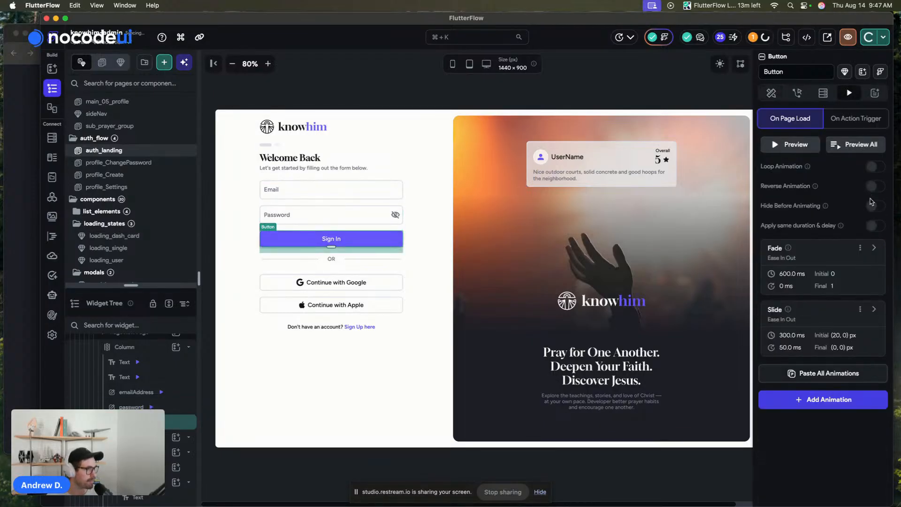
Give the Sign In button's animations a shared 300 ms duration and 250 ms delay, with Hide Before Animating enabled.
{"action": "left_click", "coordinate": [875, 226]}
{"action": "left_click", "coordinate": [875, 205]}
{"action": "double_click", "coordinate": [863, 256]}
{"action": "type", "text": "300"}
{"action": "left_click", "coordinate": [862, 291]}
{"action": "type", "text": "250.0"}
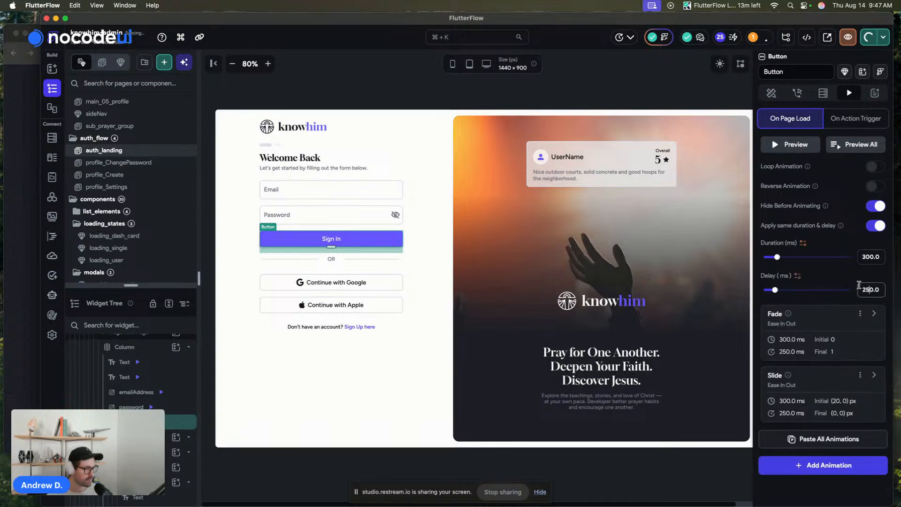
{"action": "scroll", "coordinate": [821, 282], "scroll_direction": "down", "scroll_amount": 3}
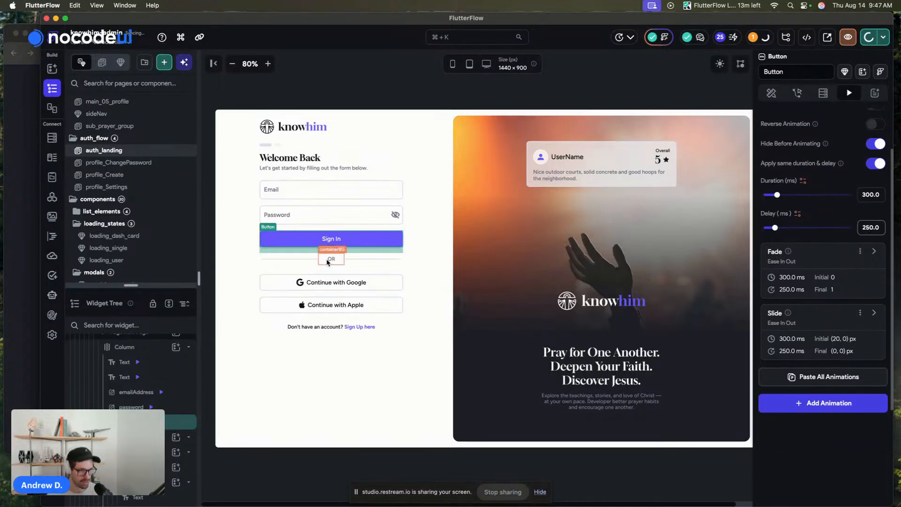
Paste the copied Fade and Slide animations onto the column holding the OR divider and the Google and Apple buttons.
{"action": "left_click", "coordinate": [348, 265]}
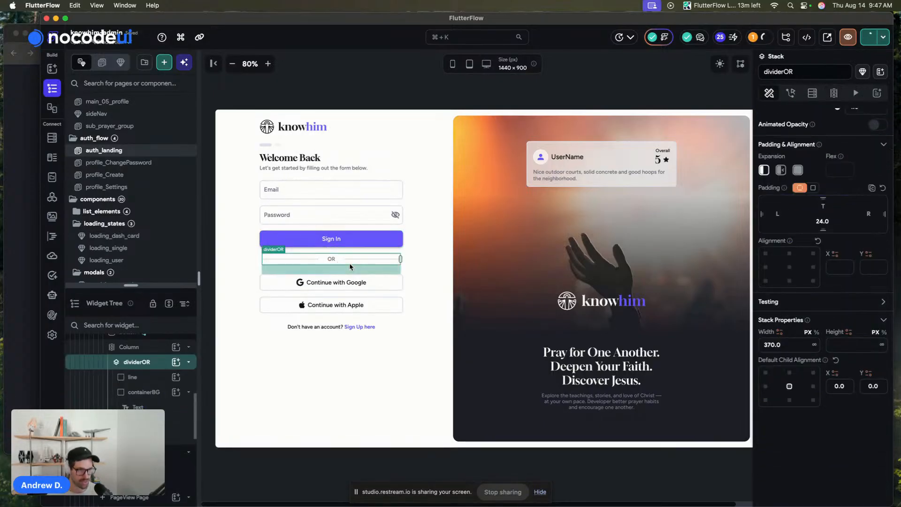
{"action": "left_click", "coordinate": [154, 350]}
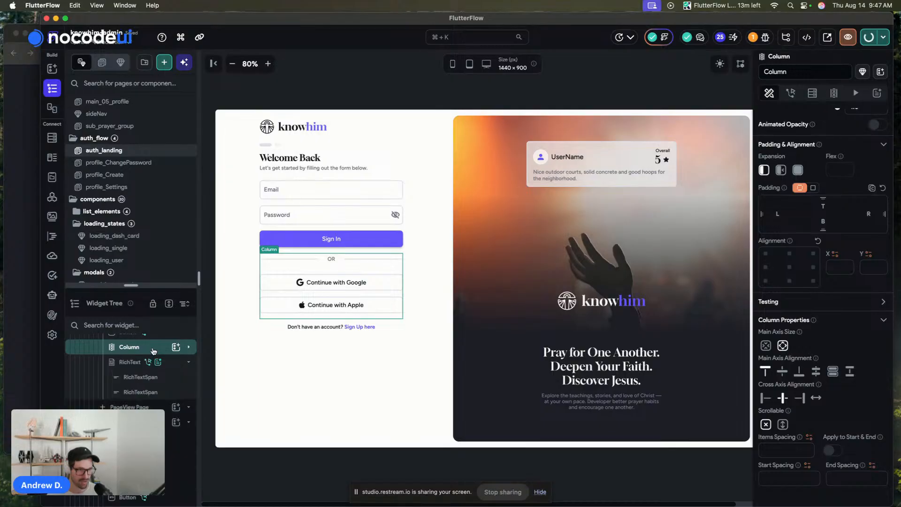
{"action": "left_click", "coordinate": [855, 93]}
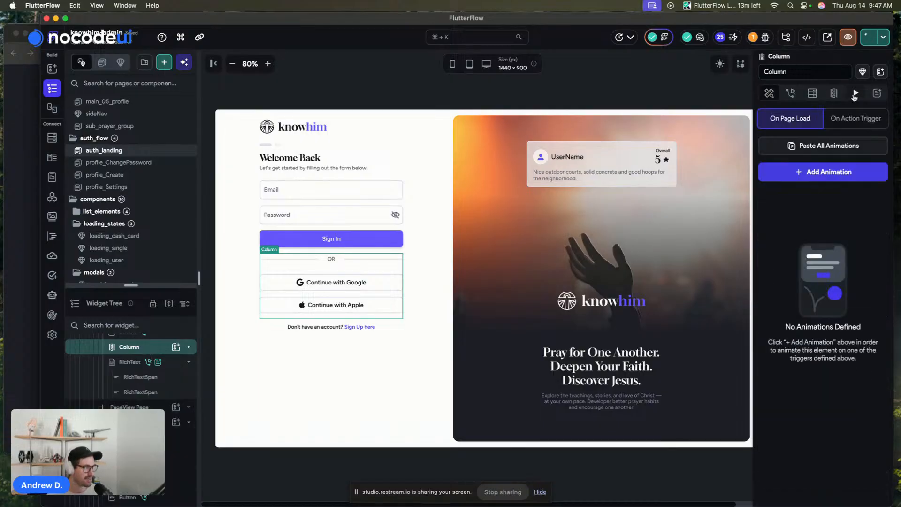
Give the column's animations a shared 300 ms duration and 300 ms delay, with Hide Before Animating enabled.
{"action": "left_click", "coordinate": [872, 206]}
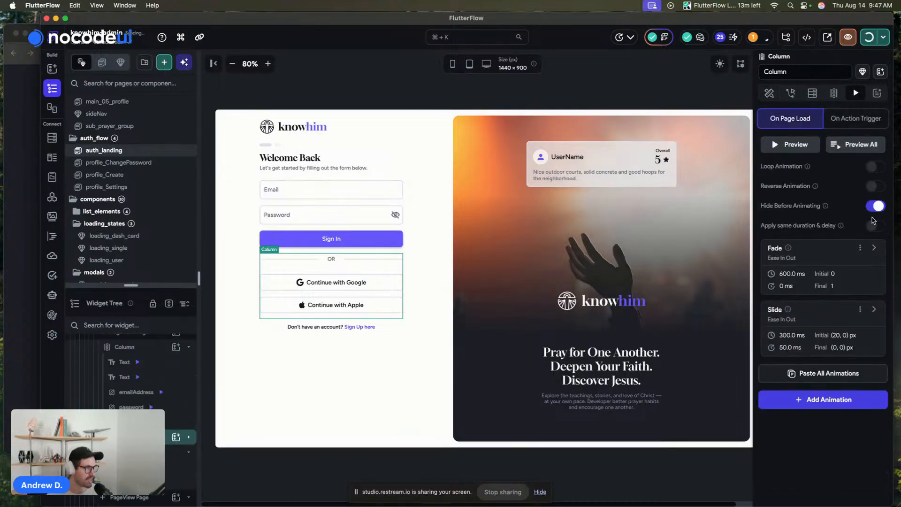
{"action": "left_click", "coordinate": [874, 227]}
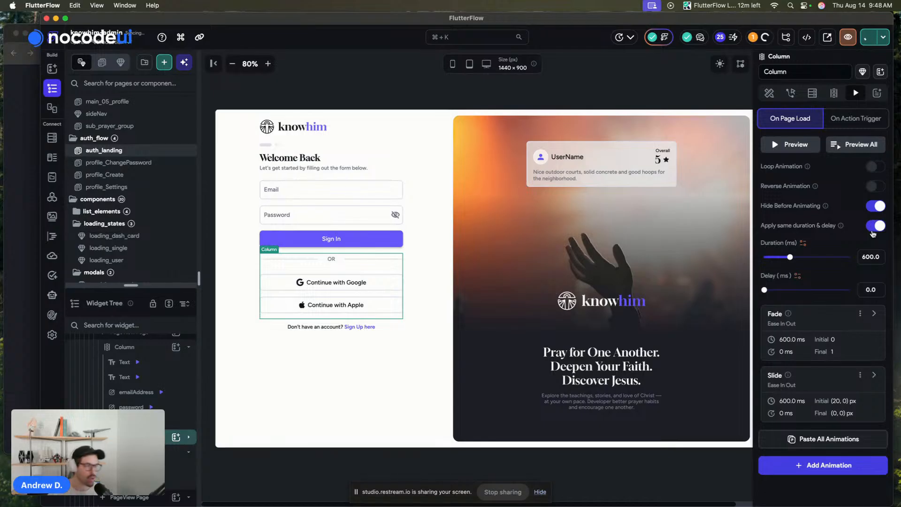
{"action": "left_click", "coordinate": [864, 261]}
{"action": "key", "text": "BackSpace"}
{"action": "type", "text": "3"}
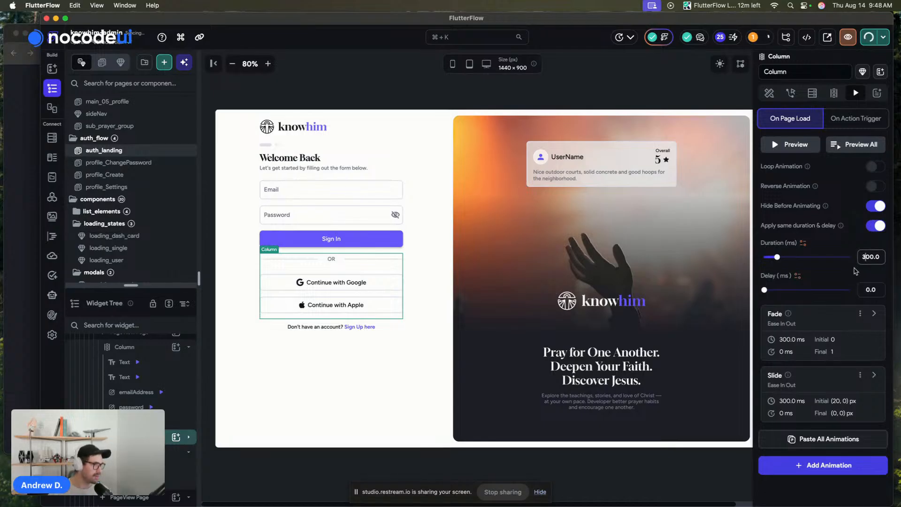
{"action": "left_click", "coordinate": [866, 290]}
{"action": "type", "text": "30"}
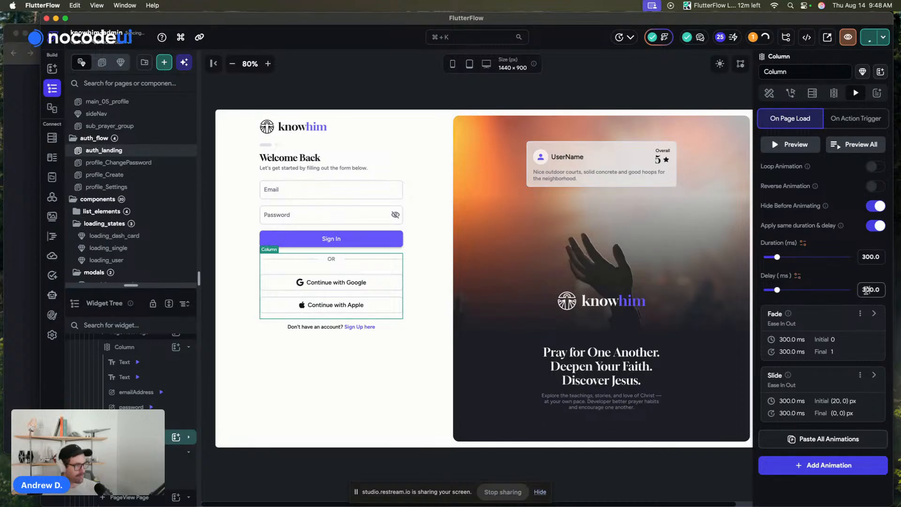
Add a Tilt animation to the column, moving the 20-degree horizontal tilt from the final to the initial value.
{"action": "scroll", "coordinate": [866, 290], "scroll_direction": "down", "scroll_amount": 3}
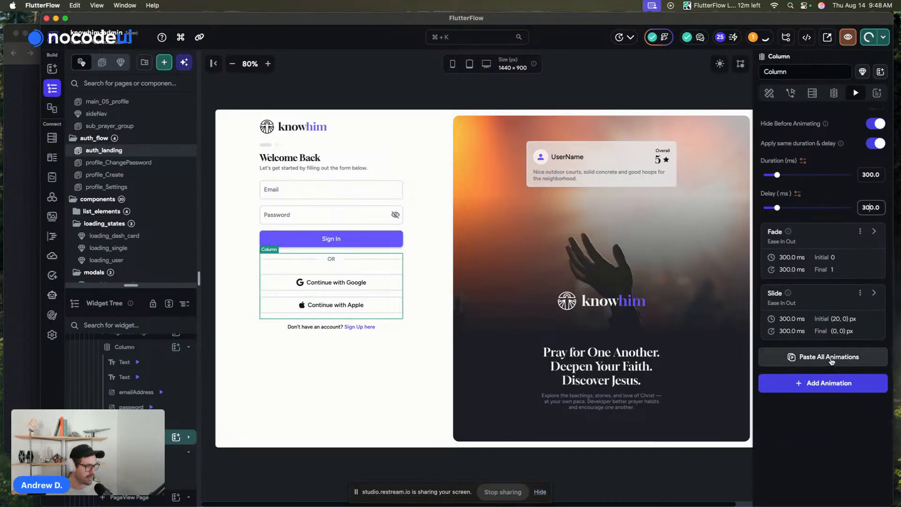
{"action": "left_click", "coordinate": [842, 384]}
{"action": "scroll", "coordinate": [817, 390], "scroll_direction": "down", "scroll_amount": 4}
{"action": "scroll", "coordinate": [802, 350], "scroll_direction": "down", "scroll_amount": 3}
{"action": "scroll", "coordinate": [801, 347], "scroll_direction": "down", "scroll_amount": 3}
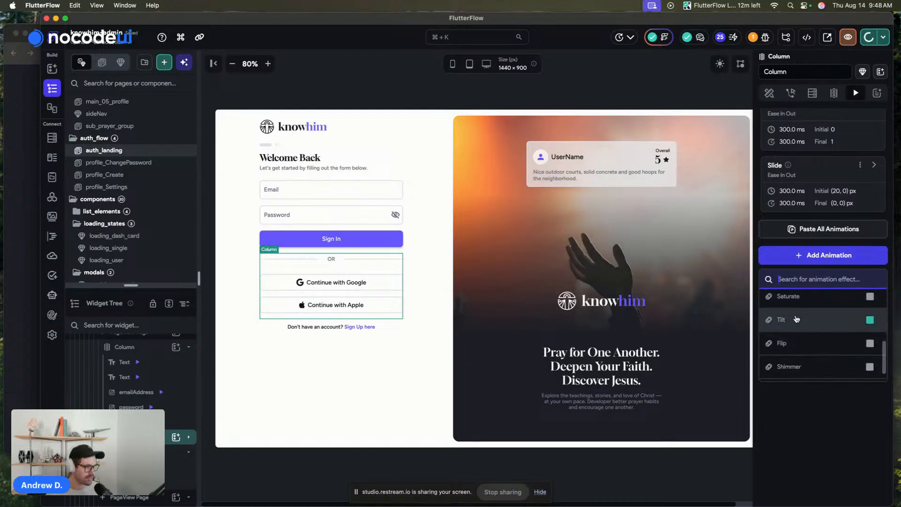
{"action": "left_click", "coordinate": [799, 319]}
{"action": "left_click", "coordinate": [857, 325]}
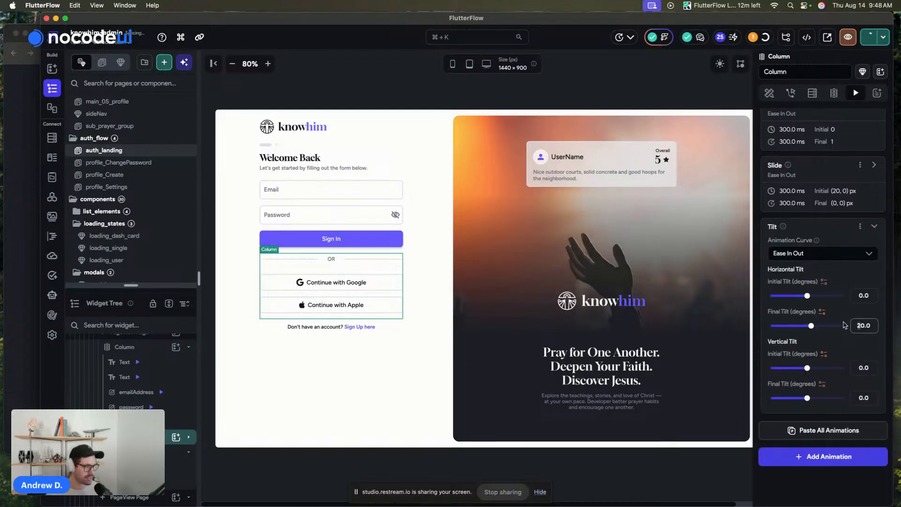
{"action": "key", "text": "ctrl+x"}
{"action": "left_click", "coordinate": [855, 295]}
{"action": "key", "text": "ctrl+v"}
Preview all page-load animations on auth_landing several times to check the sign-in form's staggered entrance.
{"action": "scroll", "coordinate": [855, 296], "scroll_direction": "up", "scroll_amount": 5}
{"action": "left_click", "coordinate": [853, 146]}
{"action": "left_click", "coordinate": [853, 146]}
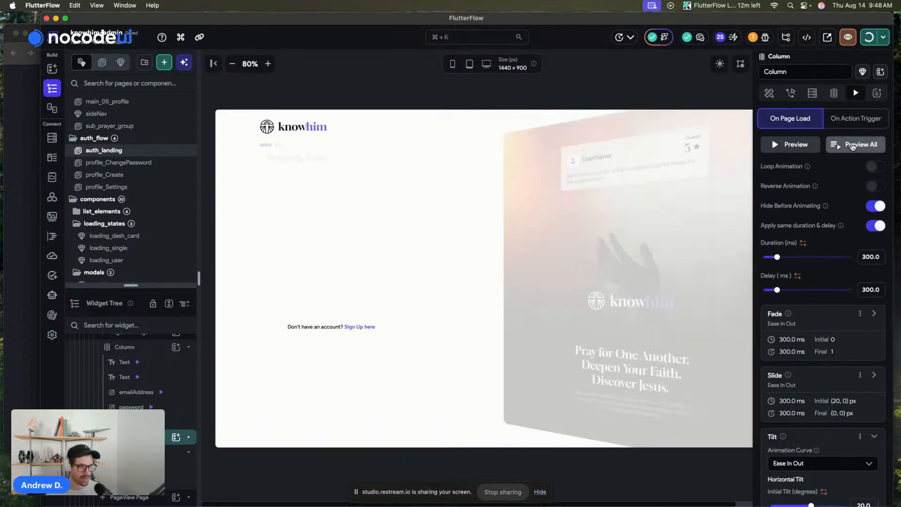
{"action": "left_click", "coordinate": [853, 146]}
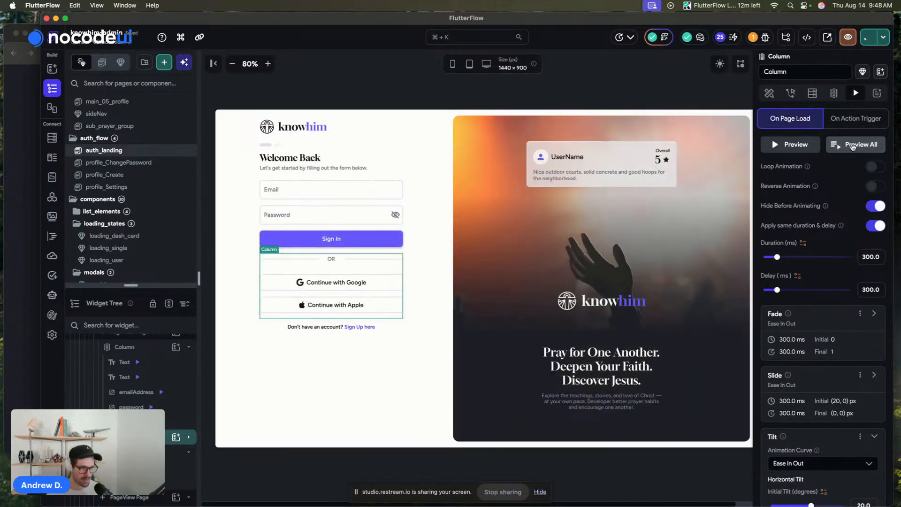
{"action": "left_click", "coordinate": [852, 145]}
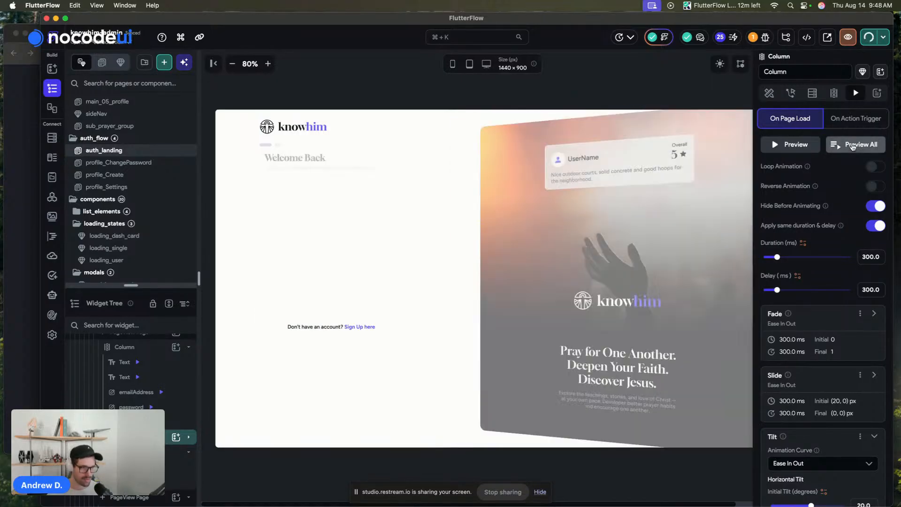
Paste the copied Fade and Slide animations onto the "Don't have an account? Sign Up here" rich text.
{"action": "left_click", "coordinate": [371, 327]}
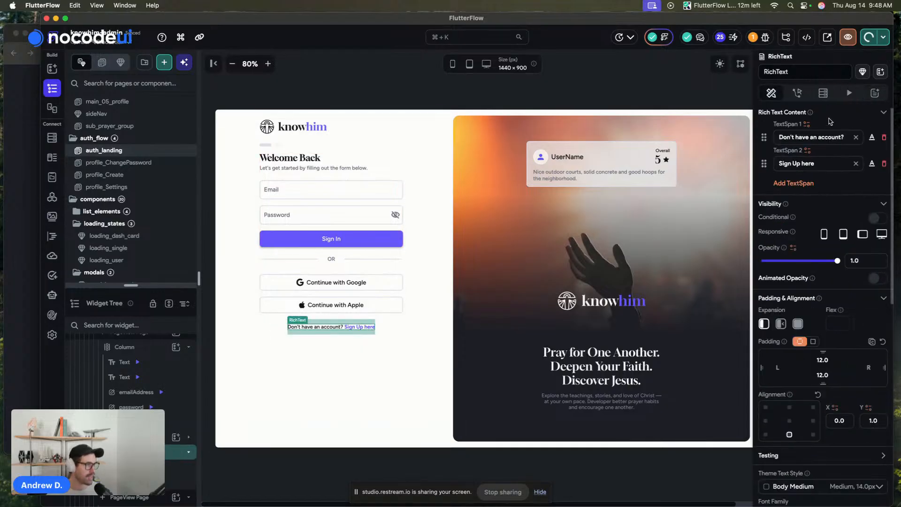
{"action": "left_click", "coordinate": [849, 92]}
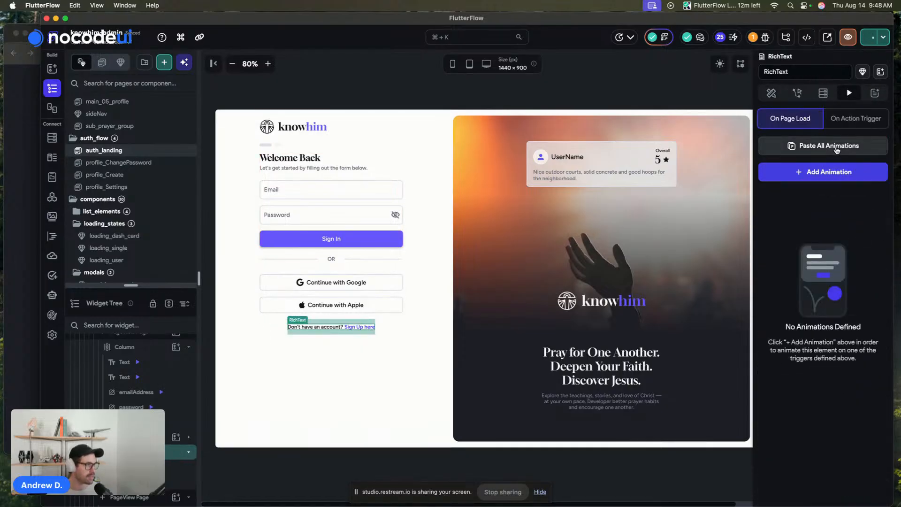
{"action": "left_click", "coordinate": [836, 148]}
Give the rich text's animations a shared 300 ms duration and 350 ms delay, with Hide Before Animating enabled.
{"action": "left_click", "coordinate": [875, 206]}
{"action": "left_click", "coordinate": [875, 226]}
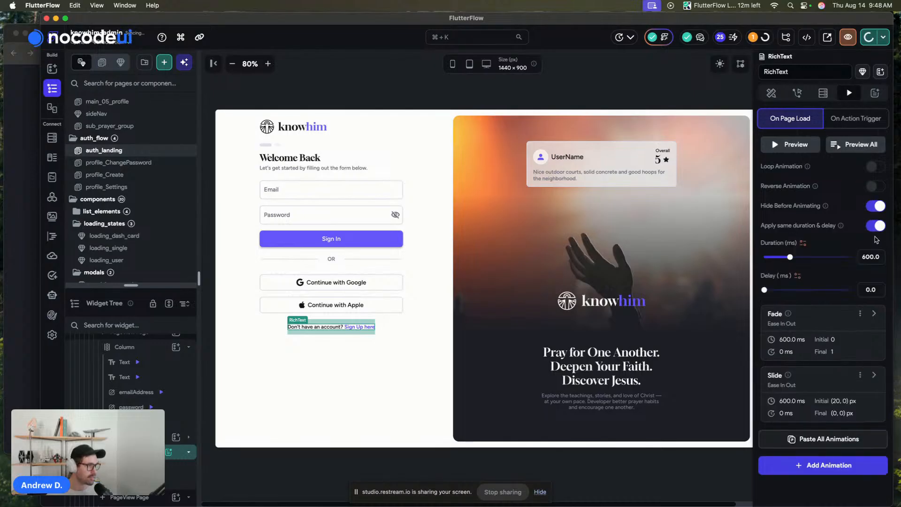
{"action": "type", "text": "300"}
{"action": "left_click", "coordinate": [861, 289]}
{"action": "type", "text": "360"}
{"action": "left_click", "coordinate": [868, 289]}
{"action": "key", "text": "BackSpace"}
{"action": "type", "text": "5"}
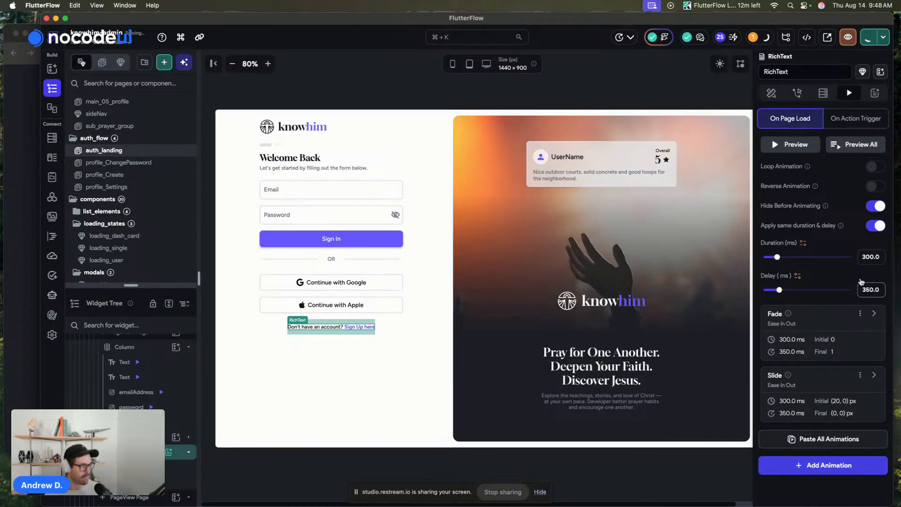
Set the shared animation delay of the gradient hero container to 400 ms.
{"action": "left_click", "coordinate": [474, 118]}
{"action": "left_click", "coordinate": [861, 291]}
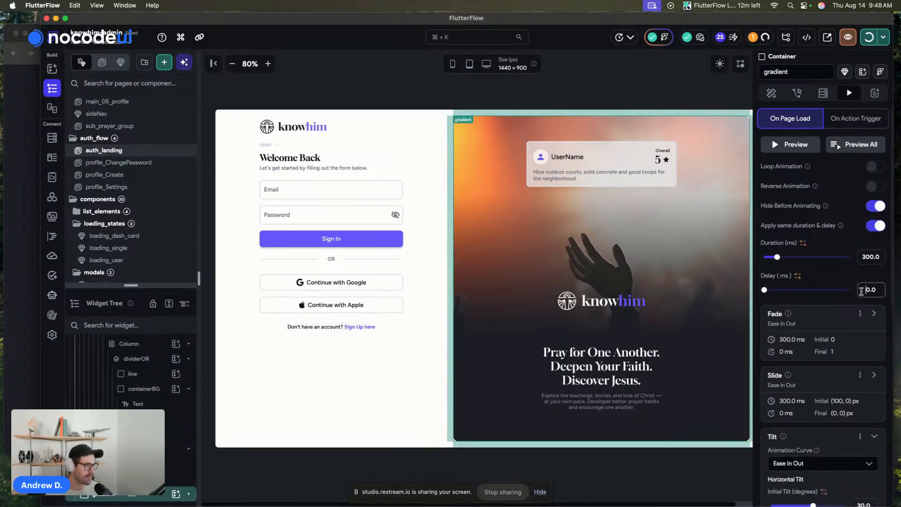
{"action": "type", "text": "40"}
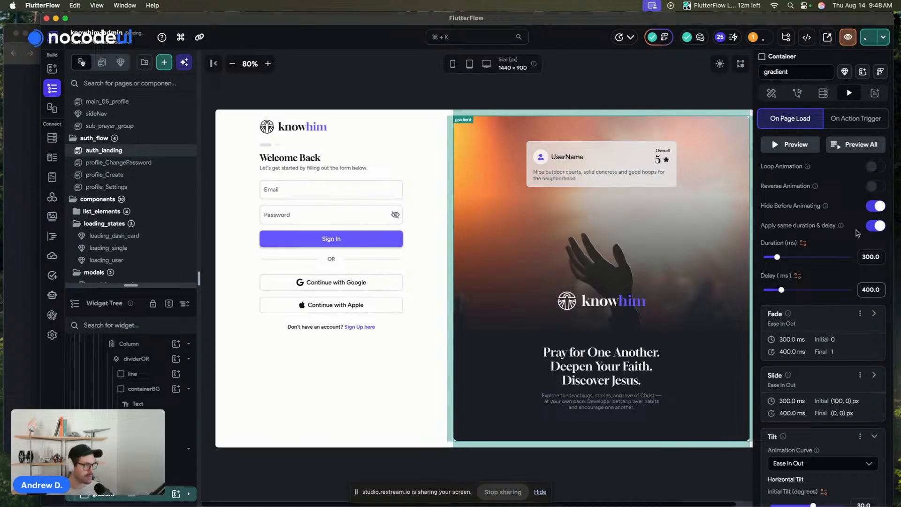
Replay all page-load animations to check the hero container's timing against the form, then deselect the container.
{"action": "left_click", "coordinate": [866, 146]}
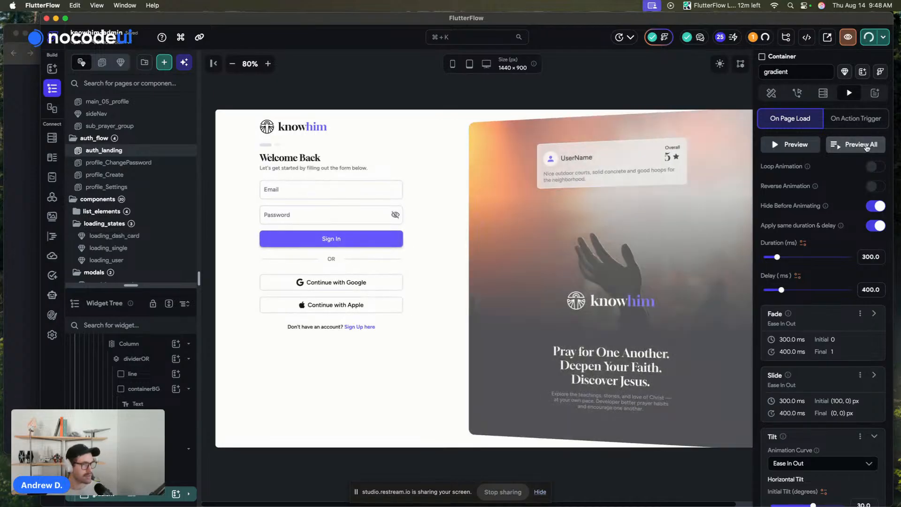
{"action": "left_click", "coordinate": [866, 146]}
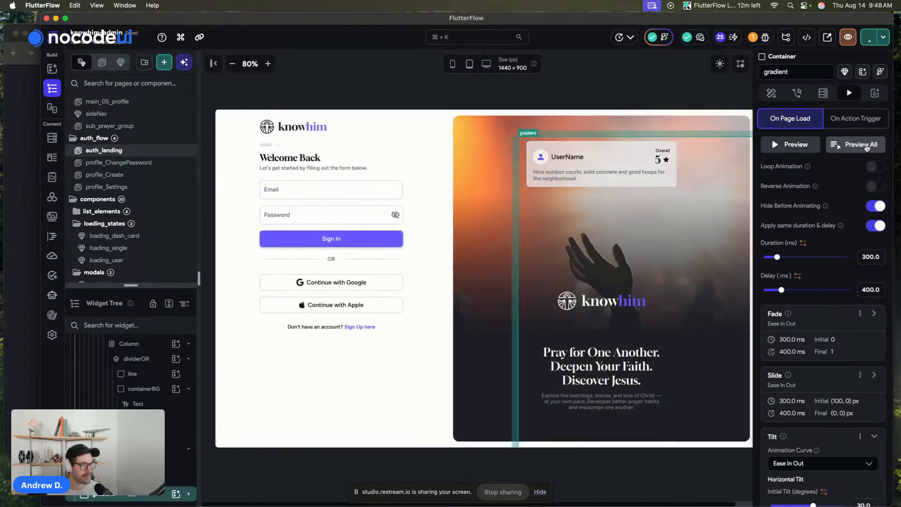
{"action": "left_click", "coordinate": [866, 146]}
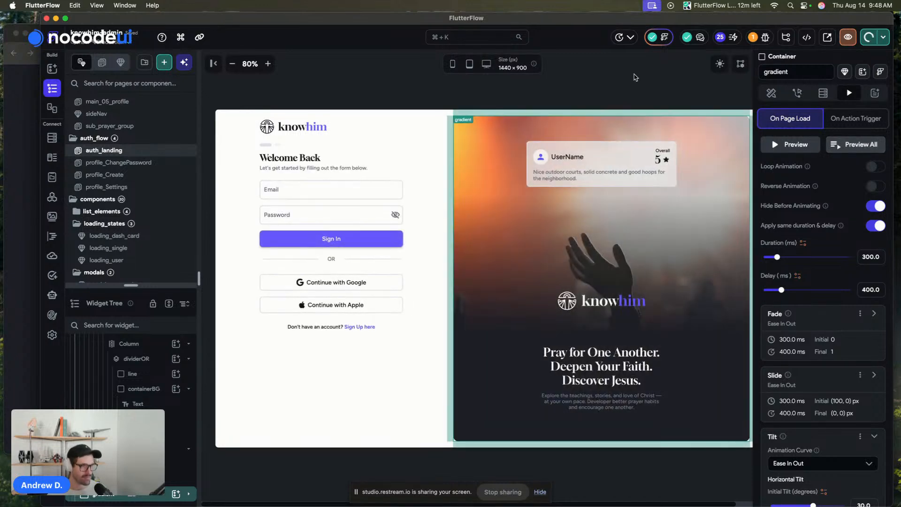
{"action": "left_click", "coordinate": [618, 76]}
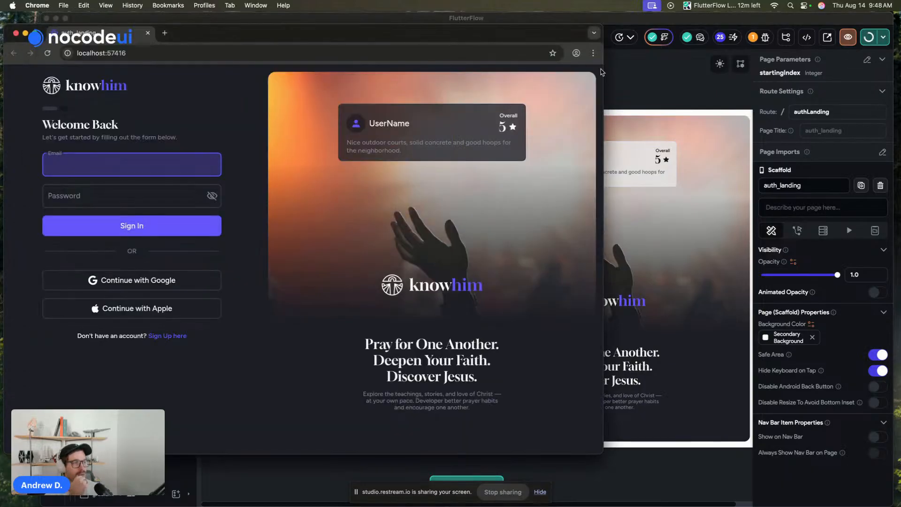
Hot reload the local Chrome run and switch to the Chrome window showing the app.
{"action": "left_click", "coordinate": [602, 72]}
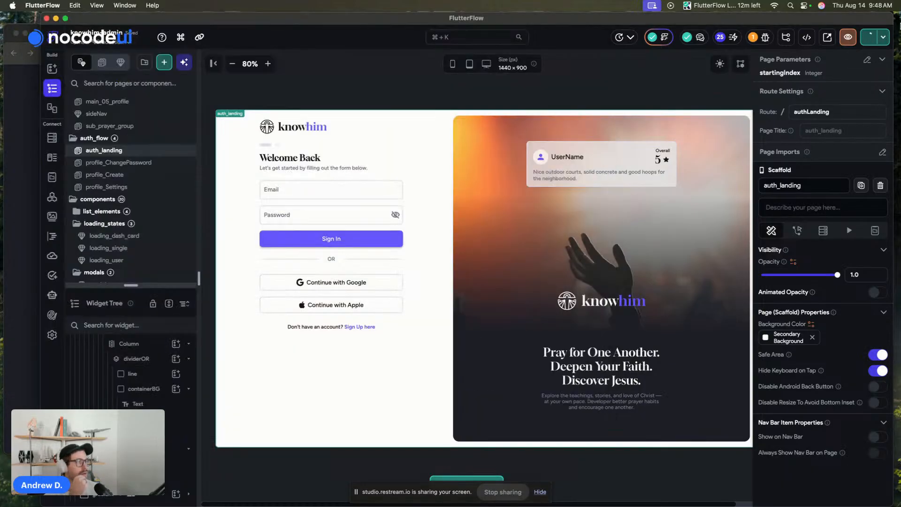
{"action": "left_click", "coordinate": [872, 40]}
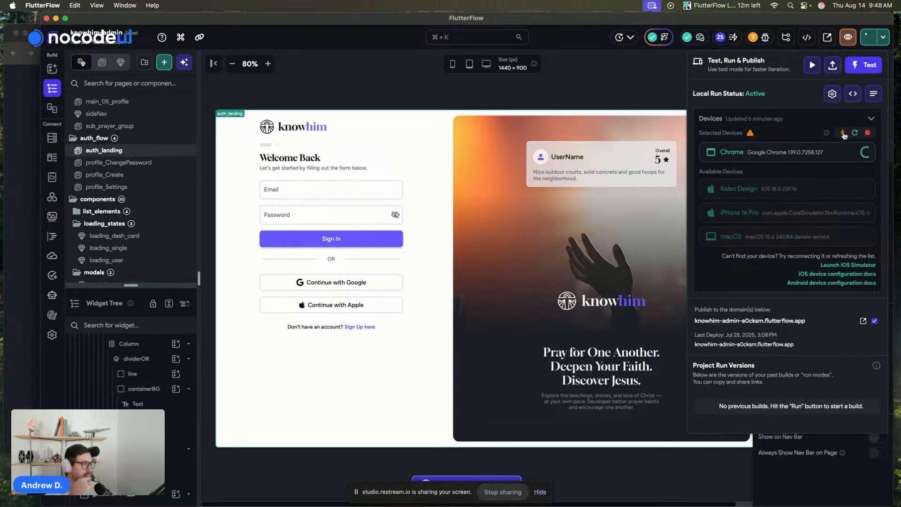
{"action": "left_click", "coordinate": [505, 89]}
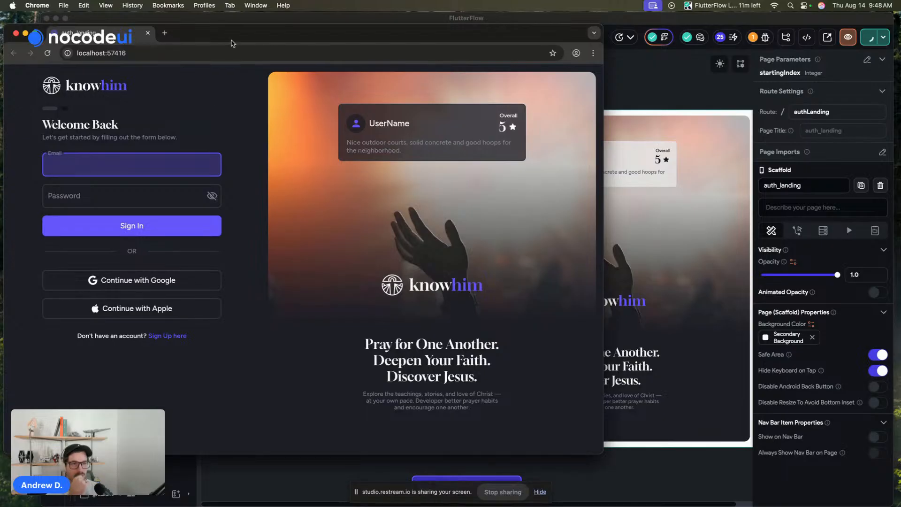
{"action": "left_click_drag", "start_coordinate": [230, 33], "coordinate": [237, 32]}
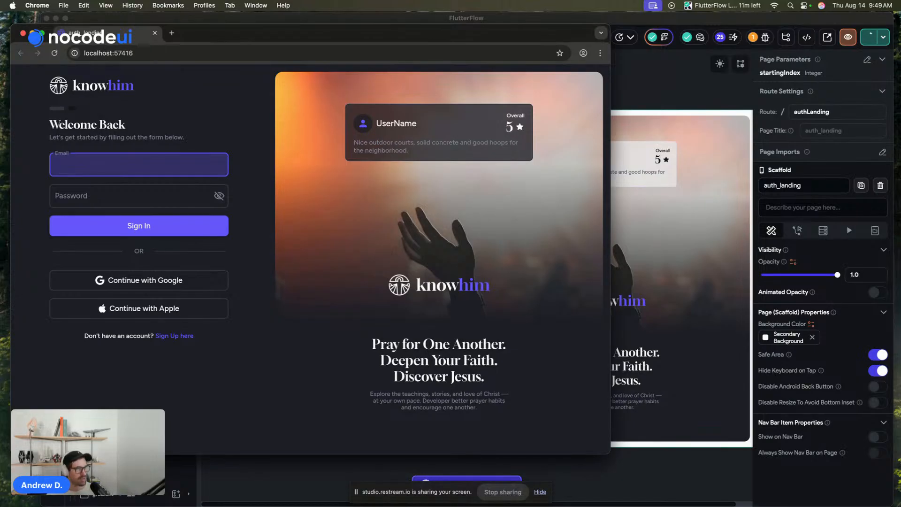
Switch back to FlutterFlow and restart the app on the local Chrome device.
{"action": "left_click", "coordinate": [749, 66]}
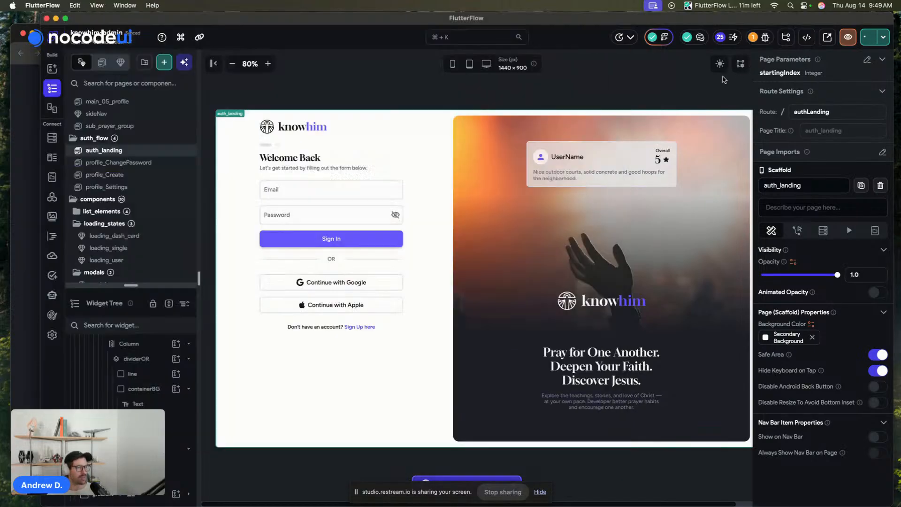
{"action": "left_click", "coordinate": [884, 39]}
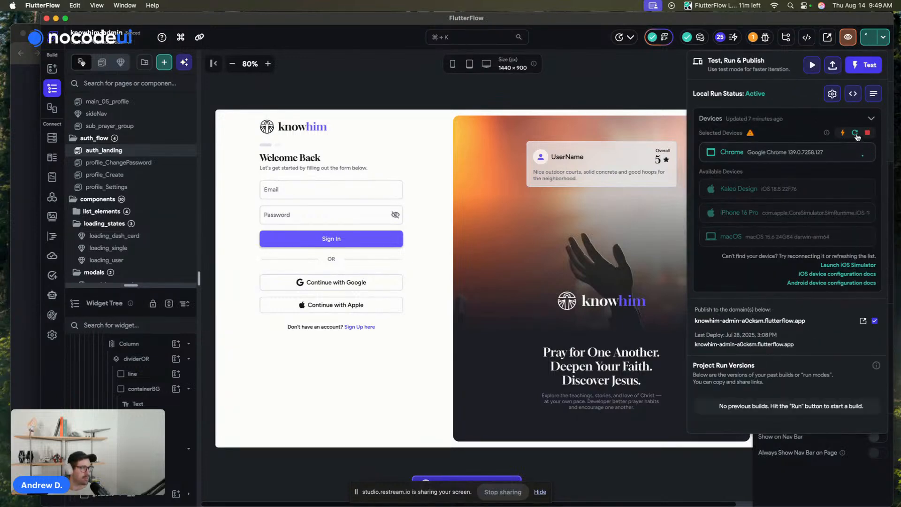
{"action": "left_click", "coordinate": [554, 91]}
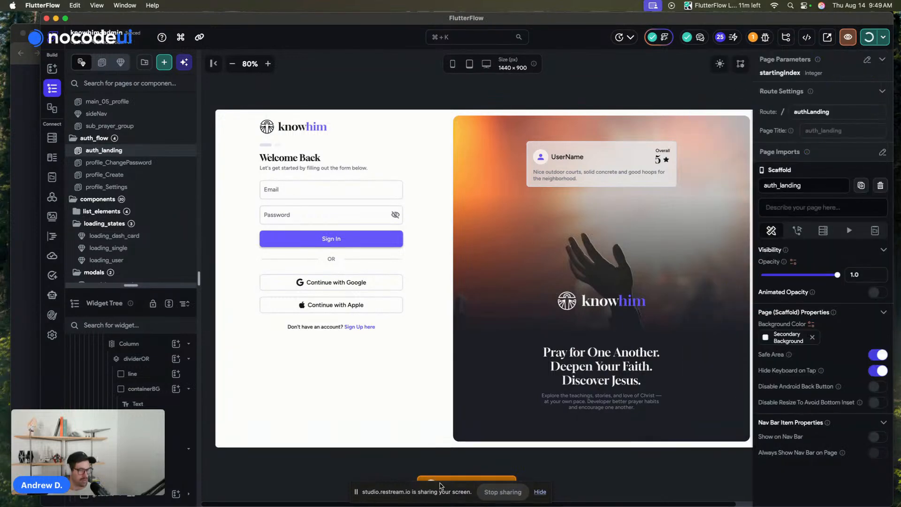
{"action": "left_click", "coordinate": [441, 490]}
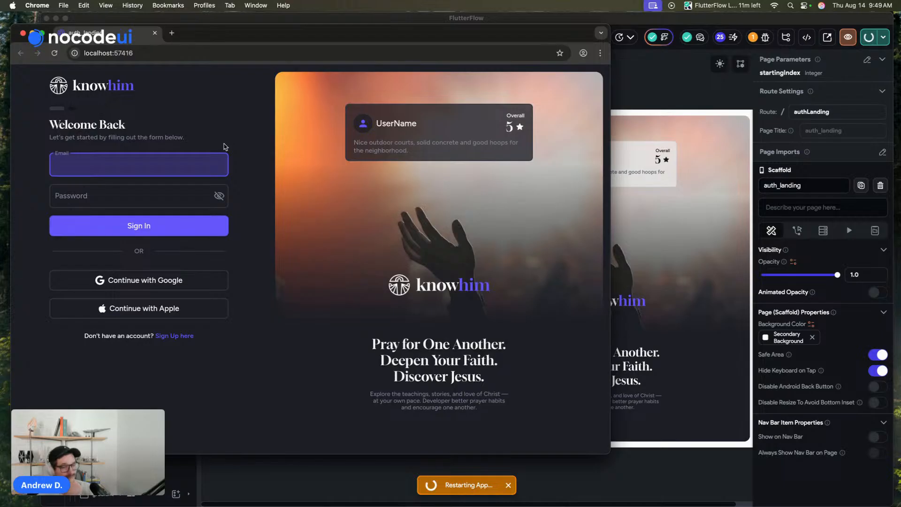
Try the Sign Up here link in the locally running app, then return to the FlutterFlow editor.
{"action": "left_click", "coordinate": [220, 339]}
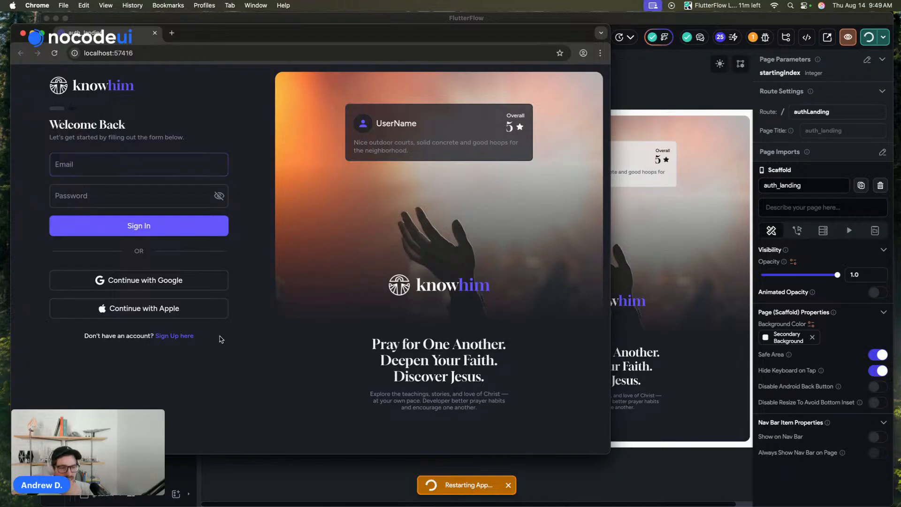
{"action": "left_click", "coordinate": [171, 336]}
{"action": "left_click", "coordinate": [171, 338]}
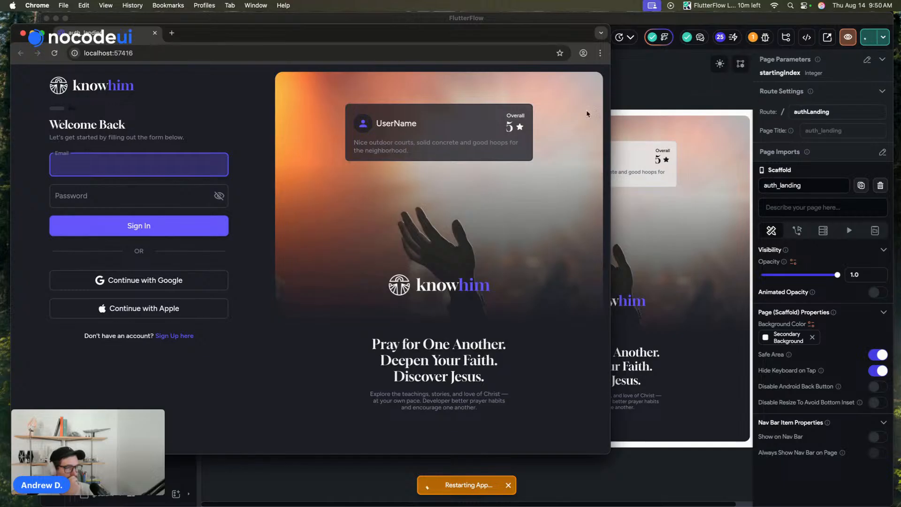
{"action": "left_click", "coordinate": [411, 235]}
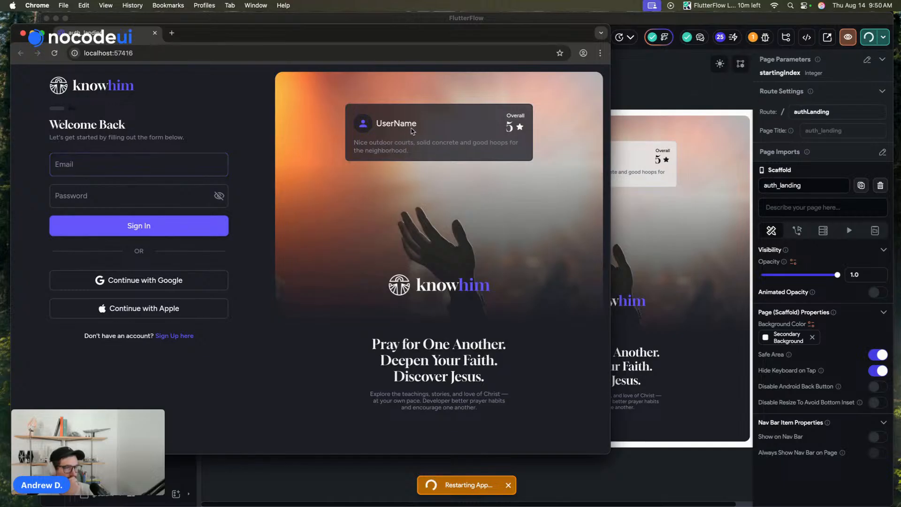
{"action": "left_click", "coordinate": [644, 112]}
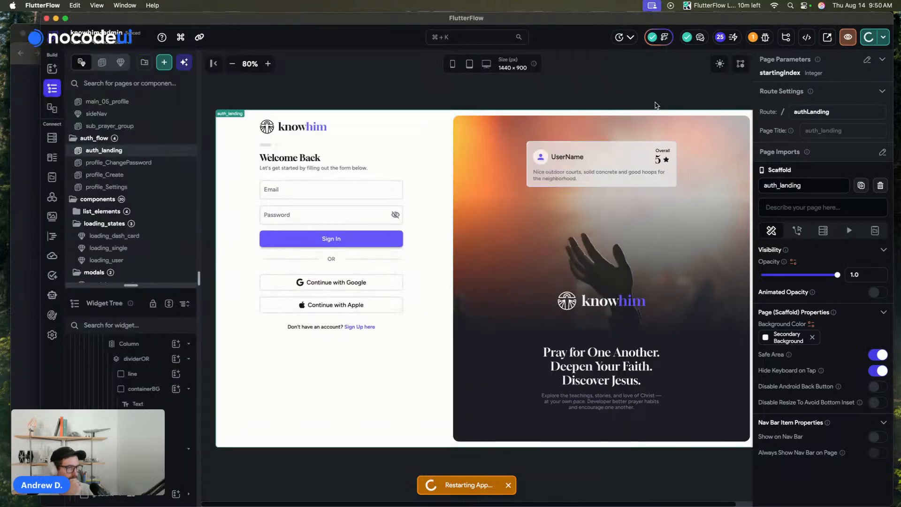
Hide the rating container over the hero image on desktop, deselect it, and toggle the canvas theme to compare light and dark modes.
{"action": "left_click", "coordinate": [674, 148]}
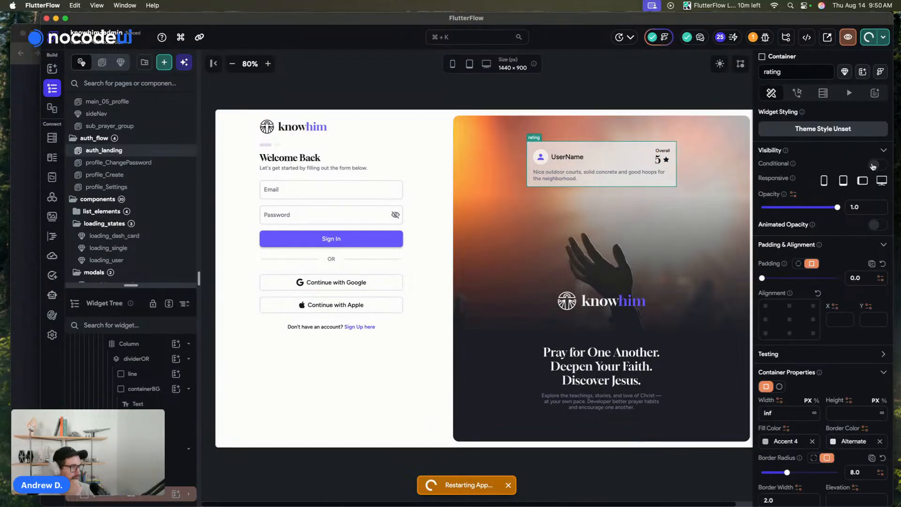
{"action": "left_click", "coordinate": [881, 180]}
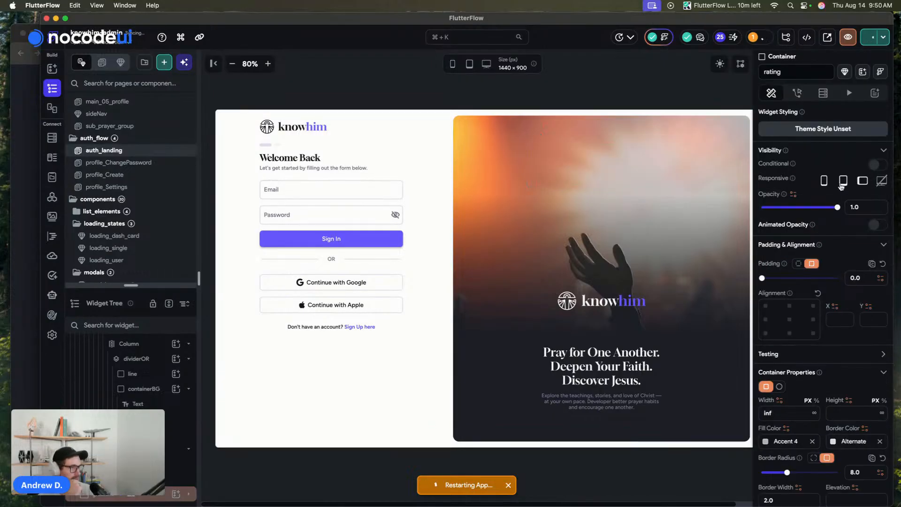
{"action": "left_click", "coordinate": [631, 61]}
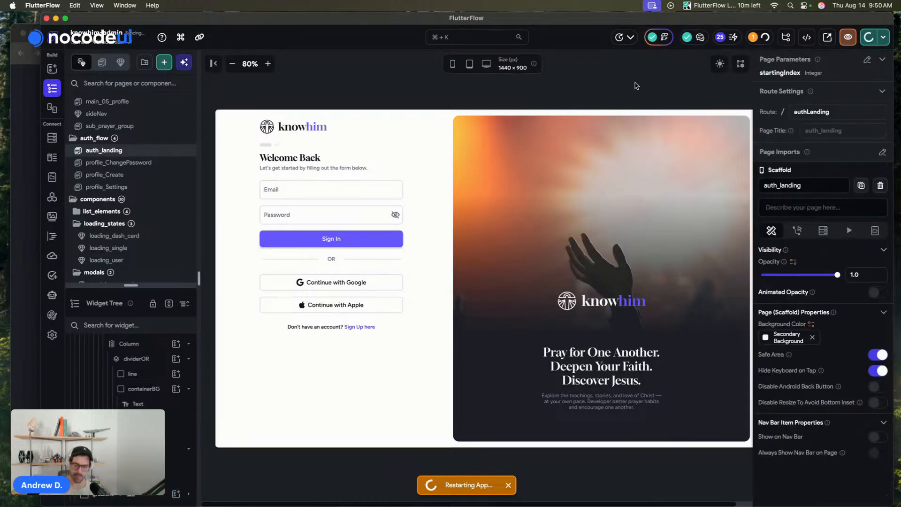
{"action": "left_click", "coordinate": [719, 63]}
{"action": "left_click", "coordinate": [720, 64]}
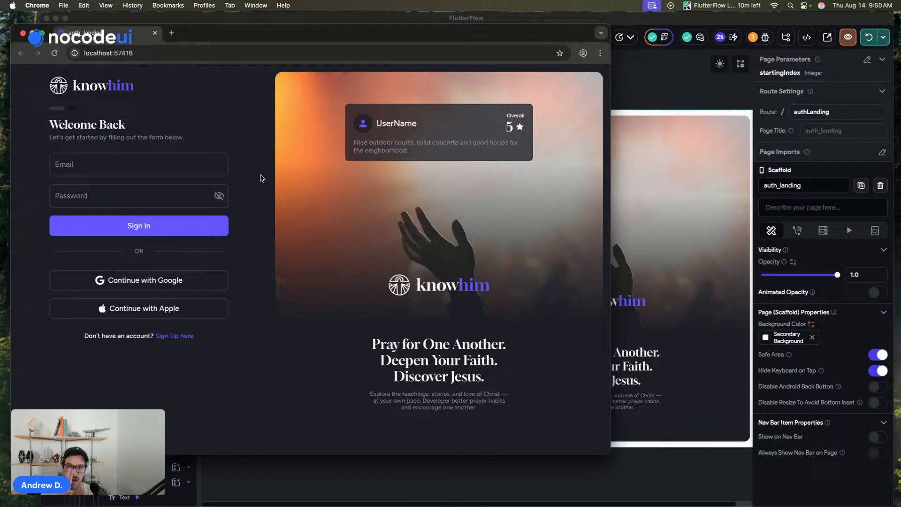
Reload the auth_landing page in the local Chrome window to check its load animations.
{"action": "left_click_drag", "start_coordinate": [274, 34], "coordinate": [277, 44]}
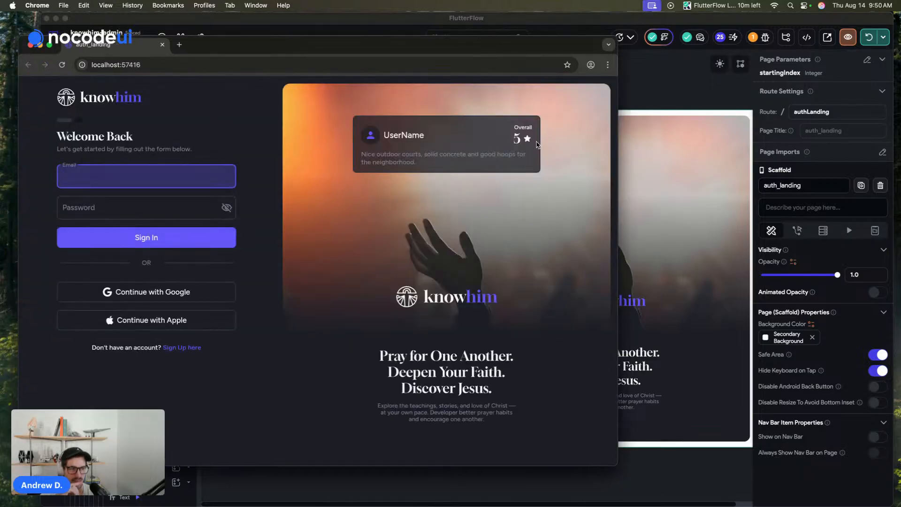
{"action": "left_click", "coordinate": [62, 64]}
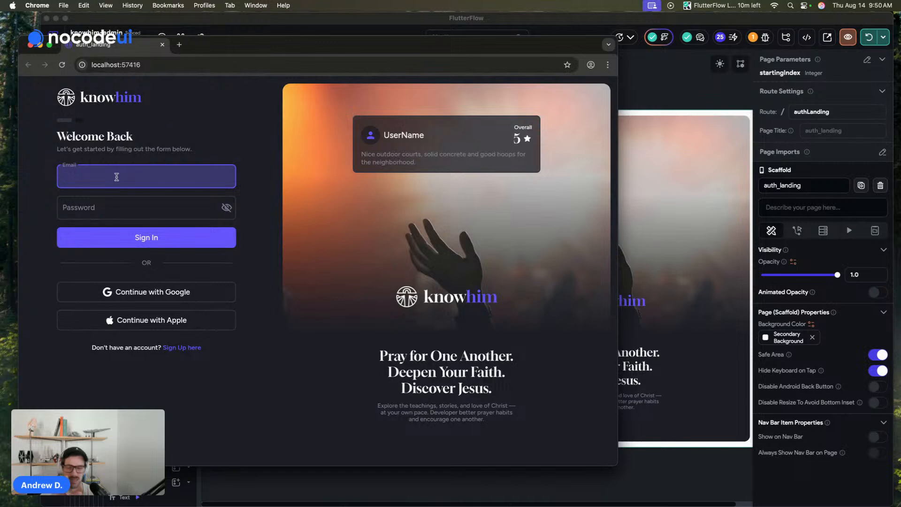
{"action": "key", "text": "super+w"}
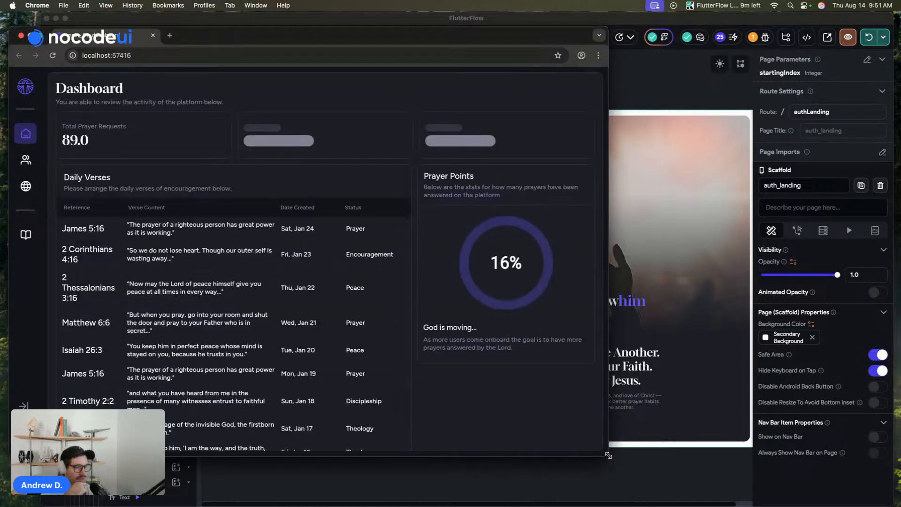
Enlarge the Chrome window and examine the running dashboard's stat cards, Daily Verses list and Prayer Points chart.
{"action": "left_click_drag", "start_coordinate": [608, 455], "coordinate": [673, 470]}
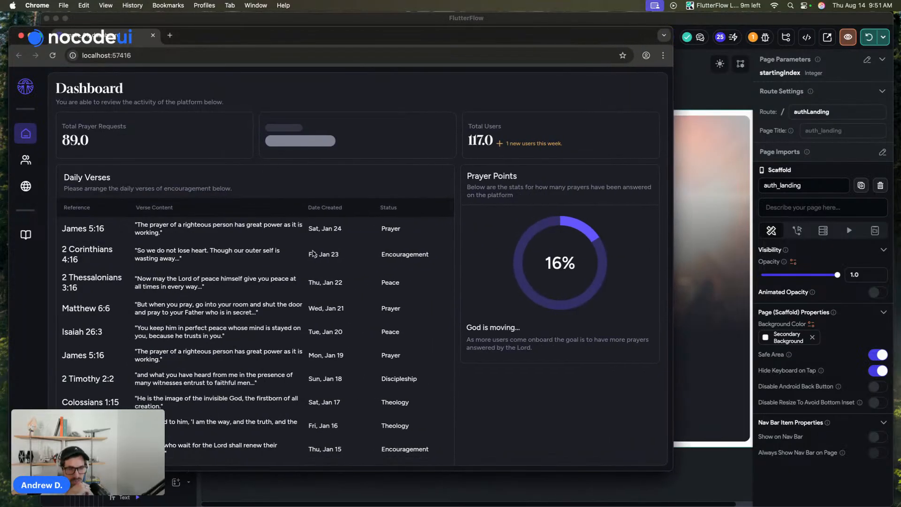
{"action": "scroll", "coordinate": [169, 188], "scroll_direction": "down", "scroll_amount": 3}
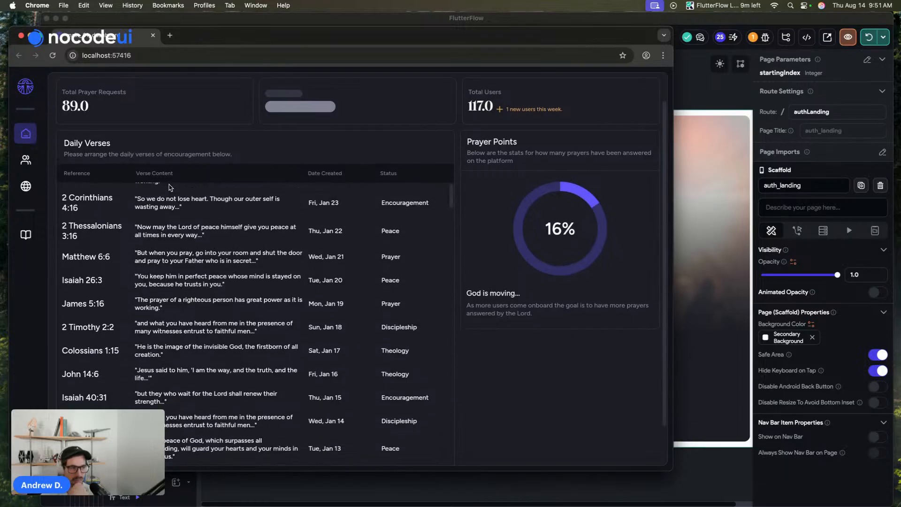
{"action": "scroll", "coordinate": [169, 187], "scroll_direction": "up", "scroll_amount": 5}
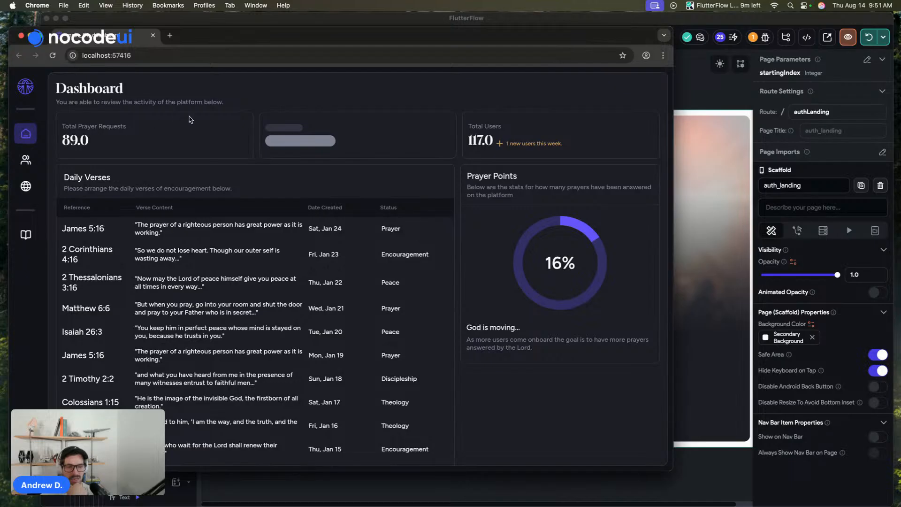
{"action": "left_click_drag", "start_coordinate": [211, 41], "coordinate": [211, 32]}
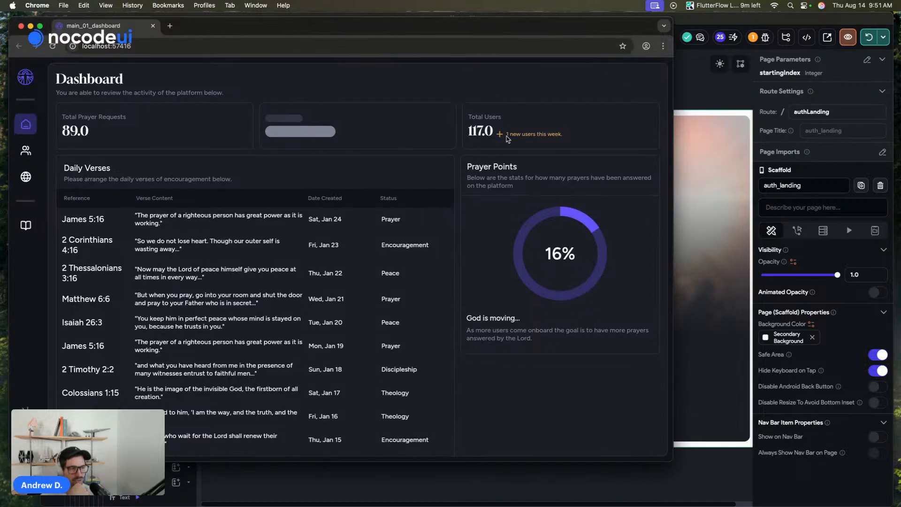
{"action": "scroll", "coordinate": [540, 263], "scroll_direction": "down", "scroll_amount": 3}
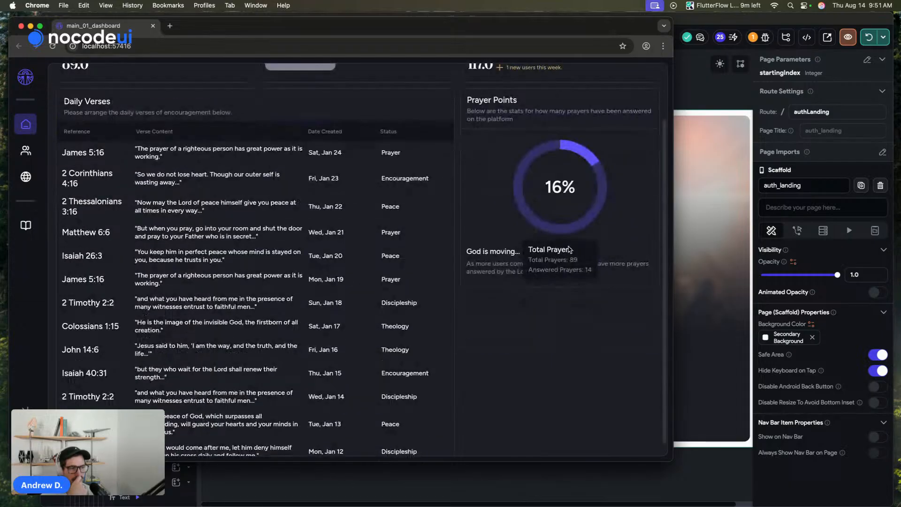
{"action": "mouse_move", "coordinate": [568, 245]}
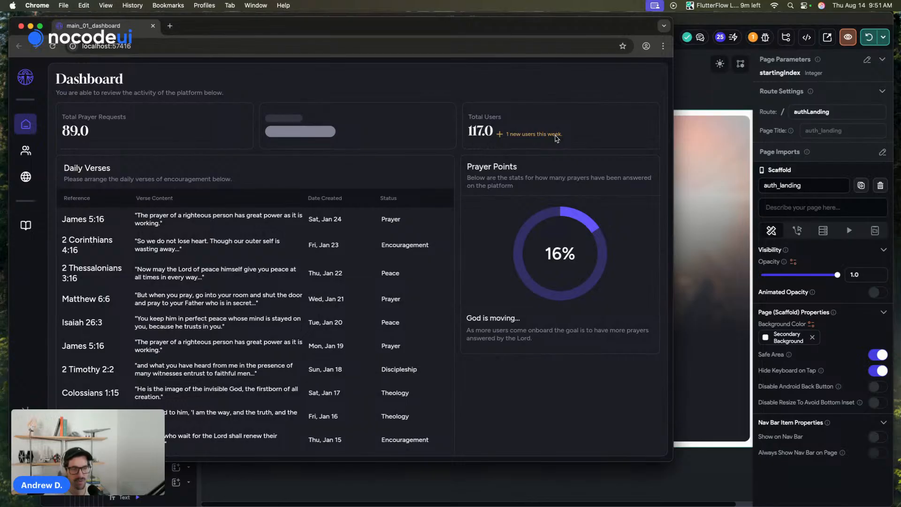
{"action": "scroll", "coordinate": [171, 236], "scroll_direction": "down", "scroll_amount": 10}
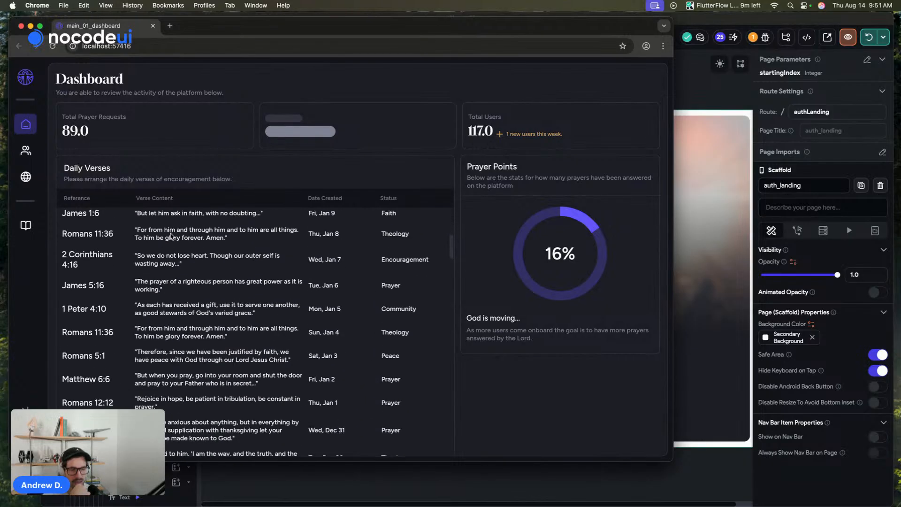
{"action": "scroll", "coordinate": [171, 236], "scroll_direction": "down", "scroll_amount": 10}
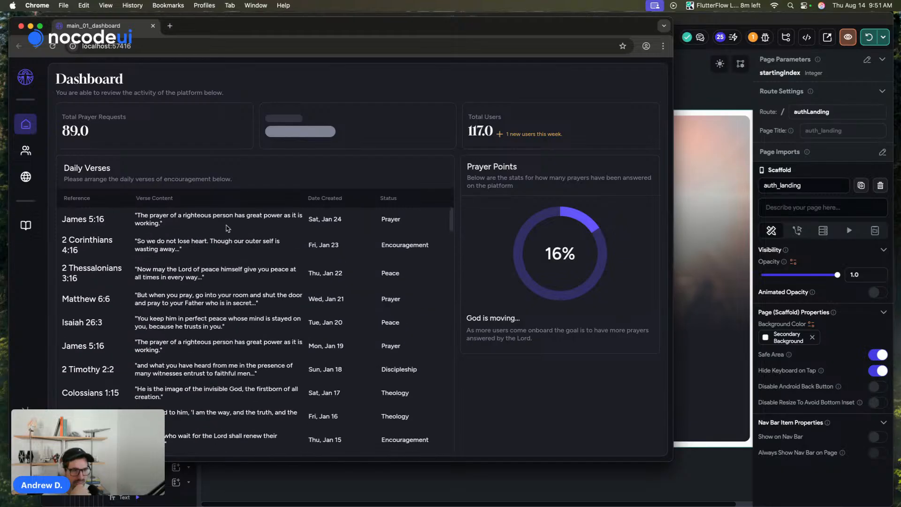
{"action": "scroll", "coordinate": [296, 230], "scroll_direction": "up", "scroll_amount": 20}
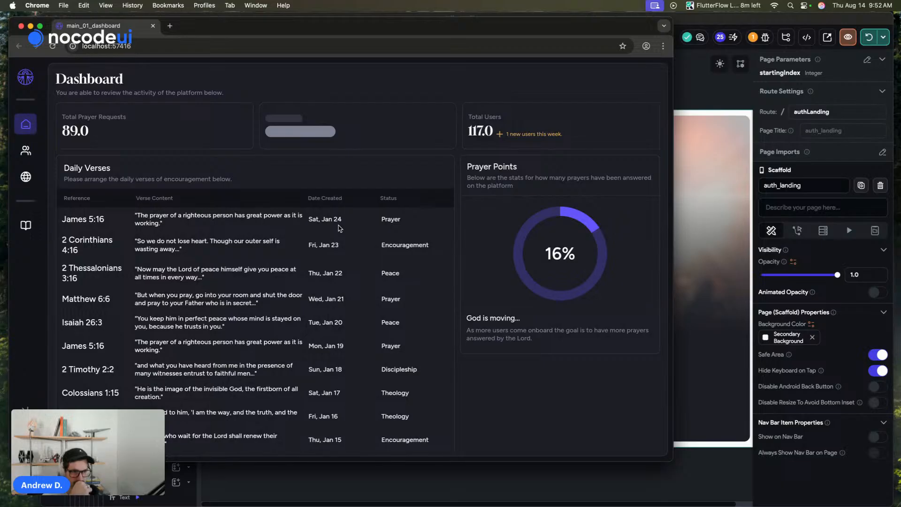
{"action": "scroll", "coordinate": [340, 229], "scroll_direction": "down", "scroll_amount": 1}
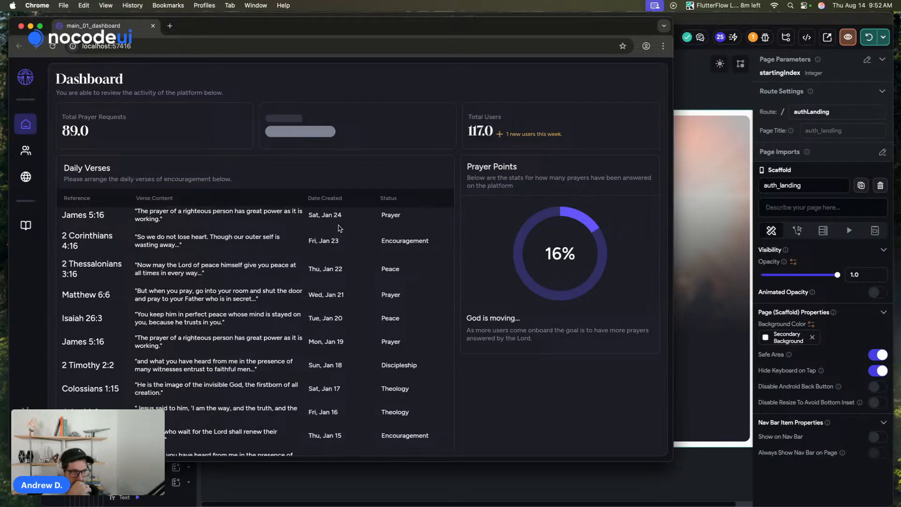
Widen the Chrome window to nearly full screen and check the Daily Verses table and the Prayer Points chart's tooltip.
{"action": "left_click_drag", "start_coordinate": [670, 459], "coordinate": [863, 491]}
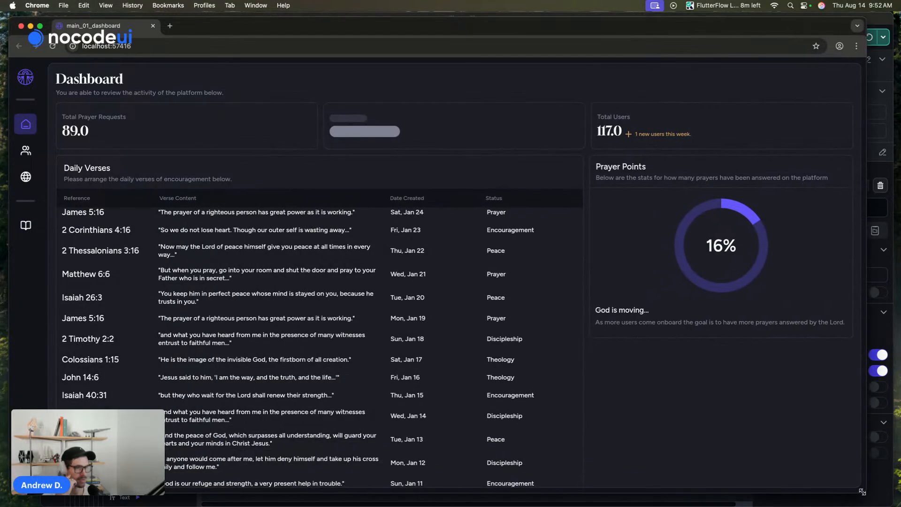
{"action": "scroll", "coordinate": [319, 290], "scroll_direction": "up", "scroll_amount": 1}
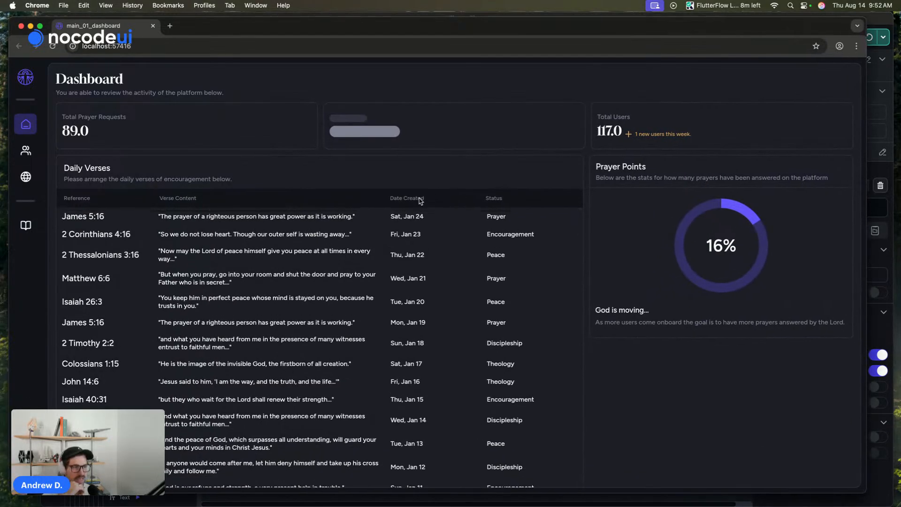
{"action": "scroll", "coordinate": [439, 332], "scroll_direction": "down", "scroll_amount": 10}
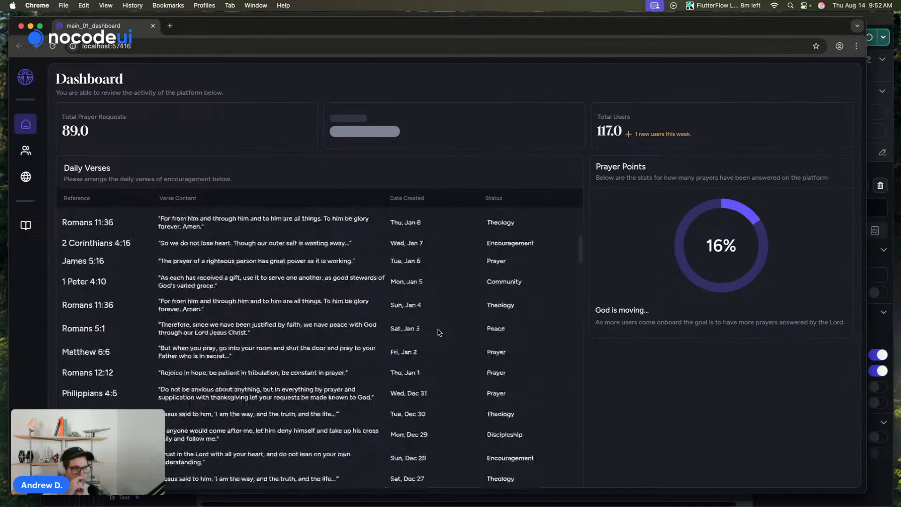
{"action": "scroll", "coordinate": [439, 332], "scroll_direction": "up", "scroll_amount": 10}
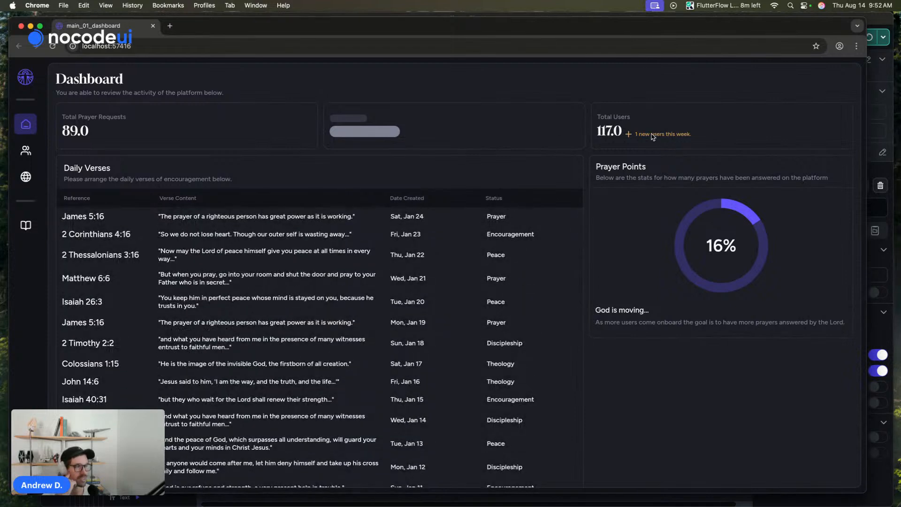
{"action": "mouse_move", "coordinate": [742, 277]}
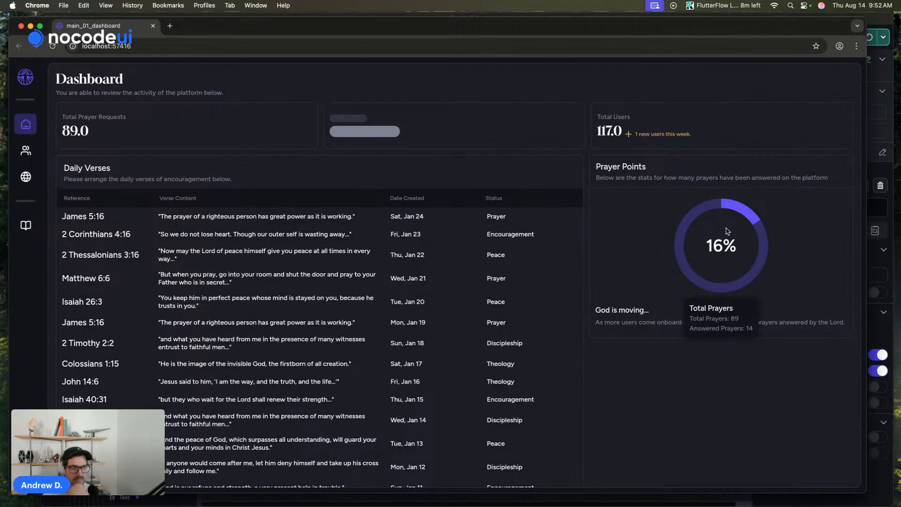
{"action": "mouse_move", "coordinate": [743, 230]}
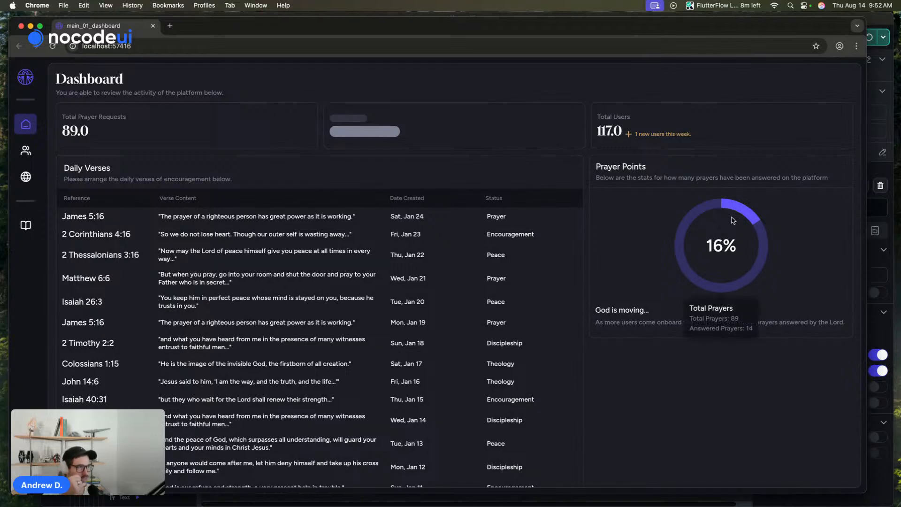
Narrow the Chrome window slightly, switch back to FlutterFlow and open the main_01_dashboard page.
{"action": "left_click_drag", "start_coordinate": [866, 113], "coordinate": [834, 121]}
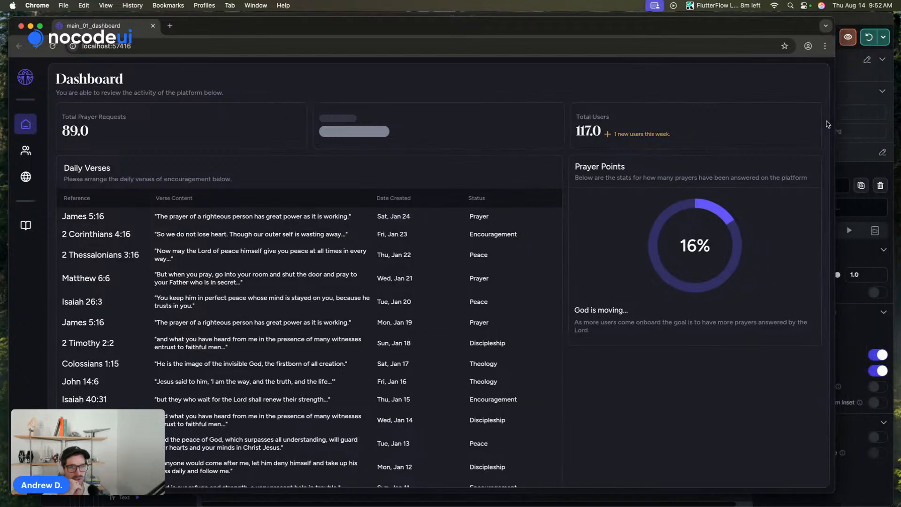
{"action": "left_click", "coordinate": [840, 123]}
{"action": "scroll", "coordinate": [171, 161], "scroll_direction": "down", "scroll_amount": 1}
{"action": "scroll", "coordinate": [171, 161], "scroll_direction": "up", "scroll_amount": 5}
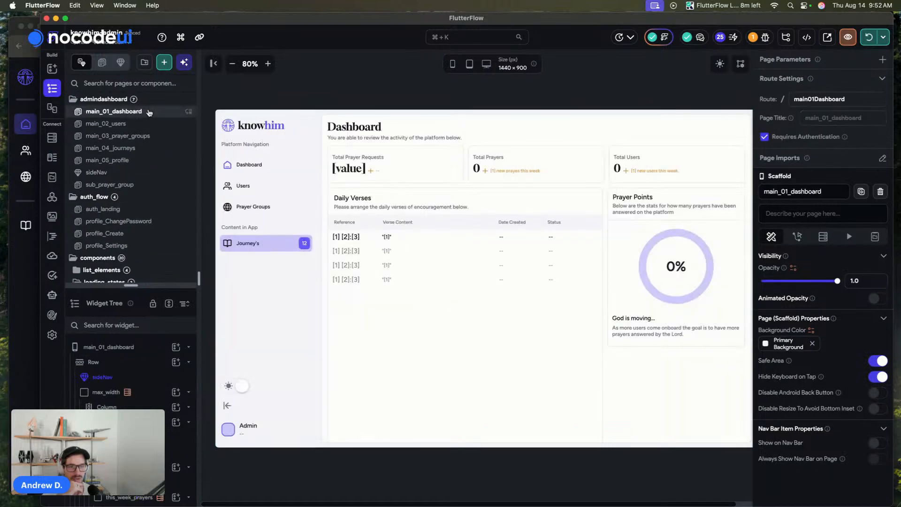
{"action": "left_click", "coordinate": [150, 112]}
Review the backend query settings of the all_users container around the Total Users card, then close them.
{"action": "left_click", "coordinate": [644, 169]}
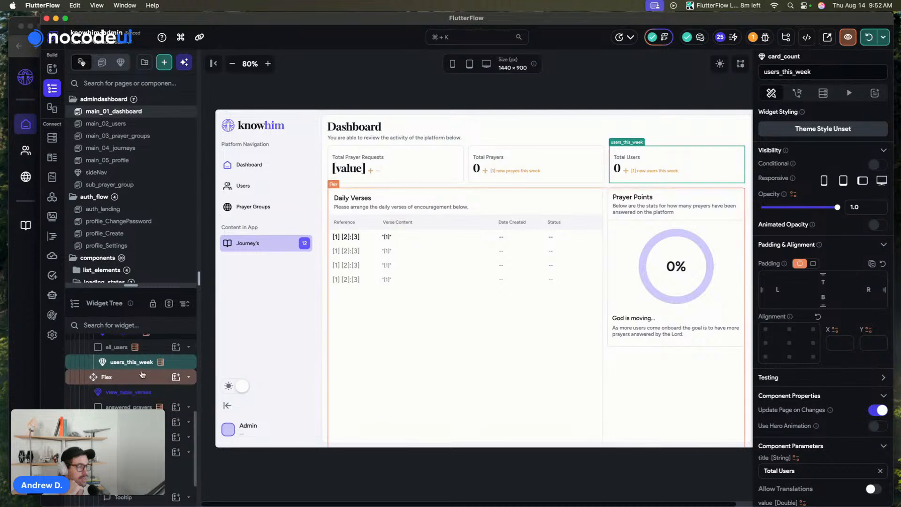
{"action": "left_click", "coordinate": [149, 349]}
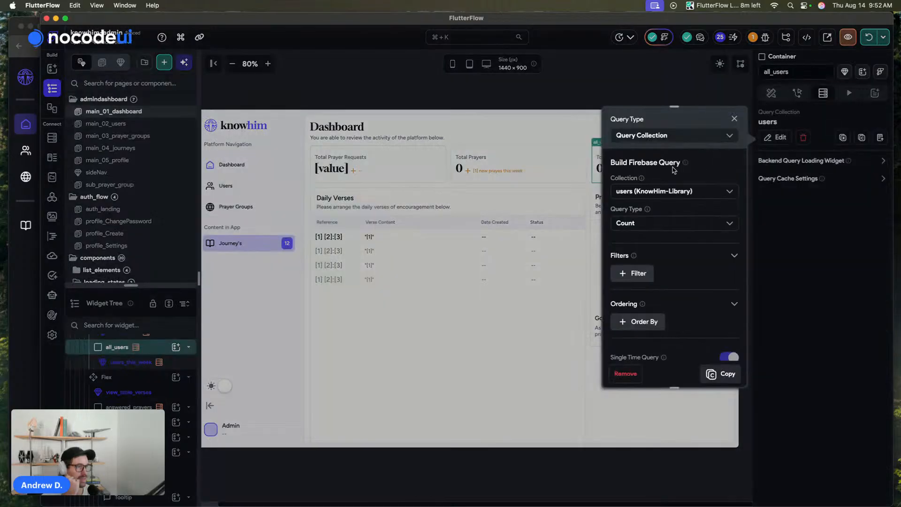
{"action": "scroll", "coordinate": [668, 171], "scroll_direction": "down", "scroll_amount": 1}
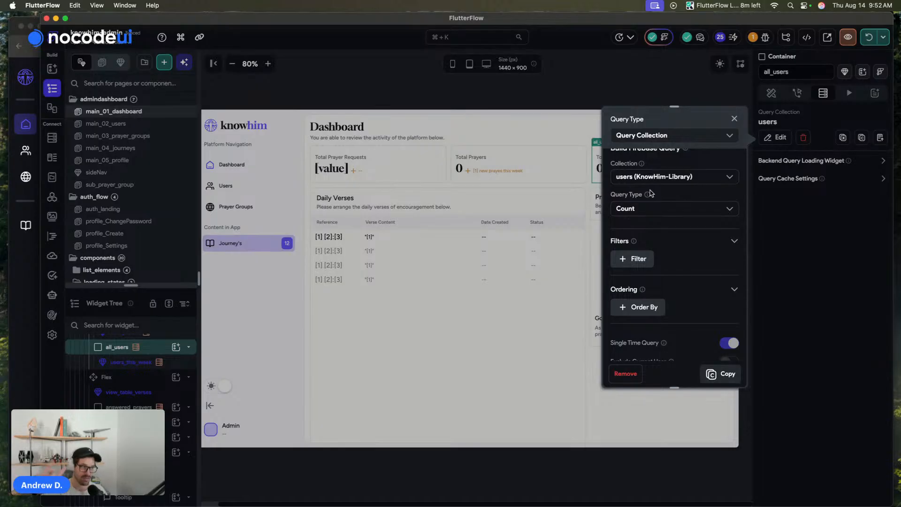
{"action": "scroll", "coordinate": [660, 202], "scroll_direction": "down", "scroll_amount": 1}
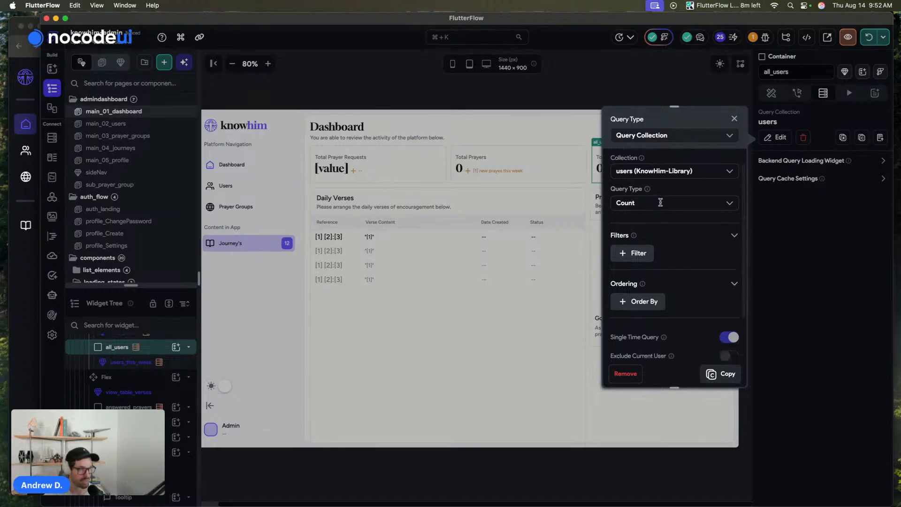
{"action": "scroll", "coordinate": [660, 202], "scroll_direction": "down", "scroll_amount": 5}
{"action": "scroll", "coordinate": [662, 205], "scroll_direction": "up", "scroll_amount": 6}
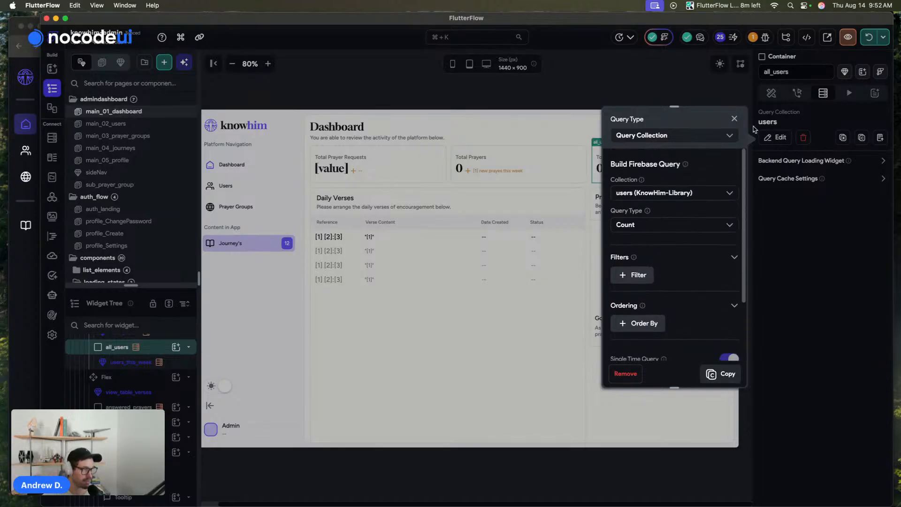
{"action": "left_click", "coordinate": [735, 118]}
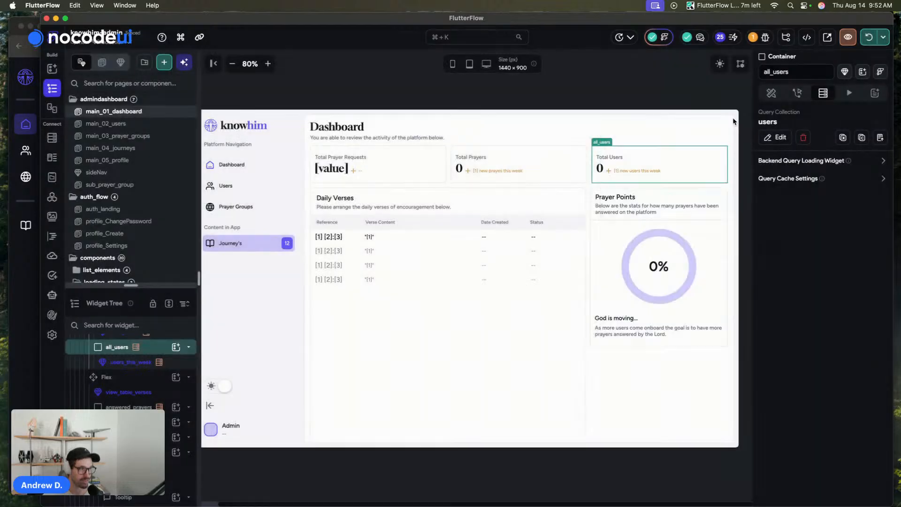
Open the users_this_week card's backend query and inspect the conditions of Filter 1.
{"action": "left_click", "coordinate": [630, 167]}
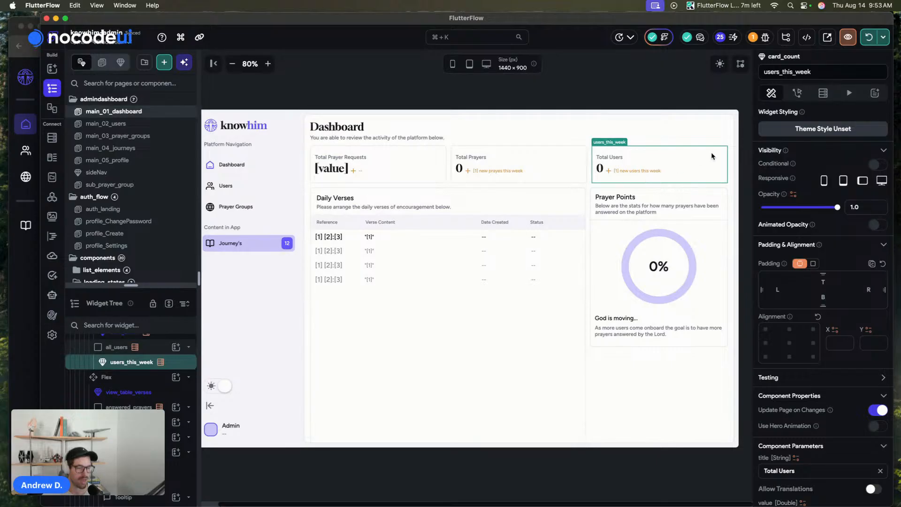
{"action": "left_click", "coordinate": [822, 94]}
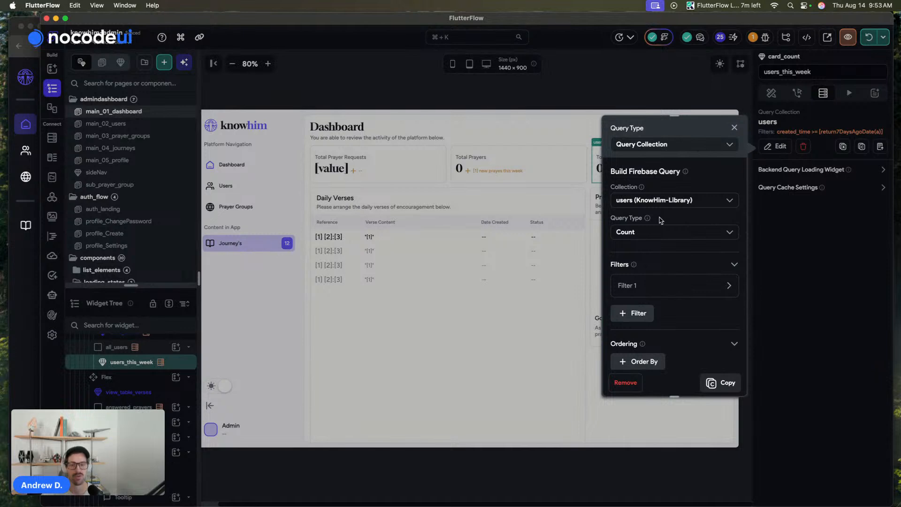
{"action": "scroll", "coordinate": [661, 220], "scroll_direction": "down", "scroll_amount": 5}
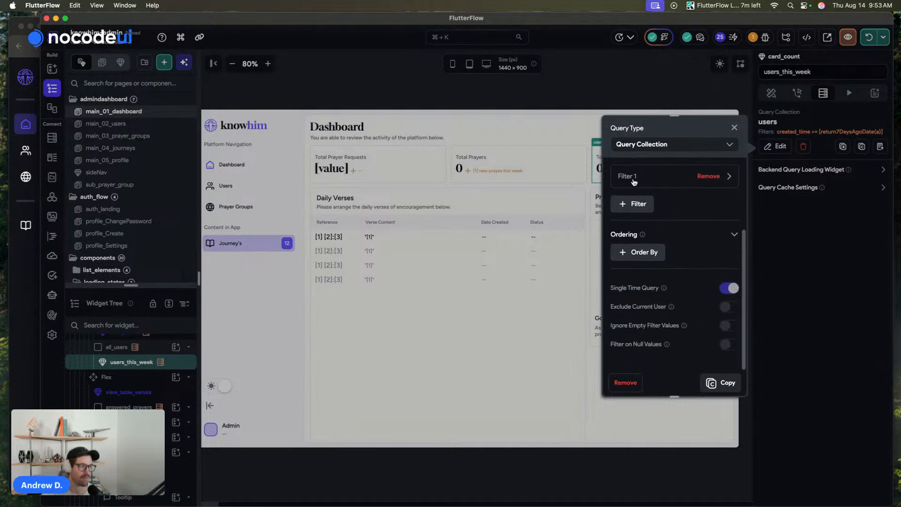
{"action": "left_click", "coordinate": [651, 179]}
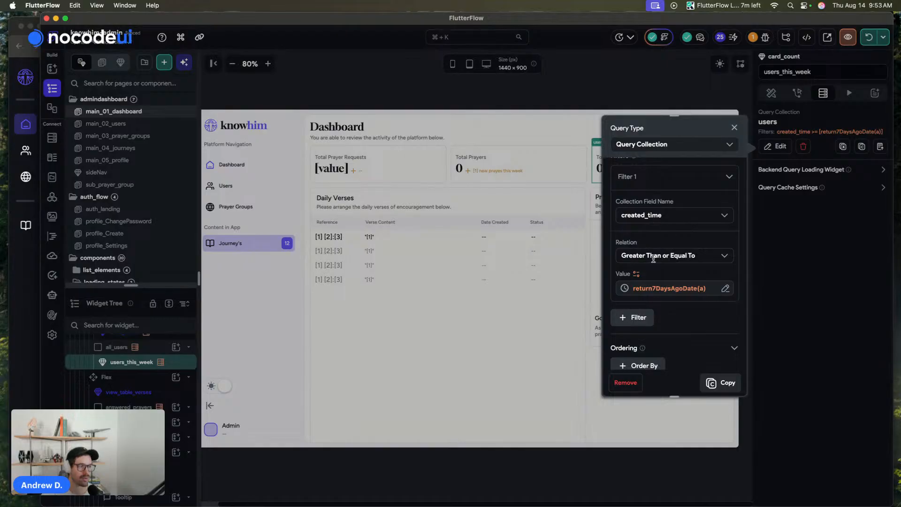
Inspect the return7DaysAgoDate function and its currentDate argument in Filter 1's value, then close the query without changes.
{"action": "left_click", "coordinate": [665, 289]}
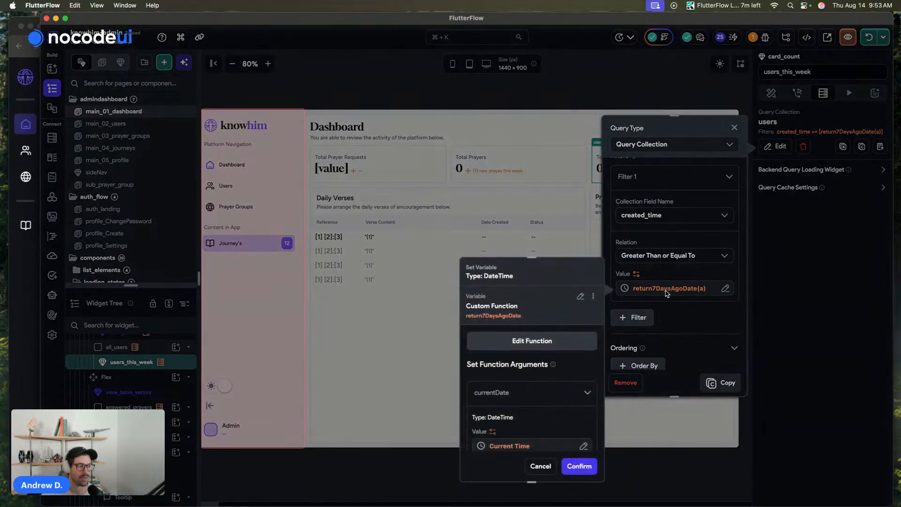
{"action": "scroll", "coordinate": [558, 375], "scroll_direction": "down", "scroll_amount": 2}
{"action": "scroll", "coordinate": [561, 378], "scroll_direction": "up", "scroll_amount": 2}
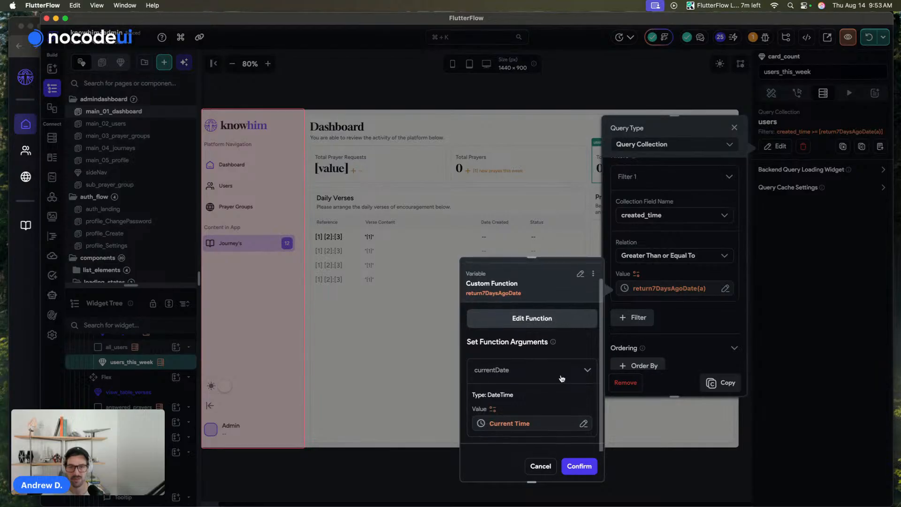
{"action": "scroll", "coordinate": [561, 377], "scroll_direction": "down", "scroll_amount": 2}
{"action": "scroll", "coordinate": [561, 377], "scroll_direction": "up", "scroll_amount": 2}
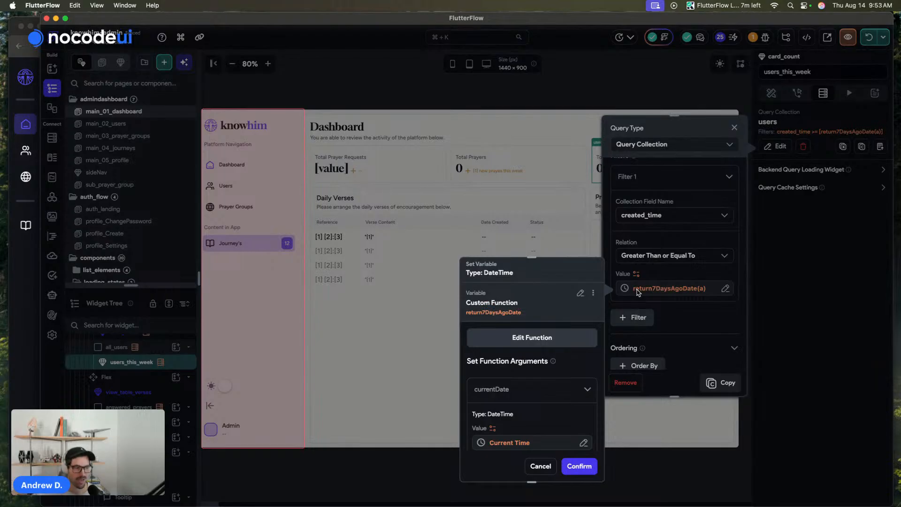
{"action": "left_click", "coordinate": [539, 466]}
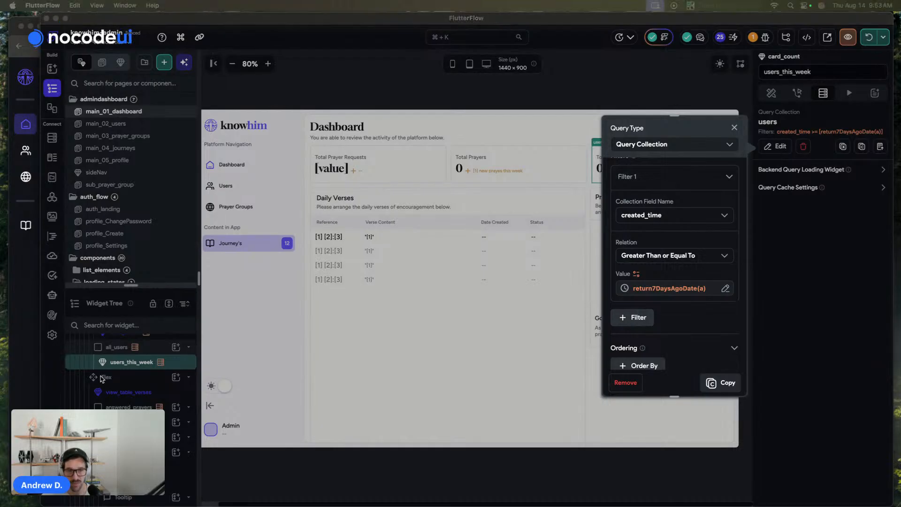
{"action": "left_click", "coordinate": [64, 211]}
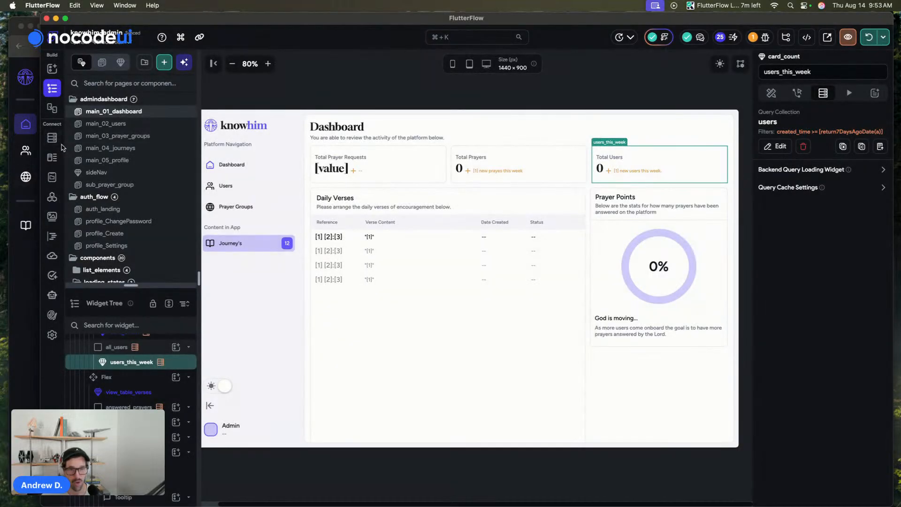
Open the custom code and read the return7DaysAgoDate and return30DaysAgoDate functions, highlighting the comment that describes the 7-day calculation.
{"action": "left_click", "coordinate": [52, 236]}
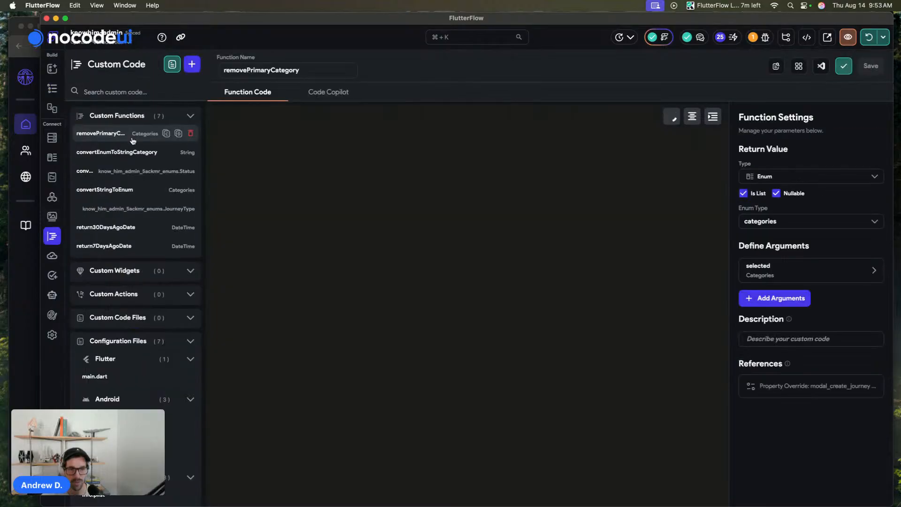
{"action": "left_click", "coordinate": [112, 245]}
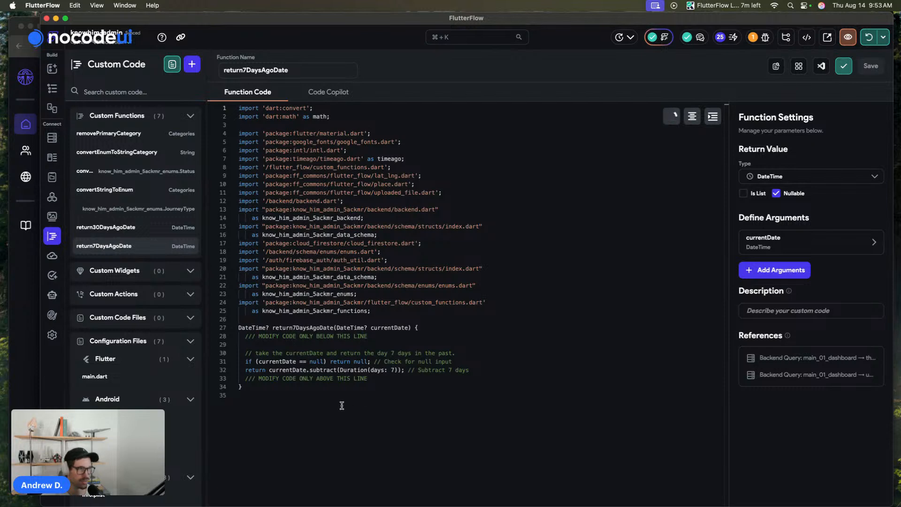
{"action": "left_click_drag", "start_coordinate": [252, 353], "coordinate": [460, 352]}
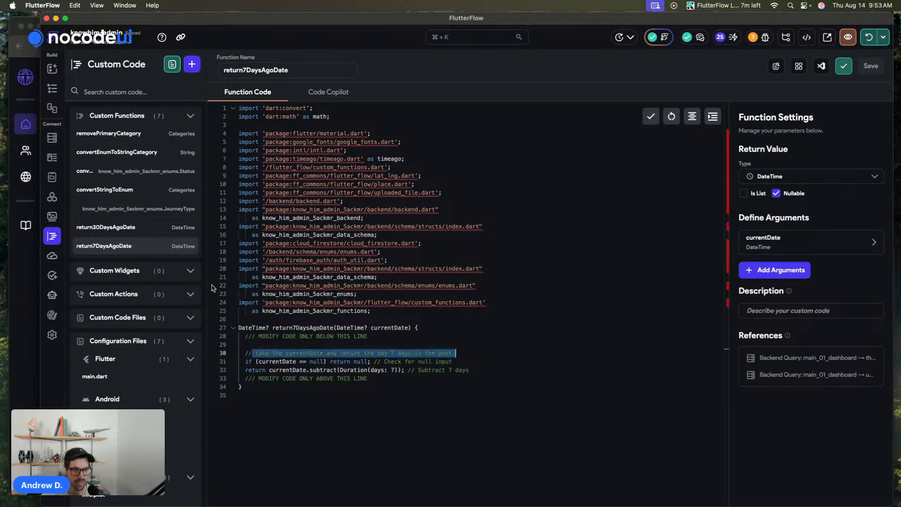
{"action": "left_click", "coordinate": [141, 227]}
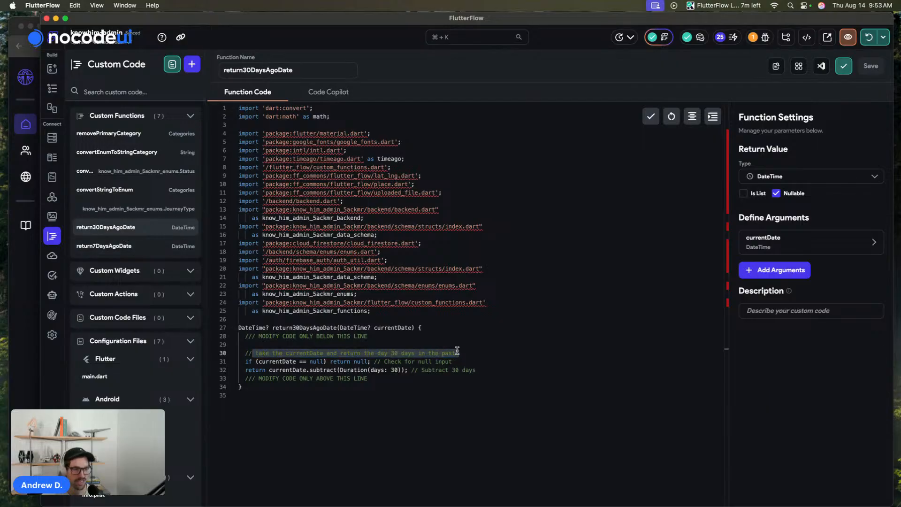
Return to the dashboard page and set the users_this_week query's Filter 1 value to the custom function return30DaysAgoDate.
{"action": "left_click", "coordinate": [52, 88]}
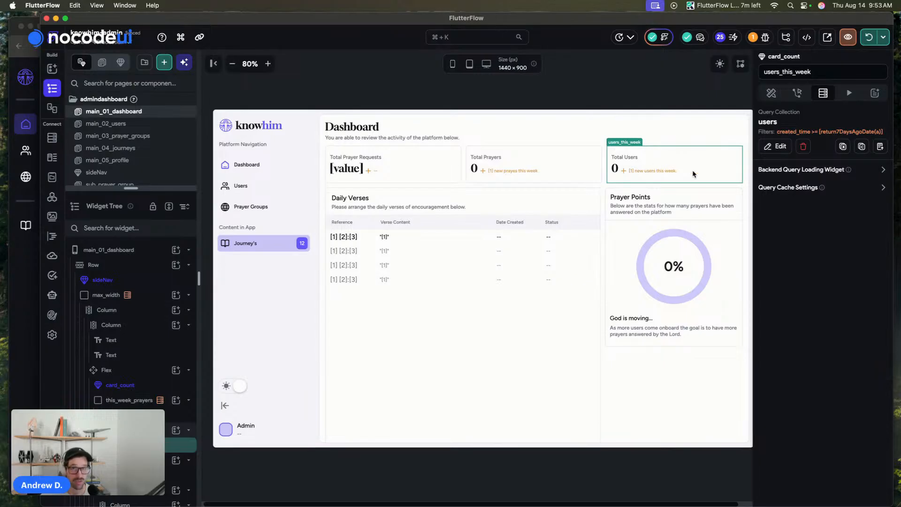
{"action": "left_click", "coordinate": [776, 146]}
{"action": "scroll", "coordinate": [670, 232], "scroll_direction": "down", "scroll_amount": 3}
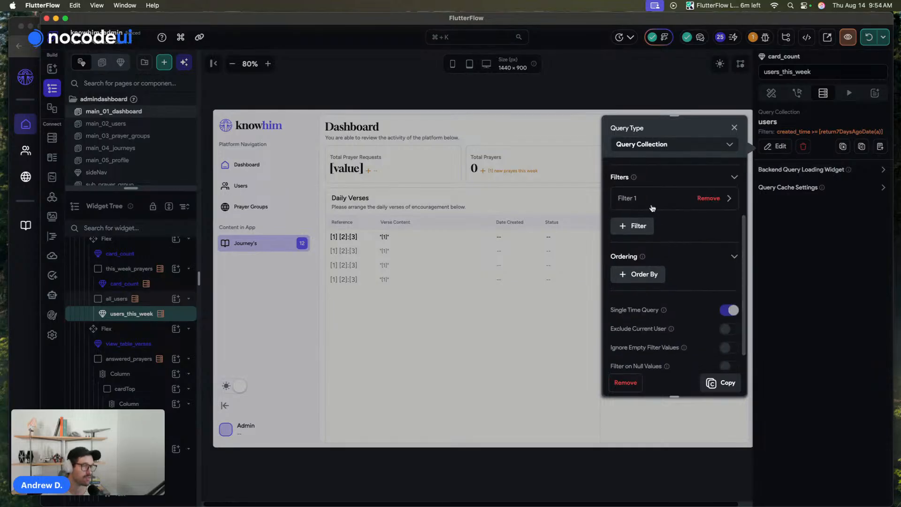
{"action": "left_click", "coordinate": [652, 208]}
{"action": "scroll", "coordinate": [653, 209], "scroll_direction": "down", "scroll_amount": 2}
{"action": "left_click", "coordinate": [668, 260]}
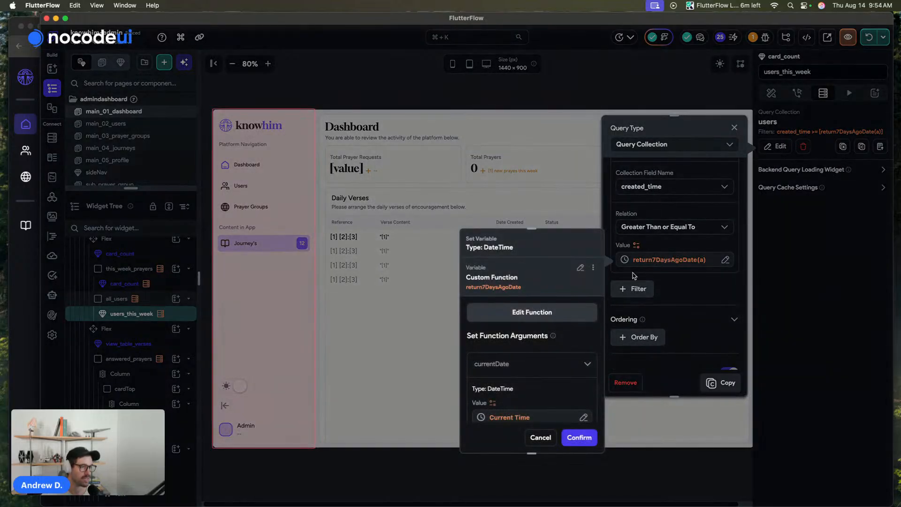
{"action": "left_click", "coordinate": [580, 268]}
{"action": "type", "text": "return"}
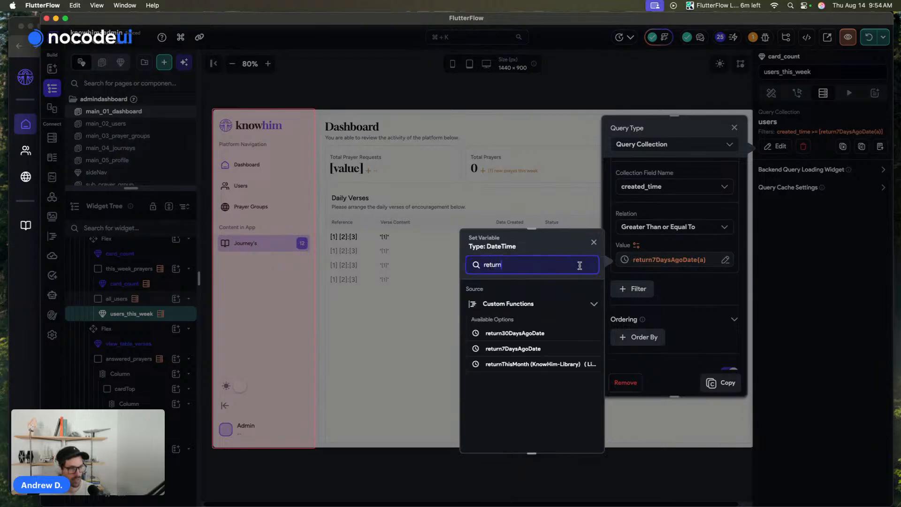
{"action": "left_click", "coordinate": [528, 334]}
Set the function's currentDate argument to the global property Current Time.
{"action": "scroll", "coordinate": [546, 407], "scroll_direction": "down", "scroll_amount": 1}
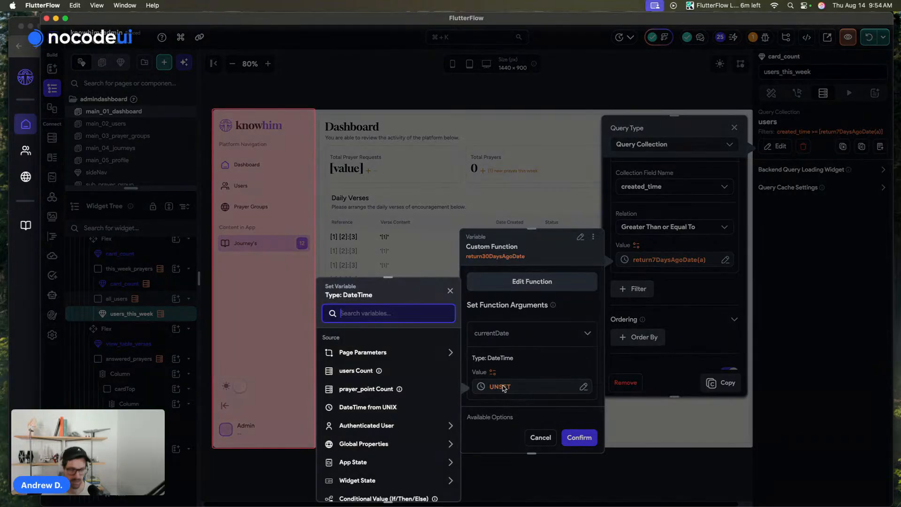
{"action": "left_click", "coordinate": [502, 387]}
{"action": "type", "text": "current"}
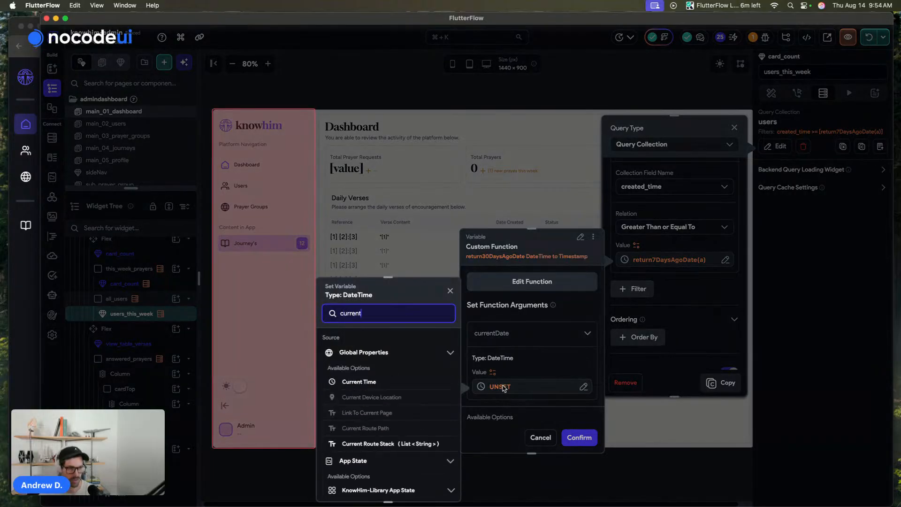
{"action": "left_click", "coordinate": [364, 383]}
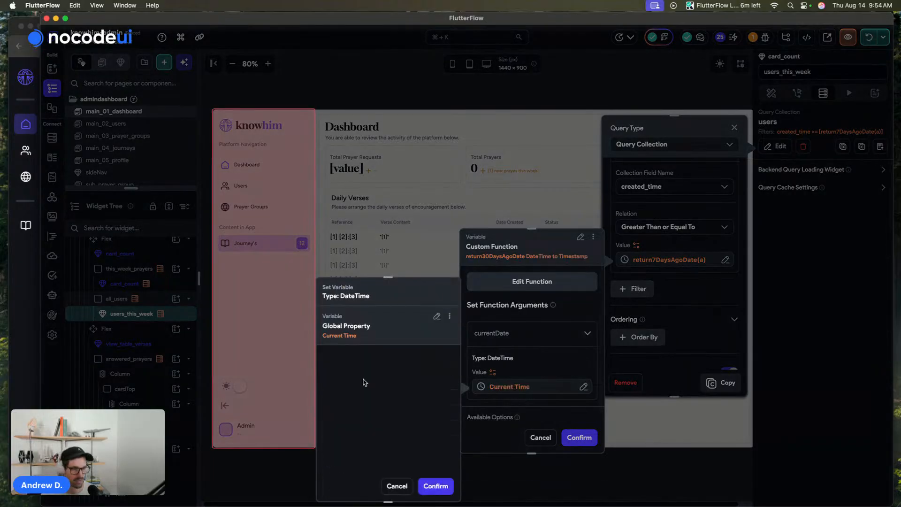
{"action": "left_click", "coordinate": [435, 485]}
{"action": "left_click", "coordinate": [579, 437]}
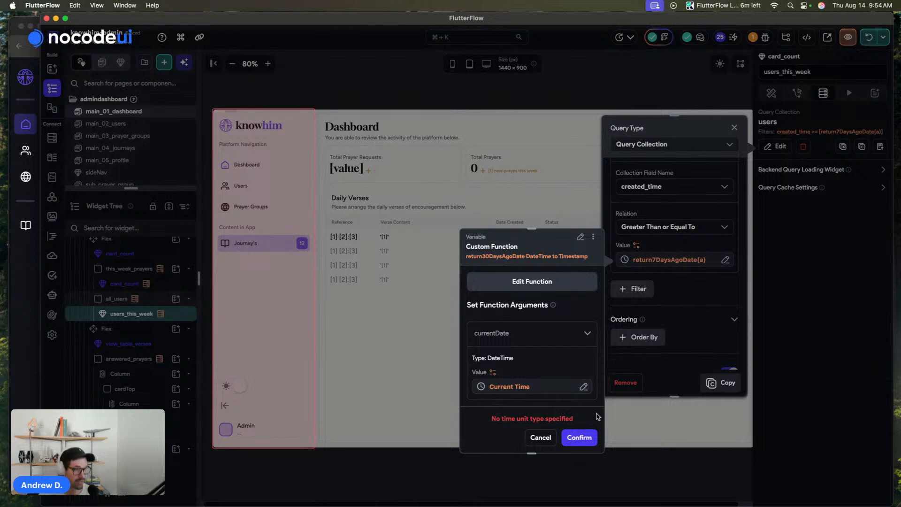
Set the function's available option to No Further Changes and confirm both the filter value and the users query.
{"action": "scroll", "coordinate": [598, 417], "scroll_direction": "down", "scroll_amount": 3}
{"action": "left_click", "coordinate": [518, 375]}
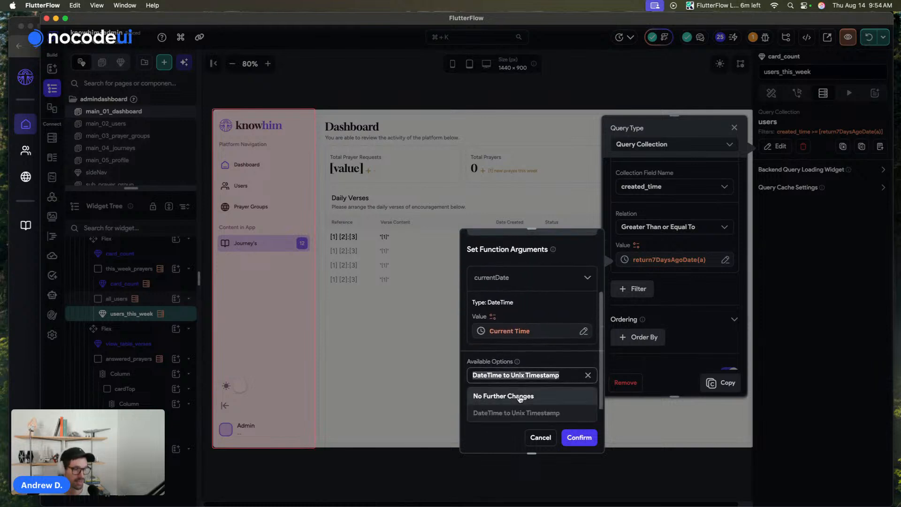
{"action": "left_click", "coordinate": [520, 397]}
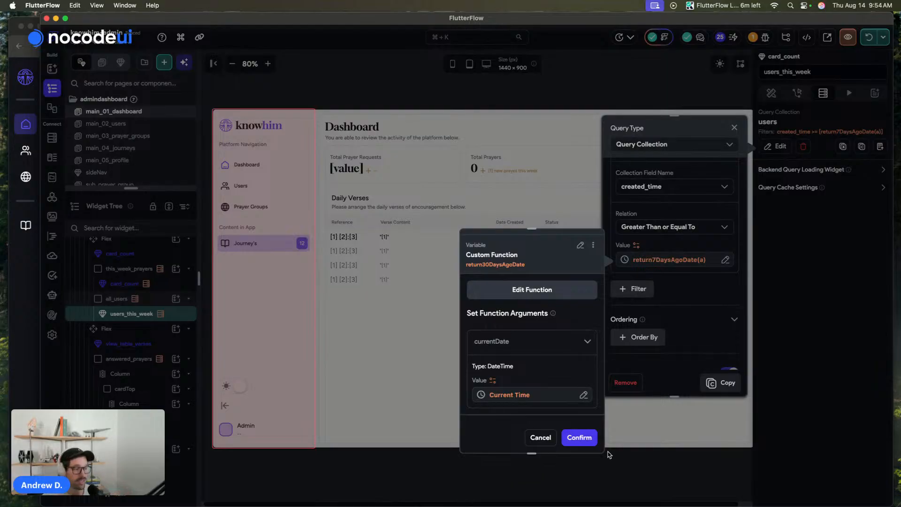
{"action": "left_click", "coordinate": [579, 437]}
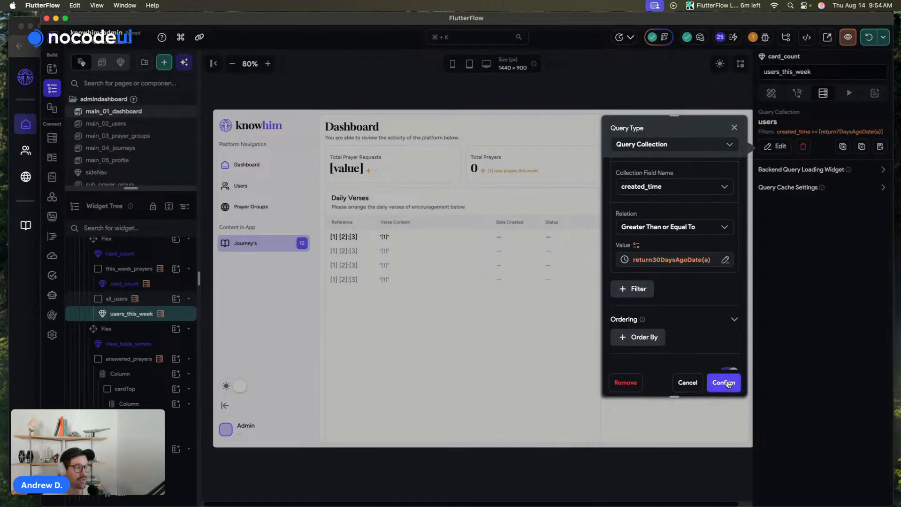
{"action": "left_click", "coordinate": [727, 383]}
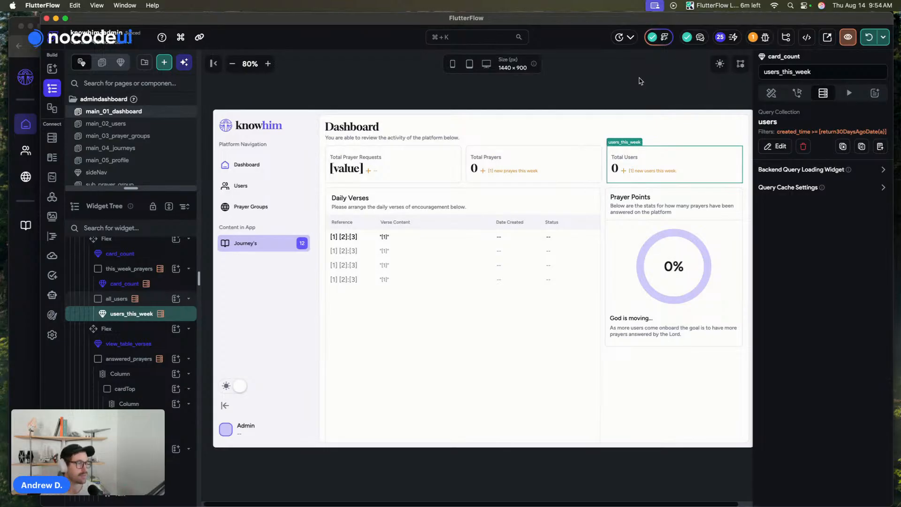
Switch the dashboard canvas to dark mode, then save the project and hot reload the running app.
{"action": "left_click", "coordinate": [665, 72]}
{"action": "left_click", "coordinate": [720, 64]}
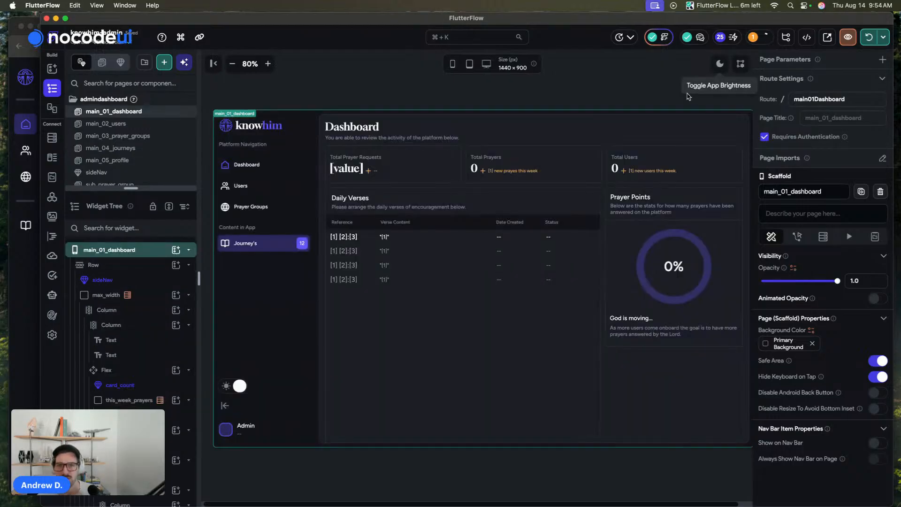
{"action": "key", "text": "super+s"}
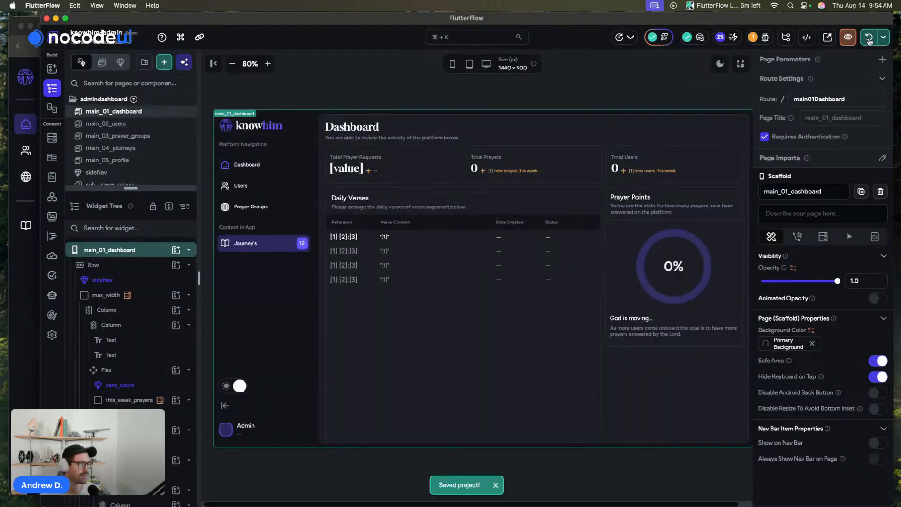
{"action": "left_click", "coordinate": [869, 37]}
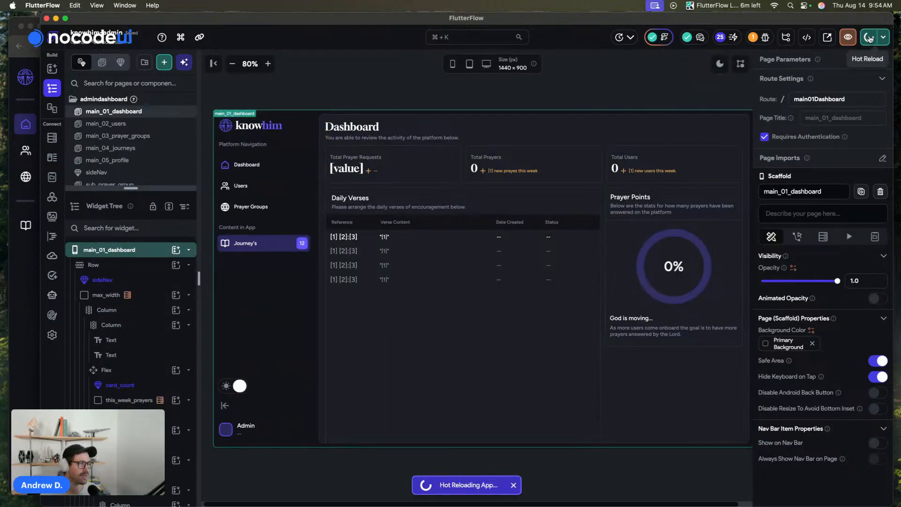
{"action": "left_click", "coordinate": [373, 91]}
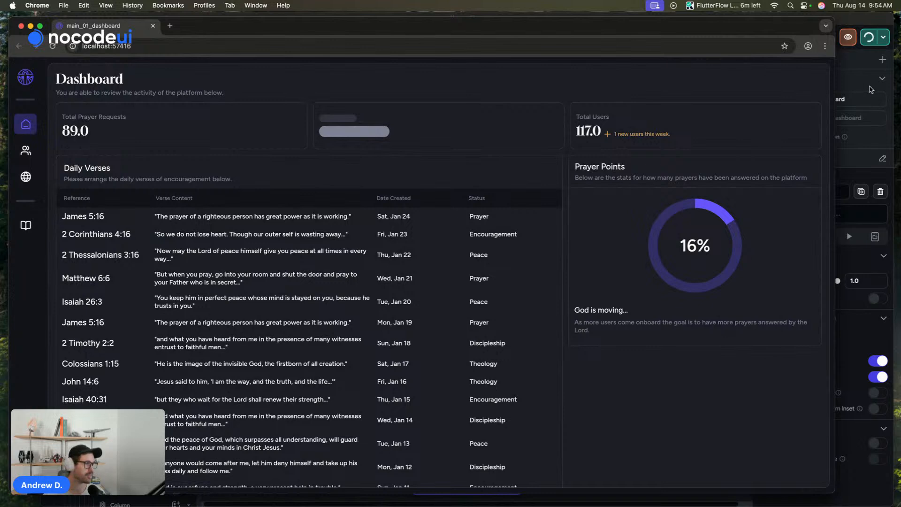
Switch back to FlutterFlow and review the this_week_prayers container's backend query, loading widget and query cache settings.
{"action": "key", "text": "super+Tab"}
{"action": "left_click", "coordinate": [510, 173]}
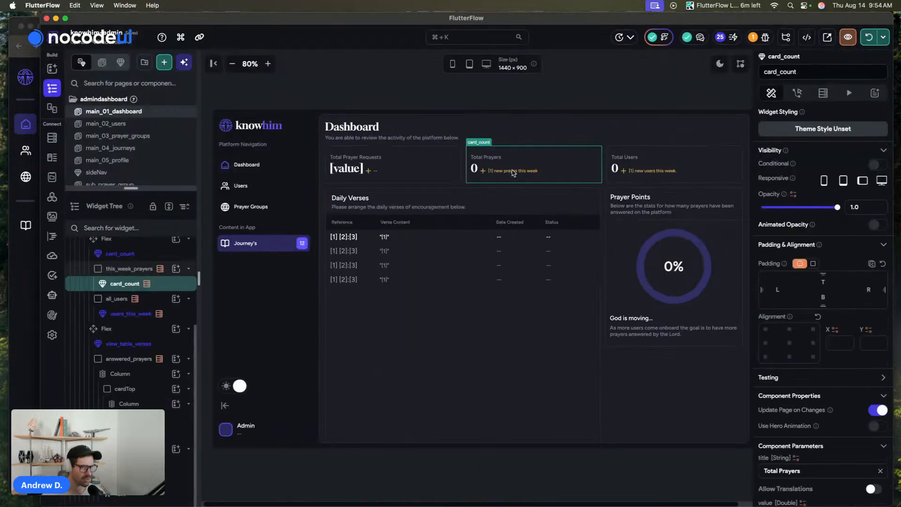
{"action": "left_click", "coordinate": [145, 256]}
{"action": "left_click", "coordinate": [146, 270]}
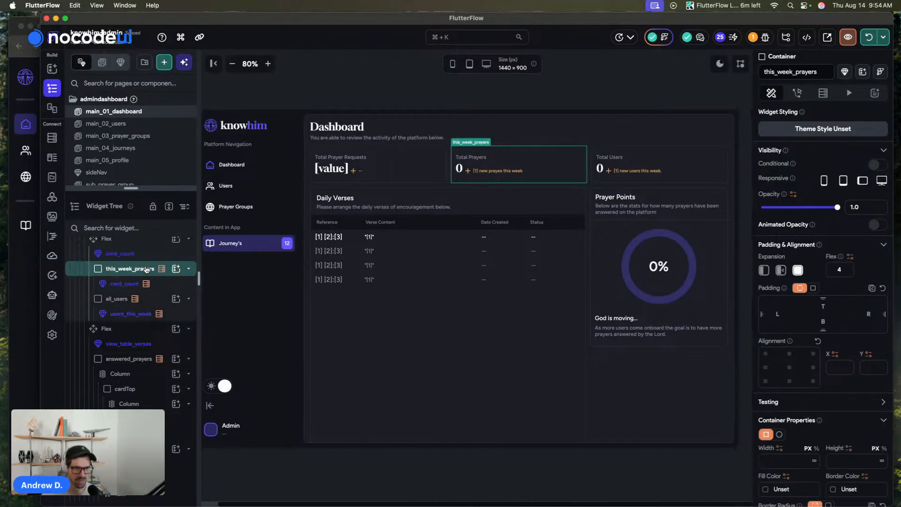
{"action": "left_click", "coordinate": [823, 94]}
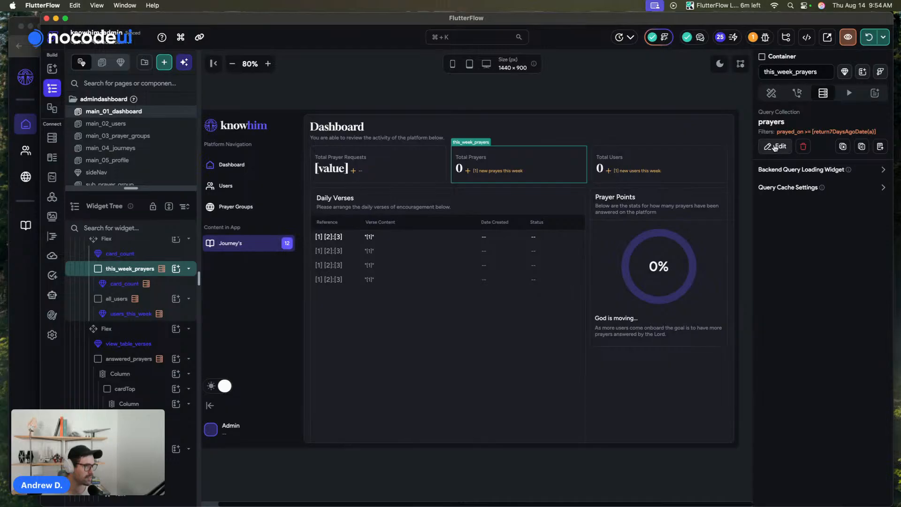
{"action": "left_click", "coordinate": [884, 170]}
{"action": "left_click", "coordinate": [884, 170]}
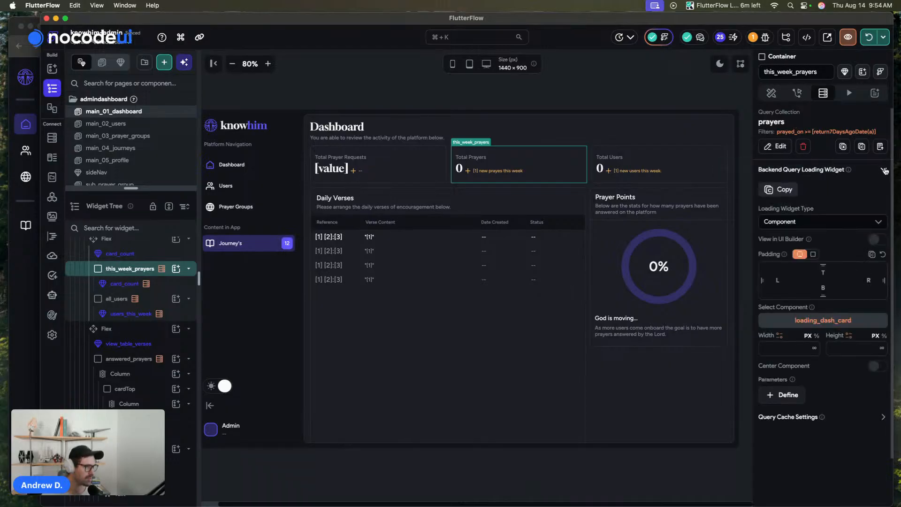
{"action": "left_click", "coordinate": [884, 188]}
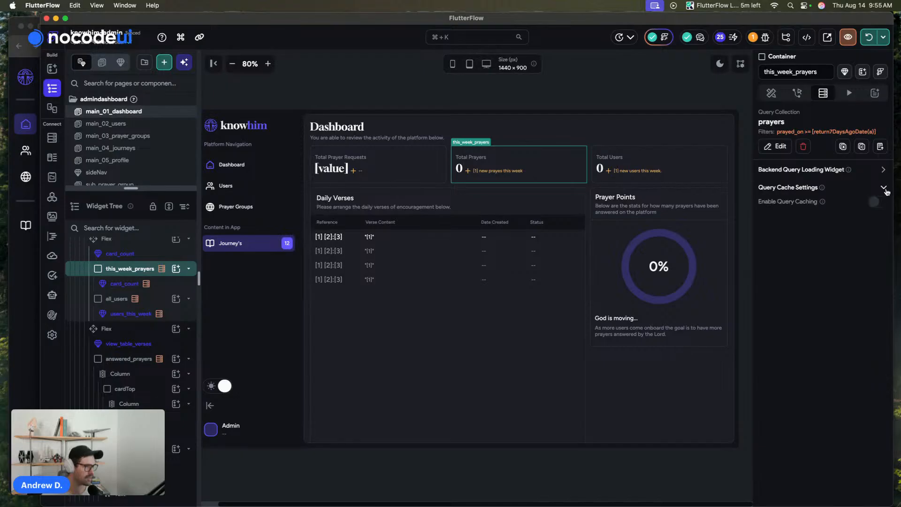
{"action": "left_click", "coordinate": [884, 189]}
{"action": "left_click", "coordinate": [488, 91]}
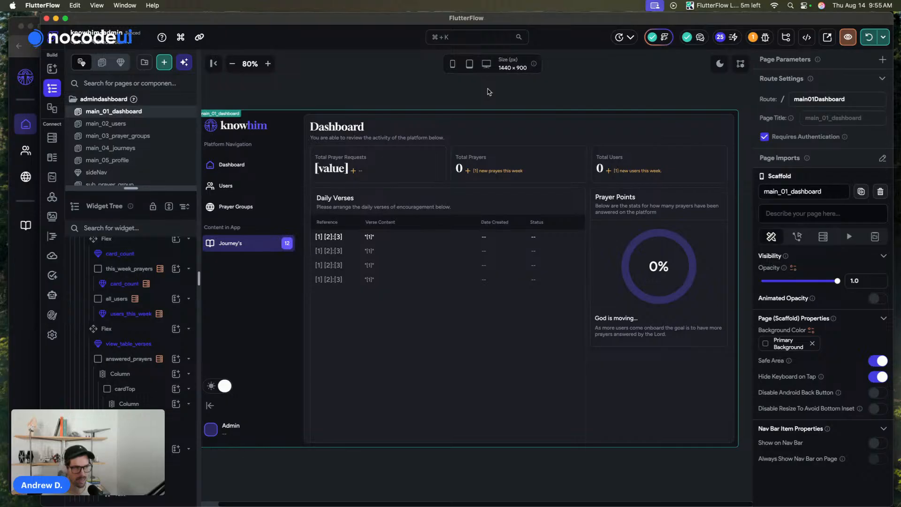
Save the project, review the Firestore settings for indexes and rules, then return to the dashboard page.
{"action": "key", "text": "super+s"}
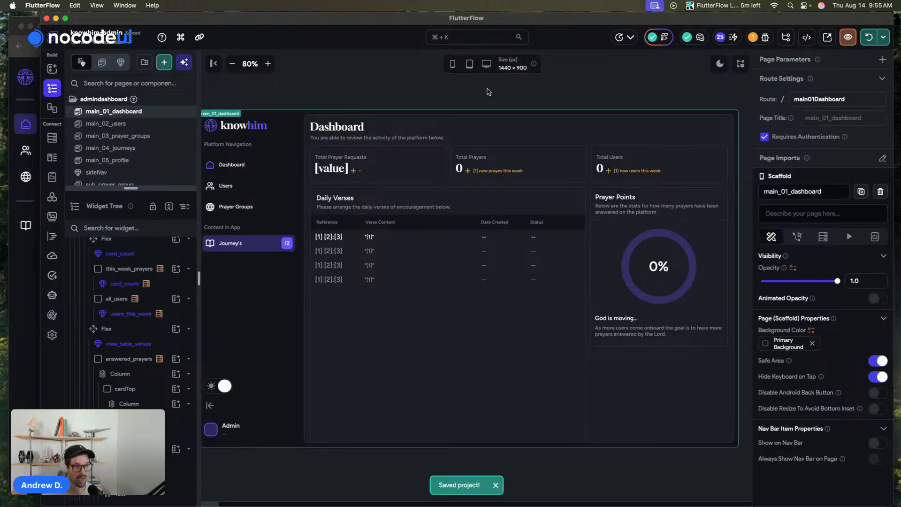
{"action": "left_click", "coordinate": [53, 138]}
{"action": "left_click", "coordinate": [99, 65]}
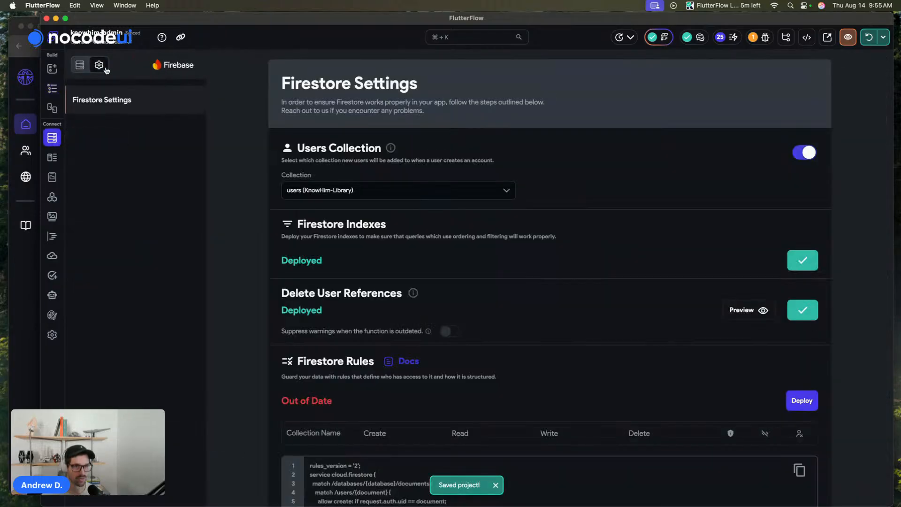
{"action": "scroll", "coordinate": [530, 172], "scroll_direction": "down", "scroll_amount": 10}
{"action": "scroll", "coordinate": [531, 174], "scroll_direction": "up", "scroll_amount": 5}
{"action": "scroll", "coordinate": [530, 175], "scroll_direction": "up", "scroll_amount": 5}
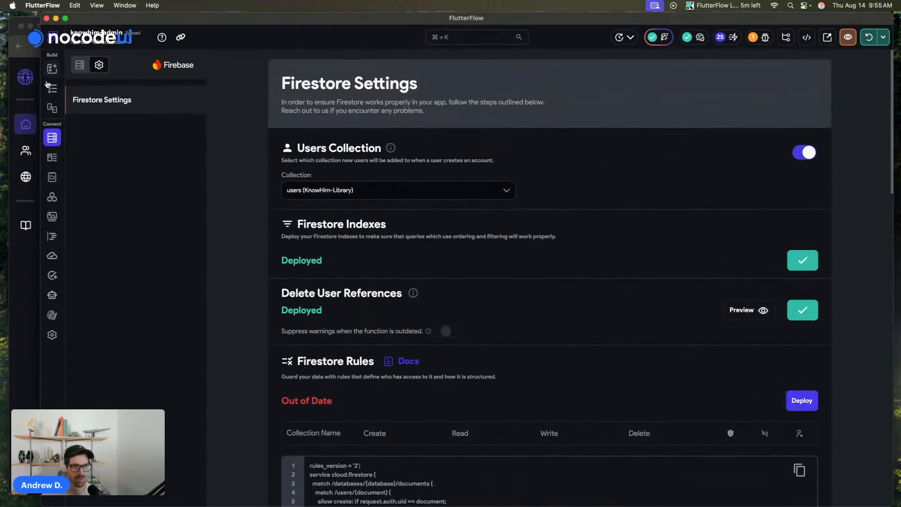
{"action": "left_click", "coordinate": [51, 88]}
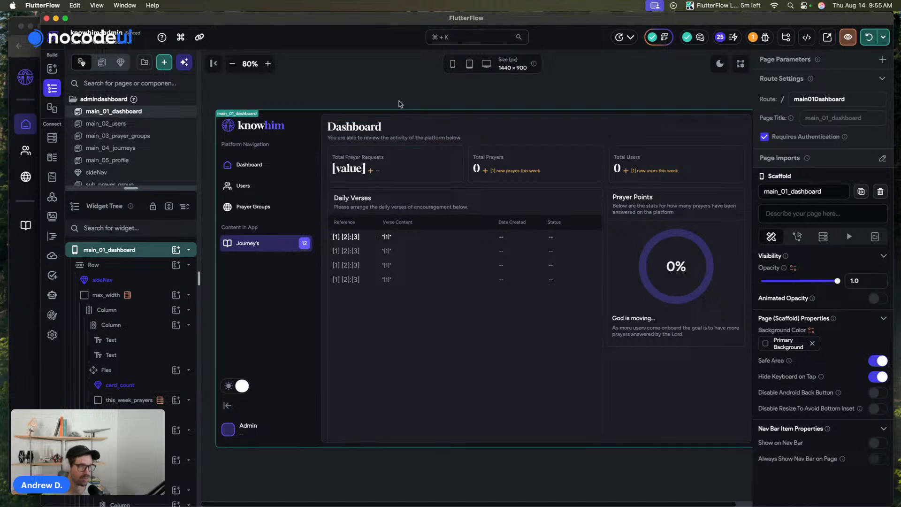
{"action": "left_click", "coordinate": [470, 113]}
{"action": "left_click", "coordinate": [518, 171]}
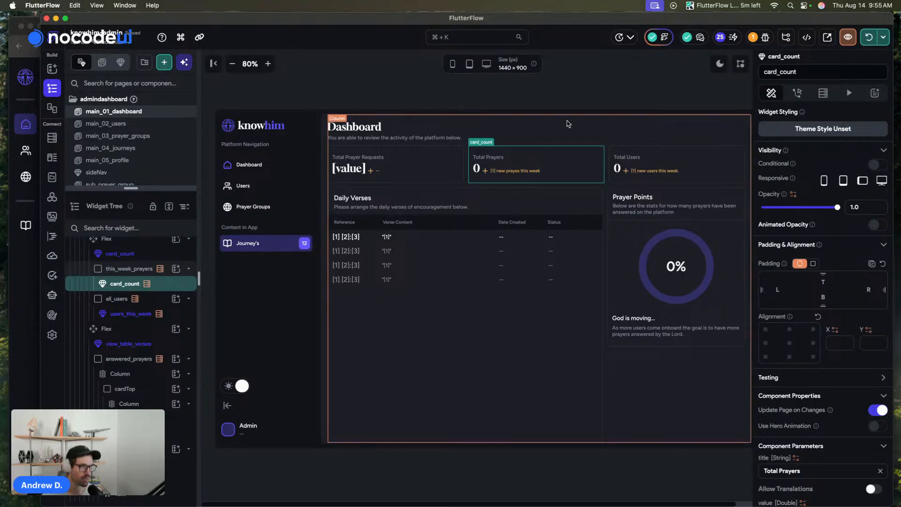
{"action": "left_click", "coordinate": [578, 70]}
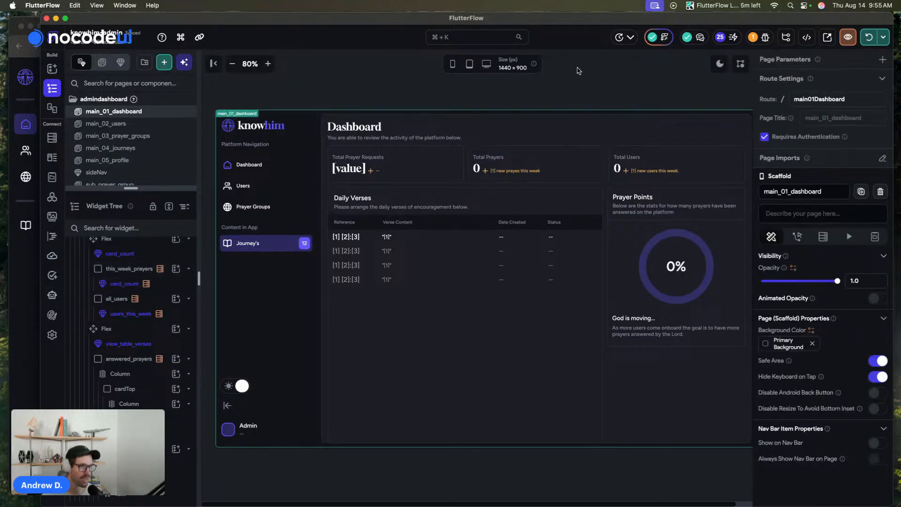
{"action": "left_click", "coordinate": [526, 166]}
{"action": "left_click", "coordinate": [32, 332]}
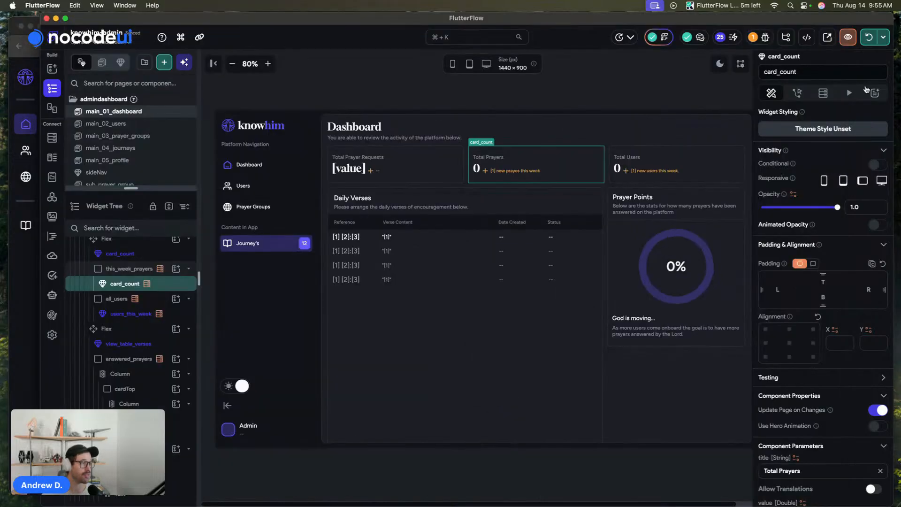
{"action": "key", "text": "super+Tab"}
Change the Total Users card's changeValue text to "new users in last 30 days" and confirm it.
{"action": "left_click", "coordinate": [673, 170]}
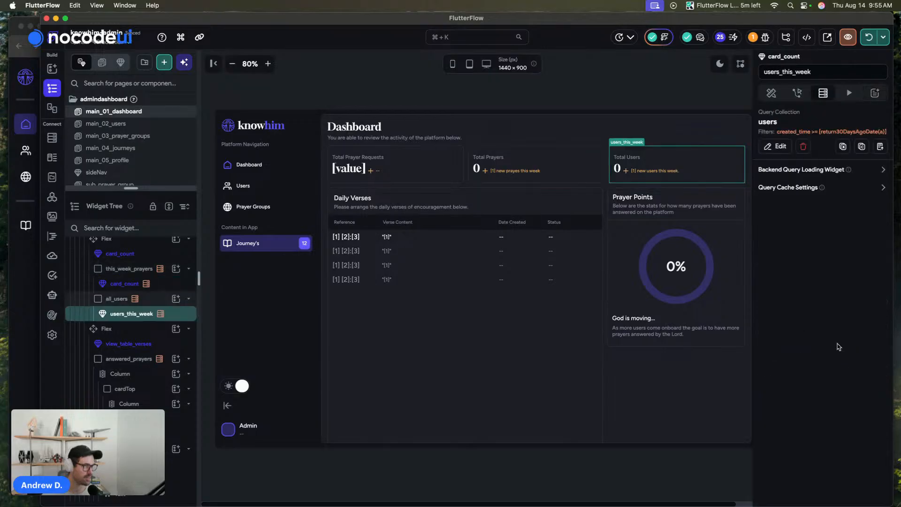
{"action": "left_click", "coordinate": [771, 92]}
{"action": "scroll", "coordinate": [859, 259], "scroll_direction": "down", "scroll_amount": 5}
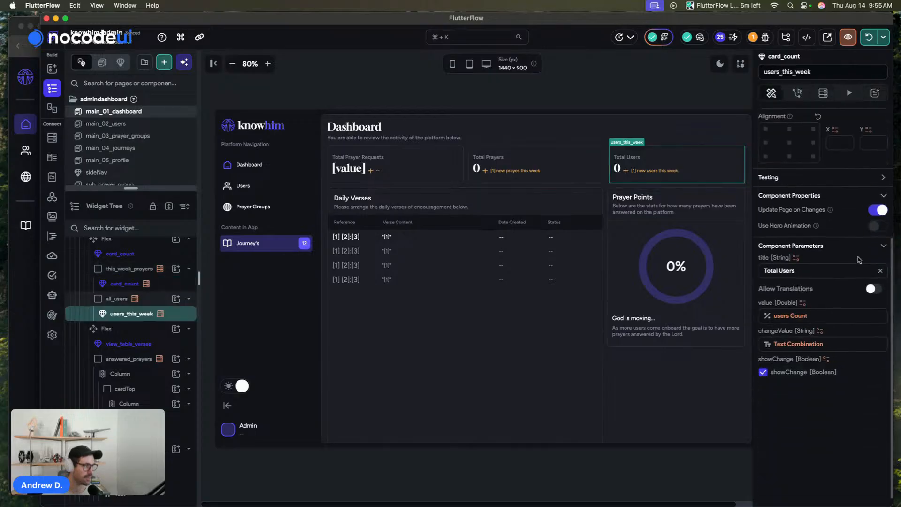
{"action": "left_click", "coordinate": [805, 331]}
{"action": "scroll", "coordinate": [710, 403], "scroll_direction": "down", "scroll_amount": 1}
{"action": "left_click_drag", "start_coordinate": [711, 406], "coordinate": [673, 403]}
{"action": "type", "text": "in last 30 days"}
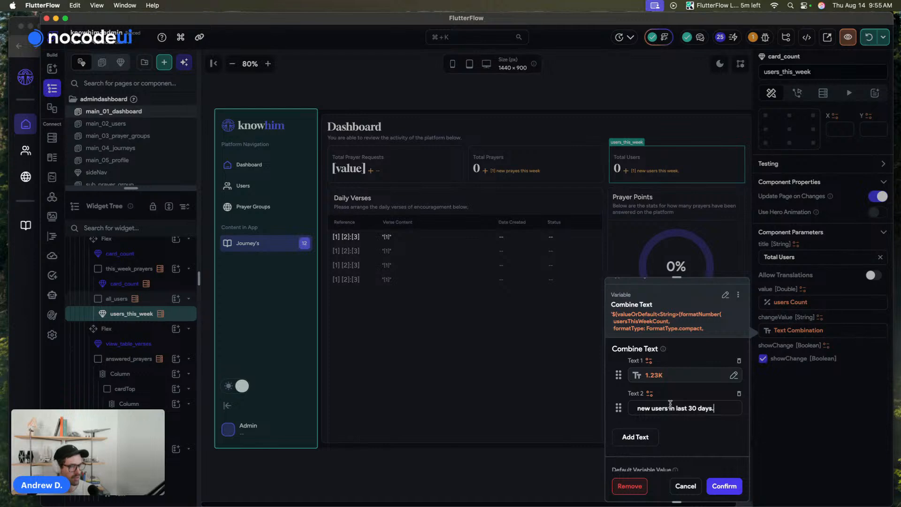
{"action": "left_click", "coordinate": [724, 486]}
Examine the Total Prayer Requests card's component parameters and the Total Prayers card's documentation and accessibility settings.
{"action": "left_click", "coordinate": [395, 180]}
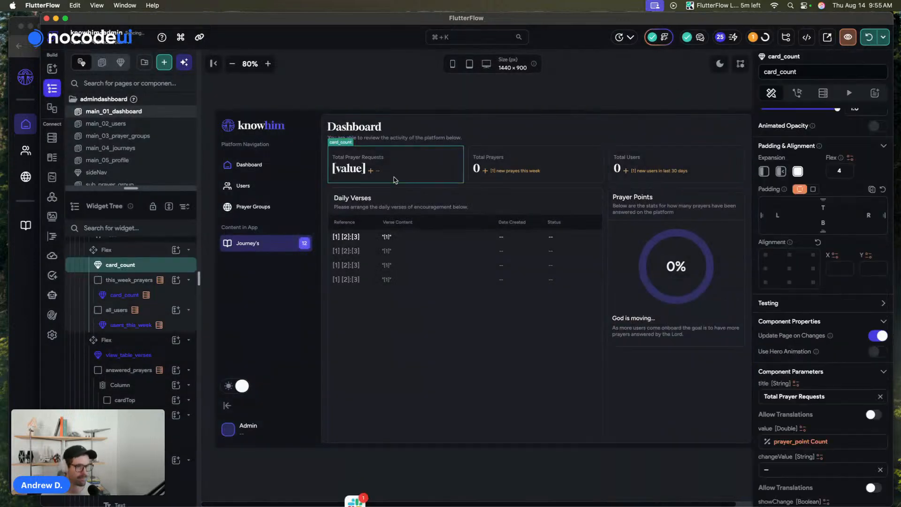
{"action": "scroll", "coordinate": [866, 381], "scroll_direction": "down", "scroll_amount": 5}
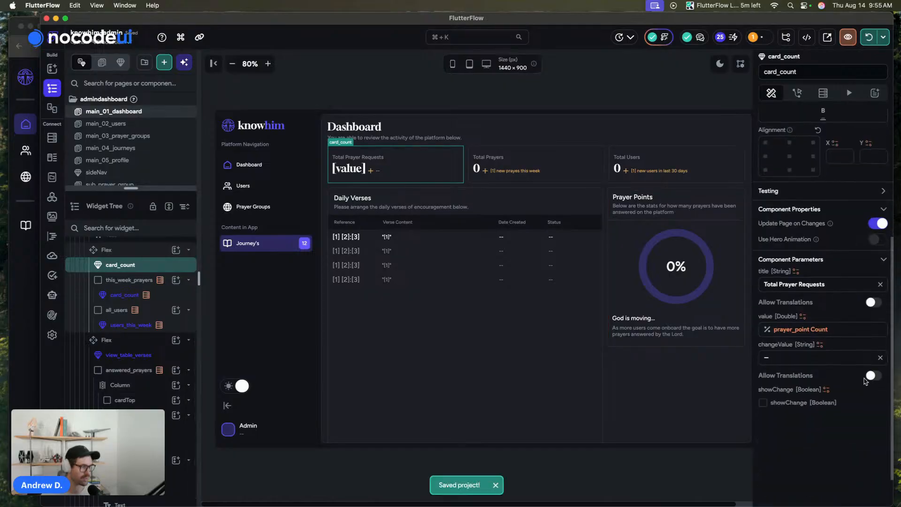
{"action": "left_click", "coordinate": [497, 164]}
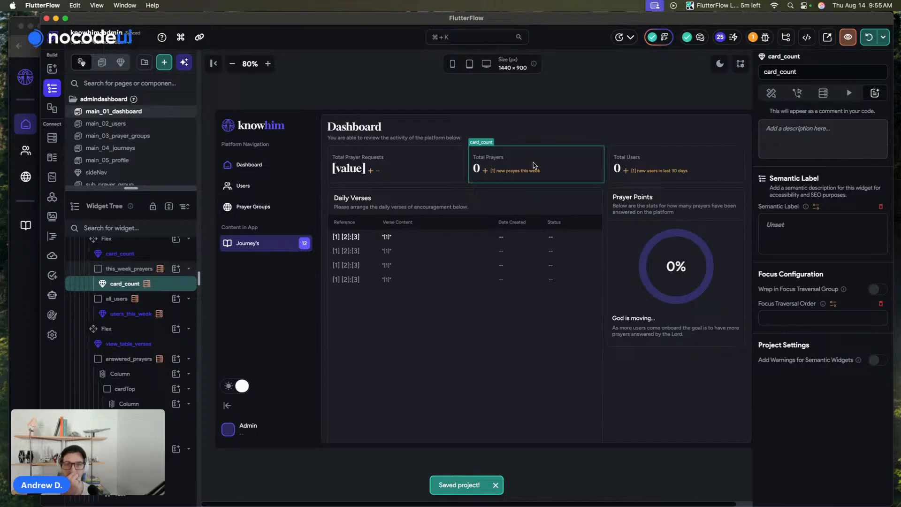
{"action": "scroll", "coordinate": [874, 310], "scroll_direction": "up", "scroll_amount": 1}
{"action": "scroll", "coordinate": [874, 309], "scroll_direction": "down", "scroll_amount": 1}
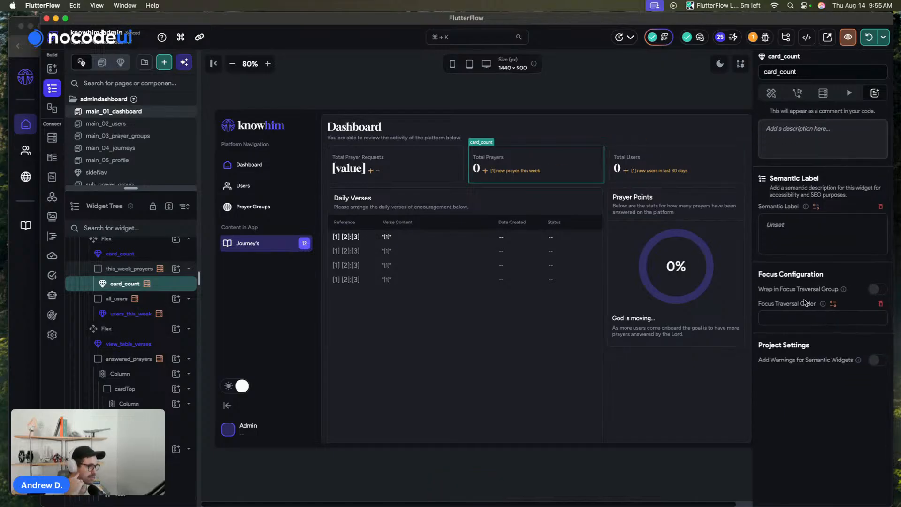
{"action": "scroll", "coordinate": [825, 237], "scroll_direction": "up", "scroll_amount": 1}
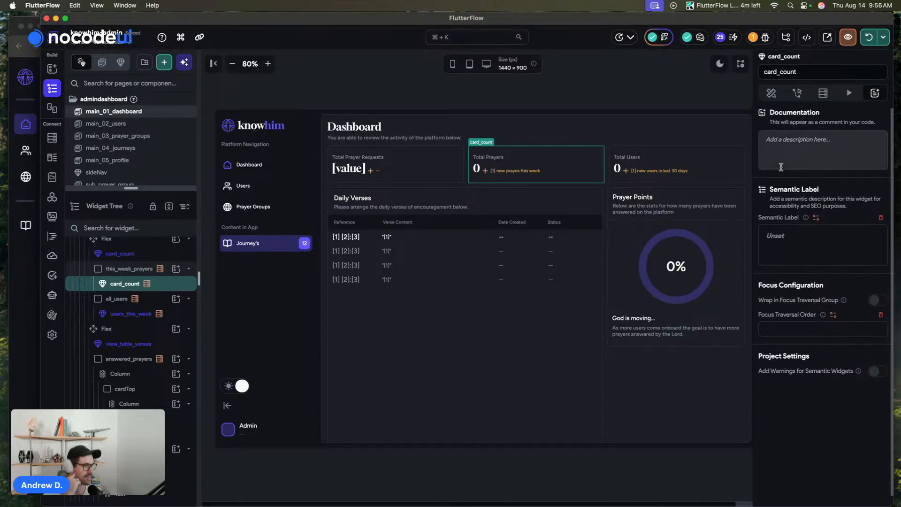
{"action": "scroll", "coordinate": [780, 167], "scroll_direction": "down", "scroll_amount": 1}
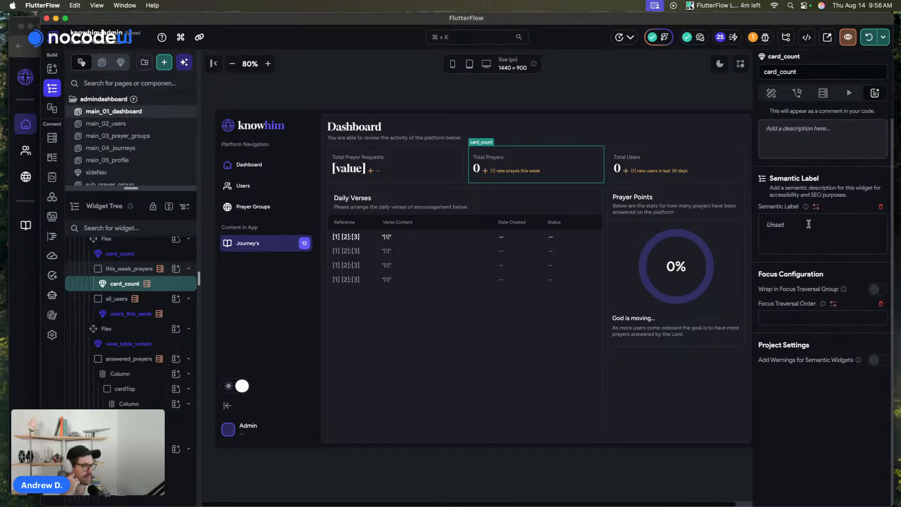
{"action": "scroll", "coordinate": [791, 208], "scroll_direction": "up", "scroll_amount": 1}
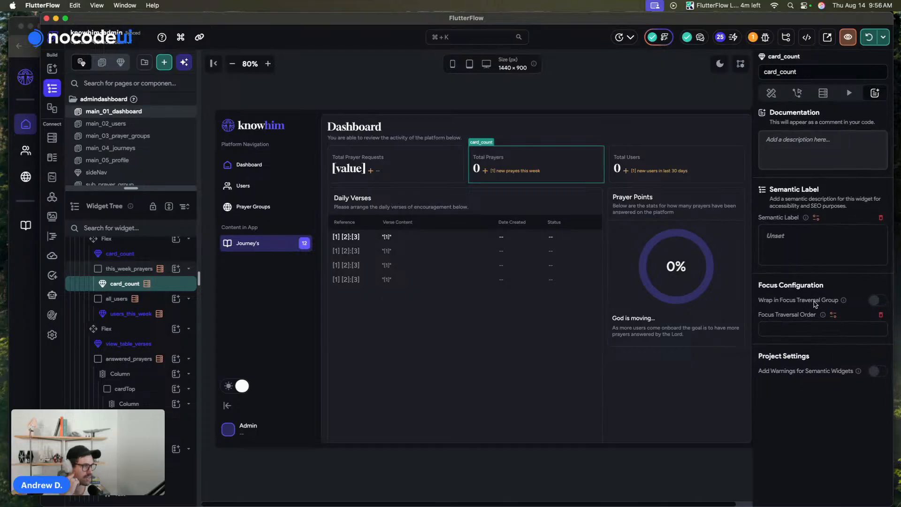
Change the Total Prayers card's count query to the activity (KnowHim-Library) collection and confirm it.
{"action": "left_click", "coordinate": [822, 93]}
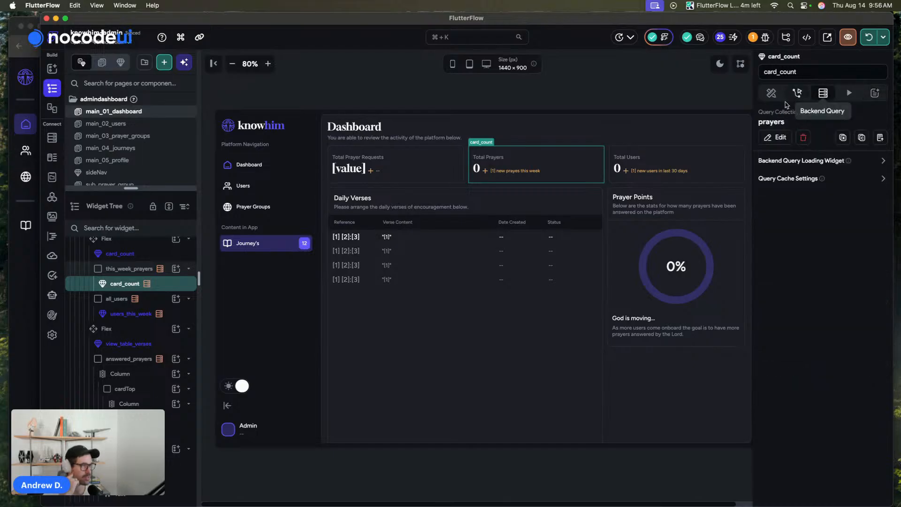
{"action": "left_click", "coordinate": [777, 137]}
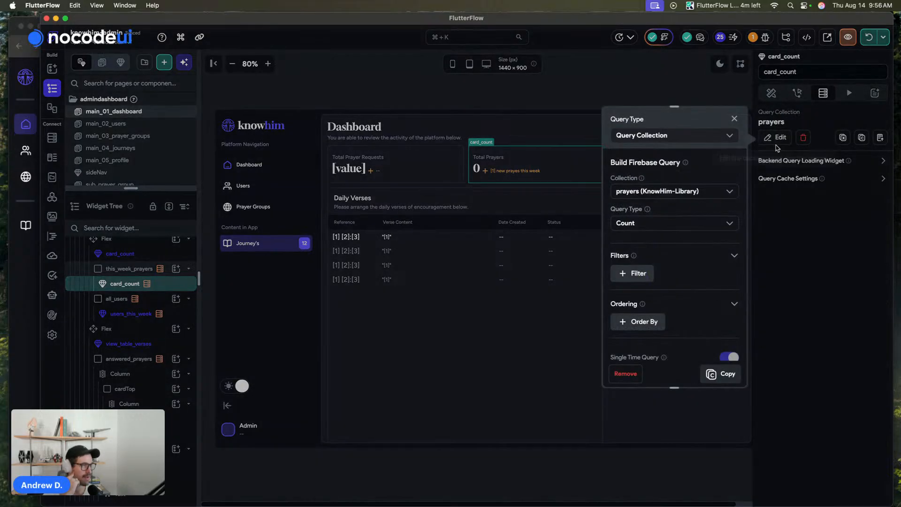
{"action": "left_click", "coordinate": [650, 192]}
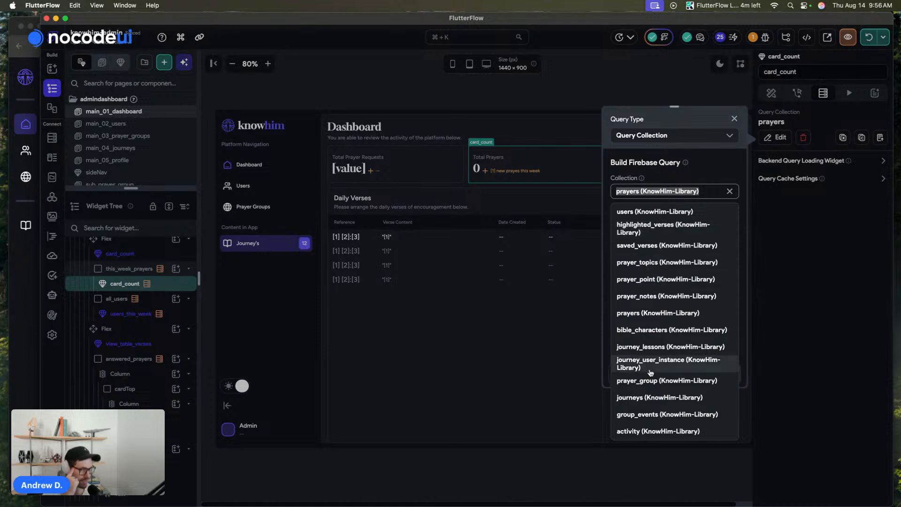
{"action": "left_click", "coordinate": [652, 431]}
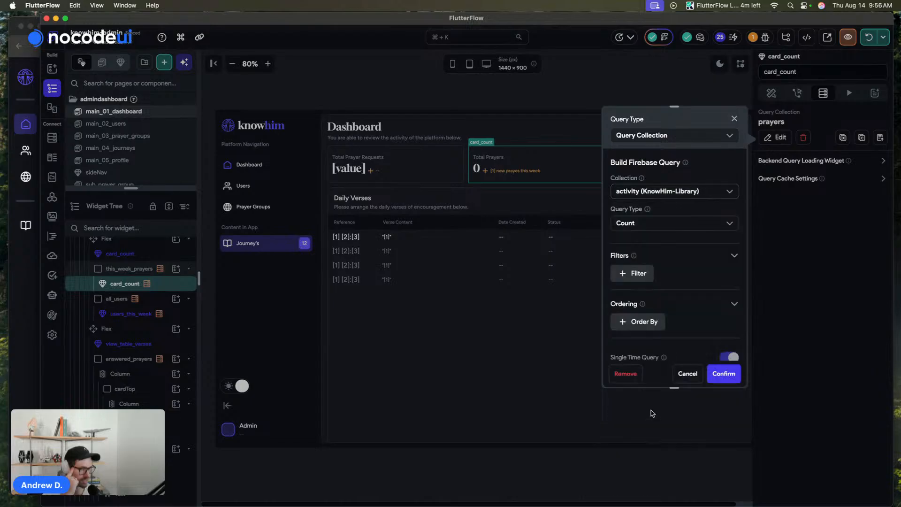
{"action": "scroll", "coordinate": [651, 262], "scroll_direction": "down", "scroll_amount": 3}
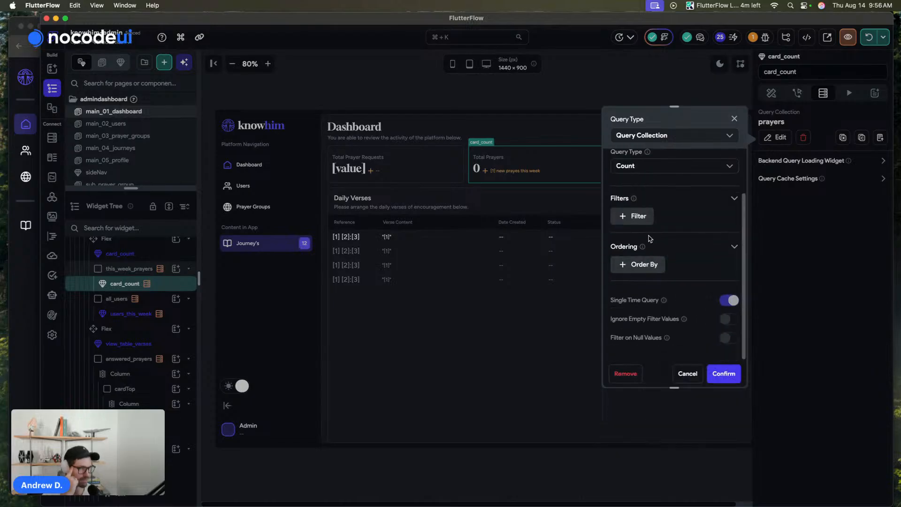
{"action": "left_click", "coordinate": [723, 373]}
Retitle the Total Prayers card as "Total words or prayers" and check its change text, leaving showChange enabled.
{"action": "left_click", "coordinate": [770, 94]}
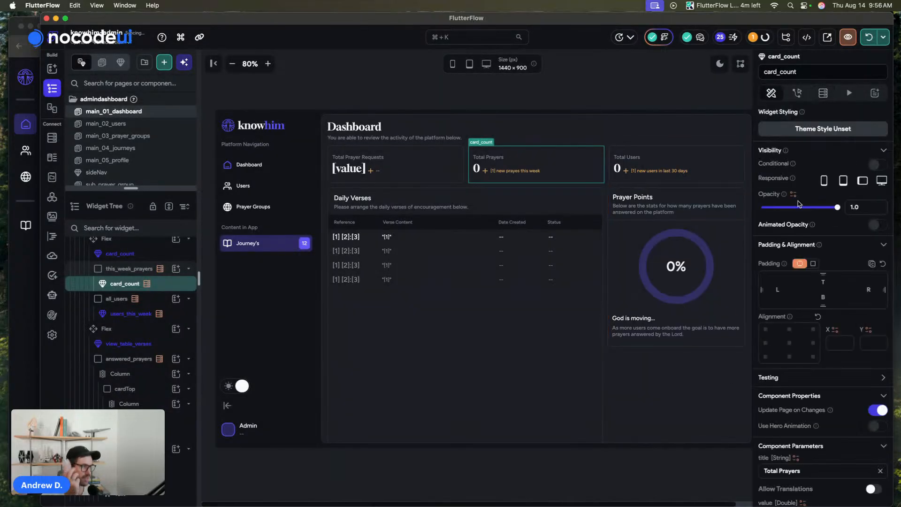
{"action": "scroll", "coordinate": [785, 367], "scroll_direction": "down", "scroll_amount": 3}
{"action": "left_click_drag", "start_coordinate": [781, 387], "coordinate": [817, 385]}
{"action": "key", "text": "BackSpace"}
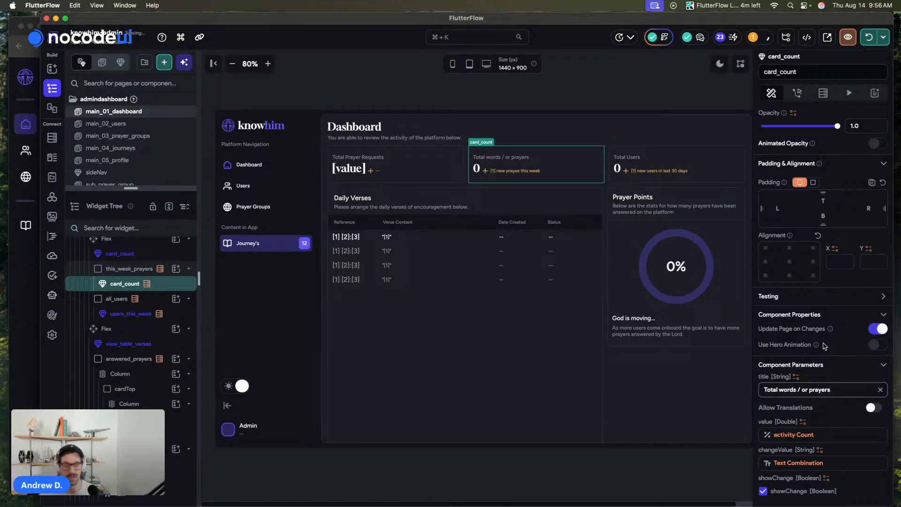
{"action": "key", "text": "BackSpace"}
{"action": "key", "text": "BackSpace"}
{"action": "scroll", "coordinate": [811, 394], "scroll_direction": "down", "scroll_amount": 5}
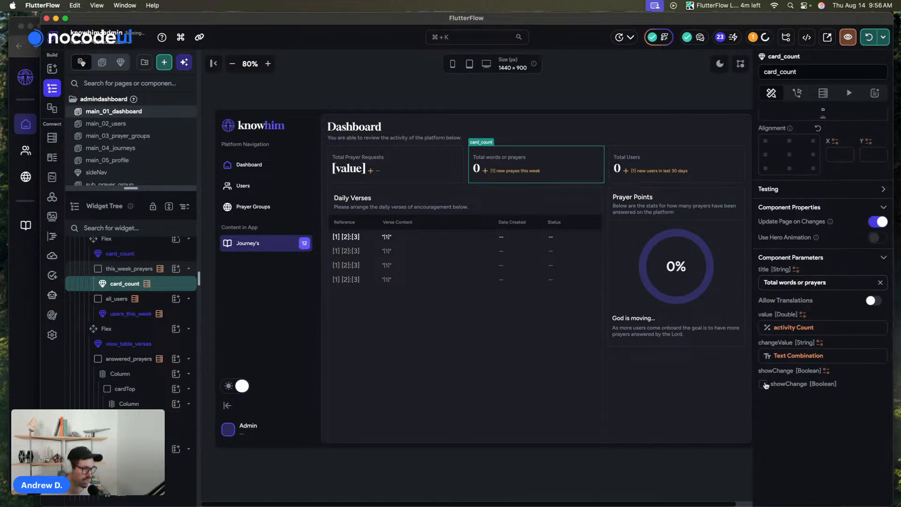
{"action": "left_click", "coordinate": [825, 355]}
{"action": "key", "text": "Escape"}
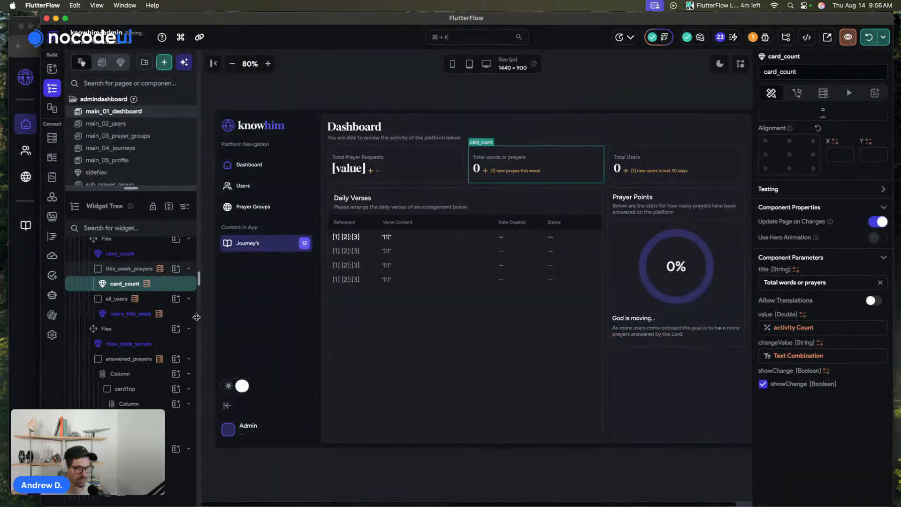
Point the this_week_prayers container's backend query at the activity (KnowHim-Library) collection.
{"action": "left_click", "coordinate": [138, 271]}
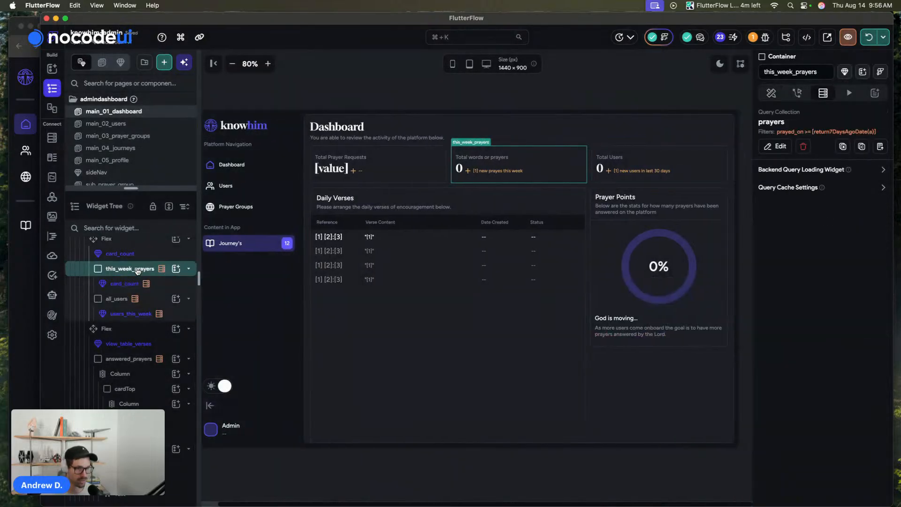
{"action": "left_click", "coordinate": [776, 147]}
{"action": "left_click", "coordinate": [654, 201]}
{"action": "type", "text": "activi"}
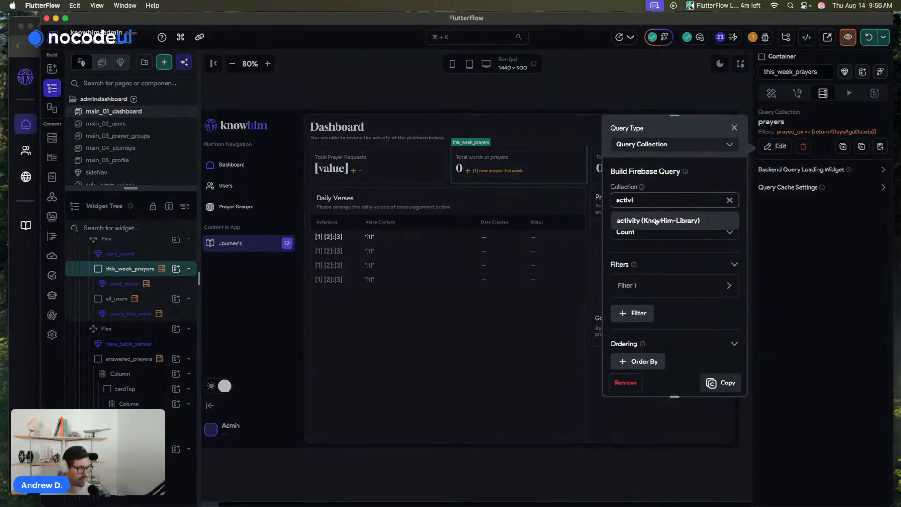
{"action": "left_click", "coordinate": [656, 220]}
Set Filter 1 of the container's activity query to the created_at field inside meta_data.
{"action": "scroll", "coordinate": [648, 219], "scroll_direction": "down", "scroll_amount": 1}
{"action": "left_click", "coordinate": [645, 260]}
{"action": "scroll", "coordinate": [645, 262], "scroll_direction": "down", "scroll_amount": 1}
{"action": "left_click", "coordinate": [644, 264]}
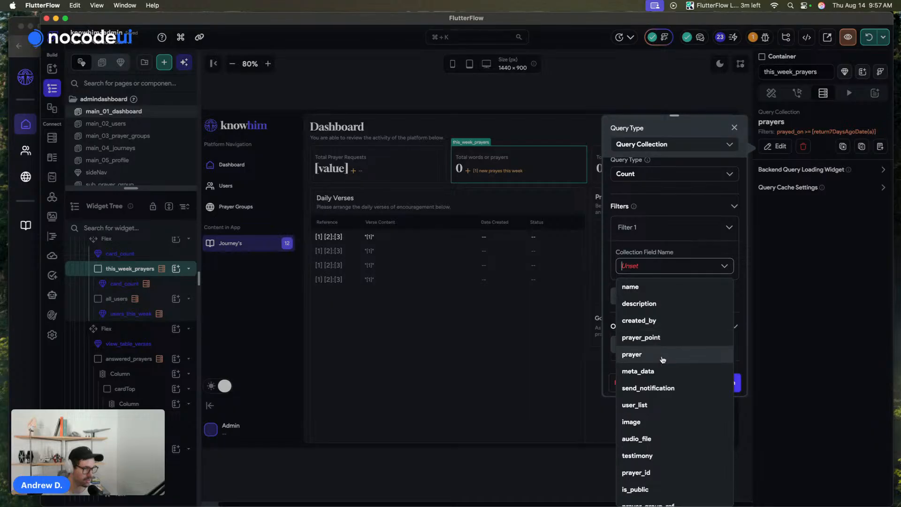
{"action": "scroll", "coordinate": [662, 361], "scroll_direction": "down", "scroll_amount": 1}
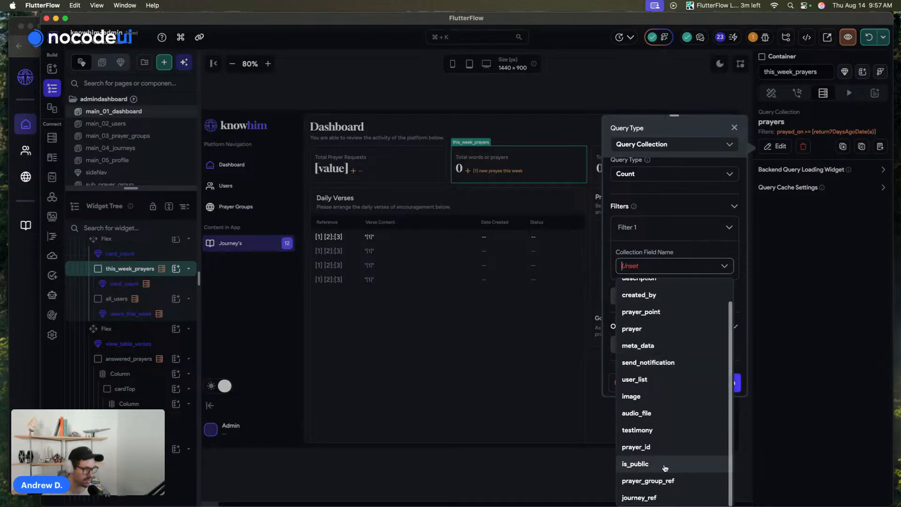
{"action": "scroll", "coordinate": [666, 465], "scroll_direction": "up", "scroll_amount": 1}
{"action": "left_click", "coordinate": [659, 375]}
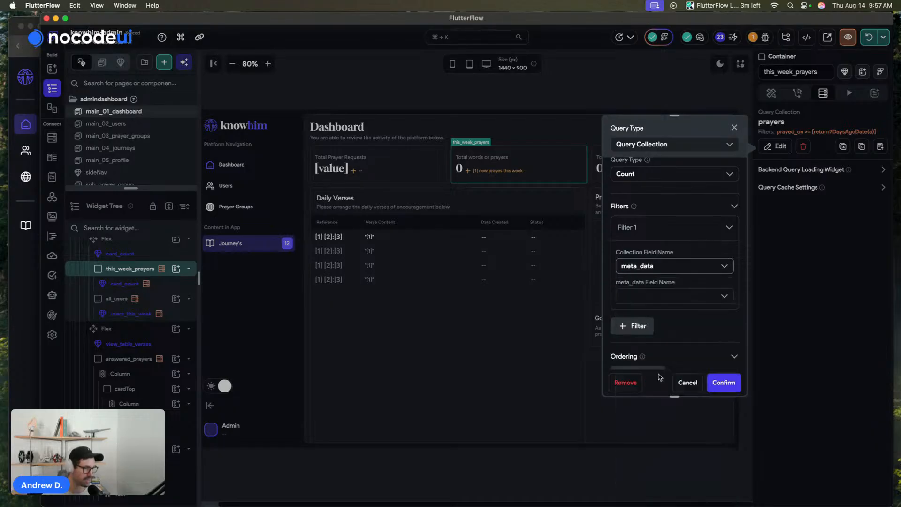
{"action": "left_click", "coordinate": [658, 296]}
{"action": "left_click", "coordinate": [663, 355]}
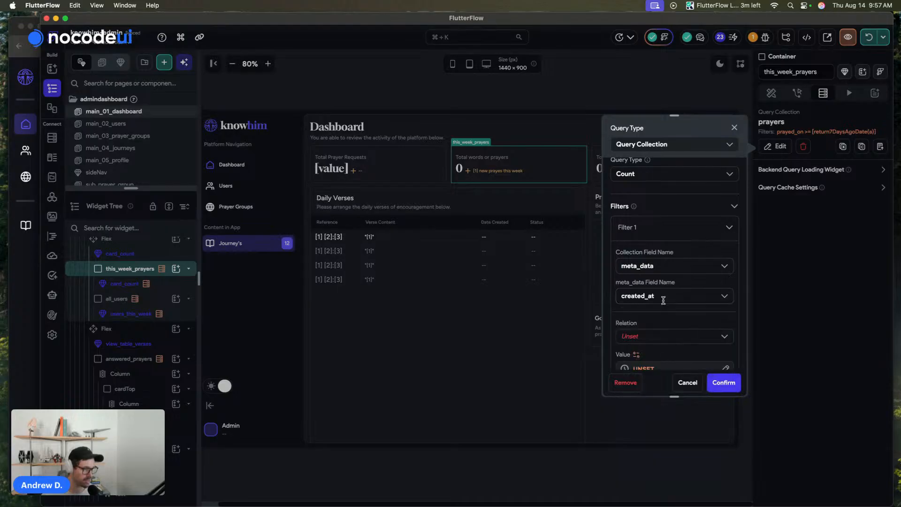
Set the created_at filter's relation to Greater Than or Equal To.
{"action": "left_click", "coordinate": [652, 336]}
{"action": "left_click", "coordinate": [640, 357]}
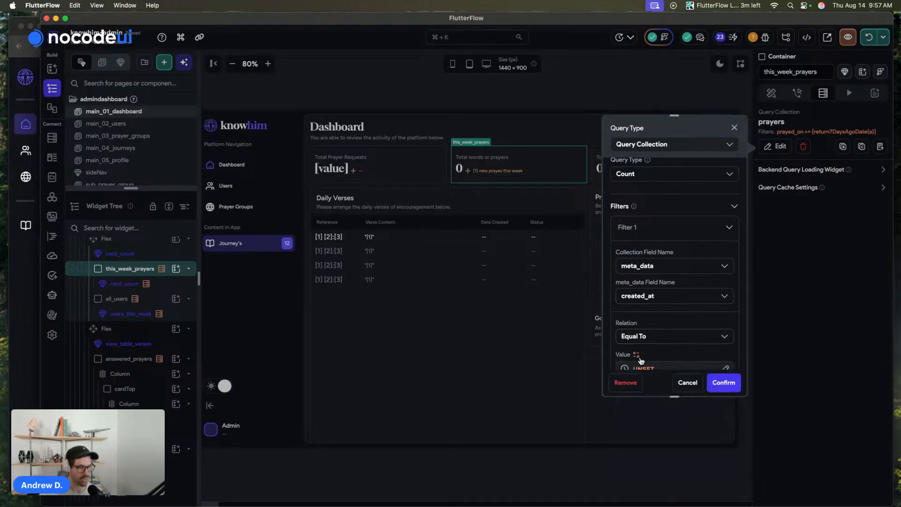
{"action": "scroll", "coordinate": [659, 359], "scroll_direction": "down", "scroll_amount": 1}
{"action": "left_click", "coordinate": [657, 317]}
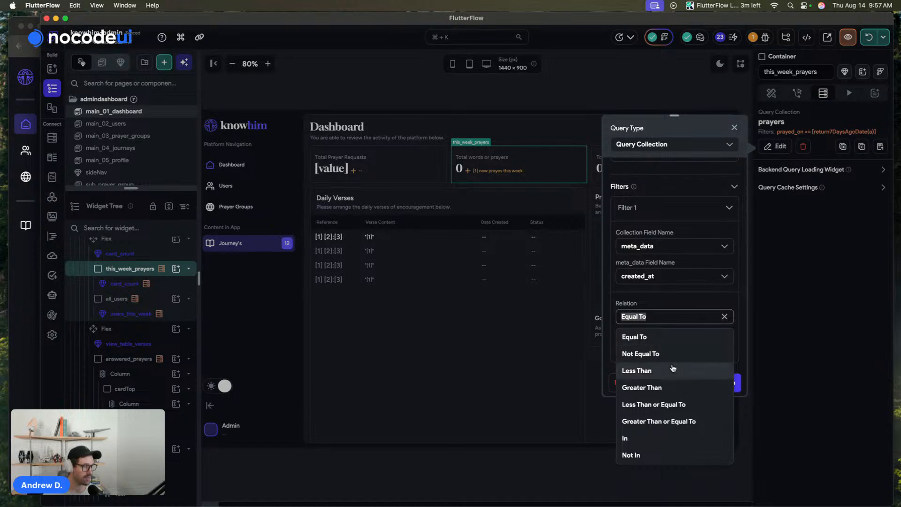
{"action": "left_click", "coordinate": [694, 421]}
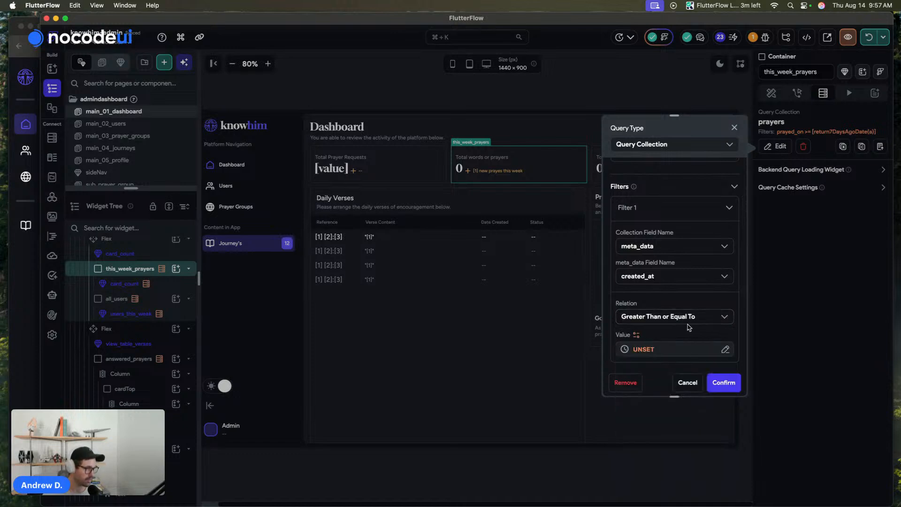
Set the created_at filter's value to the custom function return30DaysAgoDate, with the global Current Time as its currentDate argument.
{"action": "scroll", "coordinate": [678, 328], "scroll_direction": "down", "scroll_amount": 1}
{"action": "left_click", "coordinate": [646, 329]}
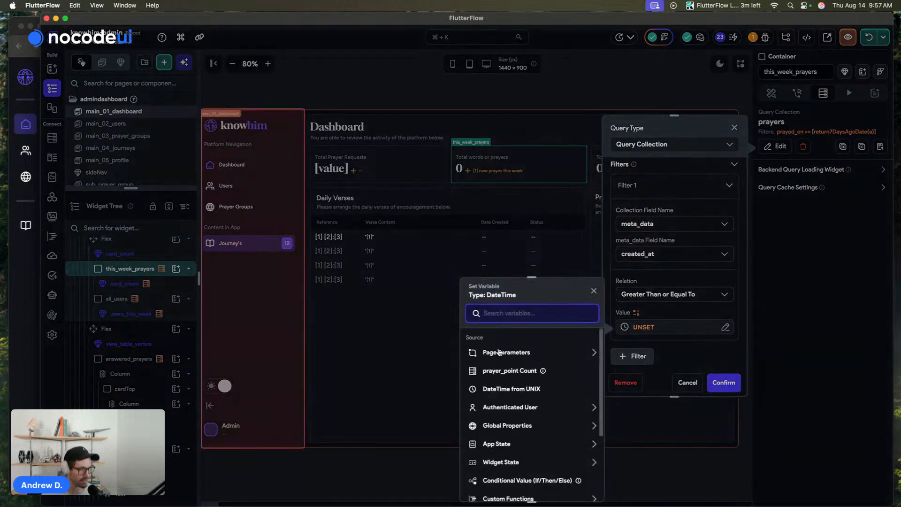
{"action": "type", "text": "return"}
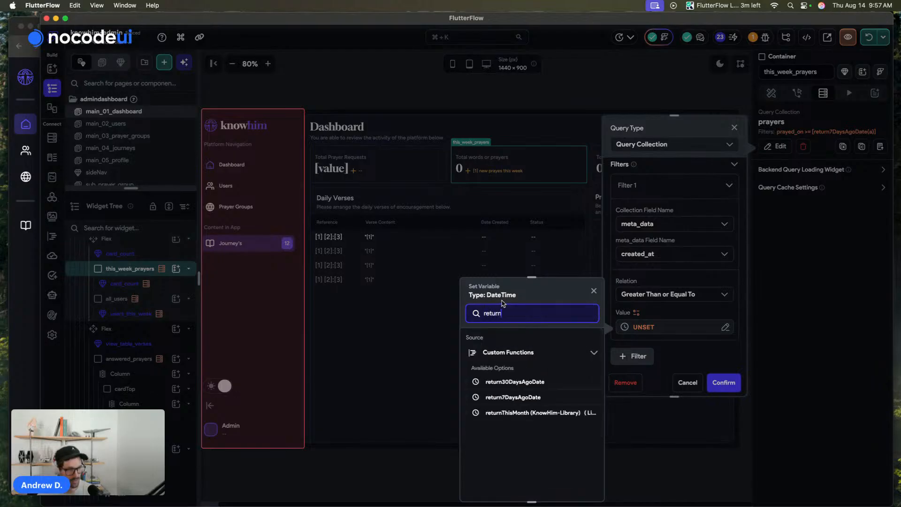
{"action": "left_click", "coordinate": [529, 383]}
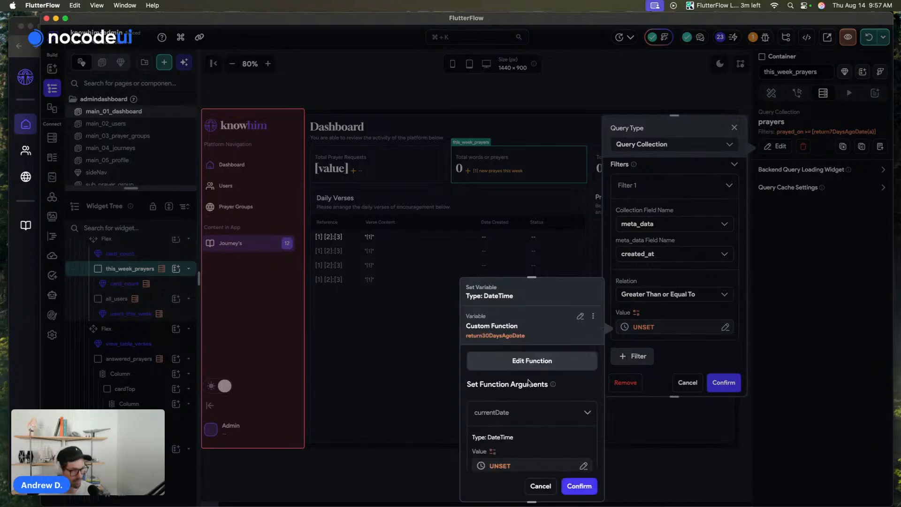
{"action": "left_click", "coordinate": [501, 466]}
{"action": "type", "text": "curren"}
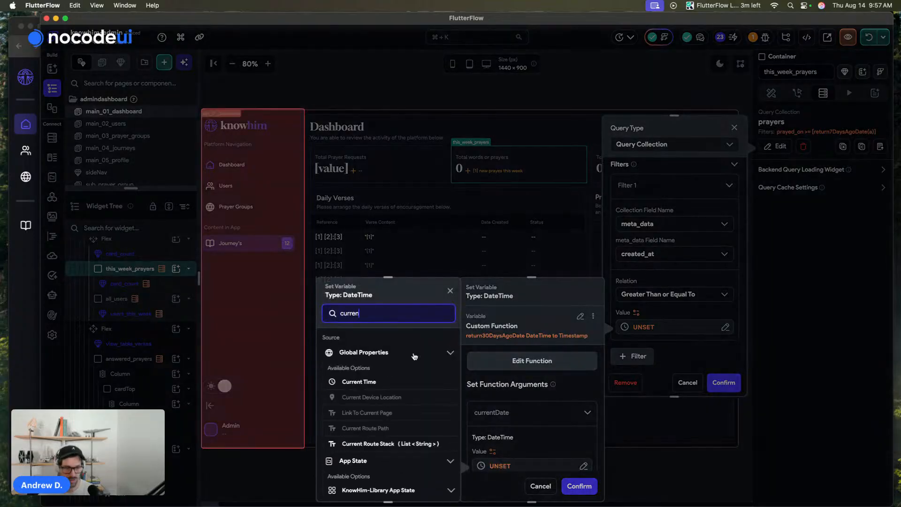
{"action": "left_click", "coordinate": [355, 382]}
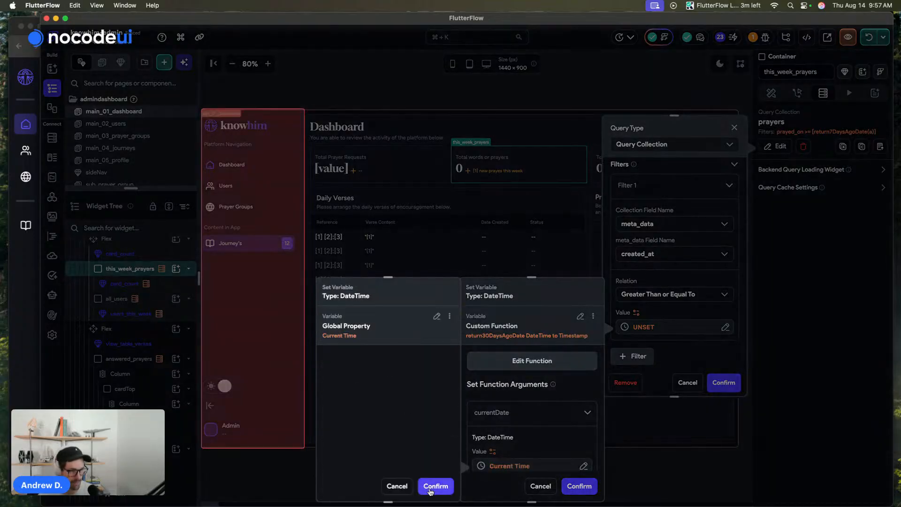
{"action": "left_click", "coordinate": [434, 486]}
Set the function result's conversion to No Further Changes and confirm the this_week_prayers activity query.
{"action": "scroll", "coordinate": [568, 414], "scroll_direction": "down", "scroll_amount": 2}
{"action": "left_click", "coordinate": [586, 486]}
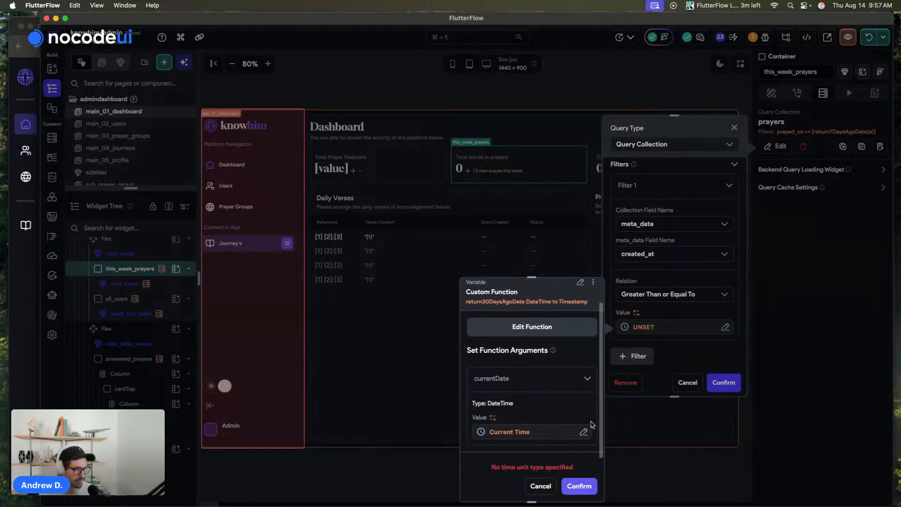
{"action": "scroll", "coordinate": [554, 362], "scroll_direction": "down", "scroll_amount": 3}
{"action": "left_click", "coordinate": [530, 423]}
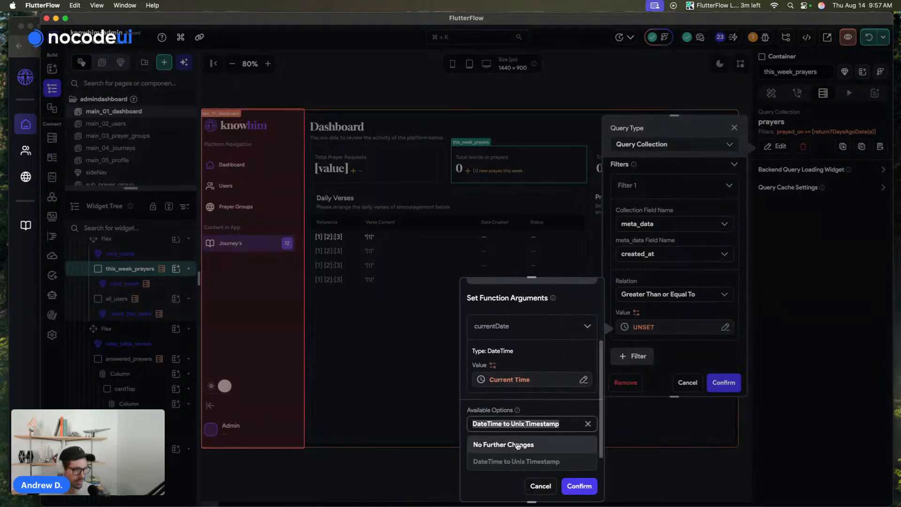
{"action": "left_click", "coordinate": [567, 441]}
{"action": "left_click", "coordinate": [579, 486]}
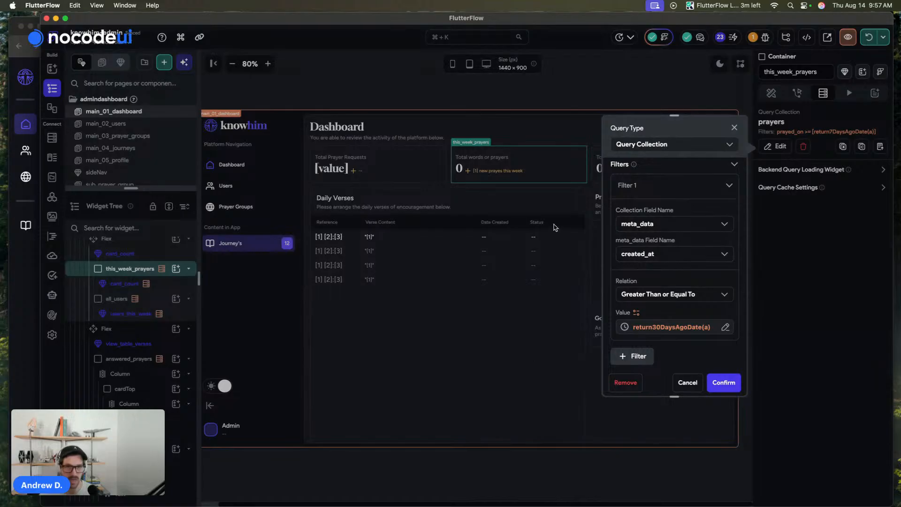
{"action": "scroll", "coordinate": [699, 225], "scroll_direction": "up", "scroll_amount": 4}
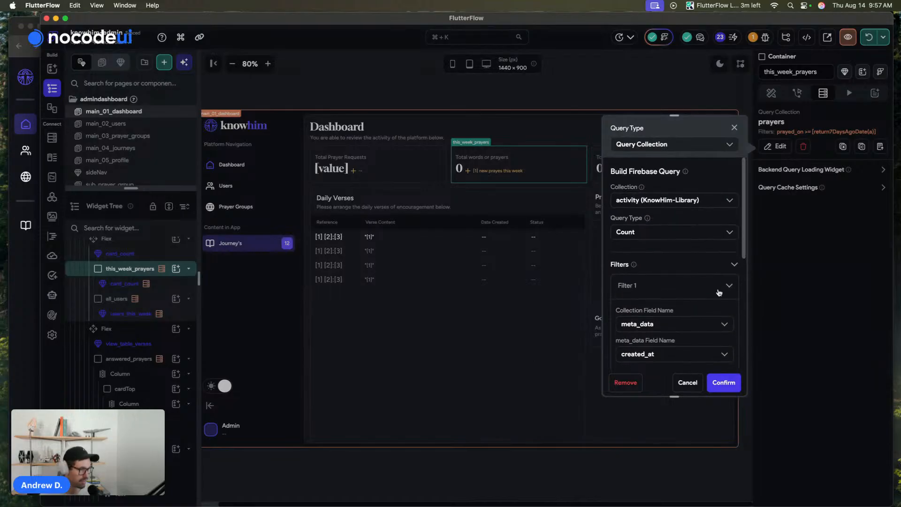
{"action": "left_click", "coordinate": [721, 382]}
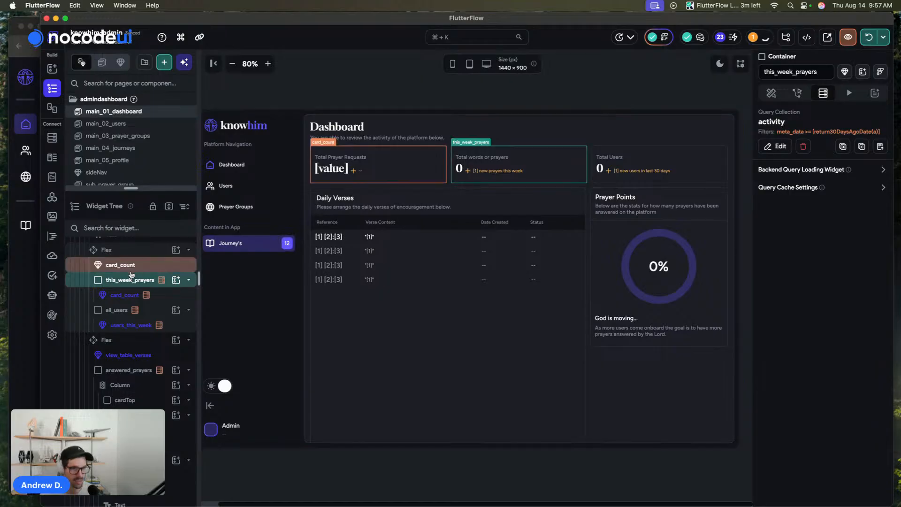
Compare the backend queries of the middle card_count and its this_week_prayers container for collection, query type and filters.
{"action": "left_click", "coordinate": [127, 294]}
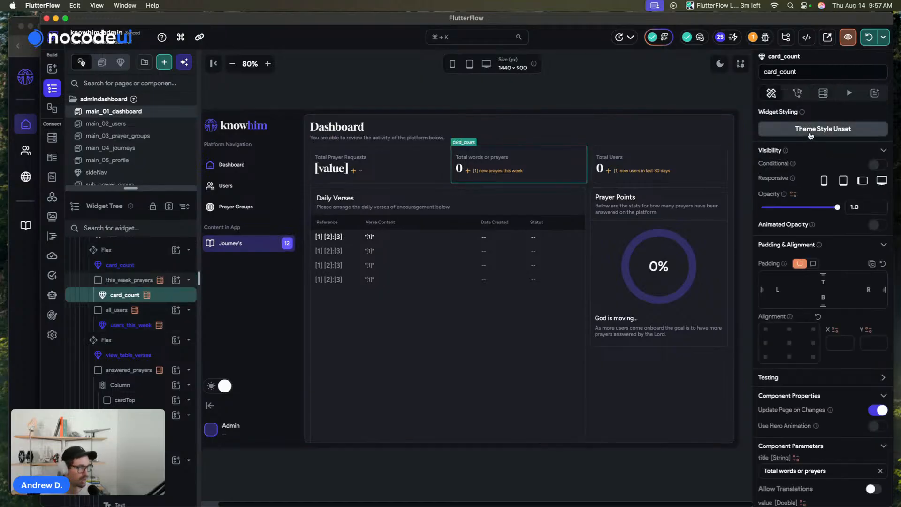
{"action": "left_click", "coordinate": [824, 95]}
{"action": "left_click", "coordinate": [776, 137]}
{"action": "scroll", "coordinate": [654, 207], "scroll_direction": "down", "scroll_amount": 3}
{"action": "scroll", "coordinate": [654, 204], "scroll_direction": "up", "scroll_amount": 3}
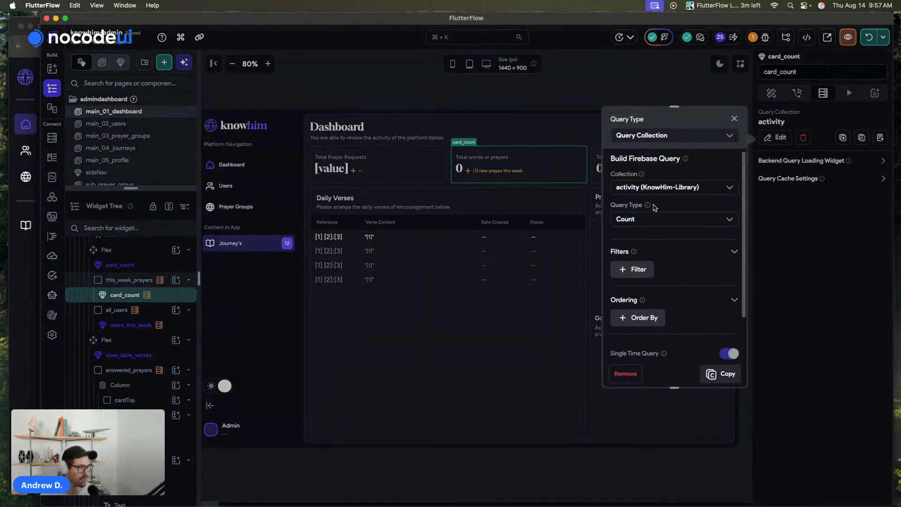
{"action": "left_click", "coordinate": [132, 296]}
{"action": "left_click", "coordinate": [135, 283]}
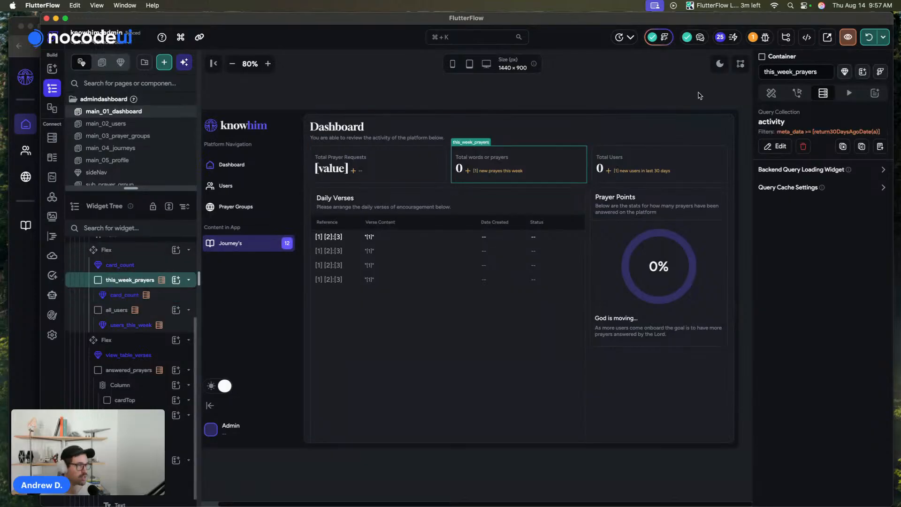
{"action": "left_click", "coordinate": [776, 146]}
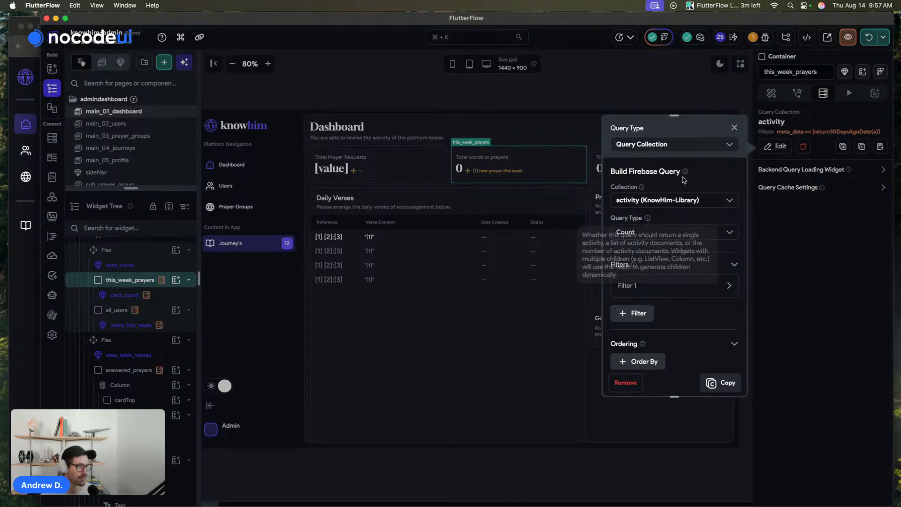
{"action": "left_click", "coordinate": [734, 128]}
{"action": "left_click", "coordinate": [612, 80]}
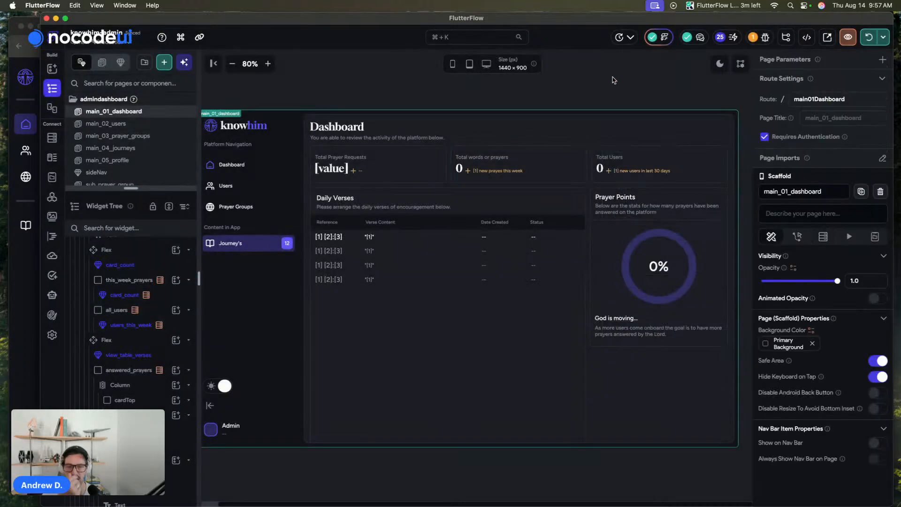
Retitle the middle count card as "Total words or invites", saving the project and hot reloading the test app.
{"action": "key", "text": "super+s"}
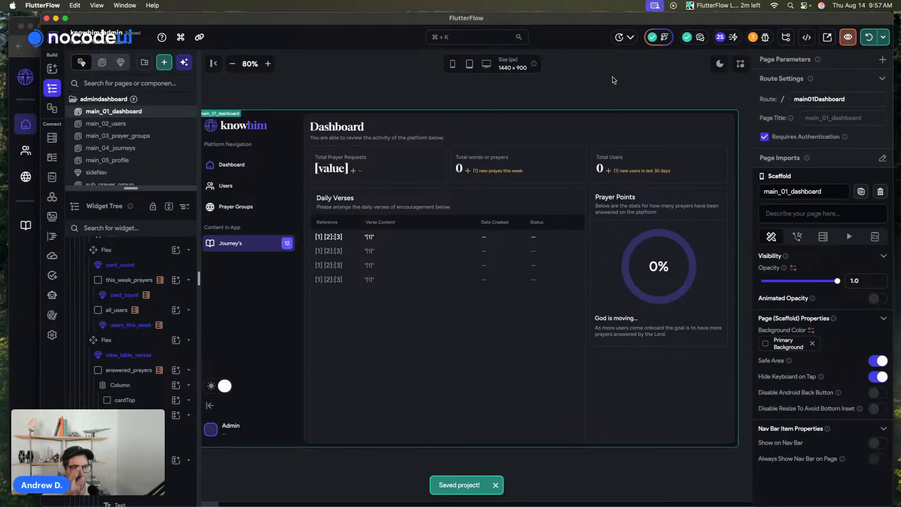
{"action": "left_click", "coordinate": [510, 171]}
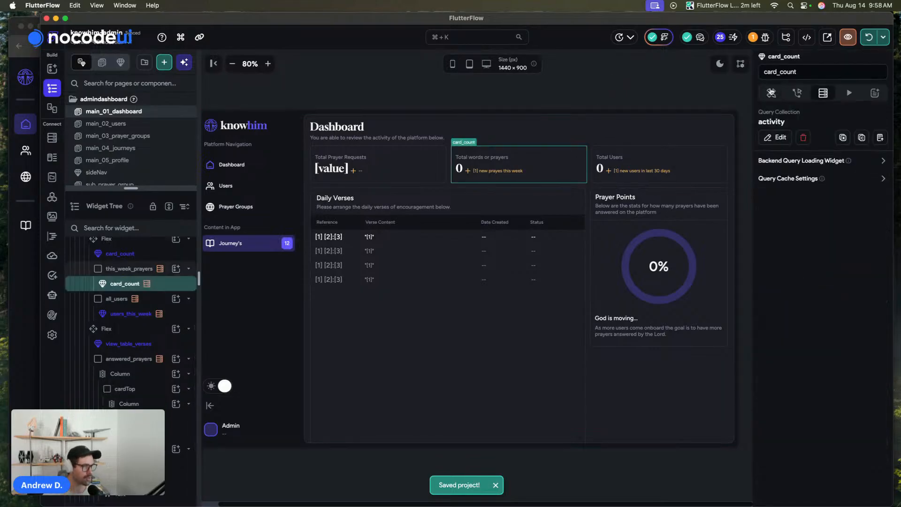
{"action": "left_click", "coordinate": [775, 94]}
{"action": "scroll", "coordinate": [829, 350], "scroll_direction": "down", "scroll_amount": 5}
{"action": "left_click_drag", "start_coordinate": [798, 257], "coordinate": [856, 255]}
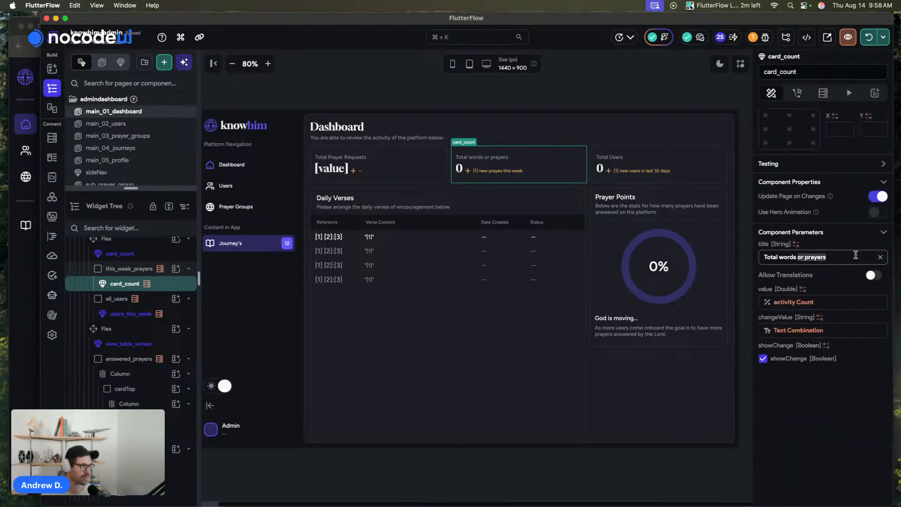
{"action": "type", "text": "or invites"}
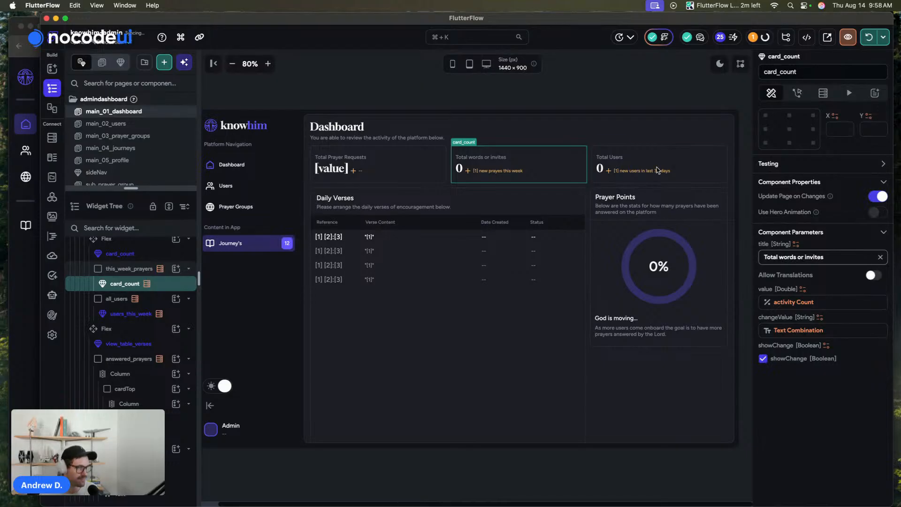
{"action": "left_click", "coordinate": [590, 85]}
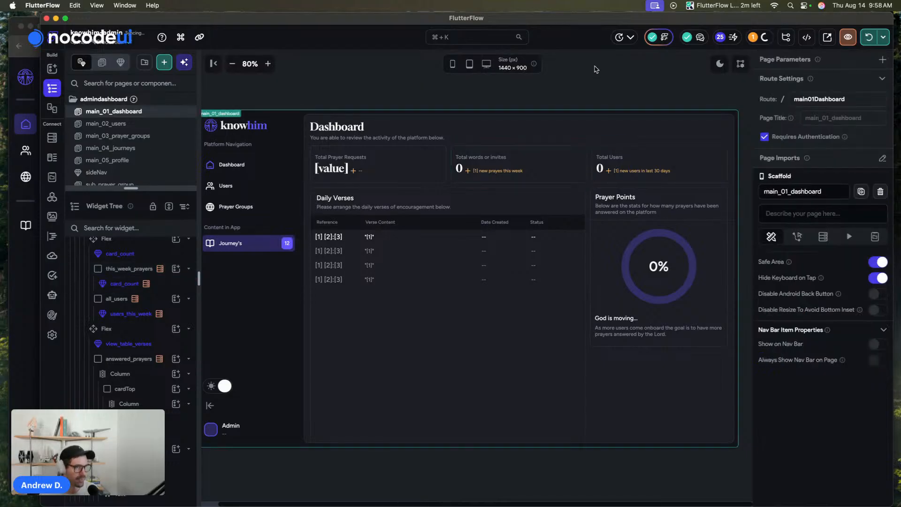
{"action": "left_click", "coordinate": [869, 37]}
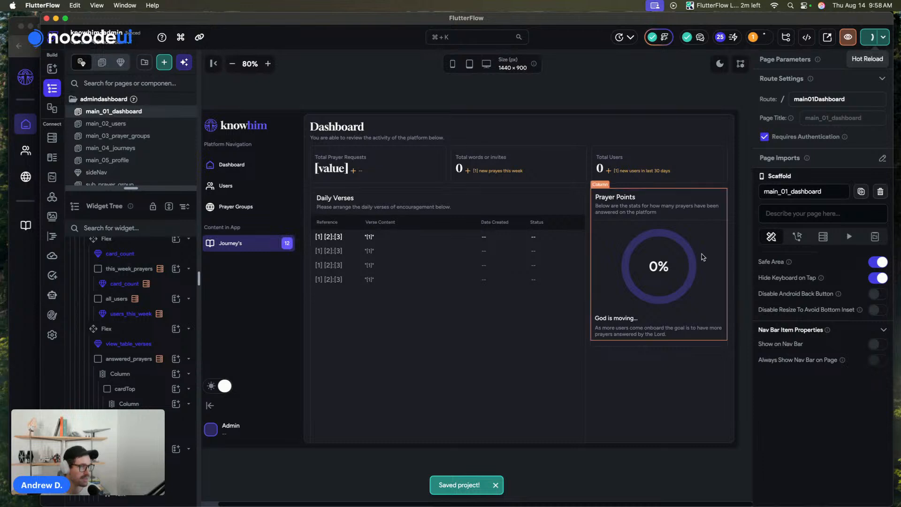
Examine the collections and filters behind the max_width and answered_prayers containers' backend queries that feed the Prayer Points chart.
{"action": "left_click", "coordinate": [655, 249]}
{"action": "left_click", "coordinate": [615, 197]}
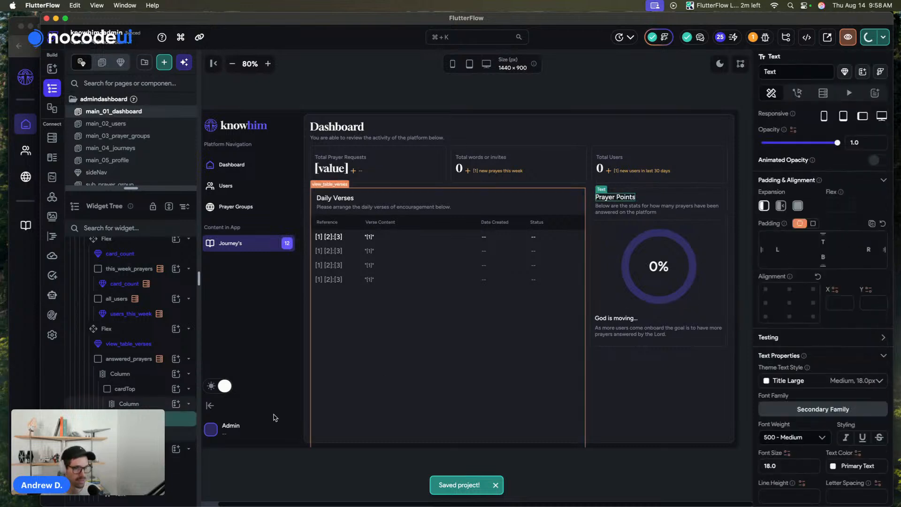
{"action": "left_click", "coordinate": [135, 362]}
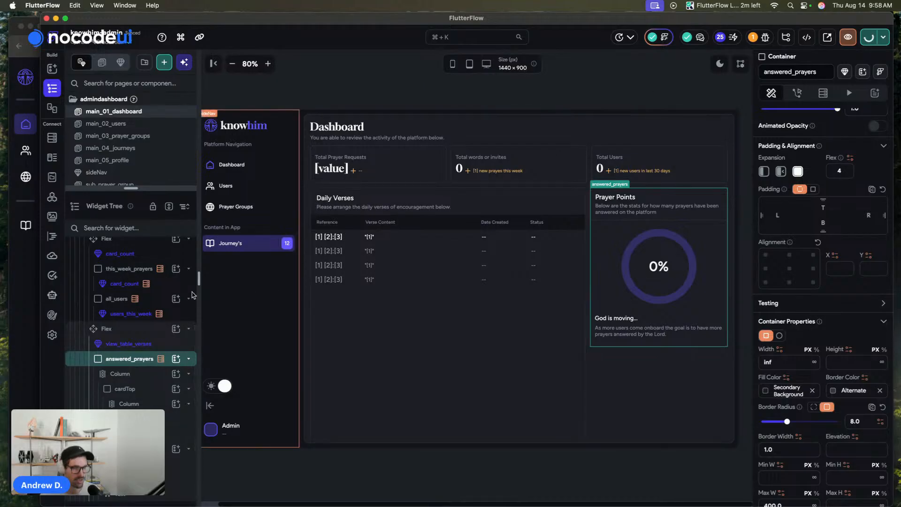
{"action": "scroll", "coordinate": [183, 297], "scroll_direction": "up", "scroll_amount": 5}
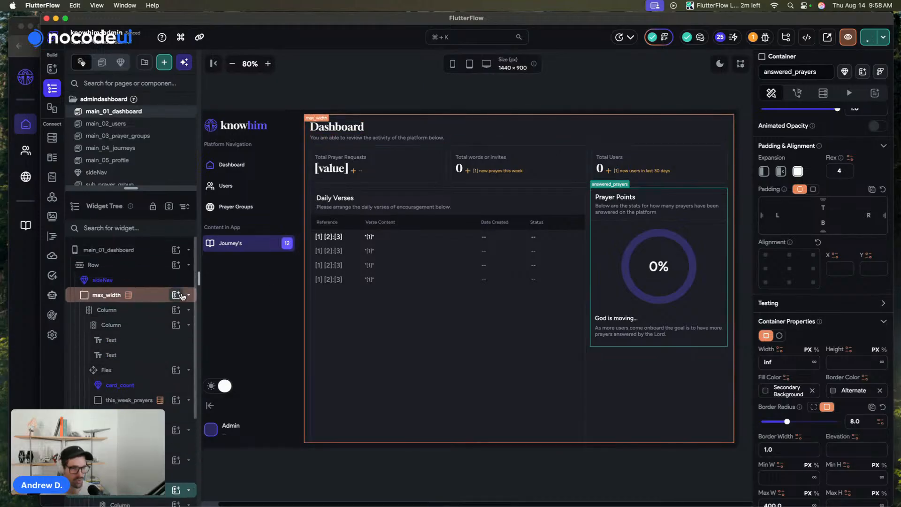
{"action": "left_click", "coordinate": [157, 294]}
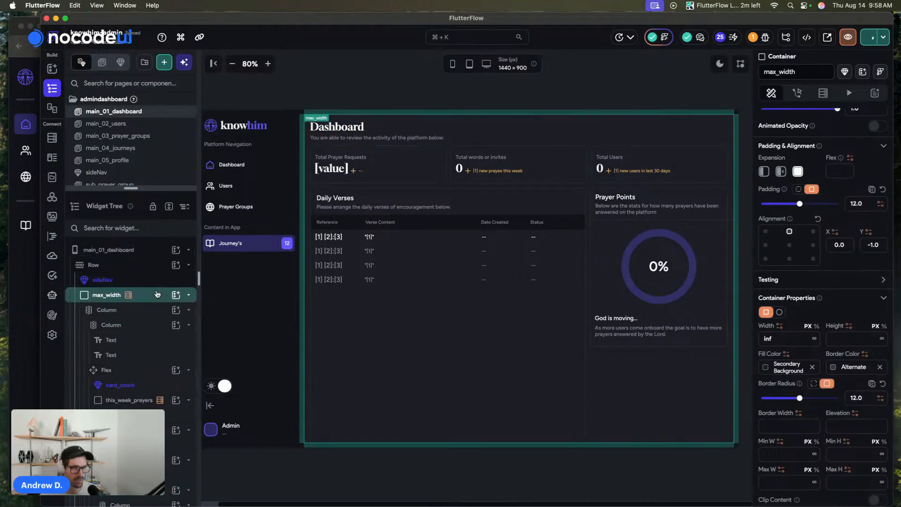
{"action": "left_click", "coordinate": [822, 93]}
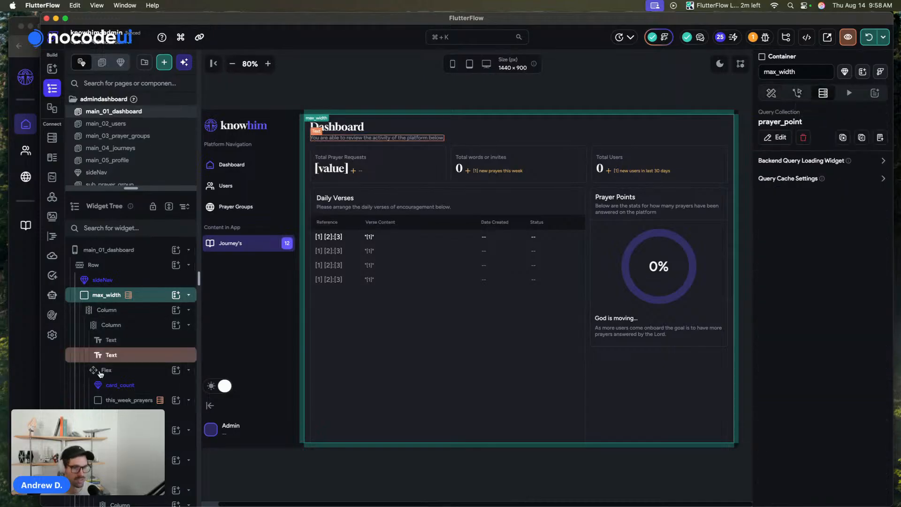
{"action": "scroll", "coordinate": [127, 355], "scroll_direction": "down", "scroll_amount": 5}
{"action": "left_click", "coordinate": [110, 359]}
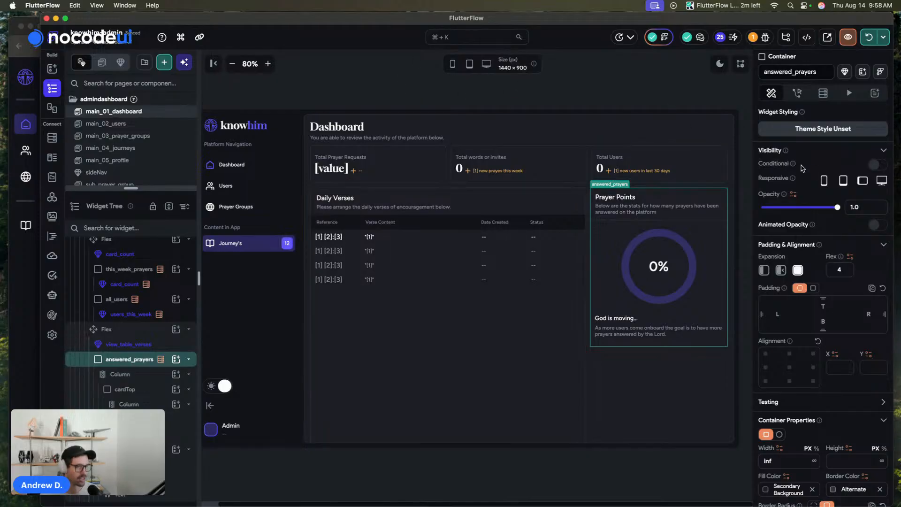
{"action": "left_click", "coordinate": [823, 93]}
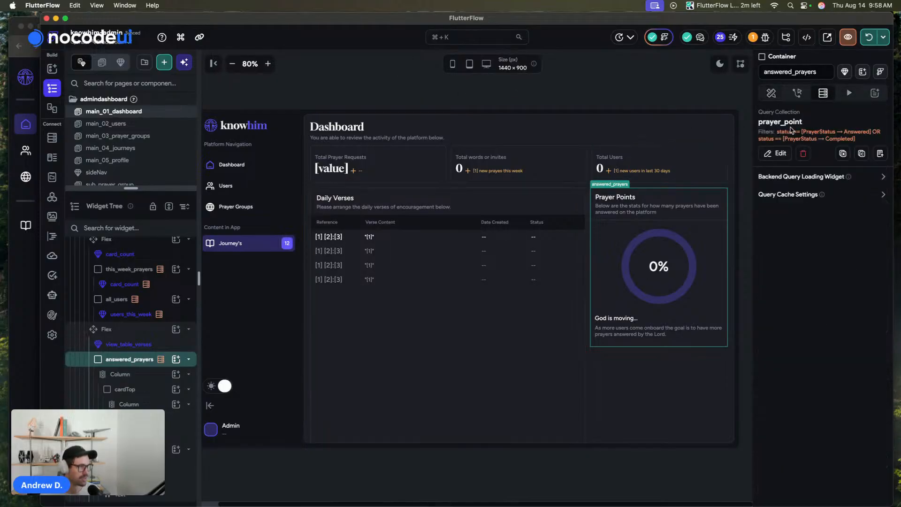
{"action": "left_click", "coordinate": [776, 154]}
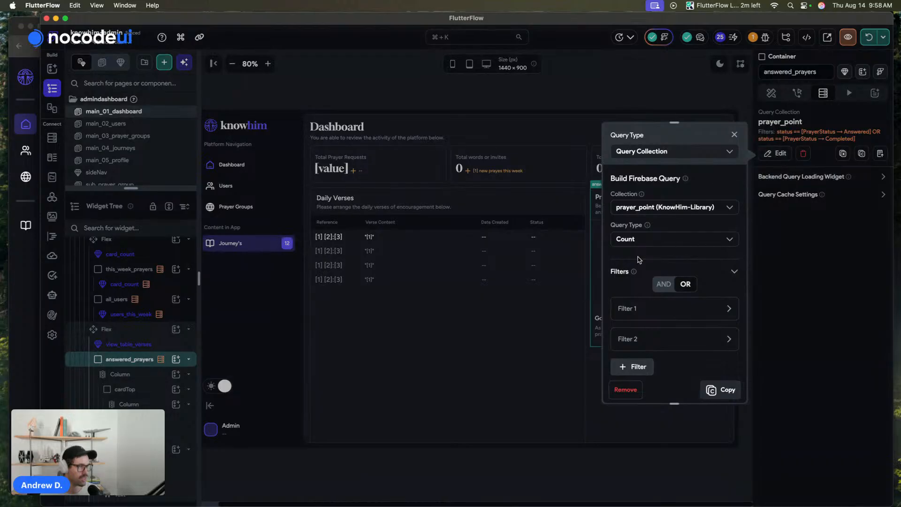
{"action": "left_click", "coordinate": [734, 135]}
{"action": "left_click", "coordinate": [603, 93]}
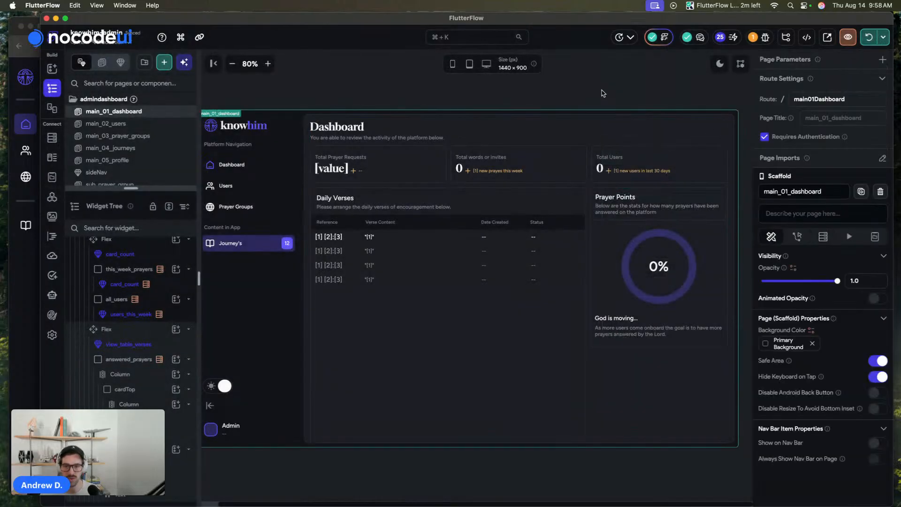
{"action": "key", "text": "super+s"}
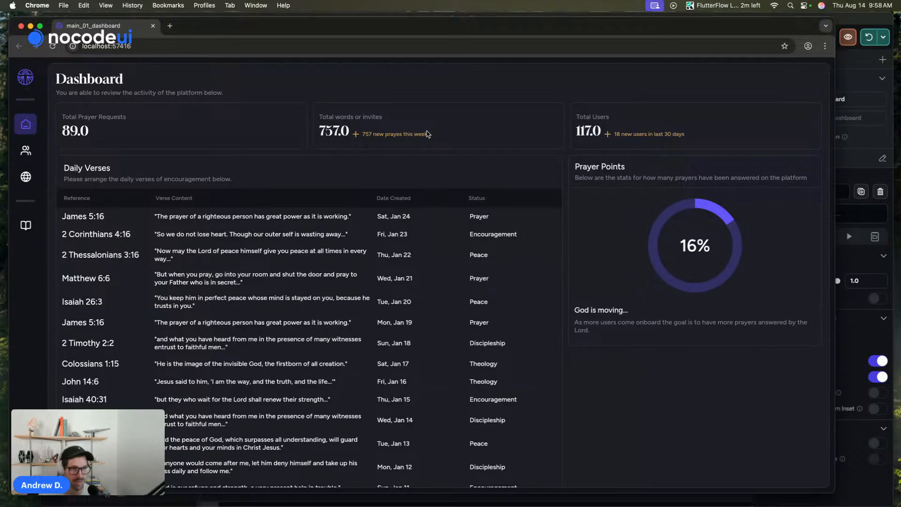
Switch to FlutterFlow and rebind the first text of the middle count card's changeValue to the activity Count from the this_week_prayers query.
{"action": "left_click", "coordinate": [846, 95]}
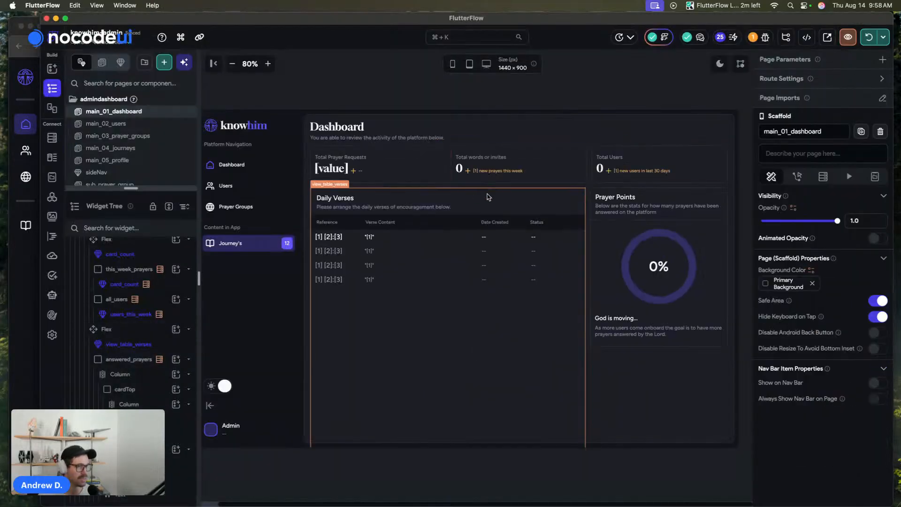
{"action": "left_click", "coordinate": [492, 172]}
{"action": "scroll", "coordinate": [818, 334], "scroll_direction": "down", "scroll_amount": 4}
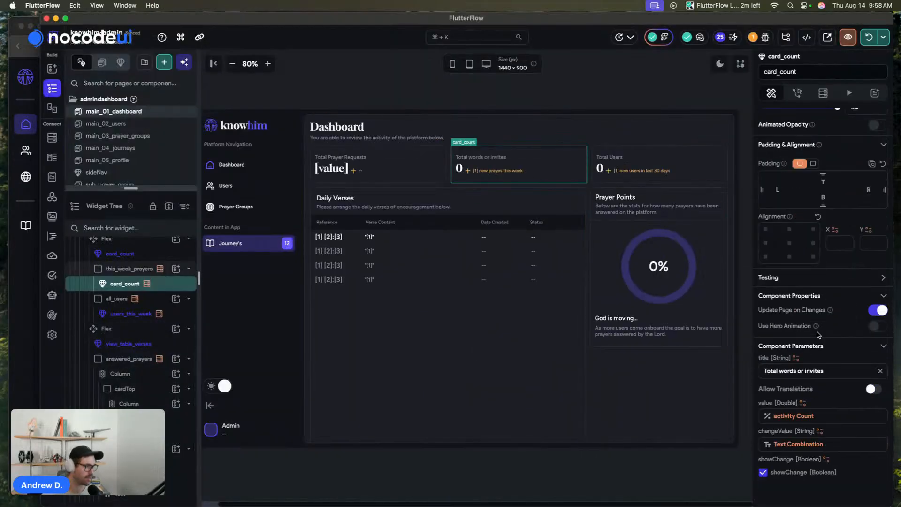
{"action": "left_click", "coordinate": [799, 369]}
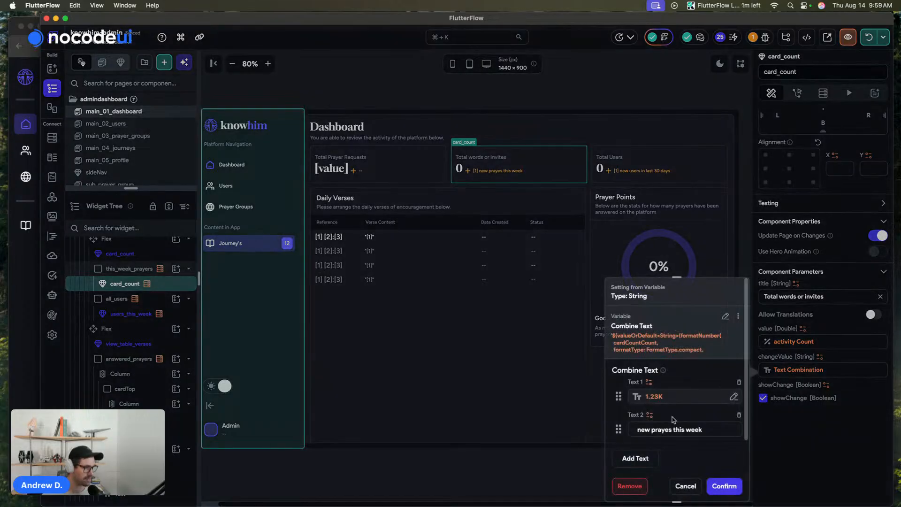
{"action": "left_click", "coordinate": [662, 397]}
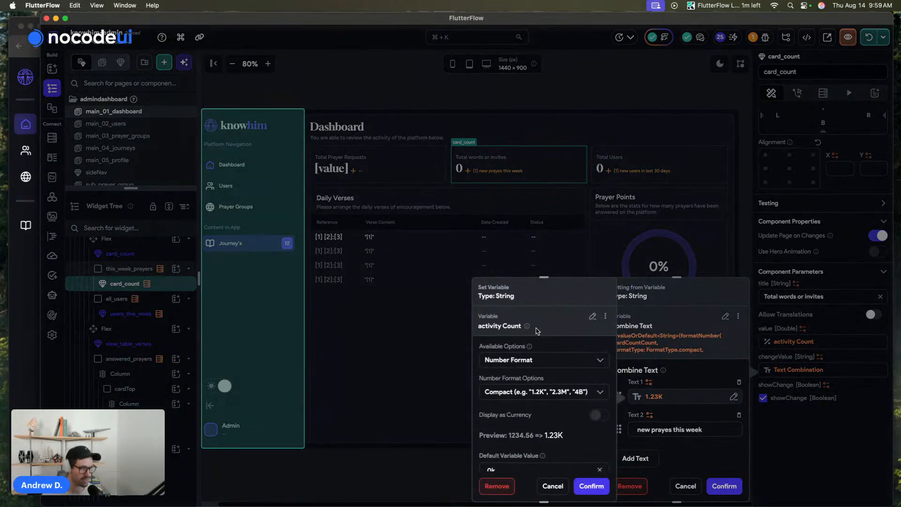
{"action": "left_click", "coordinate": [593, 316]}
{"action": "scroll", "coordinate": [552, 354], "scroll_direction": "down", "scroll_amount": 1}
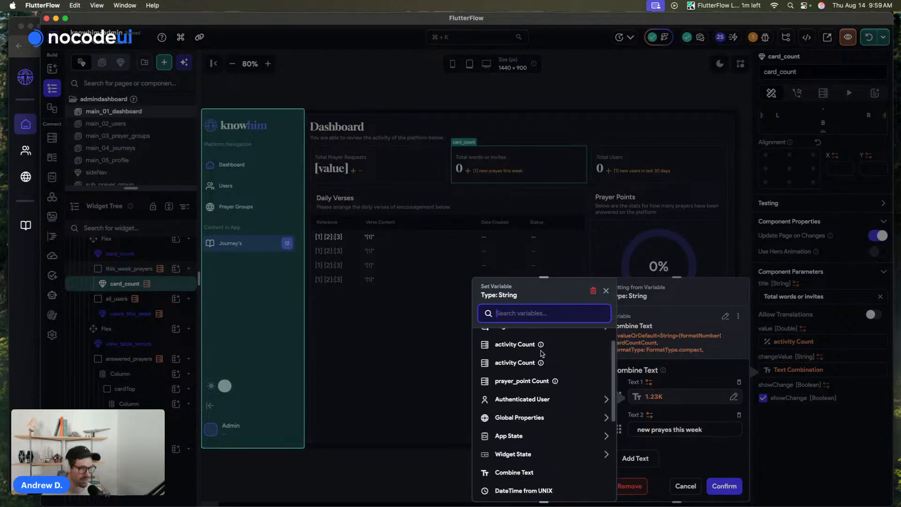
{"action": "mouse_move", "coordinate": [542, 345]}
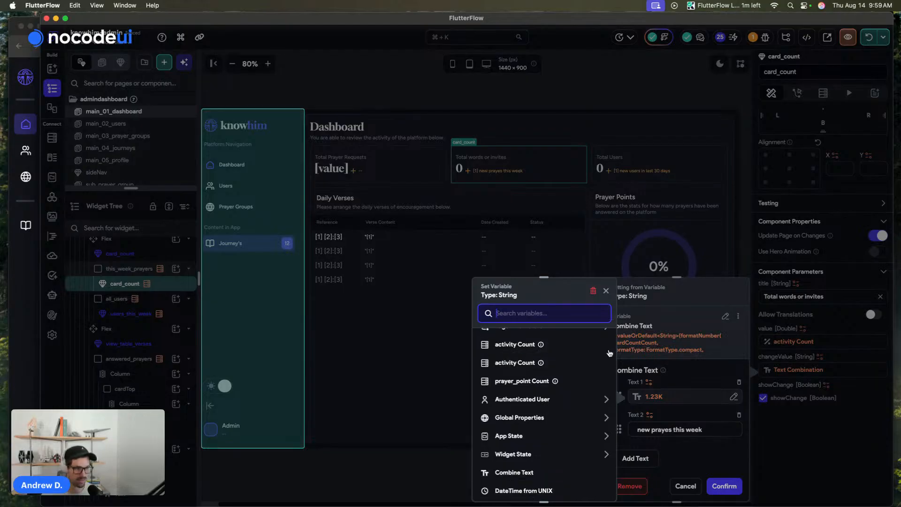
{"action": "mouse_move", "coordinate": [542, 364]}
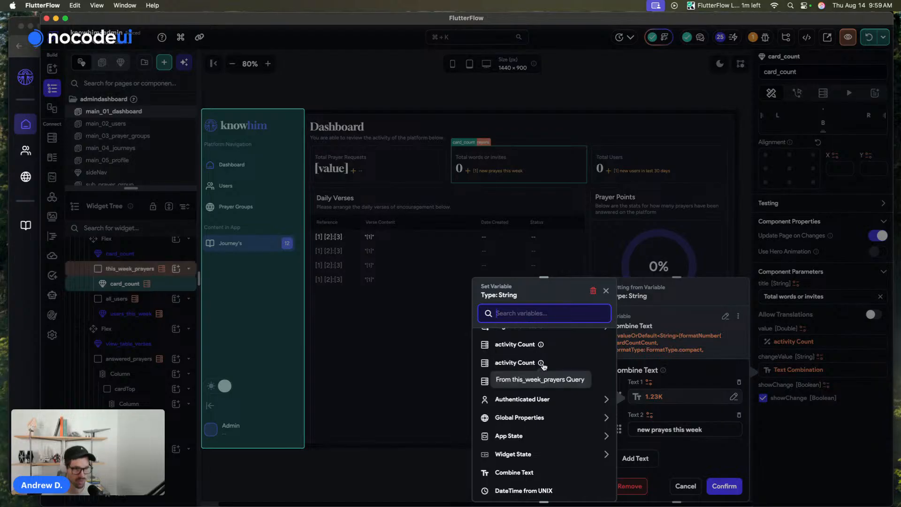
{"action": "left_click", "coordinate": [517, 363]}
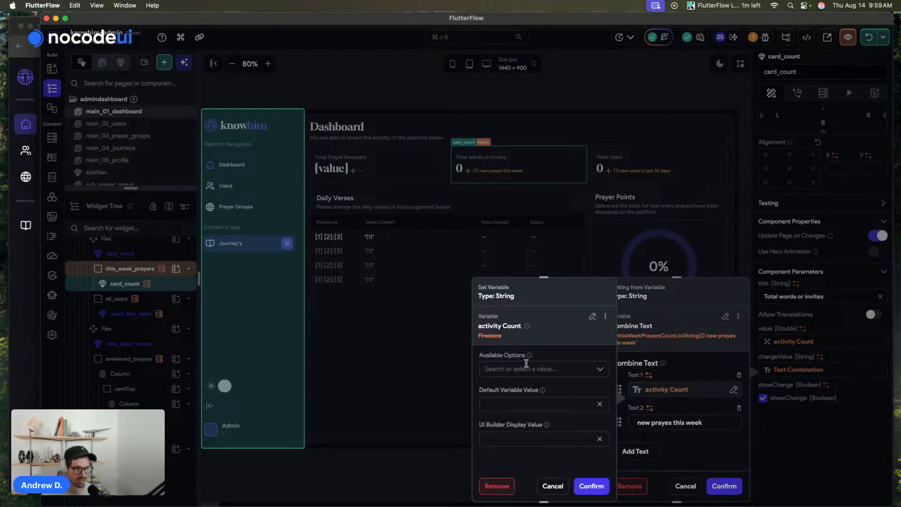
Set the activity Count text to No Further Changes with a default value of 0 and confirm the variable.
{"action": "left_click", "coordinate": [524, 369]}
{"action": "left_click", "coordinate": [526, 359]}
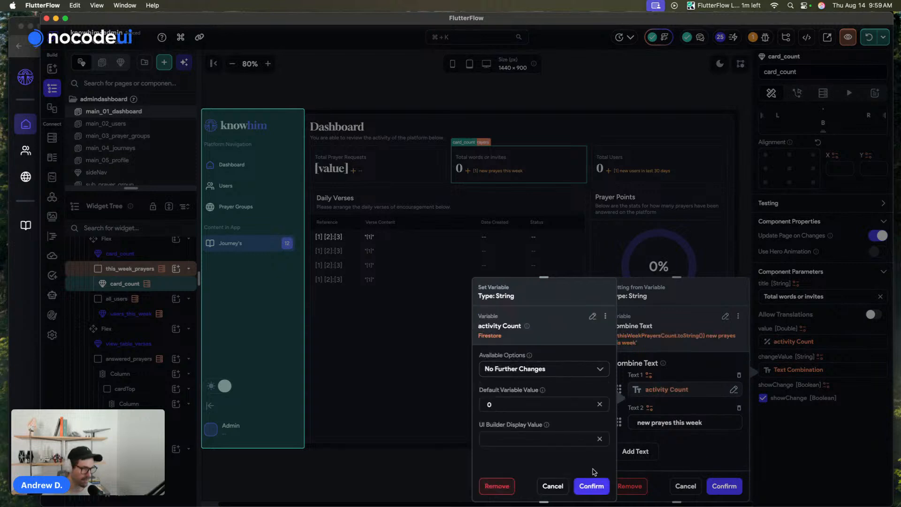
{"action": "left_click", "coordinate": [595, 486]}
Change the combined text's second part to "new words in last 30 days", confirm it and save the project.
{"action": "left_click_drag", "start_coordinate": [710, 417], "coordinate": [540, 422]}
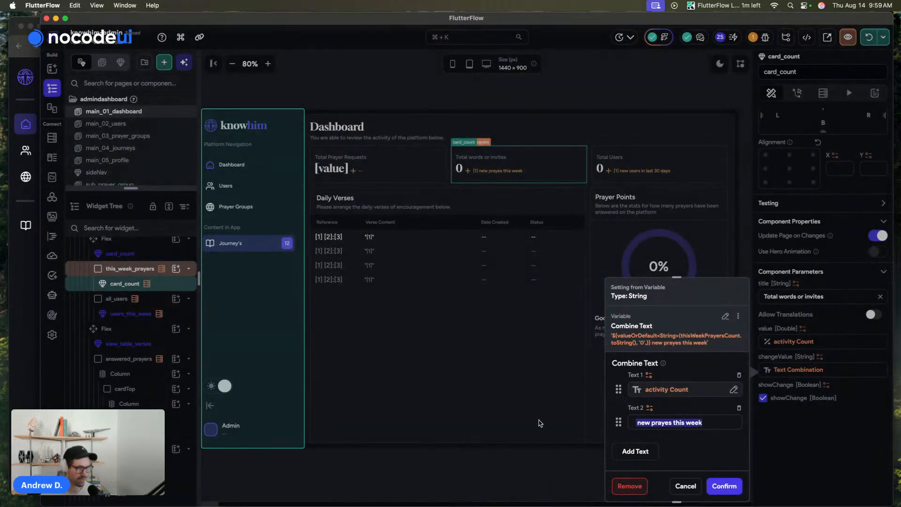
{"action": "key", "text": "BackSpace"}
{"action": "type", "text": "new w"}
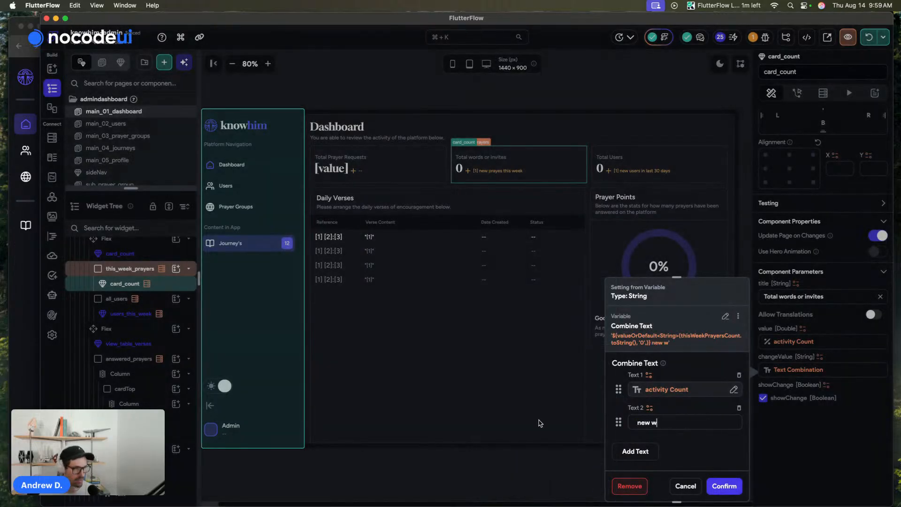
{"action": "type", "text": "ords in last 30 days"}
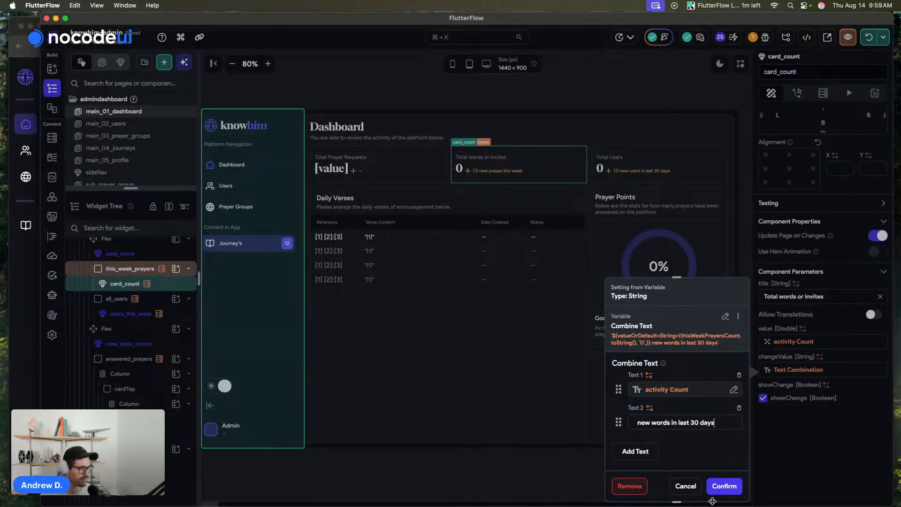
{"action": "left_click", "coordinate": [724, 486]}
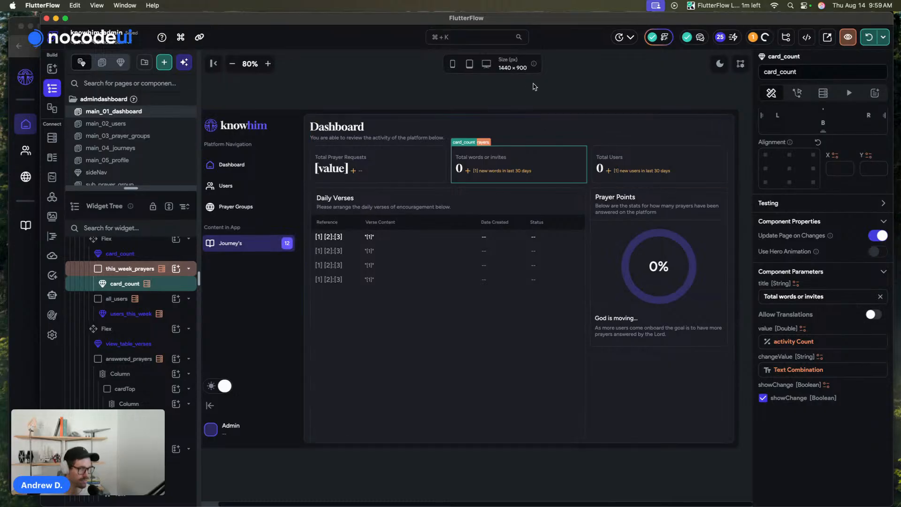
{"action": "left_click", "coordinate": [562, 90]}
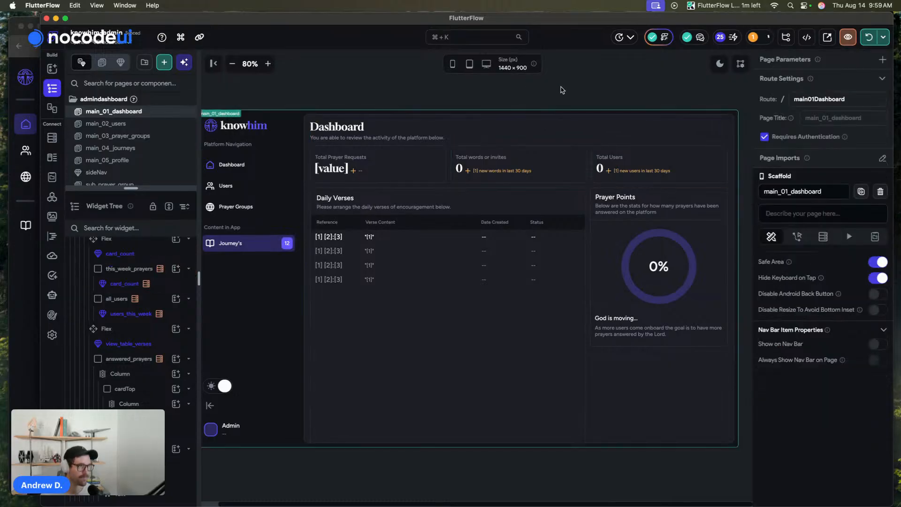
{"action": "key", "text": "super+s"}
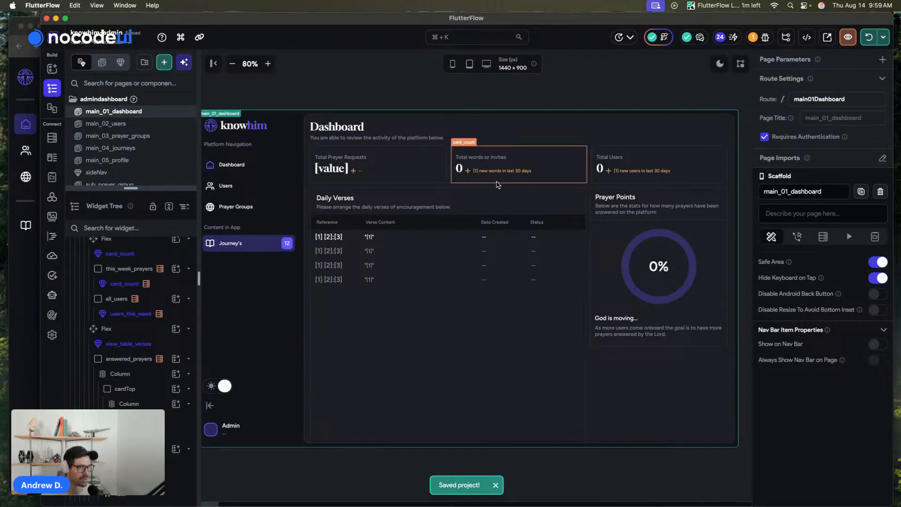
Check the variable and default behind the middle card_count's value parameter.
{"action": "left_click", "coordinate": [476, 173]}
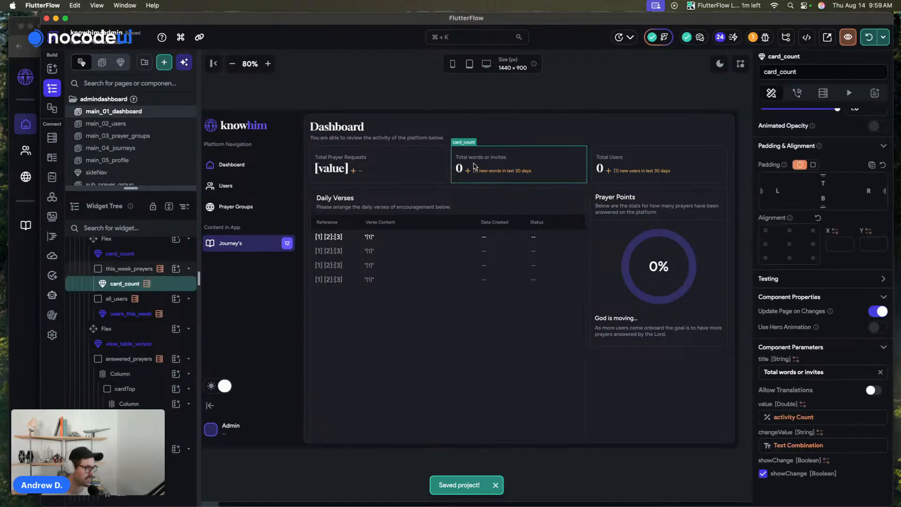
{"action": "left_click", "coordinate": [803, 417]}
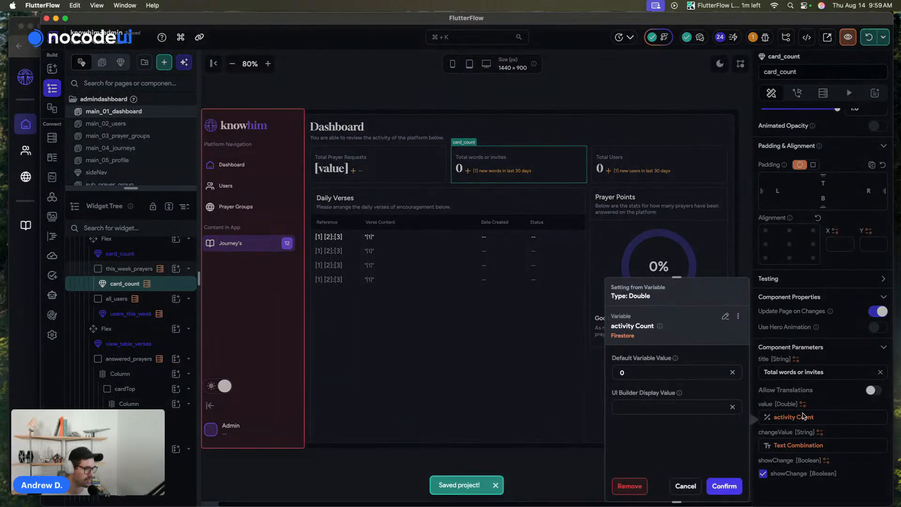
{"action": "left_click", "coordinate": [804, 417]}
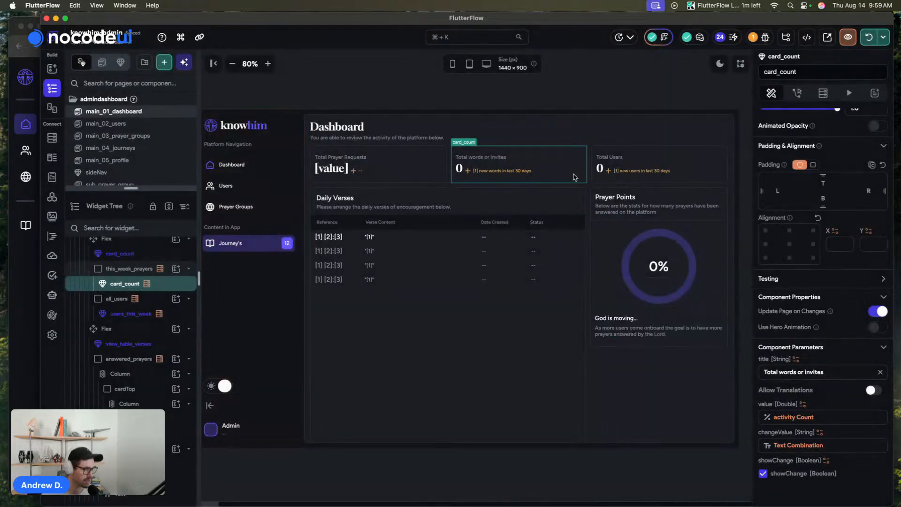
In the card_count component, format the value text as a Compact number with a default value of 0.
{"action": "double_click", "coordinate": [463, 167]}
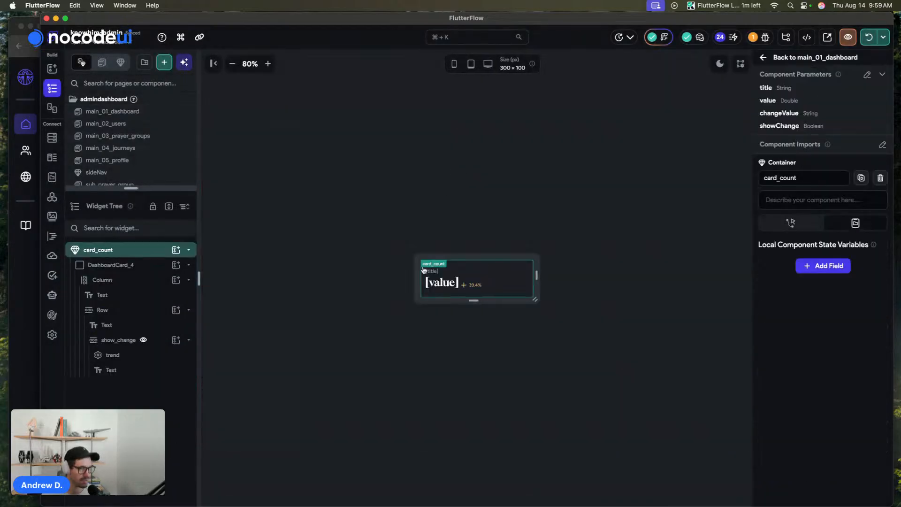
{"action": "left_click", "coordinate": [442, 282]}
{"action": "scroll", "coordinate": [788, 181], "scroll_direction": "down", "scroll_amount": 2}
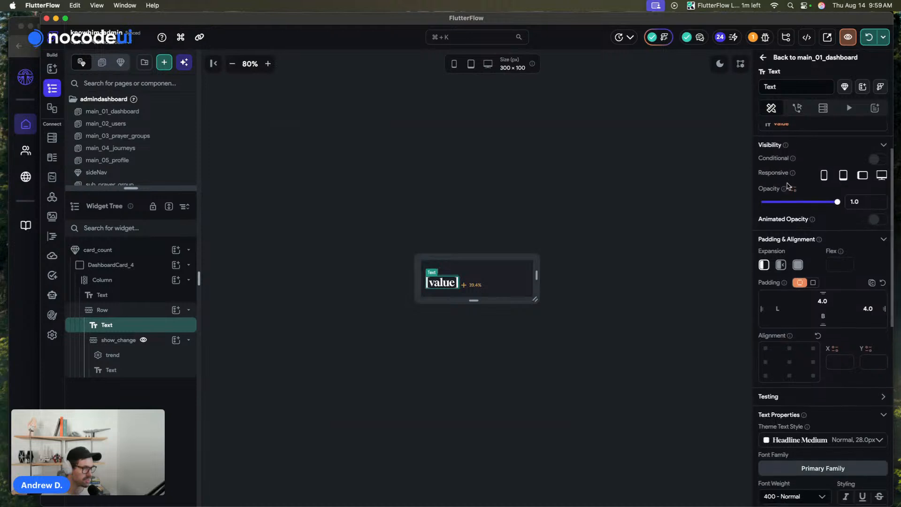
{"action": "left_click", "coordinate": [784, 126]}
{"action": "left_click", "coordinate": [667, 185]}
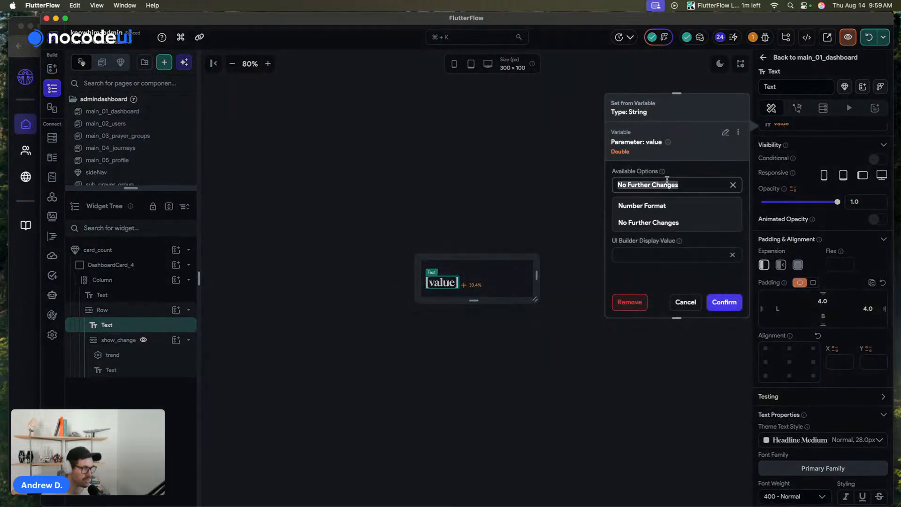
{"action": "left_click", "coordinate": [658, 209]}
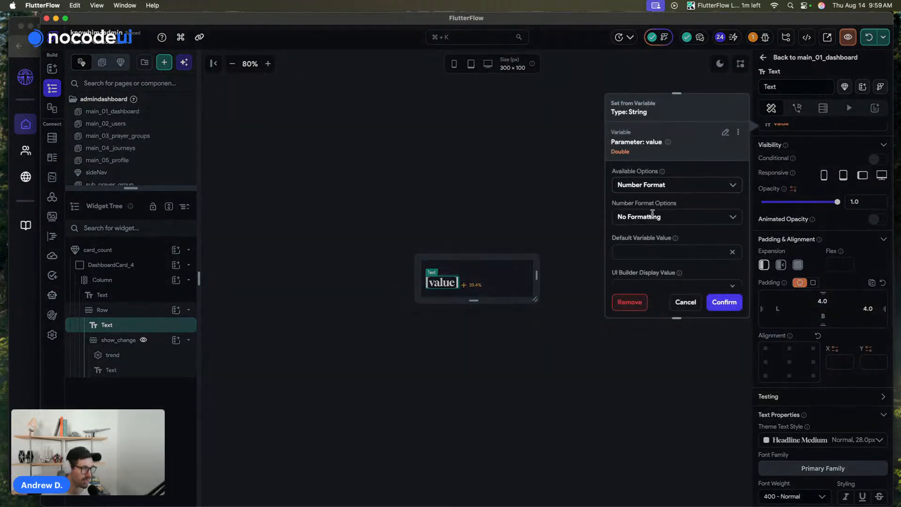
{"action": "left_click", "coordinate": [655, 216]}
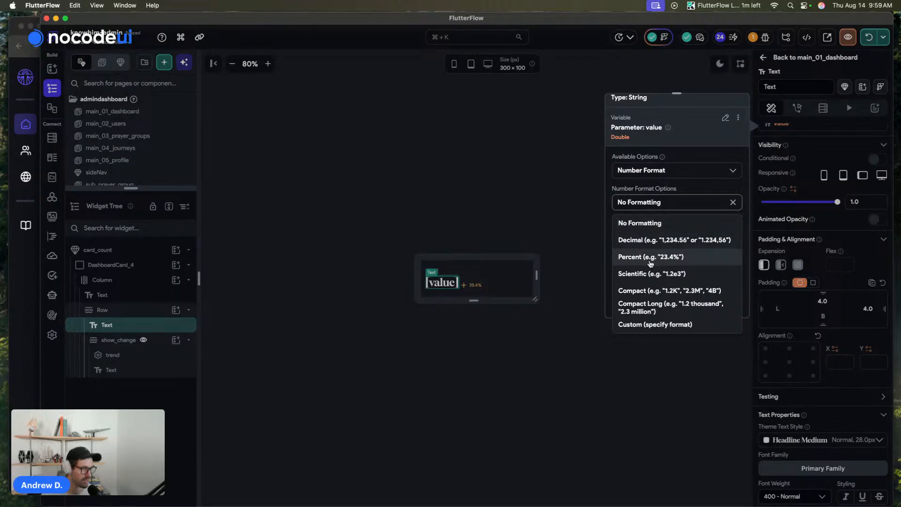
{"action": "left_click", "coordinate": [674, 294]}
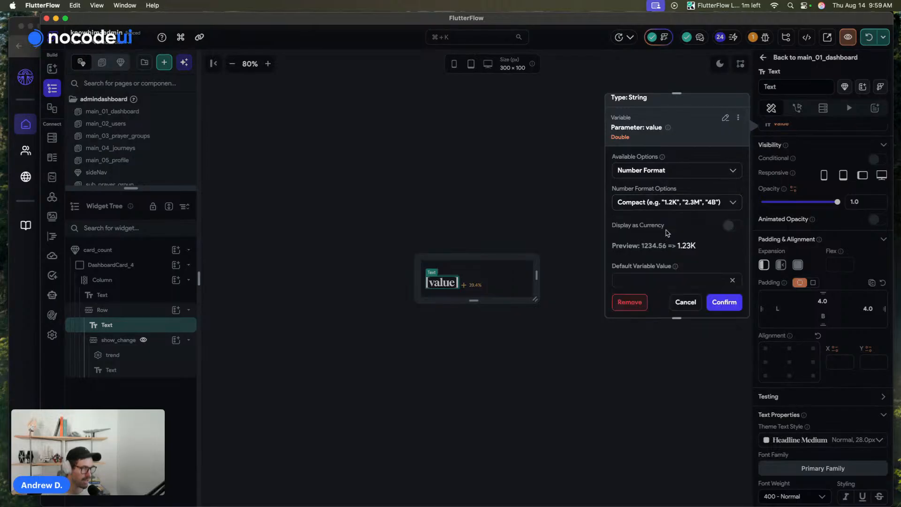
{"action": "left_click", "coordinate": [688, 280]}
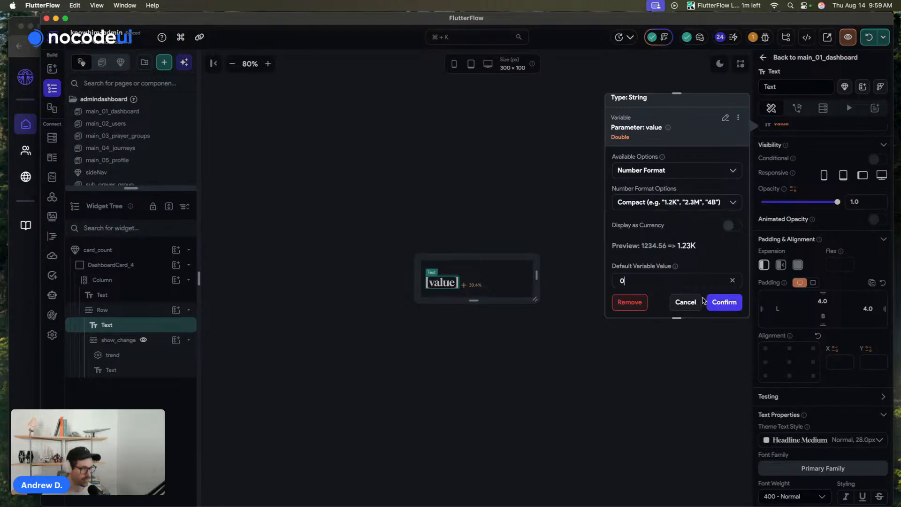
{"action": "left_click", "coordinate": [723, 302]}
{"action": "left_click", "coordinate": [633, 188]}
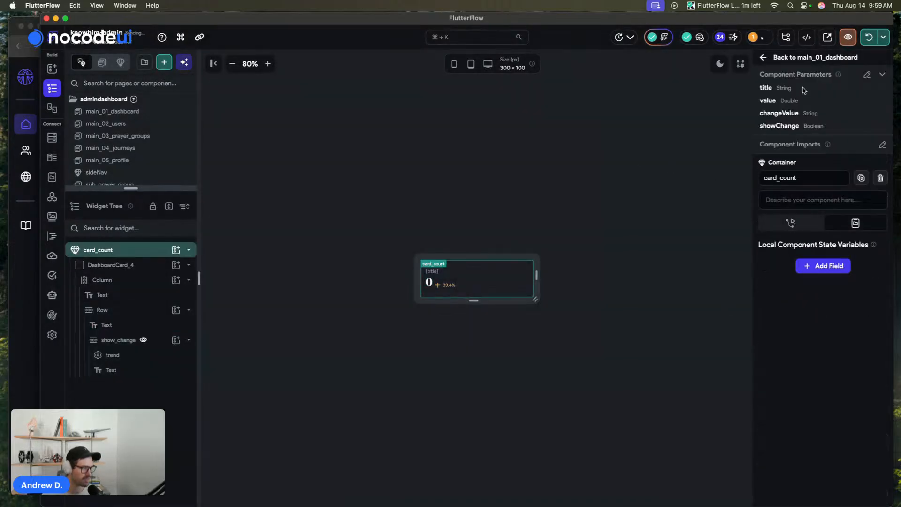
Return to the main_01_dashboard page, hot reload the test app and switch to Chrome.
{"action": "left_click", "coordinate": [796, 58]}
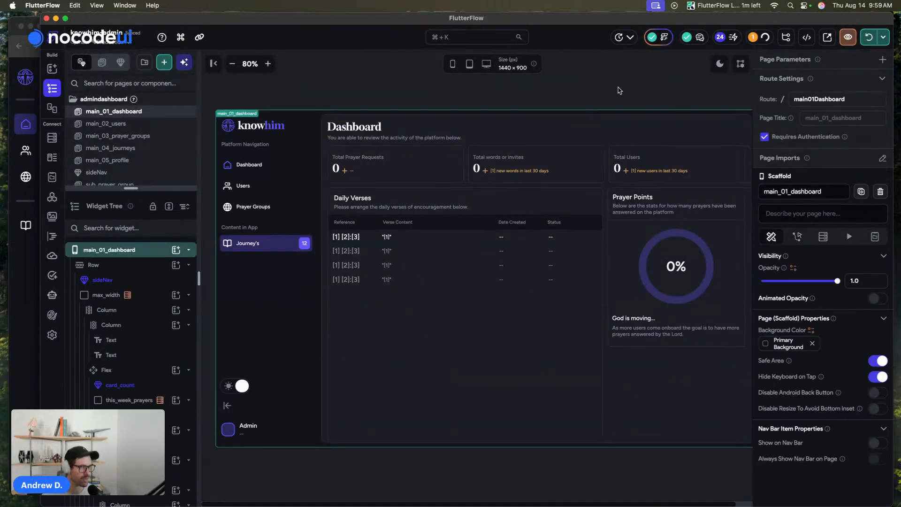
{"action": "left_click", "coordinate": [868, 37]}
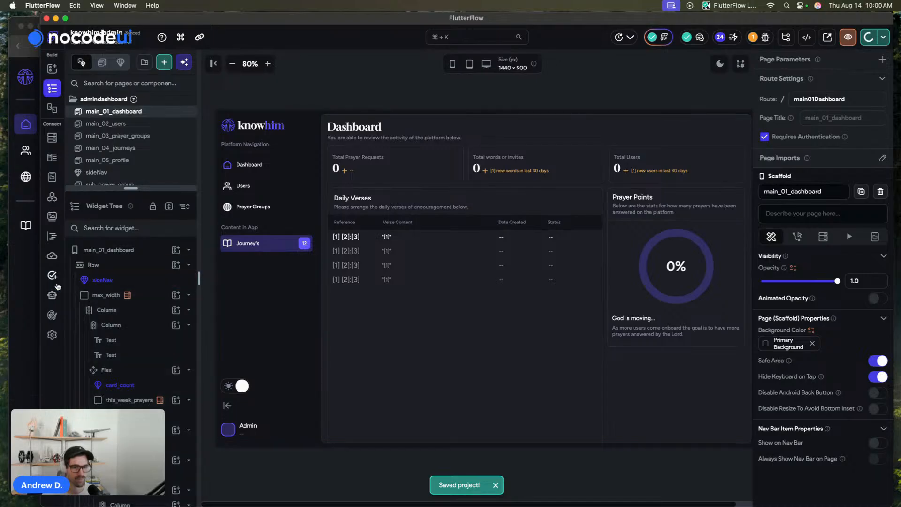
{"action": "key", "text": "super+Tab"}
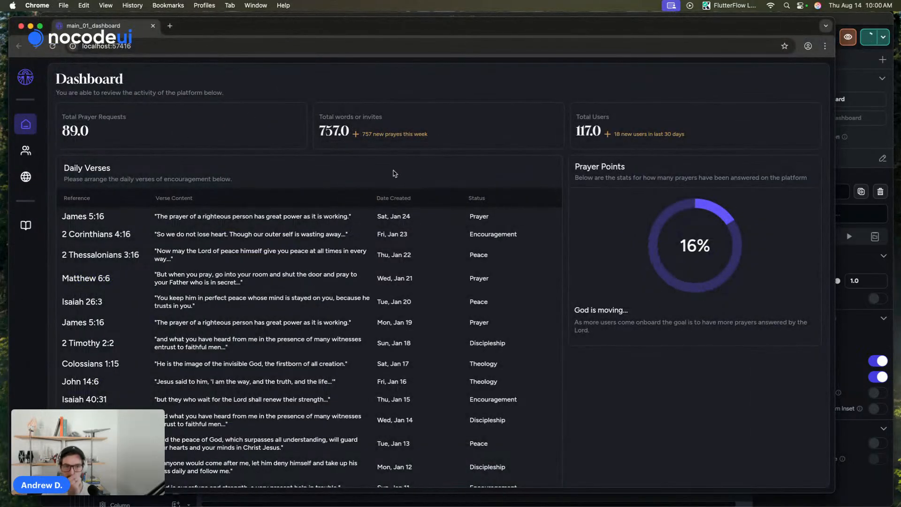
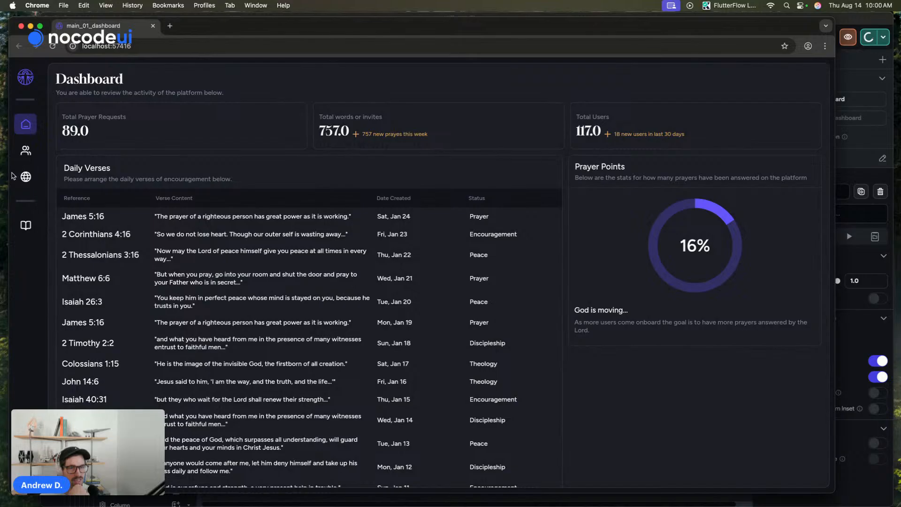
Review the Prayer Groups and Journeys pages, then the details and first lesson's editor of "The Mystery of the Trinity: One God, Three Persons".
{"action": "left_click", "coordinate": [26, 176]}
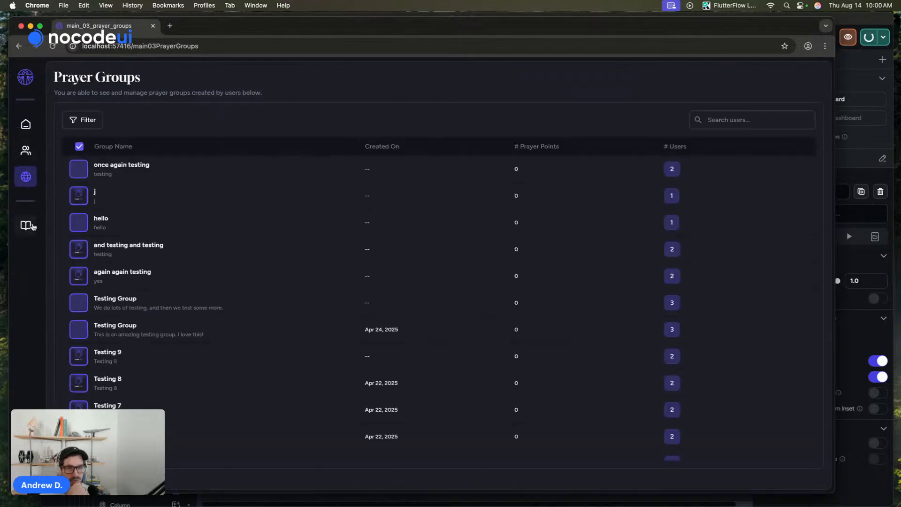
{"action": "left_click", "coordinate": [26, 225]}
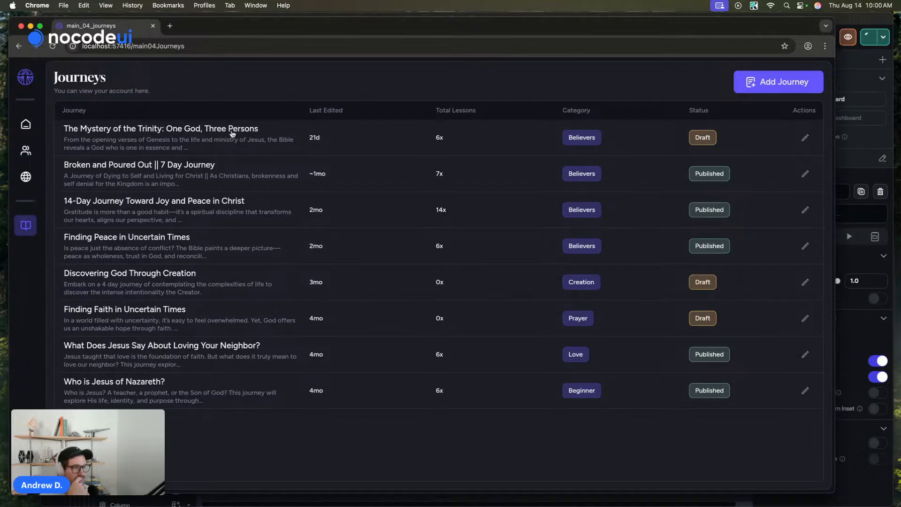
{"action": "left_click", "coordinate": [231, 134]}
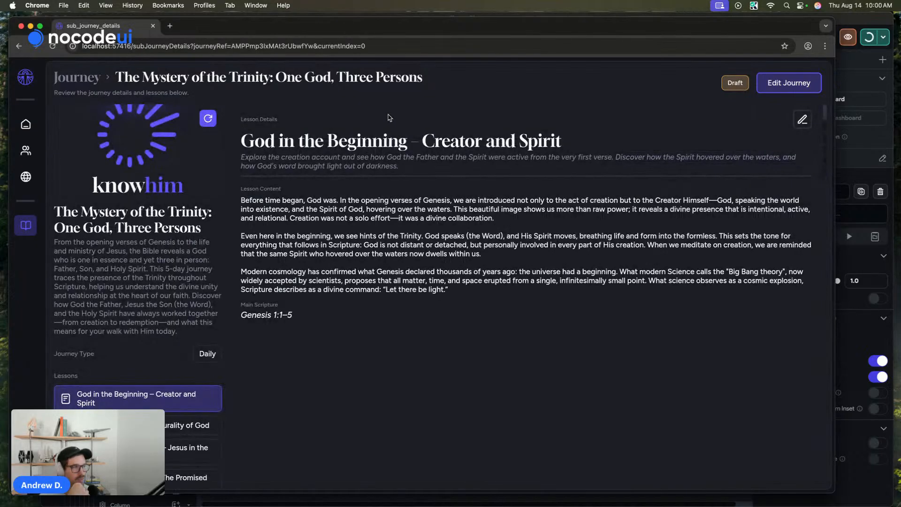
{"action": "scroll", "coordinate": [168, 306], "scroll_direction": "down", "scroll_amount": 5}
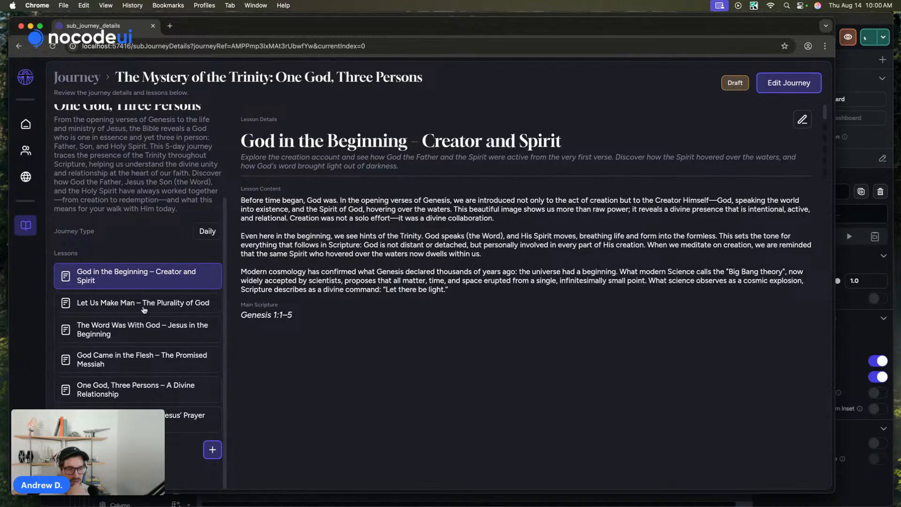
{"action": "scroll", "coordinate": [144, 310], "scroll_direction": "up", "scroll_amount": 5}
{"action": "left_click", "coordinate": [802, 119]}
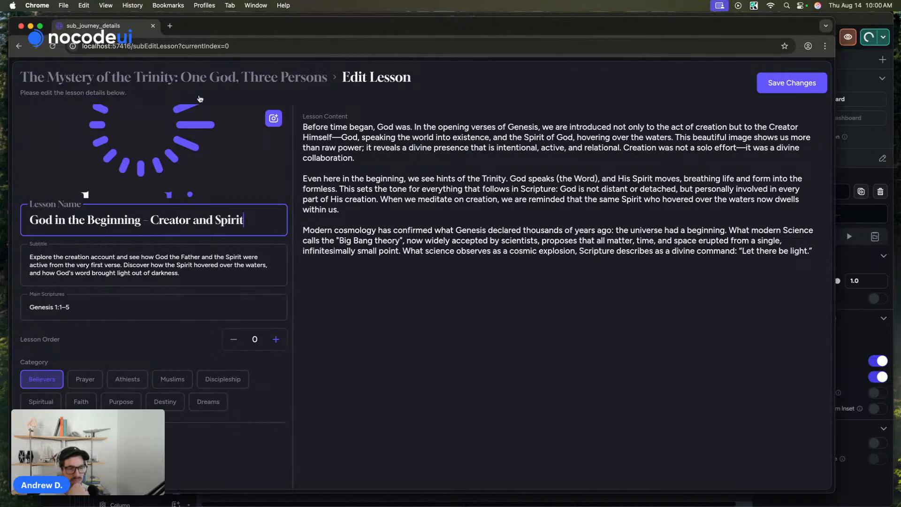
Leave the lesson editor and review the Prayer Points, Words, Testimonies and Chat sections of the "and testing and testing" prayer group.
{"action": "left_click", "coordinate": [245, 81]}
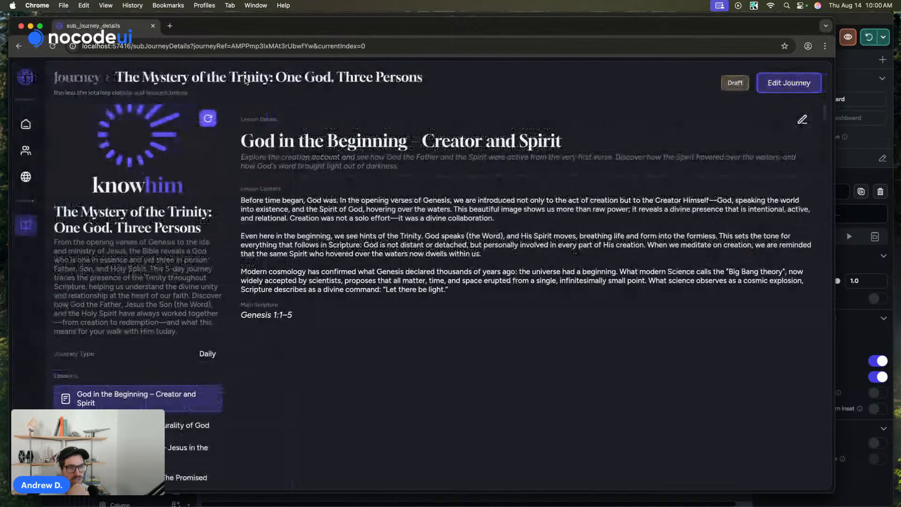
{"action": "left_click", "coordinate": [26, 177]}
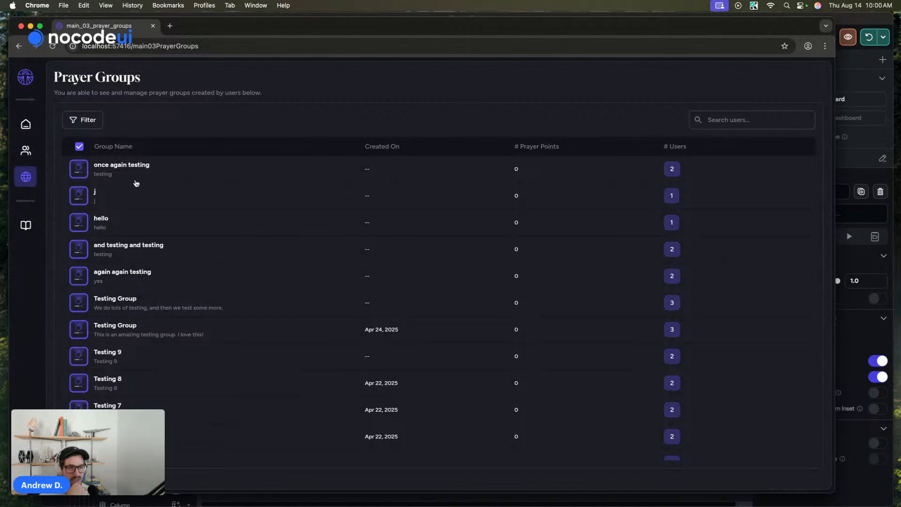
{"action": "left_click", "coordinate": [135, 250]}
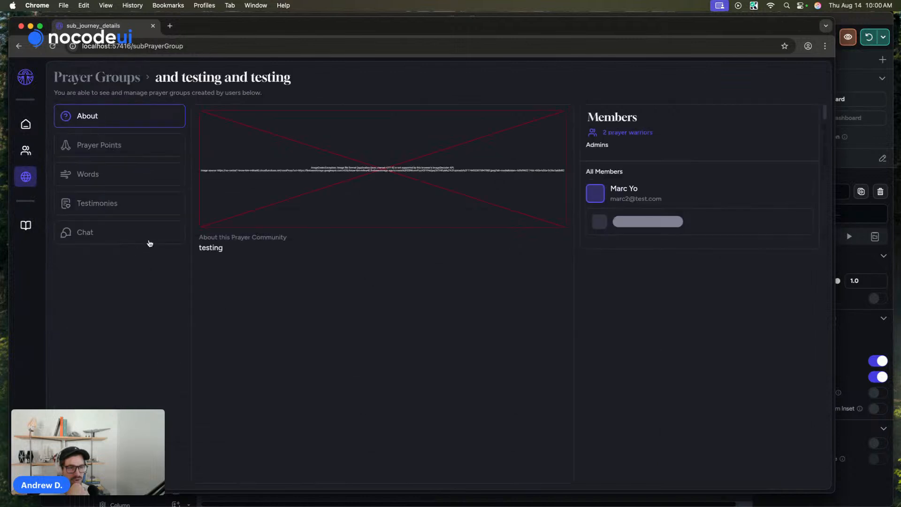
{"action": "left_click", "coordinate": [169, 150]}
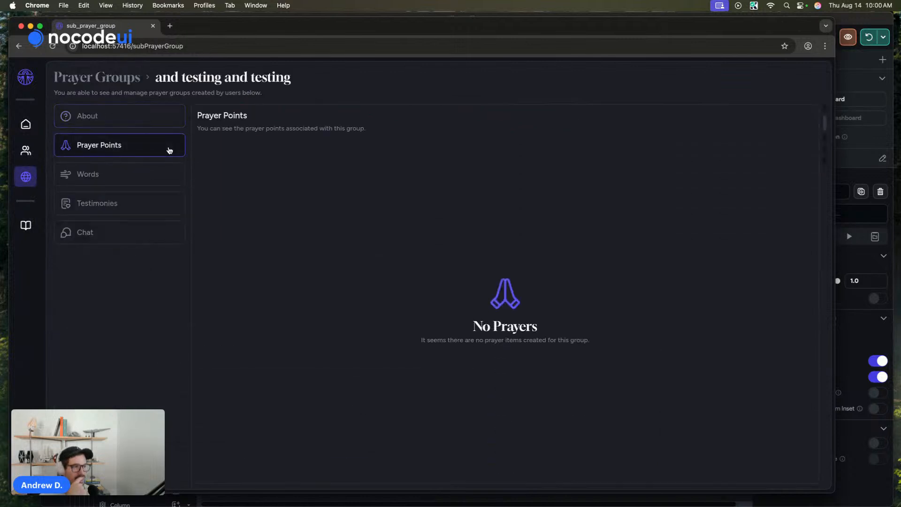
{"action": "left_click", "coordinate": [146, 181]}
{"action": "left_click", "coordinate": [132, 209]}
{"action": "left_click", "coordinate": [127, 232]}
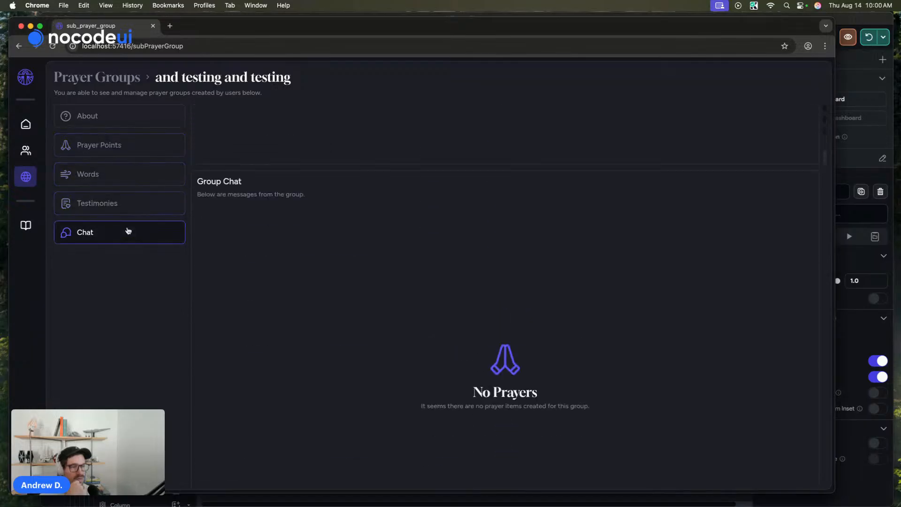
Review the prayer group's About section and member list, and return to the Dashboard page.
{"action": "left_click", "coordinate": [132, 122]}
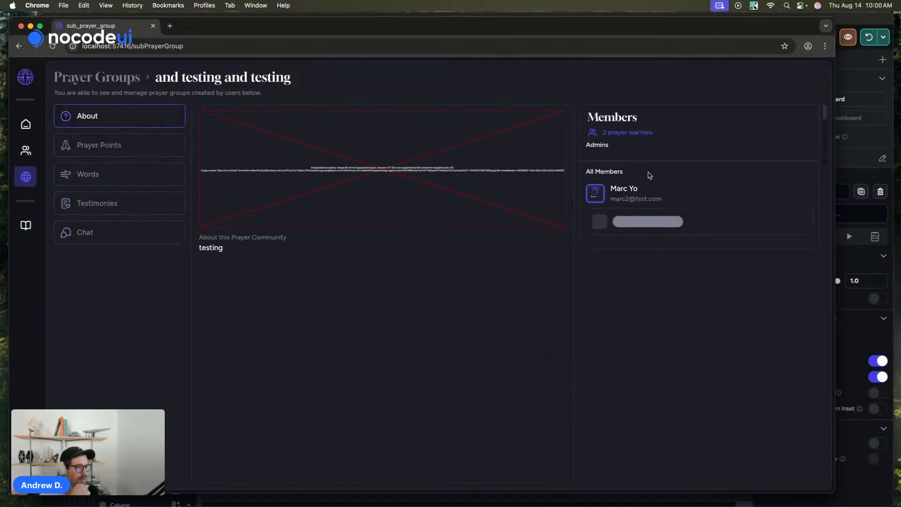
{"action": "scroll", "coordinate": [682, 161], "scroll_direction": "down", "scroll_amount": 1}
{"action": "scroll", "coordinate": [683, 161], "scroll_direction": "up", "scroll_amount": 1}
{"action": "scroll", "coordinate": [682, 160], "scroll_direction": "down", "scroll_amount": 10}
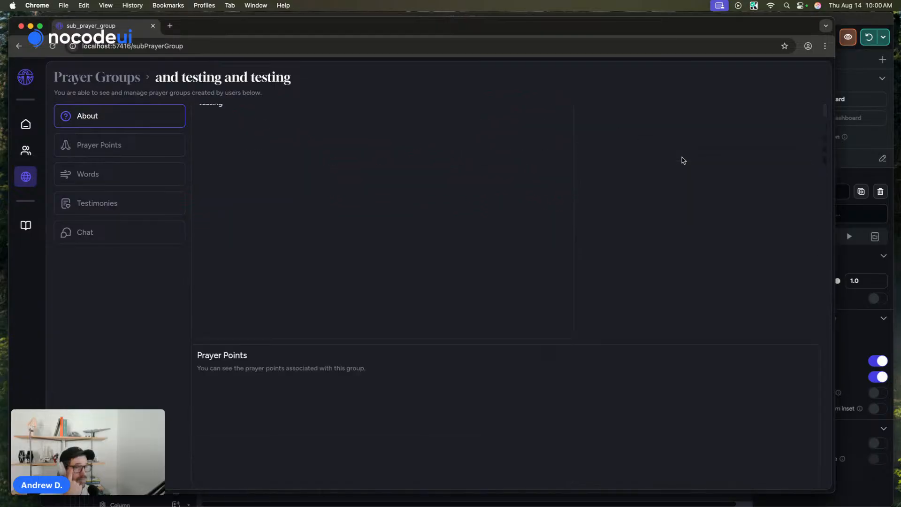
{"action": "left_click", "coordinate": [102, 75]}
{"action": "left_click", "coordinate": [26, 124]}
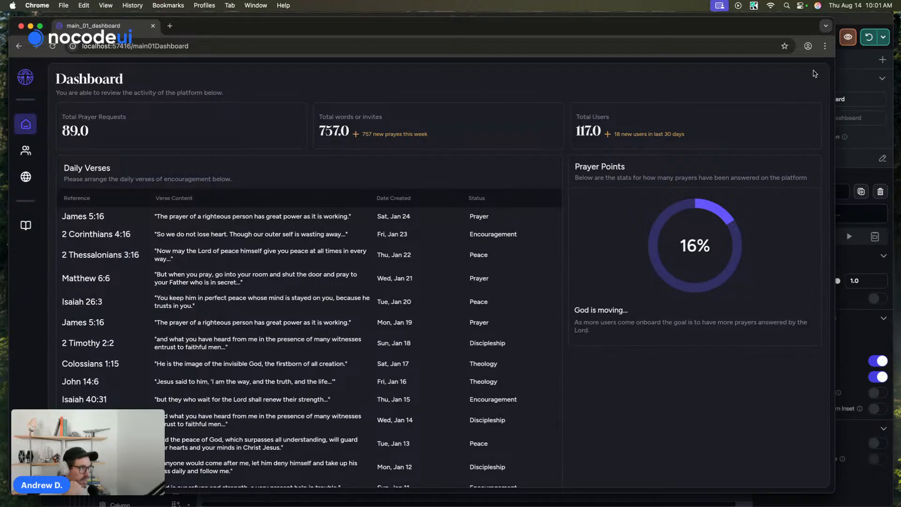
Switch to FlutterFlow and rename the middle card_count, "Total words or invites", as total_activity.
{"action": "key", "text": "super+Tab"}
{"action": "left_click", "coordinate": [522, 170]}
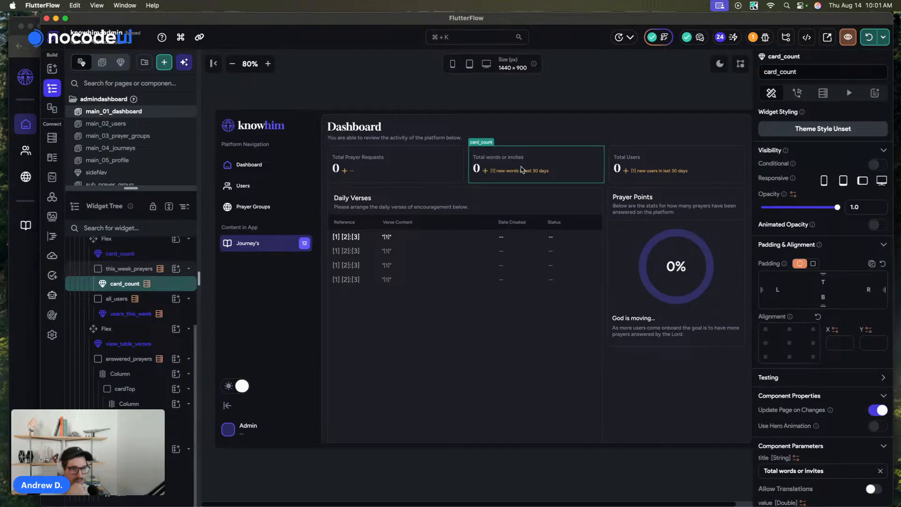
{"action": "left_click", "coordinate": [824, 93]}
{"action": "left_click", "coordinate": [771, 92]}
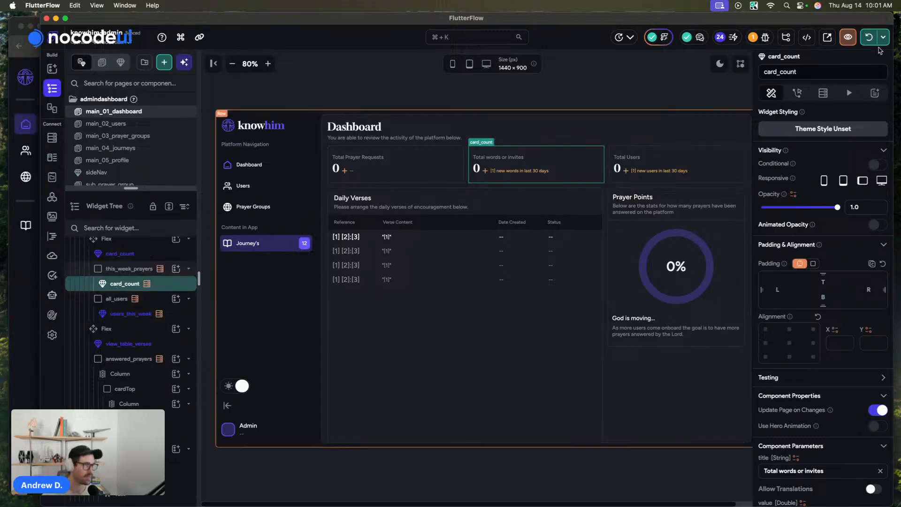
{"action": "left_click", "coordinate": [840, 71]}
{"action": "type", "text": "tpota"}
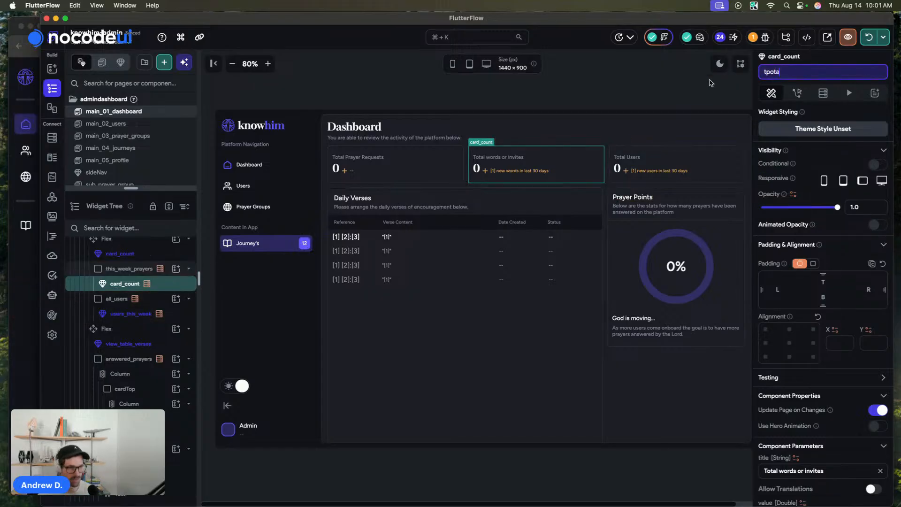
{"action": "key", "text": "BackSpace"}
{"action": "key", "text": "BackSpace"}
{"action": "key", "text": "BackSpace"}
{"action": "type", "text": "otal_activity"}
{"action": "key", "text": "Return"}
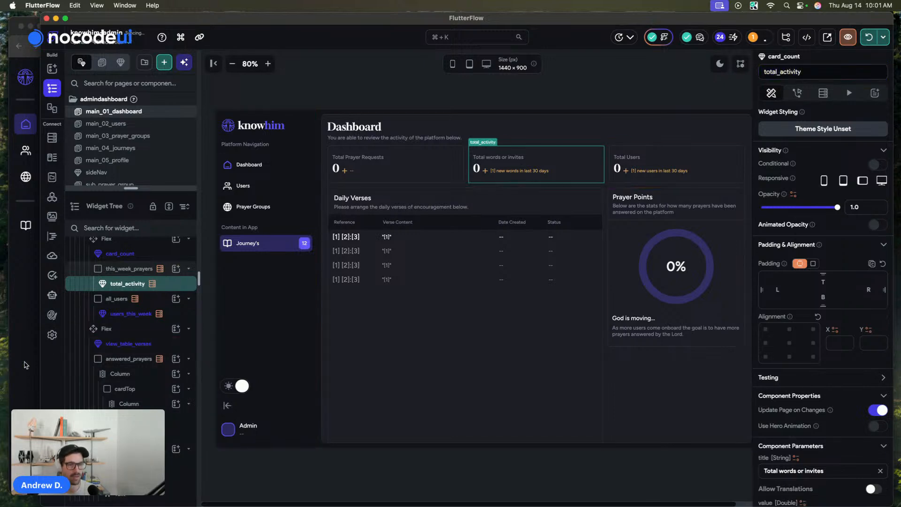
Switch to Chrome and check the dashboard's count cards and the Prayer Points progress ring.
{"action": "key", "text": "super+Tab"}
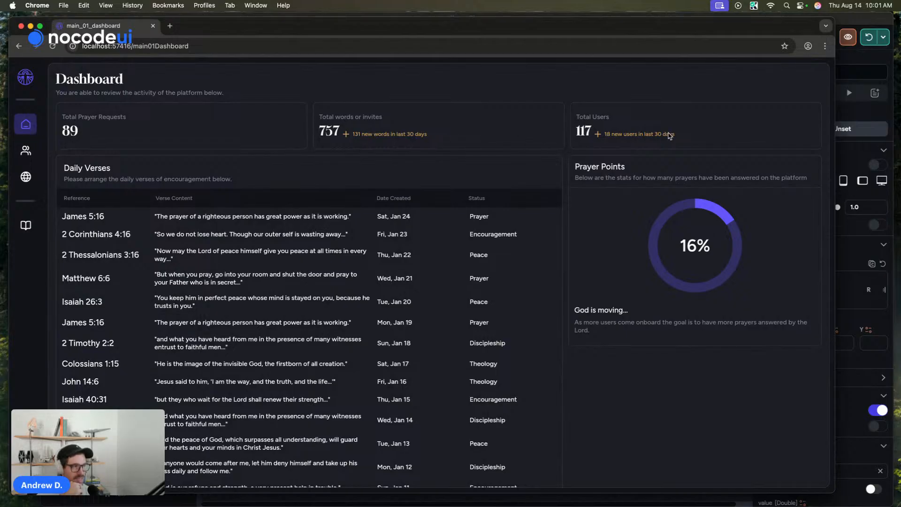
{"action": "mouse_move", "coordinate": [724, 261]}
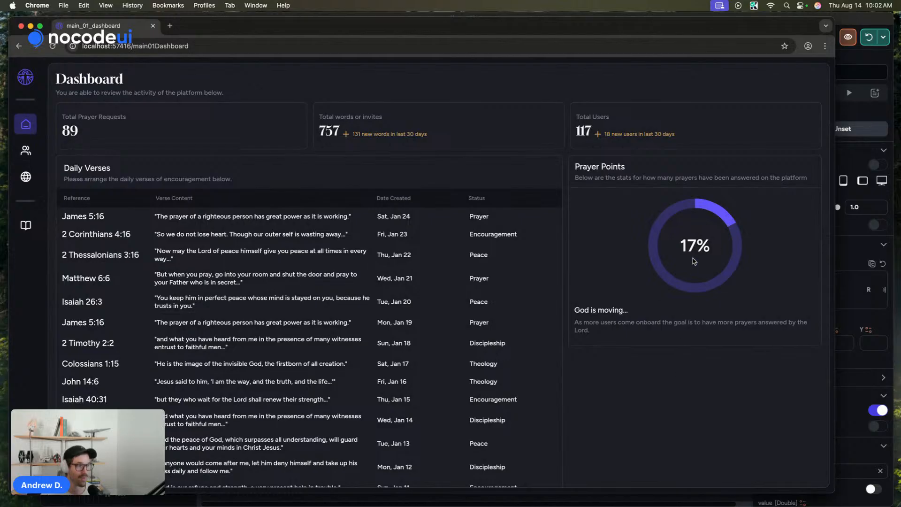
{"action": "mouse_move", "coordinate": [694, 278]}
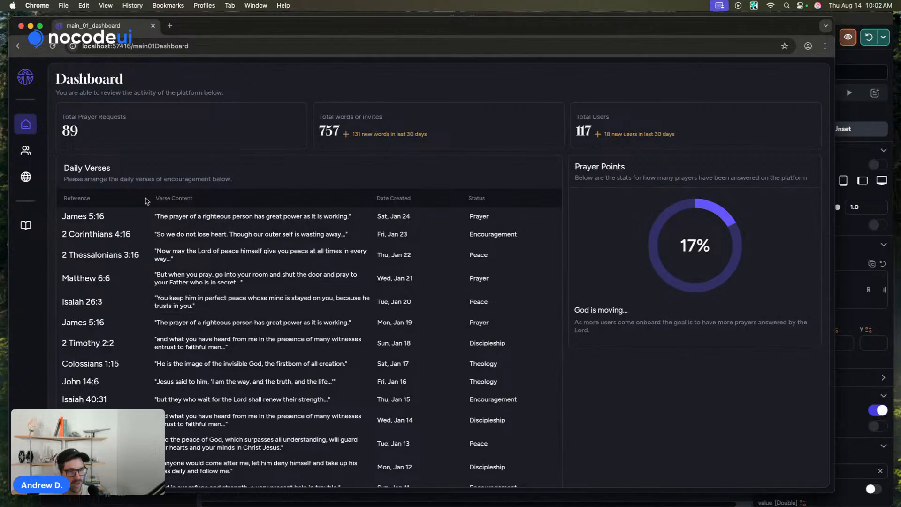
Look through the Daily Verses table from the newest entries to the oldest and back.
{"action": "scroll", "coordinate": [206, 231], "scroll_direction": "down", "scroll_amount": 5}
{"action": "scroll", "coordinate": [207, 232], "scroll_direction": "up", "scroll_amount": 5}
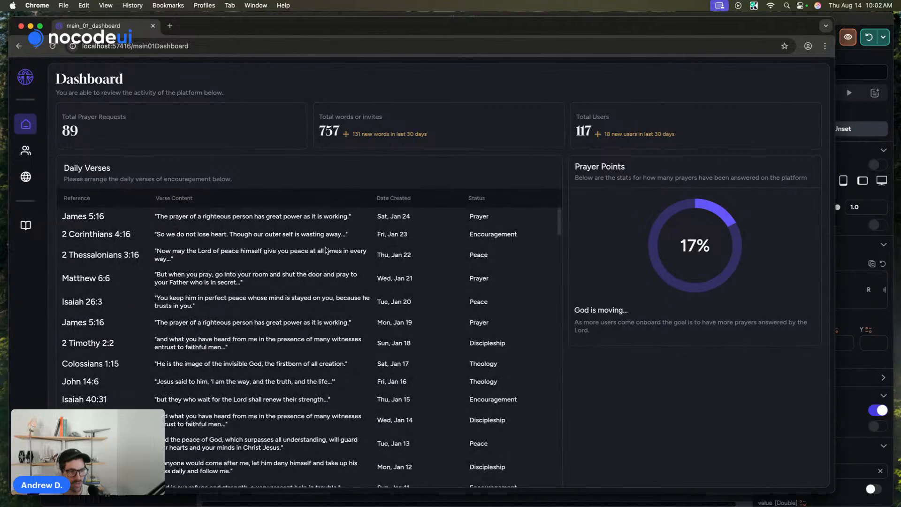
{"action": "scroll", "coordinate": [327, 250], "scroll_direction": "down", "scroll_amount": 10}
{"action": "scroll", "coordinate": [327, 250], "scroll_direction": "down", "scroll_amount": 10}
{"action": "scroll", "coordinate": [325, 249], "scroll_direction": "down", "scroll_amount": 10}
{"action": "scroll", "coordinate": [327, 250], "scroll_direction": "up", "scroll_amount": 15}
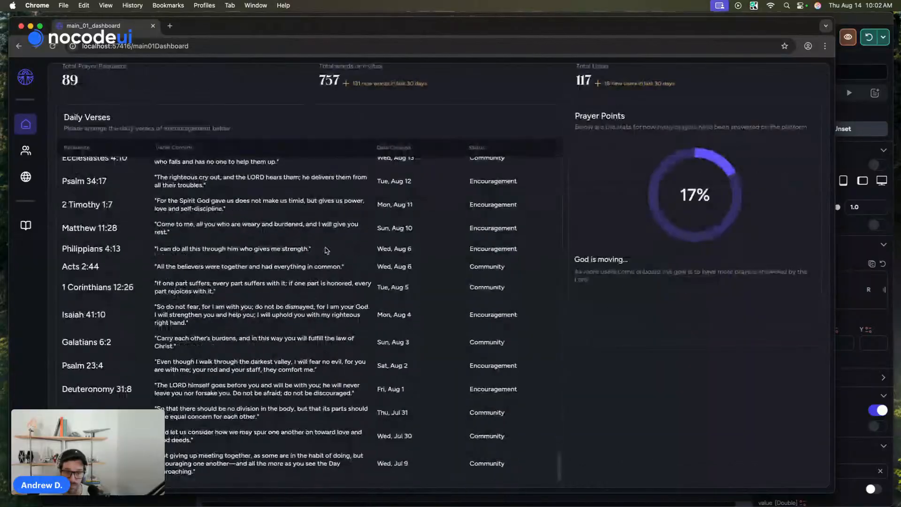
{"action": "scroll", "coordinate": [327, 250], "scroll_direction": "up", "scroll_amount": 10}
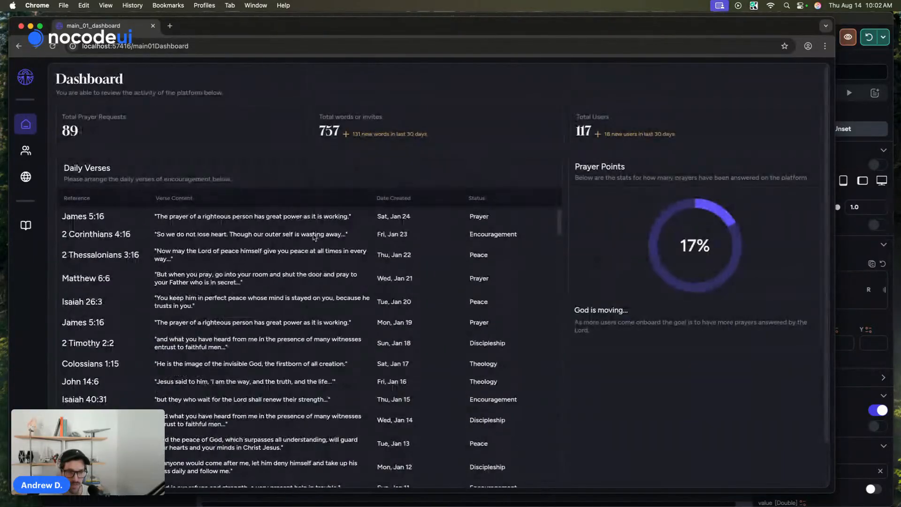
{"action": "scroll", "coordinate": [188, 214], "scroll_direction": "down", "scroll_amount": 1}
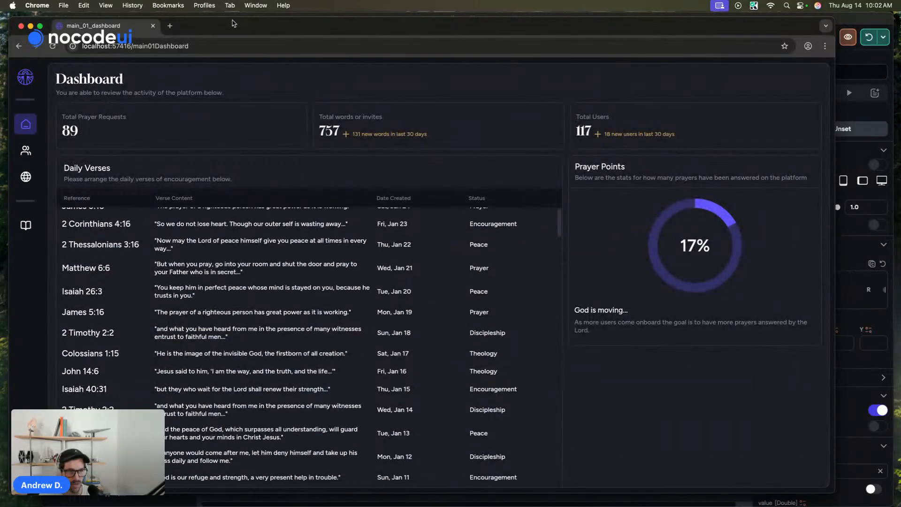
{"action": "scroll", "coordinate": [241, 299], "scroll_direction": "down", "scroll_amount": 2}
{"action": "scroll", "coordinate": [281, 254], "scroll_direction": "up", "scroll_amount": 4}
{"action": "scroll", "coordinate": [294, 233], "scroll_direction": "down", "scroll_amount": 5}
{"action": "scroll", "coordinate": [293, 232], "scroll_direction": "up", "scroll_amount": 5}
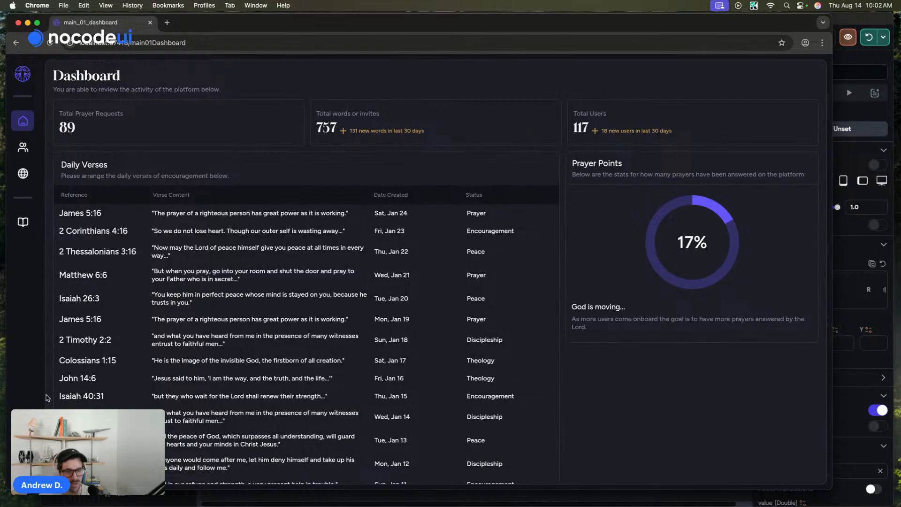
Expand the side navigation and preview the dashboard in light mode, restoring dark mode.
{"action": "mouse_move", "coordinate": [39, 408]}
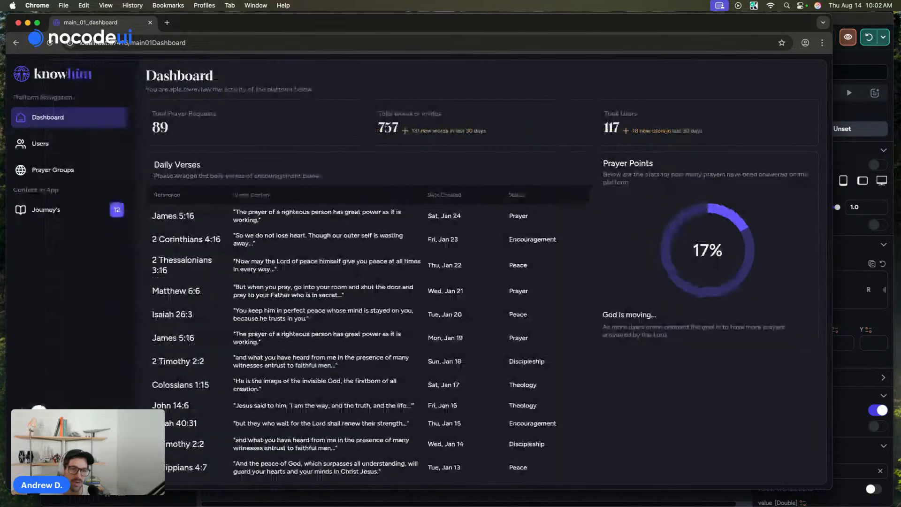
{"action": "left_click", "coordinate": [23, 407]}
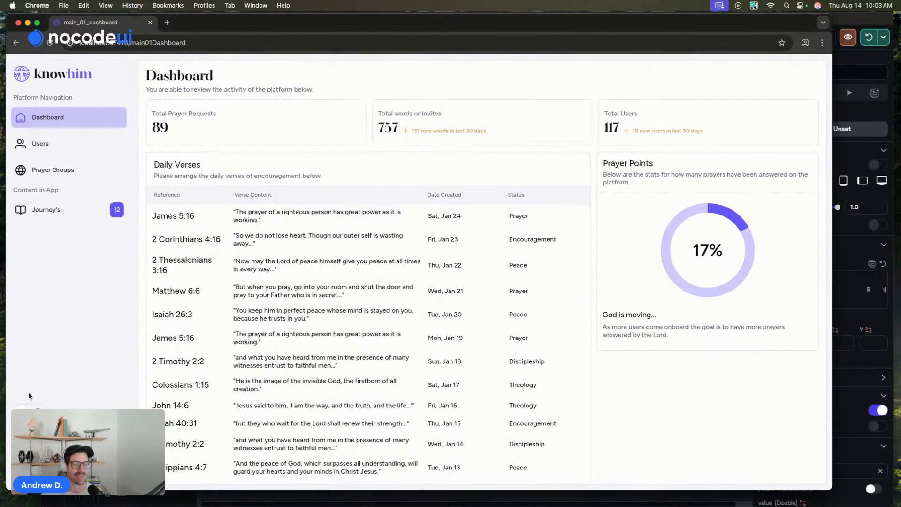
{"action": "left_click", "coordinate": [29, 408]}
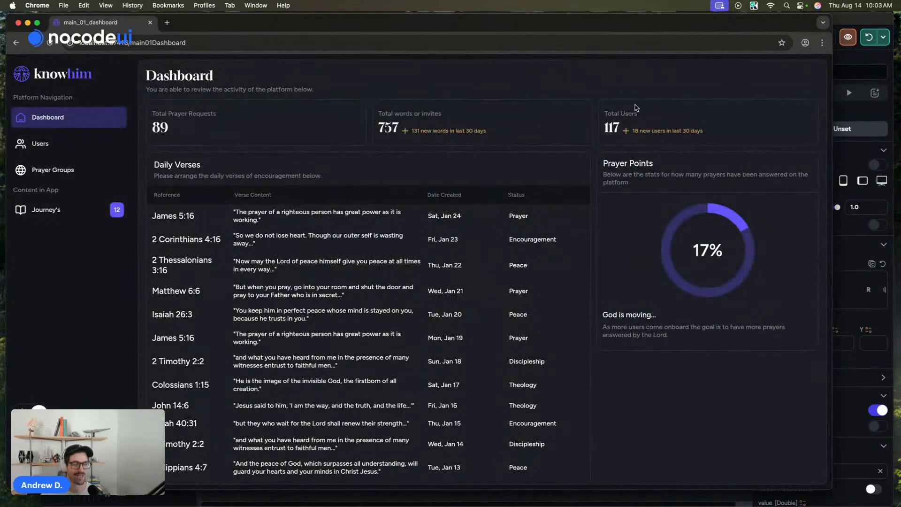
Look at the Users and Prayer Groups pages and return to the Dashboard.
{"action": "left_click", "coordinate": [45, 149]}
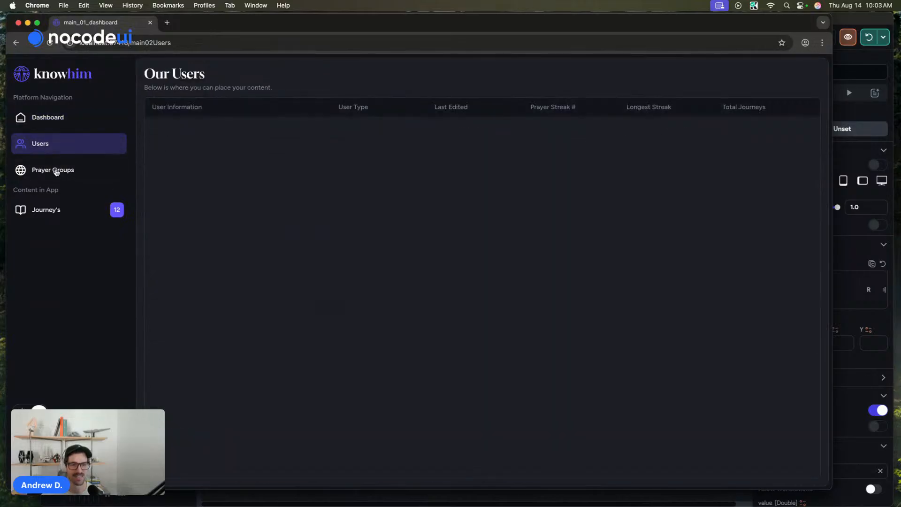
{"action": "left_click", "coordinate": [55, 171]}
{"action": "left_click", "coordinate": [60, 120]}
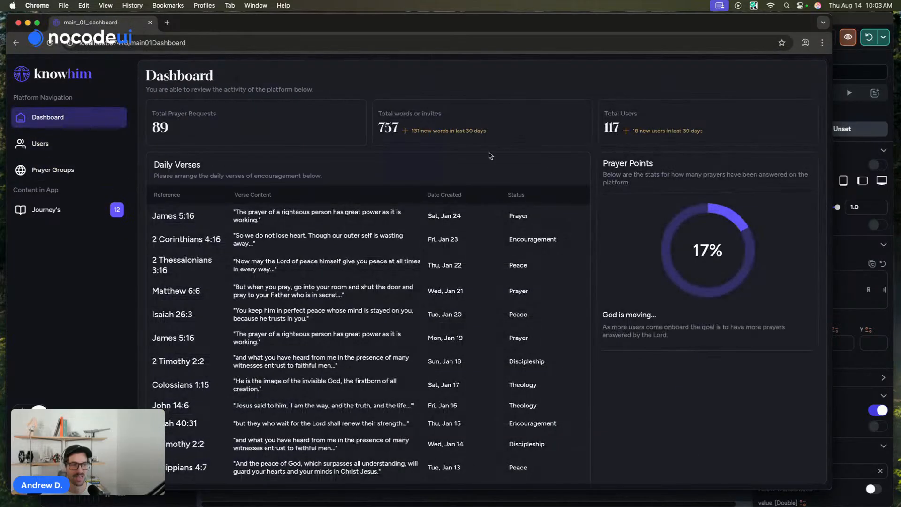